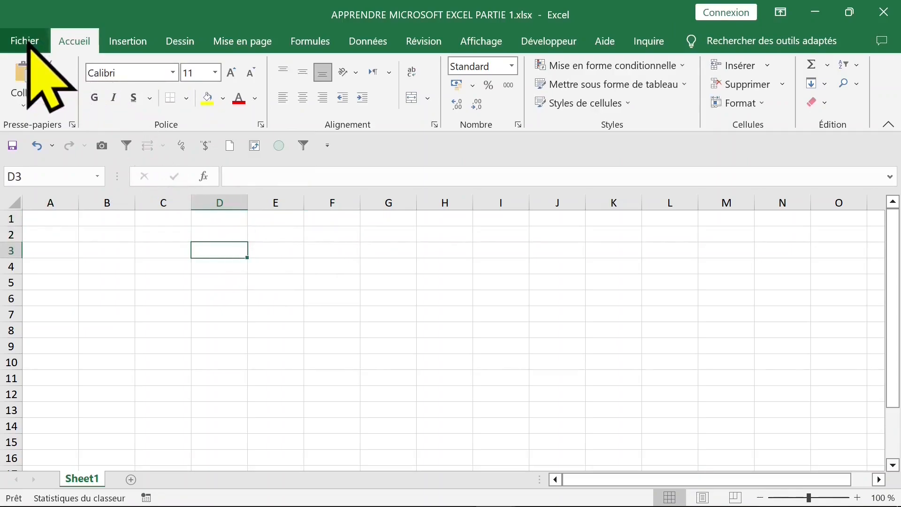
Review the available commands for inserting, drawing, page layout, data and proofing, including the Symboles options, and return to the home commands
click(128, 42)
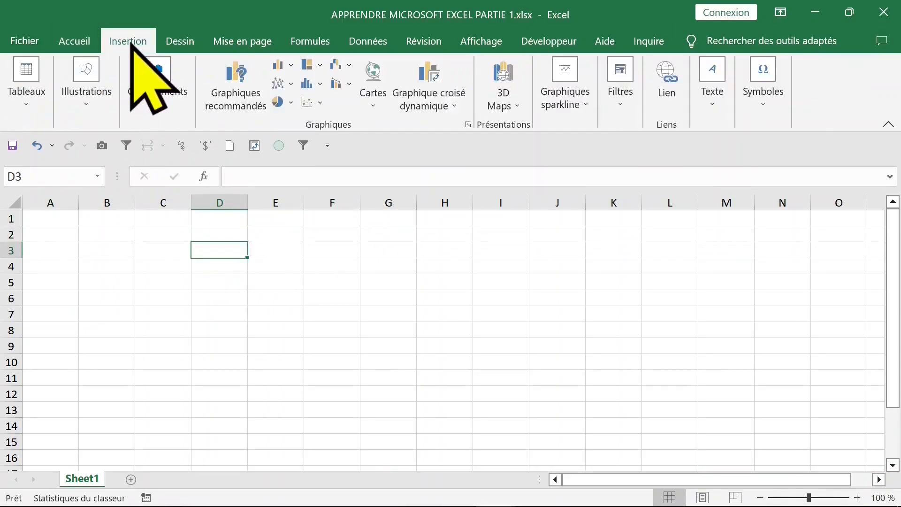
click(180, 41)
click(254, 42)
click(357, 42)
click(418, 43)
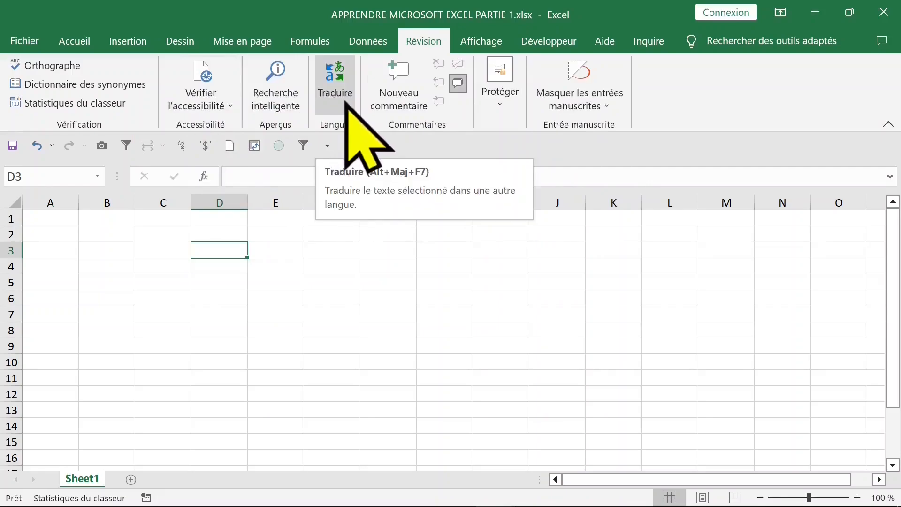
click(121, 45)
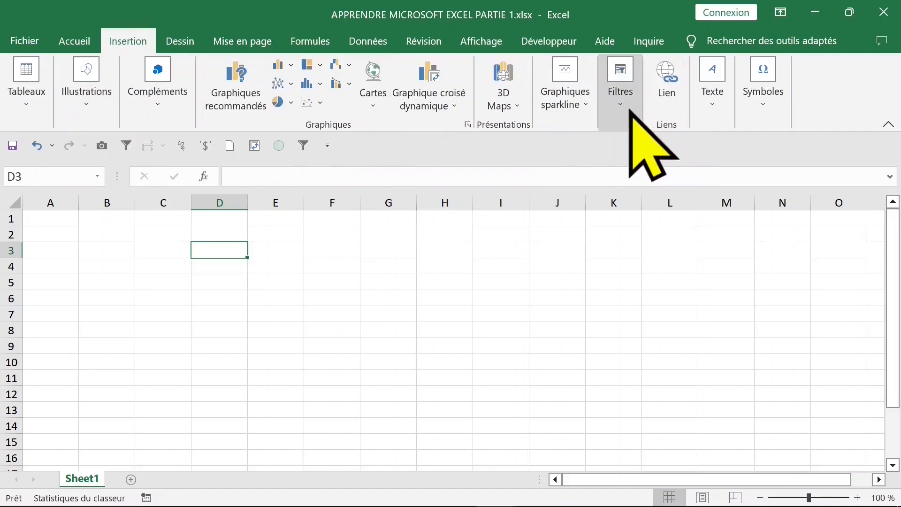
click(762, 112)
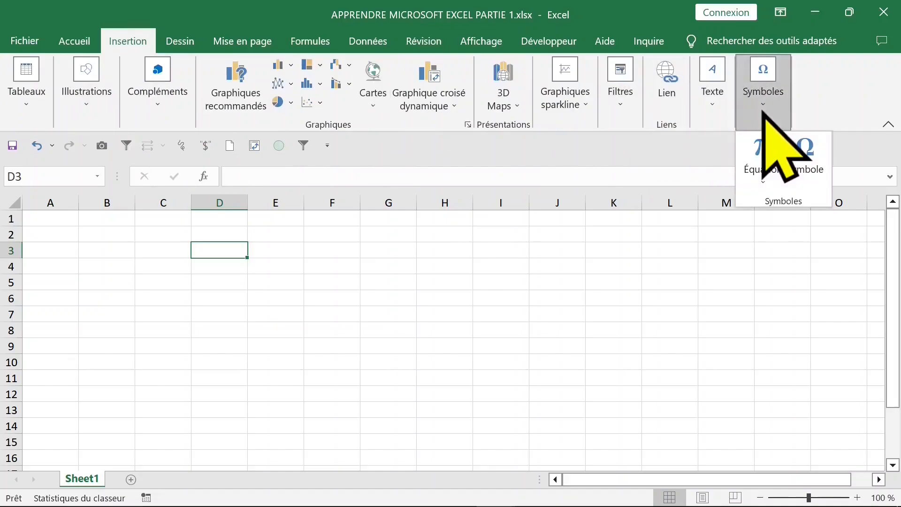
click(78, 41)
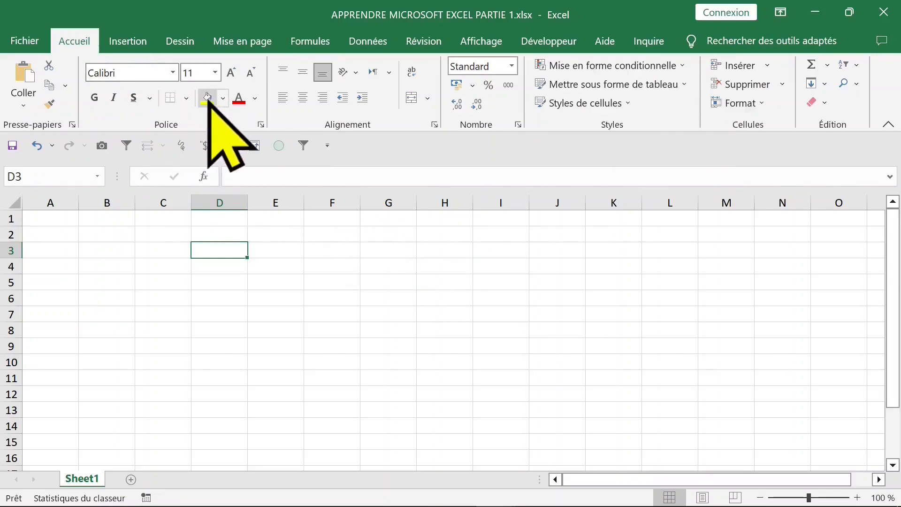
Select individual cells G3, I3, G2, D3 and F3 one after another on Sheet1
click(395, 254)
click(476, 254)
click(377, 236)
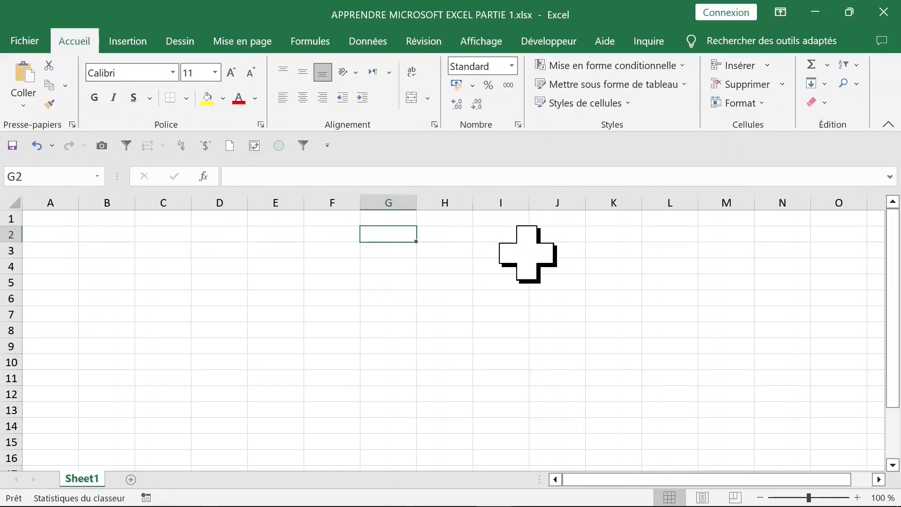
click(227, 250)
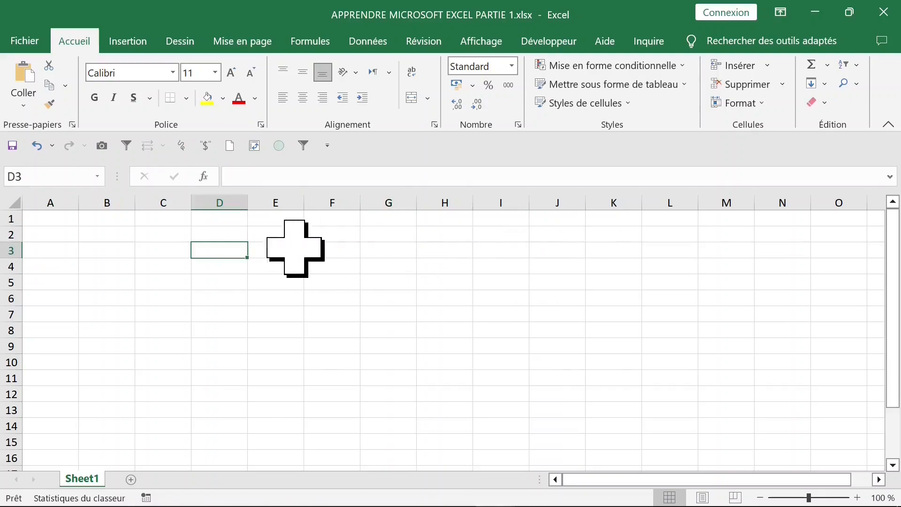
click(350, 252)
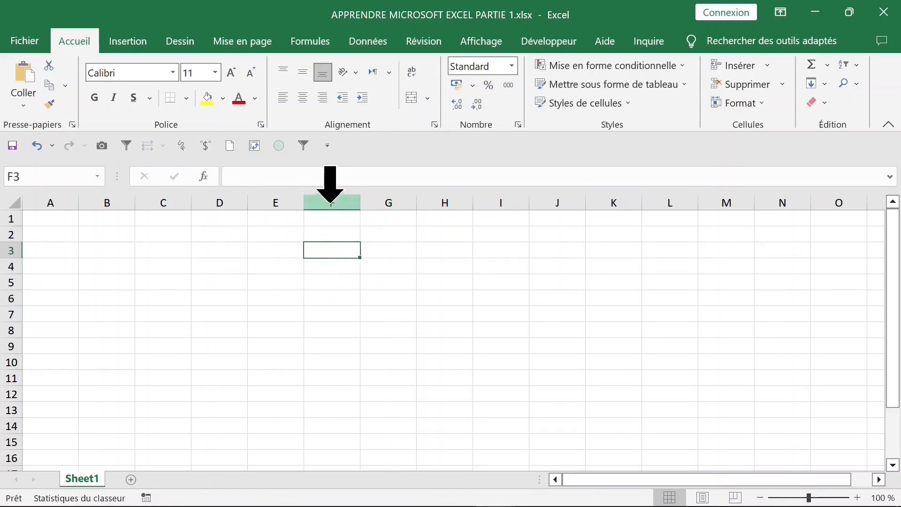
Select whole columns F, G and I, row 4 and column A one after another
click(331, 201)
click(405, 201)
click(482, 201)
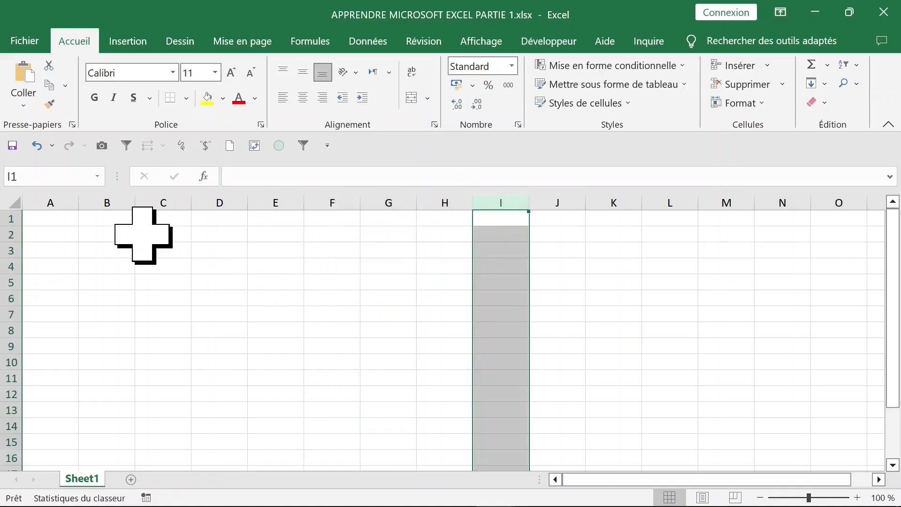
click(10, 266)
click(174, 299)
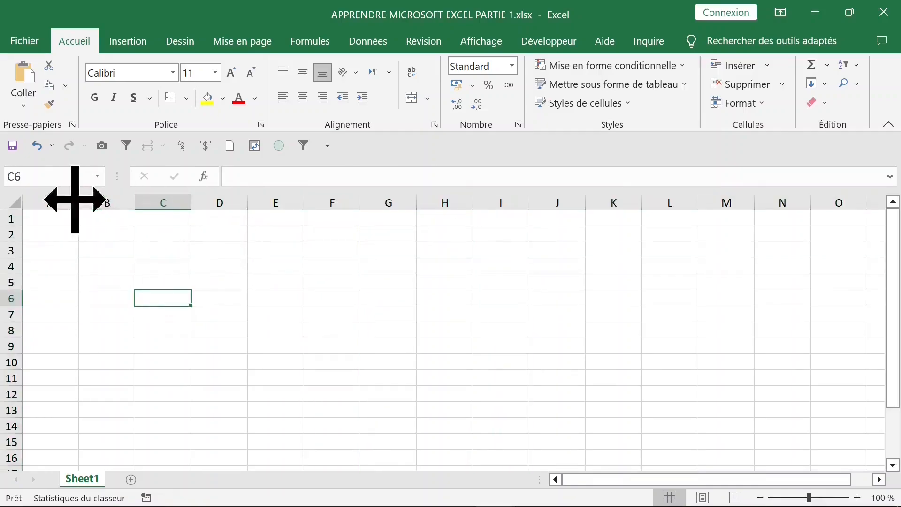
click(50, 202)
Select cells D2, A1 and C1 in turn, and move the active cell step by step around the sheet from C1
click(205, 232)
click(59, 218)
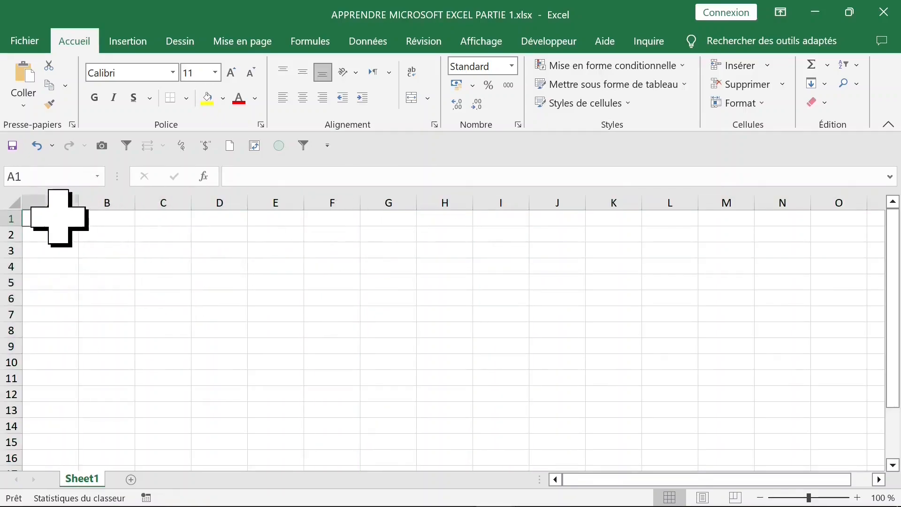
click(181, 219)
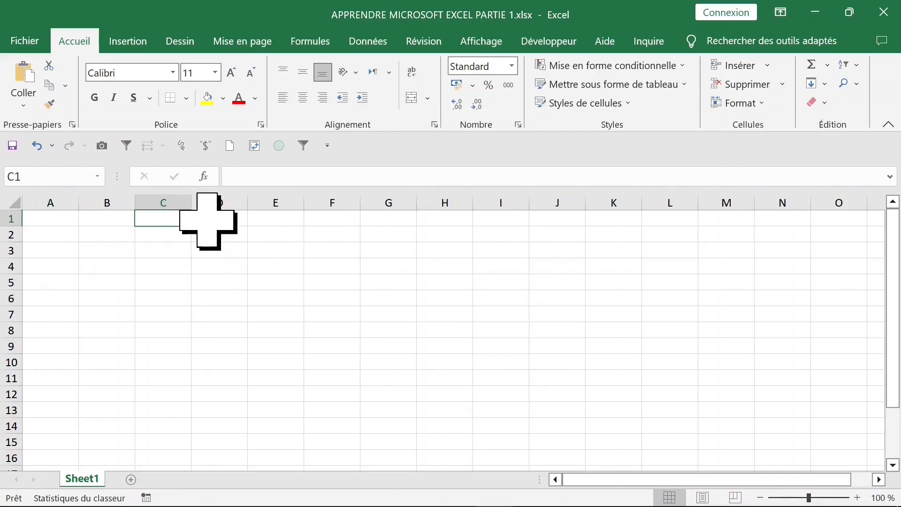
key(Right)
key(Right)
key(Right)
key(Right)
key(Right)
key(Right)
key(Right)
key(Right)
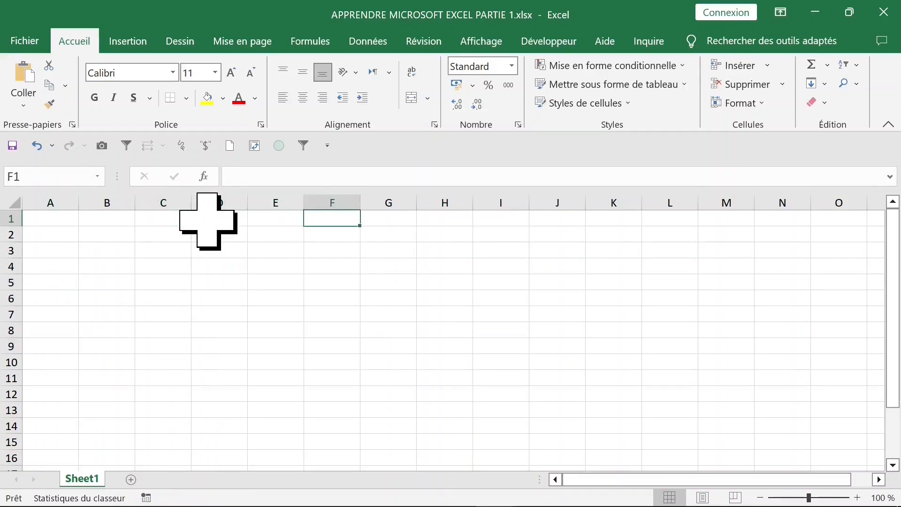
key(Left)
key(Left)
key(Left)
key(Left)
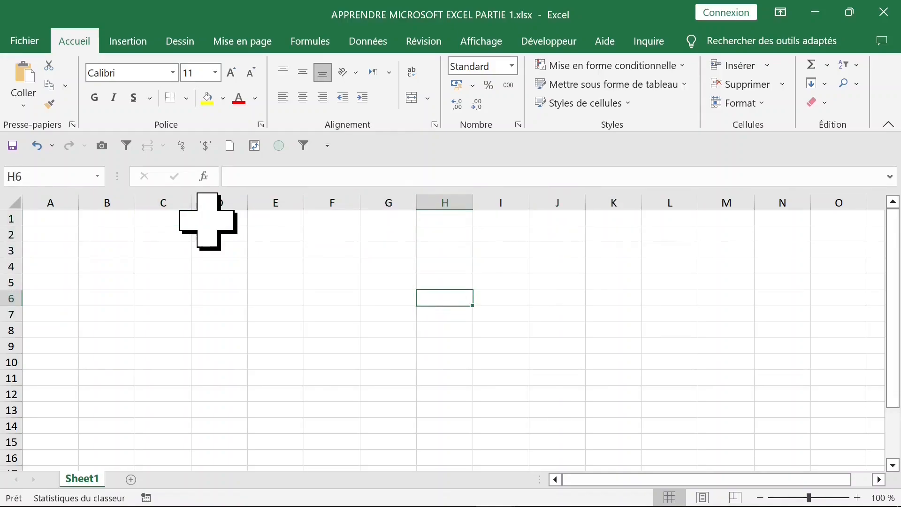
key(Left)
key(Left)
key(Left)
key(Left)
key(Left)
key(Right)
key(Right)
key(Right)
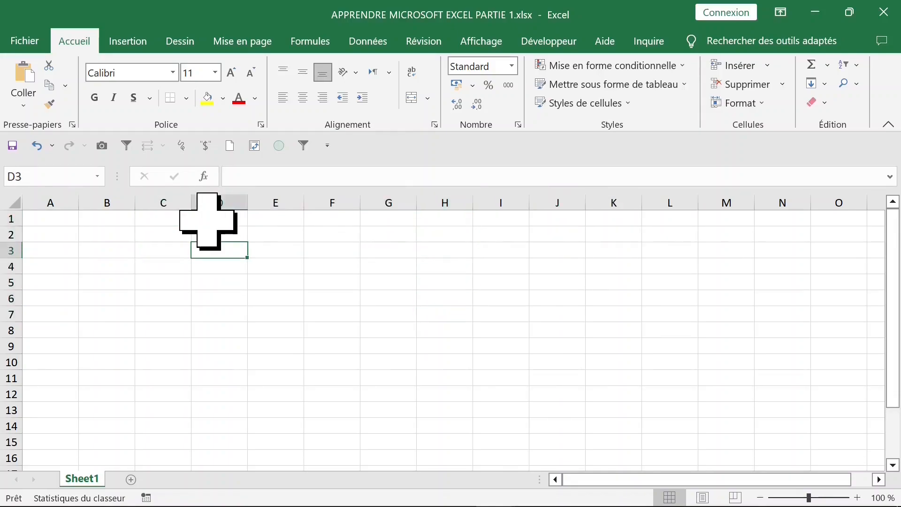
key(Right)
key(Right)
key(Right)
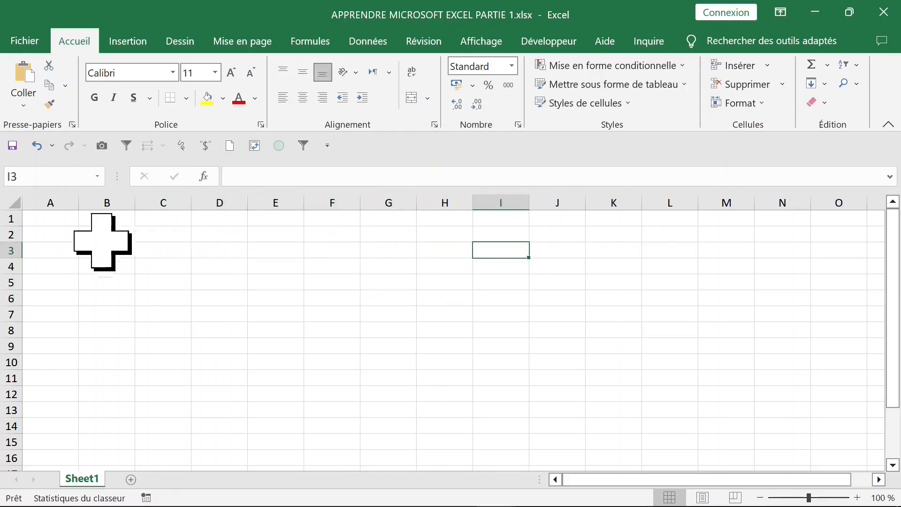
Jump to cell A1, and go from cell D2 to the very last row of column D
key(Home)
key(ctrl+Home)
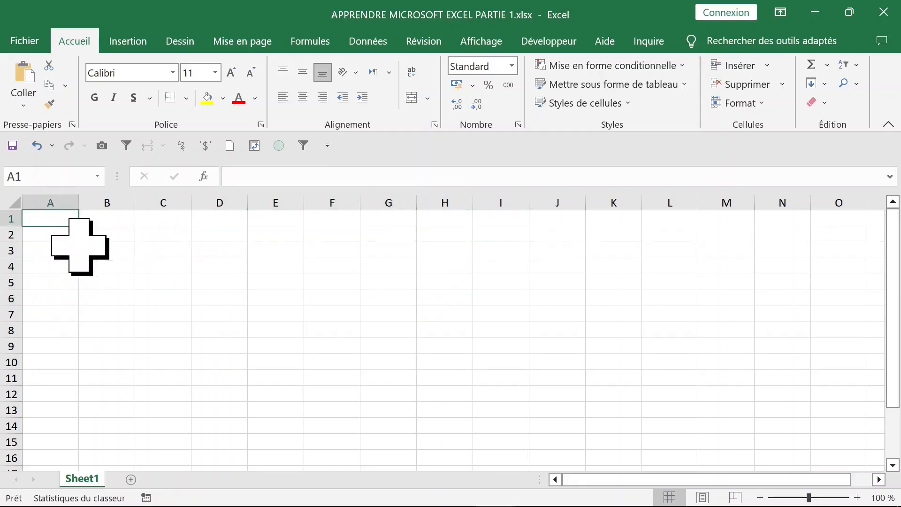
click(235, 230)
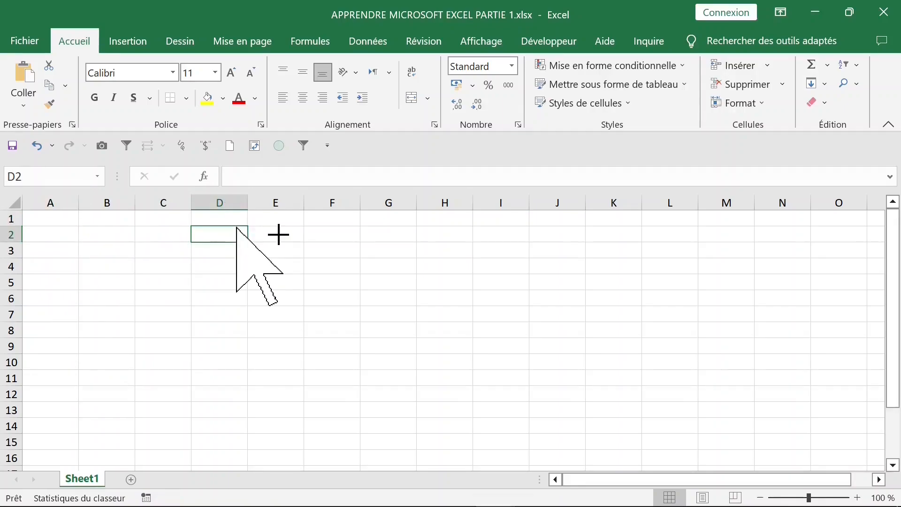
key(ctrl+Down)
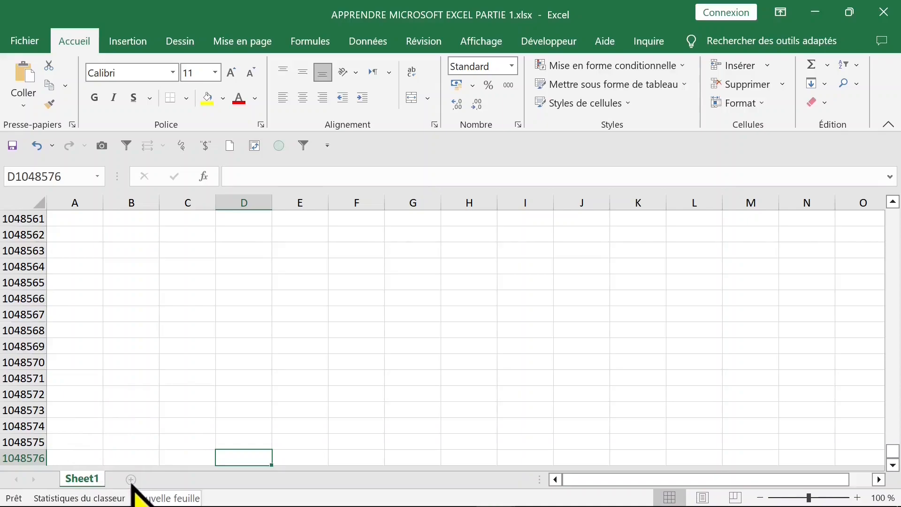
Insert a new blank worksheet in front of Sheet1
right_click(85, 481)
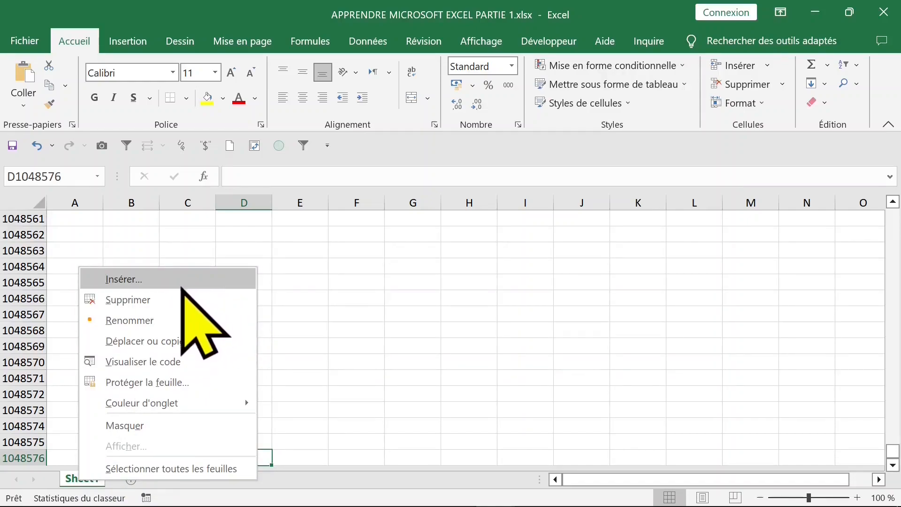
click(151, 283)
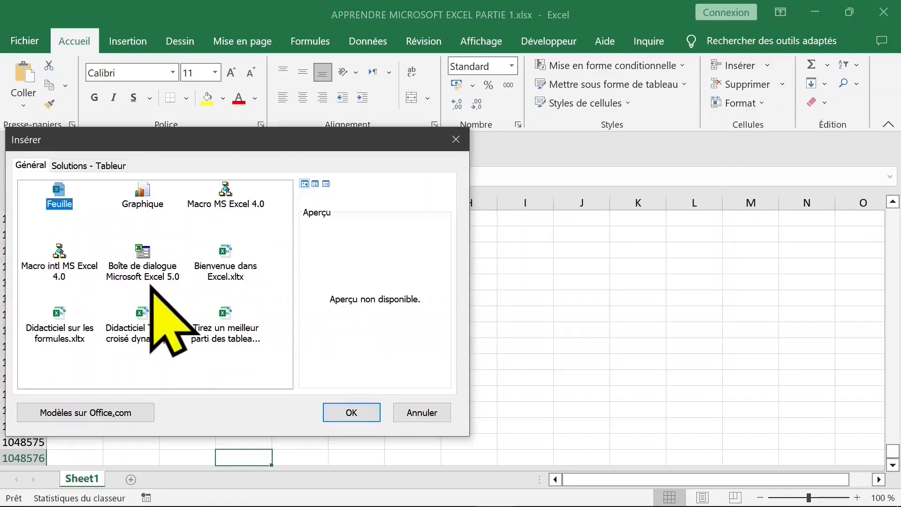
click(353, 412)
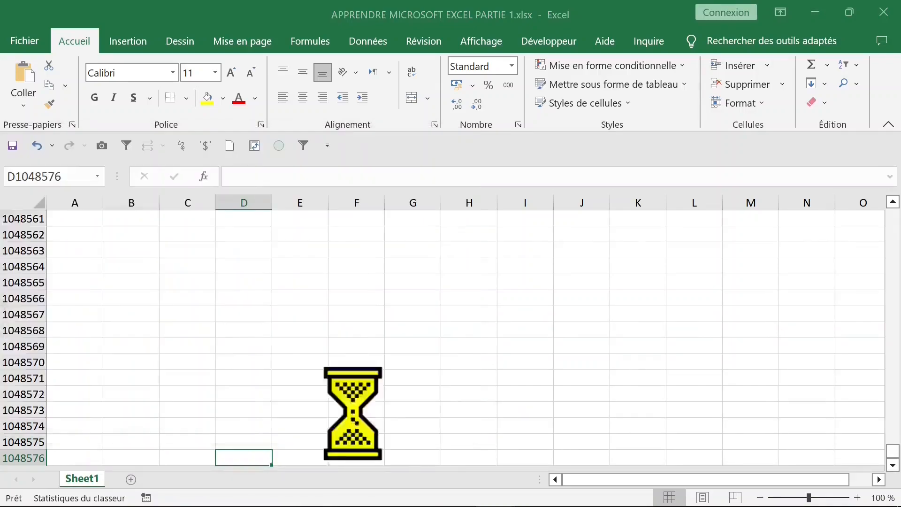
Switch between the Feuil1 and Sheet1 worksheets, and return to cell A1 on Sheet1
click(90, 479)
click(132, 479)
click(89, 478)
click(132, 478)
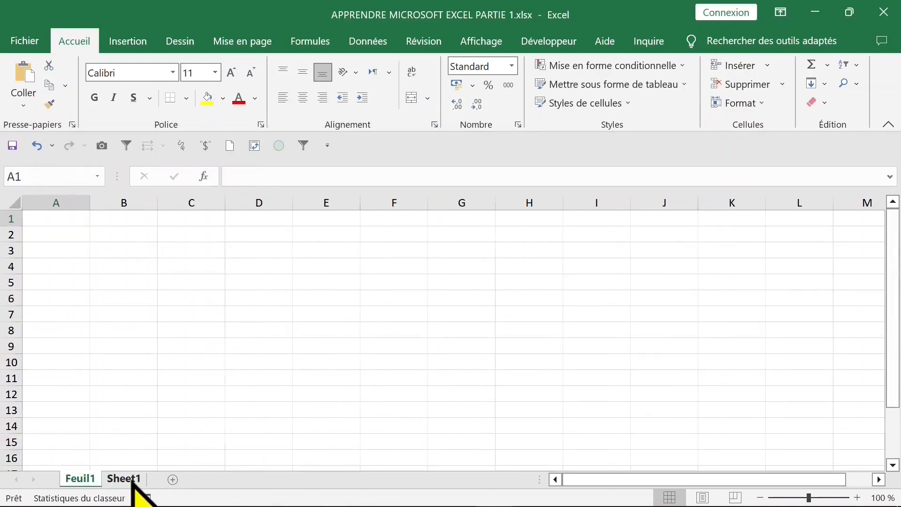
click(133, 480)
click(187, 281)
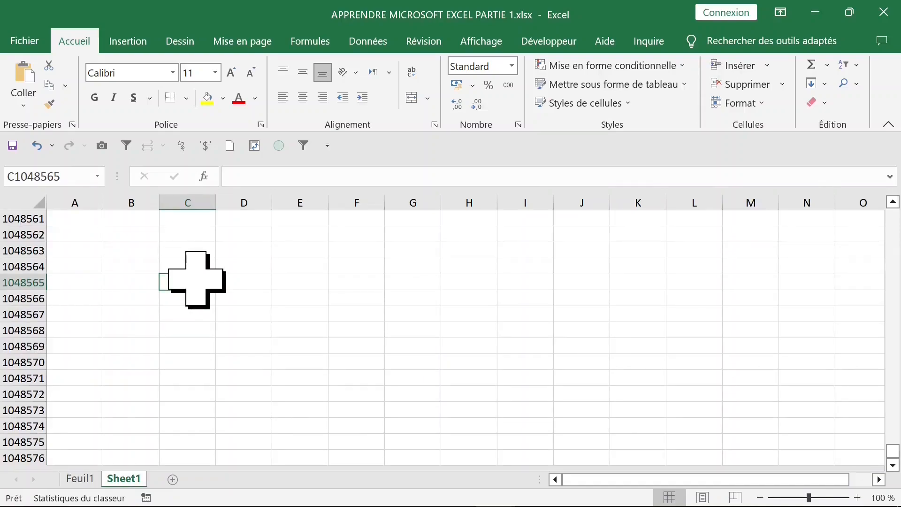
key(ctrl+Home)
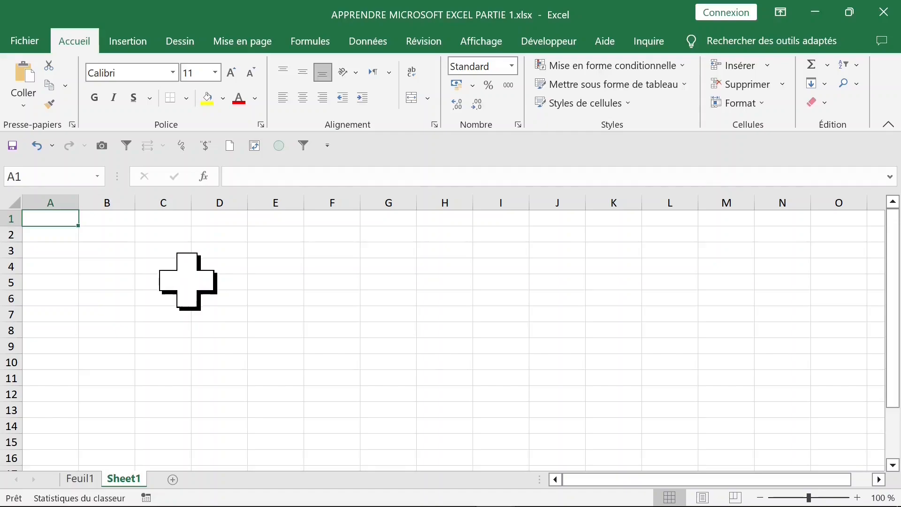
Select several rectangular cell ranges on Sheet1 in turn, including E2:M11 and D2:L10, clearing each selection
click(340, 246)
click(301, 240)
drag(300, 239, 596, 373)
click(370, 280)
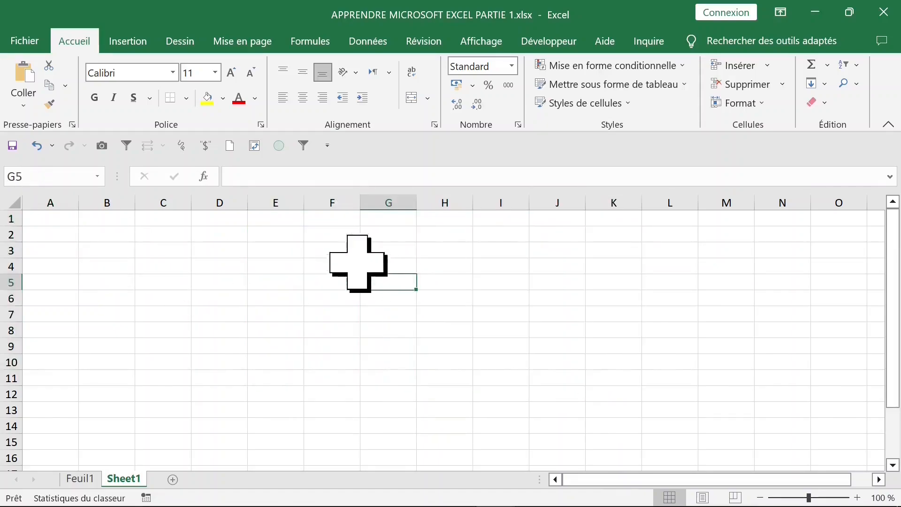
drag(275, 235, 726, 383)
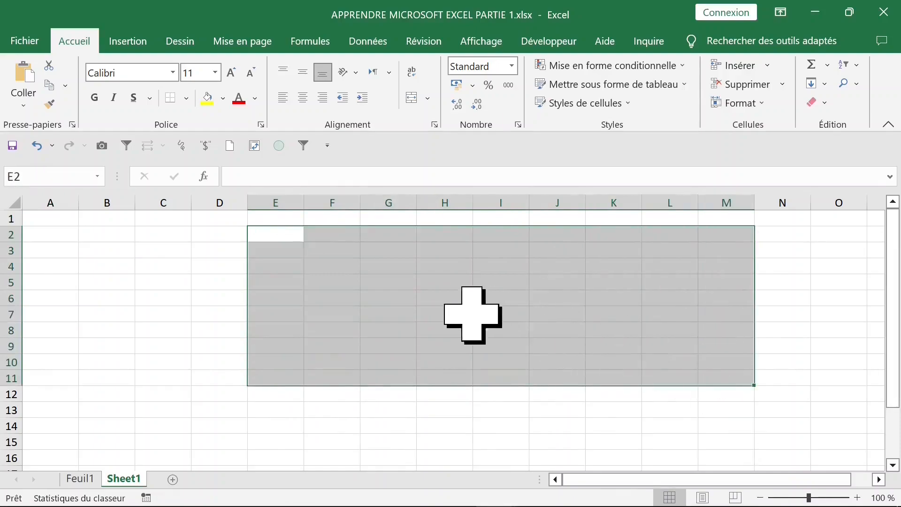
click(474, 314)
drag(197, 237, 589, 326)
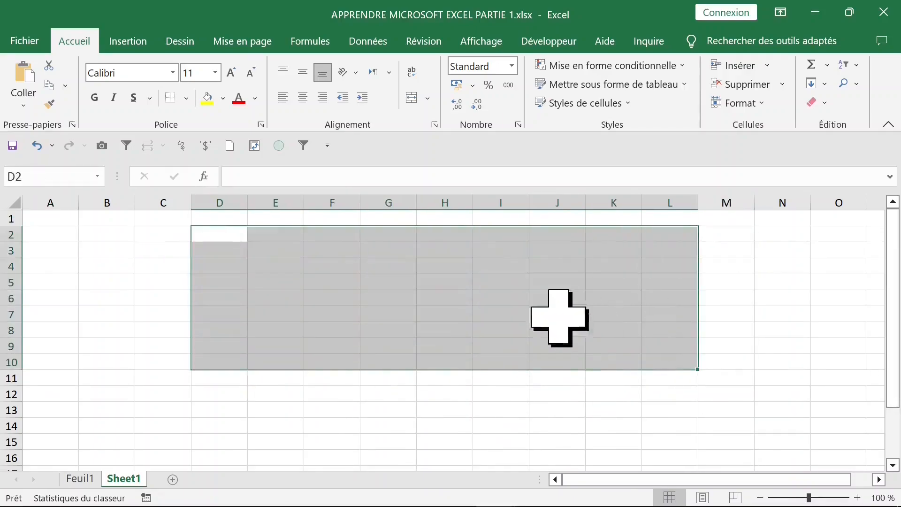
click(448, 282)
drag(254, 239, 698, 357)
click(465, 281)
Enter BONJOUR in cell H2, and check the sheet in the print preview before returning to it
click(445, 234)
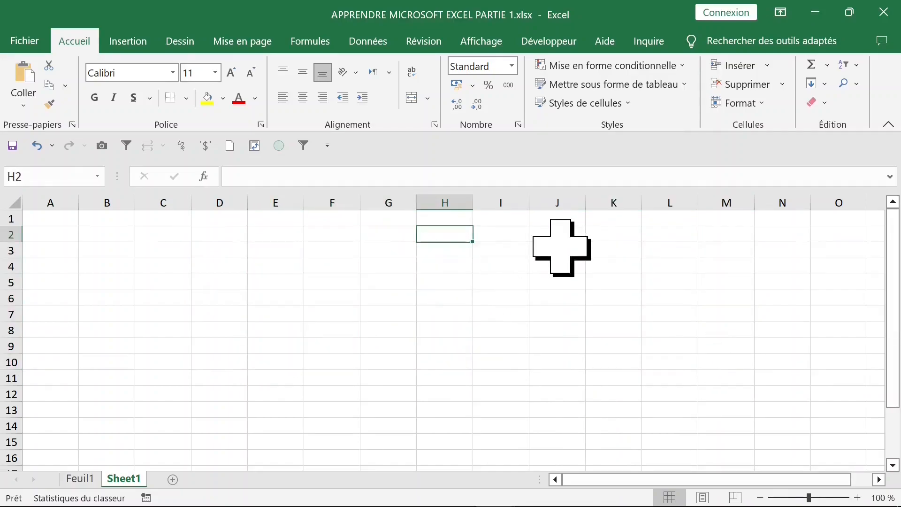
key(ctrl+p)
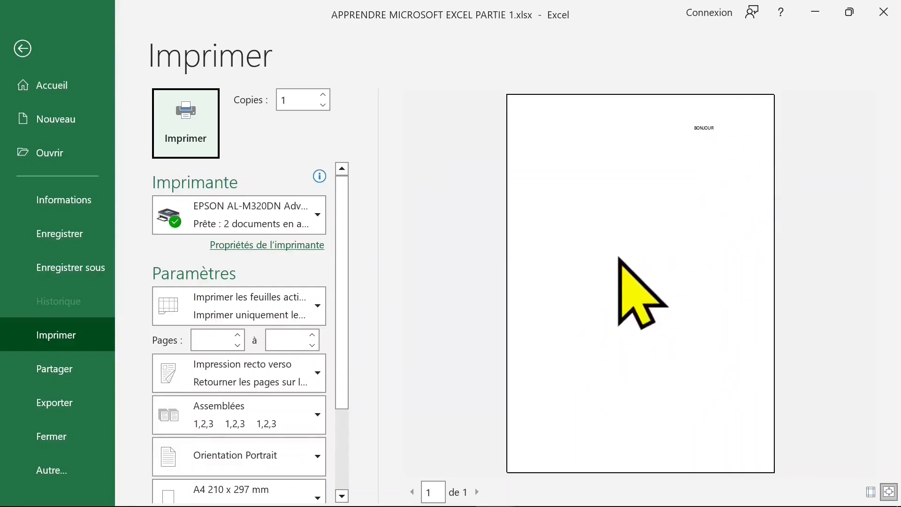
key(Escape)
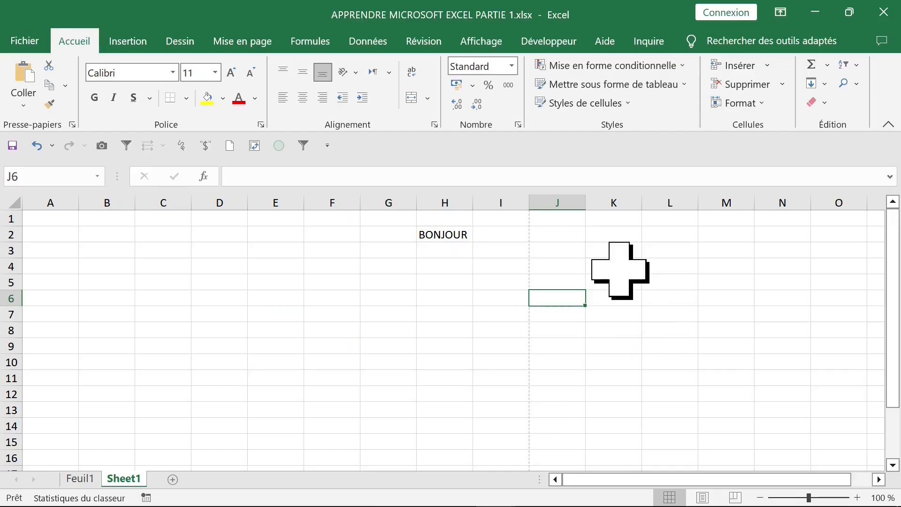
Move the BONJOUR text from cell H2 to cell E1
click(439, 266)
click(439, 237)
drag(455, 241, 287, 226)
click(296, 234)
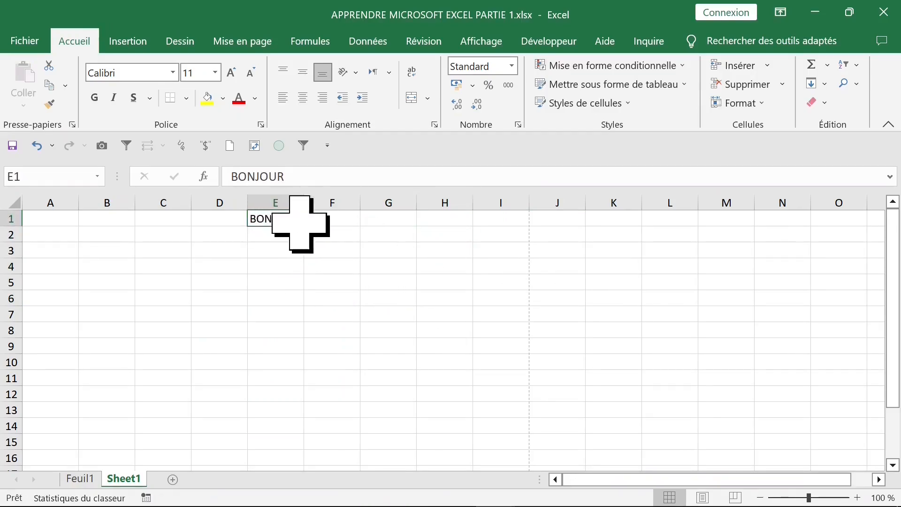
Set the font size of BONJOUR in cell E1 to 36
click(214, 73)
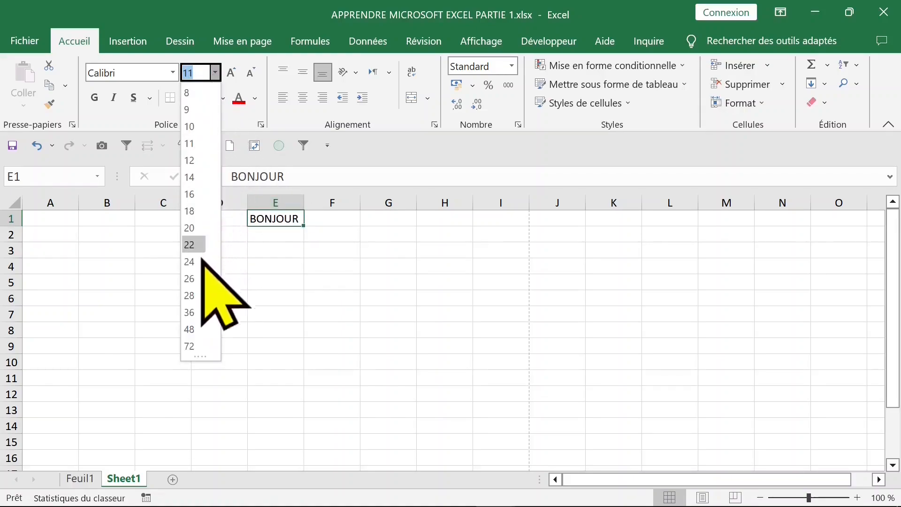
click(189, 312)
click(366, 284)
Set the font color of BONJOUR in cell E1 to standard green
click(283, 239)
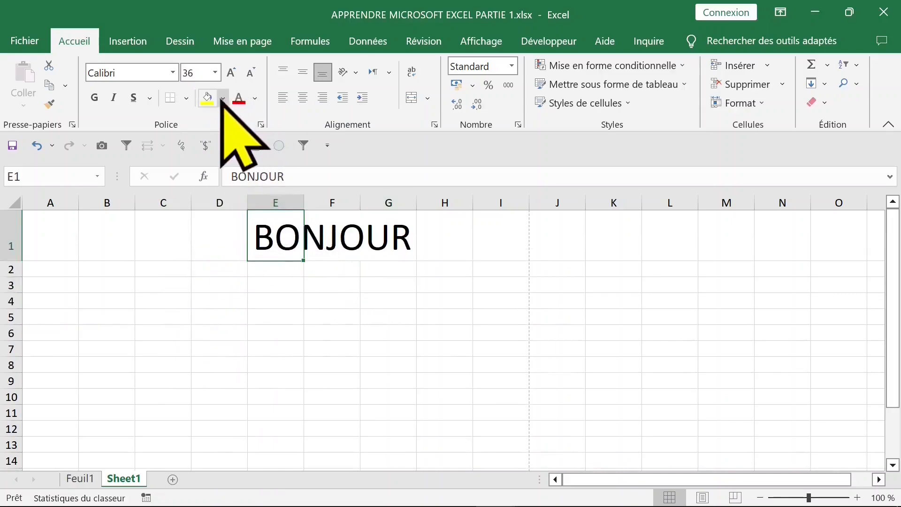
click(255, 98)
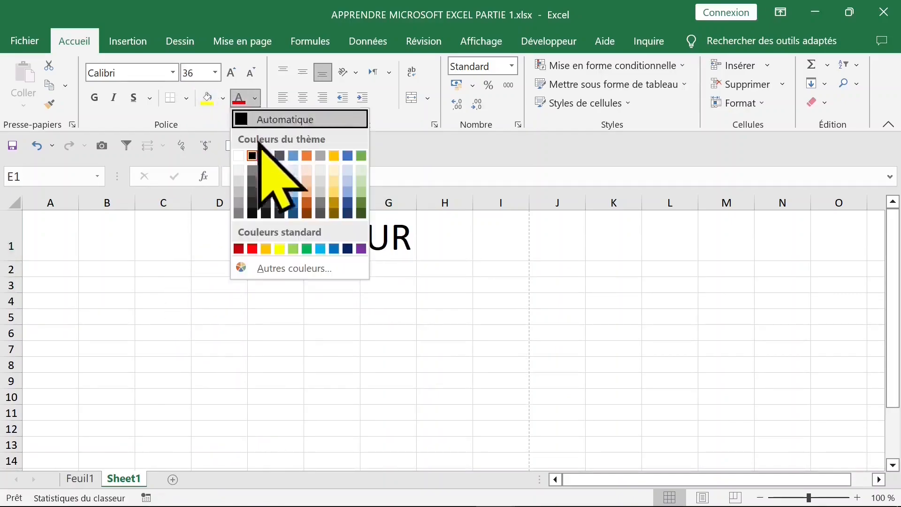
click(306, 249)
click(282, 317)
click(298, 247)
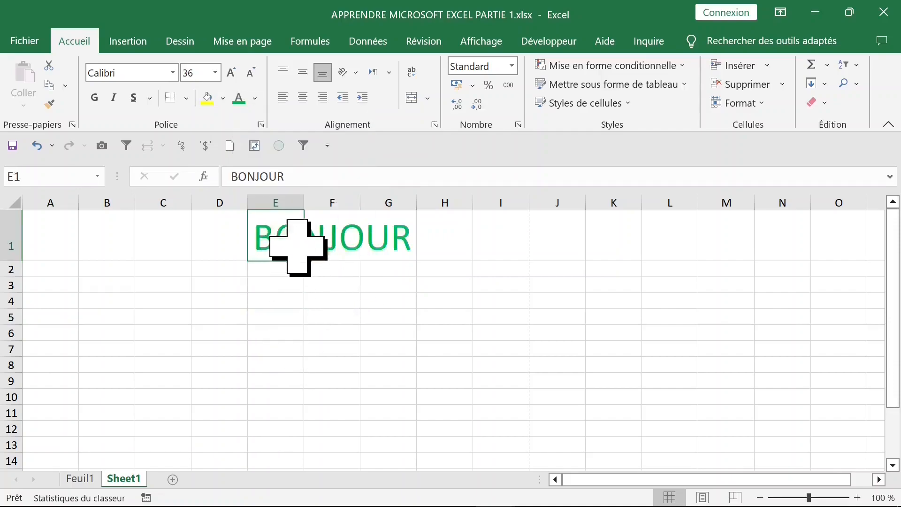
Fill cell E1 with standard red
click(208, 99)
click(224, 101)
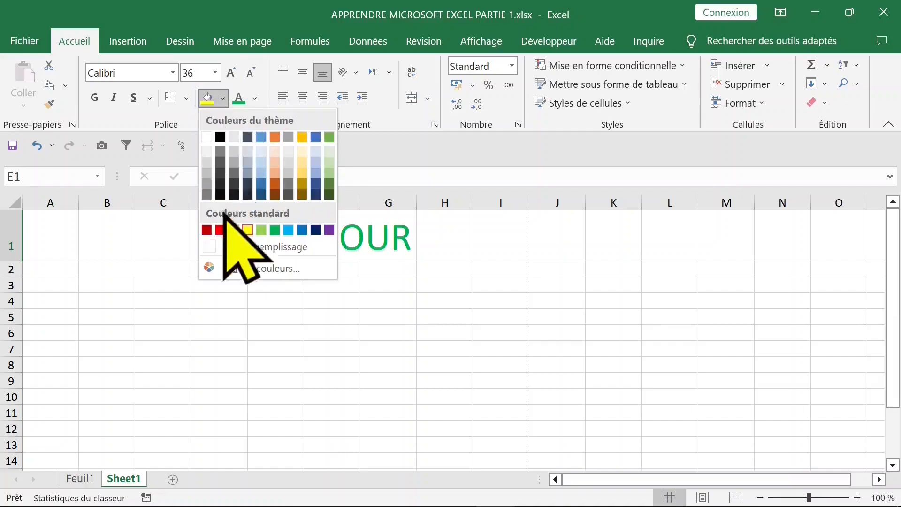
click(220, 231)
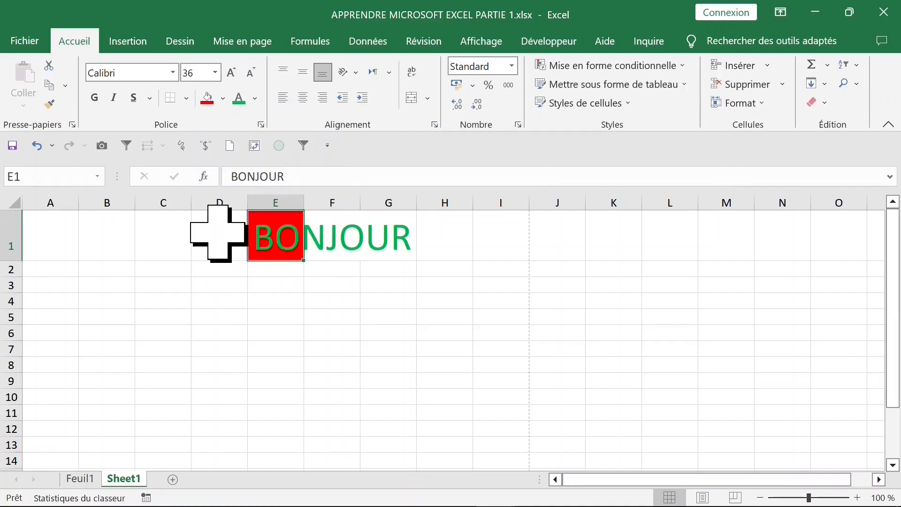
Select cells E1, F1 and G1 alternately to check which one actually contains the overflowing BONJOUR text
click(296, 302)
click(281, 249)
drag(281, 248, 385, 248)
click(322, 238)
click(272, 235)
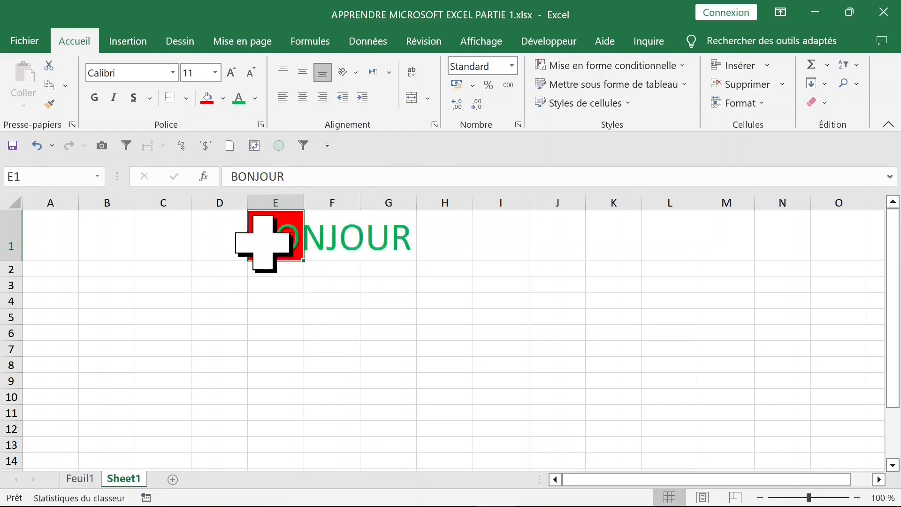
click(373, 237)
click(271, 235)
click(370, 237)
click(288, 237)
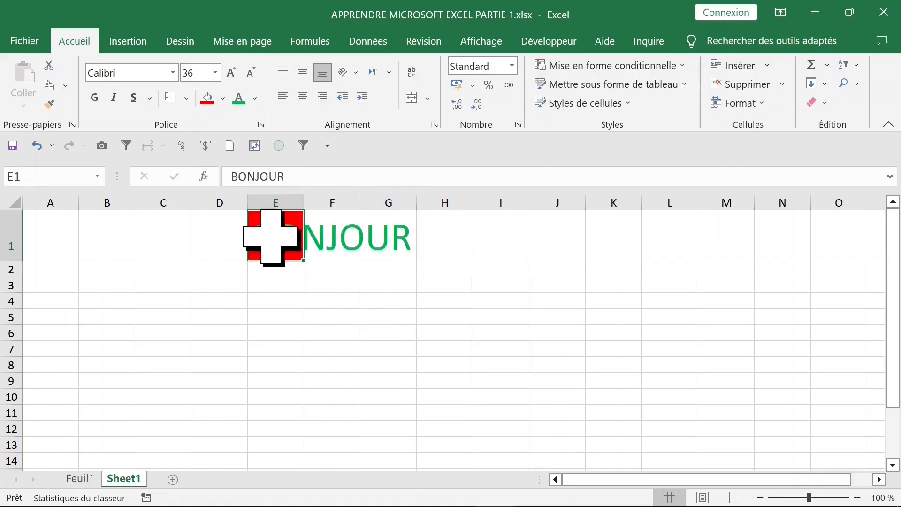
Enter ET in cell F1 and BIENVENUE in cell G1
click(334, 235)
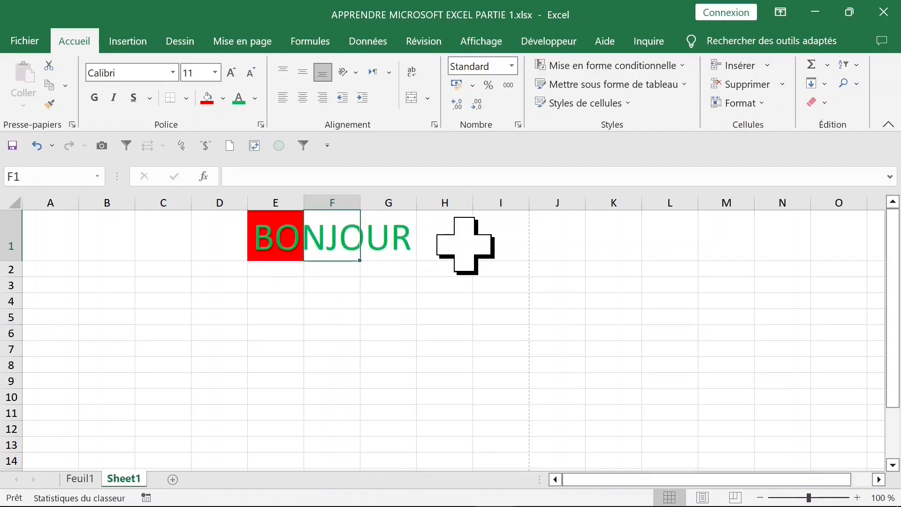
text(ET)
click(432, 316)
click(394, 244)
text(BIENVENUE)
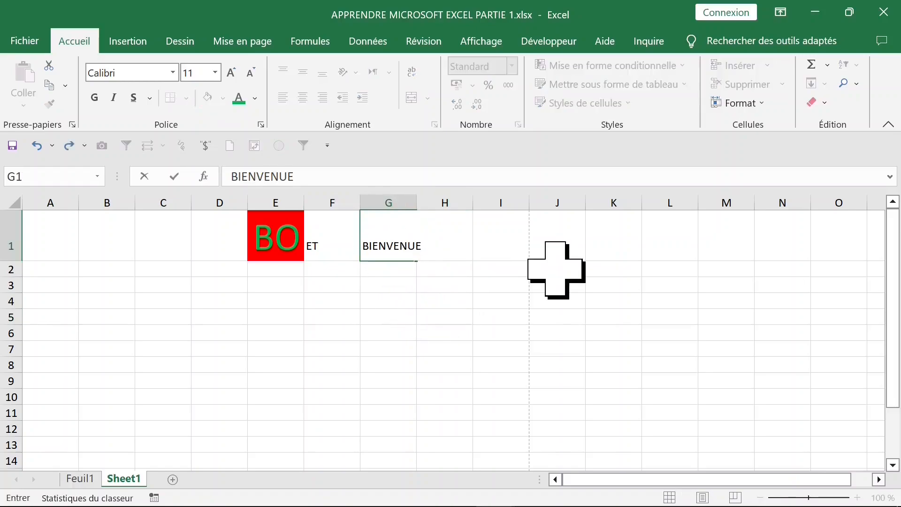
click(378, 308)
Check the complete content of cell E1 in the formula bar
click(330, 255)
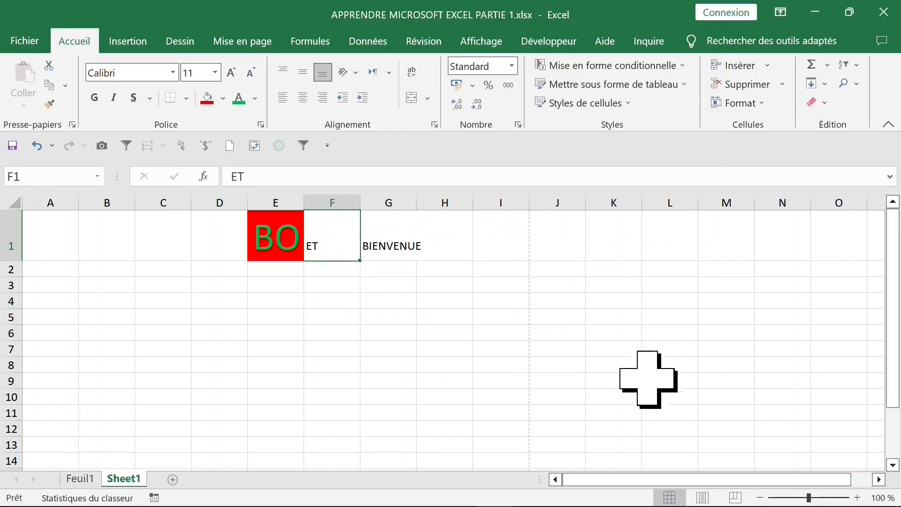
drag(815, 500, 825, 501)
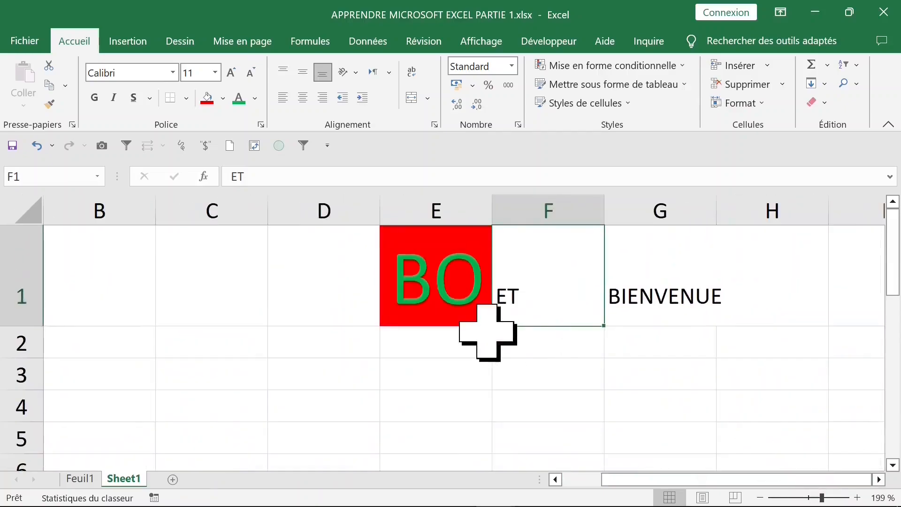
click(427, 296)
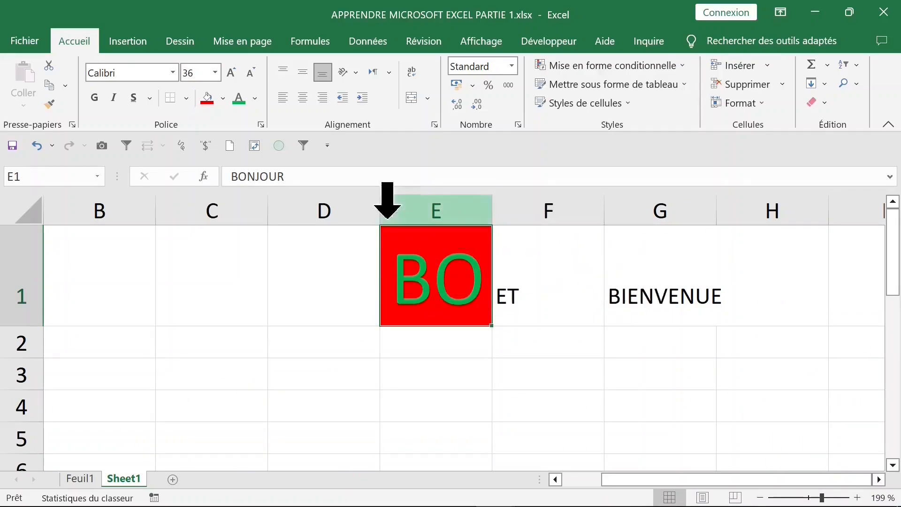
click(322, 177)
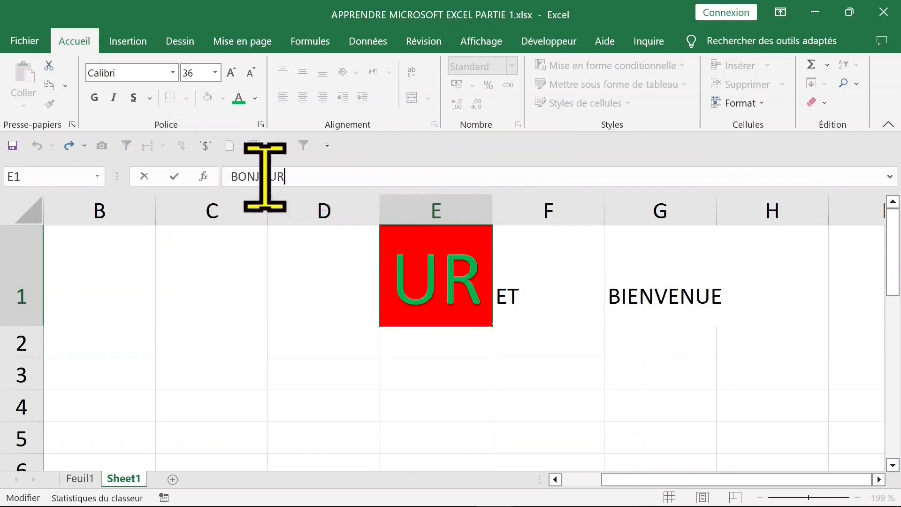
click(332, 346)
Hide the formula bar and show it again, repeating this once more
click(481, 41)
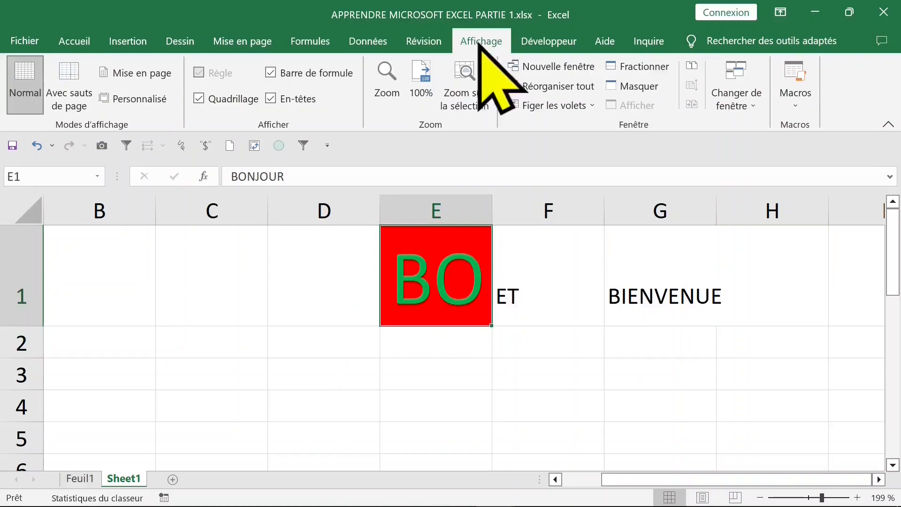
click(271, 73)
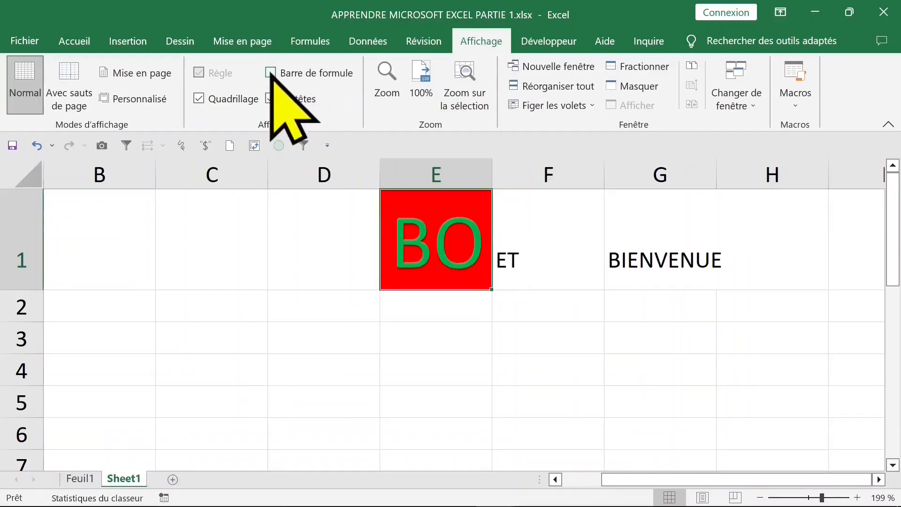
click(271, 73)
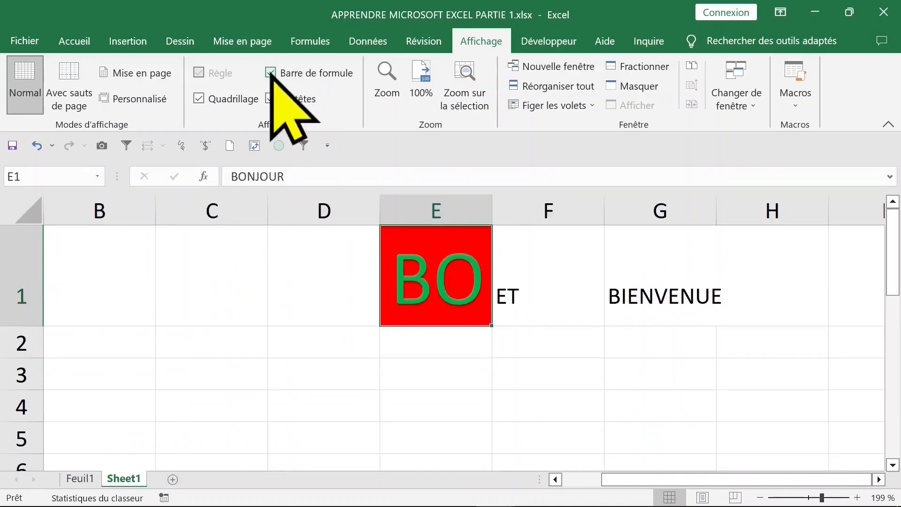
click(272, 73)
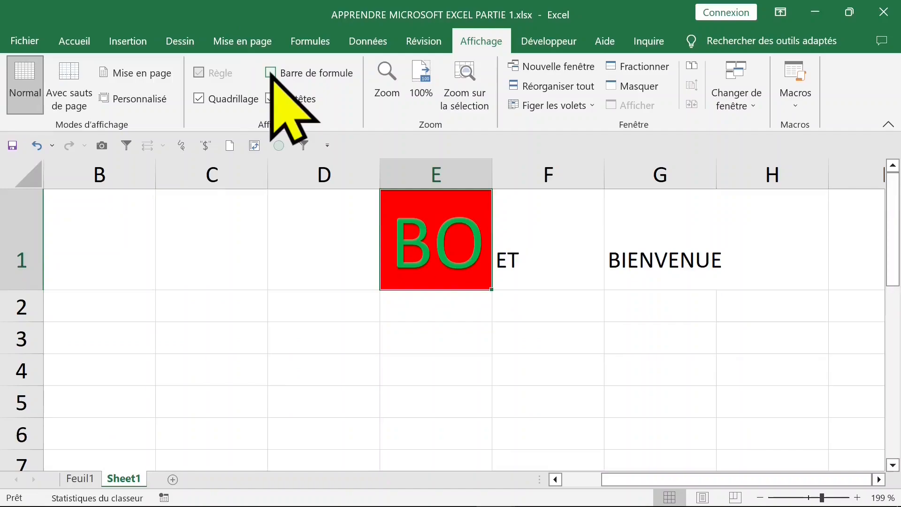
click(271, 73)
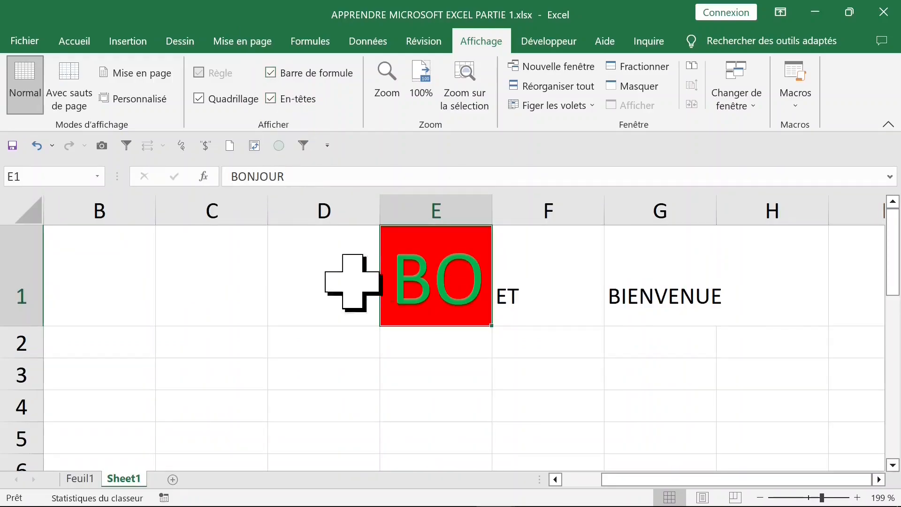
Select columns D to G and widen them together to a uniform width
click(324, 305)
click(441, 295)
drag(312, 215, 681, 220)
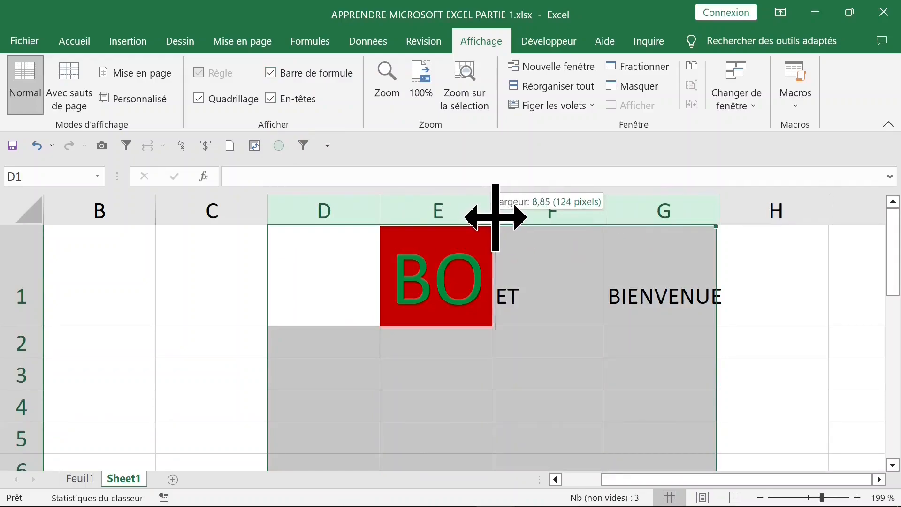
drag(500, 217, 529, 215)
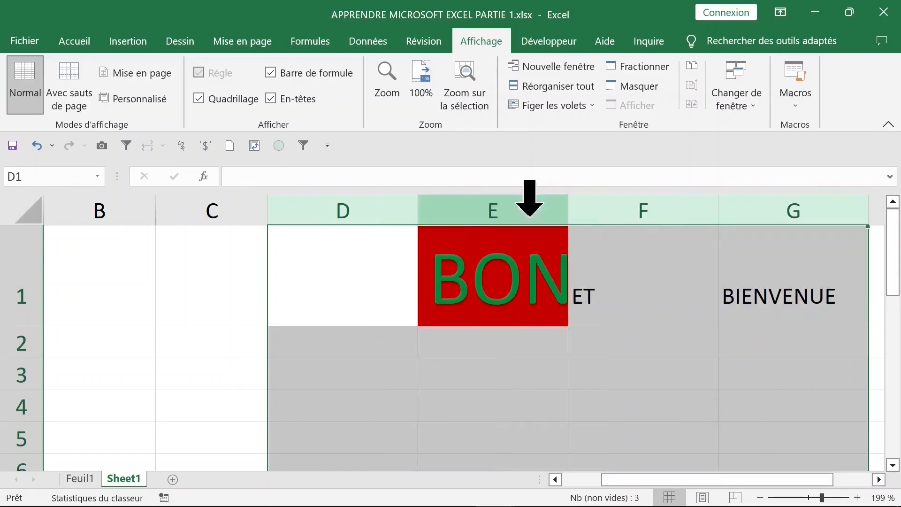
drag(423, 216, 342, 214)
drag(417, 219, 608, 216)
Widen column E until the whole word BONJOUR fits inside cell E1
click(609, 200)
drag(659, 479, 771, 483)
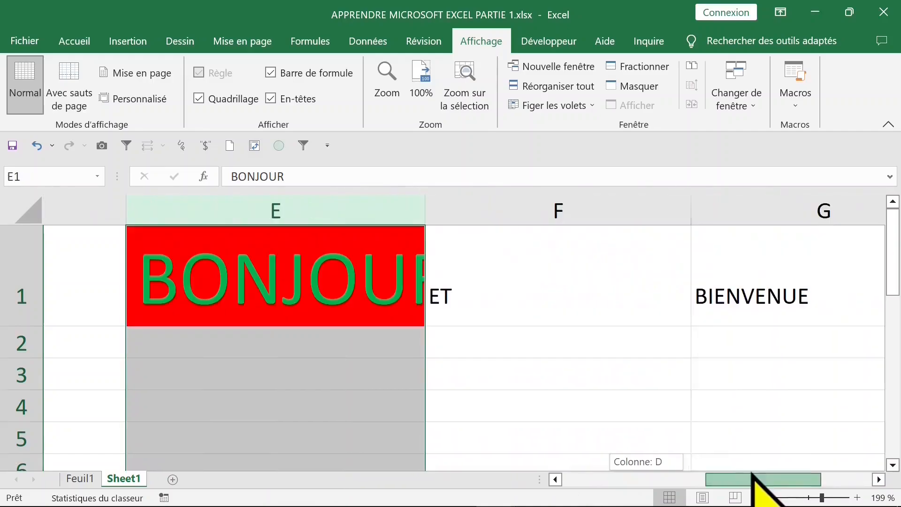
click(282, 298)
drag(343, 205, 407, 207)
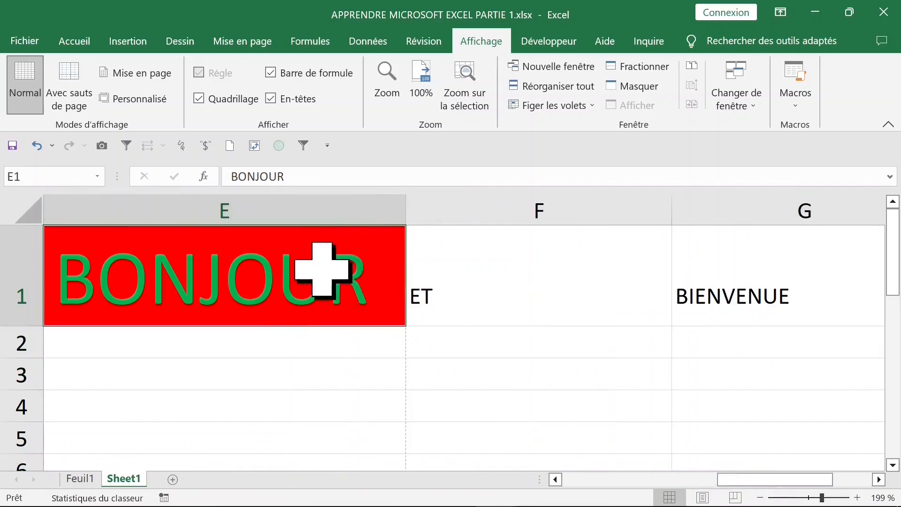
click(266, 384)
click(284, 295)
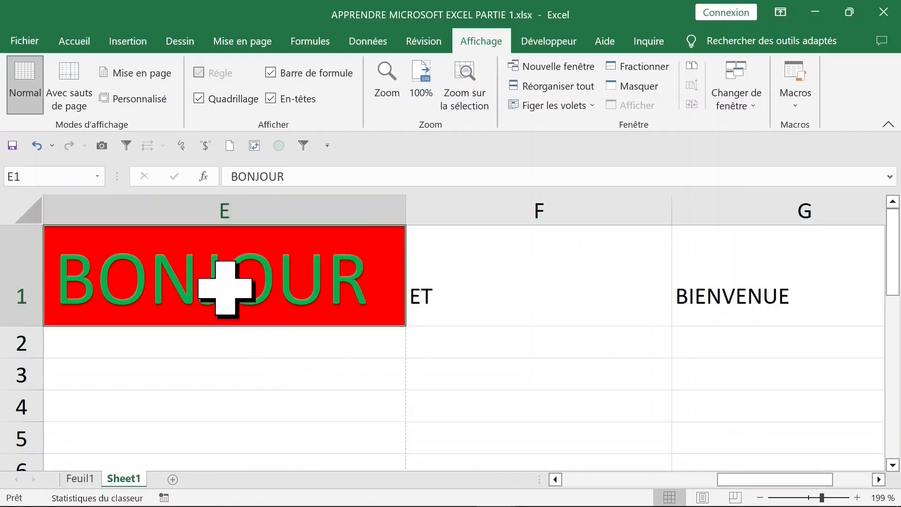
Narrow column E, and autofit columns E to G together to the width of their contents
click(502, 290)
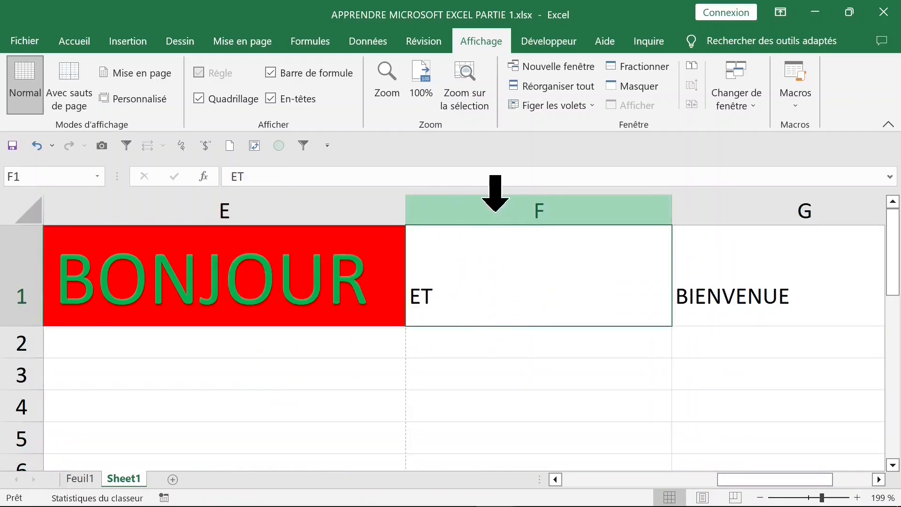
drag(406, 216, 296, 211)
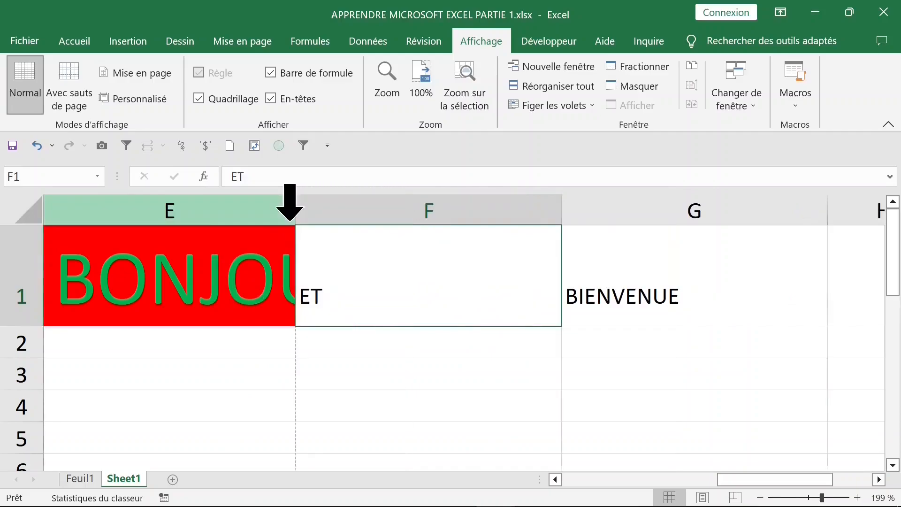
drag(153, 209, 605, 229)
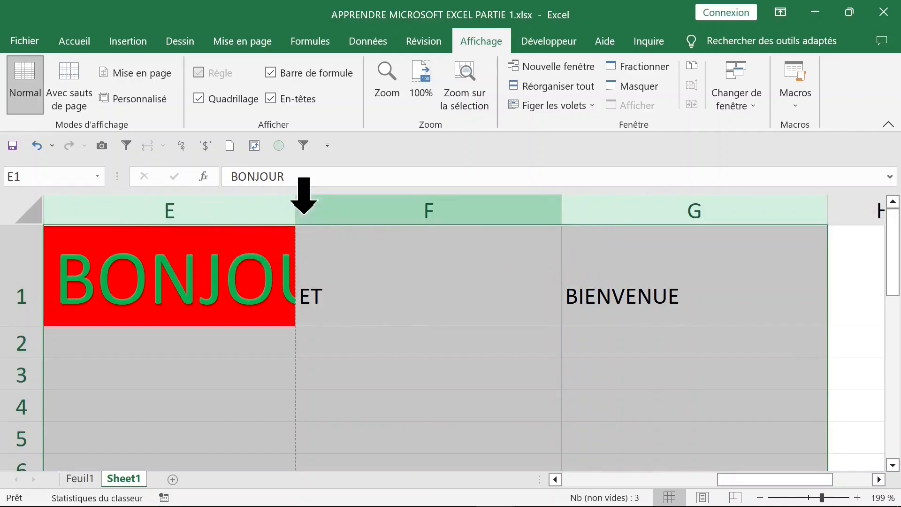
double_click(296, 212)
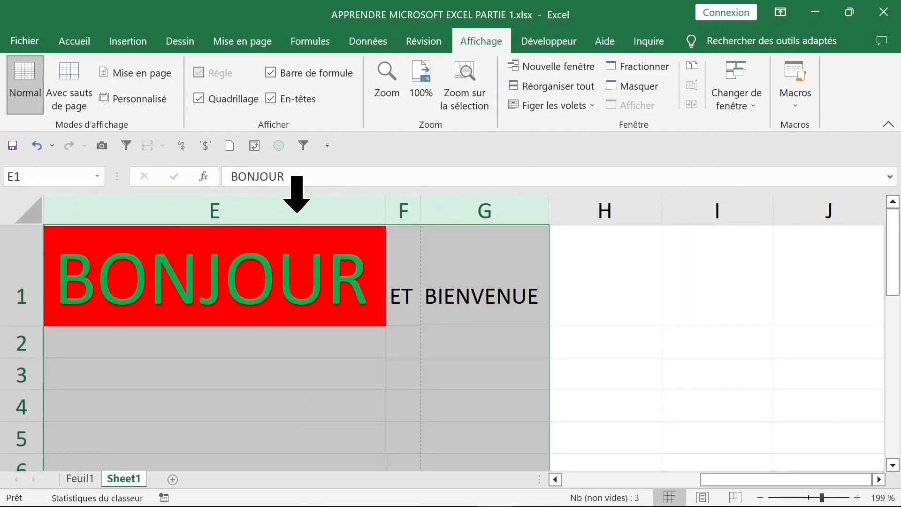
click(464, 268)
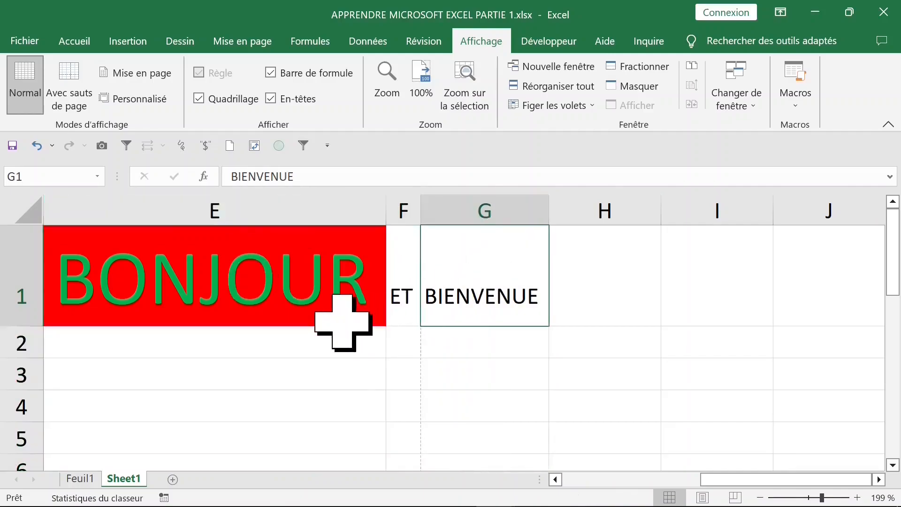
Enter 2020 in cell E7
scroll(343, 322, down, 2)
click(271, 279)
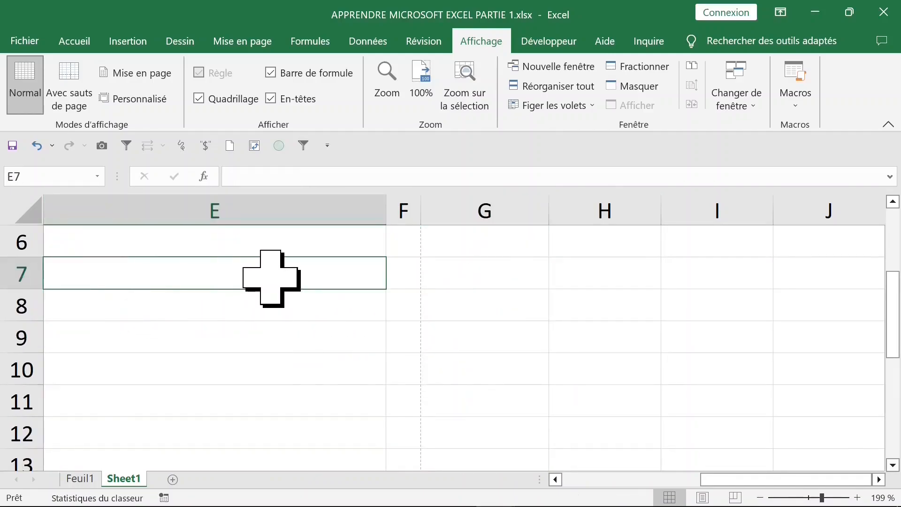
text(2020)
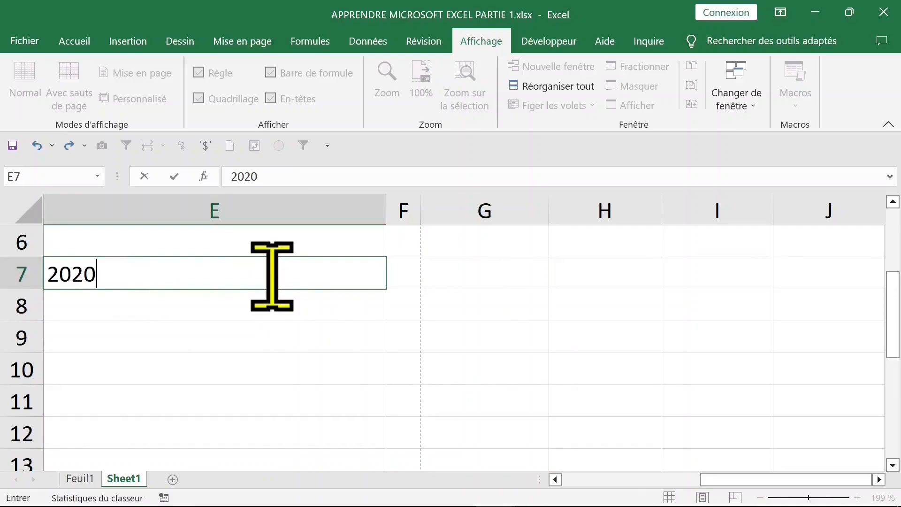
key(ctrl+Return)
Set the font size of 2020 in cell E7 to 36
click(75, 41)
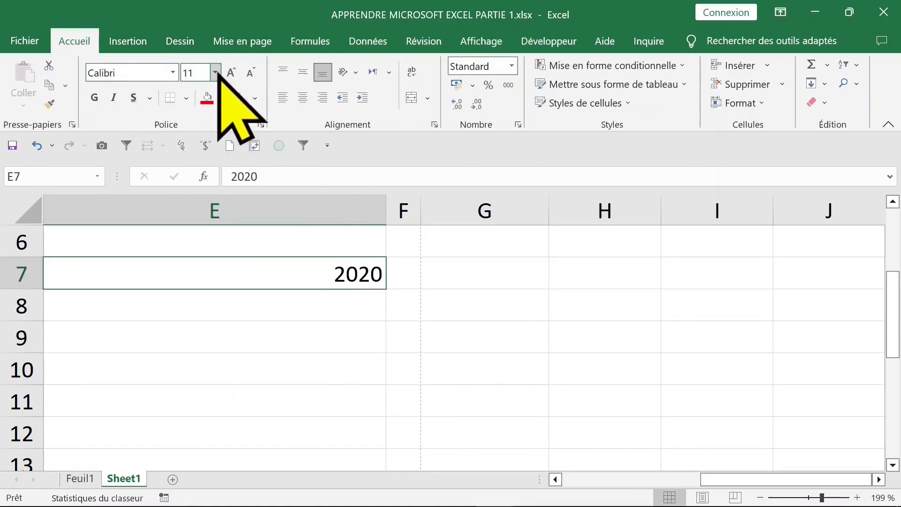
click(215, 72)
click(206, 312)
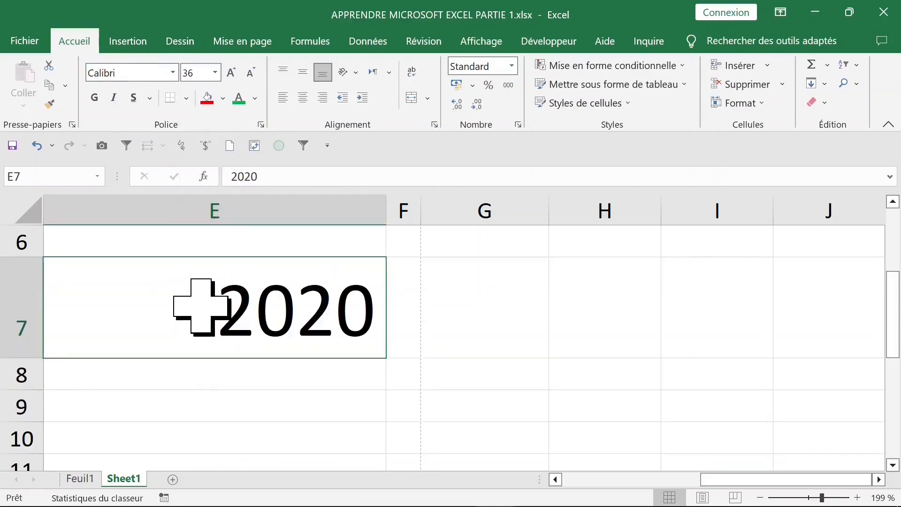
click(441, 319)
click(314, 321)
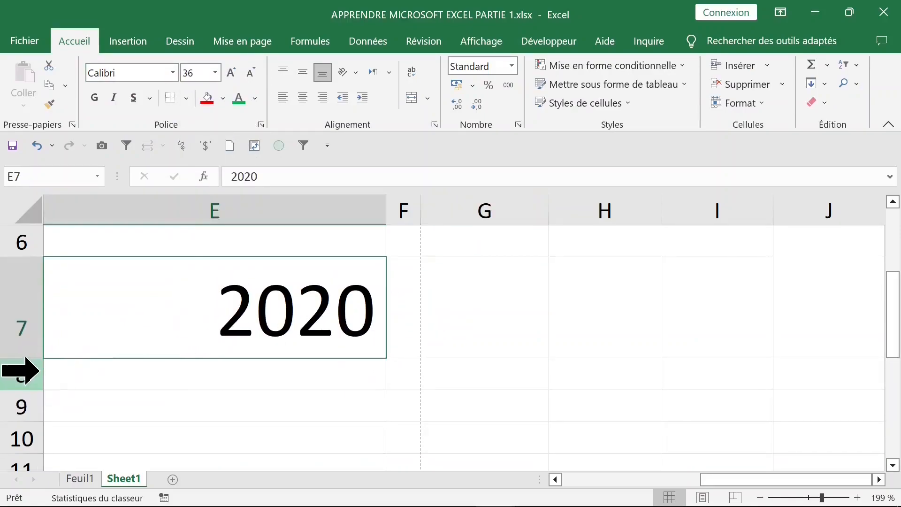
Increase the height of row 7, and reduce the heights of rows 6 and 7 by their lower borders
drag(34, 358, 36, 392)
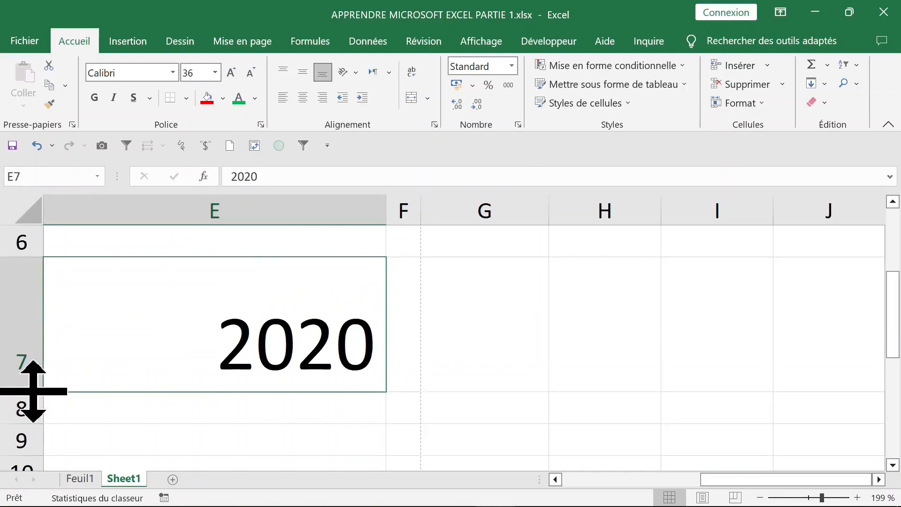
drag(36, 256, 36, 234)
drag(34, 371, 38, 341)
click(256, 348)
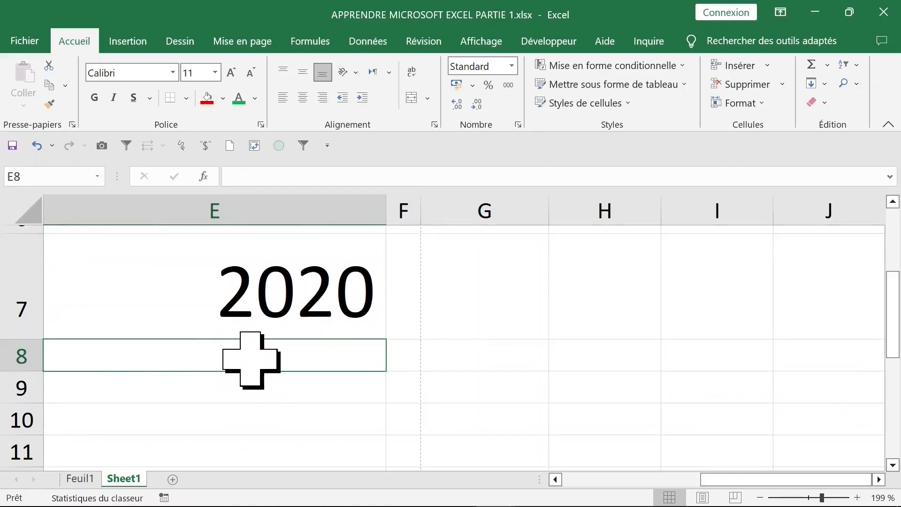
Fill the whole of row 11 with the standard yellow colour
scroll(252, 358, down, 2)
click(96, 270)
scroll(201, 281, up, 2)
scroll(205, 277, down, 3)
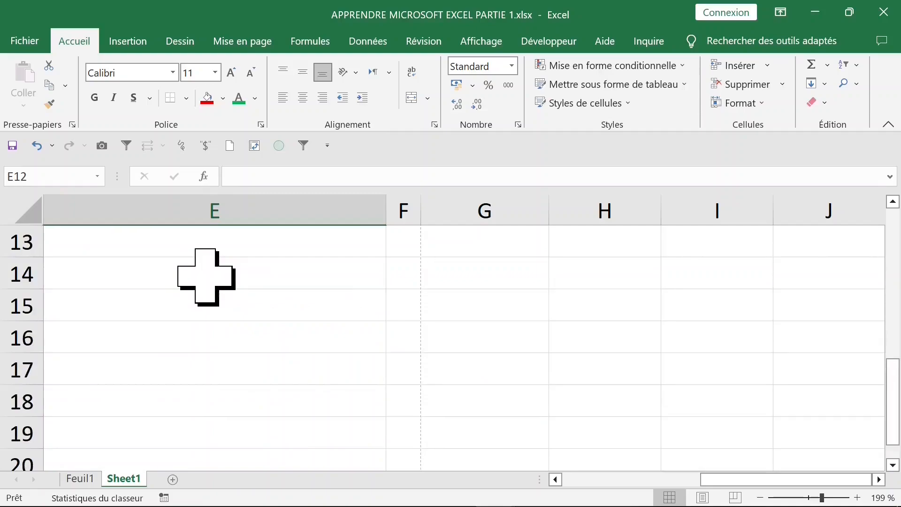
scroll(245, 268, up, 1)
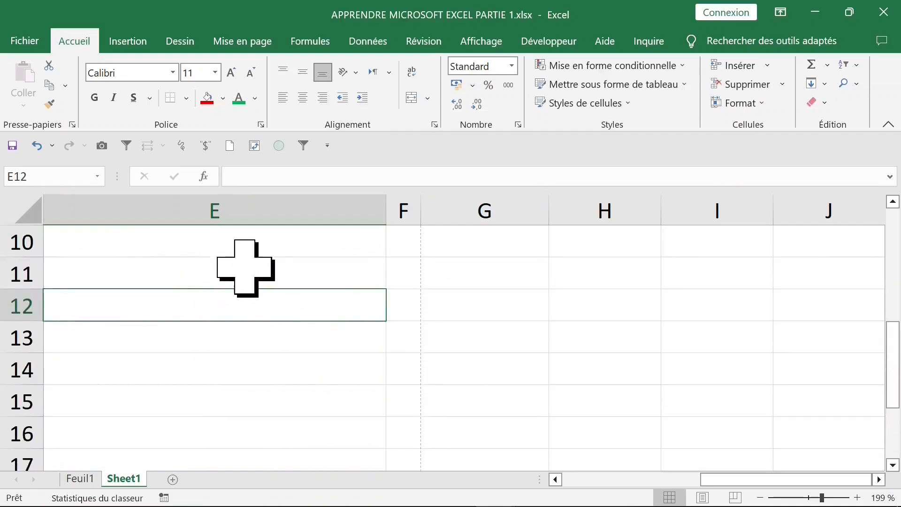
click(8, 271)
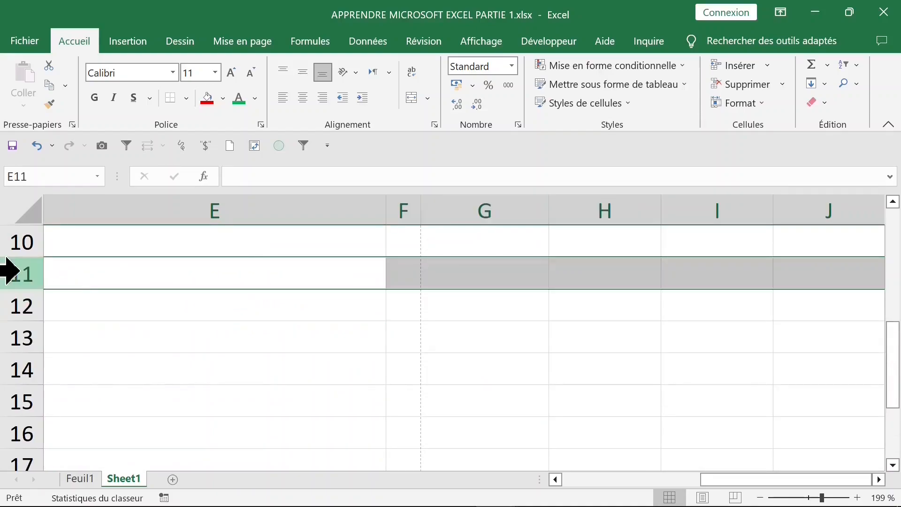
click(223, 97)
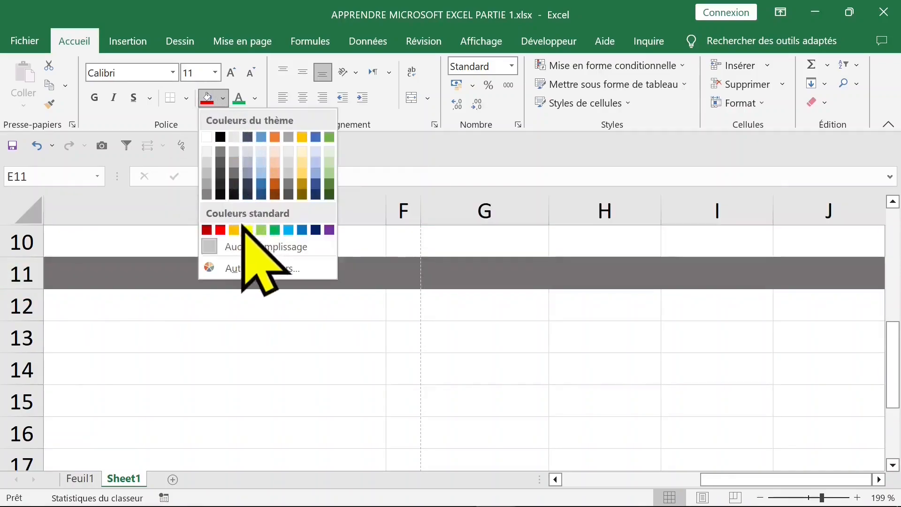
click(248, 229)
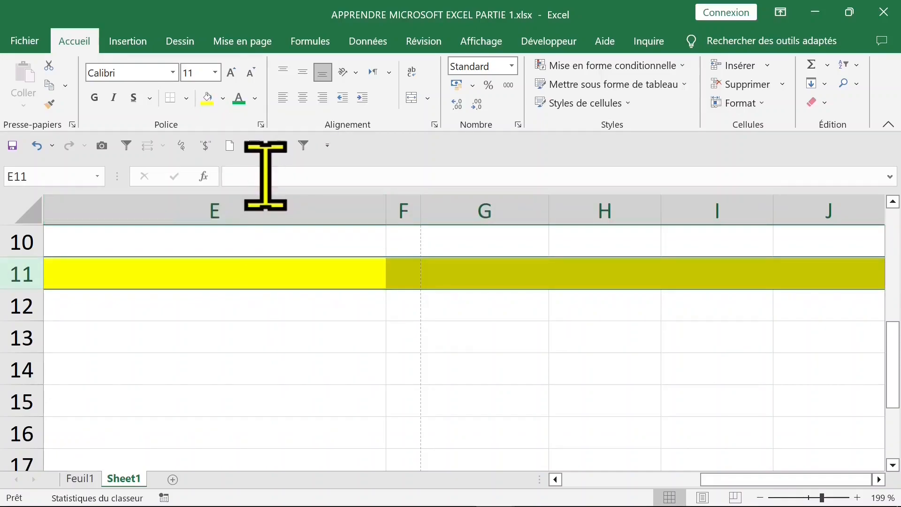
click(235, 324)
Set the font colour of the whole of row 11 to the standard blue
click(20, 279)
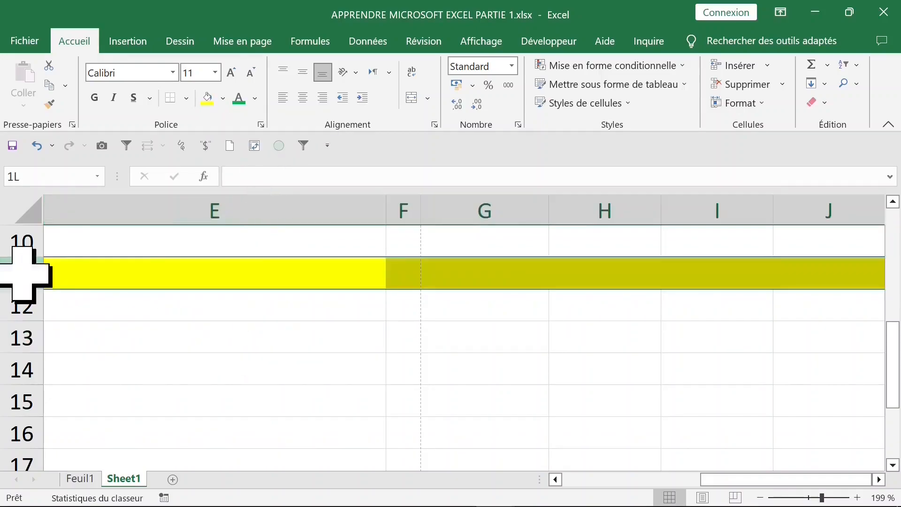
click(254, 99)
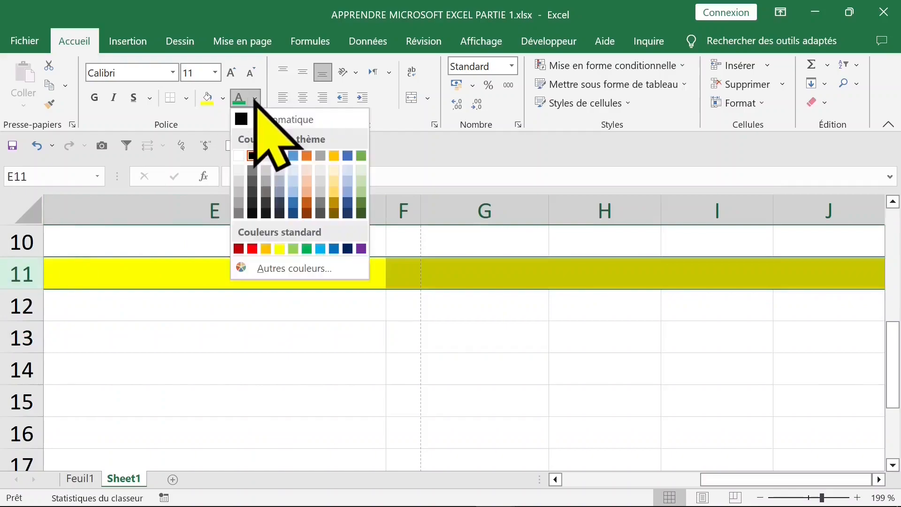
click(347, 249)
Enter MERCI in cell E11
click(178, 277)
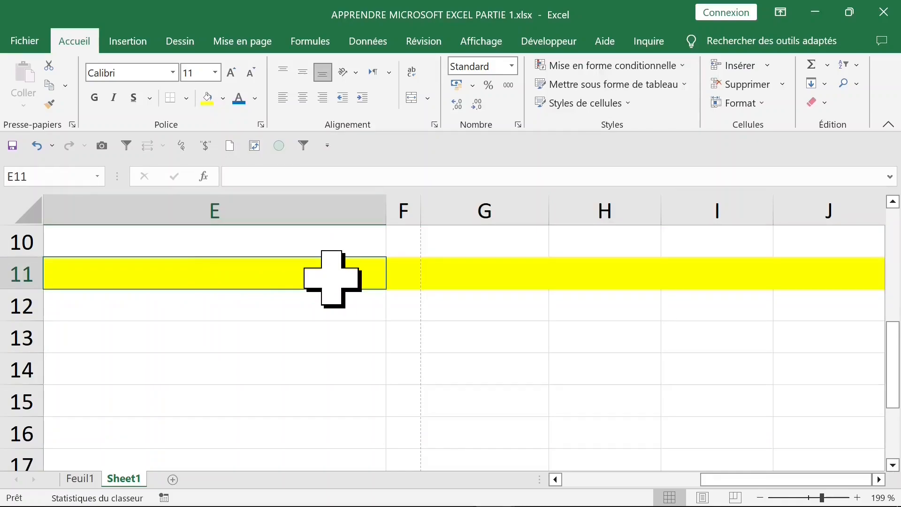
text(MERCI)
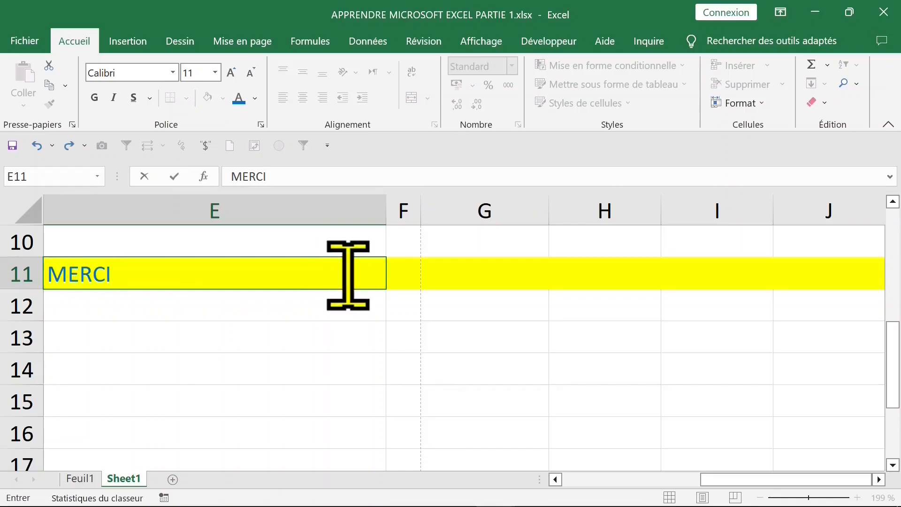
click(232, 337)
Change the font colour of MERCI in cell E11 to black, red, and black again
click(141, 263)
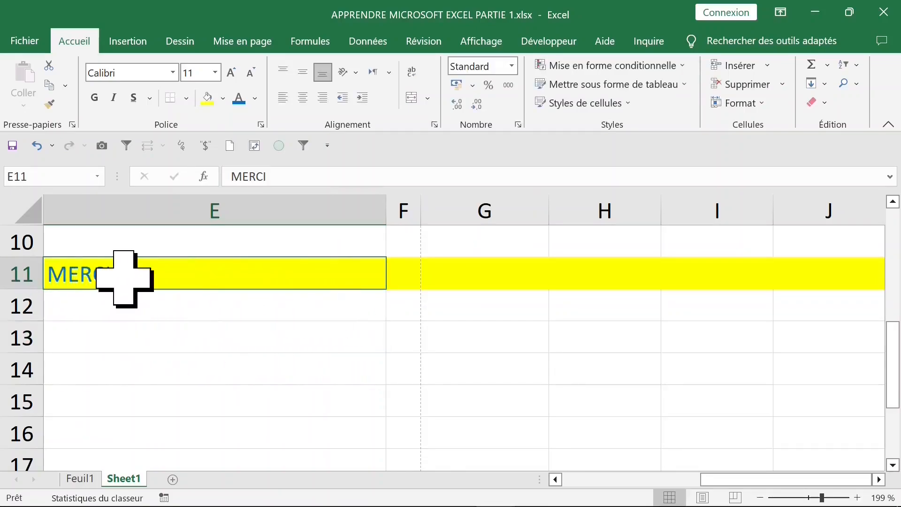
click(255, 98)
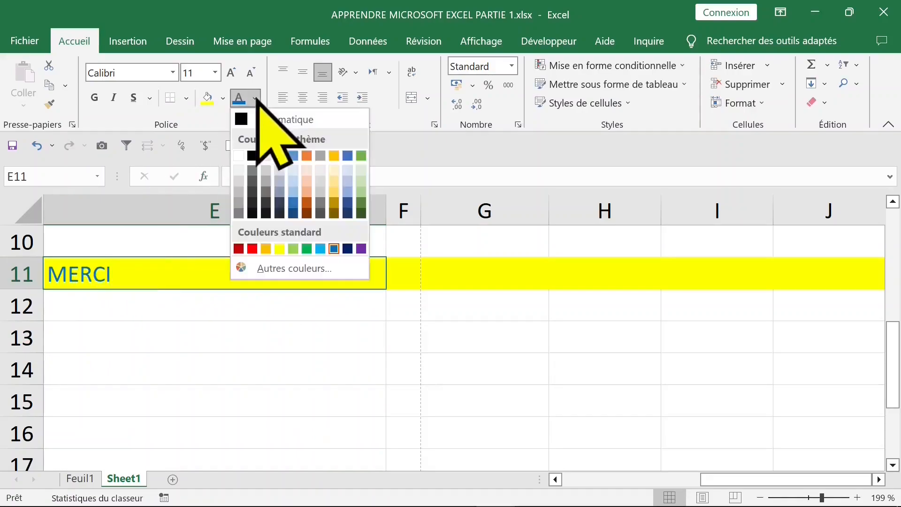
click(253, 156)
click(255, 98)
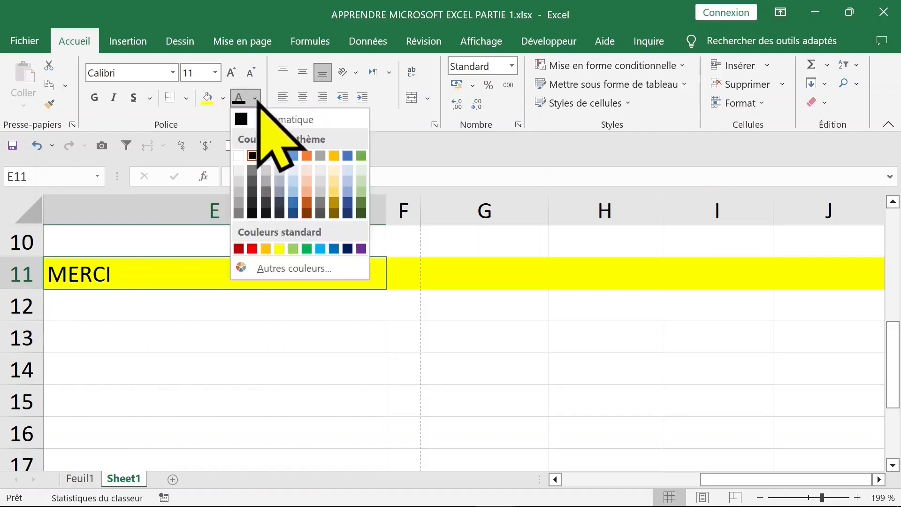
click(252, 249)
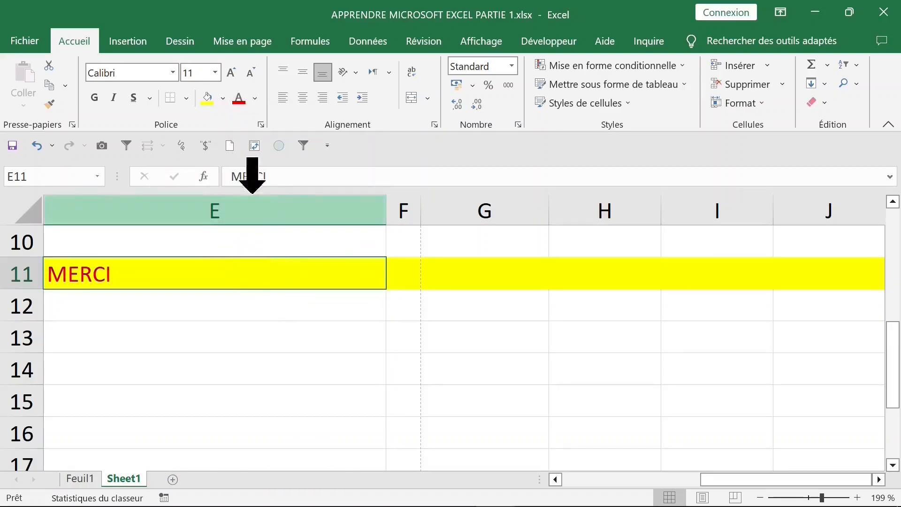
click(254, 98)
click(253, 157)
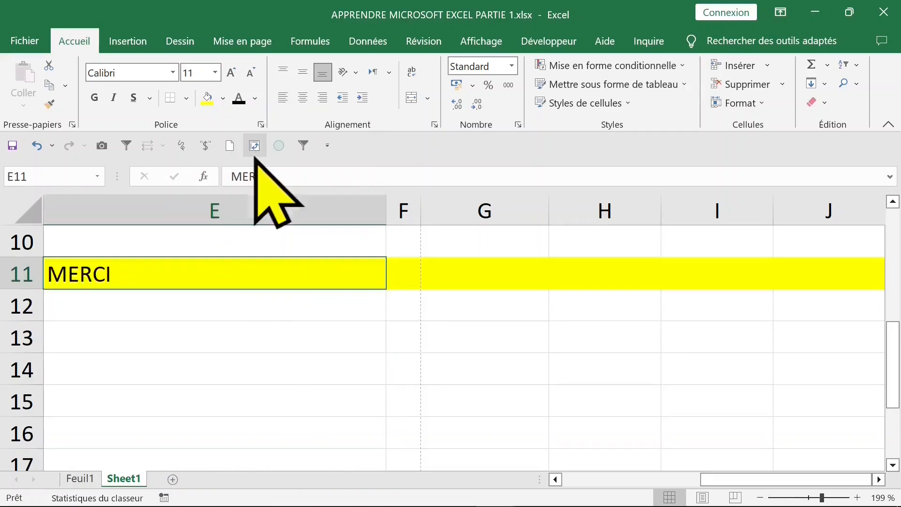
Set the font colour of MERCI in cell E11 to a bright blue from the additional standard colours
click(255, 98)
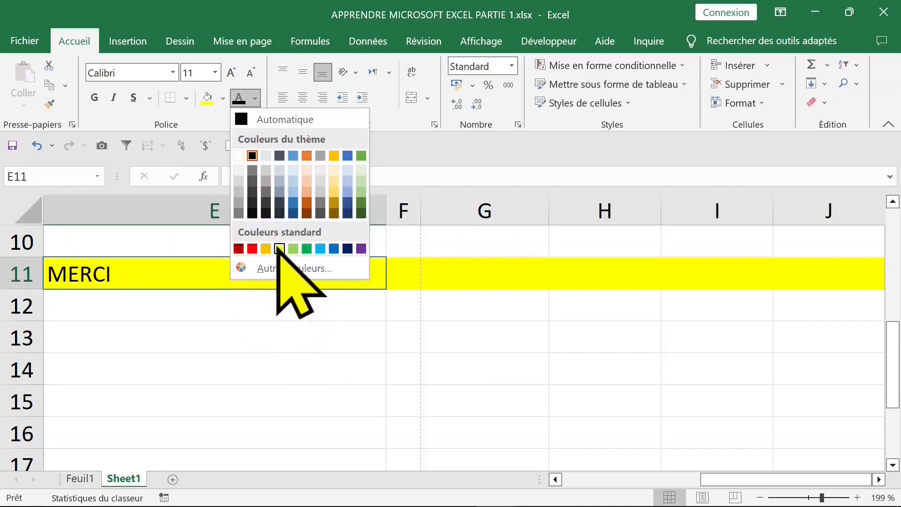
click(237, 274)
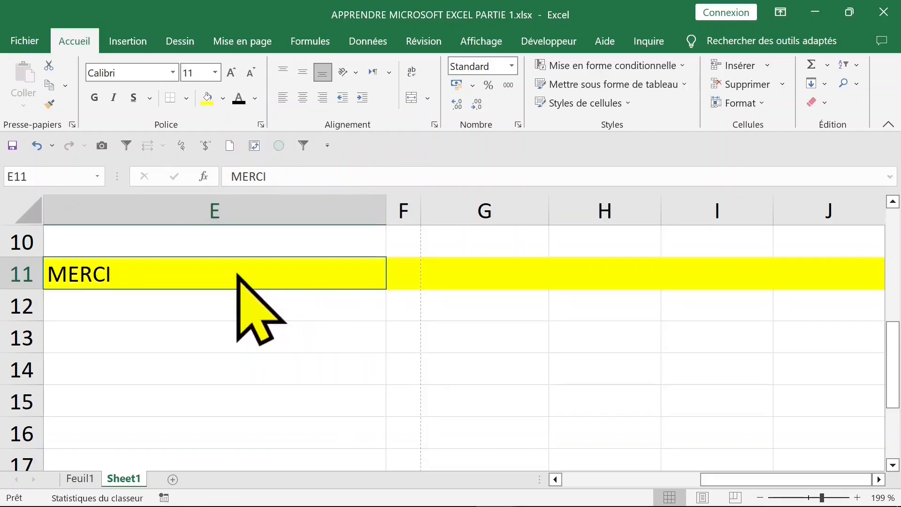
click(669, 179)
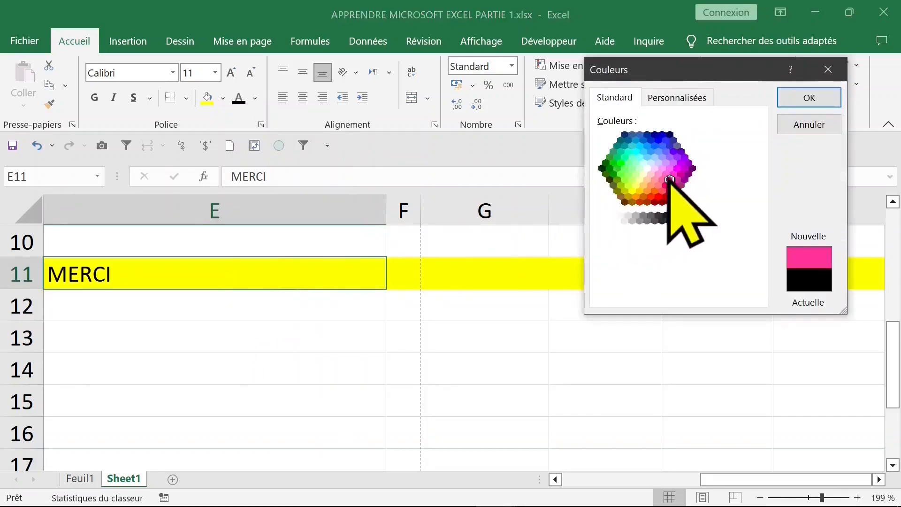
click(647, 157)
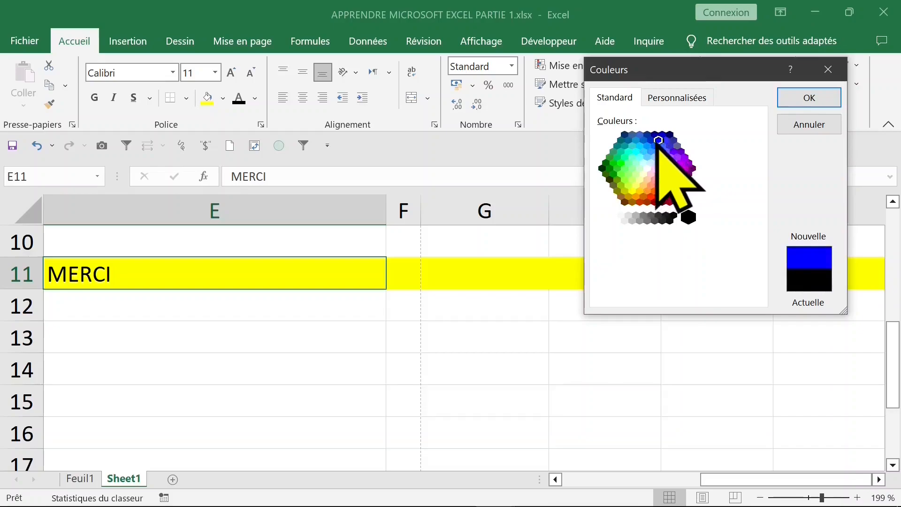
click(809, 99)
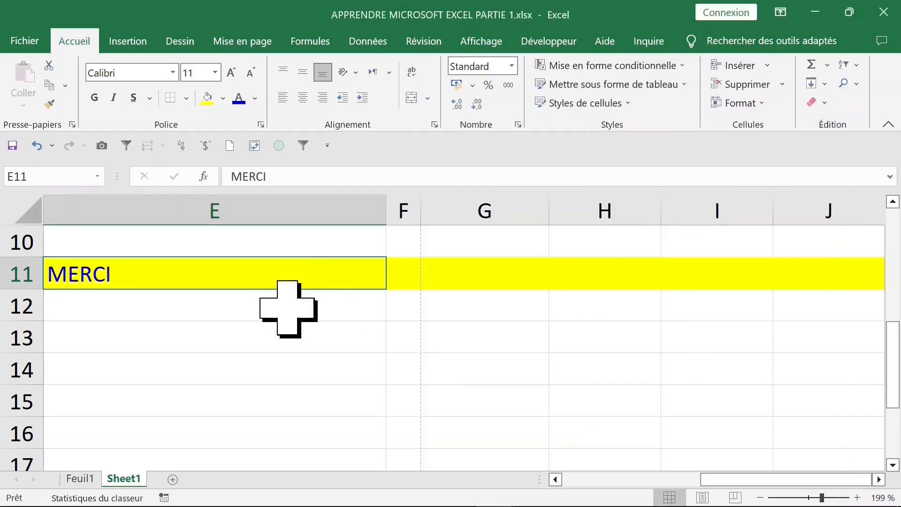
click(237, 338)
click(217, 284)
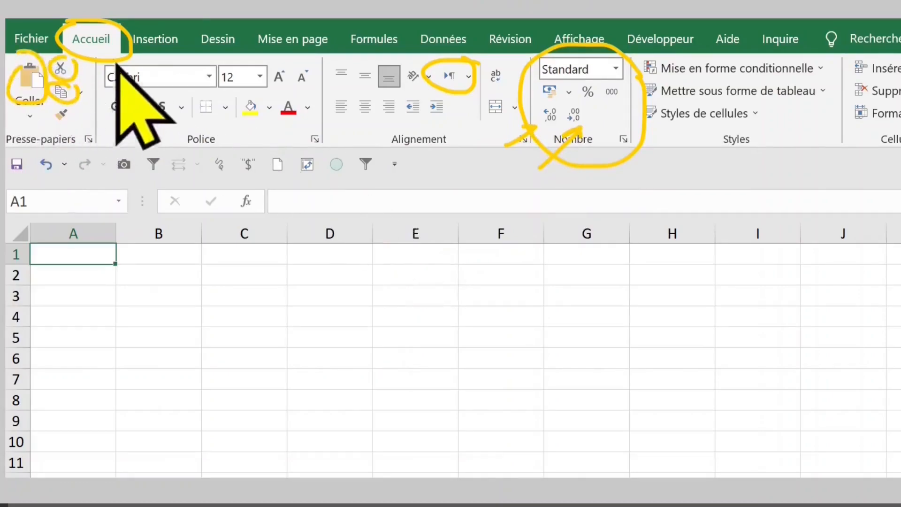
click(156, 39)
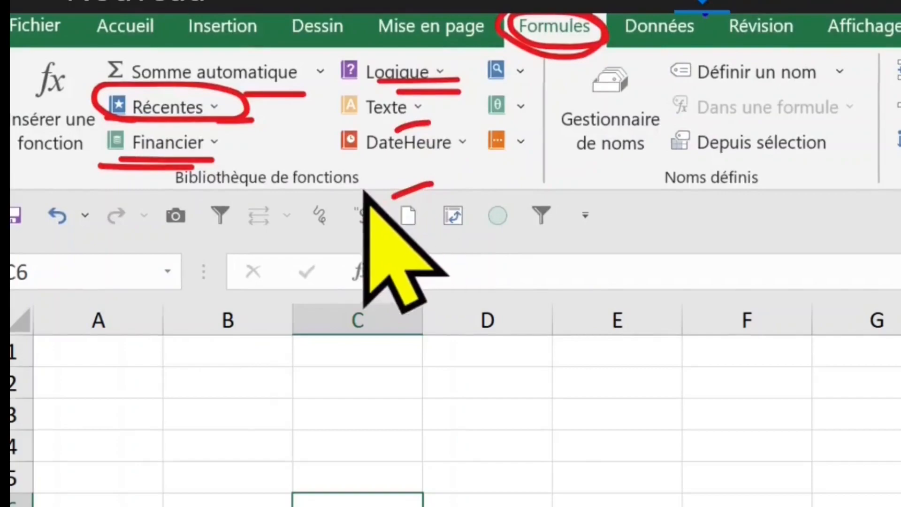
mouse_move(94, 115)
mouse_down()
mouse_move(94, 104)
mouse_move(30, 91)
mouse_move(28, 145)
mouse_move(78, 115)
mouse_move(73, 76)
mouse_up()
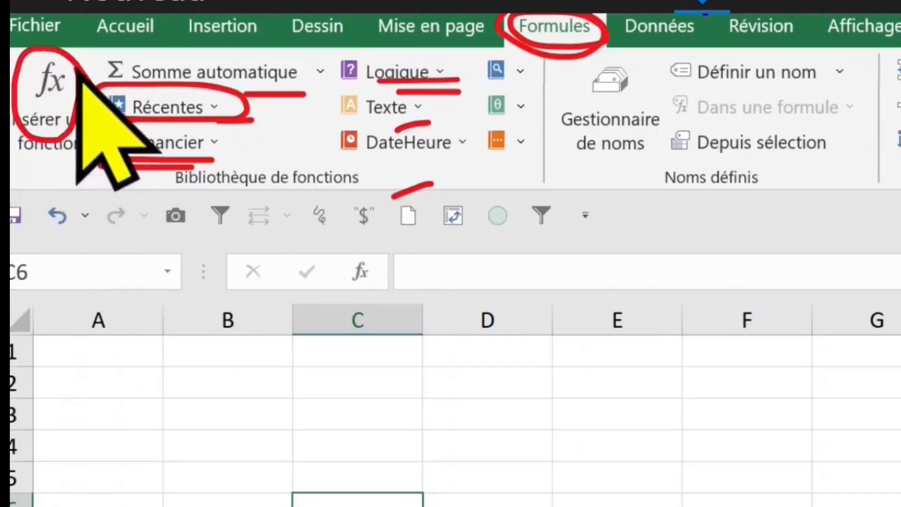
mouse_move(493, 373)
mouse_down()
mouse_move(645, 372)
mouse_move(637, 394)
mouse_up()
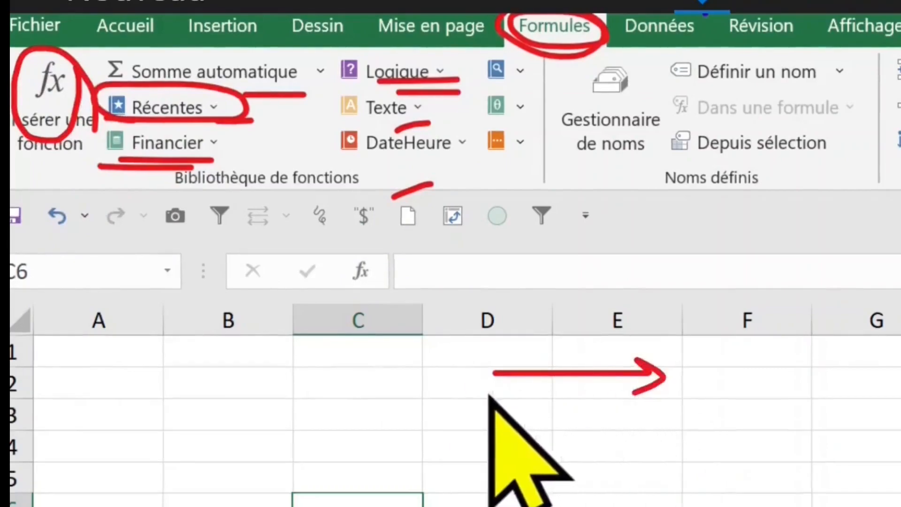
mouse_move(382, 259)
mouse_down()
mouse_move(345, 262)
mouse_move(350, 280)
mouse_move(377, 281)
mouse_move(382, 251)
mouse_move(356, 256)
mouse_up()
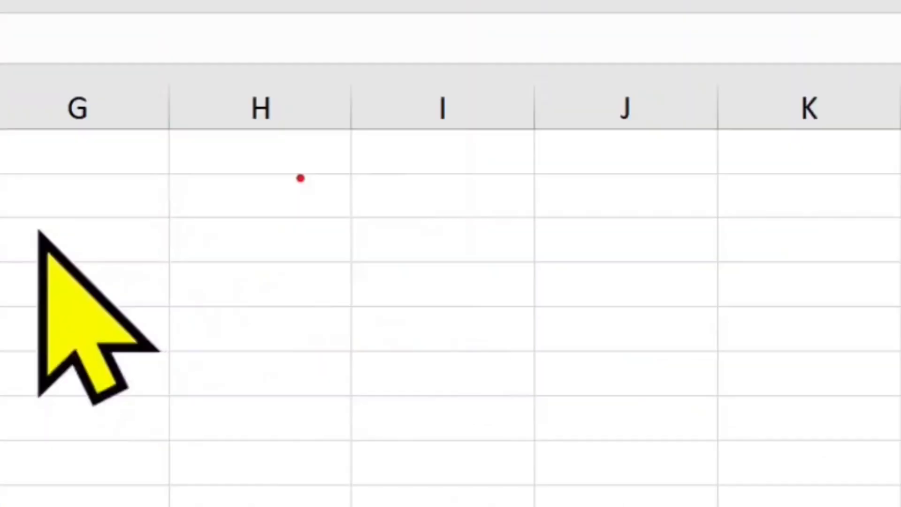
drag(39, 234, 96, 237)
drag(38, 248, 99, 249)
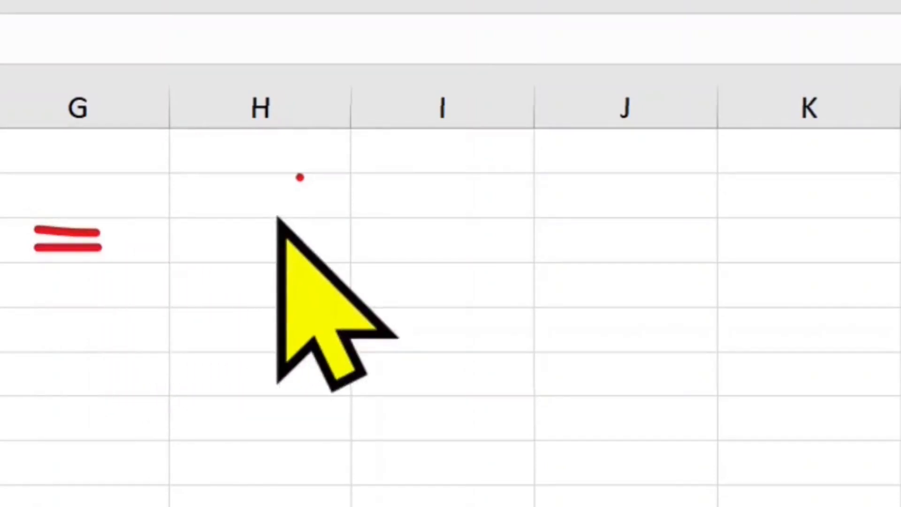
mouse_move(167, 217)
mouse_down()
mouse_move(149, 221)
mouse_move(197, 249)
mouse_move(256, 231)
mouse_up()
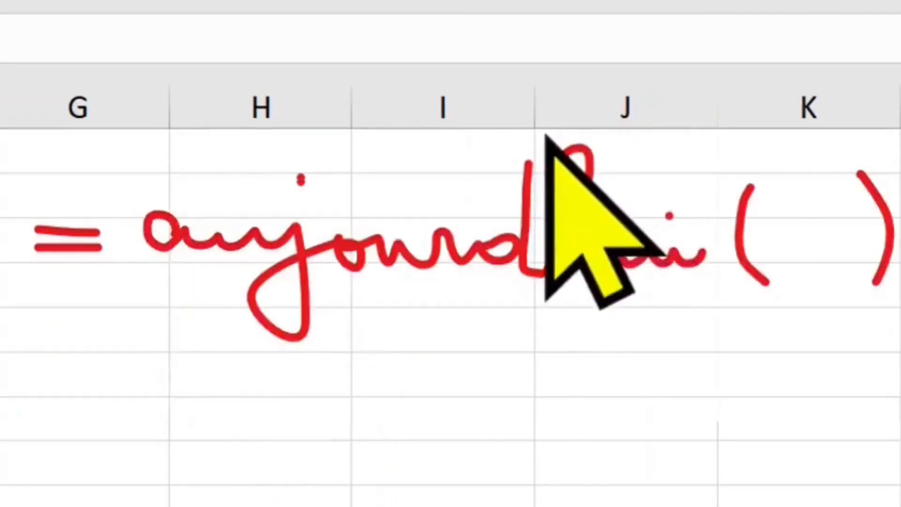
drag(549, 128, 546, 139)
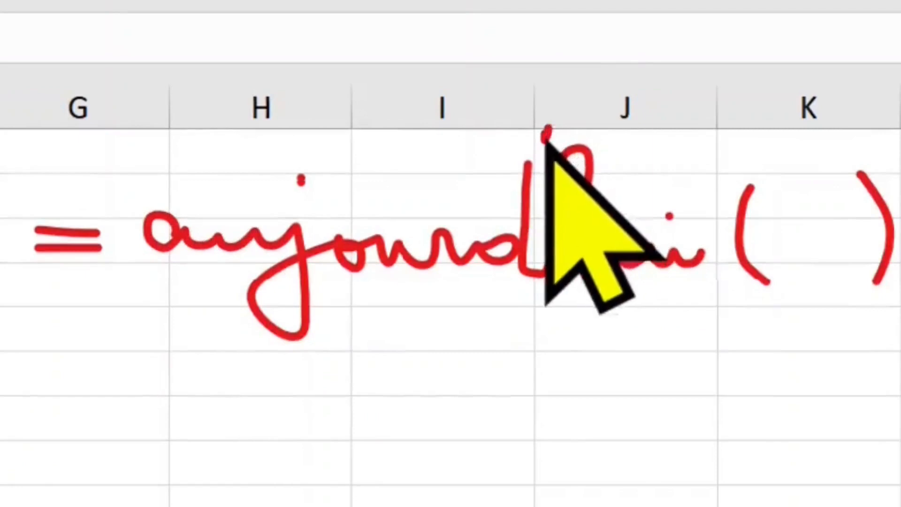
mouse_move(110, 296)
mouse_down()
mouse_move(474, 322)
mouse_move(742, 319)
mouse_up()
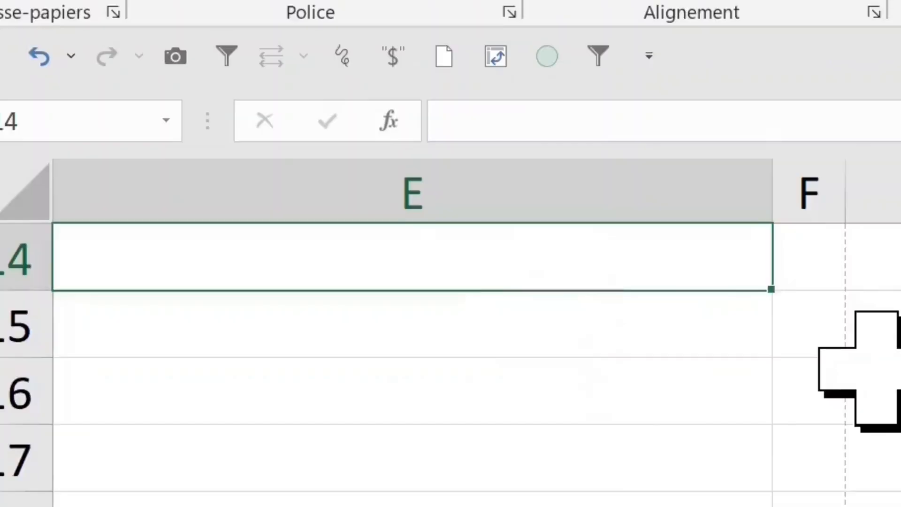
Enter the formula =AUJOURDHUI() in cell E14 and reselect the cell
text(=AUJOURDHUI())
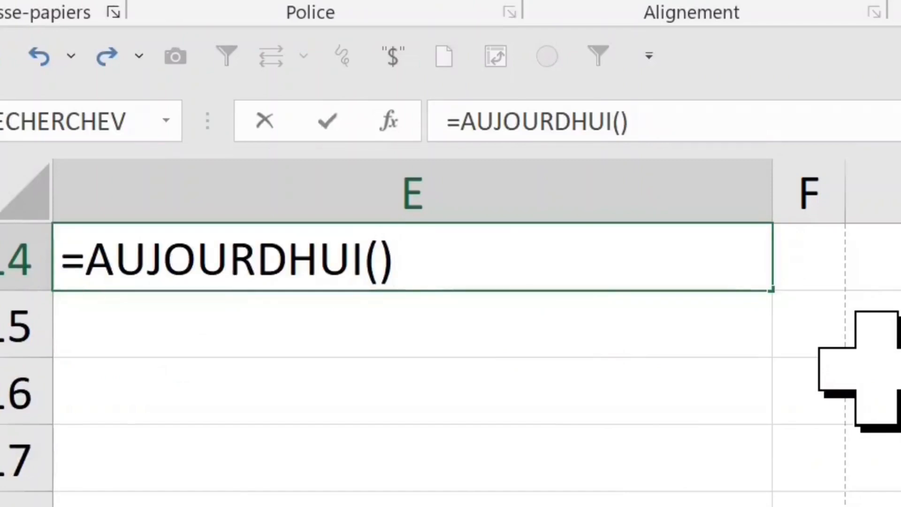
key(Return)
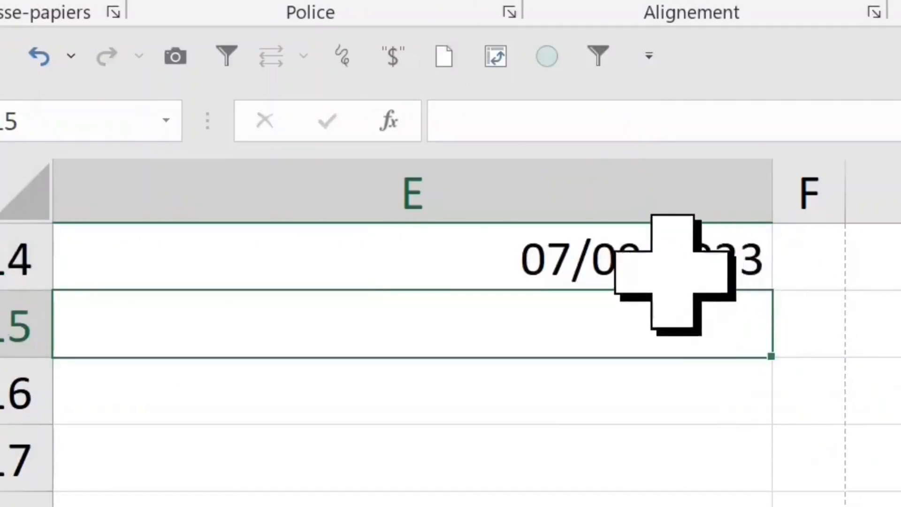
click(676, 271)
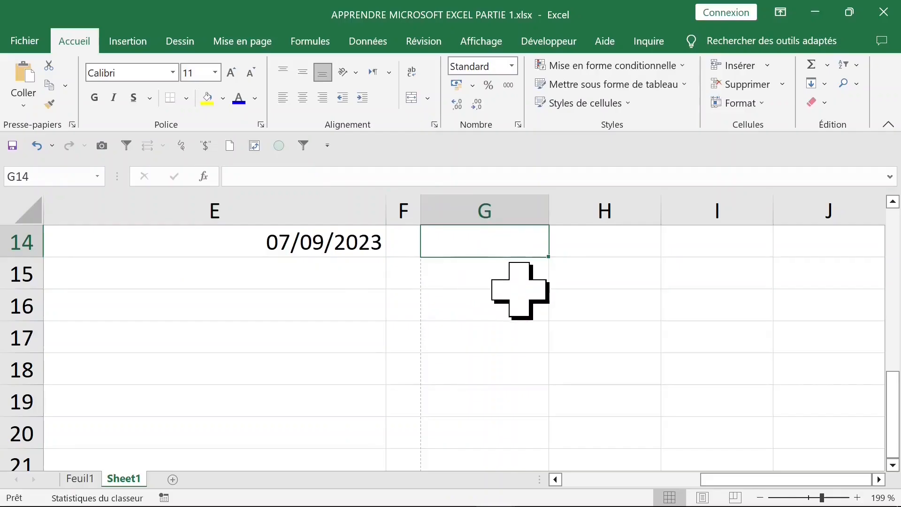
Enter the formula =200/7 in cell G14 and reselect the cell
text(=)
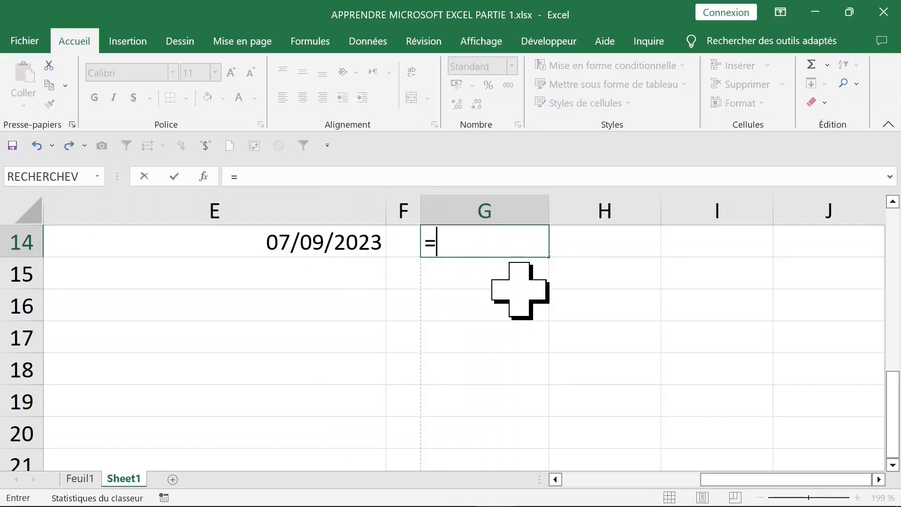
text(200)
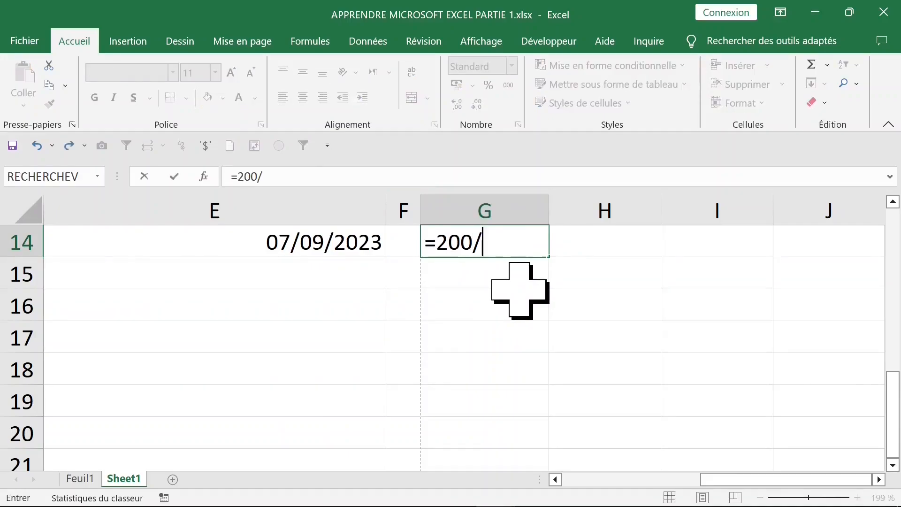
text(/7)
key(Return)
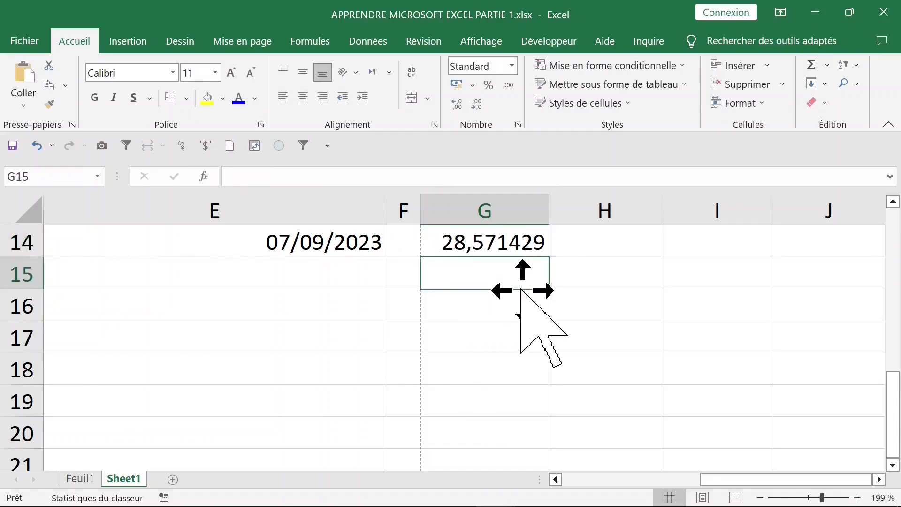
click(507, 251)
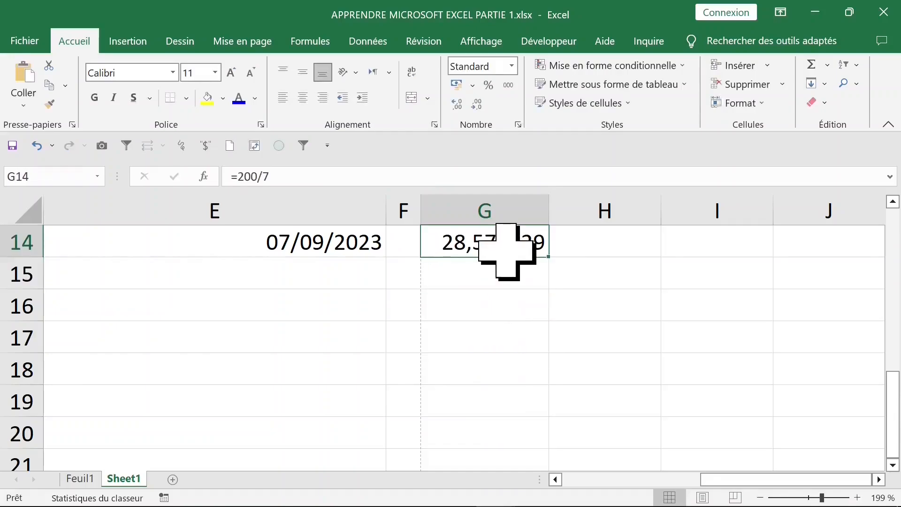
Enter 400/7 without an equals sign in cell G15
click(512, 282)
text(400/)
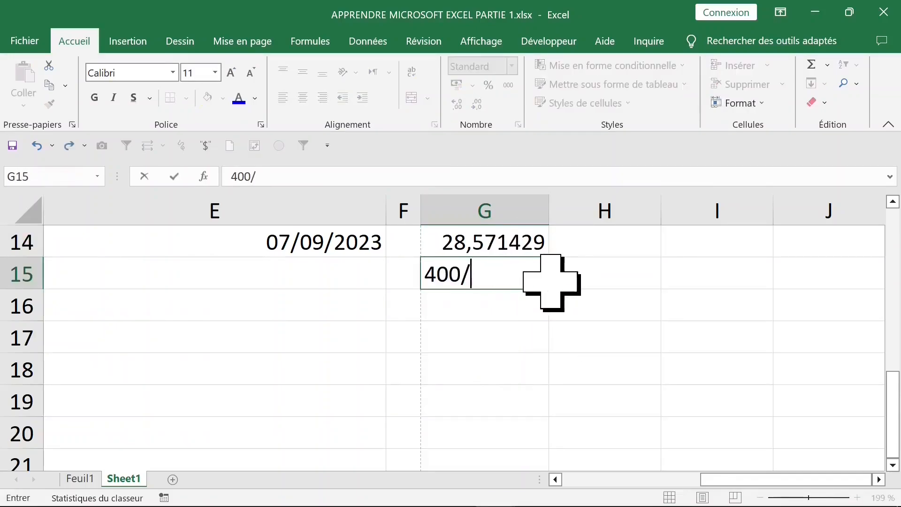
text(7)
key(Return)
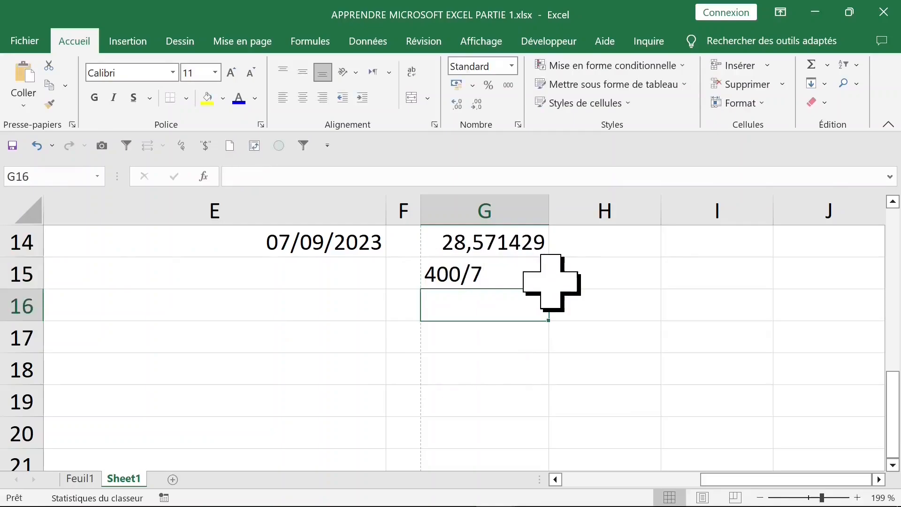
Replace the content of cell G15 with the formula =400/7
click(510, 277)
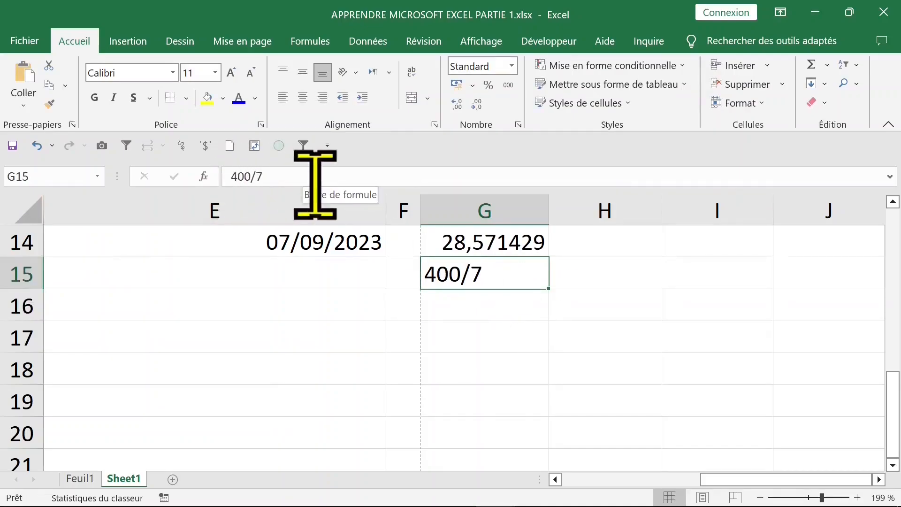
text(=)
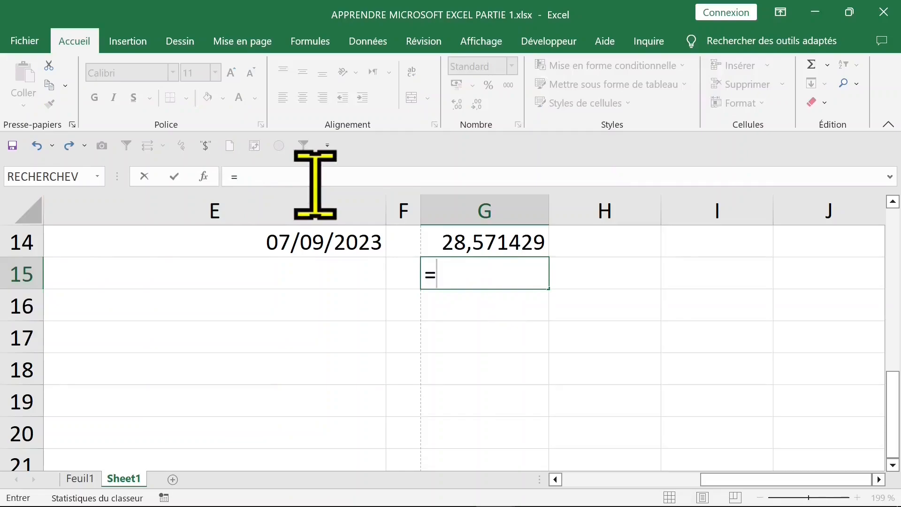
text(400)
text(/7)
key(Return)
Enter the formula =2000/7 in cell G16 and =1000/7 in cell G17
text(=2000/7)
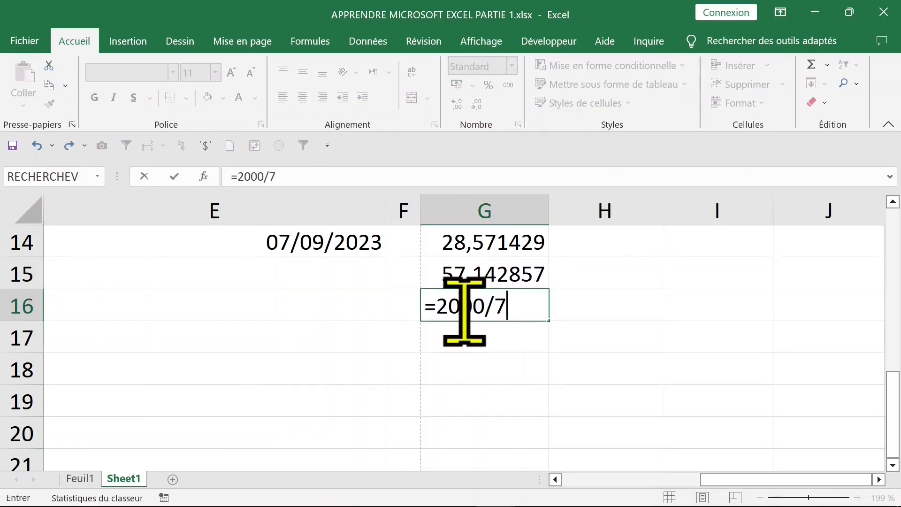
key(Return)
text(=1000/)
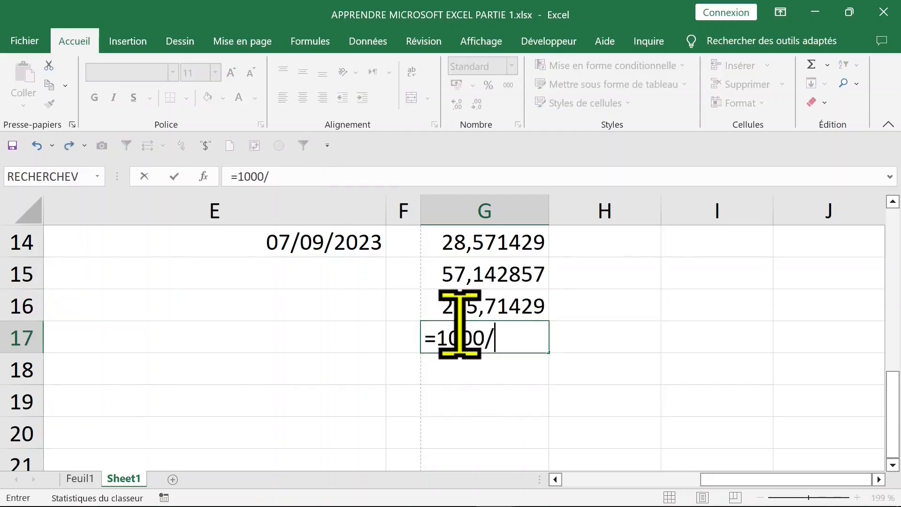
text(7)
key(Return)
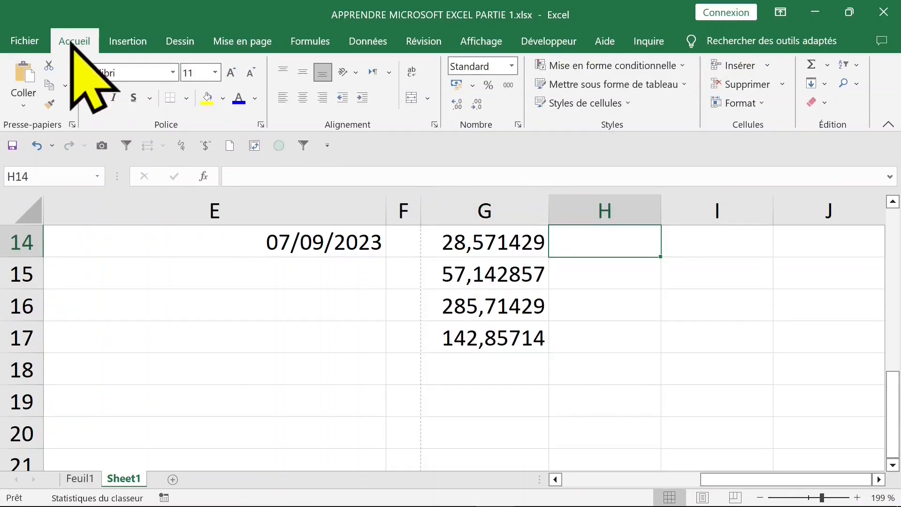
Collapse and expand the ribbon several times, leaving it collapsed
double_click(74, 43)
click(73, 42)
double_click(73, 43)
double_click(74, 42)
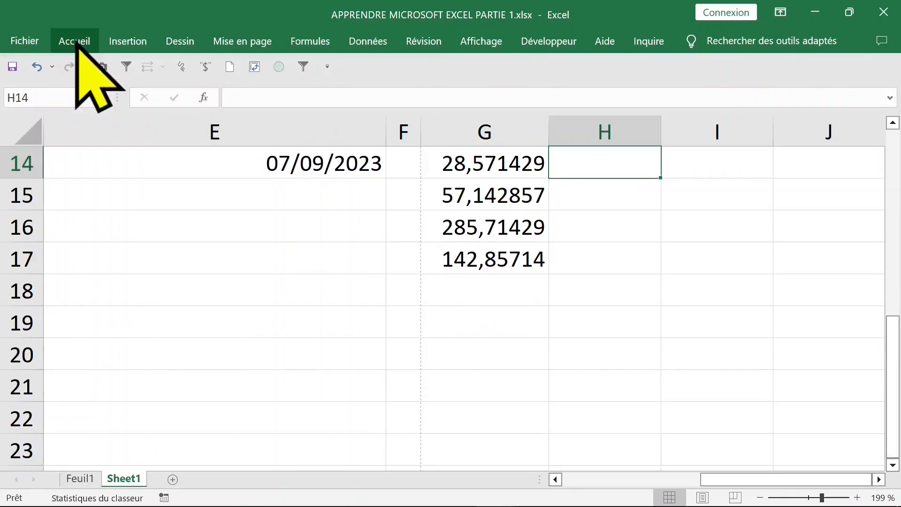
double_click(75, 41)
double_click(75, 41)
double_click(75, 41)
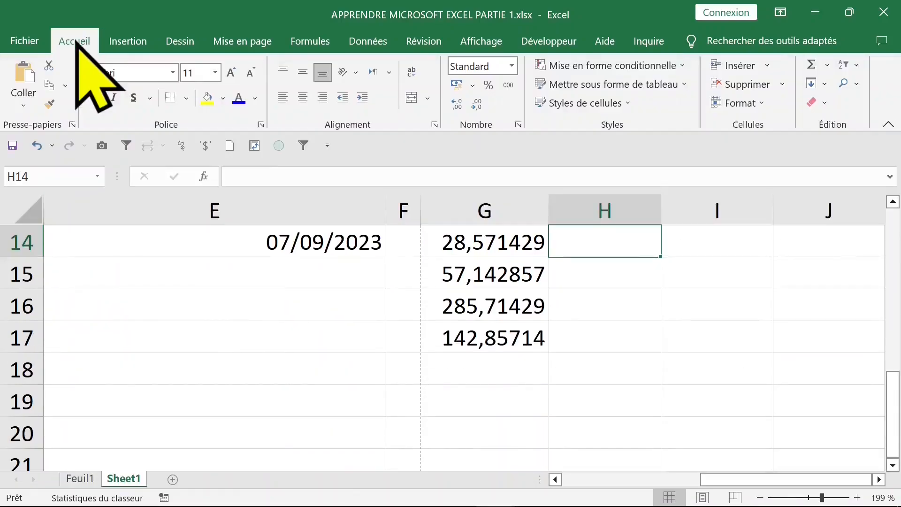
double_click(75, 41)
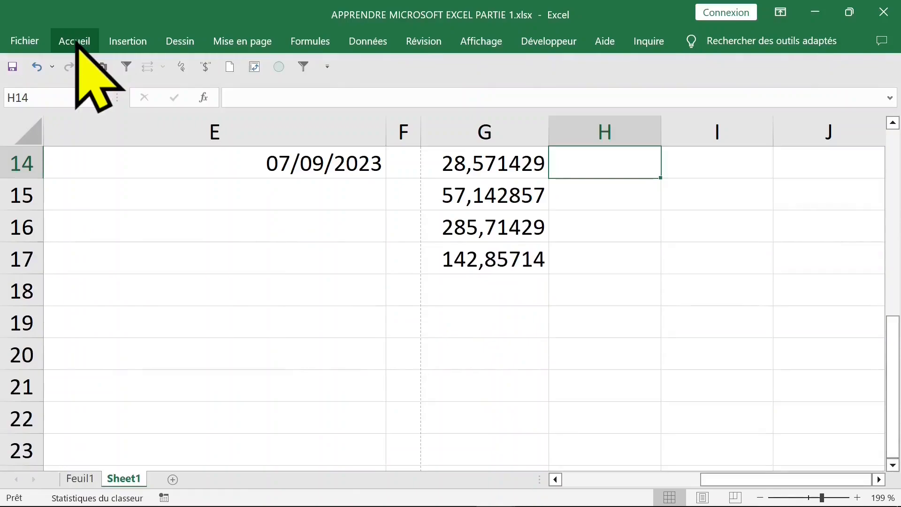
Examine the division formulas in cells G14 to G17 one by one and select the whole range
click(629, 207)
click(616, 173)
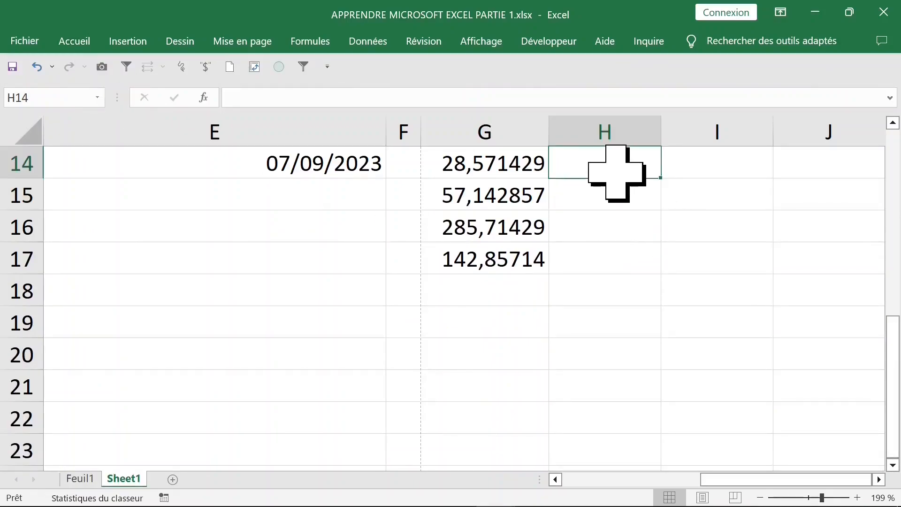
click(502, 170)
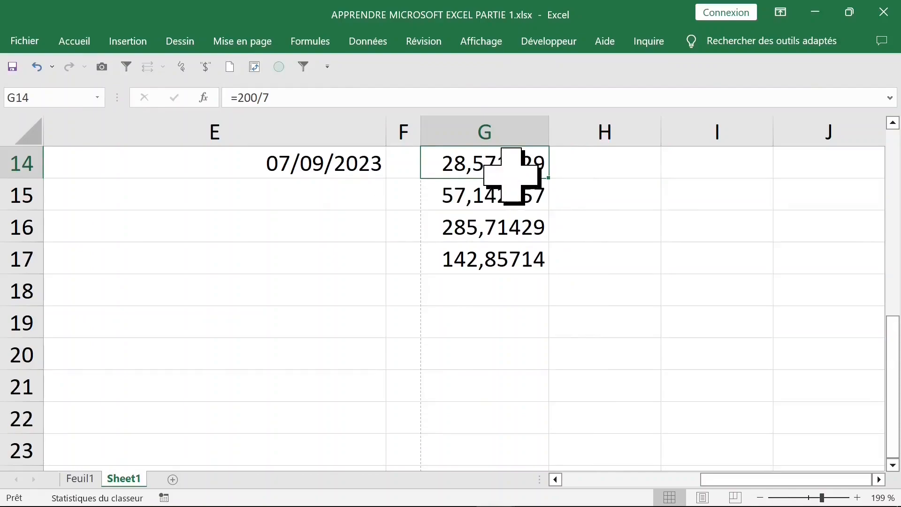
click(503, 195)
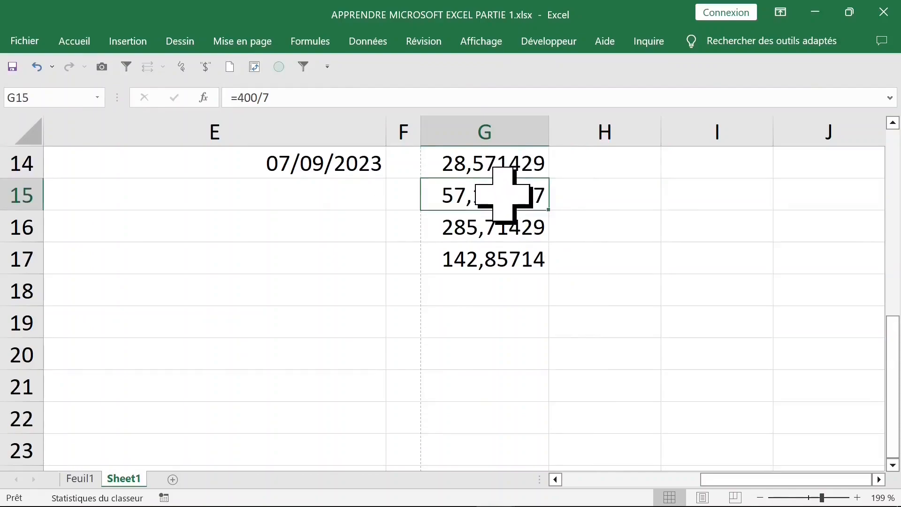
click(502, 223)
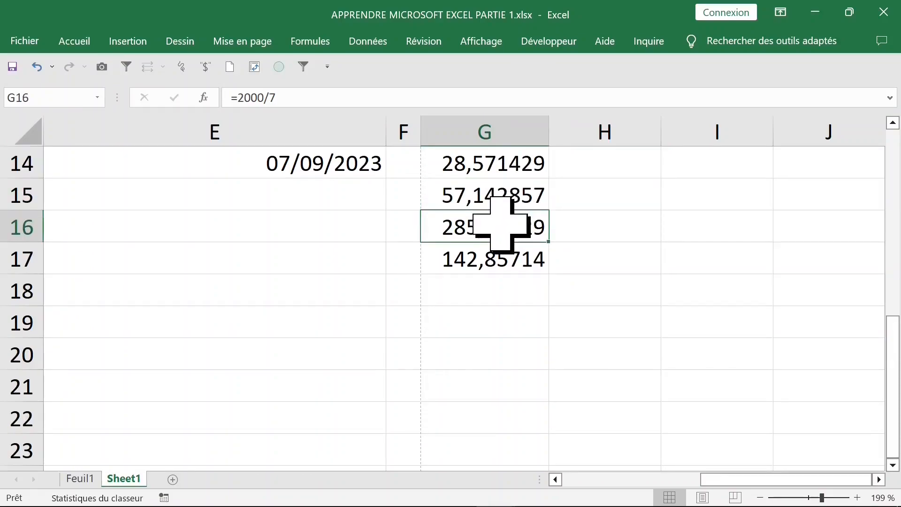
click(514, 256)
click(503, 171)
drag(504, 174, 503, 258)
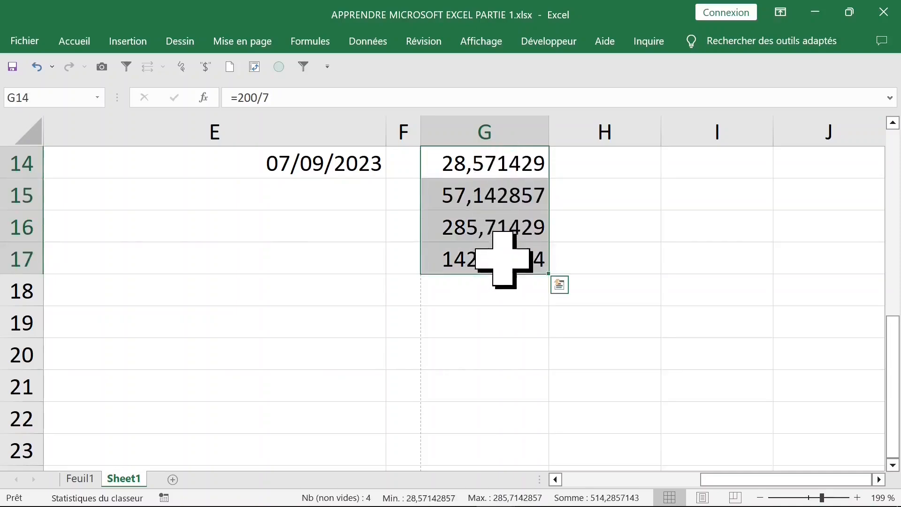
Enter the dividends of G14 and G15 as plain numbers beside them: 200 in H14 and 400 in H15
click(600, 175)
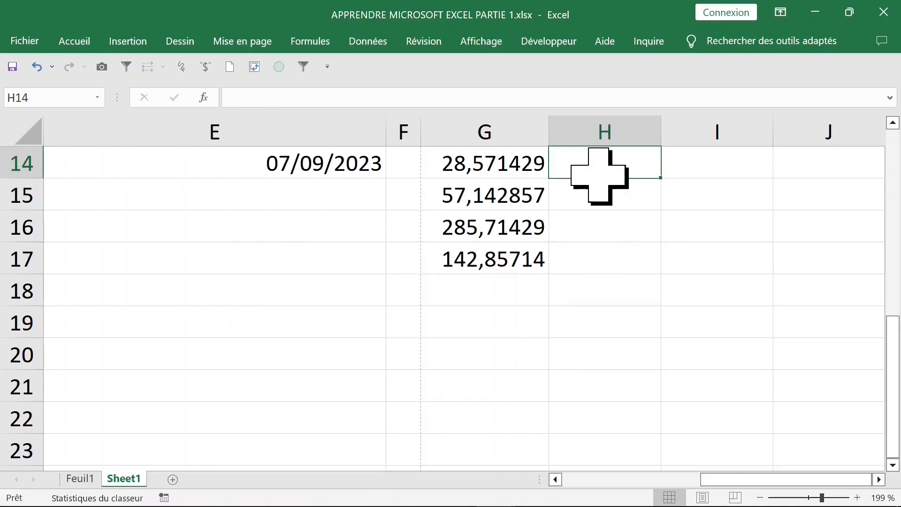
click(519, 171)
click(603, 177)
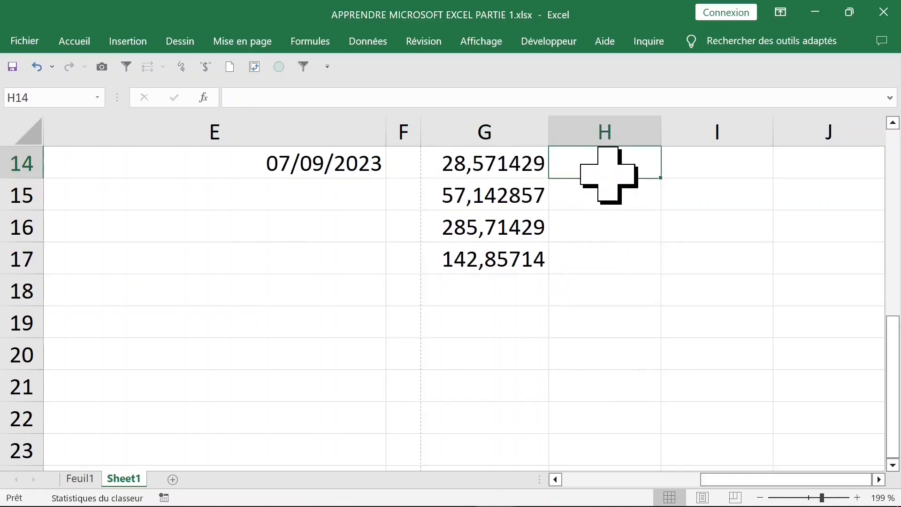
click(496, 169)
click(613, 171)
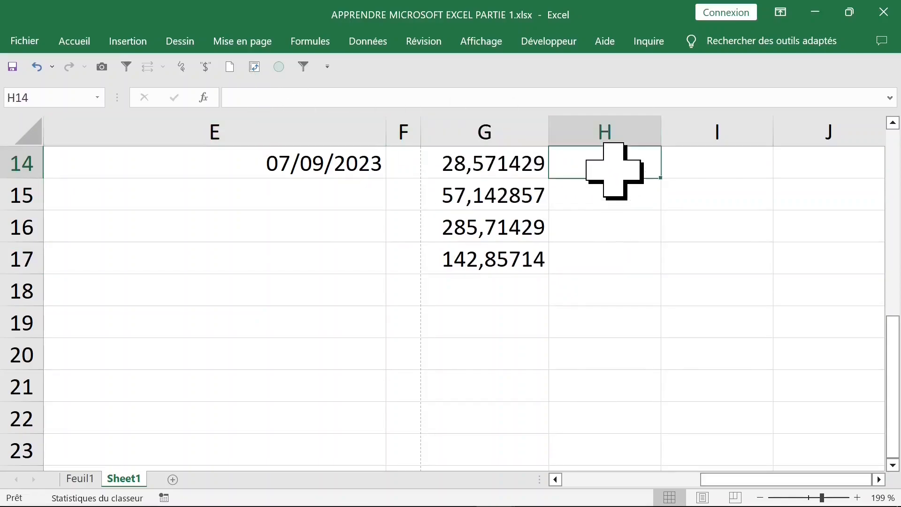
text(200)
key(Return)
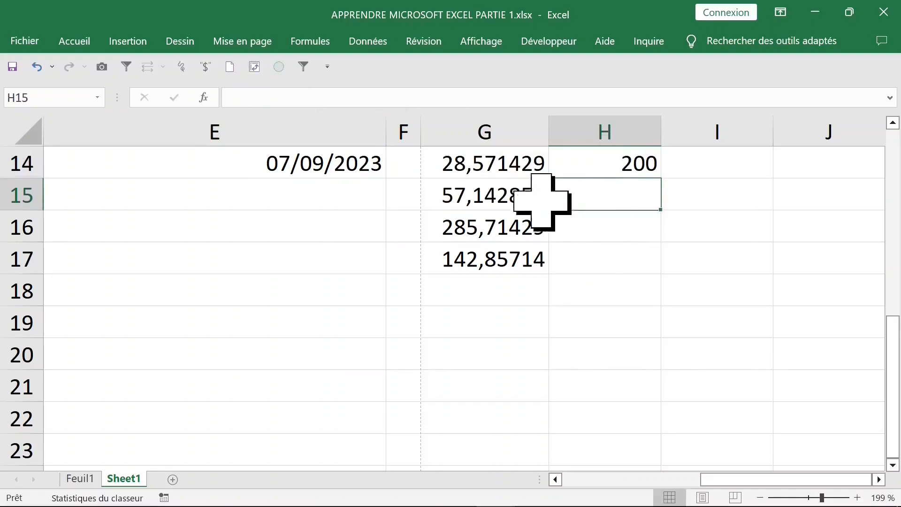
click(507, 201)
click(616, 200)
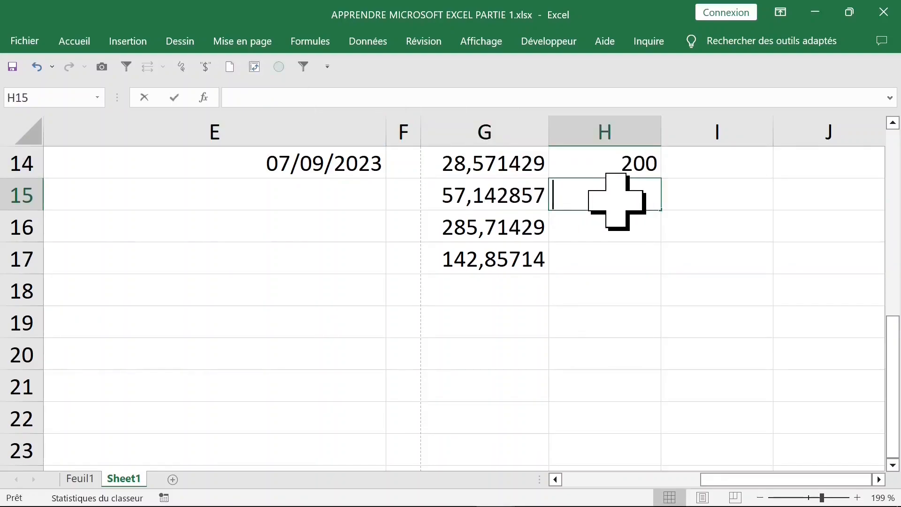
text(400)
Enter 2000 in cell H16 and 1000 in cell H17, and select the range H14:H17
click(503, 227)
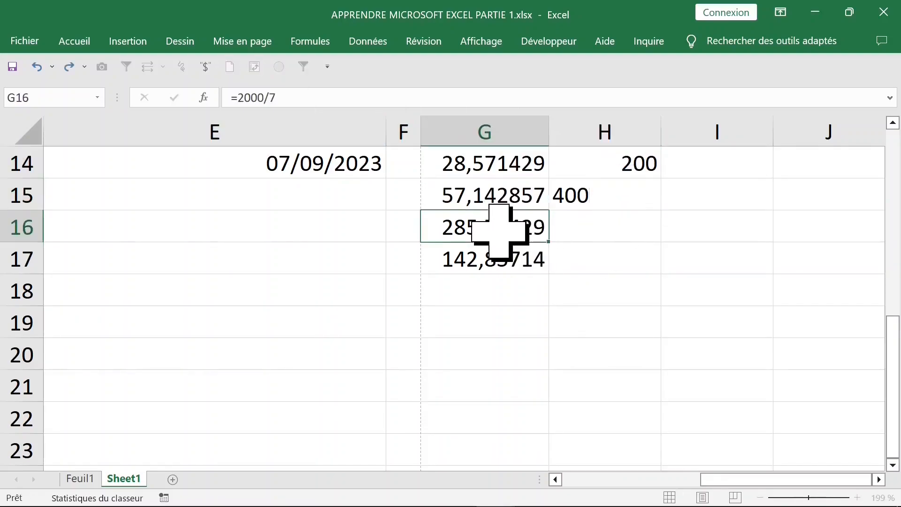
click(610, 230)
text(2000)
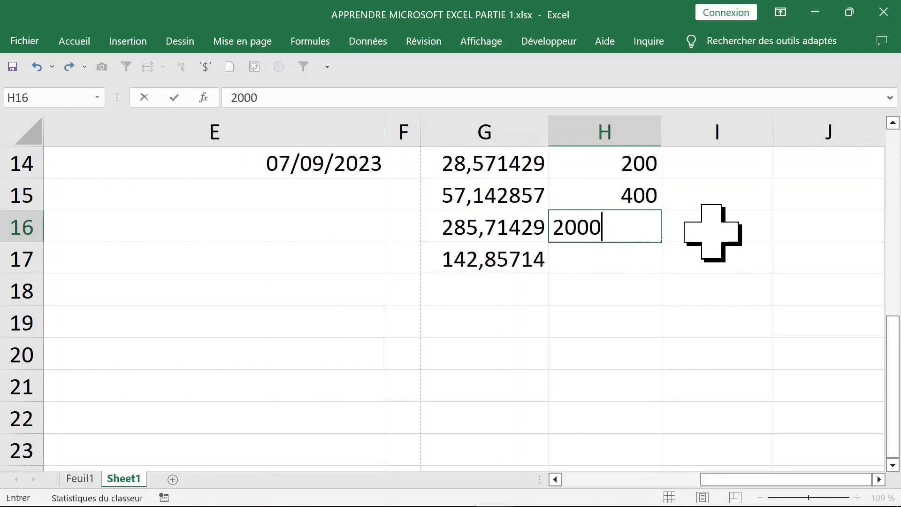
click(503, 261)
click(620, 259)
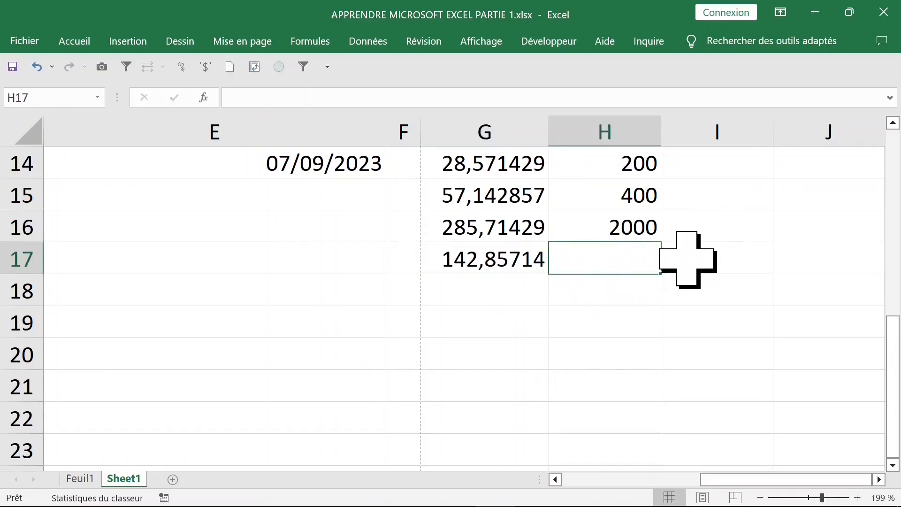
text(1000)
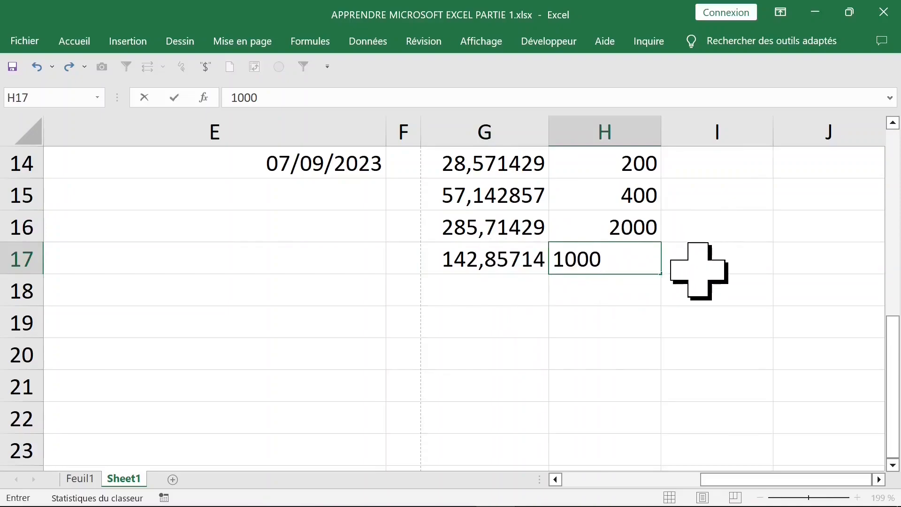
click(690, 256)
scroll(666, 230, up, 1)
drag(634, 201, 633, 292)
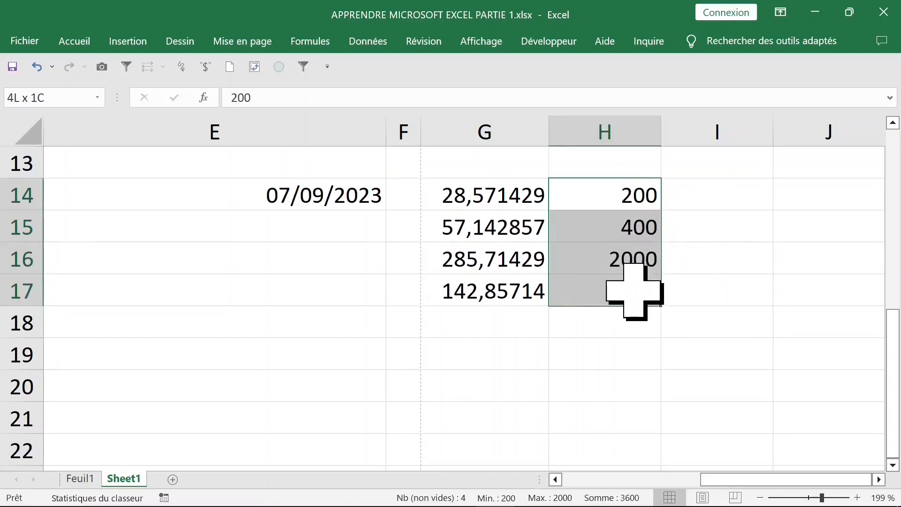
Enter the formula =H14/7 in cell I14, using a reference to cell H14
click(708, 204)
text(=)
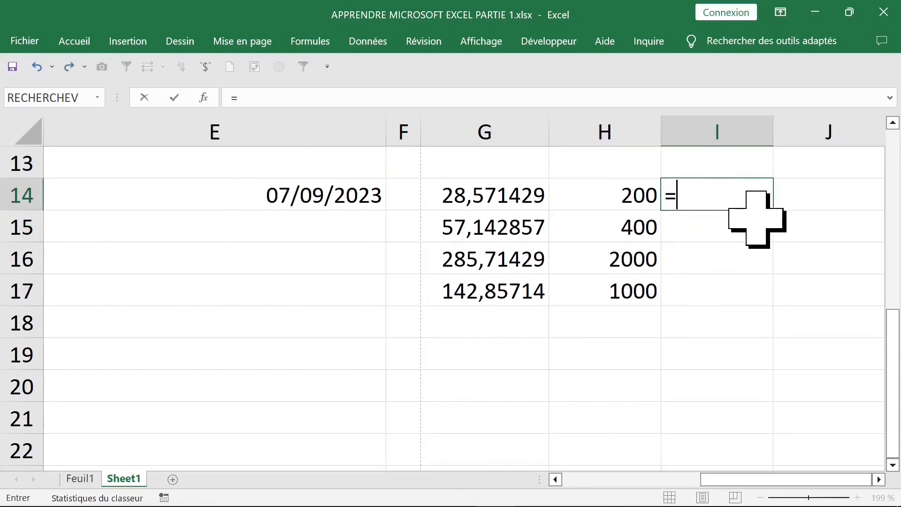
click(618, 198)
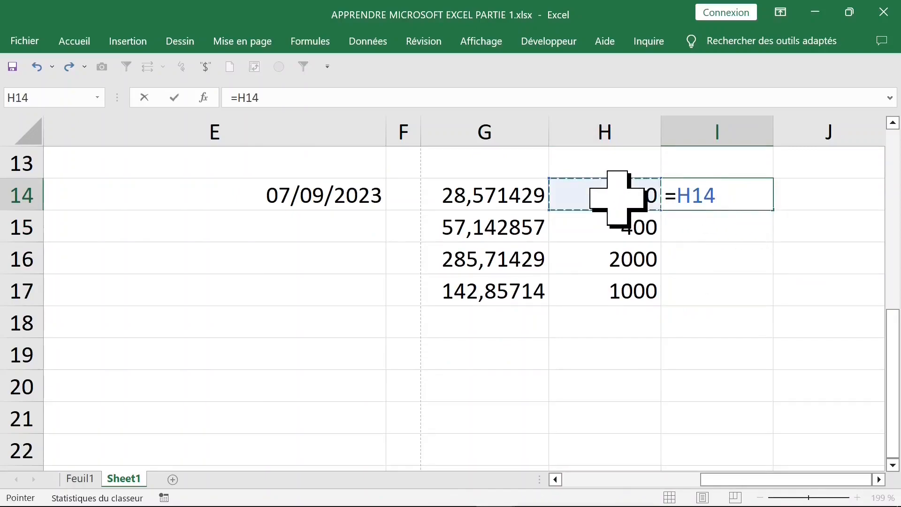
text(/7)
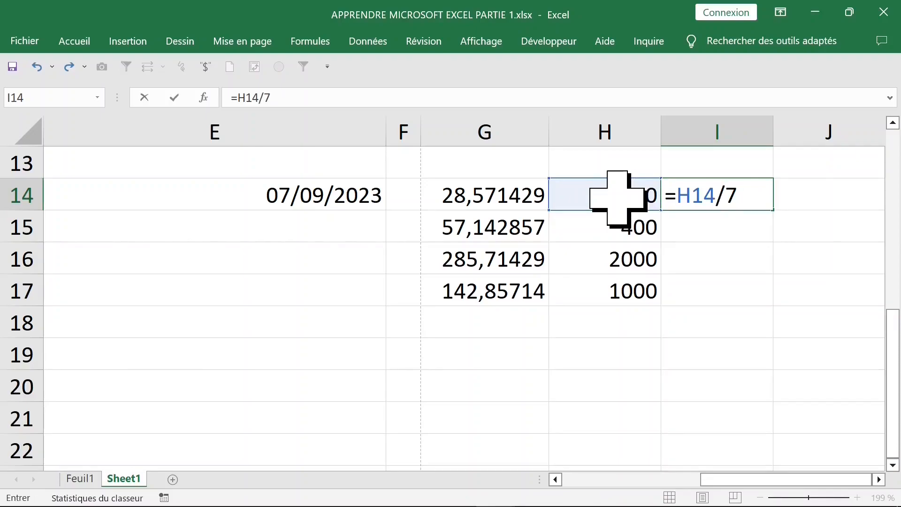
key(Return)
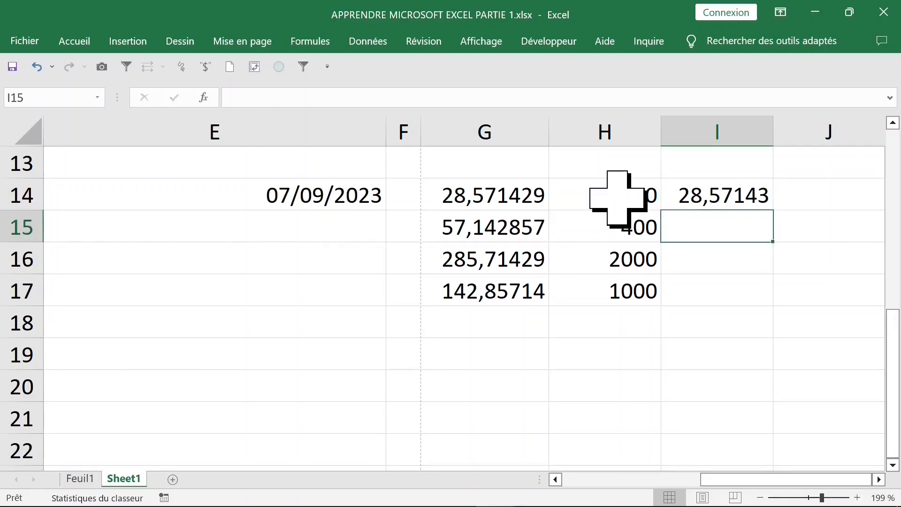
Fill the formula in cell I14 down to I17 and undo the fill
click(610, 196)
click(742, 198)
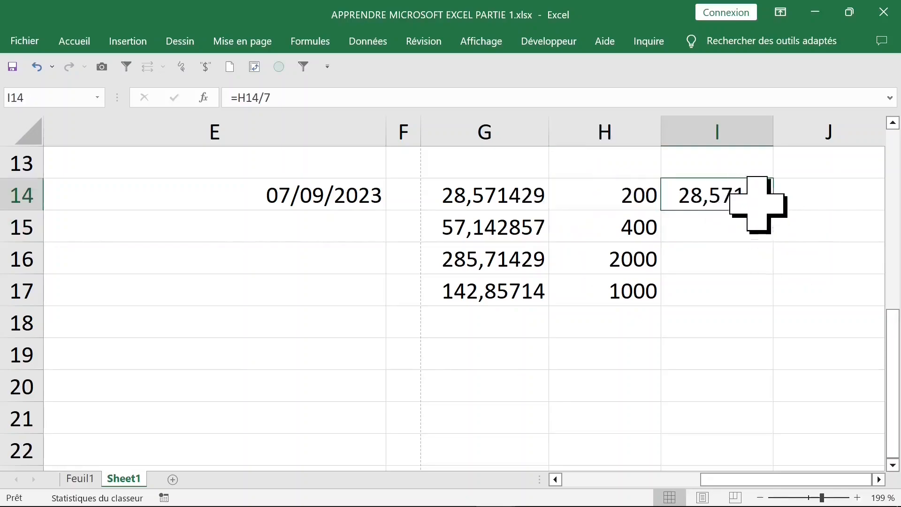
click(733, 227)
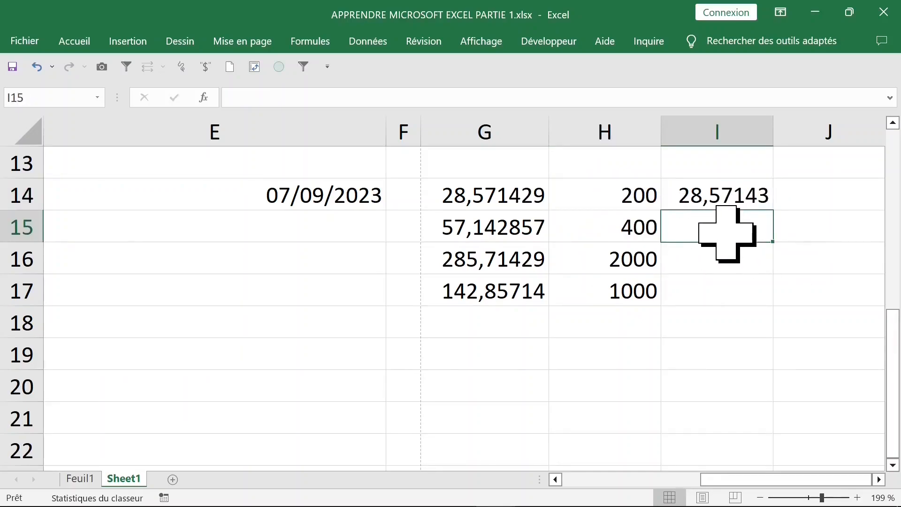
drag(718, 227, 722, 293)
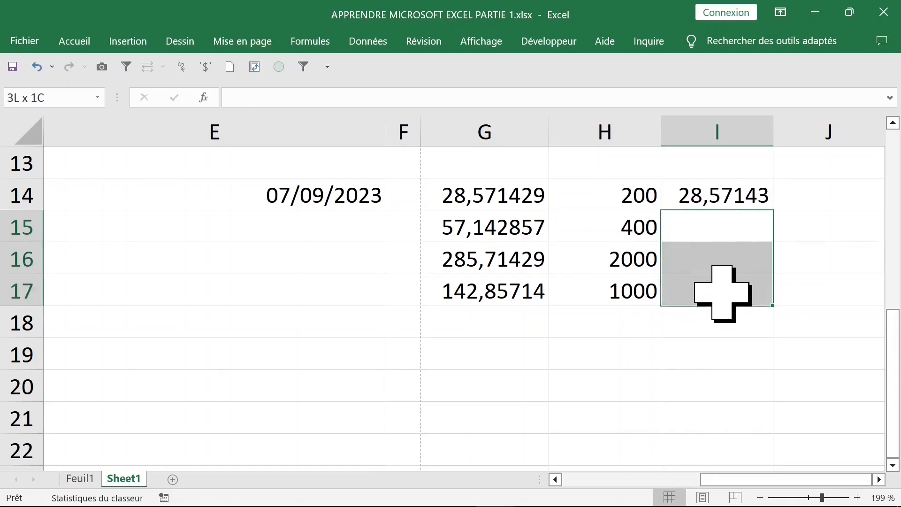
click(725, 226)
click(737, 203)
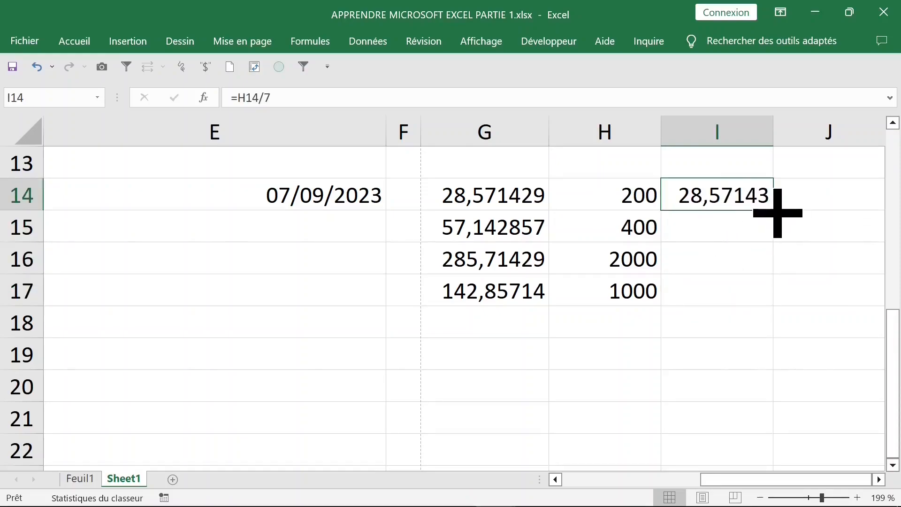
drag(778, 213, 775, 301)
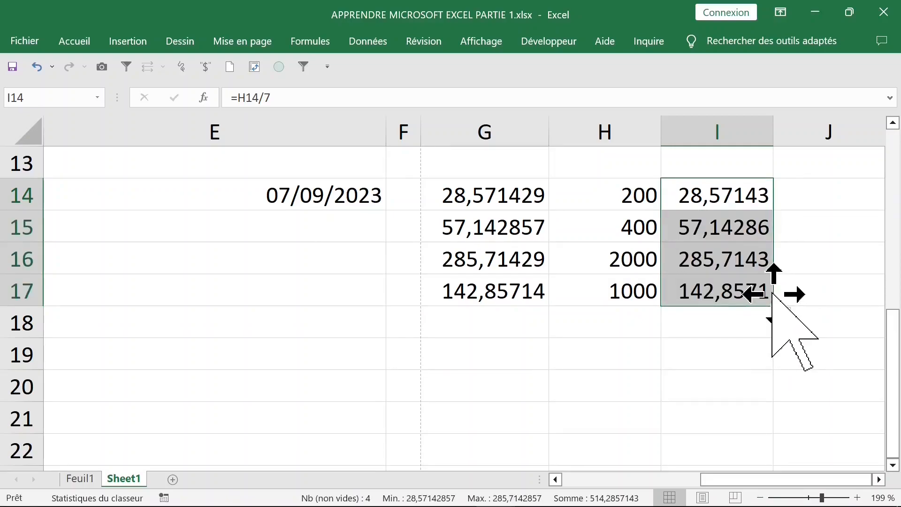
key(ctrl+z)
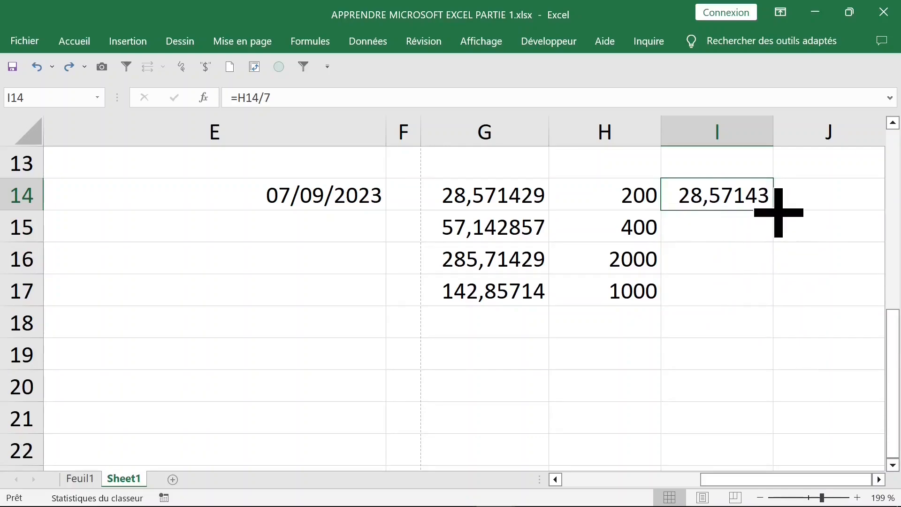
Fill the formula in cell I14 down to I17 and fit column H to its contents
double_click(778, 212)
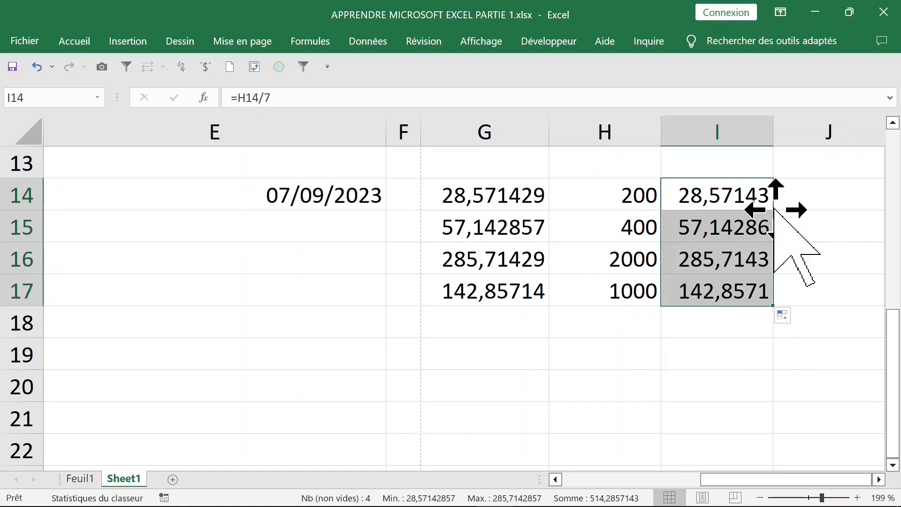
double_click(662, 134)
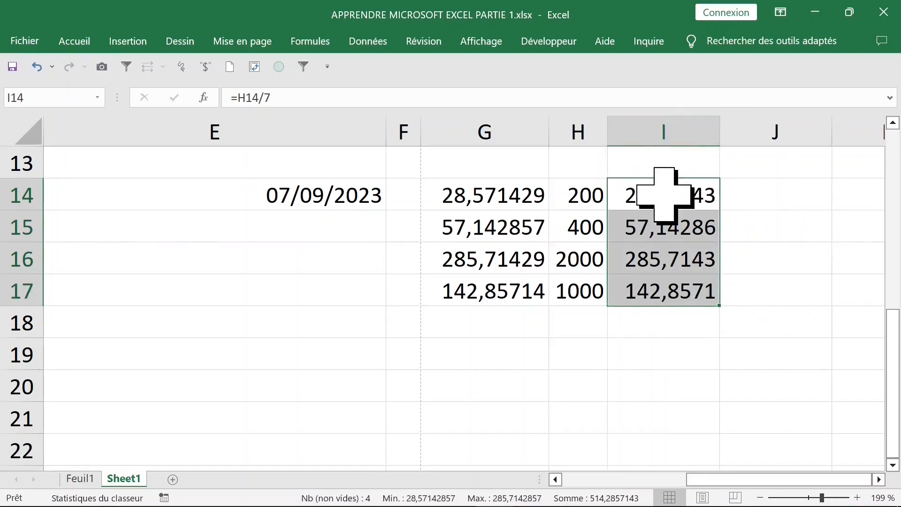
click(658, 187)
click(677, 253)
Enter 6888 in cell H18, directly below the other dividends
click(575, 319)
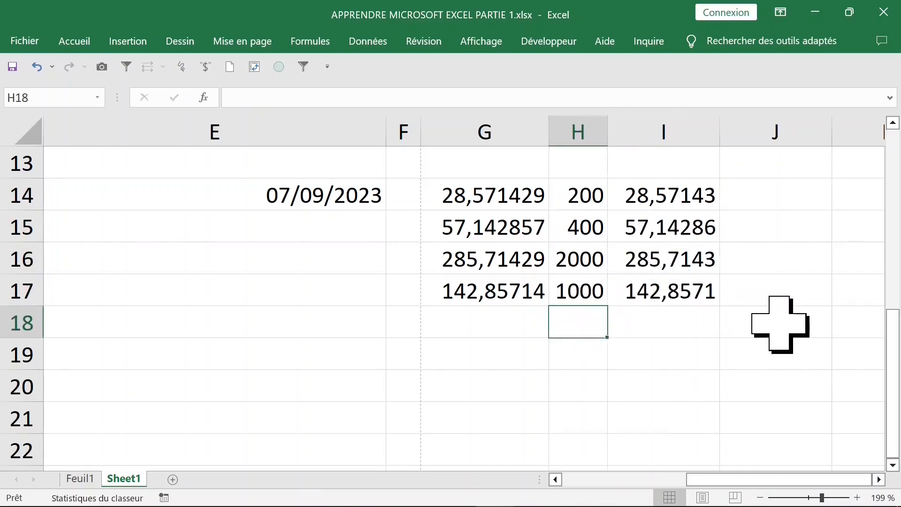
text(6888)
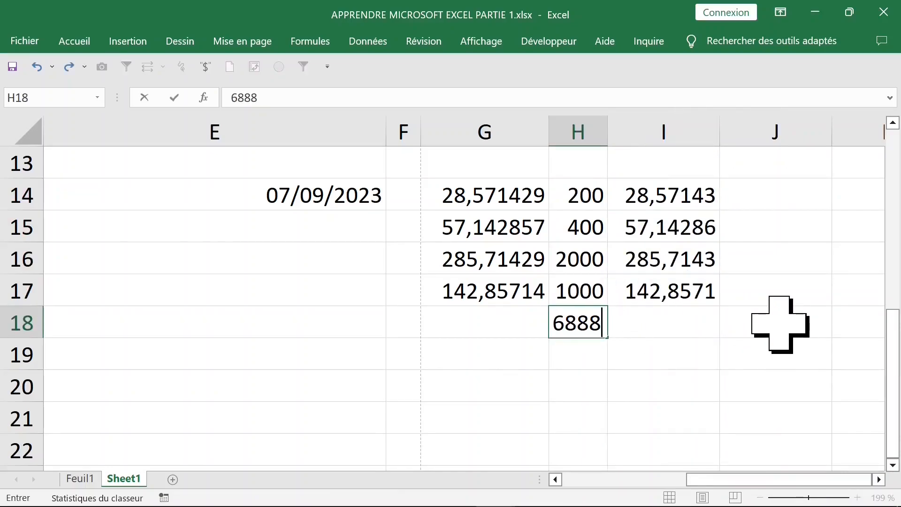
key(Return)
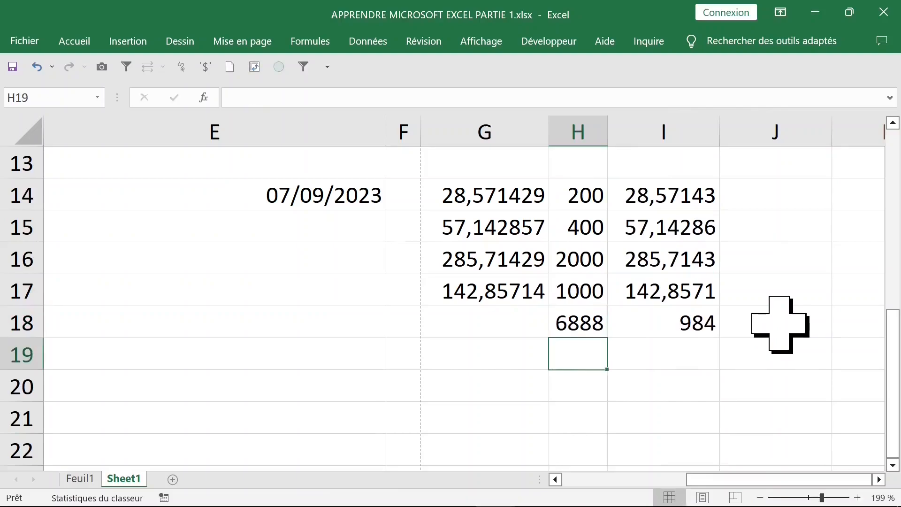
Extend the division formula from cell I17 down to I18
click(699, 316)
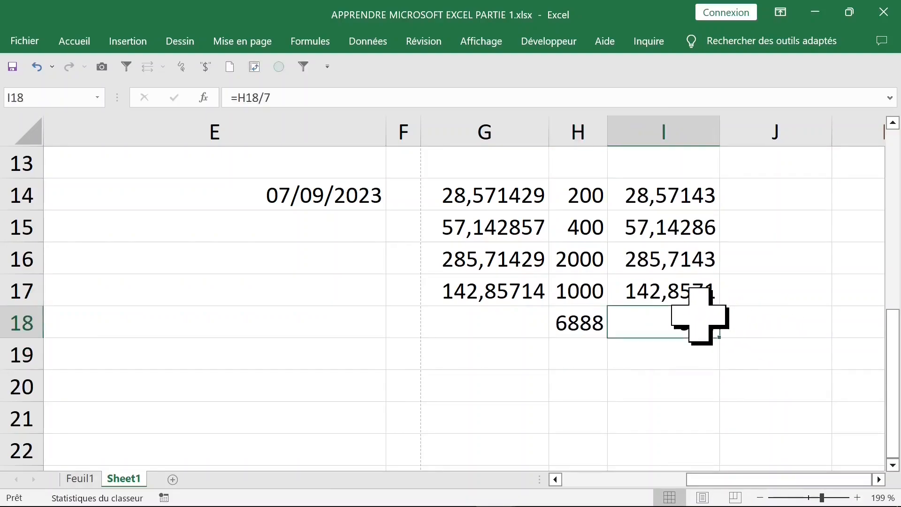
key(Up)
drag(721, 306, 719, 333)
click(683, 322)
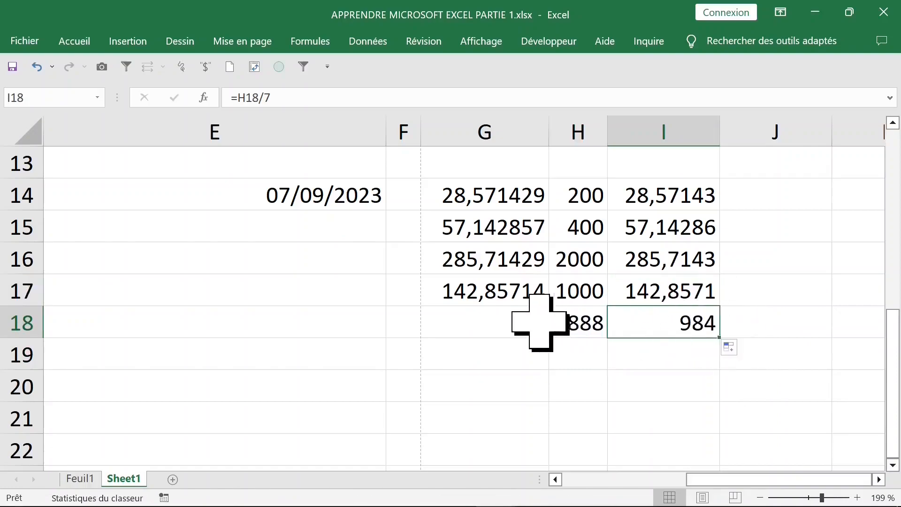
Enter the division formula =6888/7 with a fixed dividend in cell G18
click(510, 323)
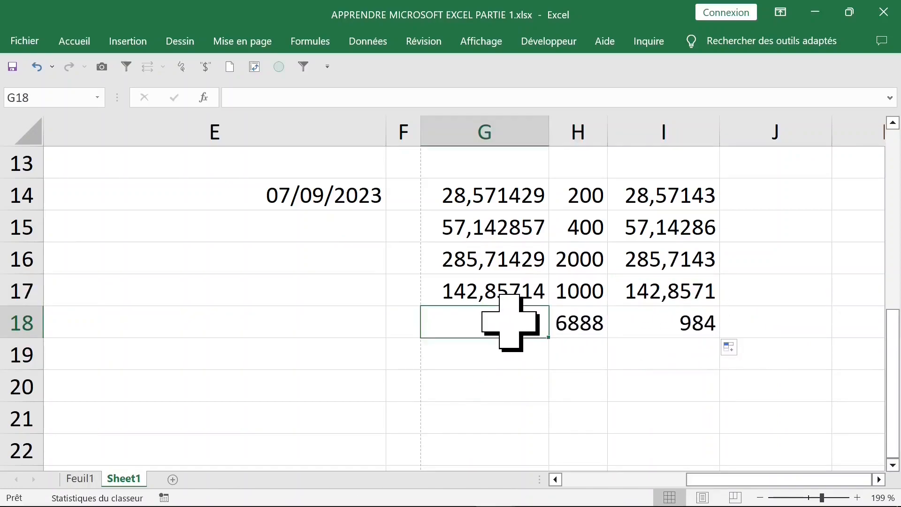
text(=6888/7)
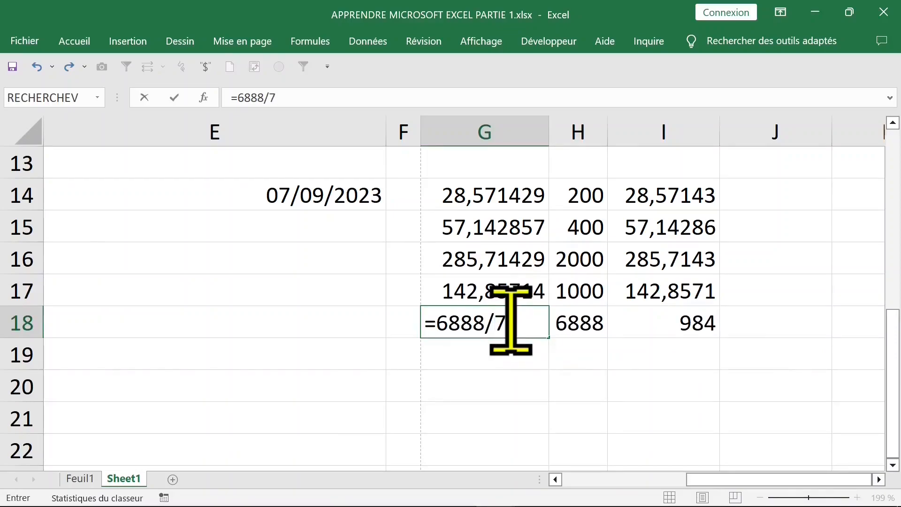
click(505, 233)
click(601, 228)
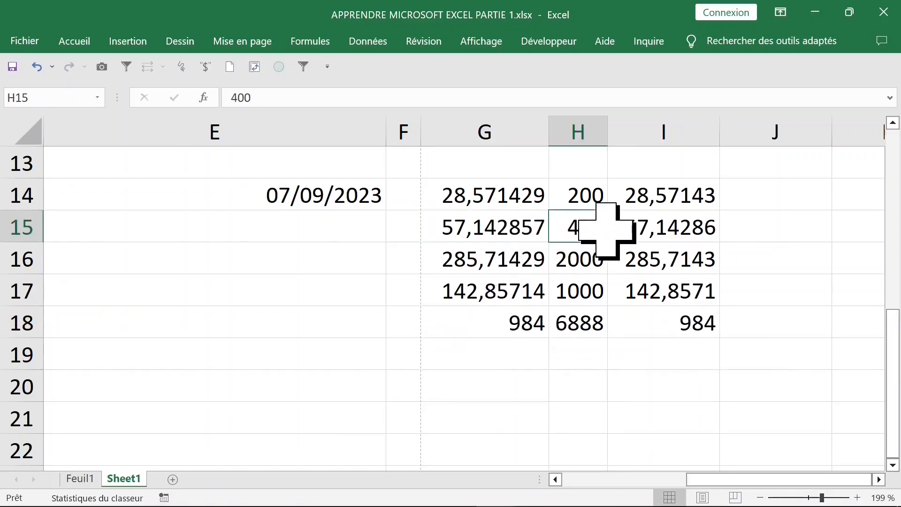
Change the dividend in cell H15 to 450
click(493, 218)
click(606, 227)
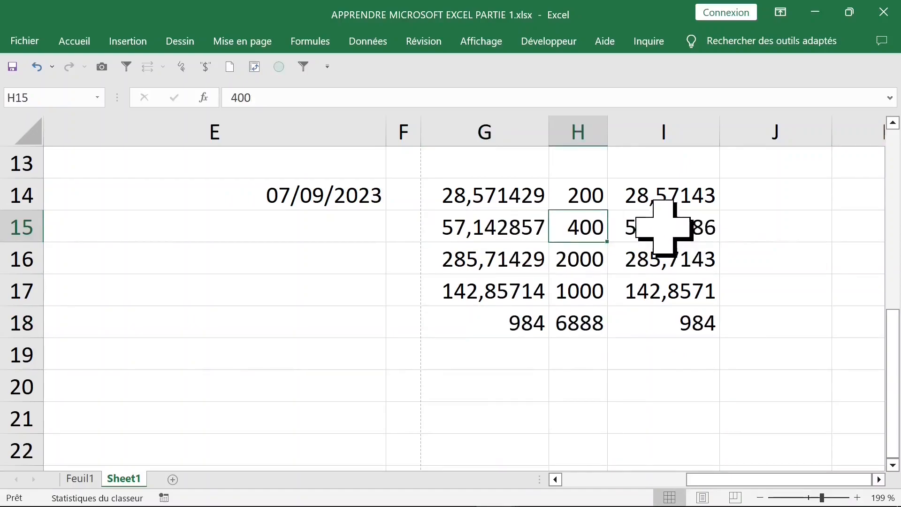
drag(589, 191, 683, 332)
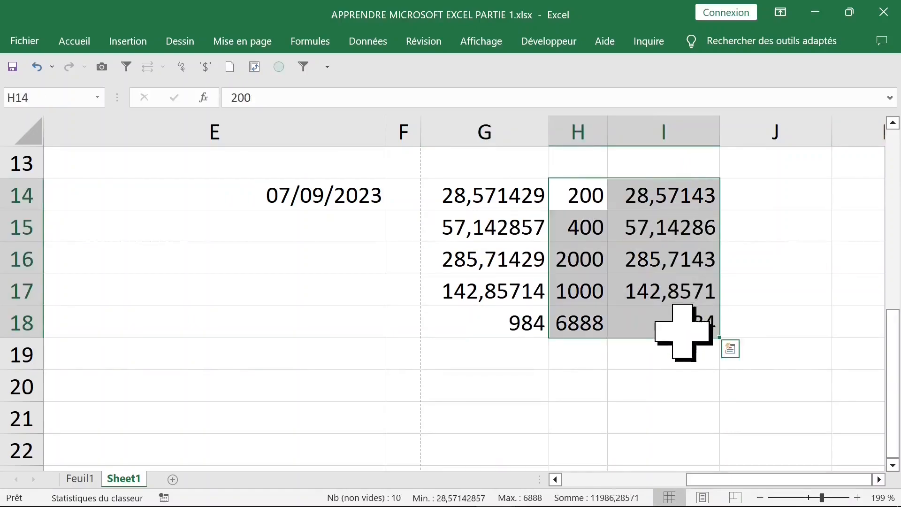
click(585, 227)
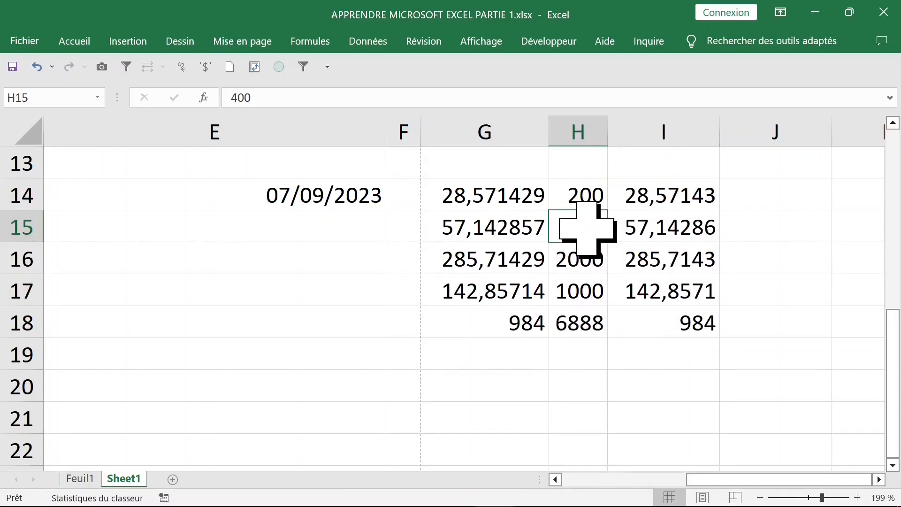
text(450)
key(Return)
drag(595, 227, 663, 227)
Edit the hard-coded formula in cell G15 to =450/7
click(514, 227)
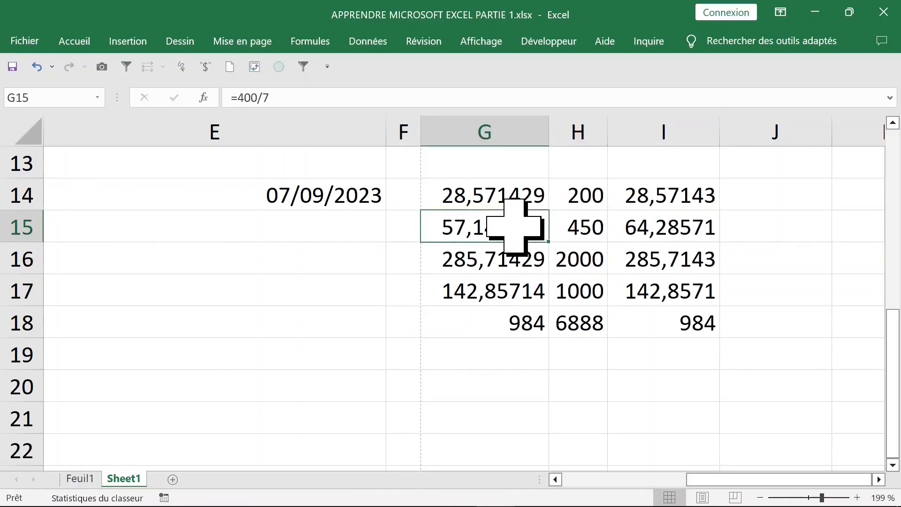
drag(237, 97, 327, 98)
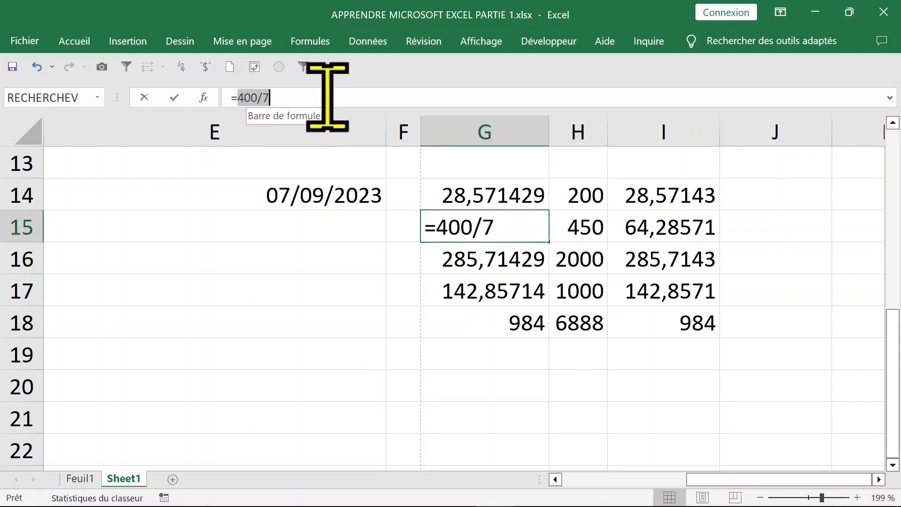
text(4)
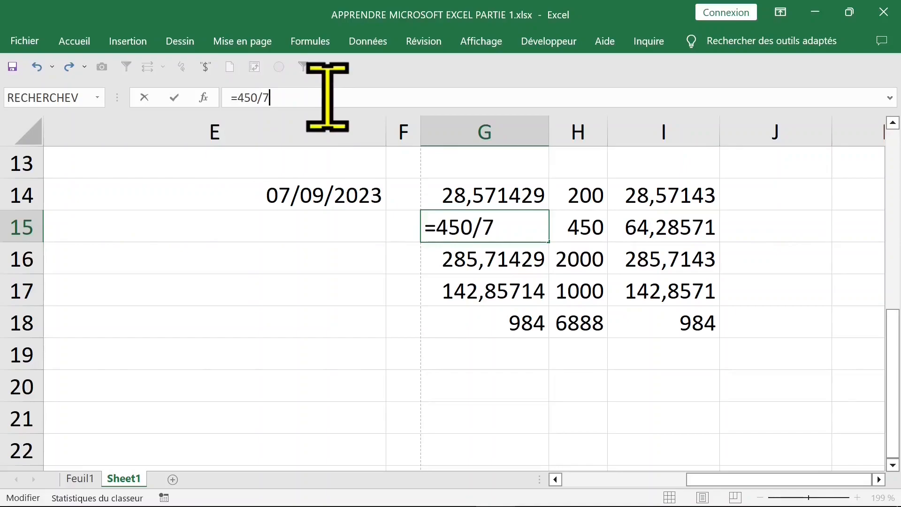
key(Return)
Compare the hard-coded divisions in G14:G17 with the reference-based ones in I14:I17
drag(486, 195, 489, 303)
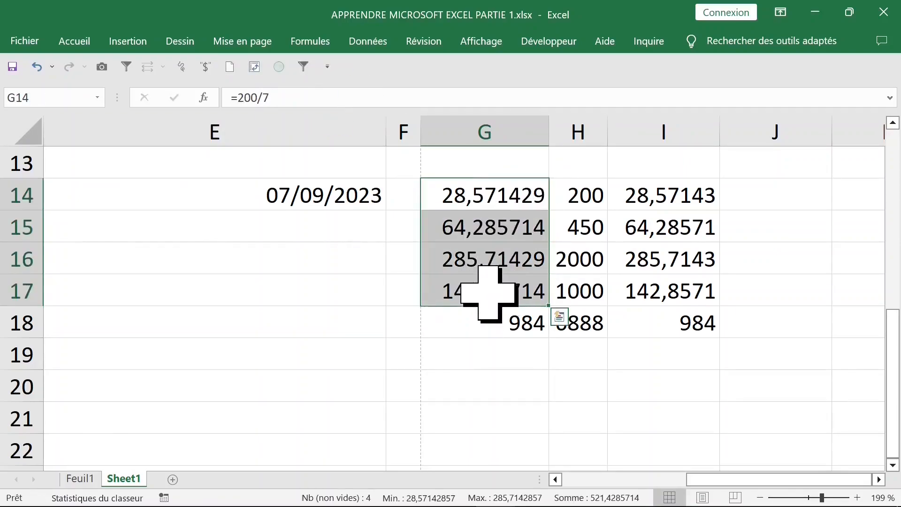
click(680, 193)
drag(680, 193, 678, 301)
key(Down)
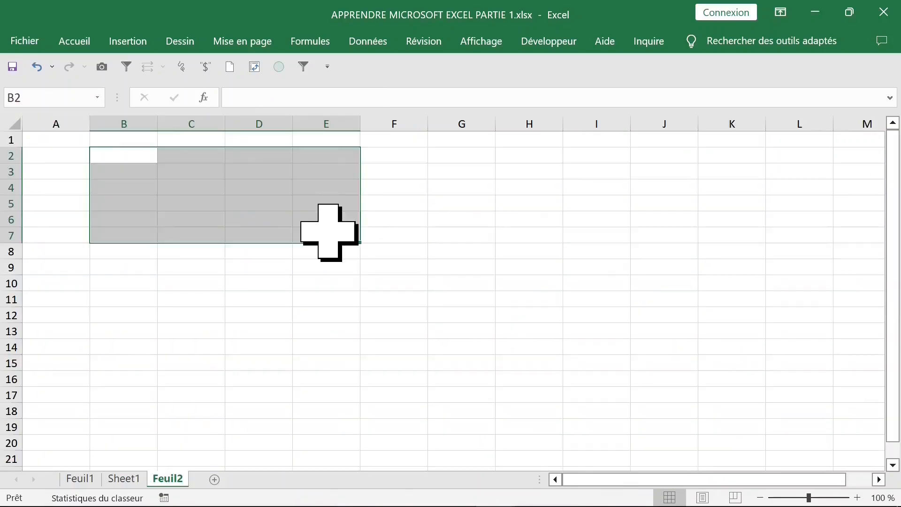
Fill the range B2:E7 on sheet Feuil2 with the random-number formula =ALEA.ENTRE.BORNES(1;100)
text(=)
text(alea)
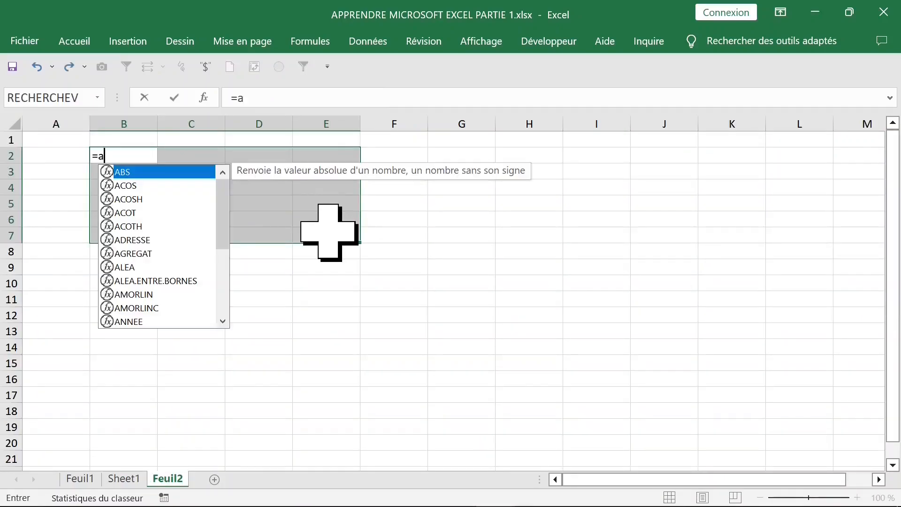
key(Down)
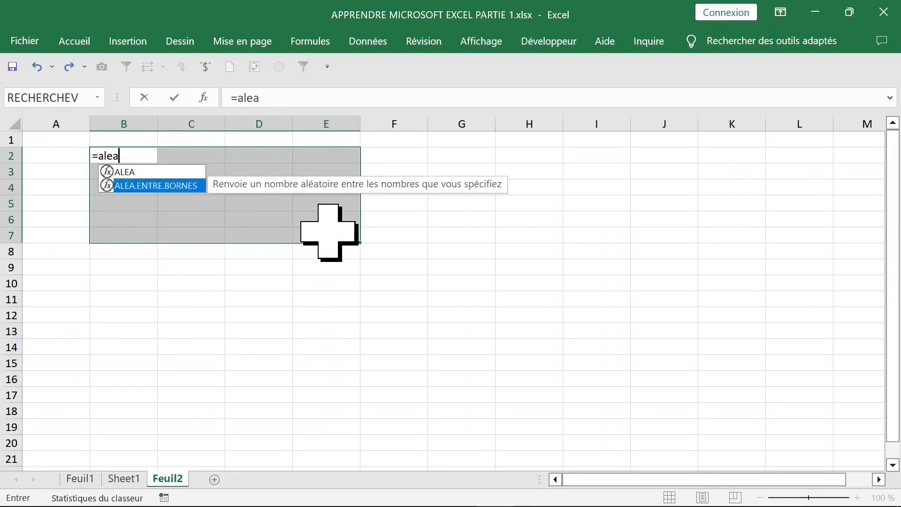
key(Tab)
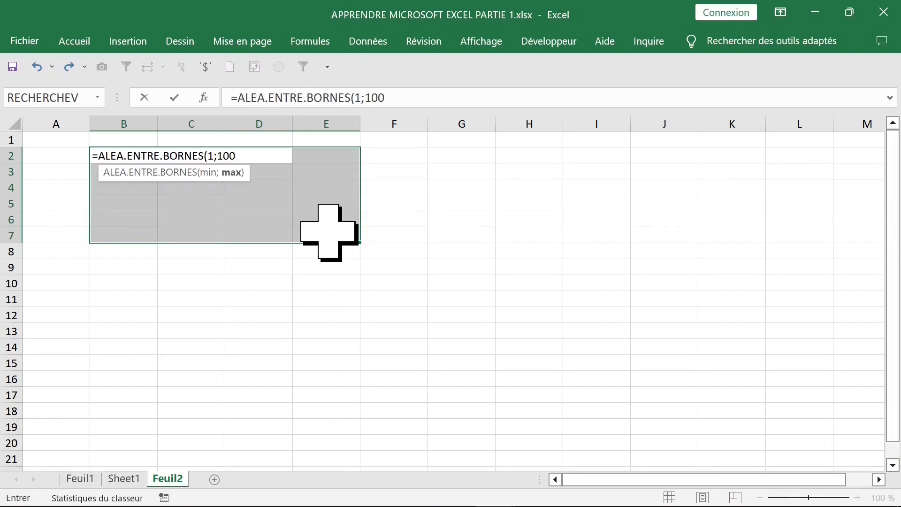
text())
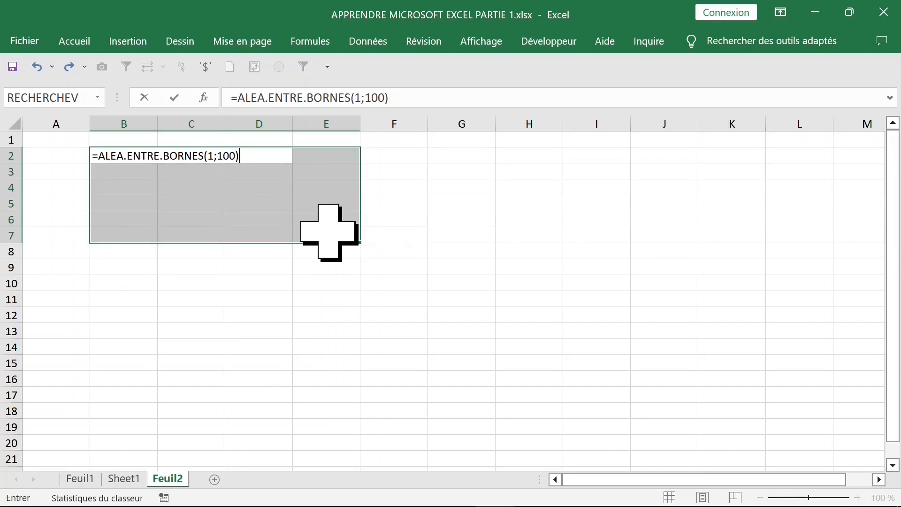
key(ctrl+Return)
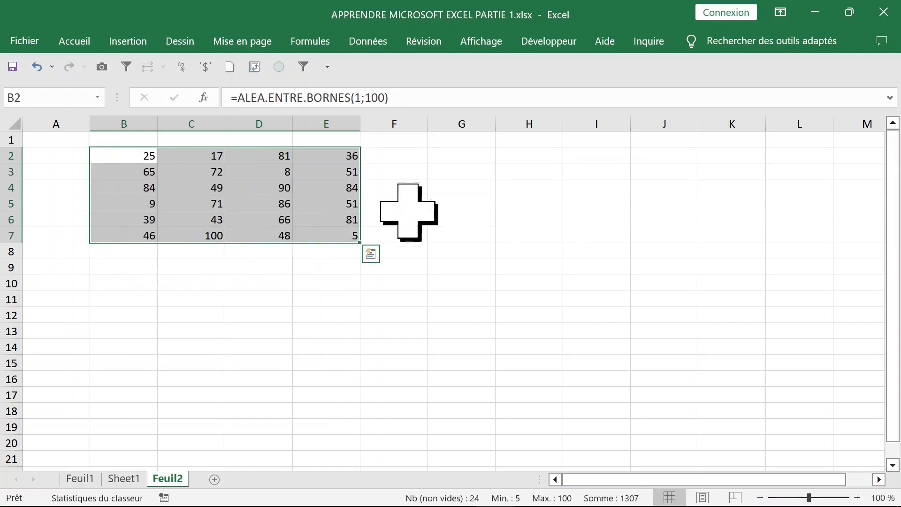
Fit the widths of columns B to E to their contents
drag(390, 157, 392, 243)
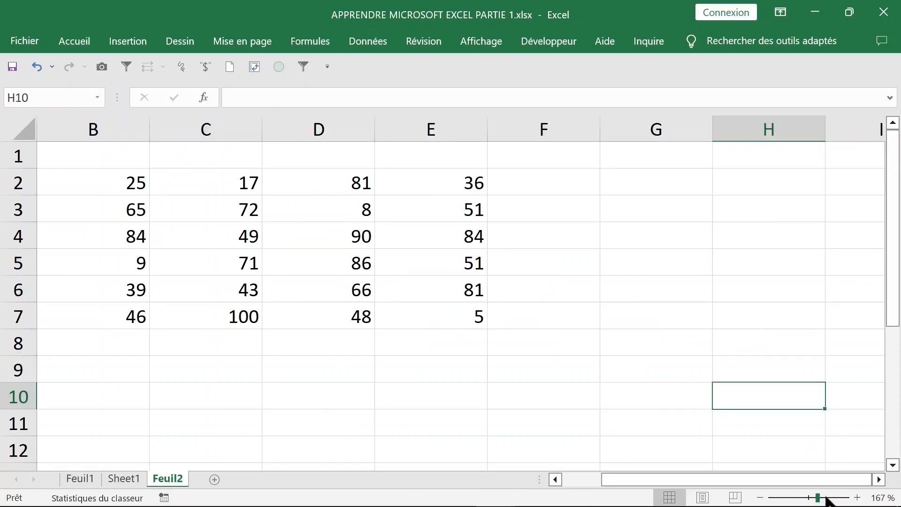
drag(827, 501, 828, 501)
scroll(293, 231, up, 1)
click(294, 231)
drag(279, 134, 157, 135)
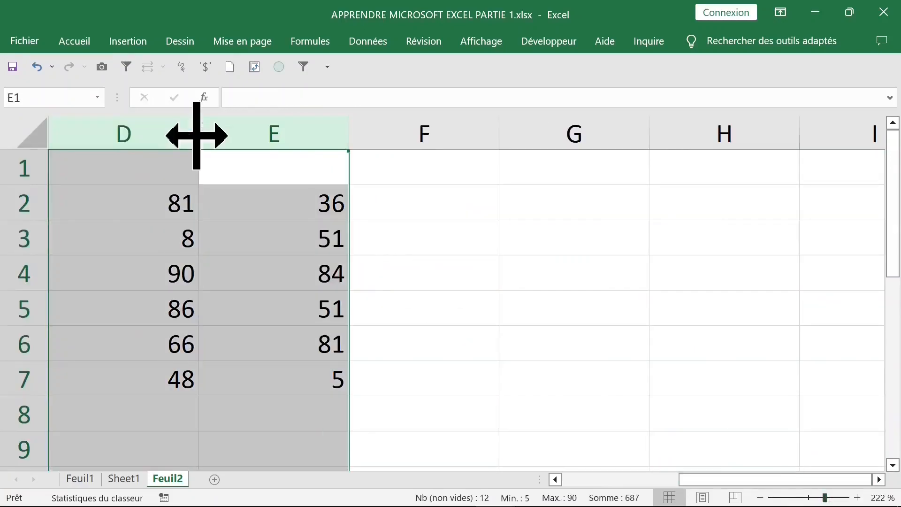
double_click(199, 135)
click(116, 204)
key(Left)
key(Left)
key(Left)
key(Left)
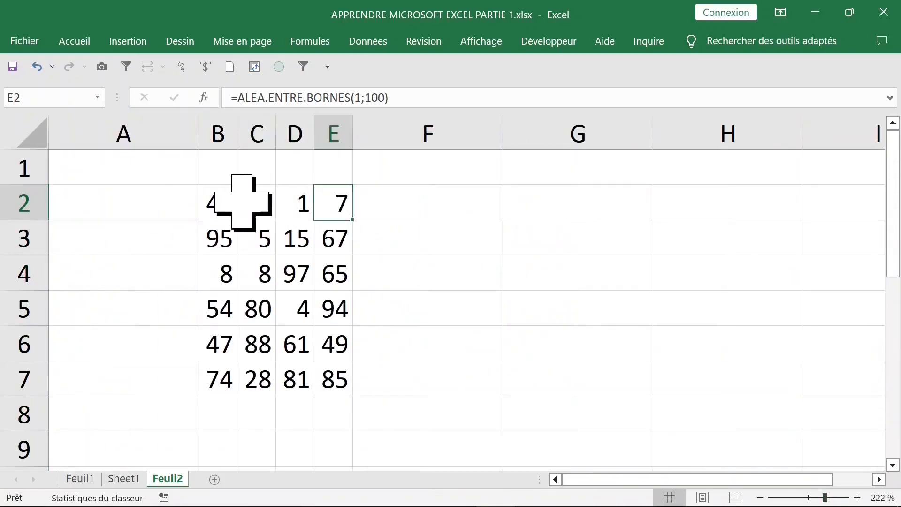
Enter the formula =SOMME(B2:E2) in cell F2 to total the first row of numbers
drag(219, 203, 284, 203)
click(283, 205)
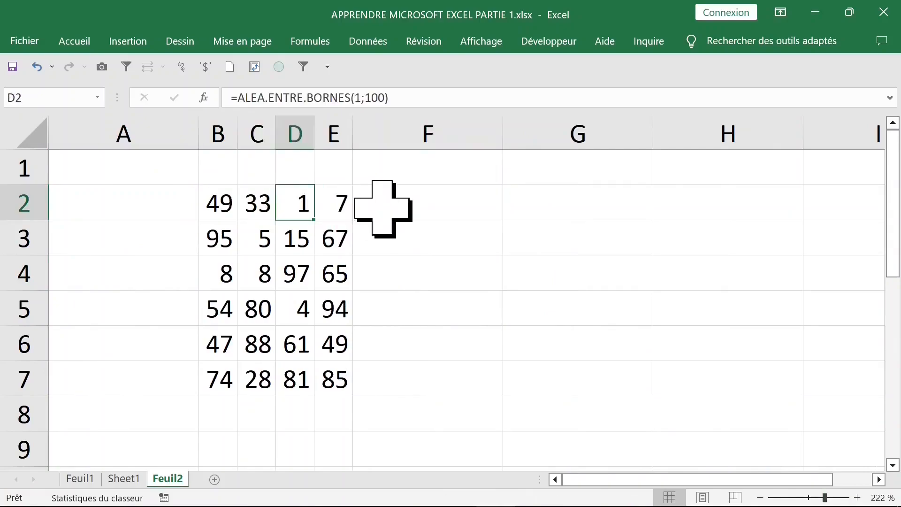
click(421, 209)
text(=)
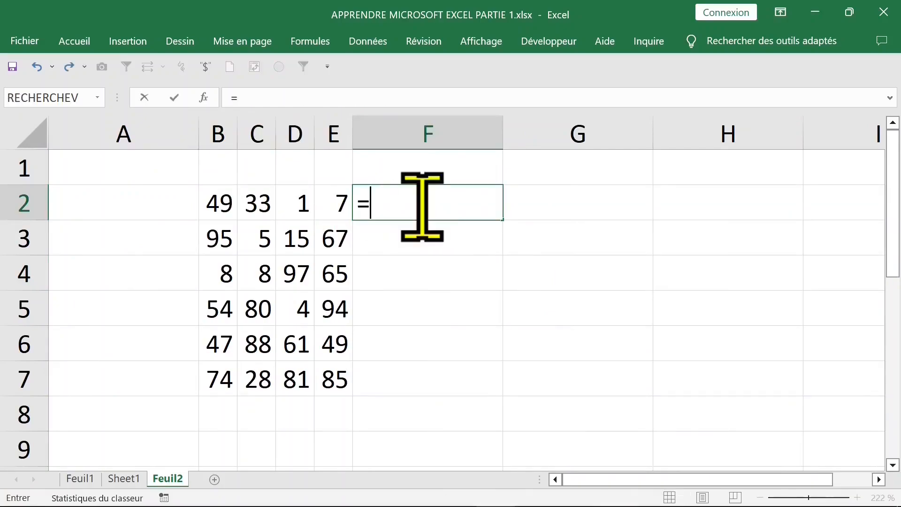
text(somm)
key(Tab)
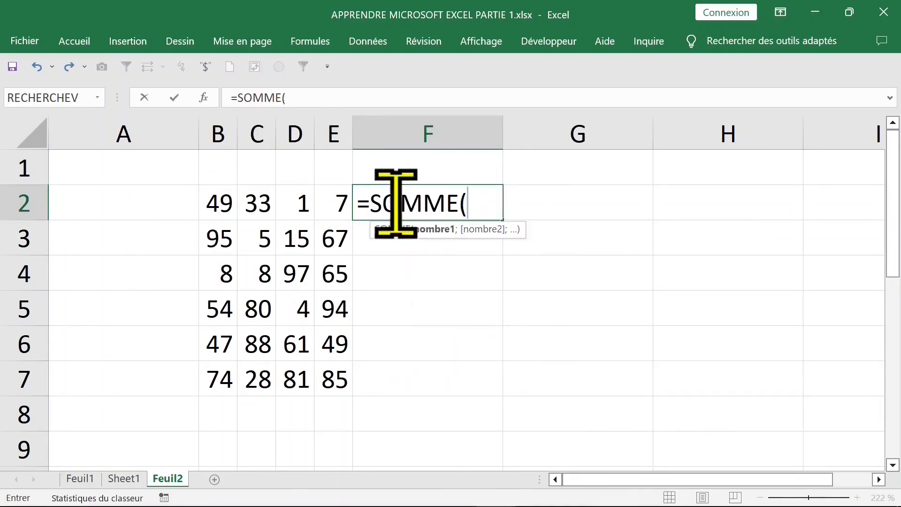
drag(228, 203, 326, 205)
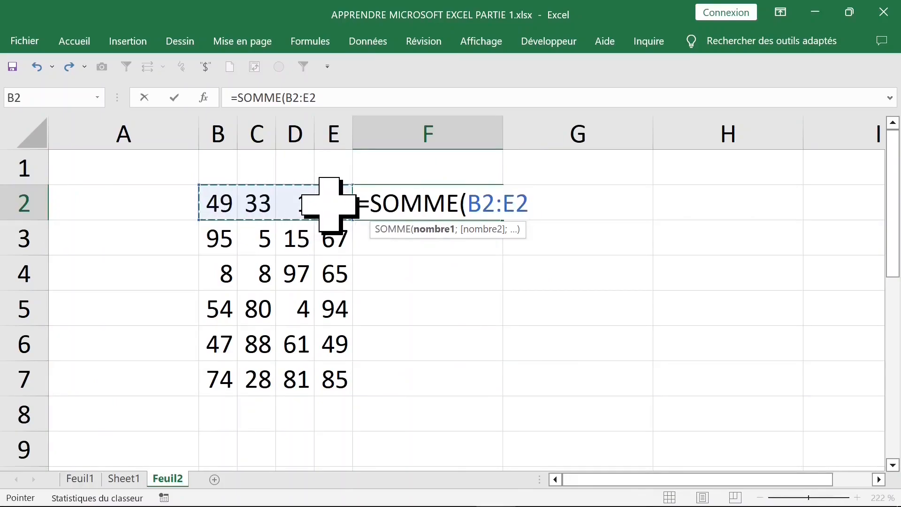
key(Return)
Fill the row total formula in cell F2 down to F7
click(493, 214)
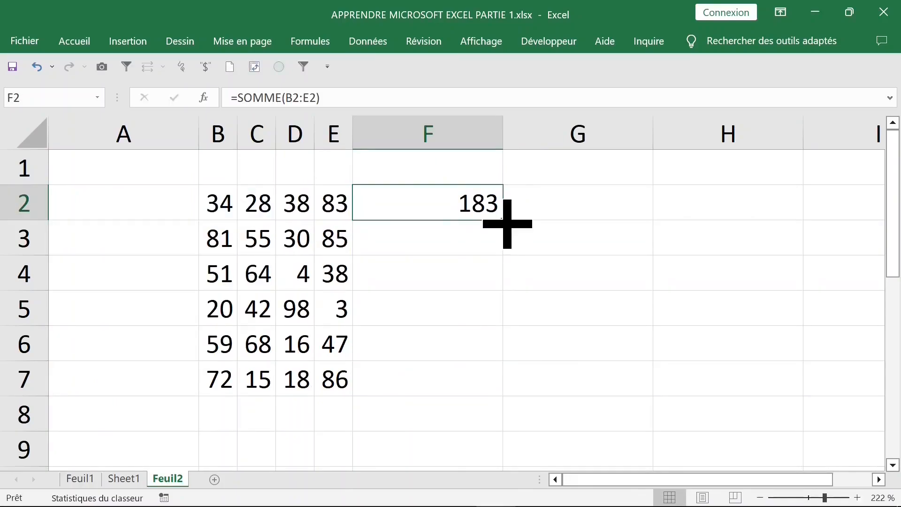
double_click(507, 224)
click(511, 217)
drag(235, 201, 334, 202)
drag(433, 209, 422, 368)
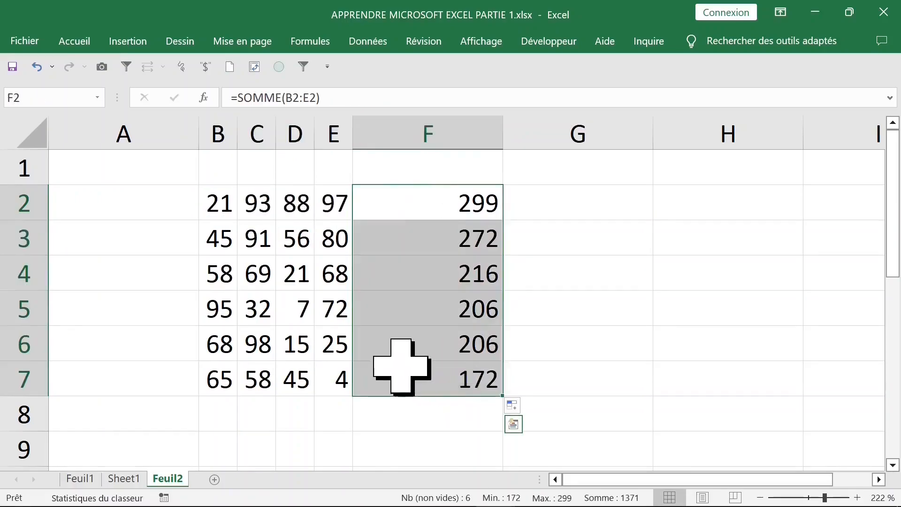
Enter the formula =SOMME(B2:B7) in cell B8 to total the first column of numbers
click(218, 418)
drag(217, 417, 422, 417)
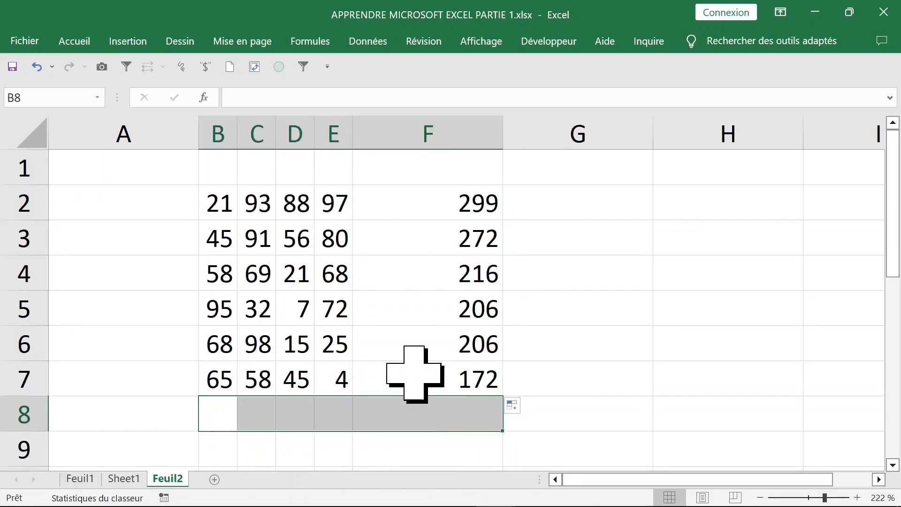
text(=somme)
key(Tab)
drag(224, 210, 220, 379)
key(Return)
Fill the column total formula in cell B8 across to F8 and select cell C8
drag(254, 434, 497, 426)
click(270, 415)
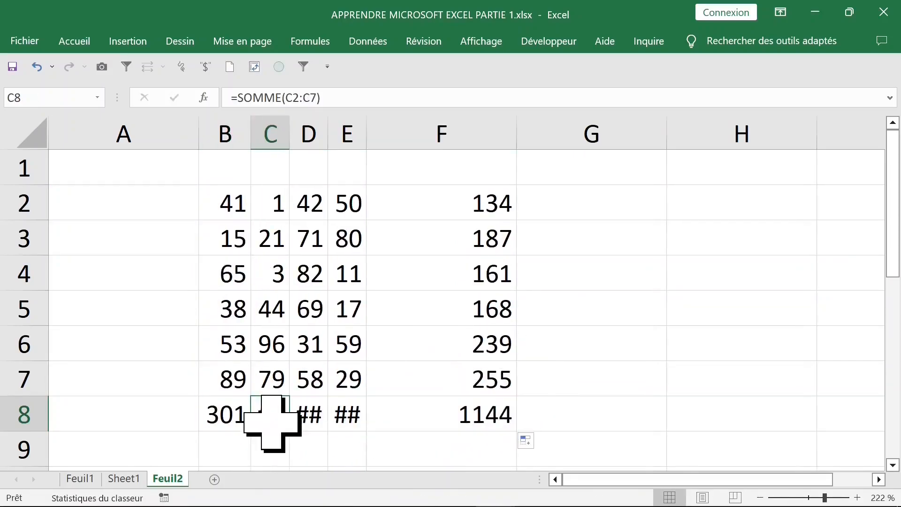
scroll(430, 294, down, 2)
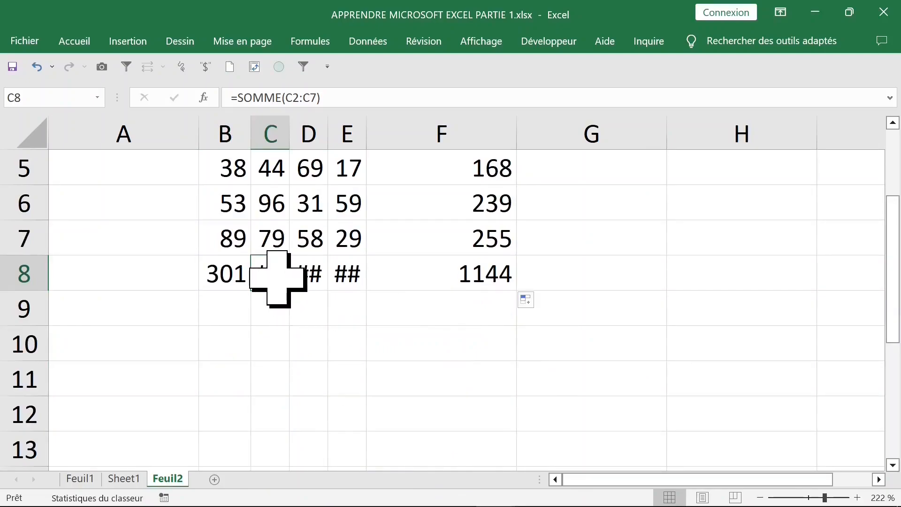
AutoFit the widths of columns C to E so that the column totals fit, and select cell B8
click(267, 134)
drag(266, 135, 331, 135)
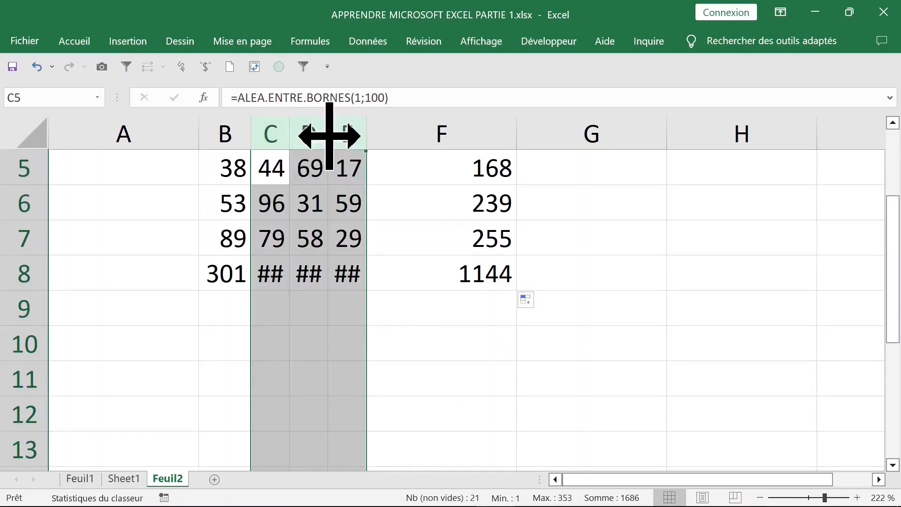
double_click(365, 131)
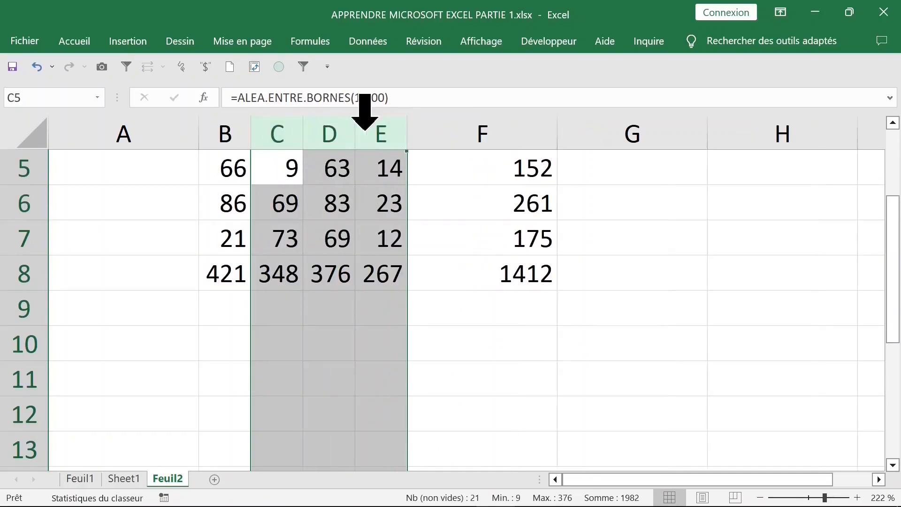
click(233, 273)
scroll(447, 276, up, 2)
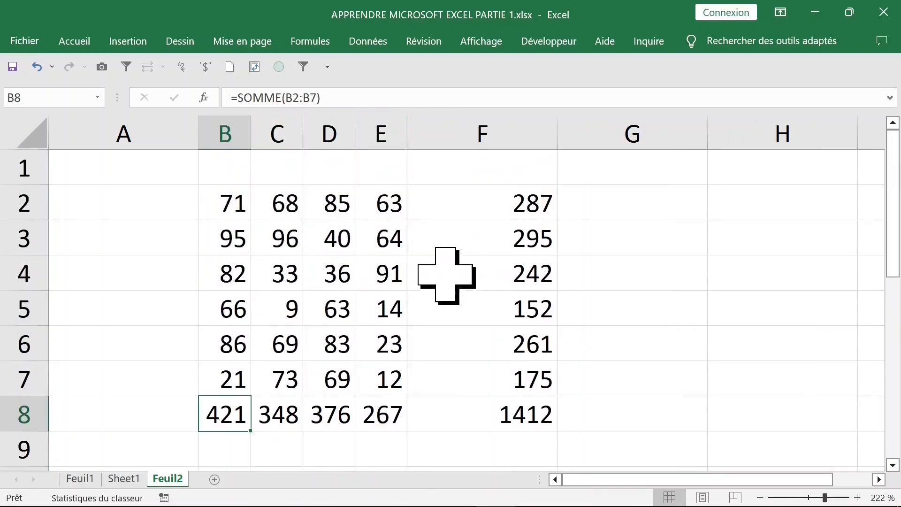
Apply all borders (Toutes les bordures) to the table range B2:F8
drag(244, 200, 450, 399)
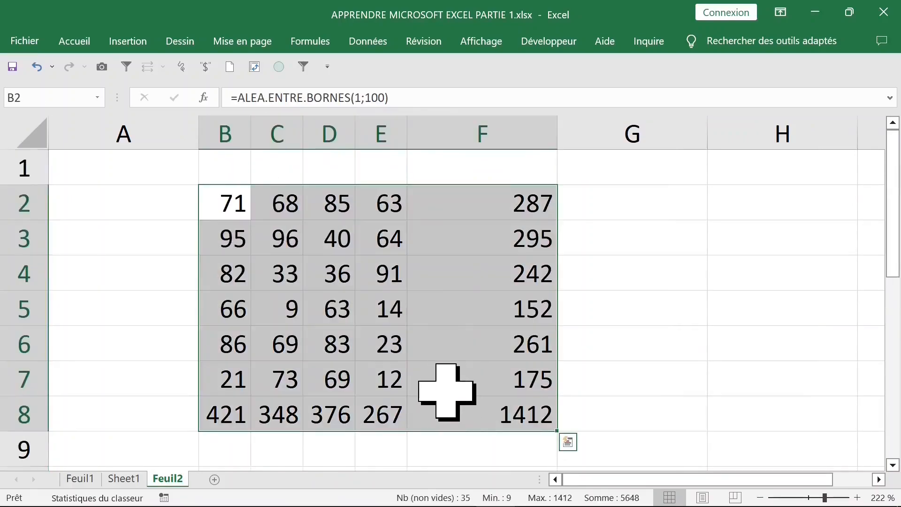
click(665, 268)
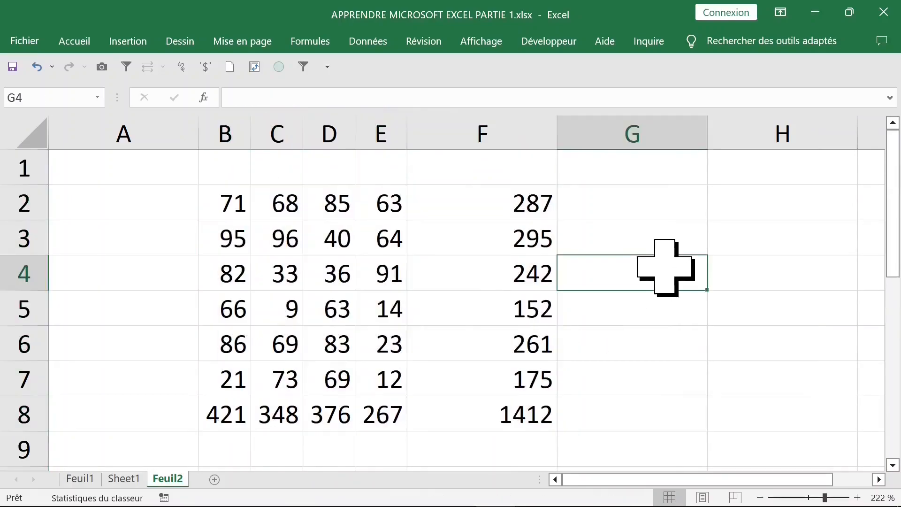
drag(233, 200, 517, 411)
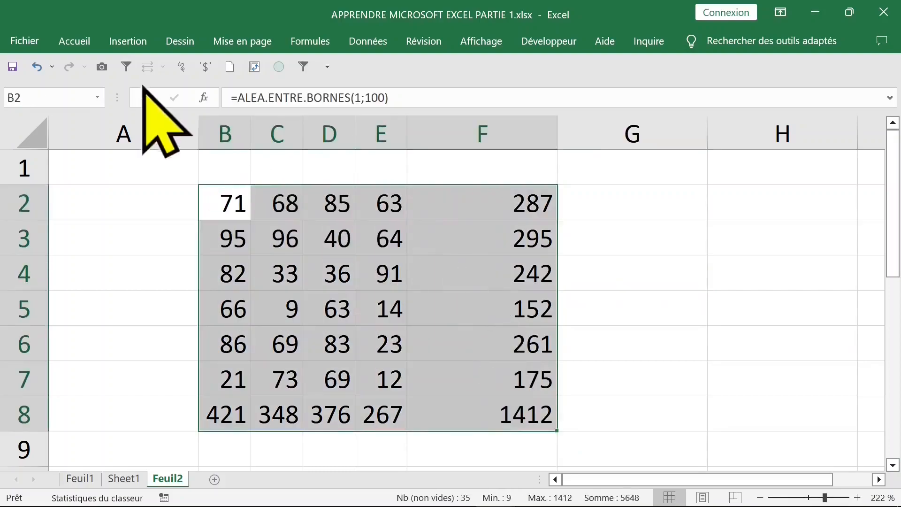
click(78, 44)
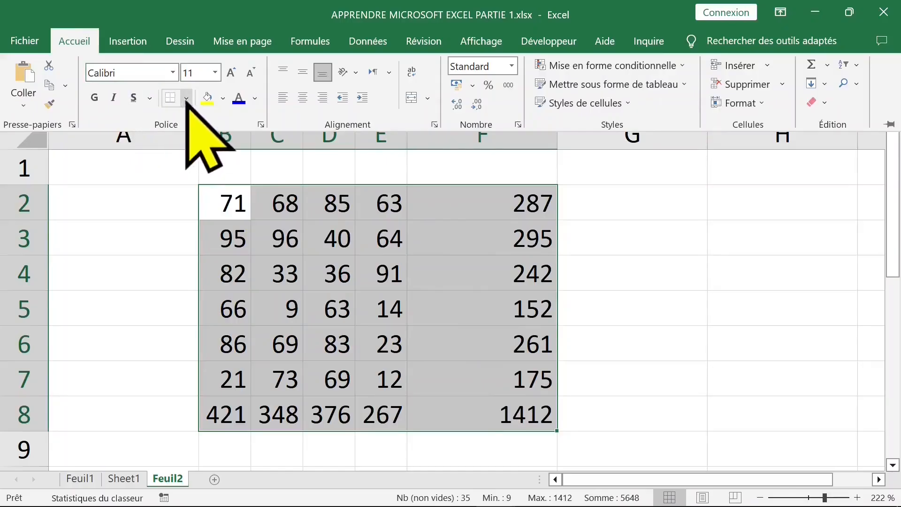
click(468, 218)
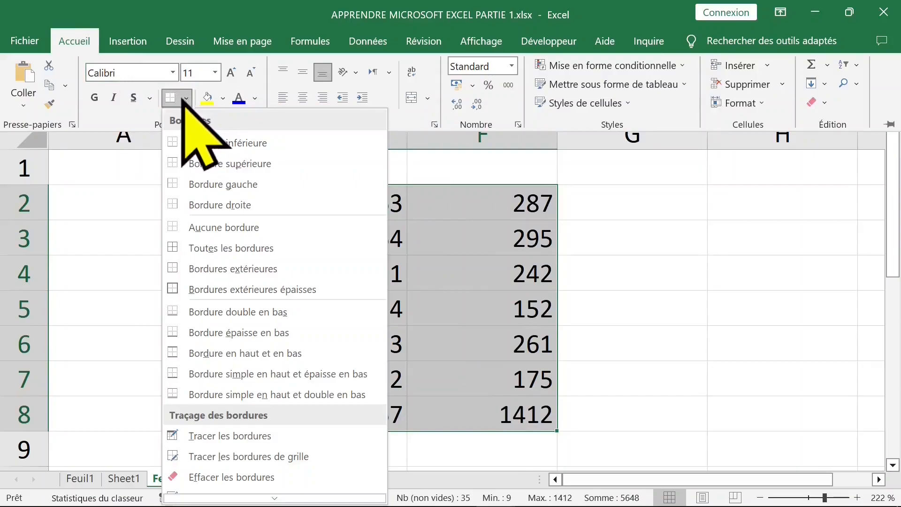
click(251, 246)
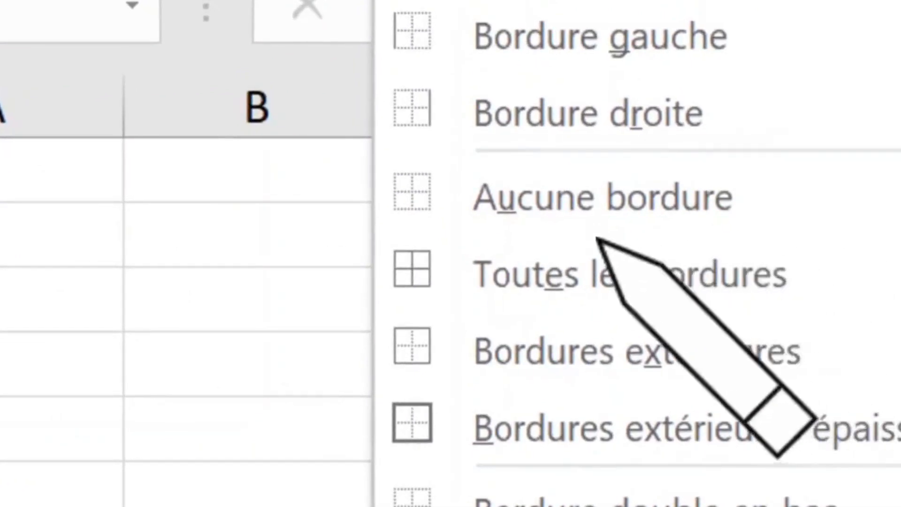
mouse_move(317, 298)
mouse_down()
mouse_move(841, 285)
mouse_move(395, 250)
mouse_move(316, 285)
mouse_up()
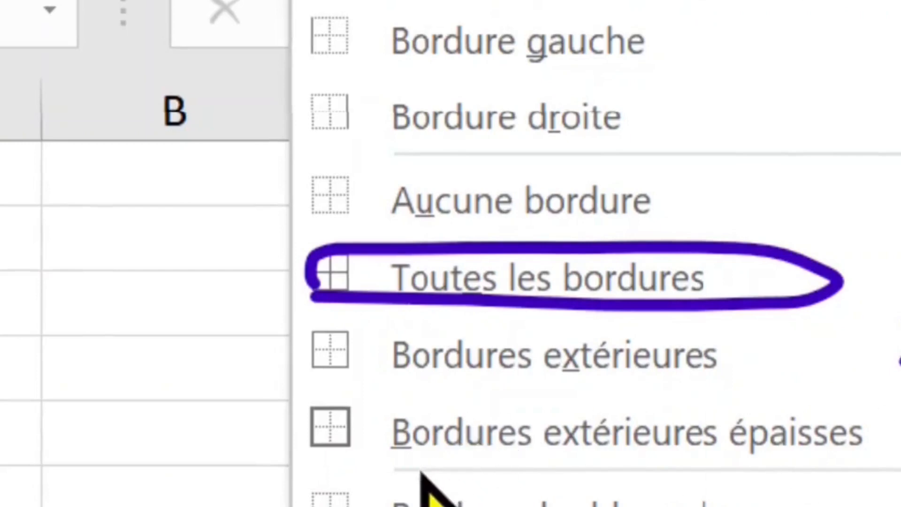
mouse_move(746, 190)
mouse_down()
mouse_move(689, 181)
mouse_move(715, 213)
mouse_up()
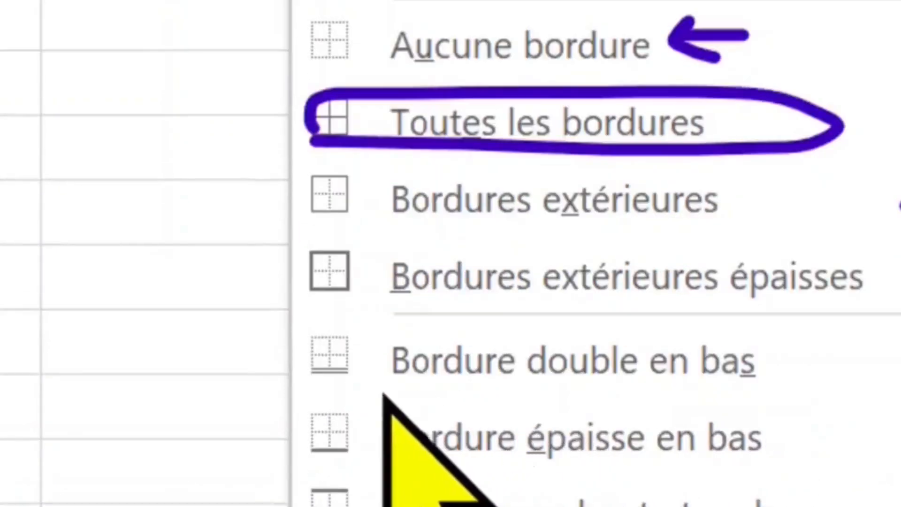
drag(379, 445, 764, 443)
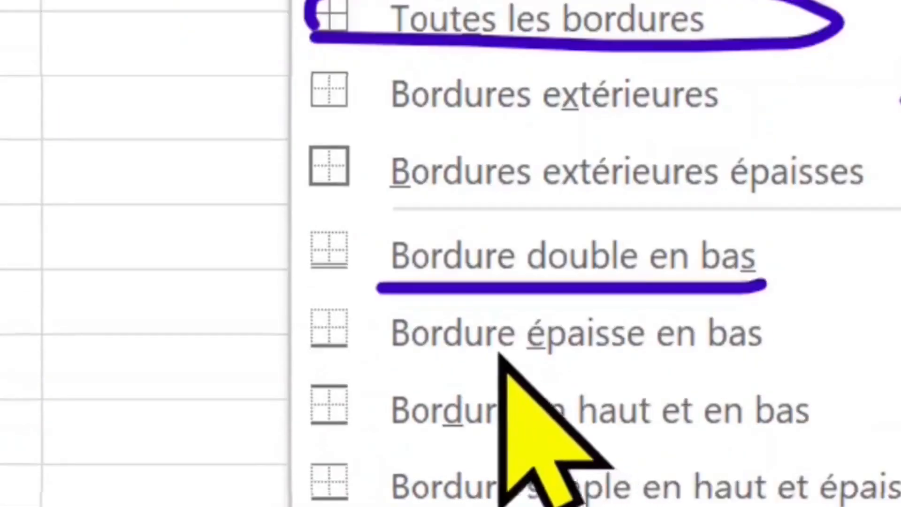
drag(399, 359, 752, 360)
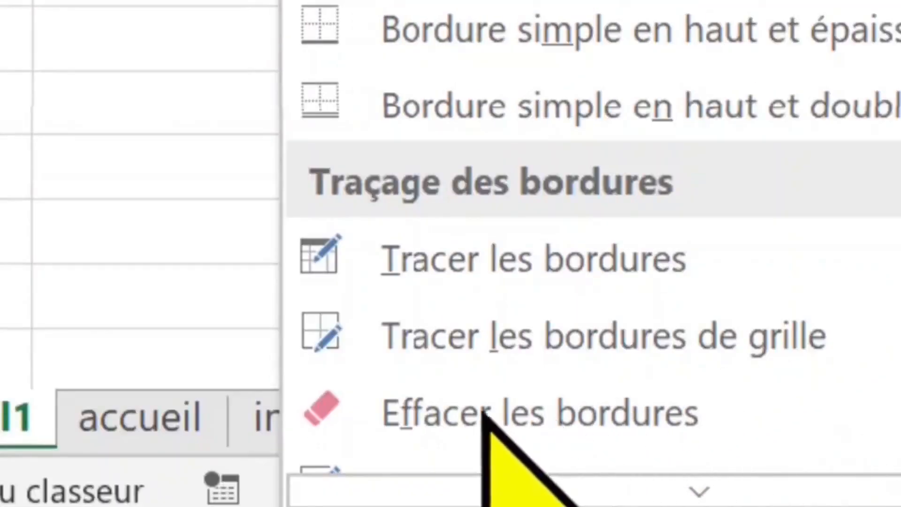
mouse_move(335, 428)
mouse_down()
mouse_move(819, 425)
mouse_move(282, 443)
mouse_move(419, 455)
mouse_up()
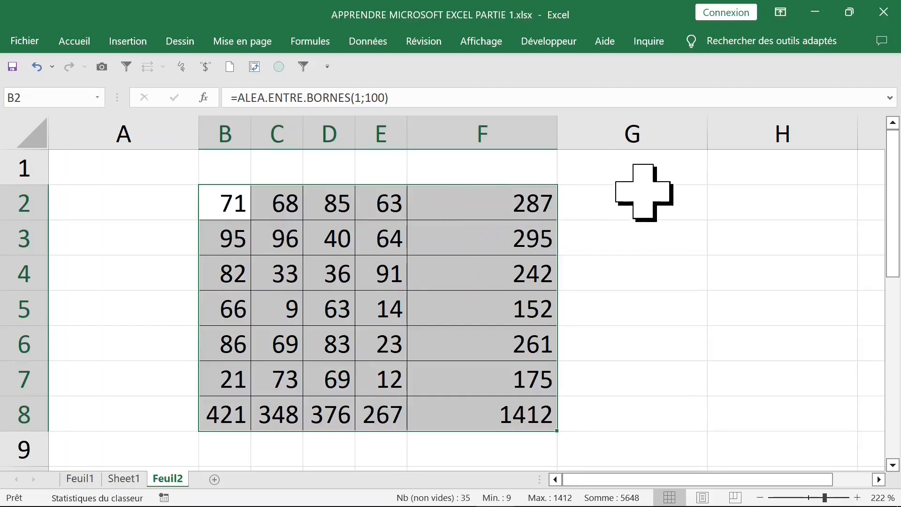
Fill the row totals in F2:F8 with yellow
click(665, 209)
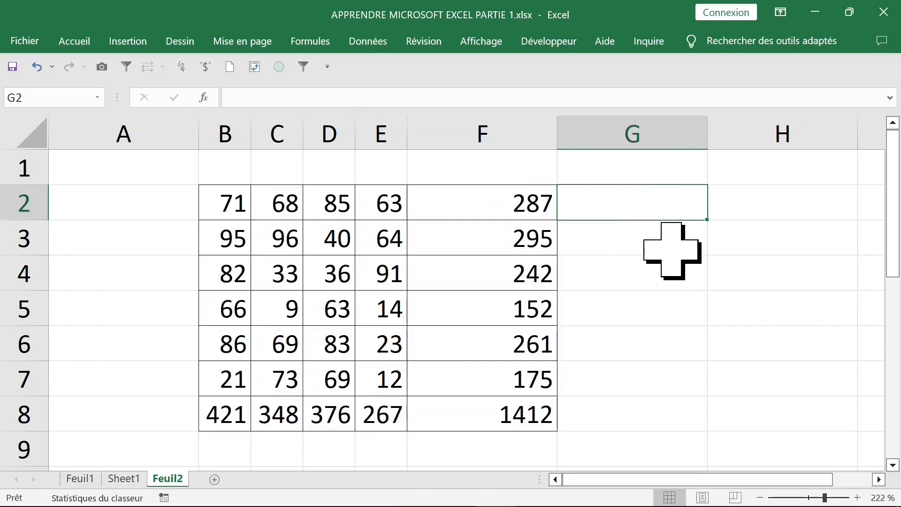
drag(473, 204, 471, 416)
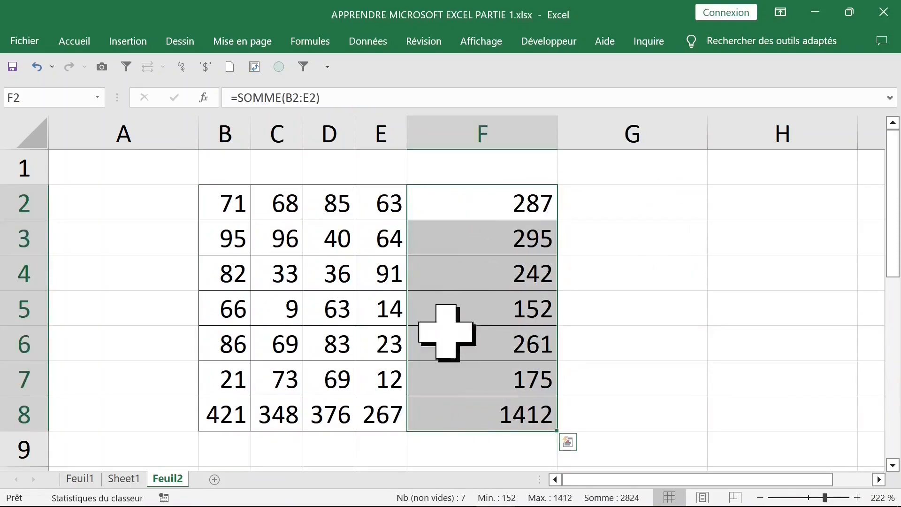
click(74, 40)
click(207, 98)
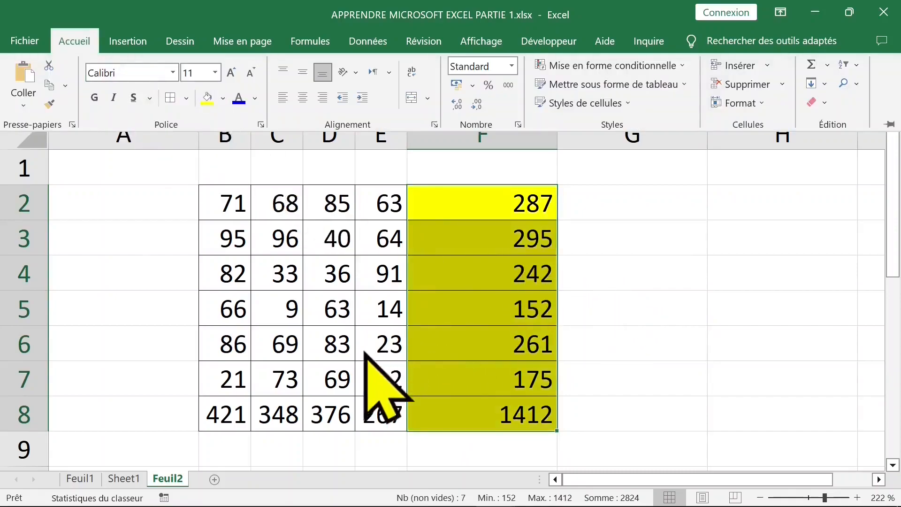
Fill the column totals in B8:F8 with yellow and select cell G2
click(232, 416)
click(246, 417)
drag(246, 417, 482, 416)
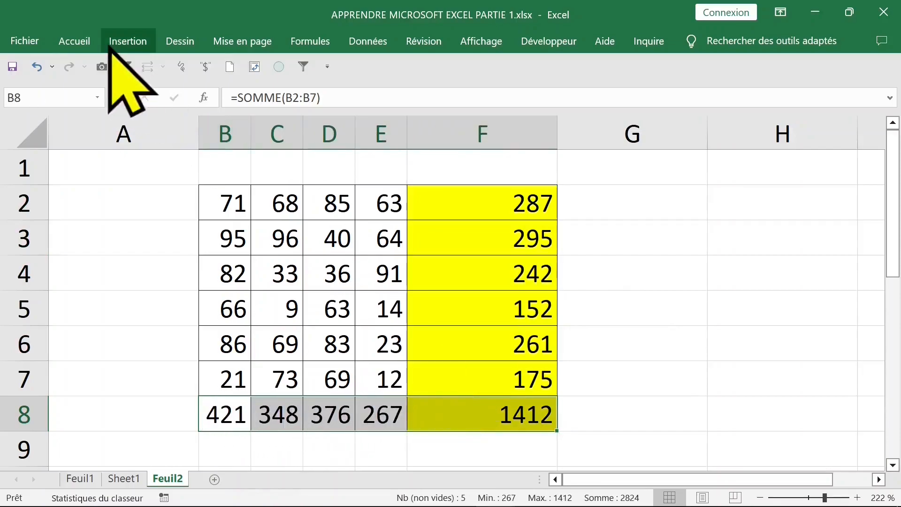
click(75, 42)
click(207, 98)
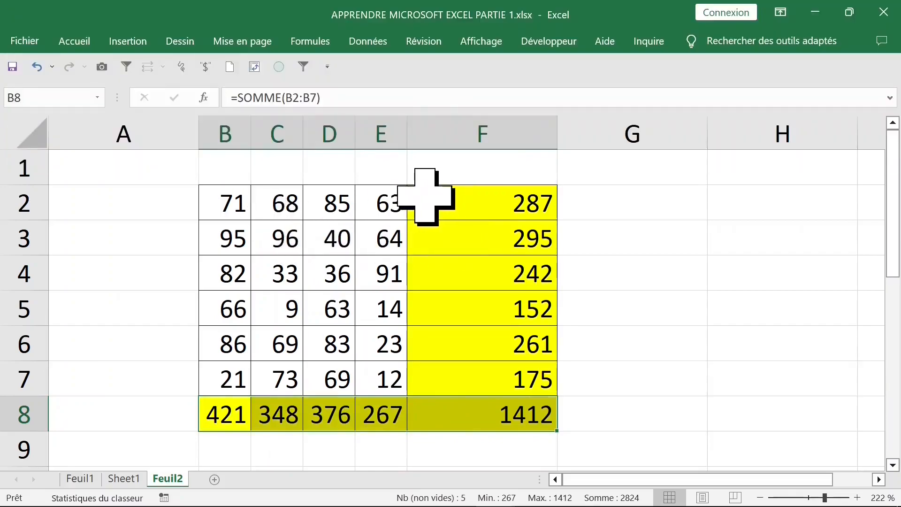
click(578, 211)
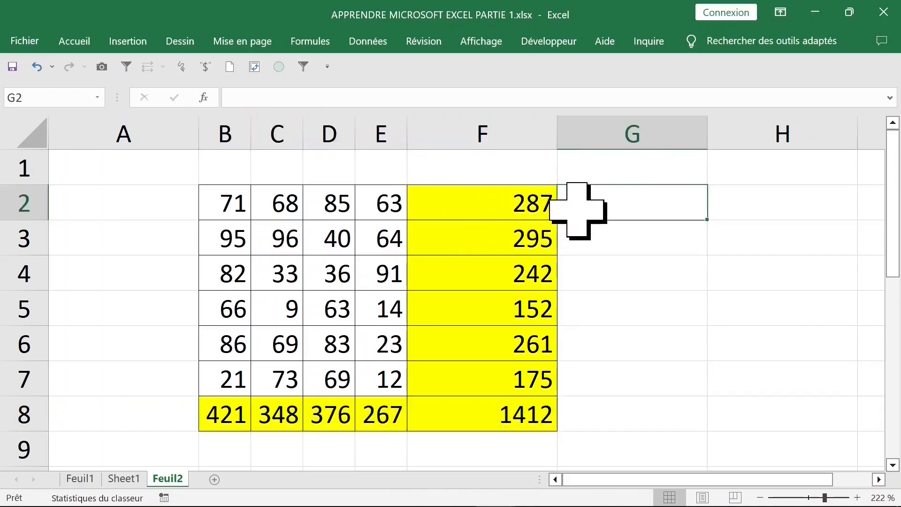
text(=moy)
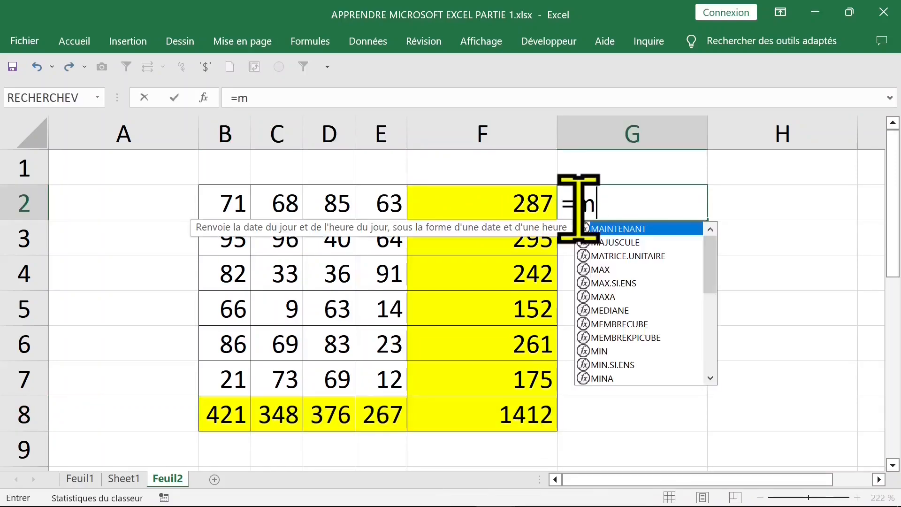
key(Escape)
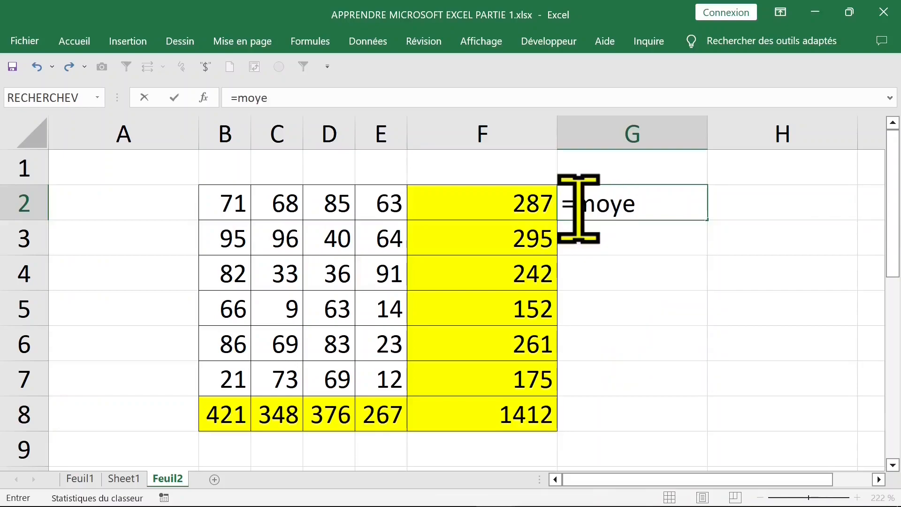
key(Escape)
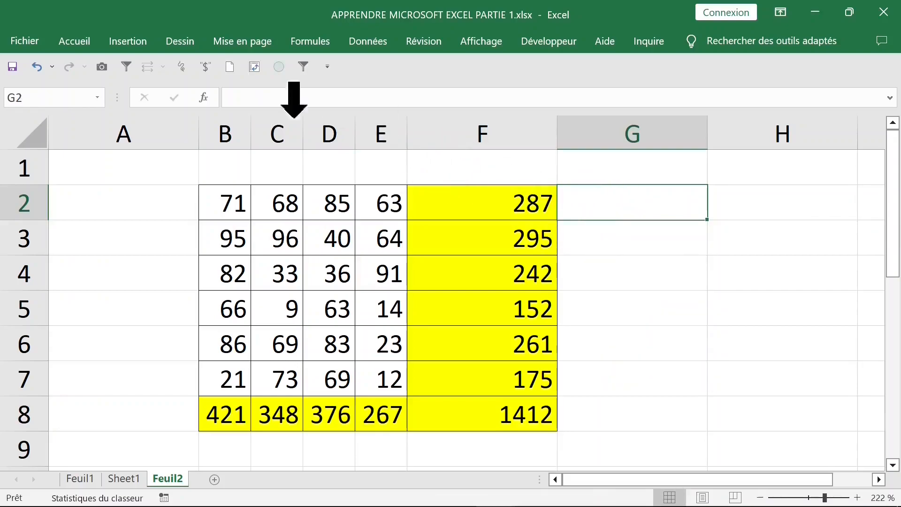
Search the function library for "moyenne" and insert the MOYENNE function in cell G2
click(203, 98)
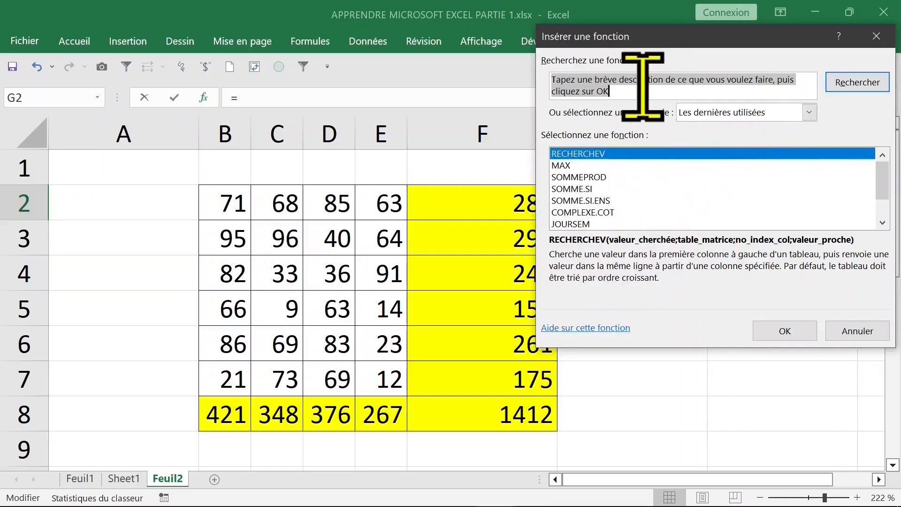
text(moyenne)
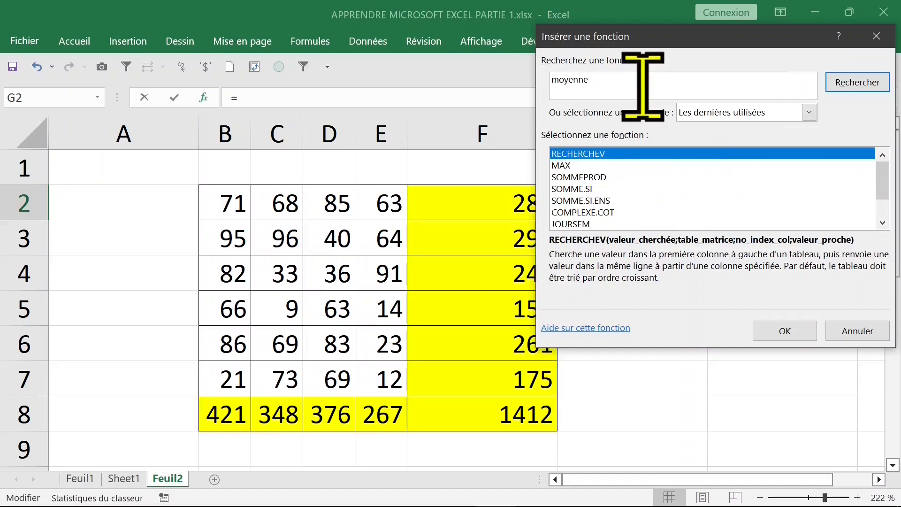
click(861, 89)
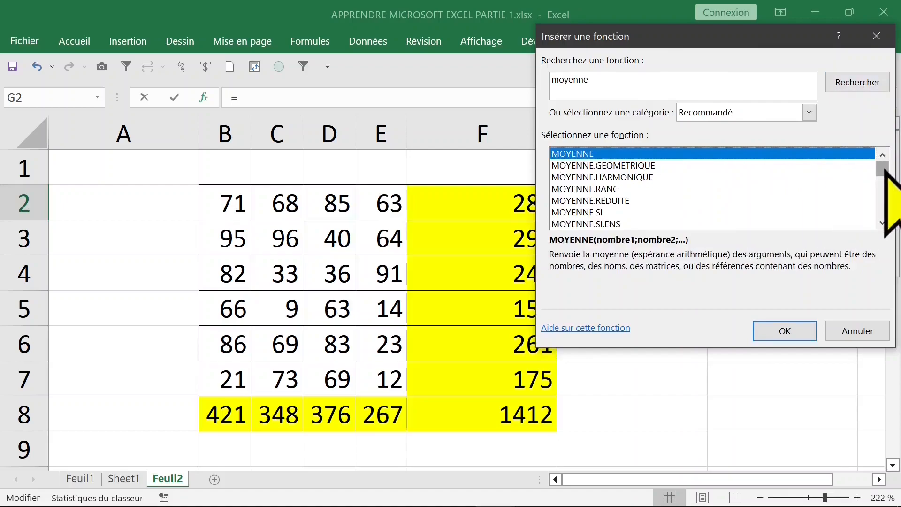
mouse_move(885, 169)
mouse_down()
mouse_move(884, 209)
mouse_move(885, 164)
mouse_up()
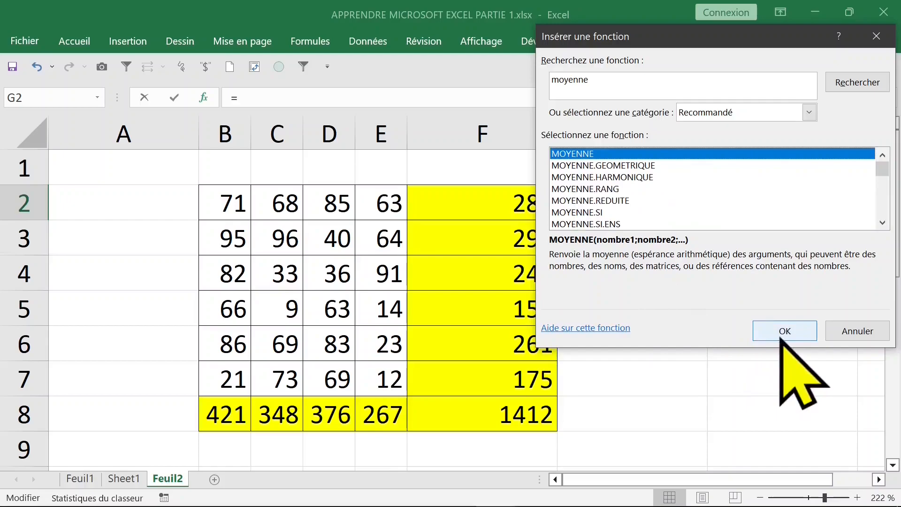
double_click(595, 156)
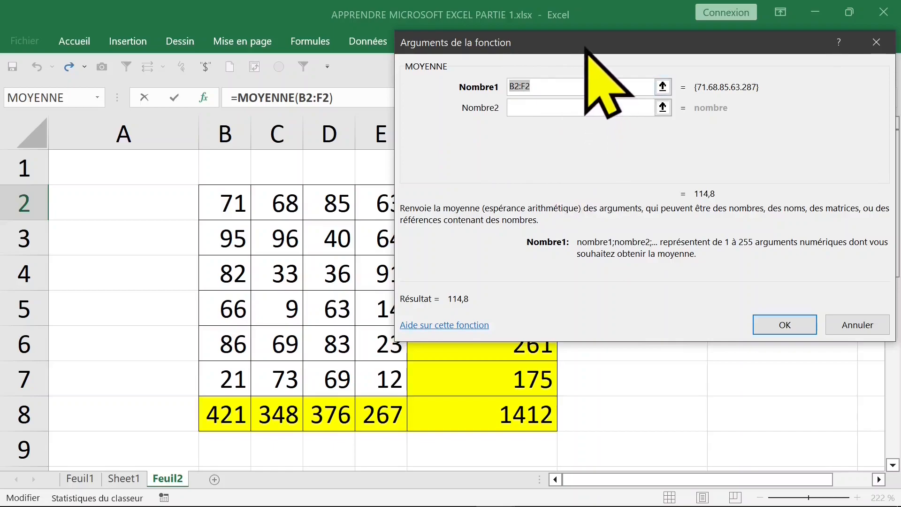
Set the MOYENNE arguments Nombre1 to Nombre4 individually to cells B2, C2, D2 and E2
drag(585, 48, 717, 118)
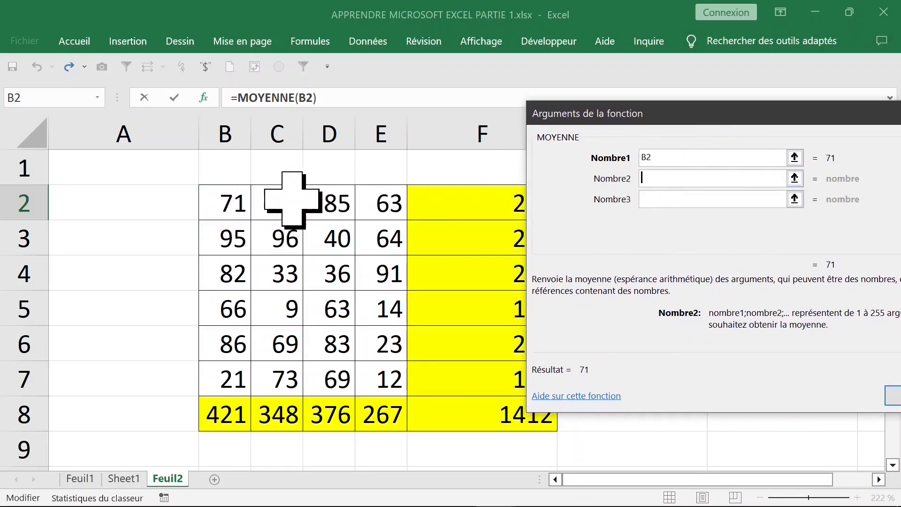
click(704, 201)
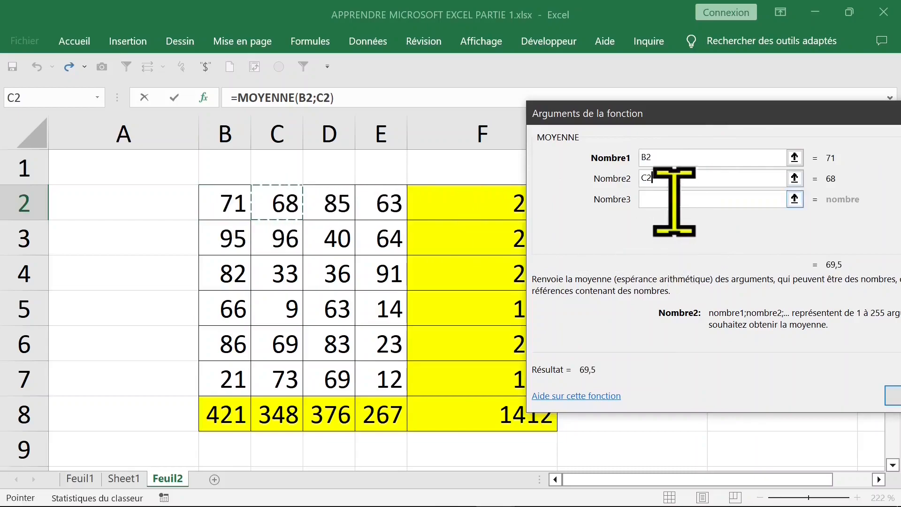
click(335, 202)
click(667, 220)
click(386, 213)
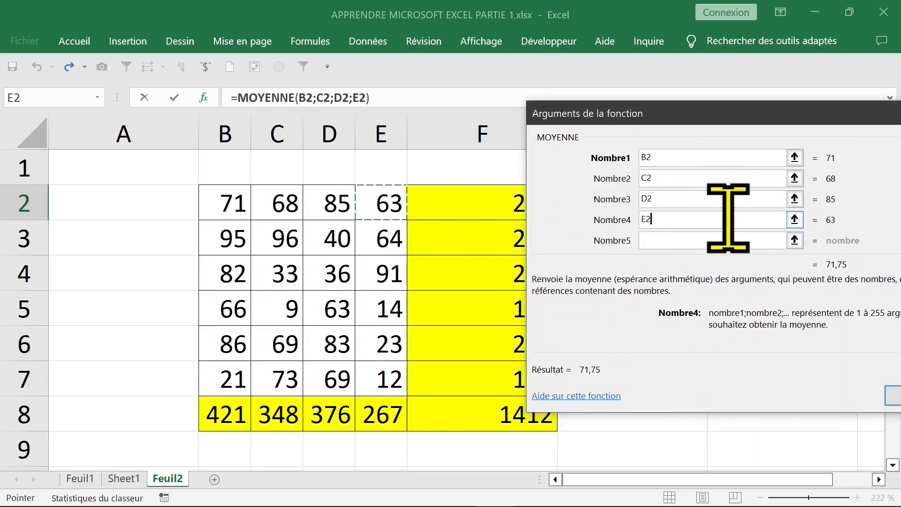
Clear all the cell references from the MOYENNE function's arguments
drag(729, 219, 607, 216)
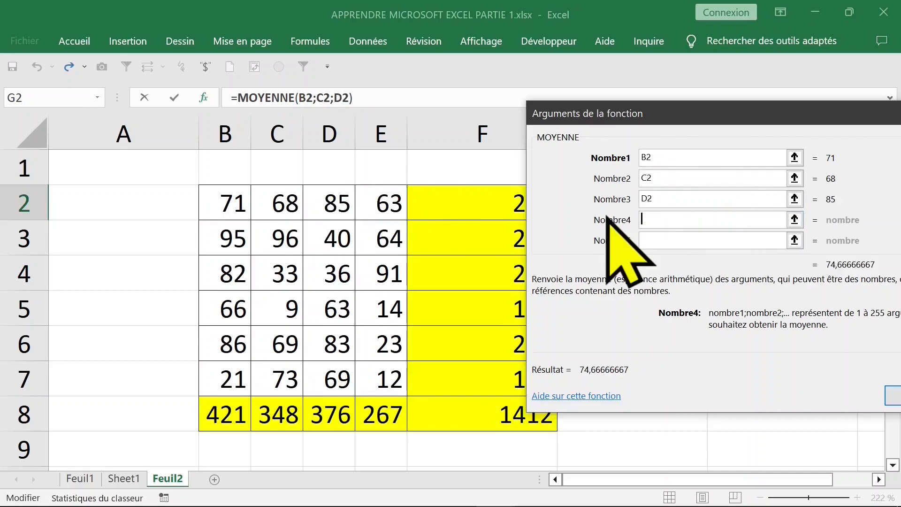
key(shift+Tab)
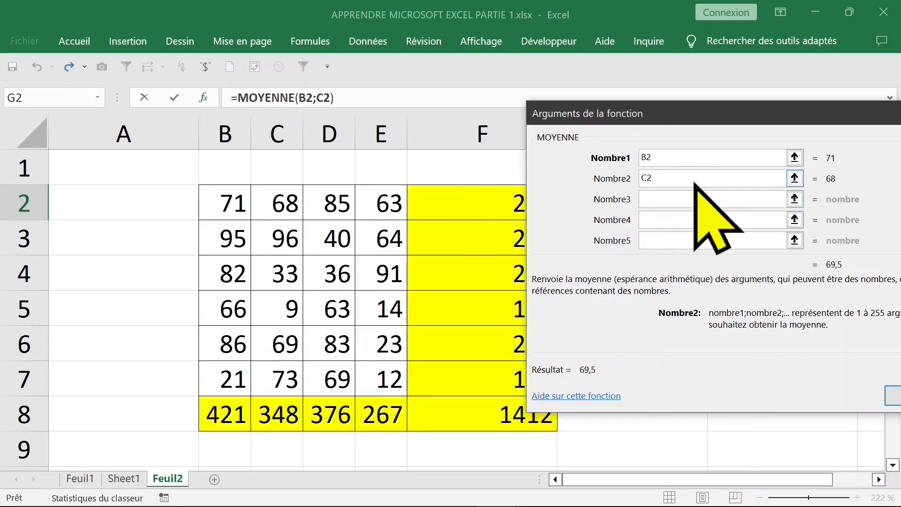
drag(694, 183, 620, 181)
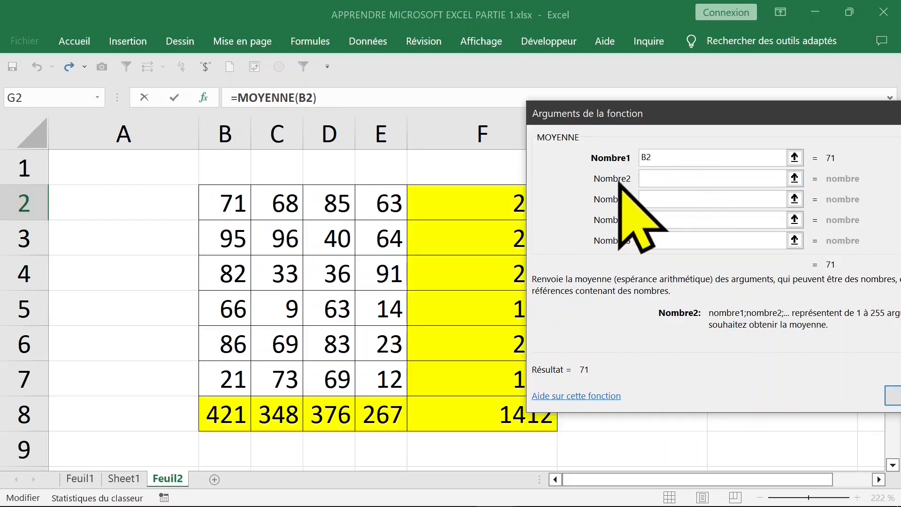
drag(689, 157, 617, 159)
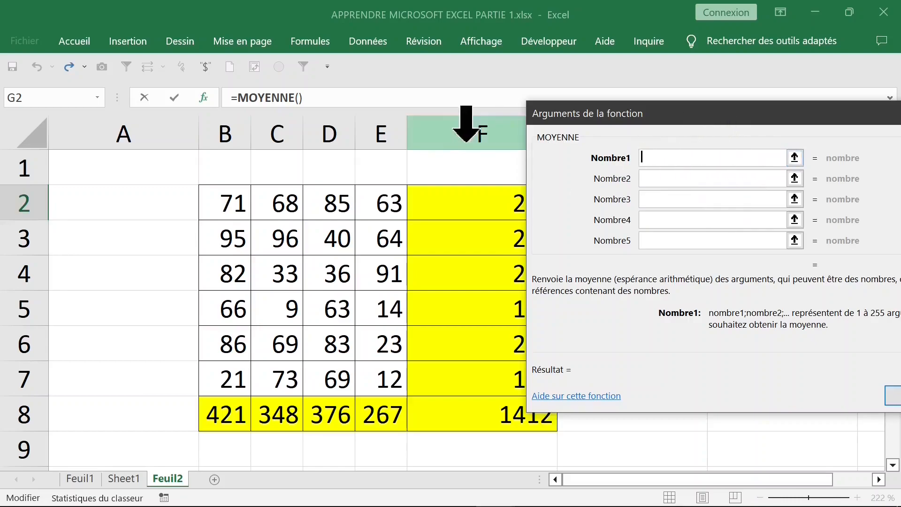
Set the MOYENNE argument Nombre1 to the range B2:E2, confirm, and fill the formula down from G2 to G8
drag(230, 202, 374, 203)
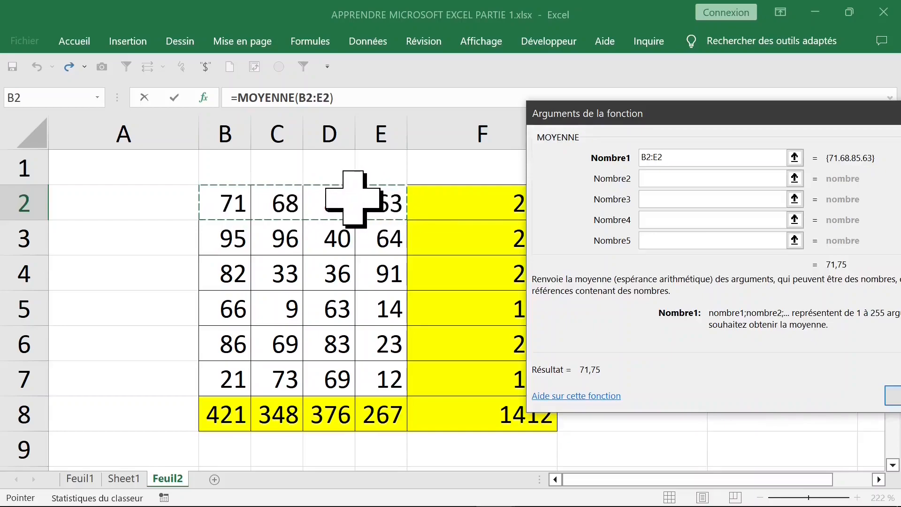
drag(746, 112, 671, 52)
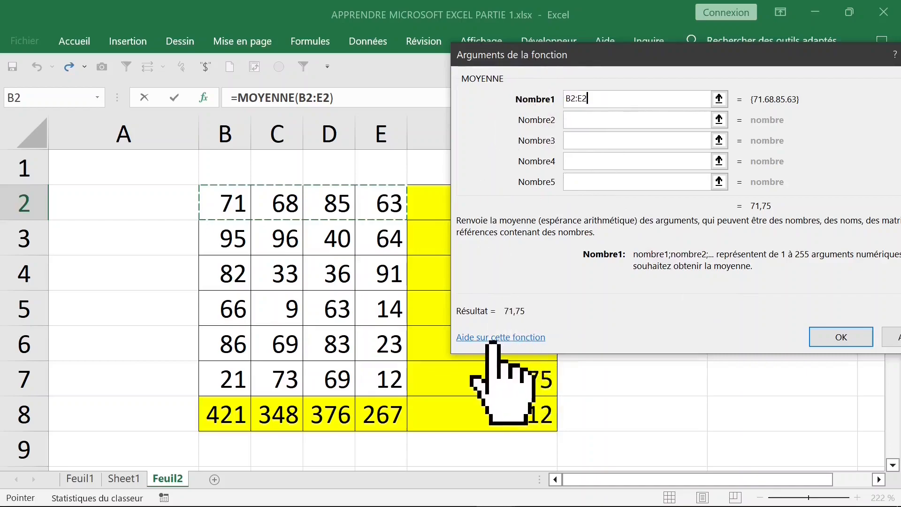
click(851, 341)
drag(708, 225, 701, 427)
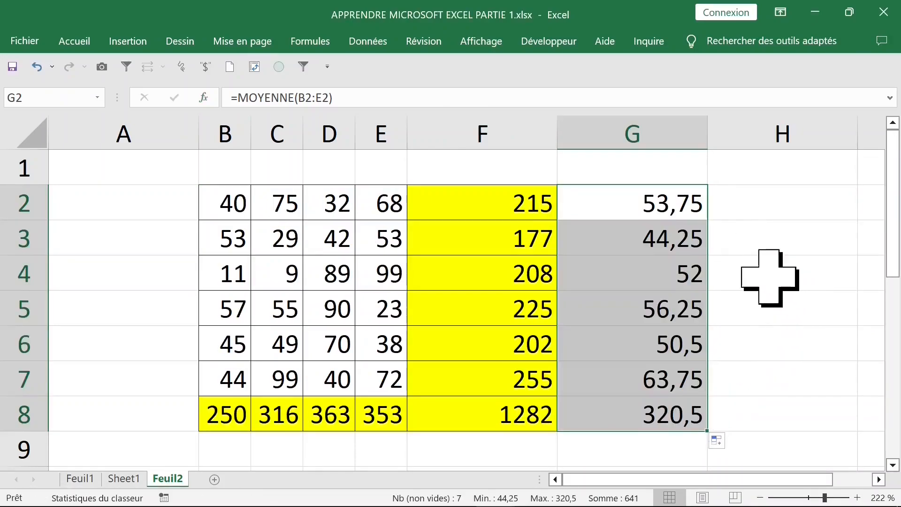
Replace the random-number formulas in B2:E7 with their fixed values by copying the range and pasting only Valeurs over it
click(233, 205)
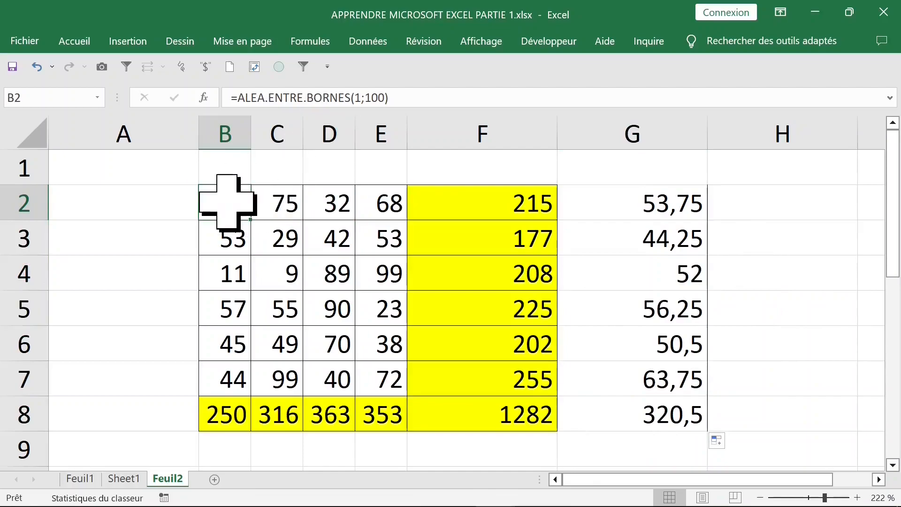
click(328, 202)
click(372, 202)
drag(212, 201, 374, 372)
right_click(236, 201)
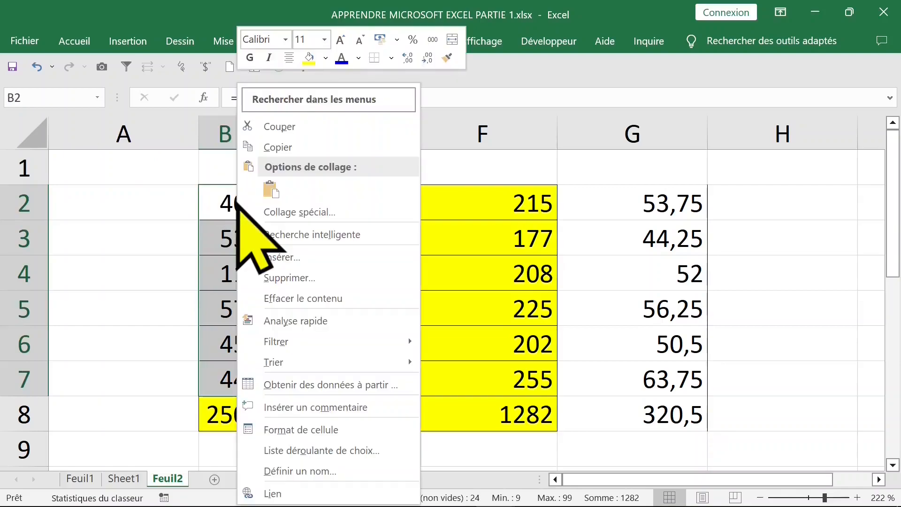
click(273, 147)
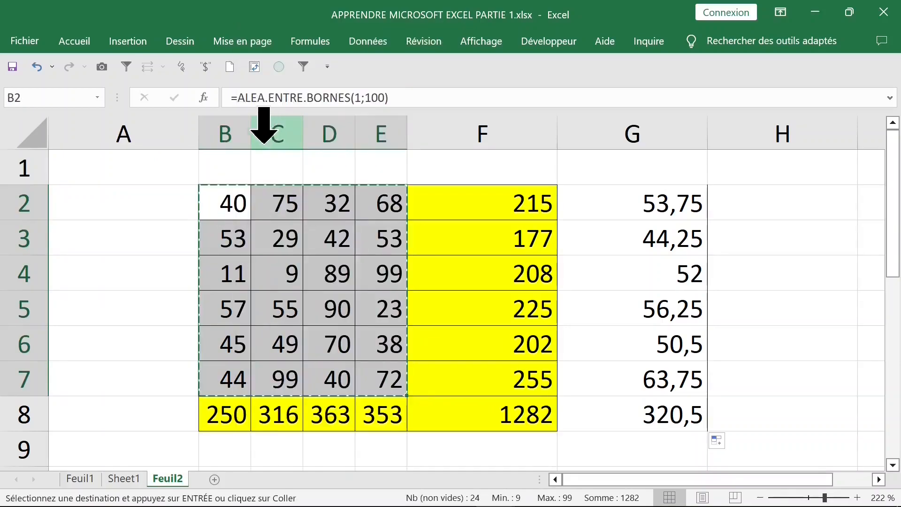
click(74, 41)
click(23, 105)
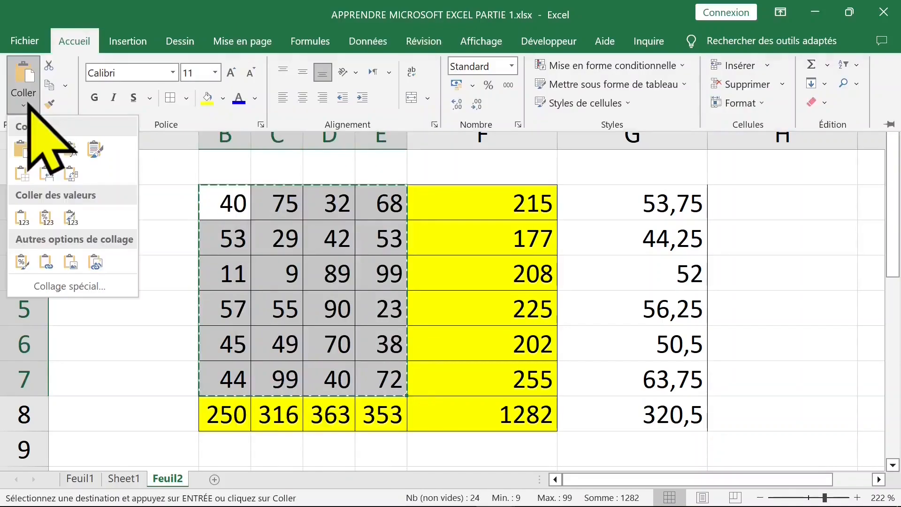
click(70, 288)
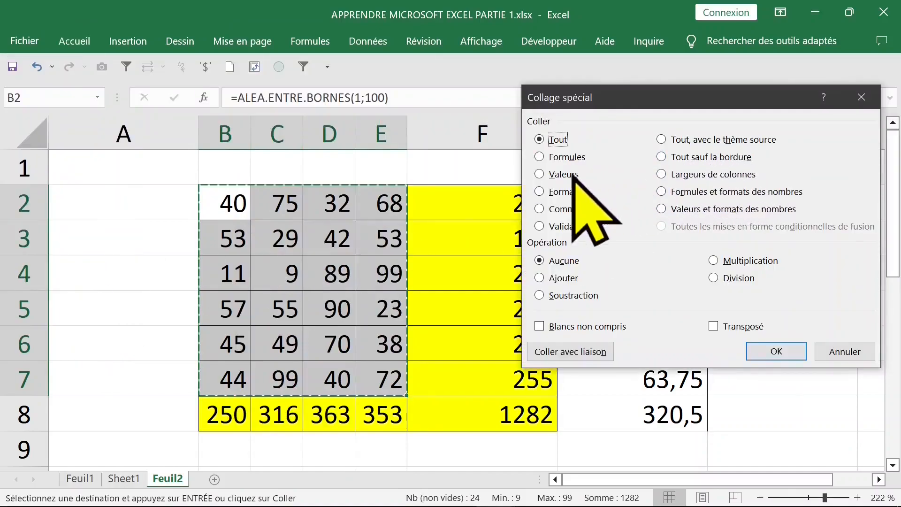
click(776, 351)
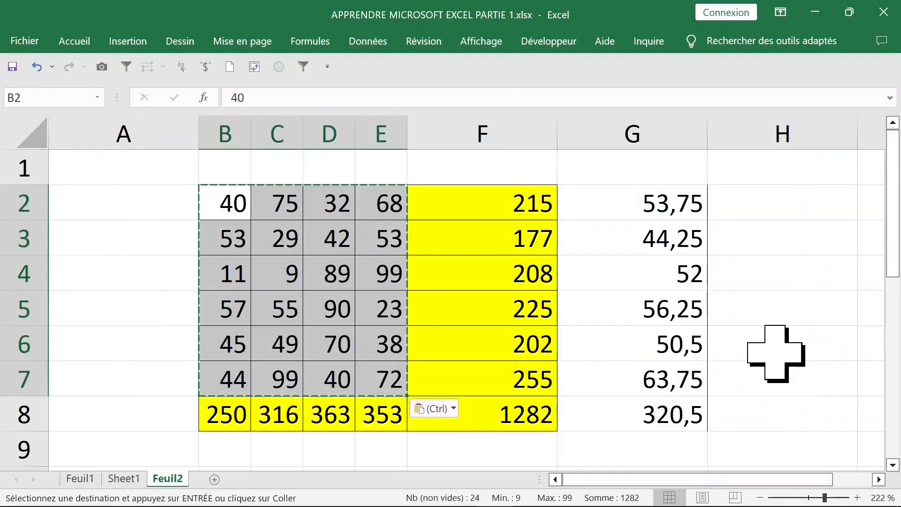
click(526, 247)
key(Escape)
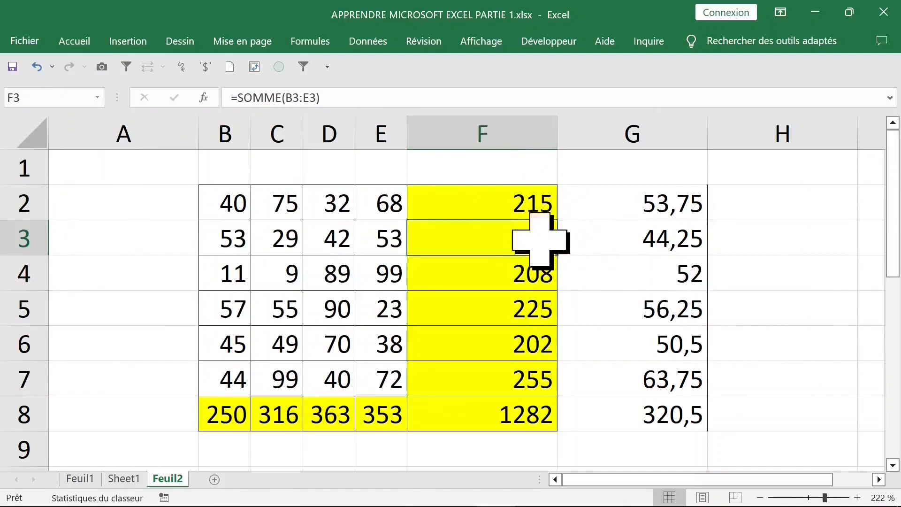
Enter the headers "total" in cell F1 and "moyenne" in cell G1
click(522, 160)
text(total)
click(643, 171)
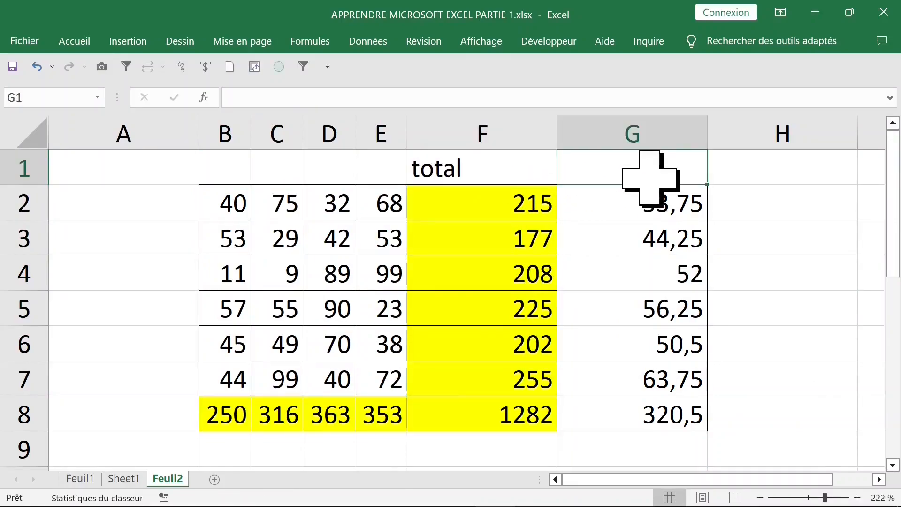
text(moyenne)
click(524, 214)
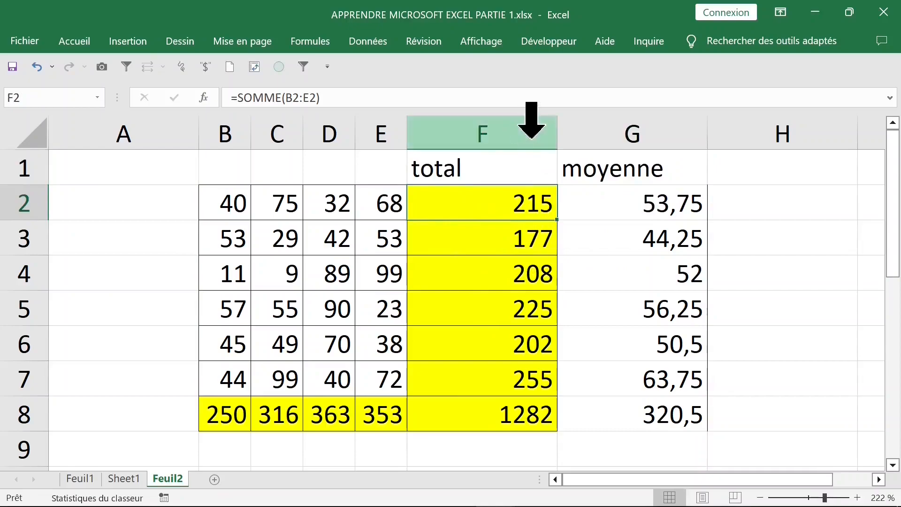
Autofit the widths of columns F and G to their contents
click(477, 119)
double_click(557, 134)
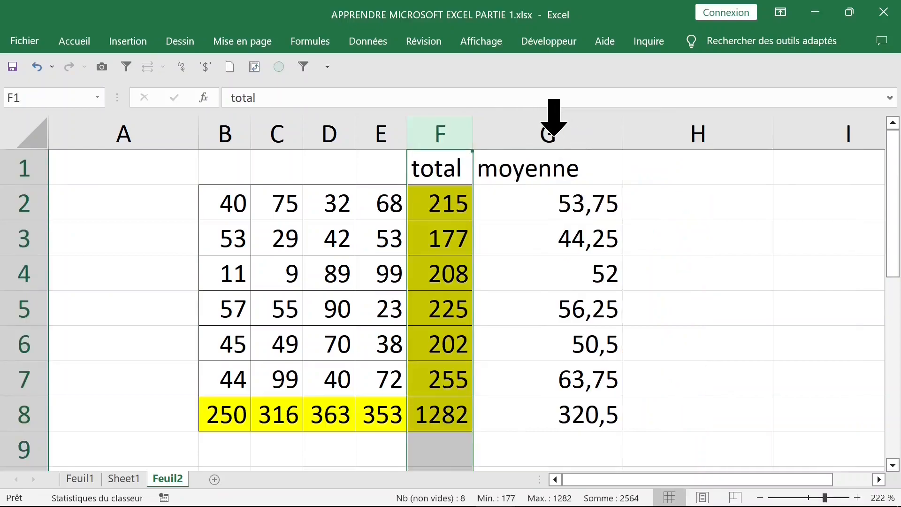
click(573, 134)
double_click(622, 136)
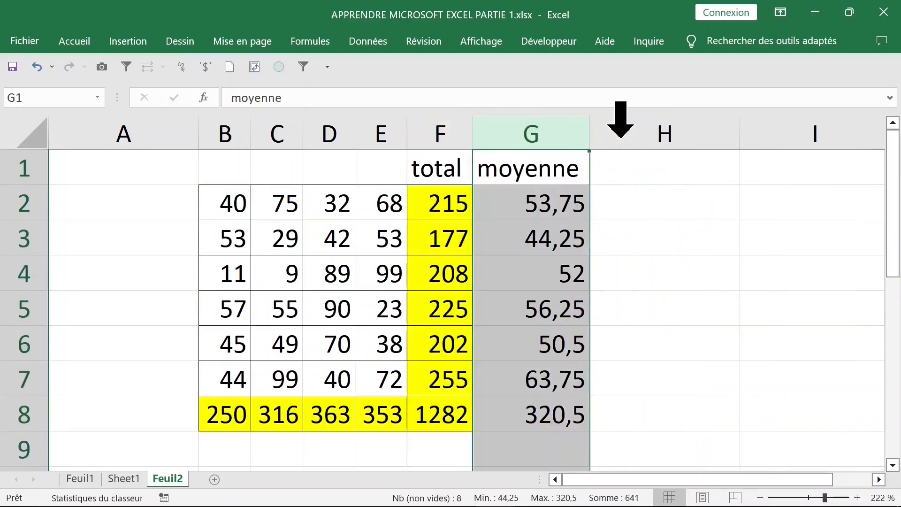
Enter "item 1" in cell B1 and fill the series across to E1
click(237, 202)
click(367, 200)
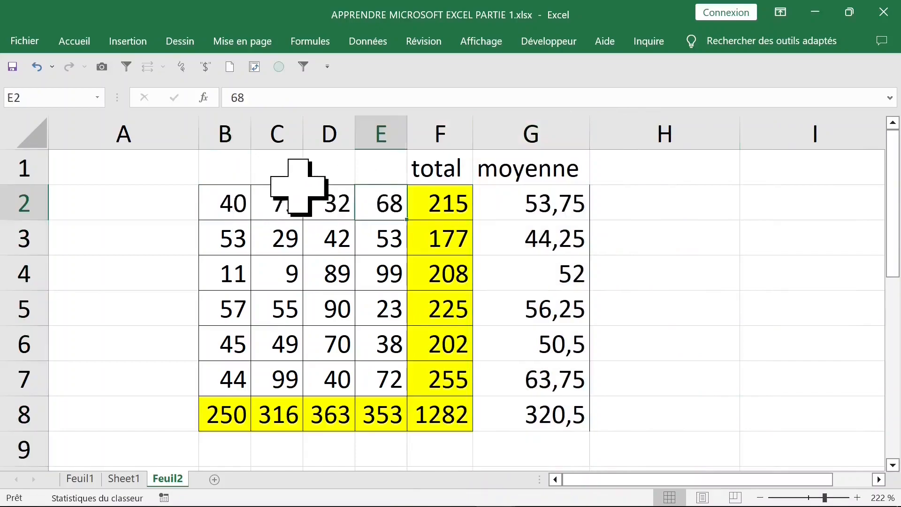
click(243, 174)
click(328, 170)
click(231, 160)
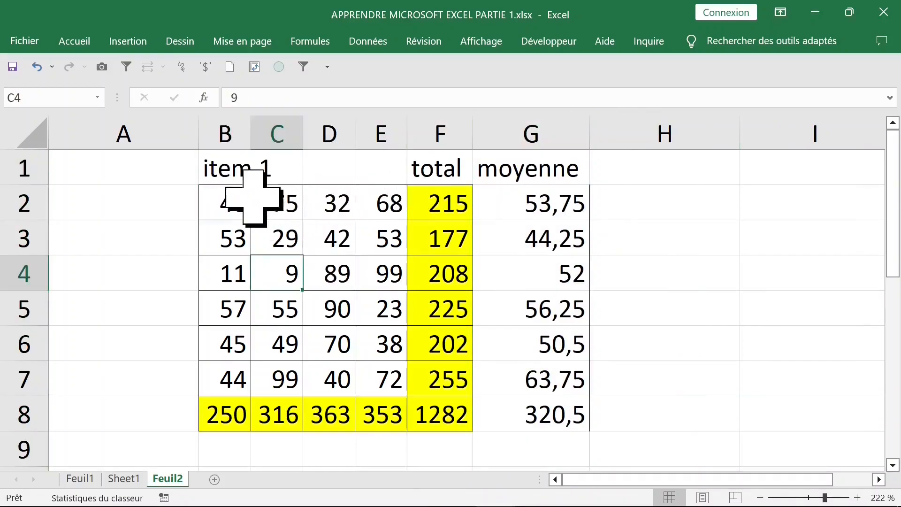
click(229, 169)
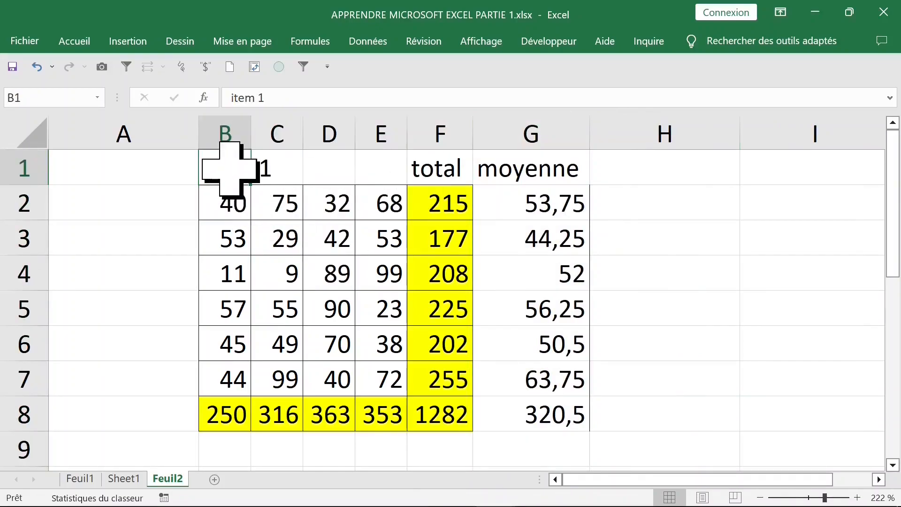
click(279, 170)
click(328, 169)
click(420, 170)
click(242, 177)
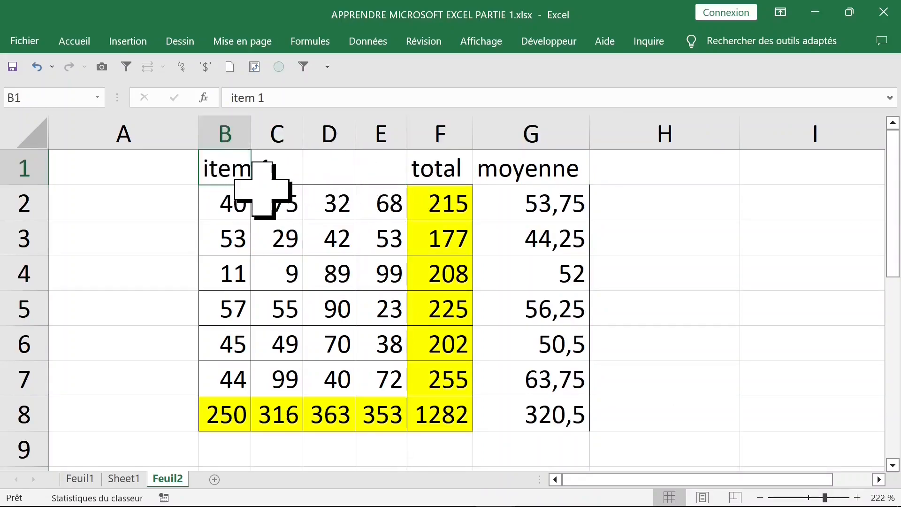
drag(331, 187, 390, 177)
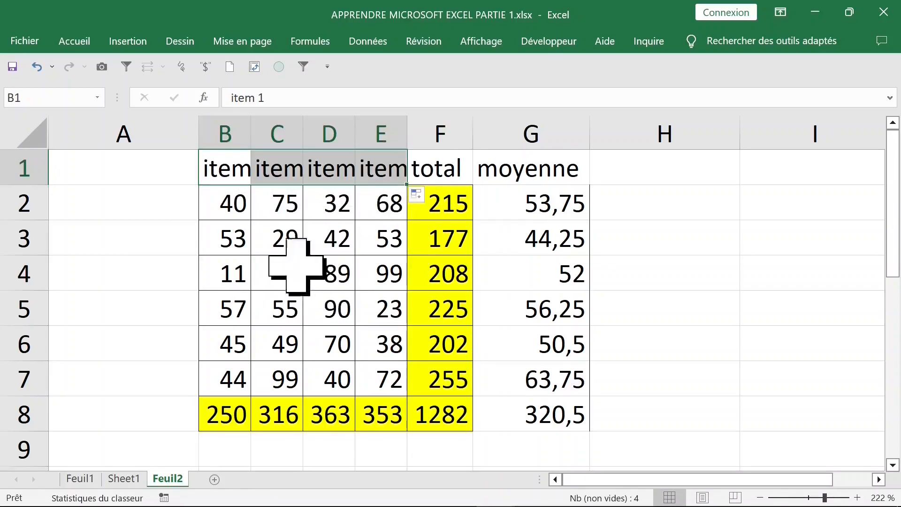
Check the filled headers in C1:E1 and autofit columns B to E to their contents
click(282, 162)
click(329, 162)
click(393, 172)
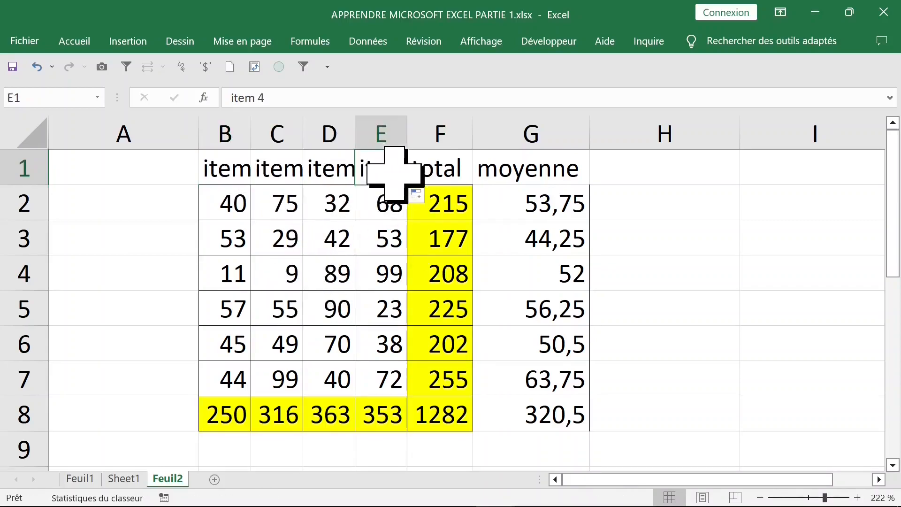
drag(373, 130, 221, 141)
double_click(252, 140)
click(493, 295)
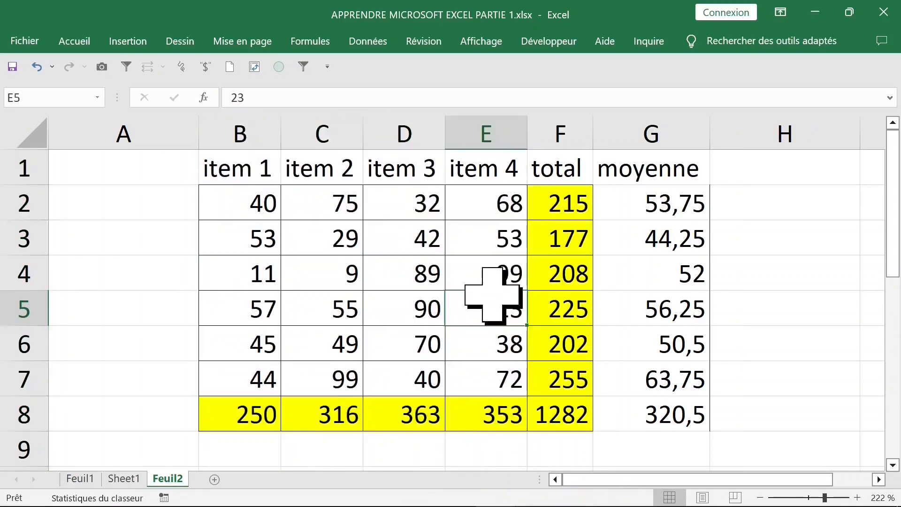
Enter "lundi" in cell A2 and fill the weekday series down to A7
click(169, 203)
mouse_move(169, 202)
mouse_down()
mouse_move(157, 286)
mouse_move(170, 202)
mouse_up()
text(lundi)
key(Return)
click(155, 209)
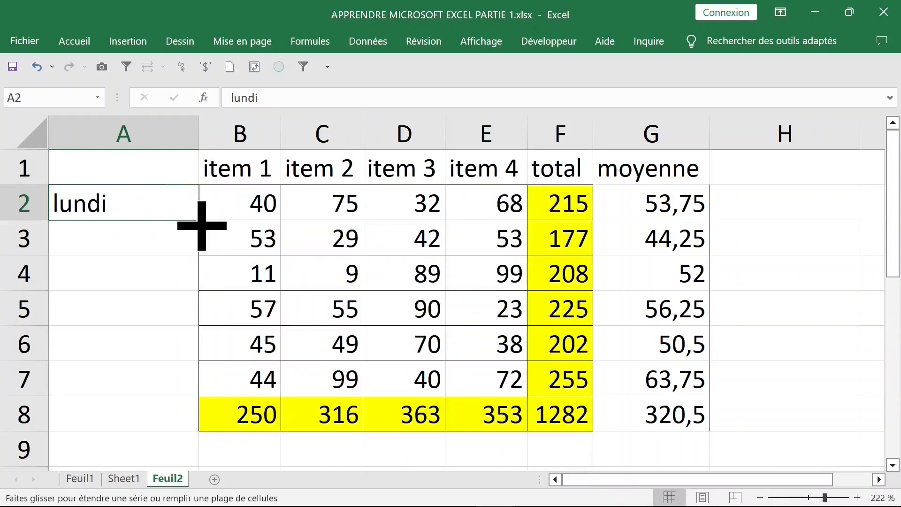
drag(201, 232, 197, 397)
click(195, 415)
drag(192, 237, 197, 421)
click(125, 418)
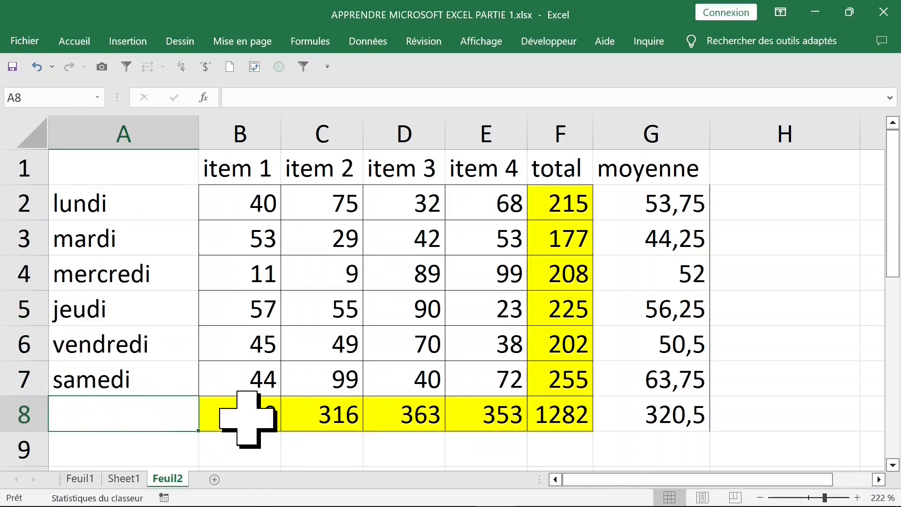
Apply all borders to the whole table range A1:G8
click(132, 214)
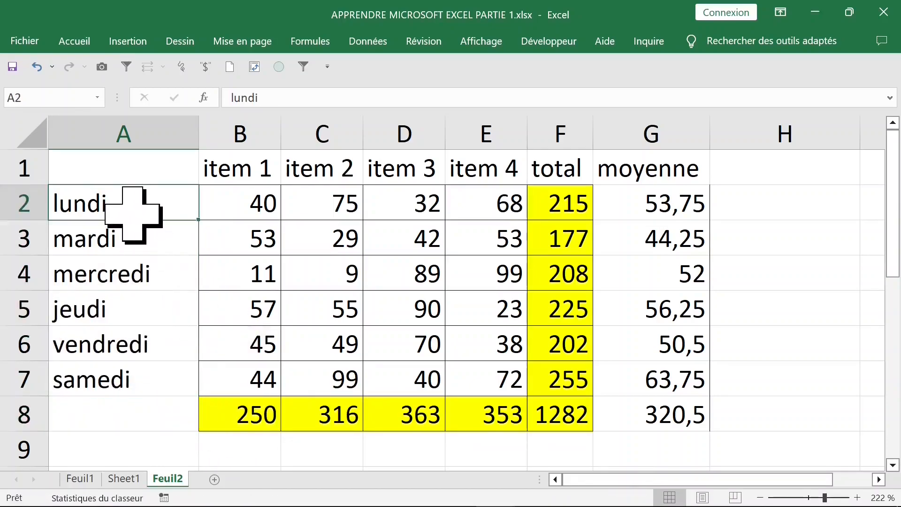
drag(133, 214, 132, 374)
click(230, 197)
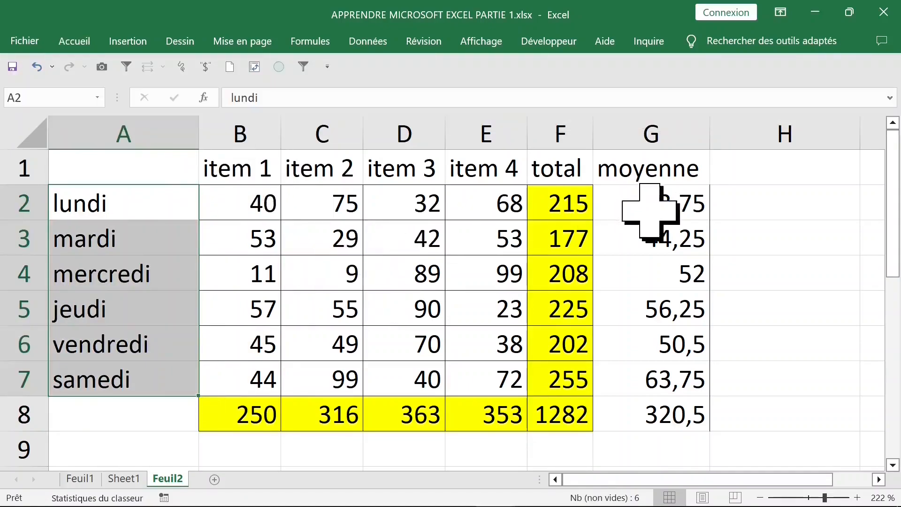
drag(644, 211, 657, 412)
drag(93, 167, 654, 413)
click(74, 41)
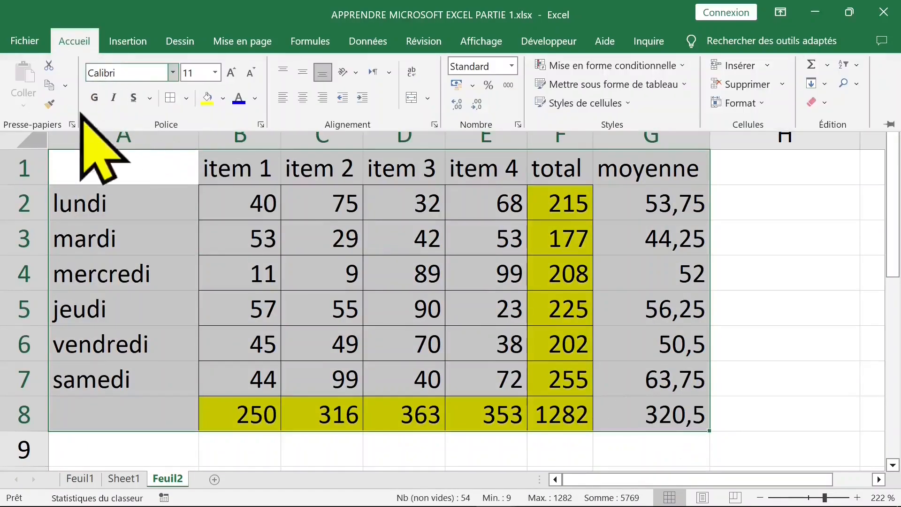
click(239, 272)
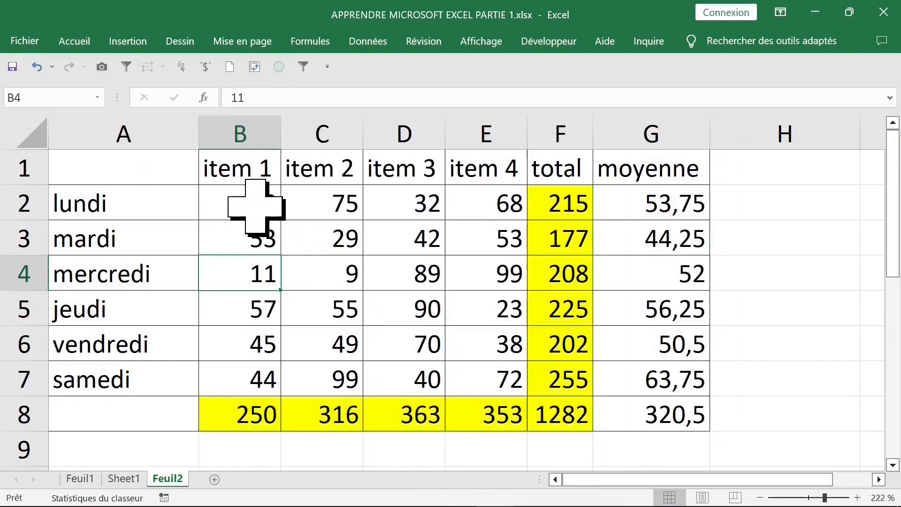
Enter the header "meilleur valeur" in cell H1
click(257, 201)
click(519, 201)
click(574, 206)
click(690, 202)
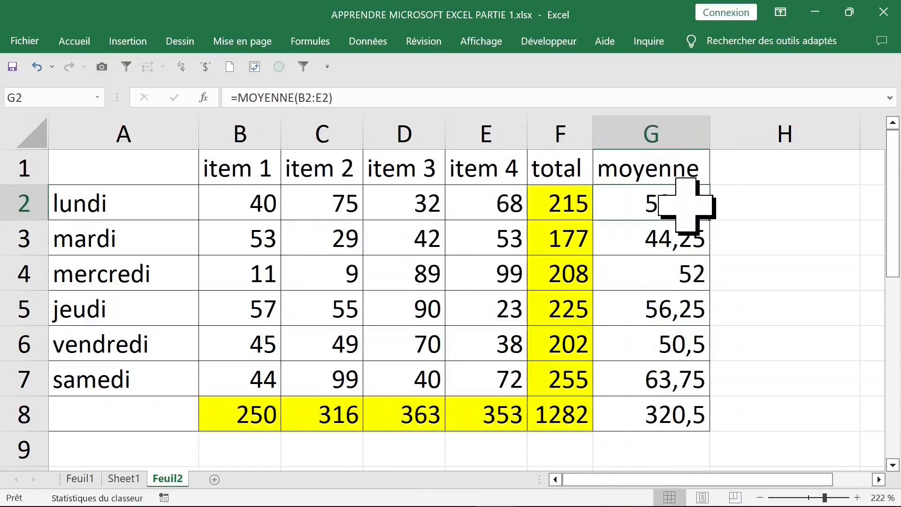
click(779, 210)
key(Up)
text(meilleur )
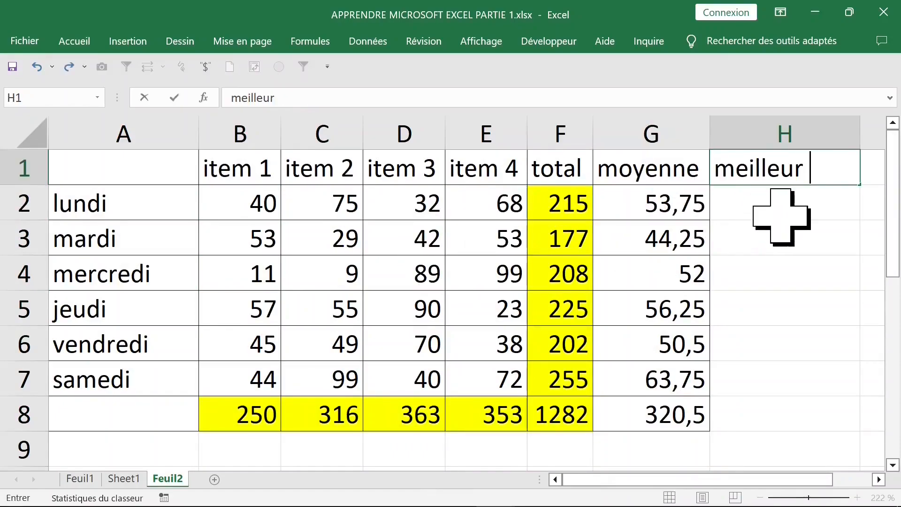
text(valeur)
key(Return)
Autofit the widths of columns H and A to their contents
double_click(860, 134)
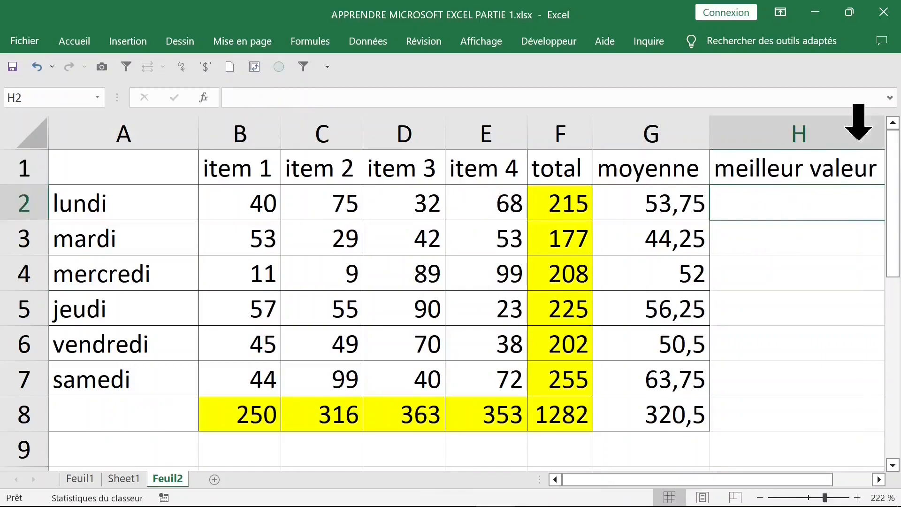
click(256, 211)
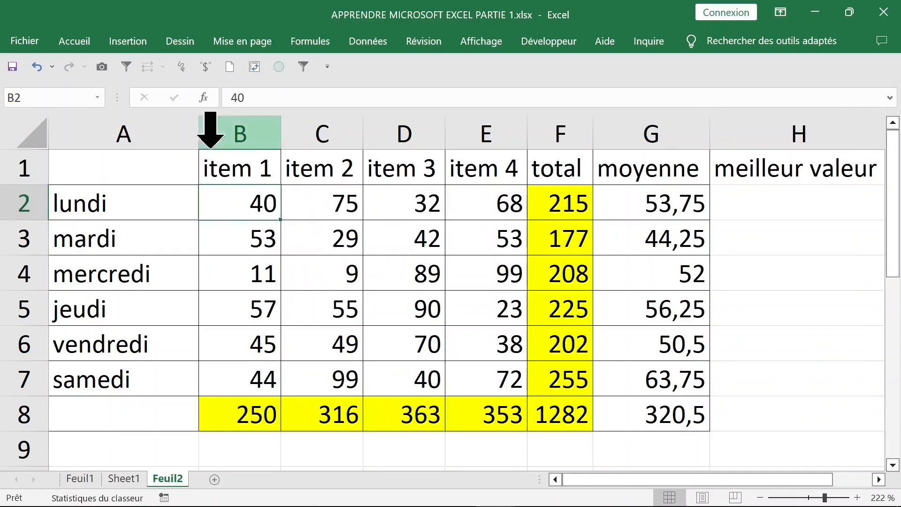
double_click(203, 117)
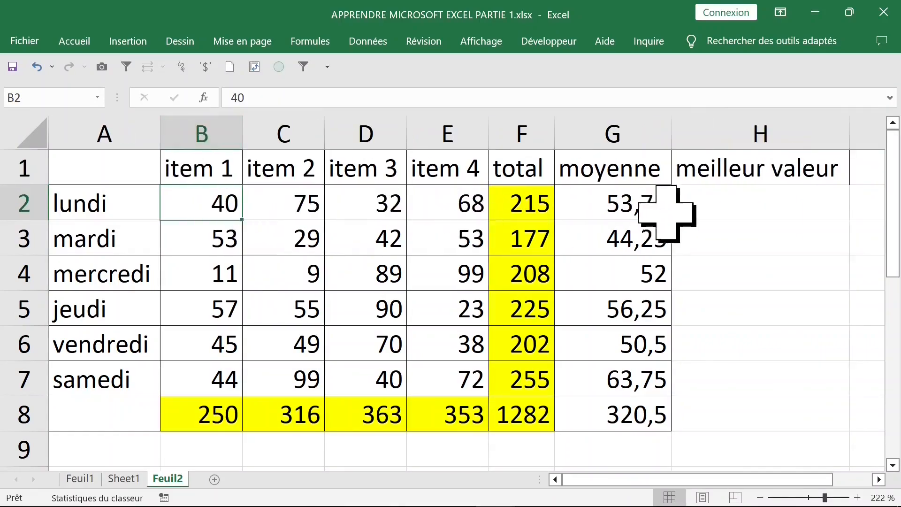
Enter =MAX(B2:E2) in cell H2 to get Monday's best value across the four items
click(694, 206)
drag(240, 207, 463, 205)
click(706, 206)
text(=maximal)
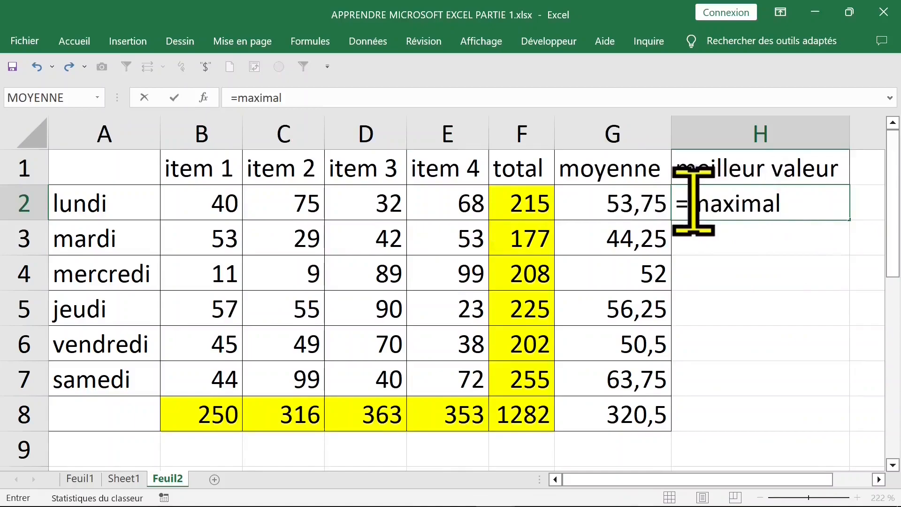
drag(693, 203, 814, 202)
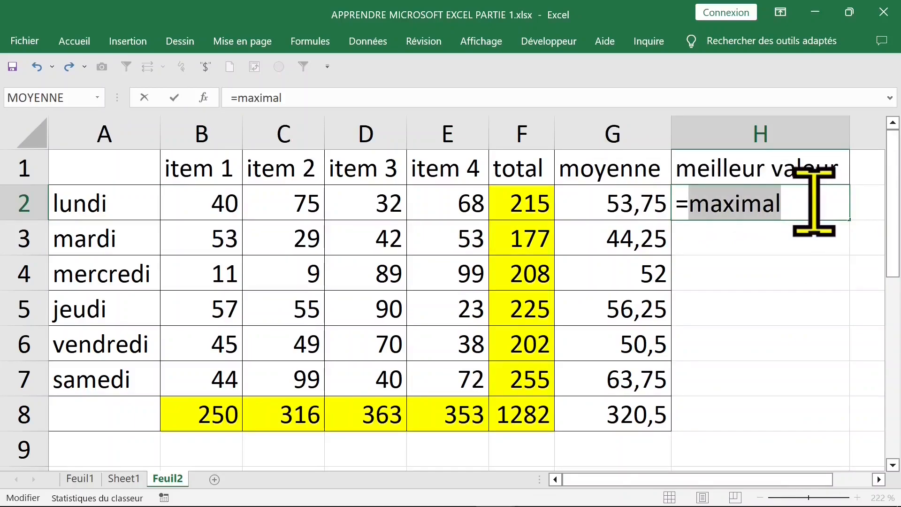
text(max)
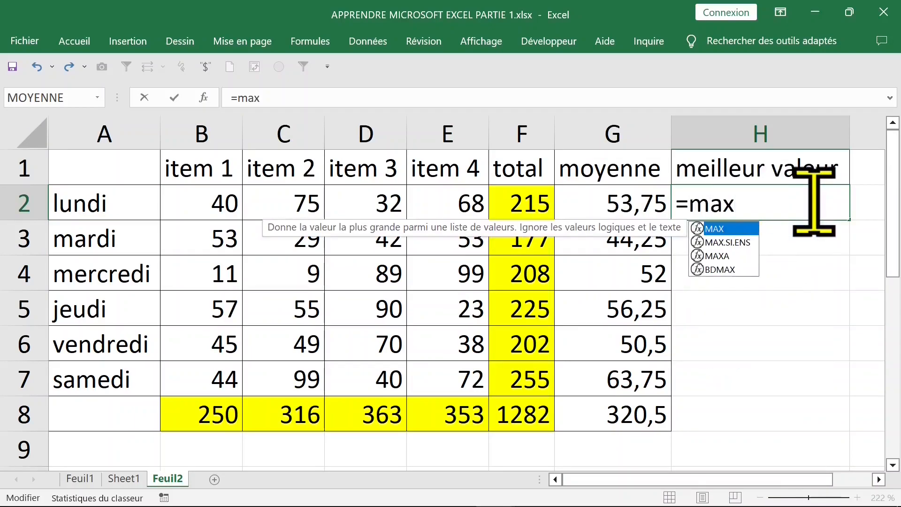
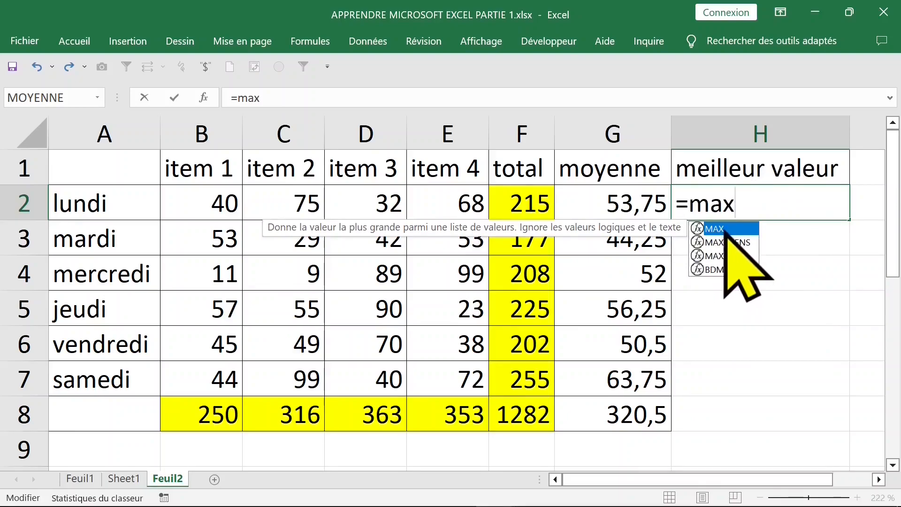
double_click(740, 229)
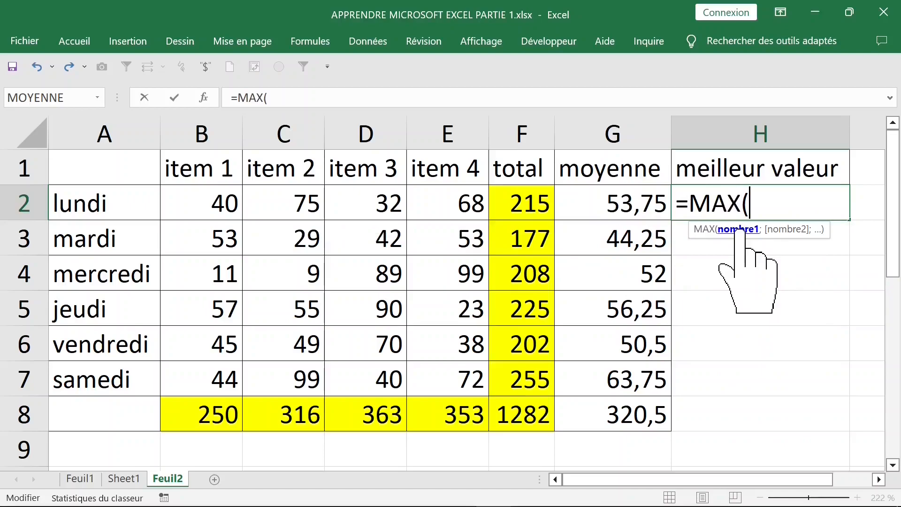
click(220, 203)
drag(220, 203, 434, 202)
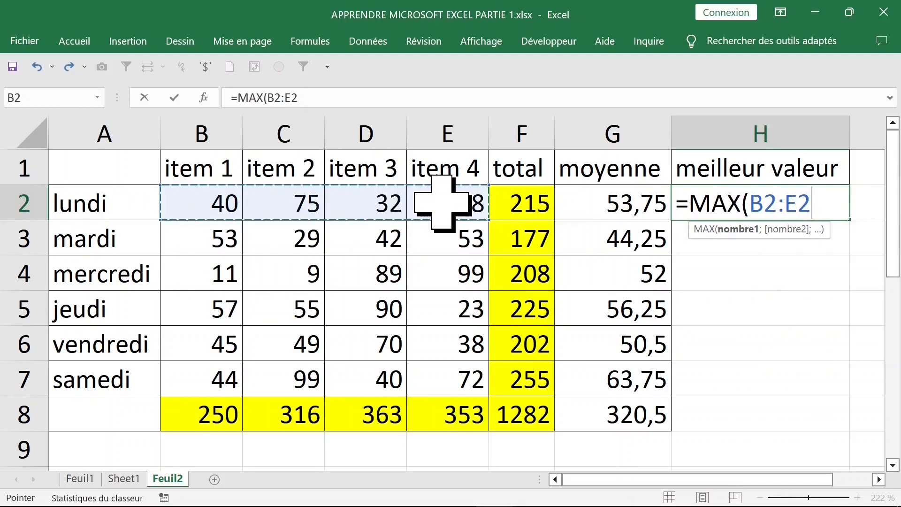
text())
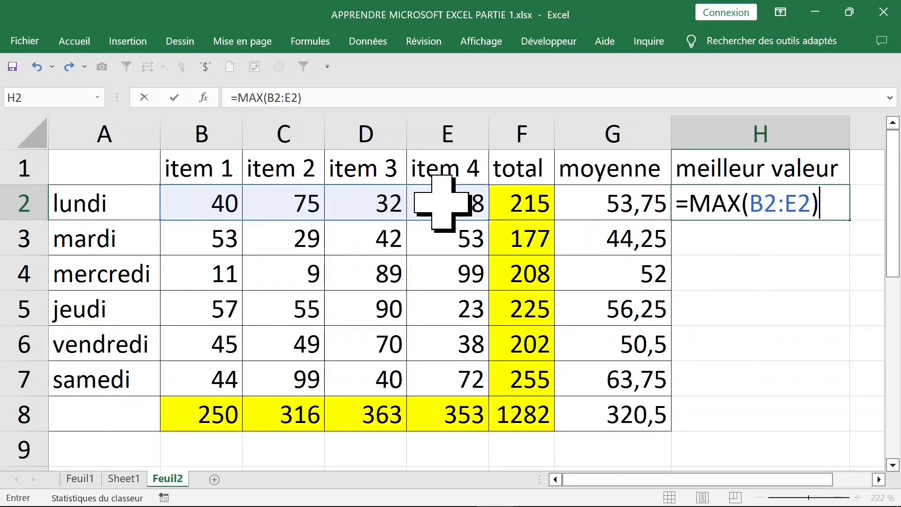
key(Return)
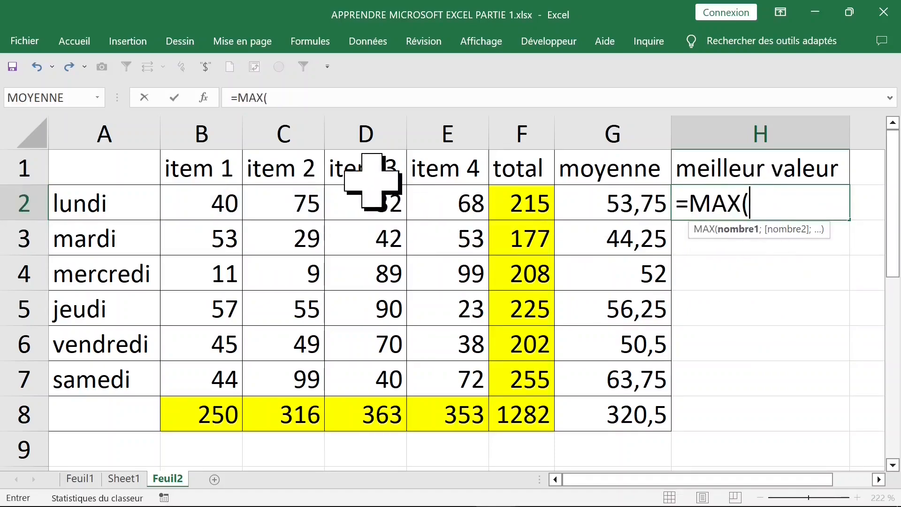
drag(181, 203, 439, 203)
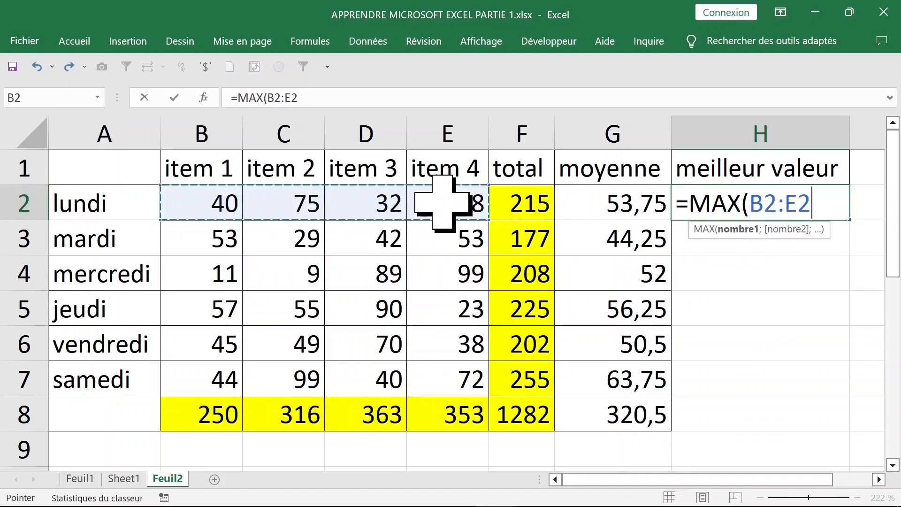
key(Return)
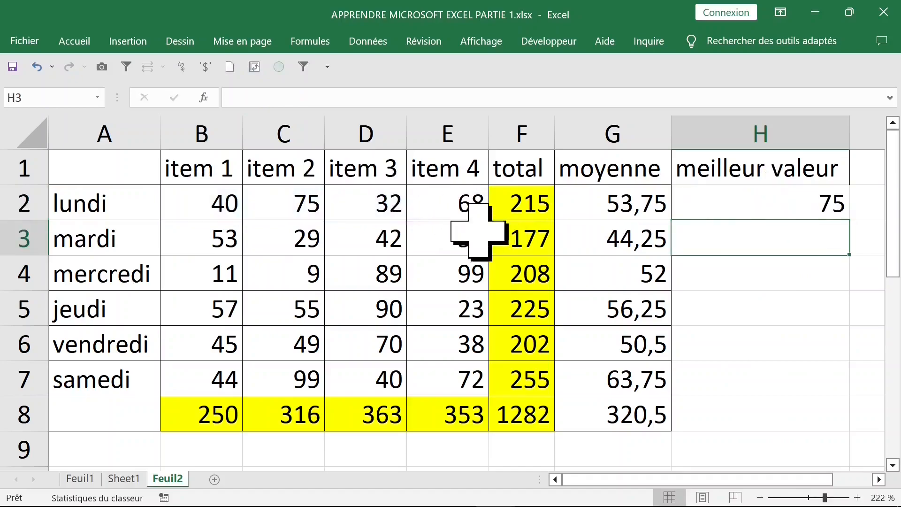
Fill the MAX formula from H2 down through H8, including the totals row
click(737, 206)
double_click(850, 221)
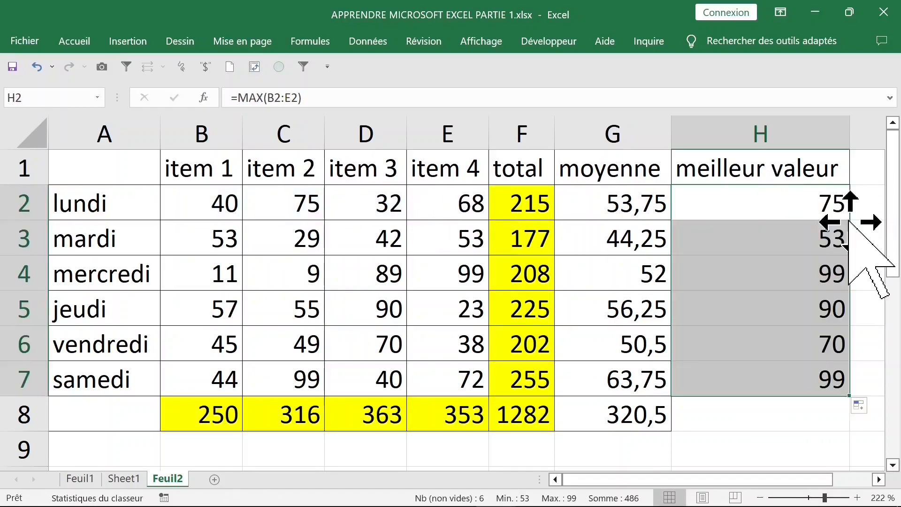
click(825, 393)
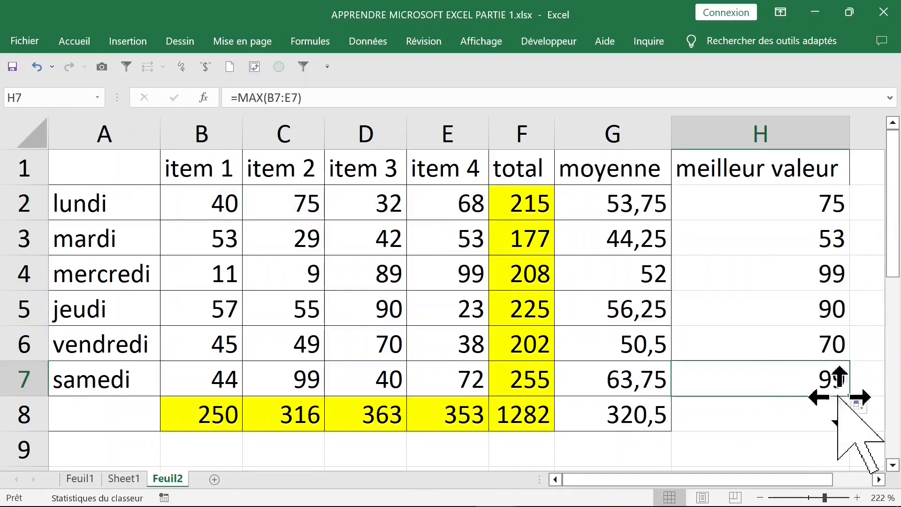
drag(849, 419, 811, 412)
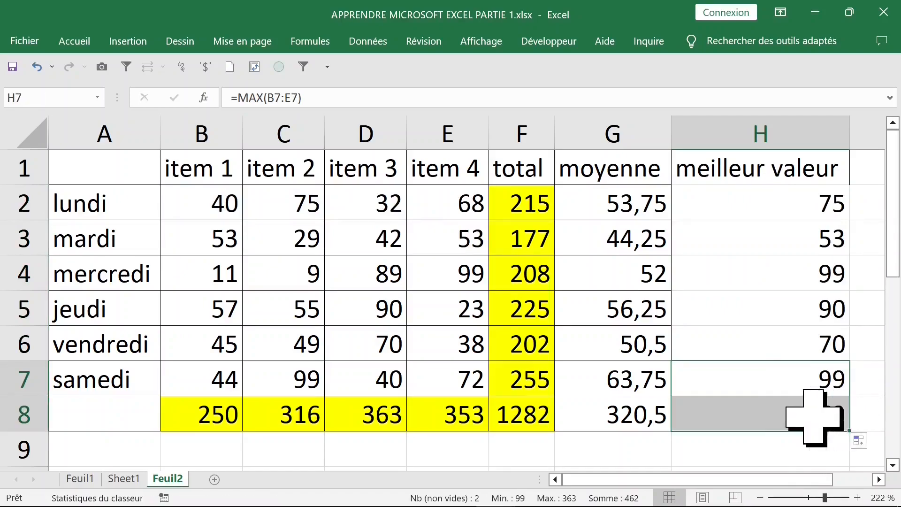
click(770, 417)
drag(231, 401, 427, 403)
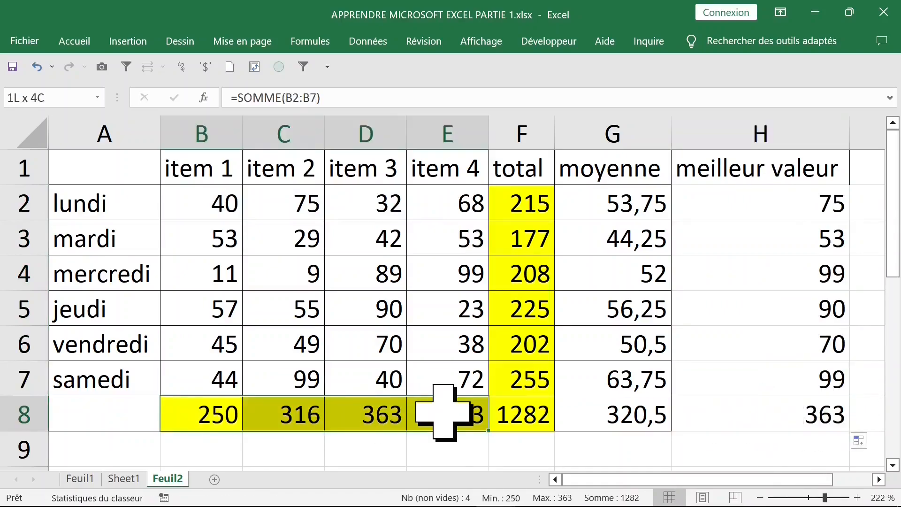
Enter the row label "totaux /item" in A8 and autofit column A to its contents
click(128, 419)
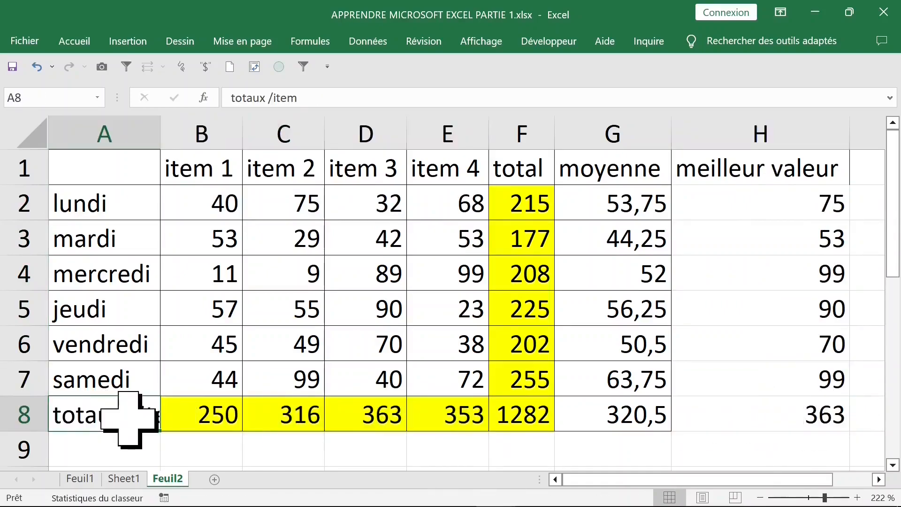
double_click(160, 134)
click(268, 202)
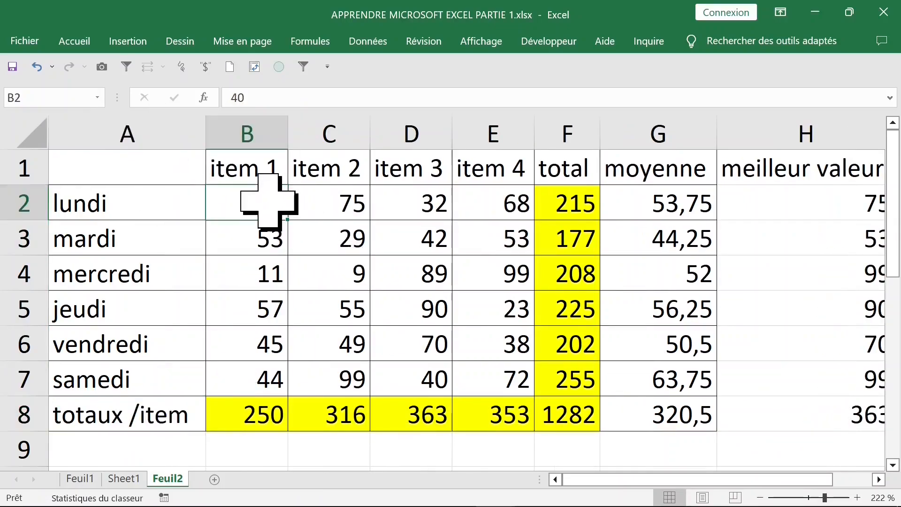
Apply all borders to the extended table range A1:H8
drag(151, 170, 804, 416)
click(74, 41)
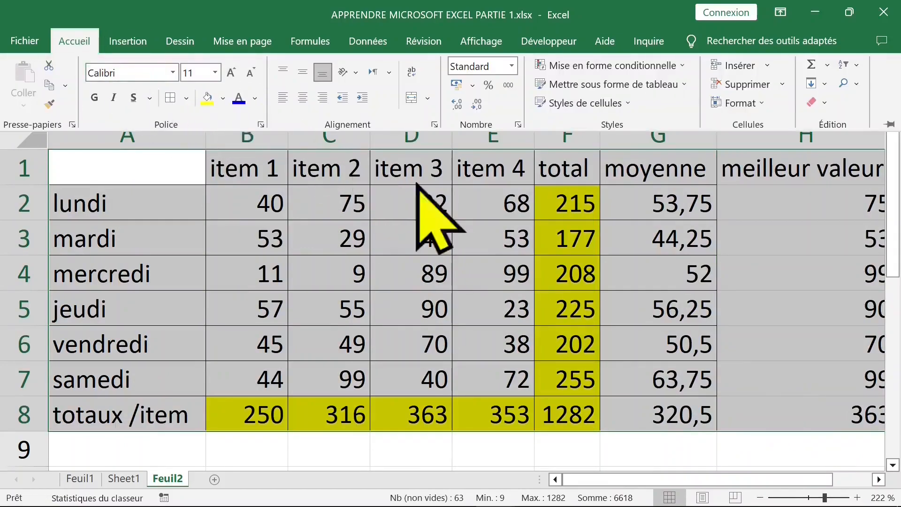
click(818, 497)
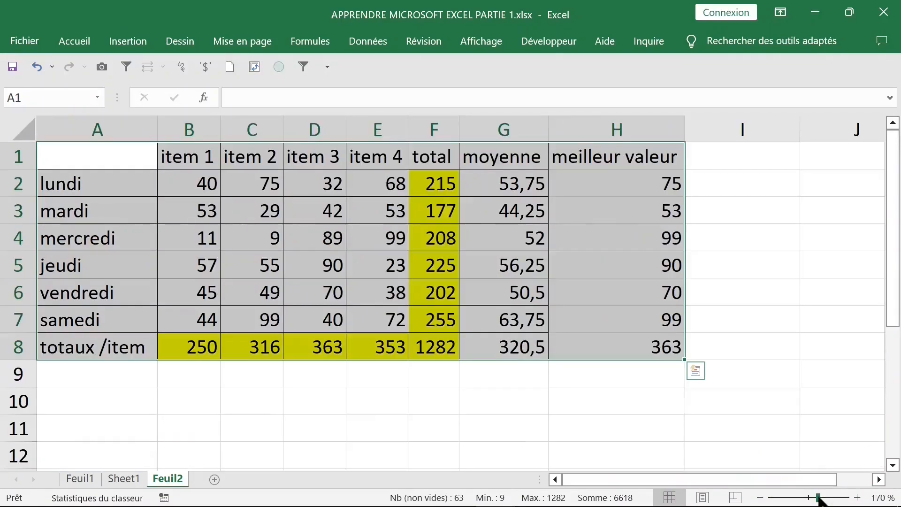
Fill the "meilleur valeur" column H1:H8 with the lightest green theme colour
click(587, 294)
drag(606, 157, 605, 343)
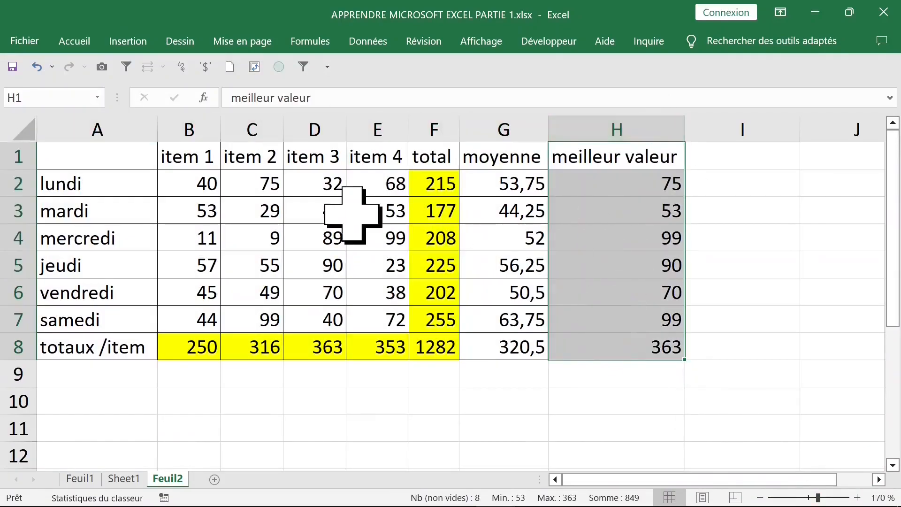
click(79, 41)
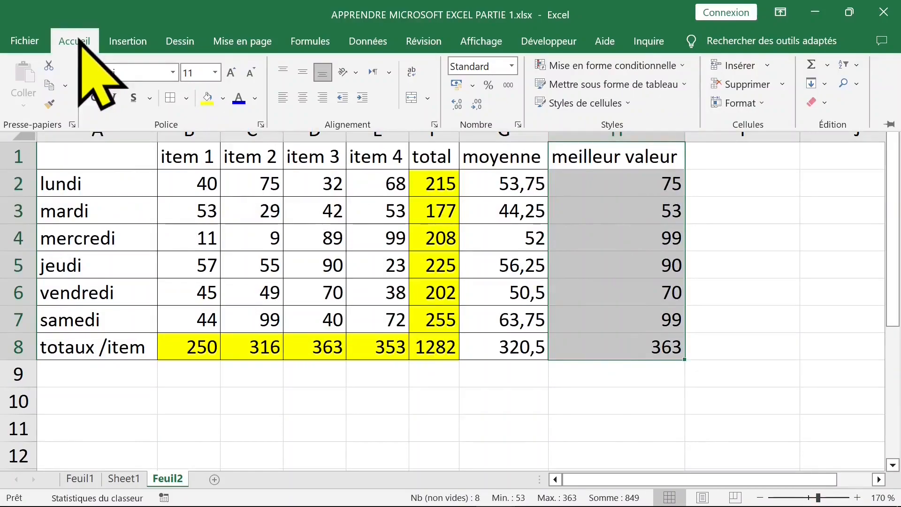
click(223, 98)
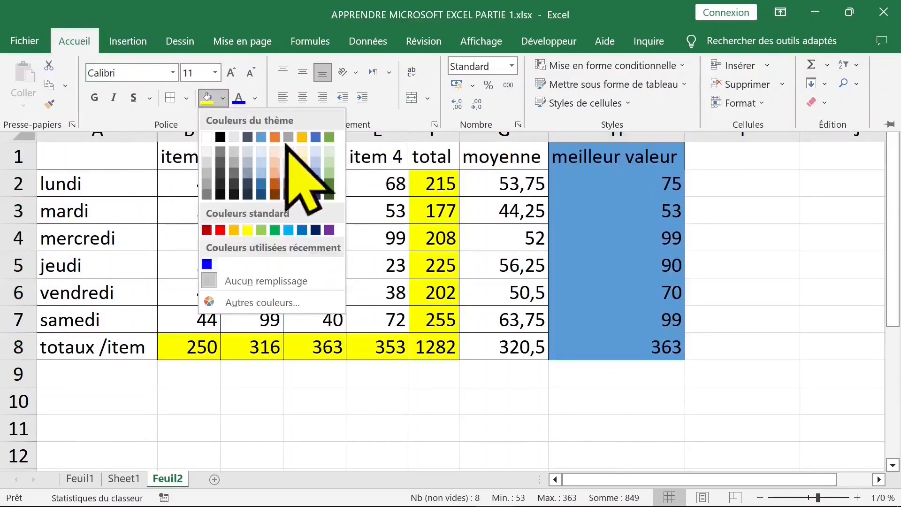
click(329, 151)
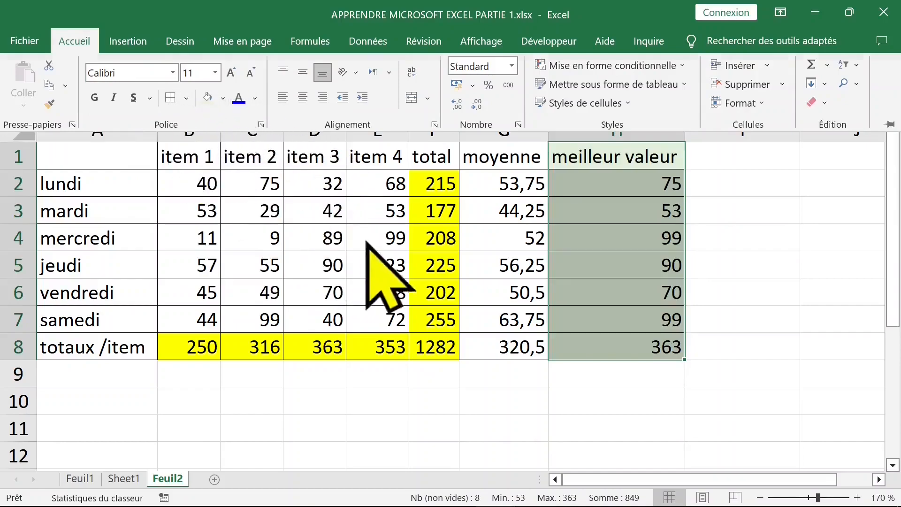
click(108, 157)
drag(141, 173, 628, 359)
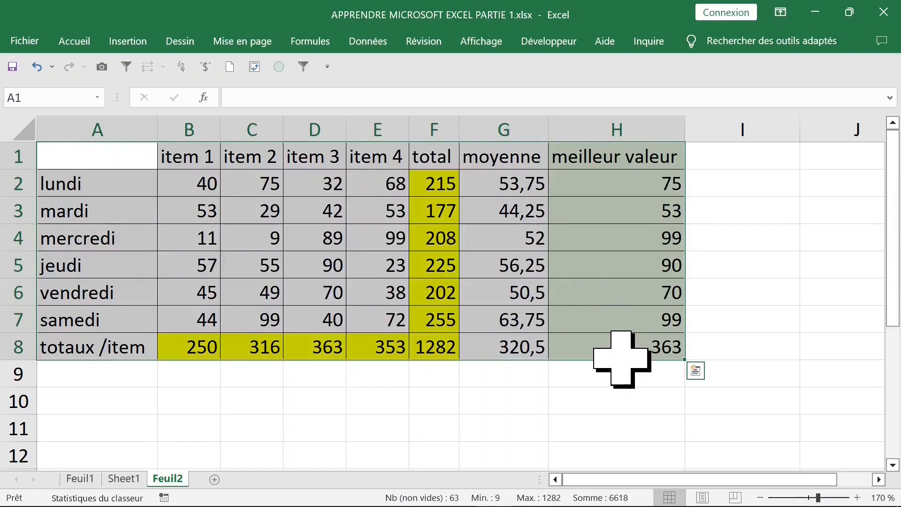
click(544, 366)
click(793, 163)
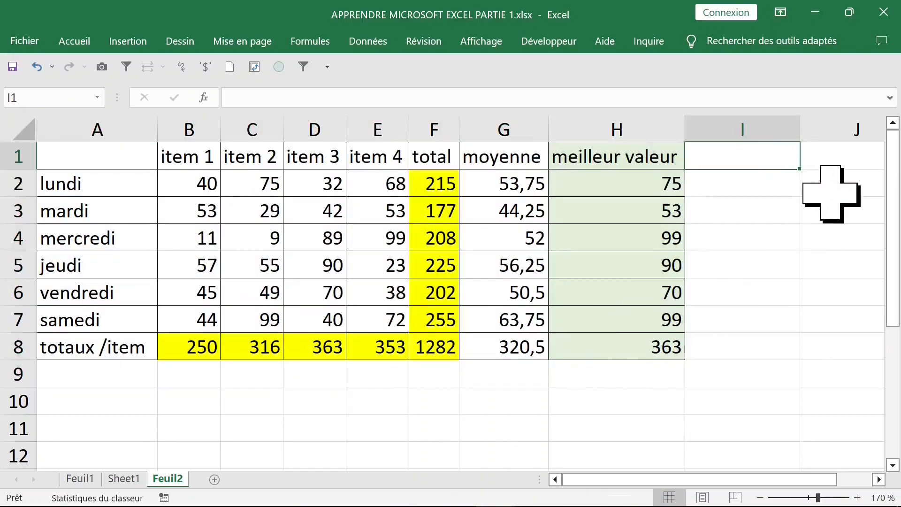
key(Escape)
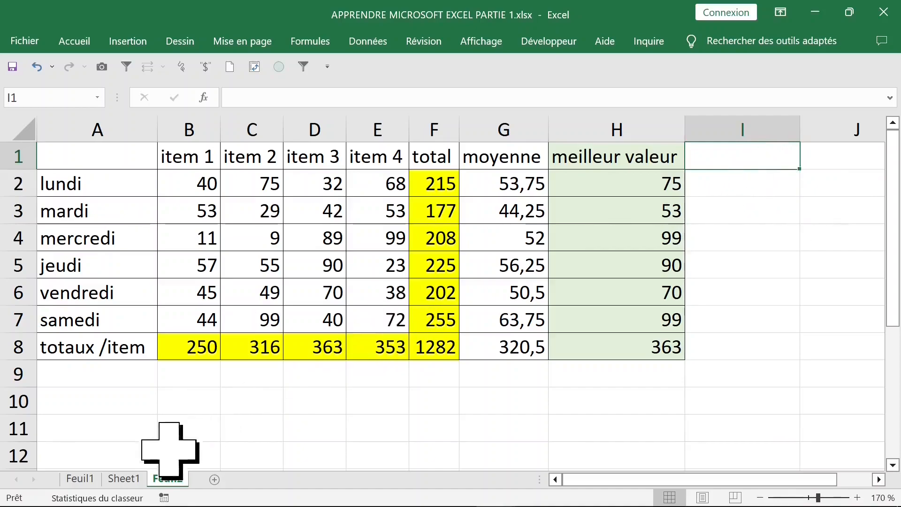
Create a copy of sheet Feuil2 in the same workbook, placed before Feuil1
right_click(165, 479)
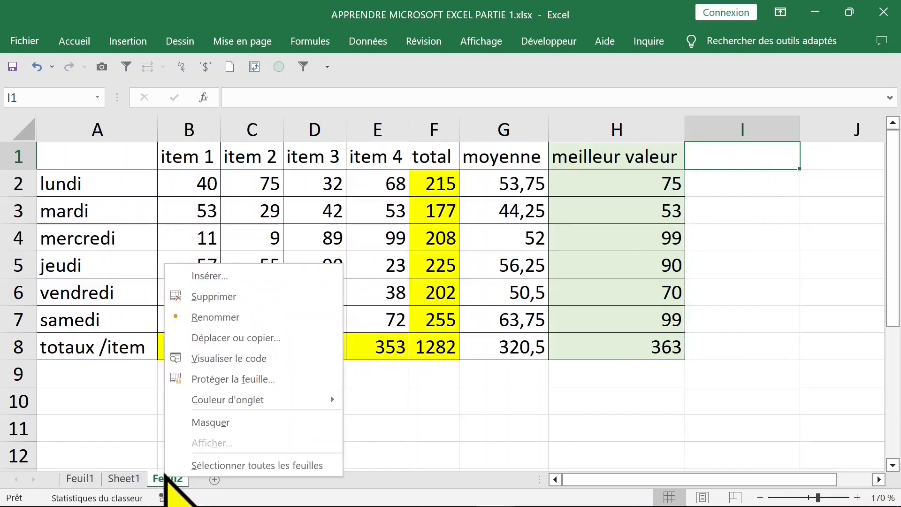
click(229, 338)
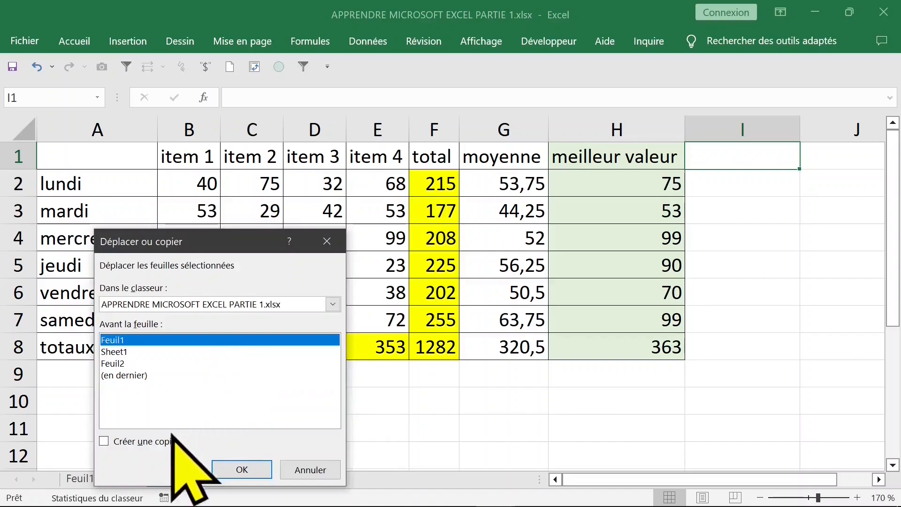
click(149, 444)
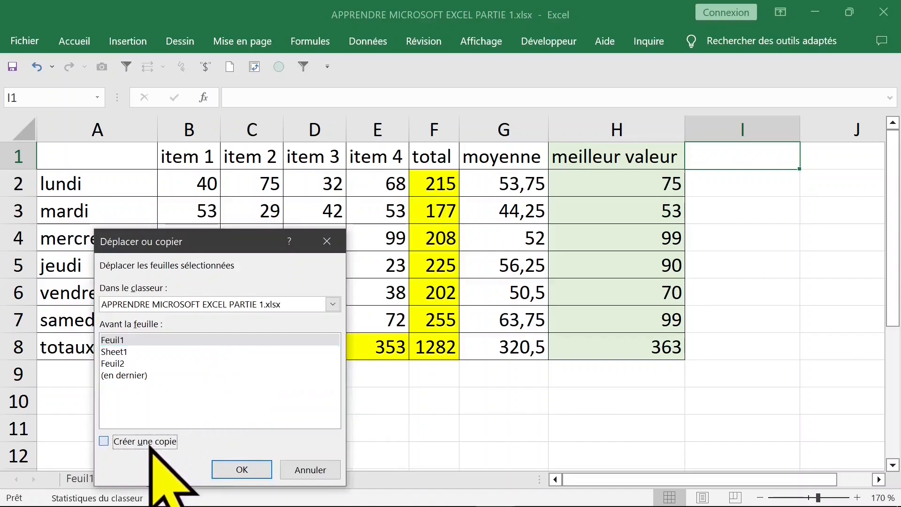
click(246, 304)
click(246, 304)
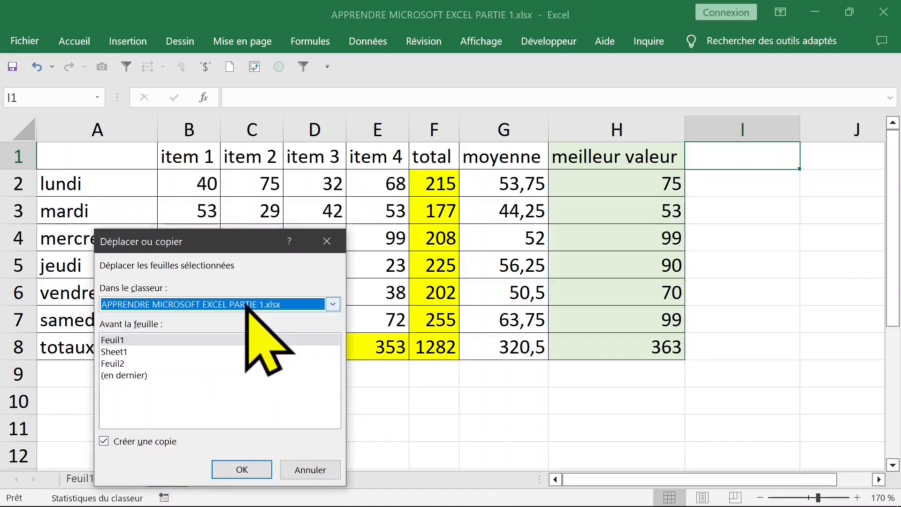
click(246, 467)
Rename the copied sheet "tableau modele"
double_click(95, 479)
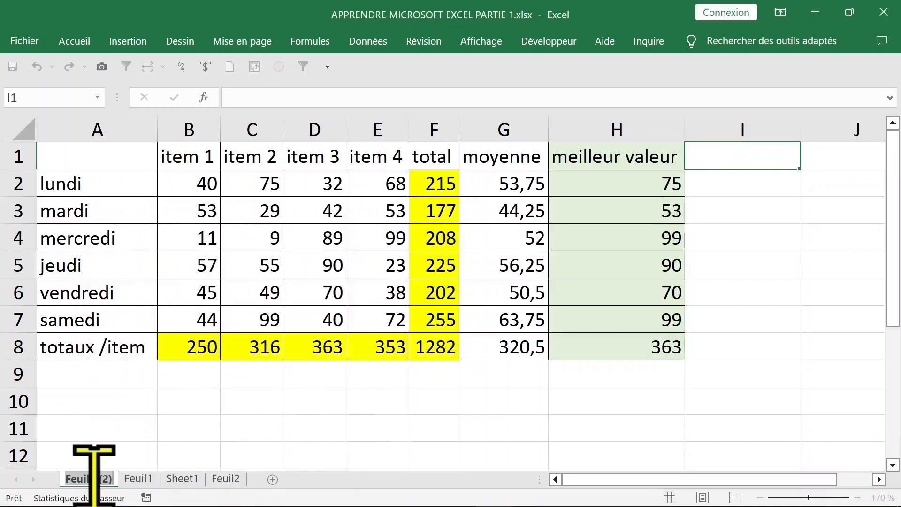
text(tableau modele)
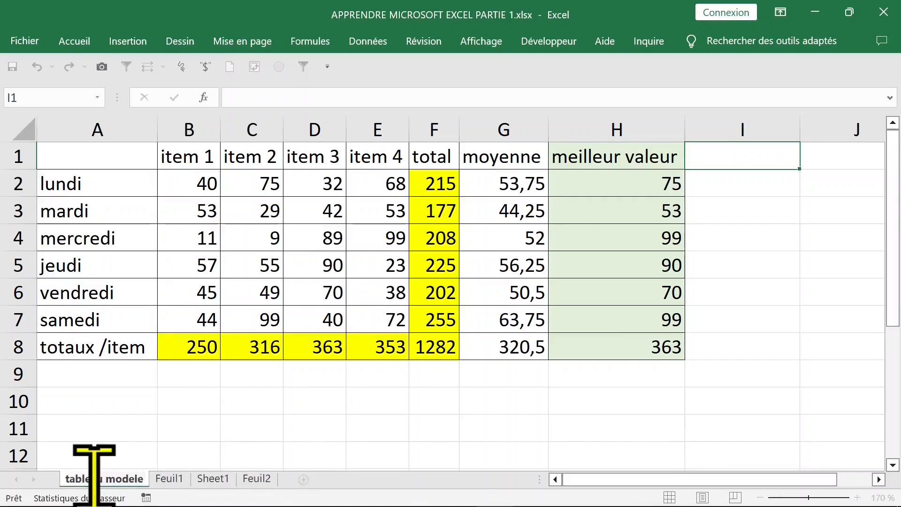
click(320, 430)
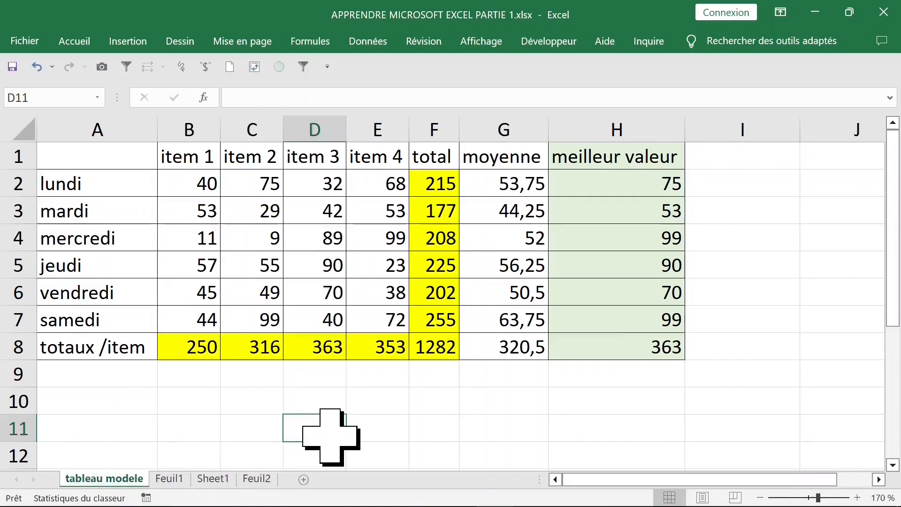
Clear the item values in B2:E7 of the copied table, keeping the formulas
drag(187, 181, 366, 312)
key(Delete)
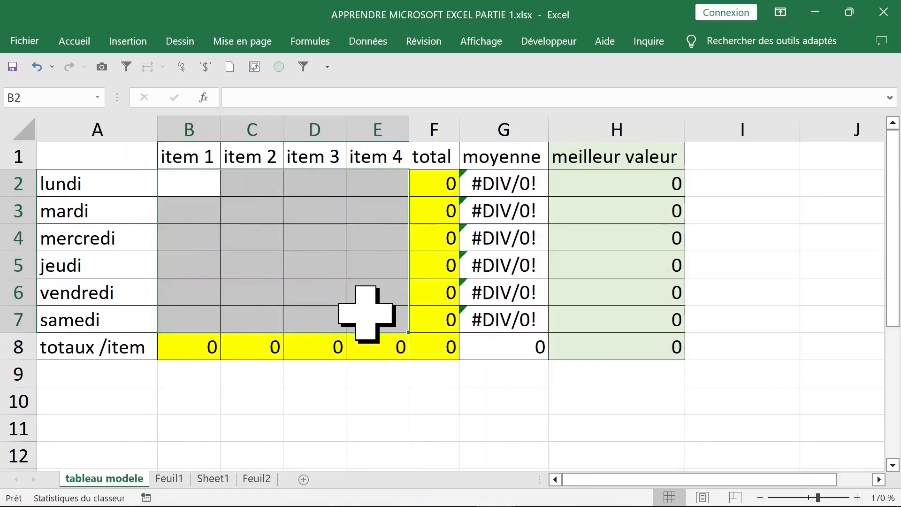
click(503, 428)
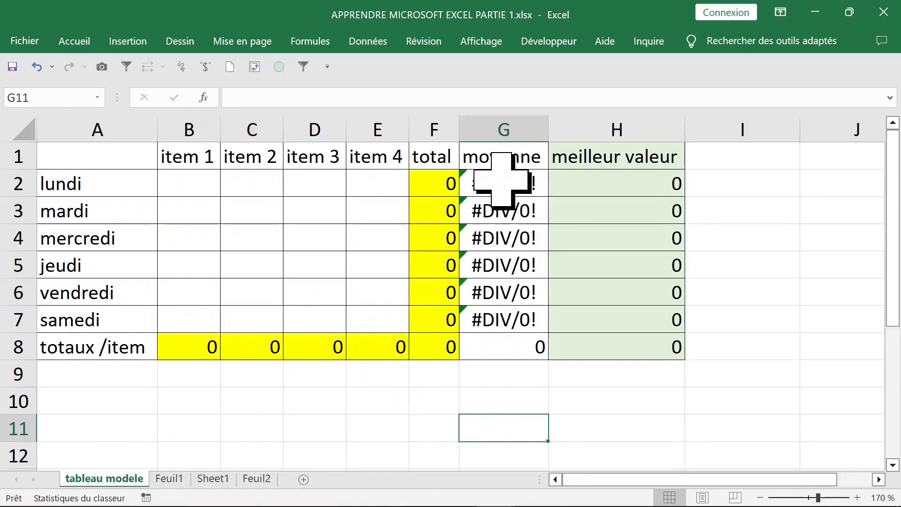
Enter 10, 51, 14, 17, 22 and 33 in the item 1 column, B2:B7
click(197, 183)
text(10)
key(Return)
text(51 14 17 22 33)
click(254, 233)
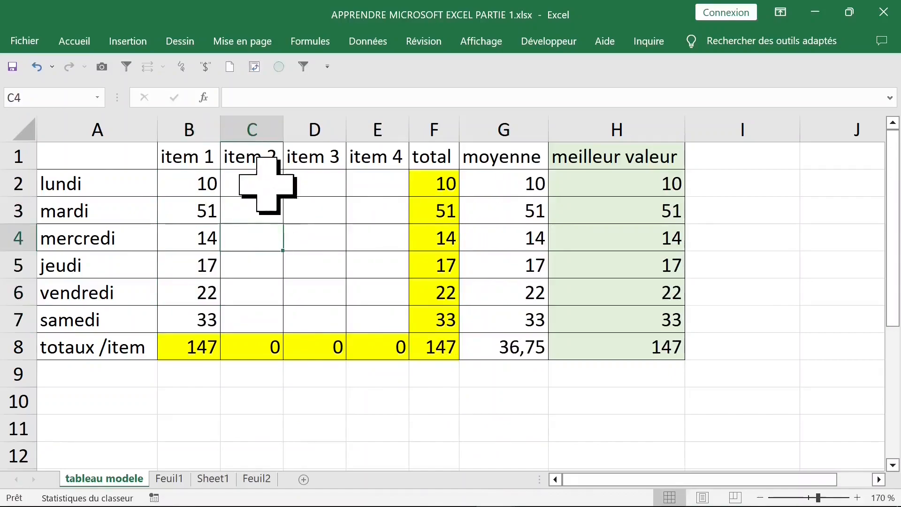
Enter 20, 25 and 11 in C2:E2, and 25, 44, 77, 88 and 22 in C3:C7
click(611, 188)
click(473, 178)
drag(251, 185, 372, 317)
click(245, 178)
text(20	25	11 25 44 77 88 22)
Enter 25, 45, 65, 66, 100 in D3:D7 and 120, 160, 170, 188, 140 in E3:E7
click(334, 208)
text(25 45 65 66 100)
click(381, 214)
text(120 160 170 188 140)
click(493, 260)
drag(195, 190, 373, 319)
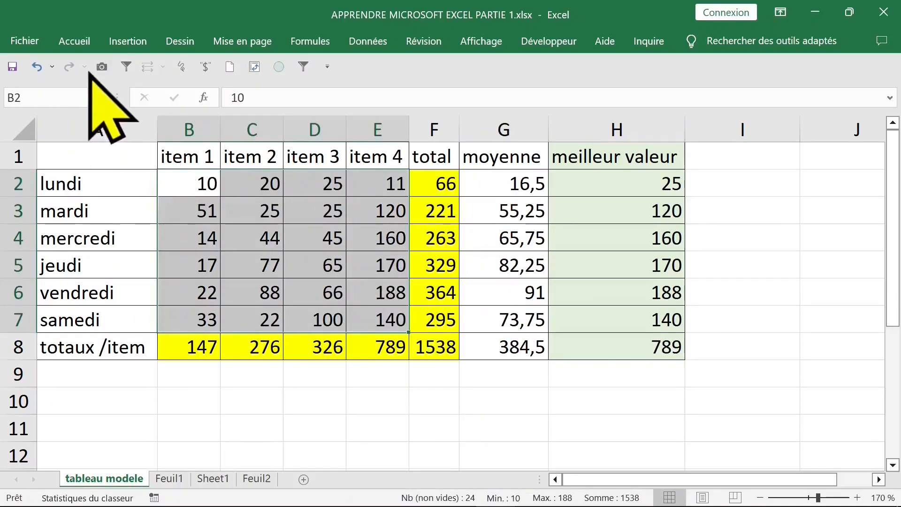
click(31, 42)
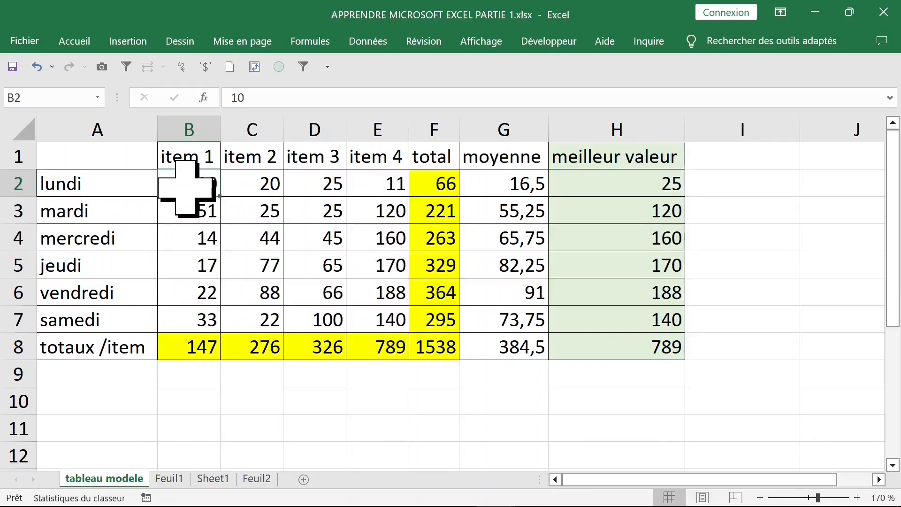
drag(188, 185, 384, 186)
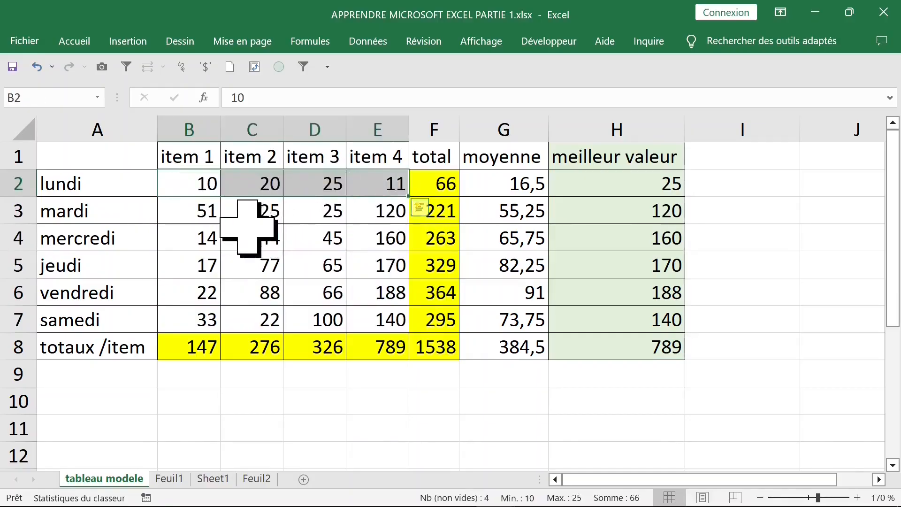
Clear the mardi values in B3:E3 and open the MOYENNE formula in G3 for editing
drag(212, 214, 371, 214)
key(Delete)
click(523, 212)
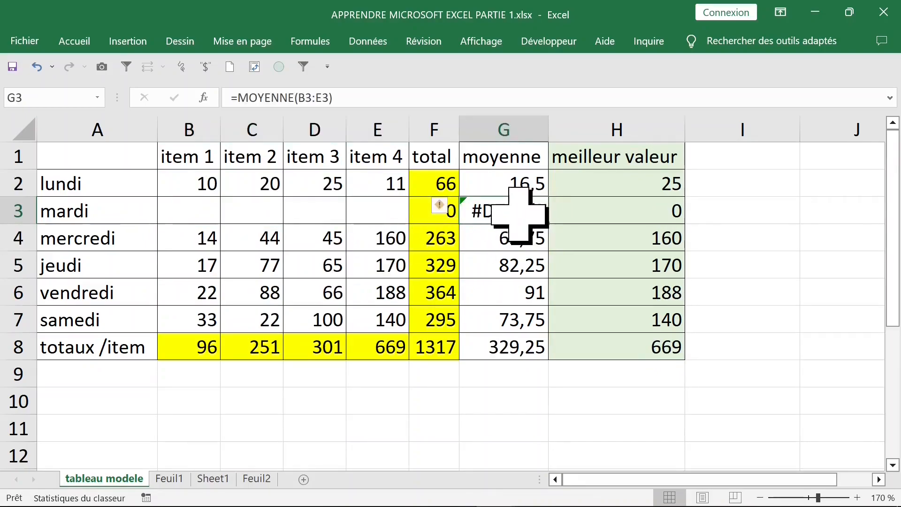
click(241, 98)
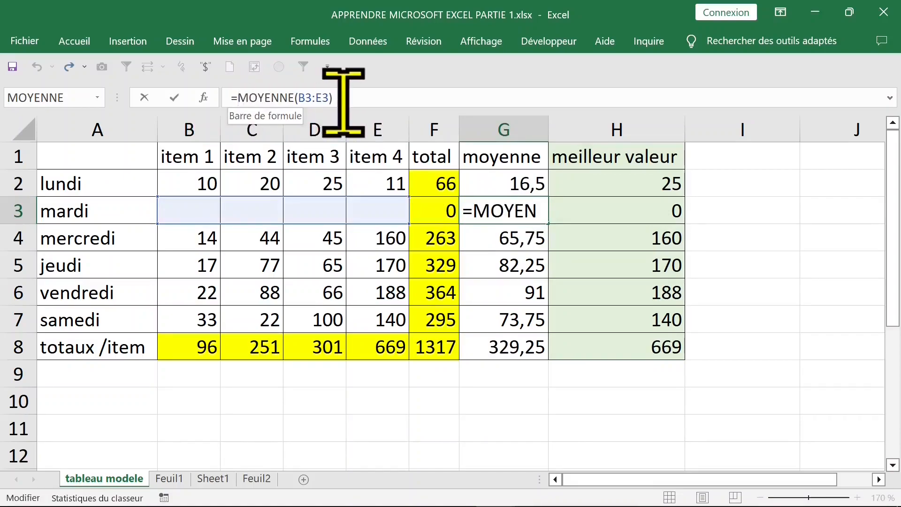
Wrap G3's average in an error check so the formula reads =SIERREUR(MOYENNE(B3:E3);"")
text(SIERREUR()
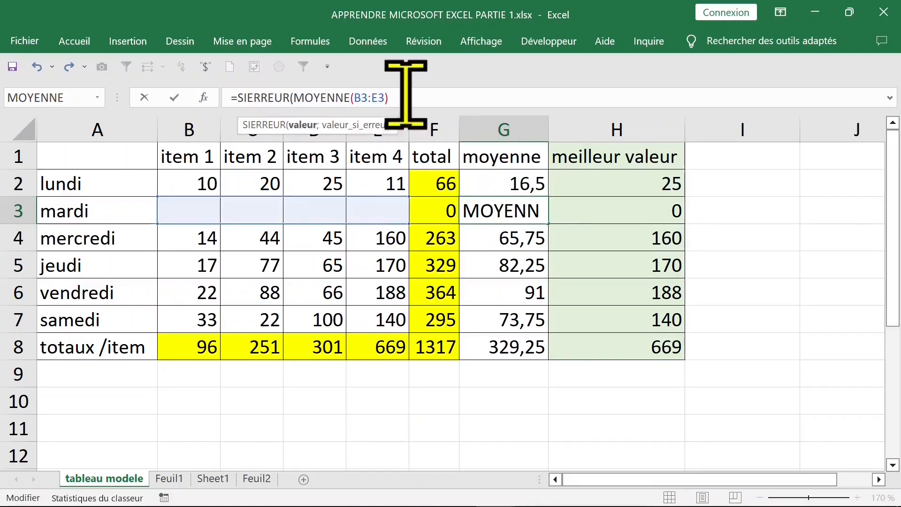
click(440, 94)
text(;)
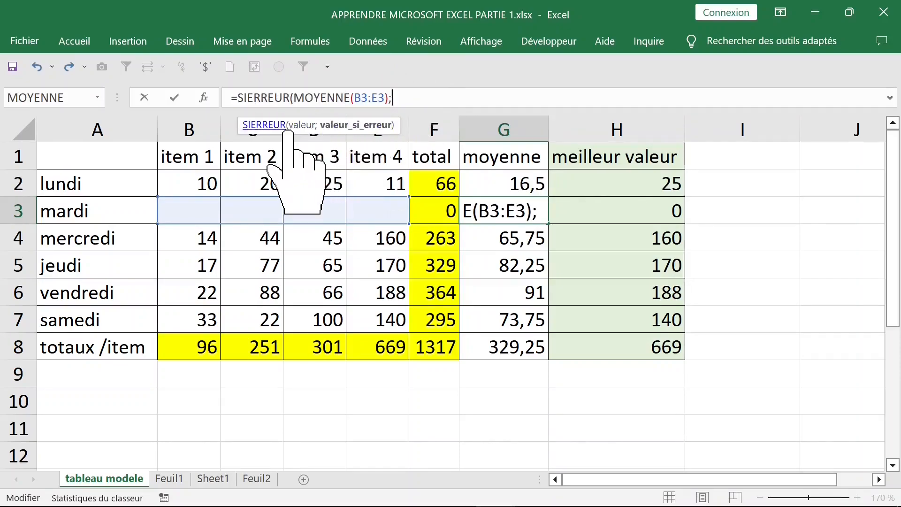
text("")
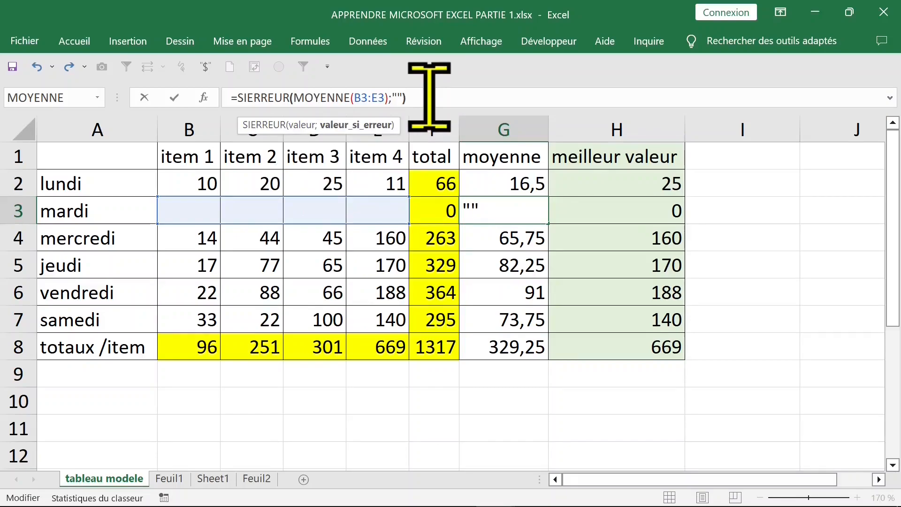
text())
key(ctrl+Return)
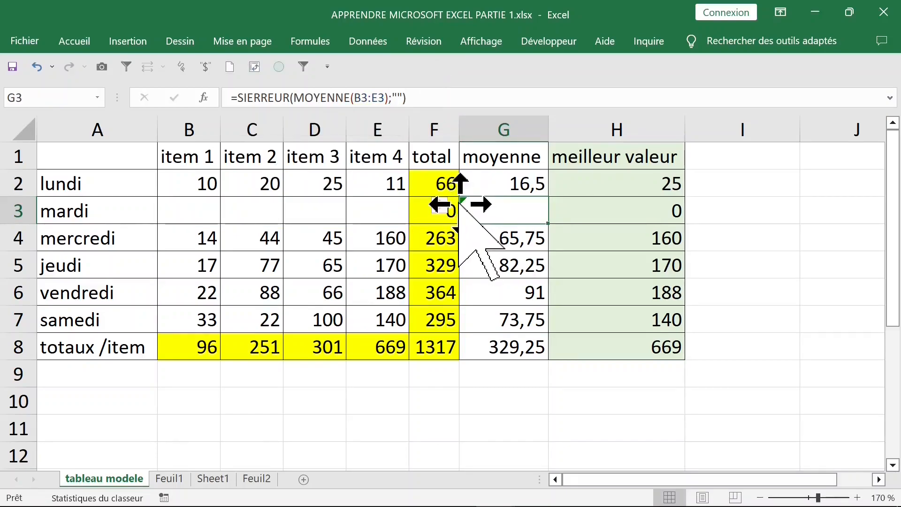
click(450, 206)
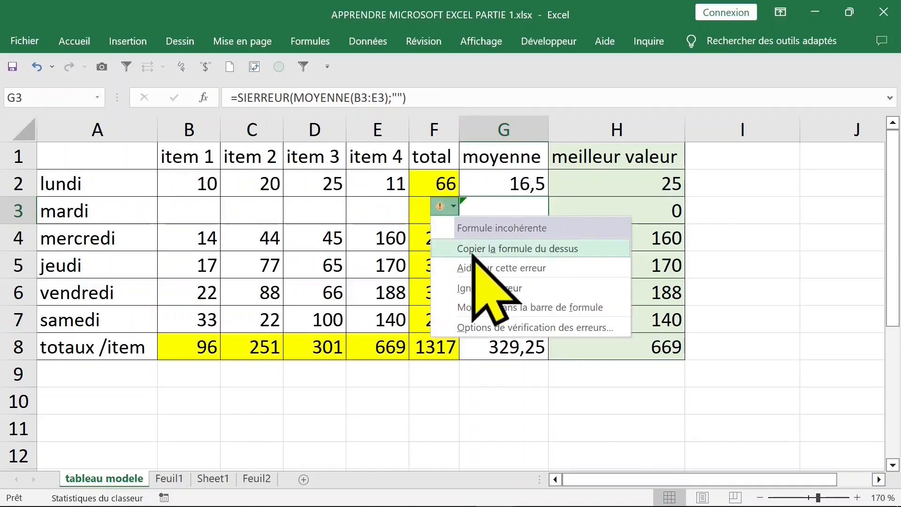
click(472, 251)
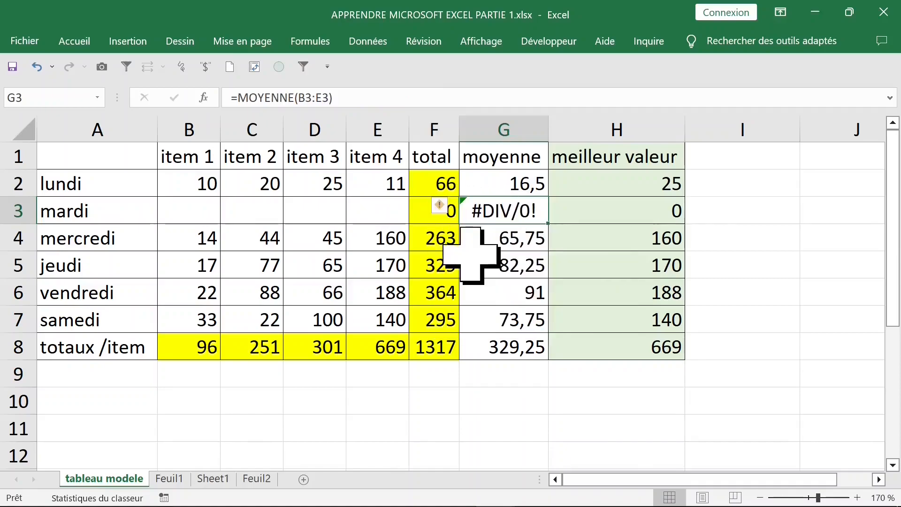
click(37, 67)
Copy G3's SIERREUR formula to G2 and G4:G8 in the moyenne column
key(ctrl+c)
click(518, 181)
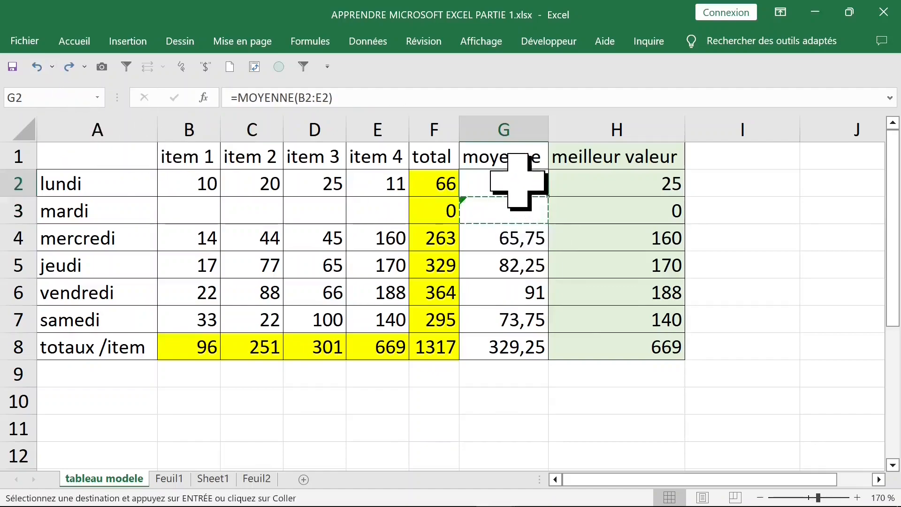
key(ctrl+v)
drag(505, 232, 499, 348)
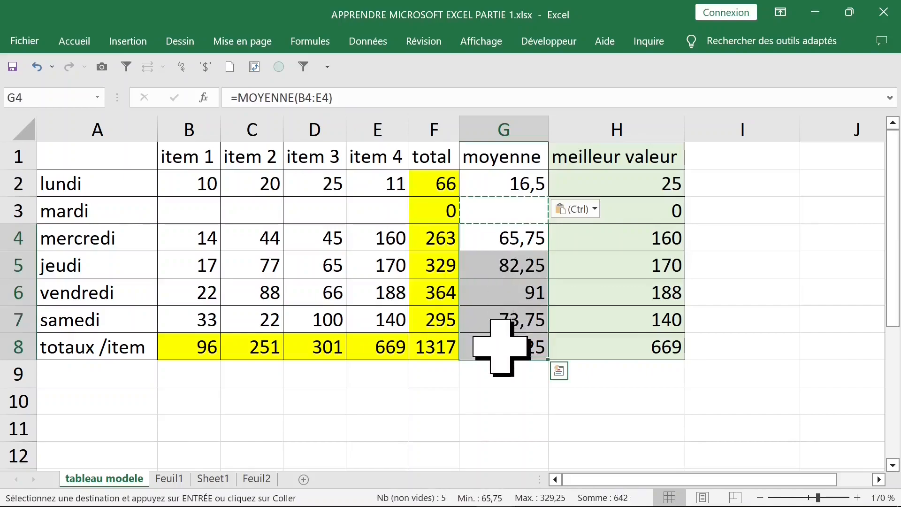
key(ctrl+v)
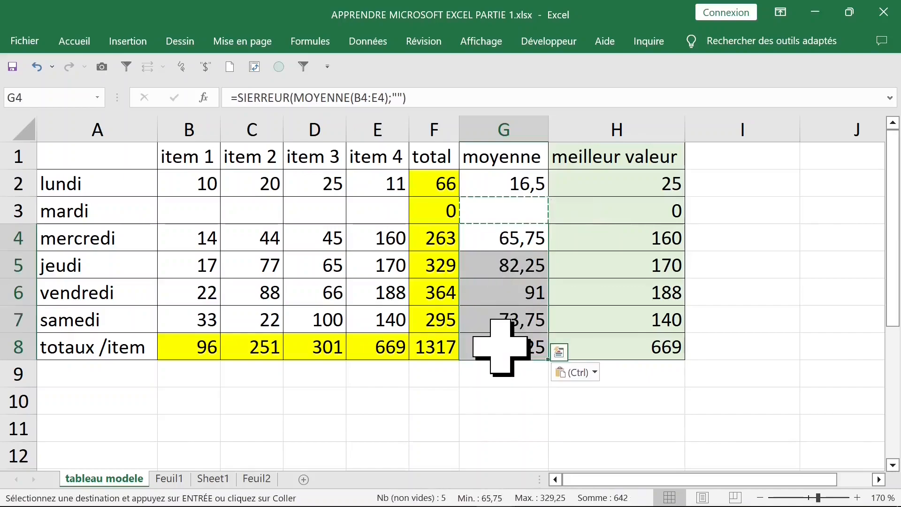
click(561, 322)
click(521, 214)
click(443, 212)
click(635, 211)
Change the mardi total in F3 to =SI(SOMME(B3:E3)=0;"";SOMME(B3:E3))
click(437, 213)
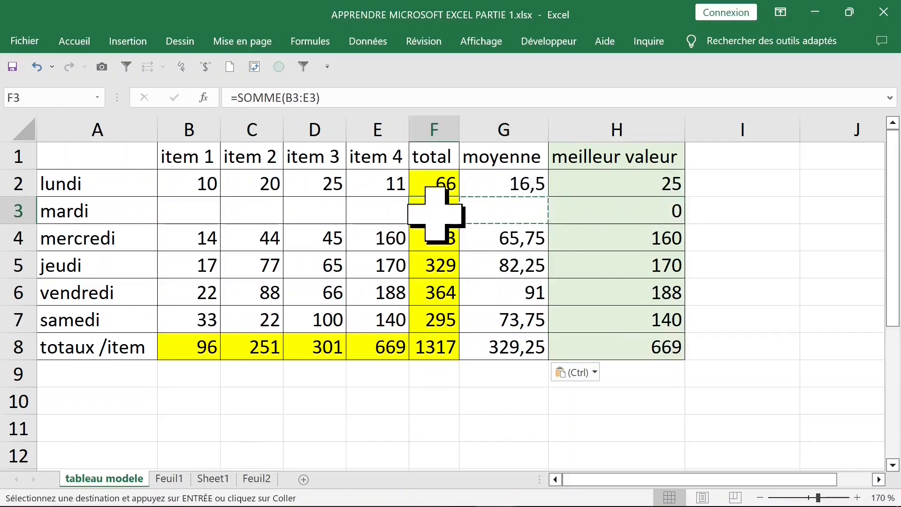
click(238, 94)
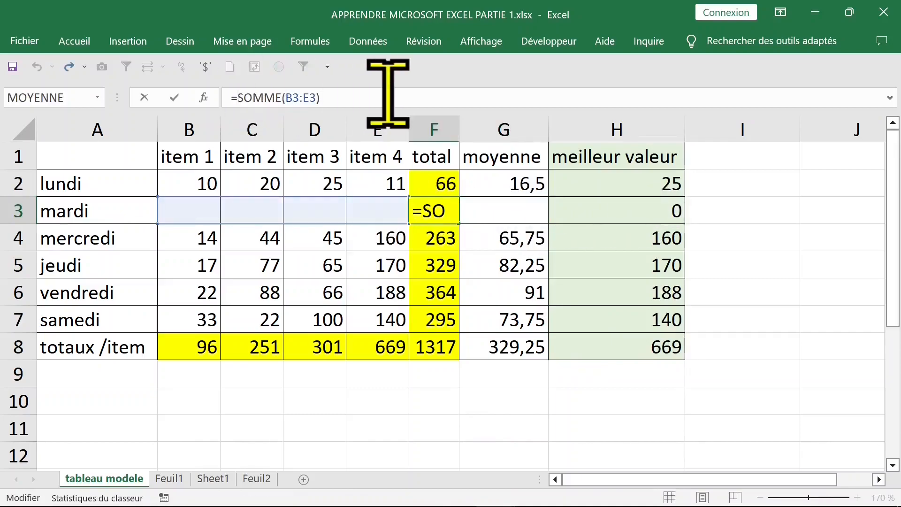
text(SI()
click(375, 98)
text(=)
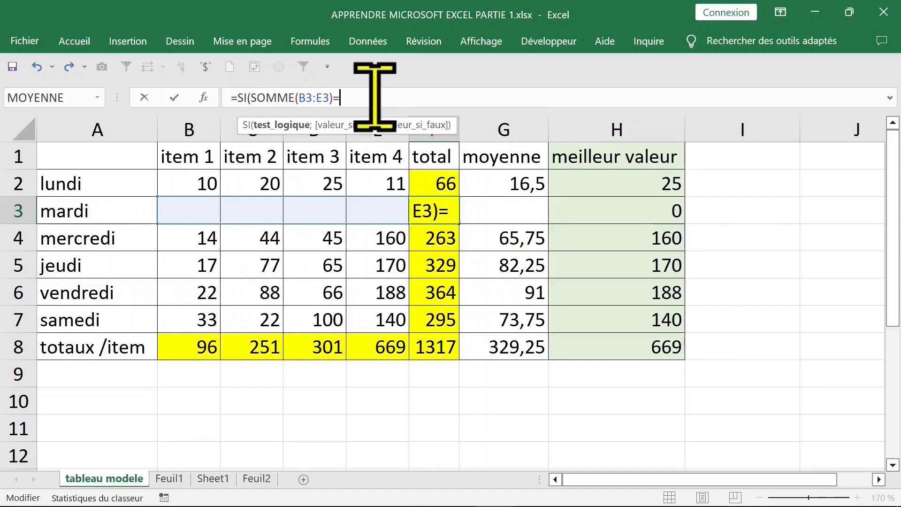
text(0;"";SOMME()
drag(188, 210, 375, 211)
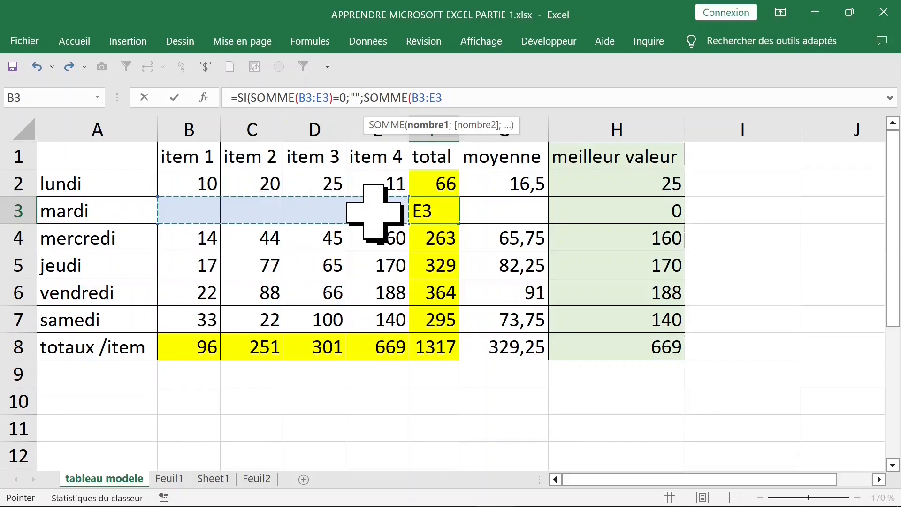
text())
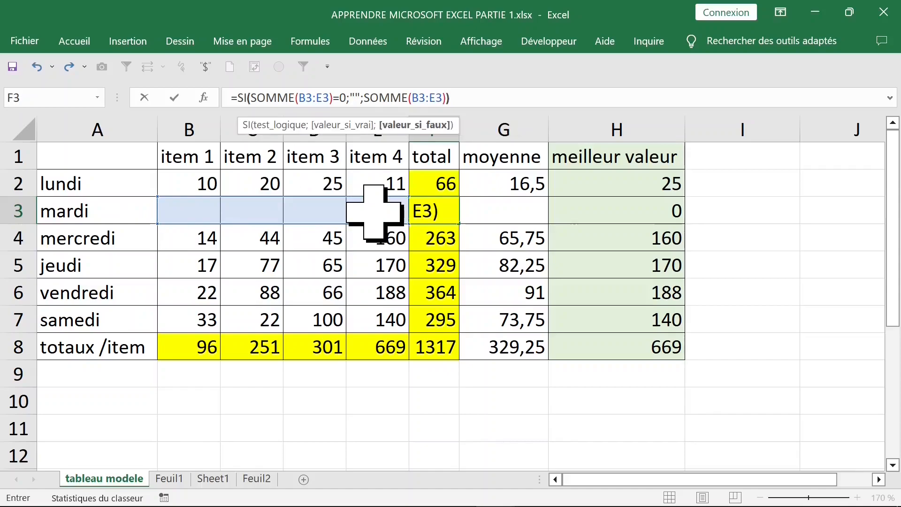
text())
key(ctrl+Return)
Copy F3's conditional sum formula to F2 and F4:F8 in the total column
key(ctrl+c)
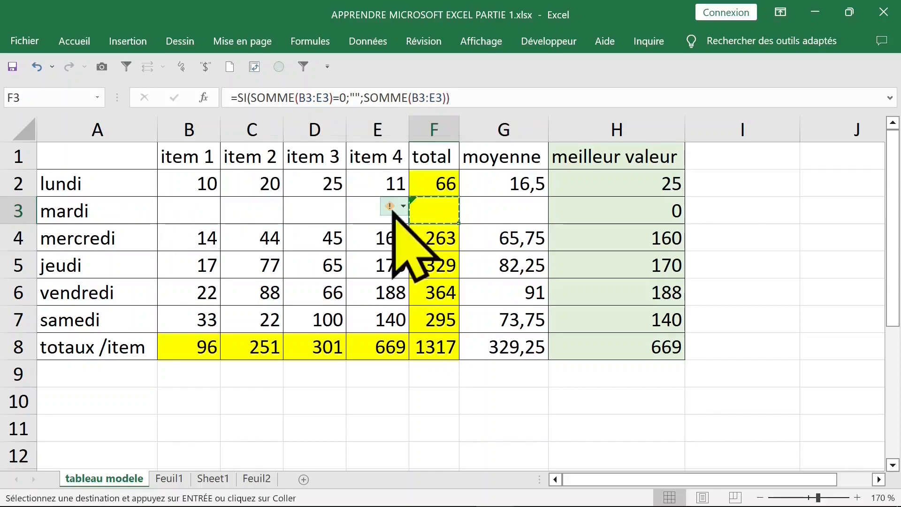
click(432, 186)
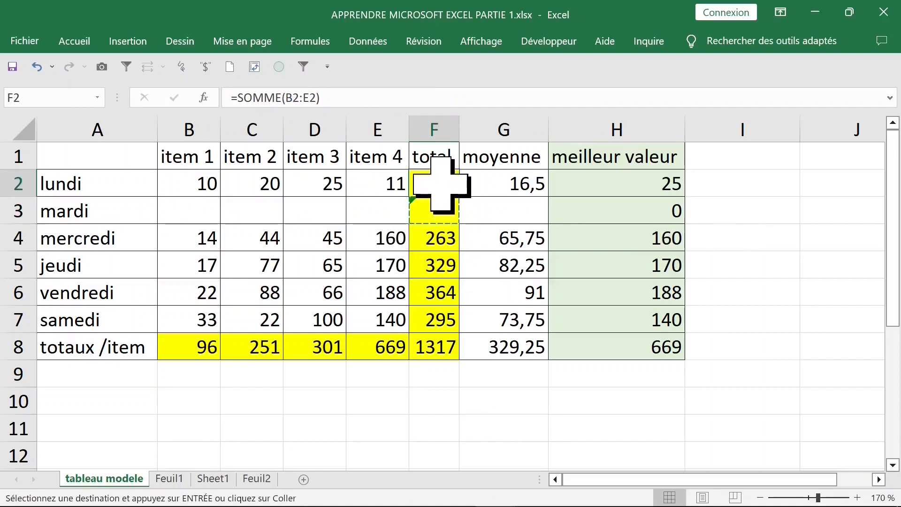
key(ctrl+v)
drag(434, 238, 439, 347)
key(Return)
Clear the lundi values in B2:E2 and check the row's total and moyenne cells
drag(188, 183, 382, 182)
key(Delete)
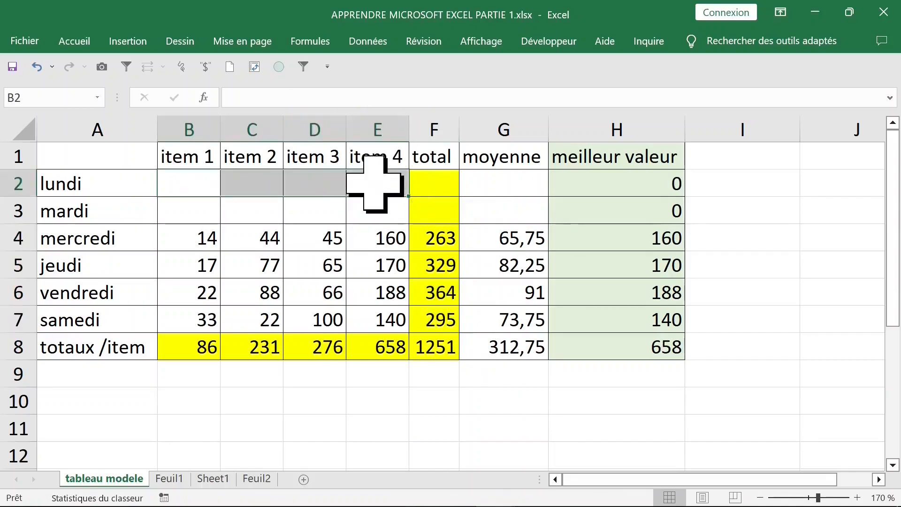
click(489, 186)
click(438, 188)
click(498, 189)
click(421, 189)
click(516, 190)
Change H2 to =SI(MAX(B2:E2)=0;"";MAX(B2:E2)) and fill the formula down to H8
click(599, 193)
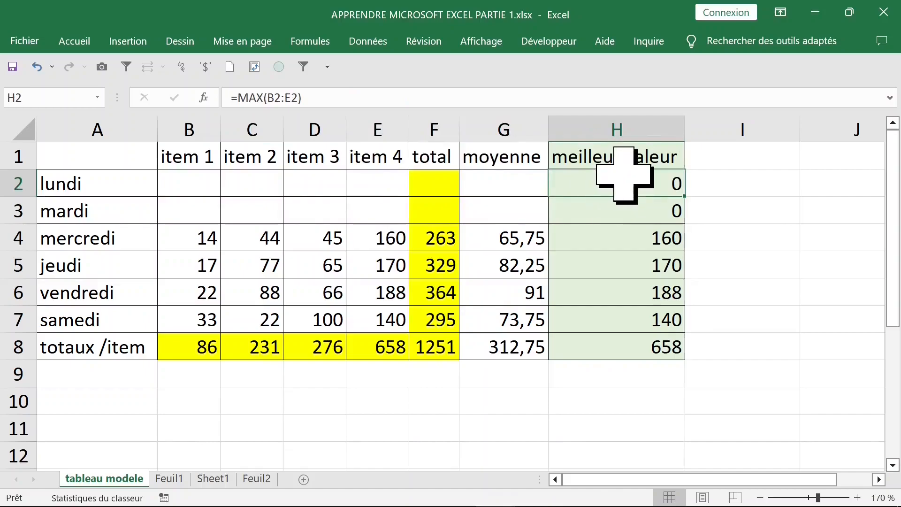
click(237, 98)
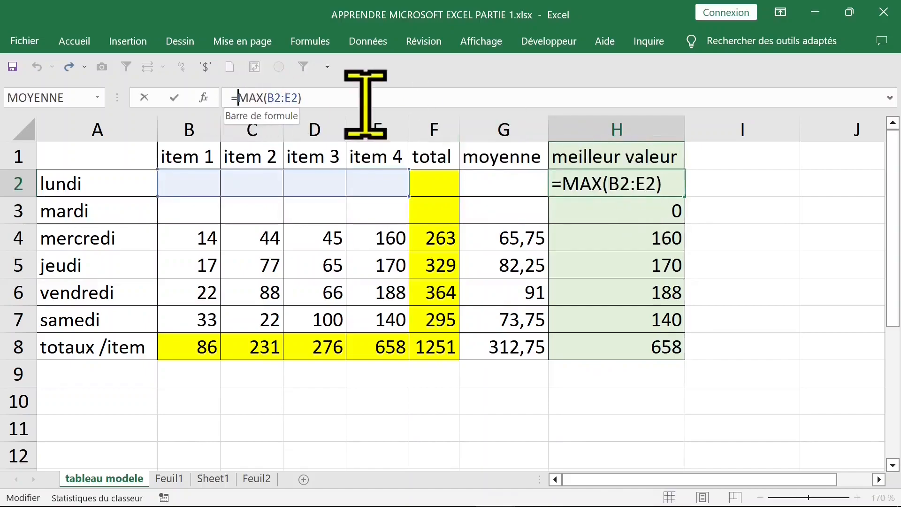
text(SI()
key(End)
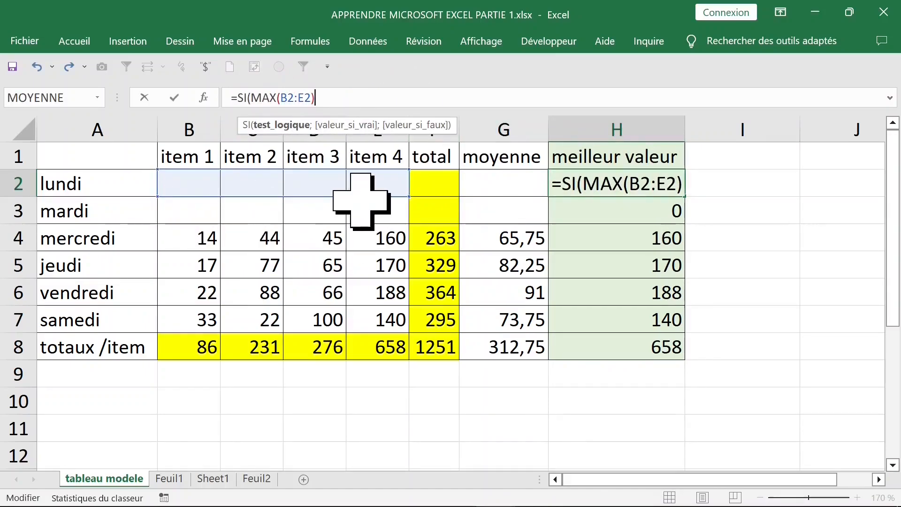
text(=)
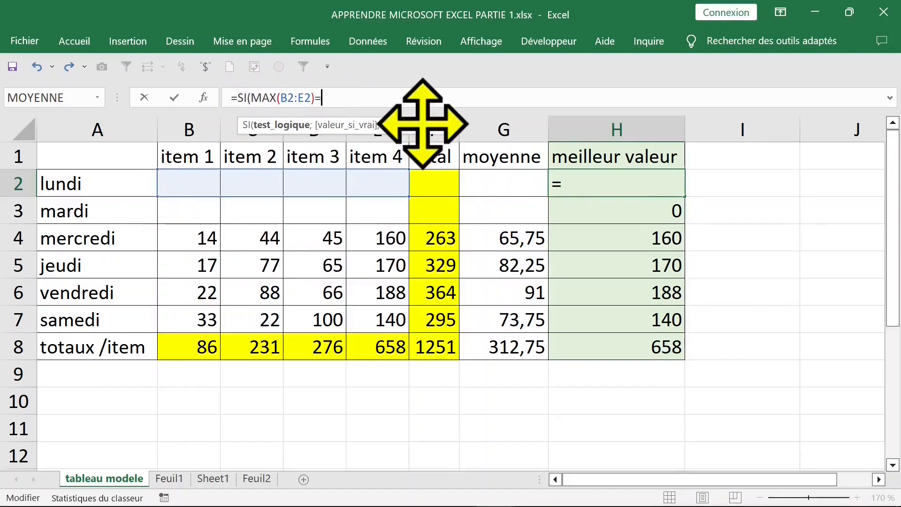
text(0;")
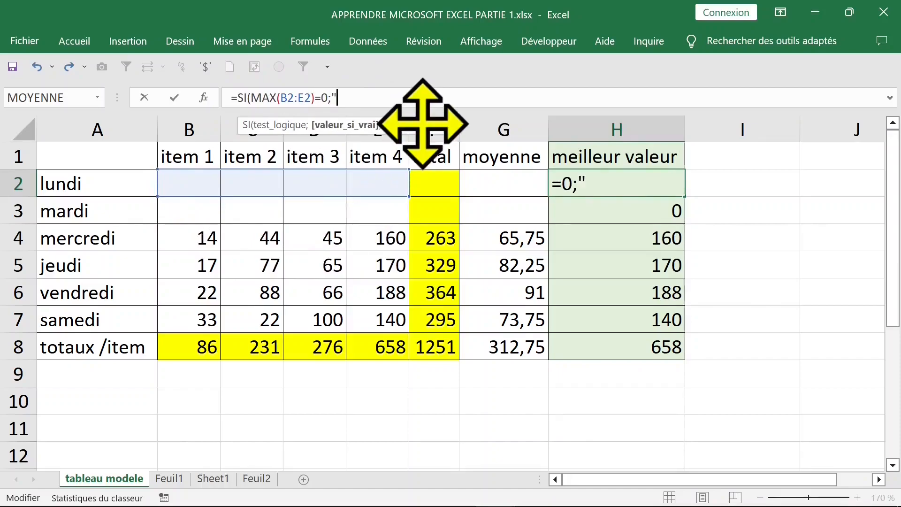
text(";m)
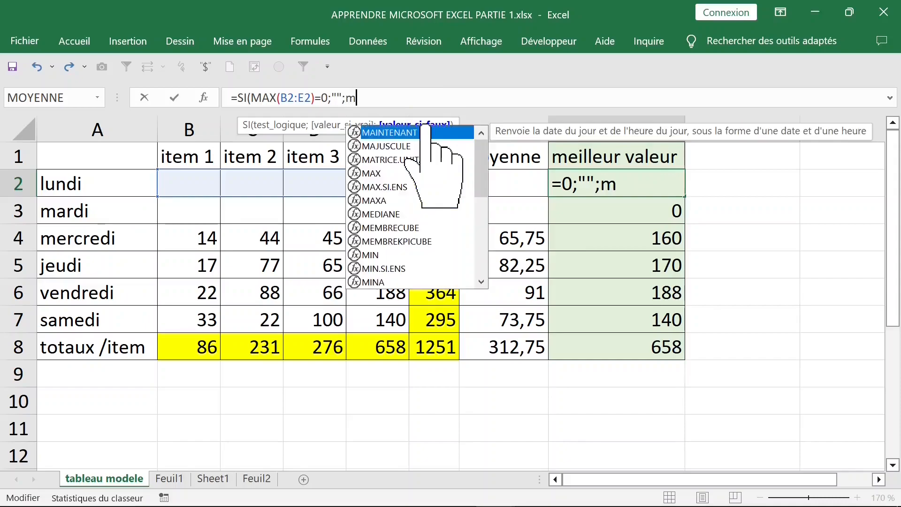
text(ax()
drag(191, 179, 370, 184)
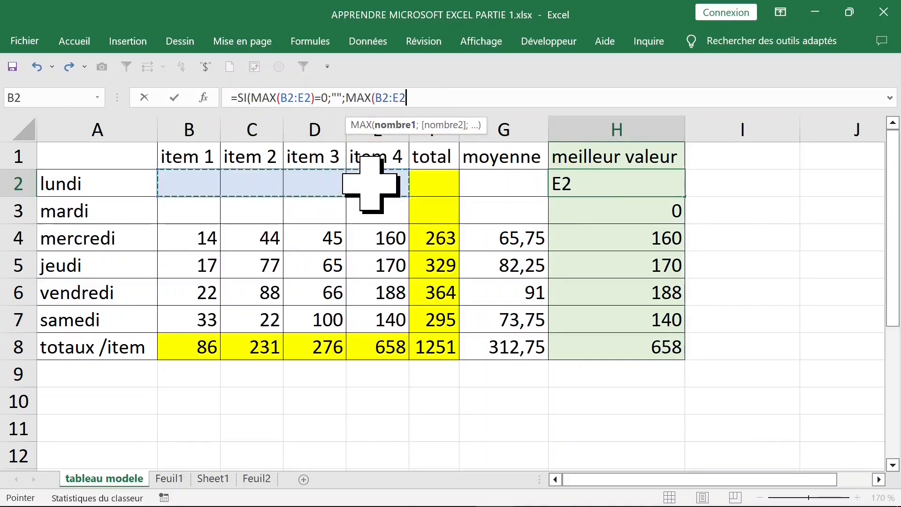
text()))
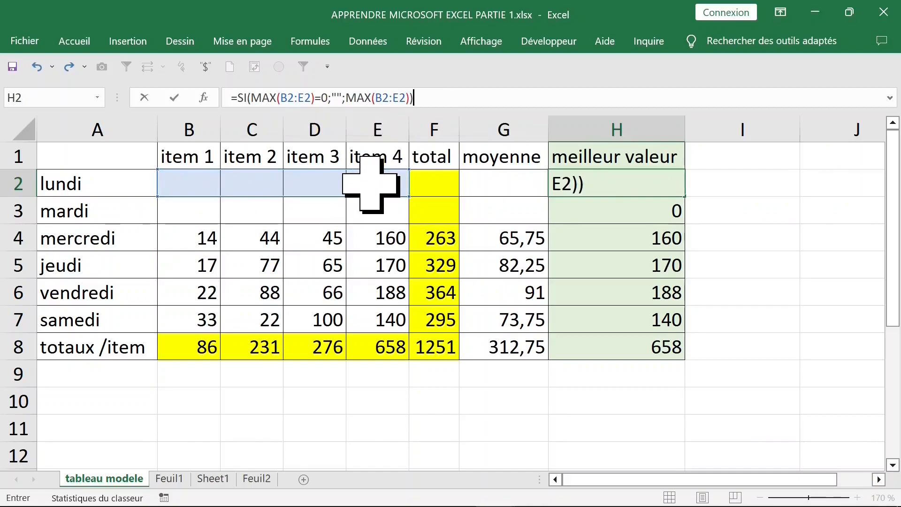
key(Return)
click(640, 191)
drag(685, 196, 686, 355)
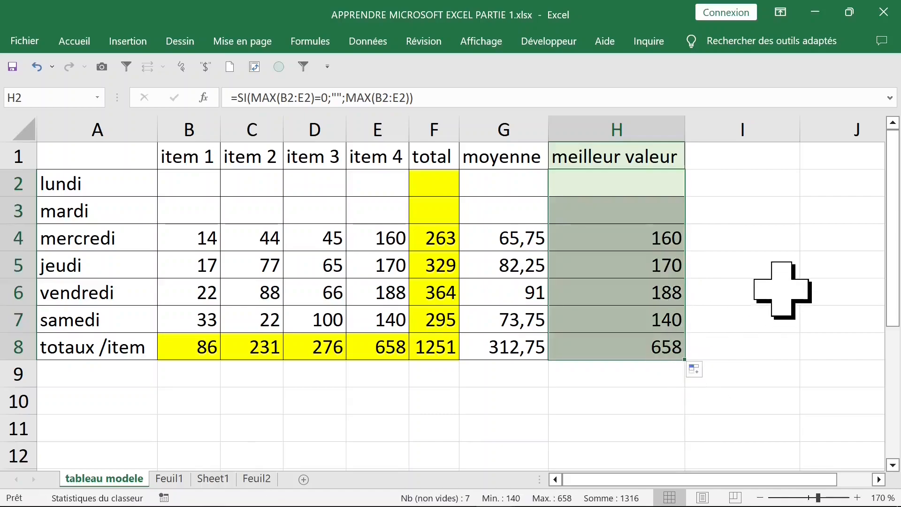
Clear the jeudi values in B5:E5 and check the row's moyenne and meilleur valeur cells
drag(188, 265, 364, 271)
key(Delete)
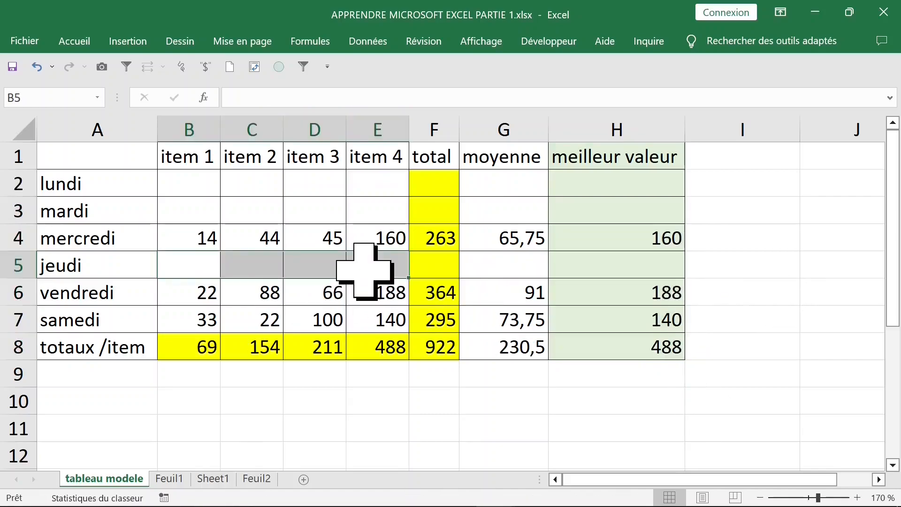
click(556, 263)
click(502, 264)
click(608, 266)
Fill the lundi and mardi cells B2:E3 with 140 and the jeudi cells B5:E5 with 200
drag(201, 178, 374, 214)
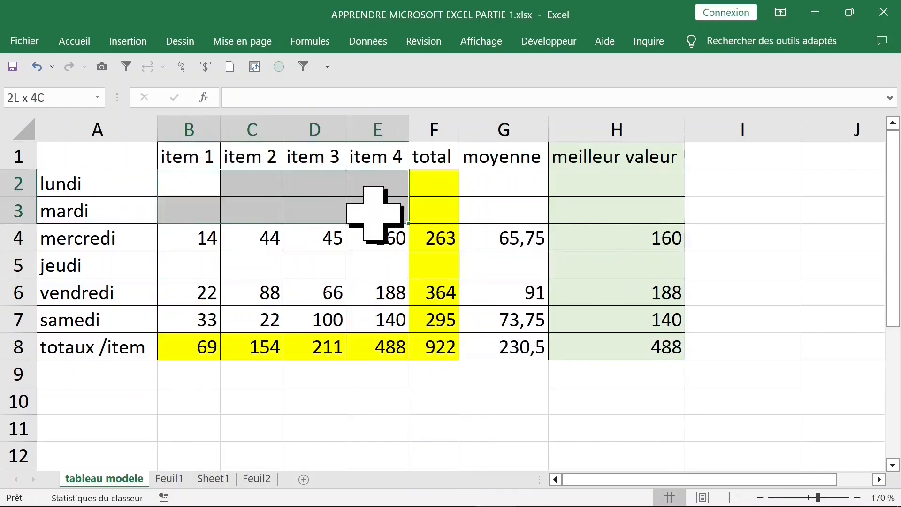
text(140)
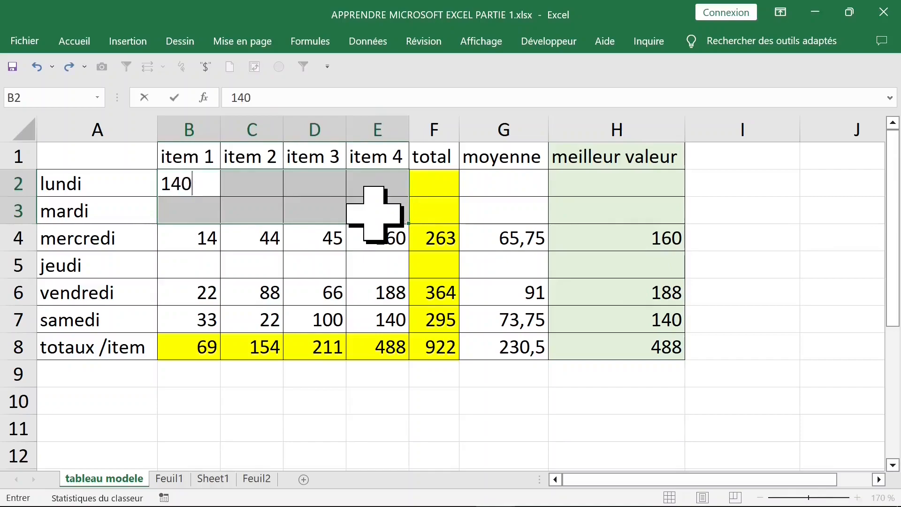
key(ctrl+Return)
drag(193, 264, 363, 265)
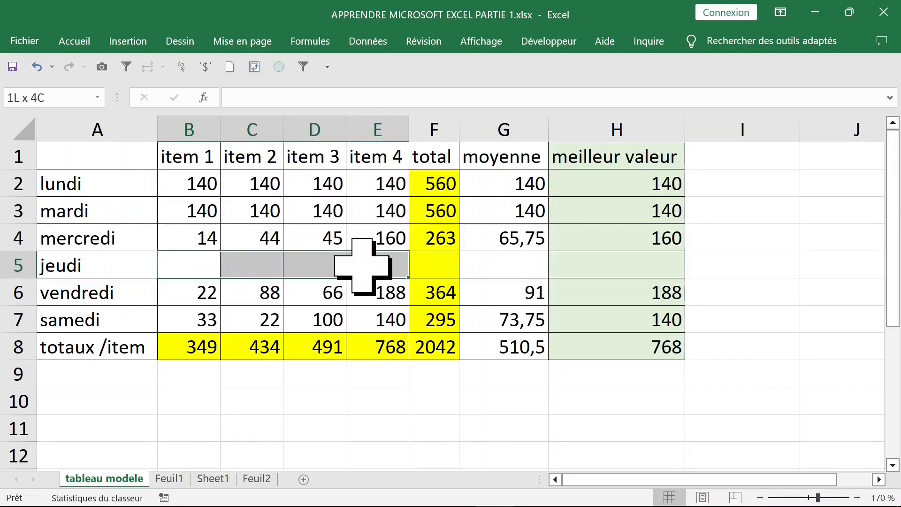
text(20)
key(ctrl+Return)
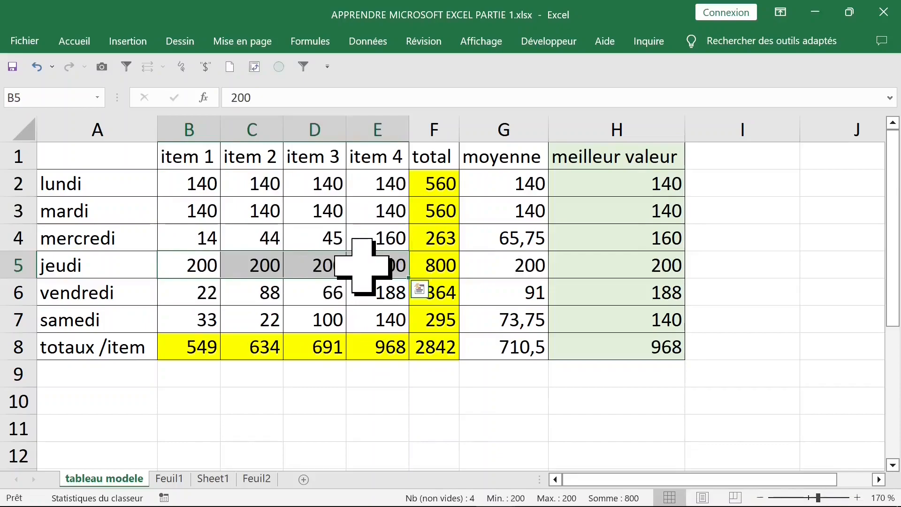
Set the item 3 value to 200 for lundi in D2 and 300 for mardi in D3
click(323, 185)
text(200)
key(Return)
click(520, 184)
click(588, 183)
click(334, 217)
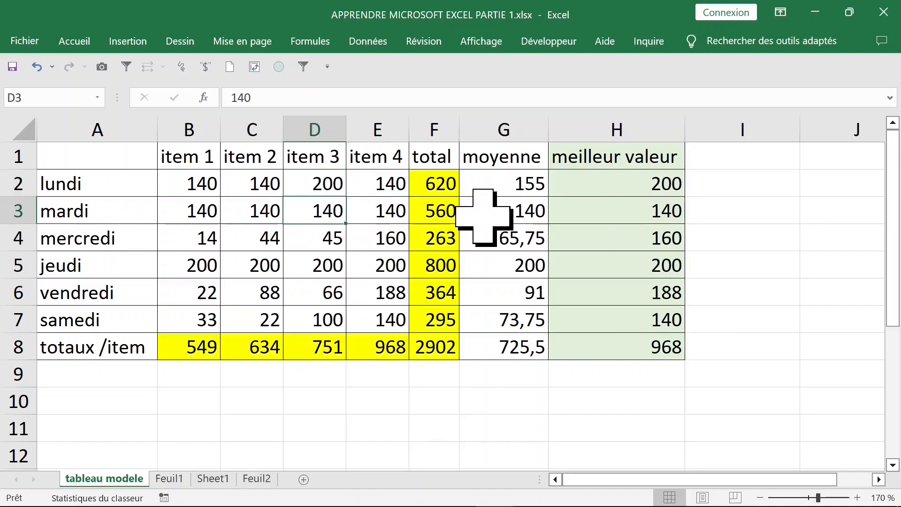
text(300)
click(190, 183)
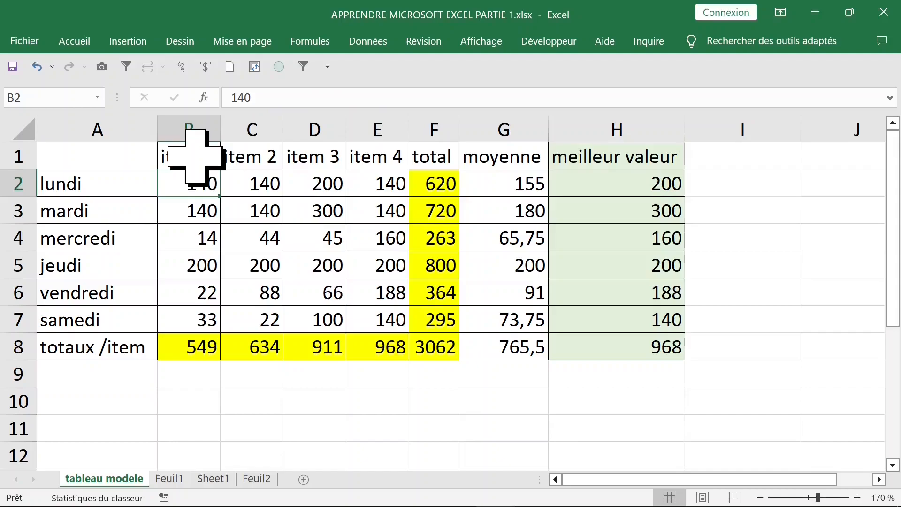
click(106, 187)
drag(106, 187, 102, 319)
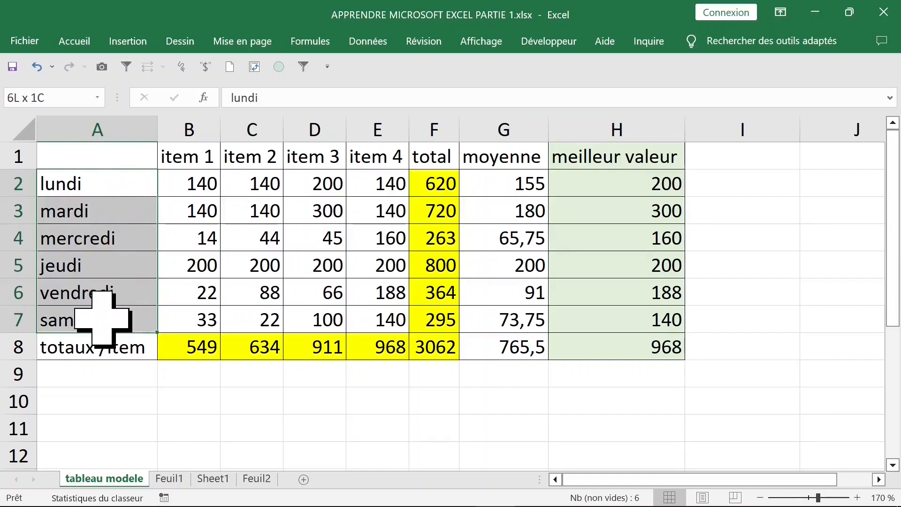
click(116, 185)
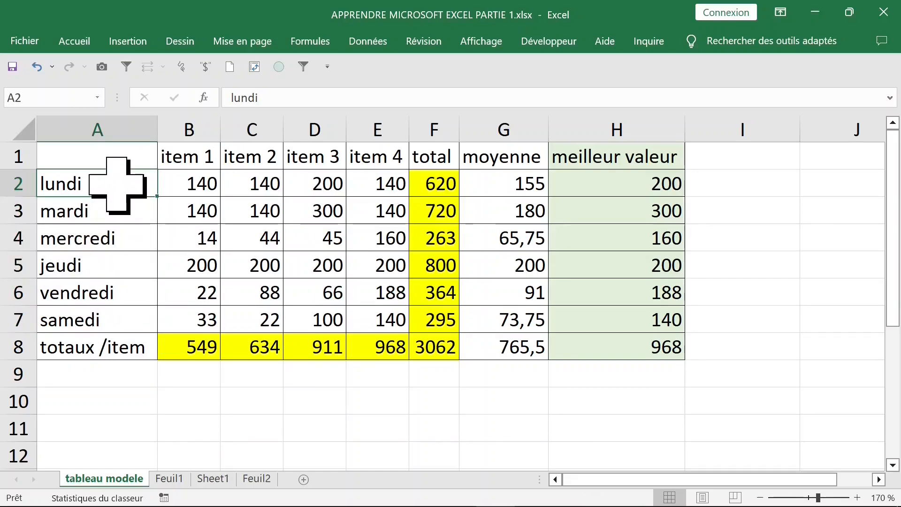
Try replacing the weekday labels in A2:A7 with a month series starting at janvier, and undo the replacement
text(janvie)
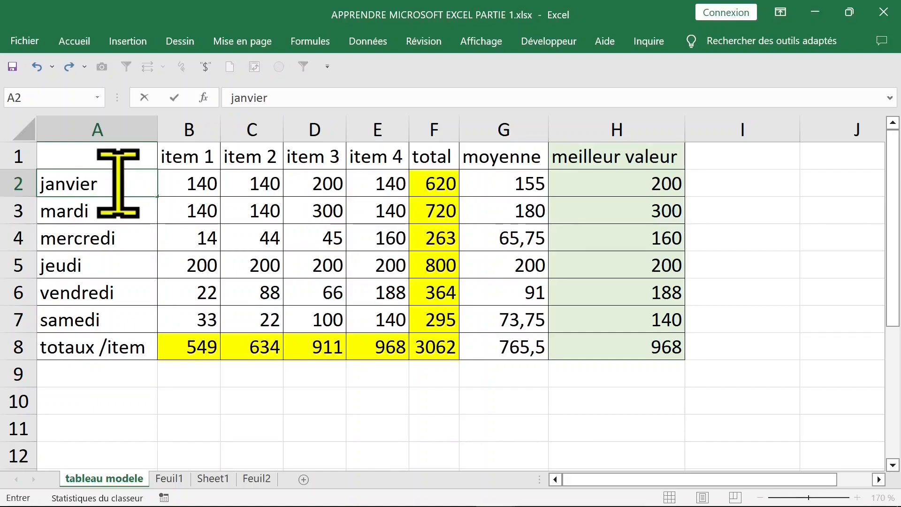
text(r)
key(Return)
click(121, 190)
drag(157, 197, 151, 328)
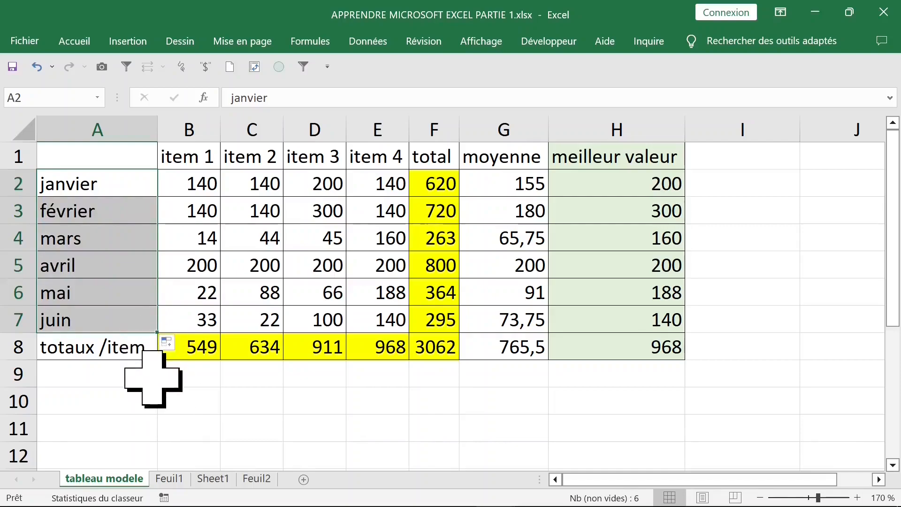
key(ctrl+z)
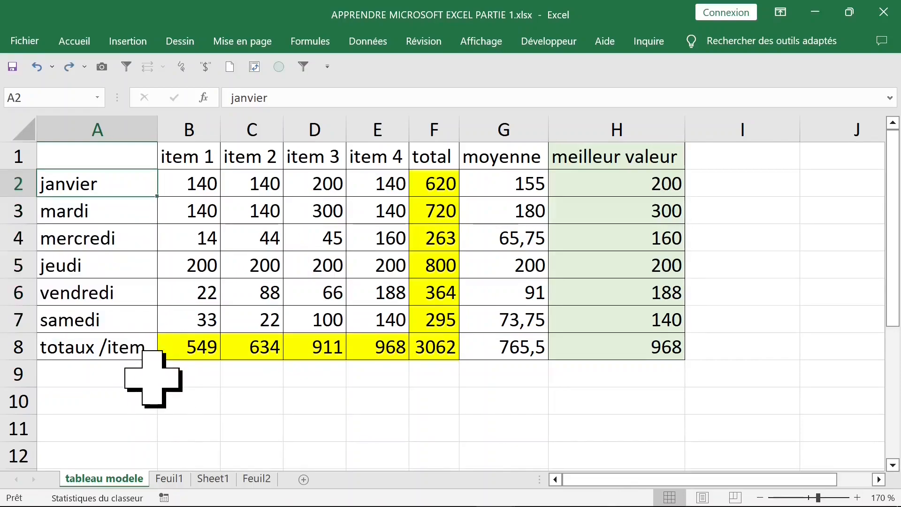
key(ctrl+z)
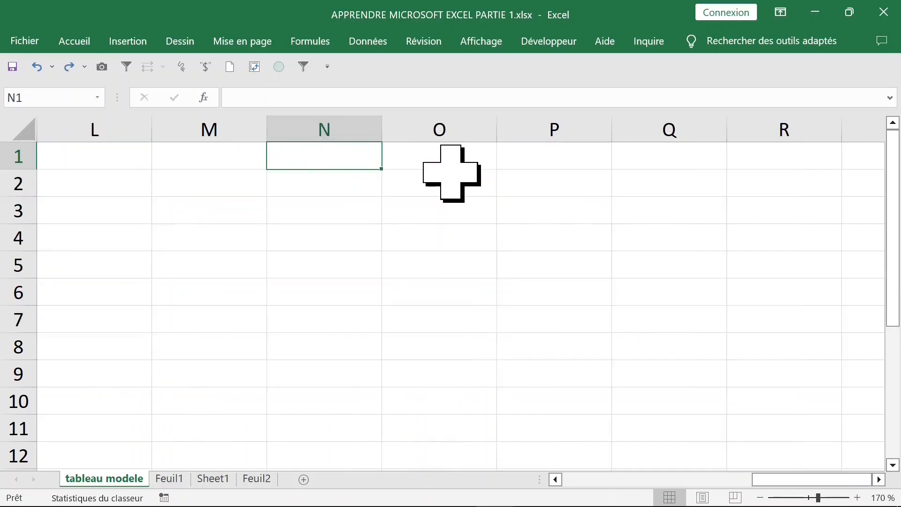
Try entering janvier in N1 and filling the months down to N12, and undo the entries
text(janvier)
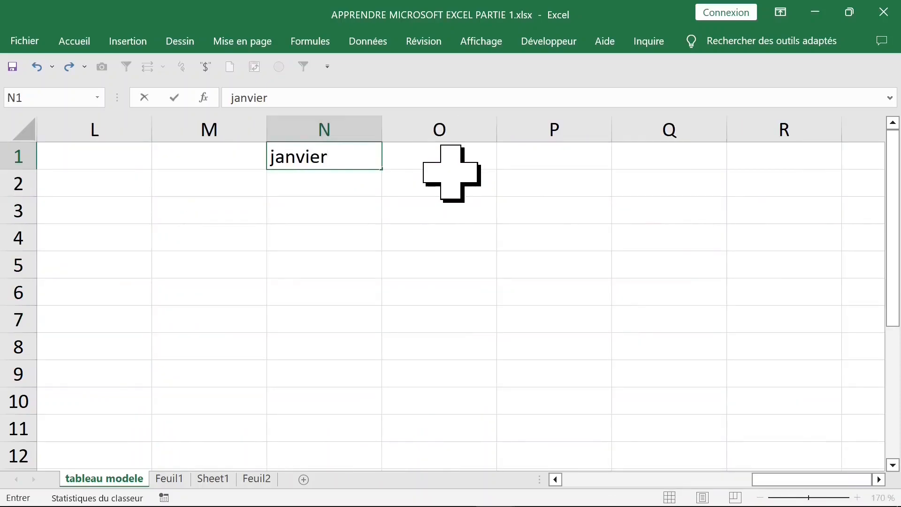
key(Return)
key(Up)
drag(384, 174, 381, 458)
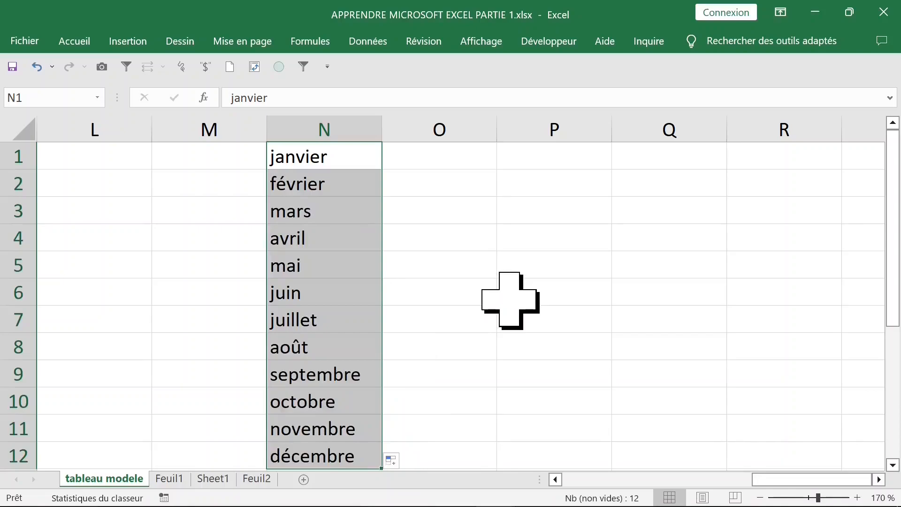
key(ctrl+z)
key(ctrl+z)
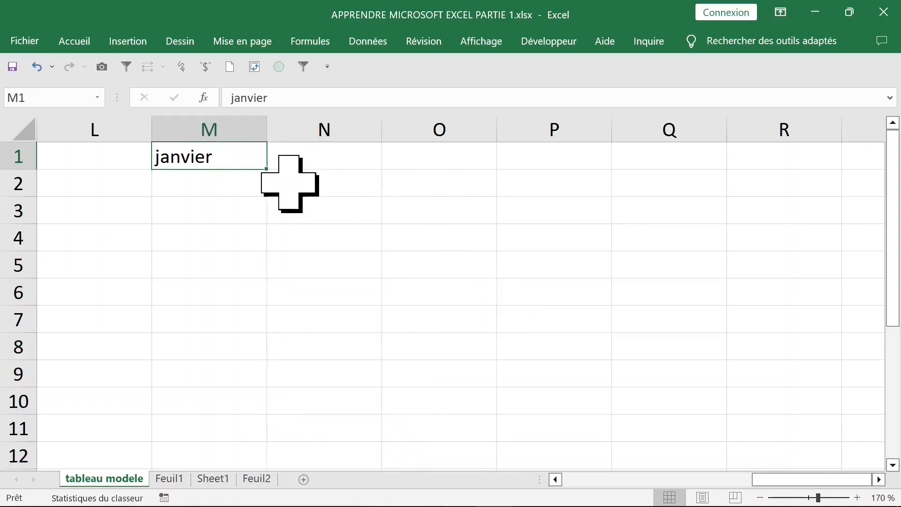
Fill the month series across row 1 from janvier in M1 to mai in Q1 and check each month cell
drag(272, 177, 755, 172)
click(251, 153)
drag(226, 161, 751, 167)
click(288, 161)
click(202, 161)
click(329, 160)
click(444, 160)
click(567, 161)
click(656, 158)
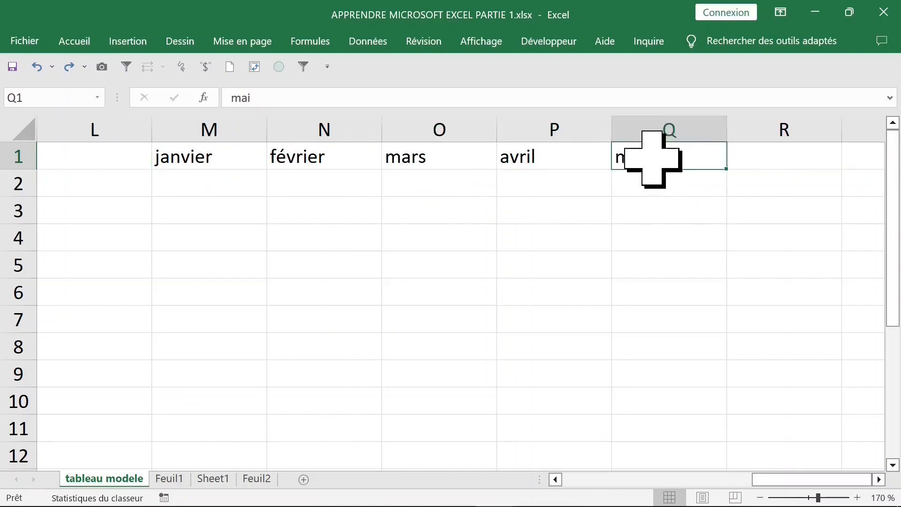
Try a number series under janvier in column M starting with 100 in M2 and 200 in M3
click(230, 186)
text(100)
key(Return)
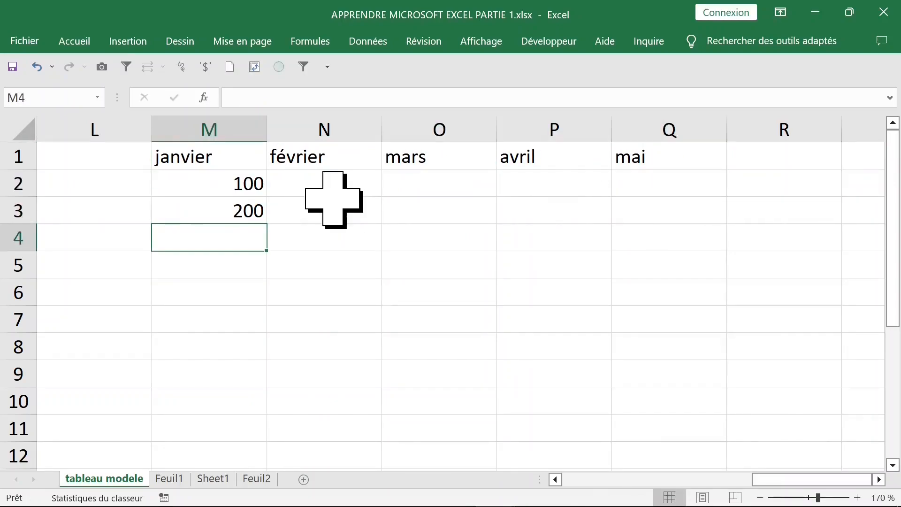
drag(217, 183, 273, 401)
click(220, 237)
click(230, 292)
click(240, 346)
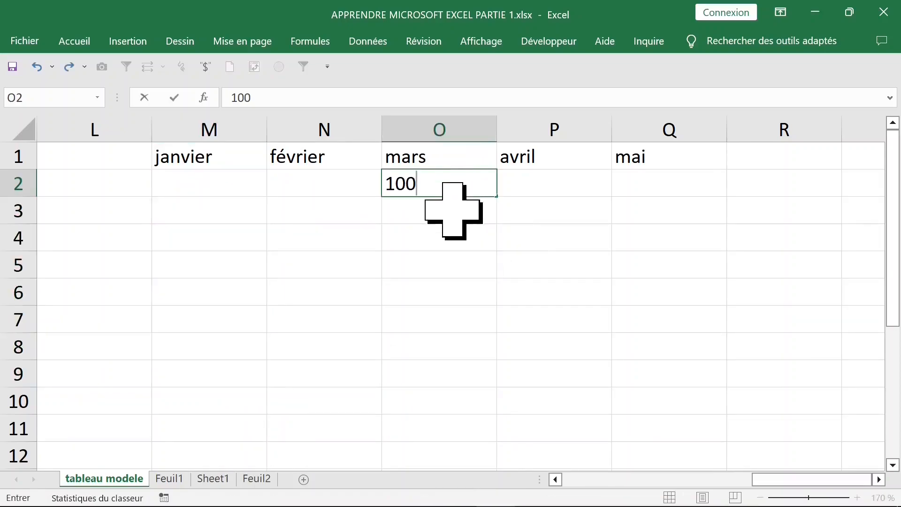
Enter 100 in O2 and 150 in O3 under mars and extend the series down to O8
key(Return)
text(150)
key(Return)
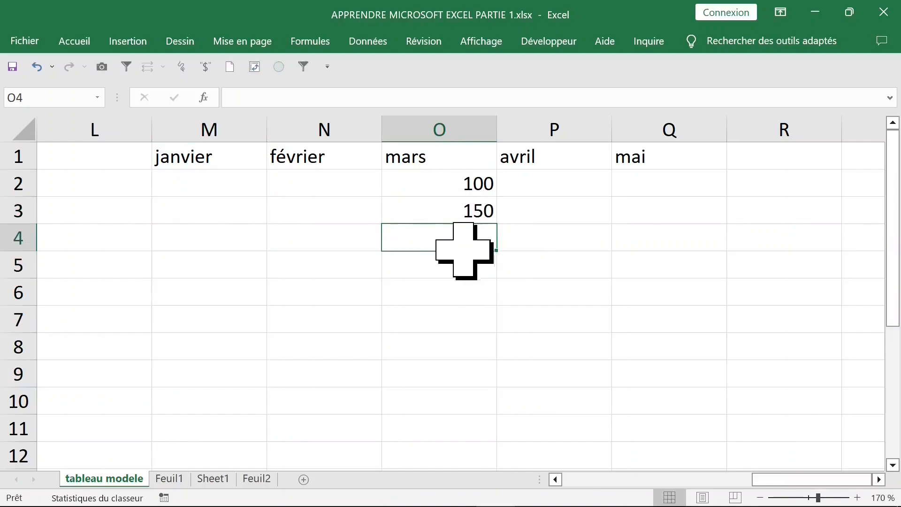
mouse_move(469, 181)
mouse_down()
mouse_move(468, 204)
mouse_move(477, 194)
mouse_up()
drag(499, 227, 503, 375)
Enter 2000 in Q2 and 3000 in Q3 under mai, try extending the series down to Q9, and undo the fill
click(669, 183)
text(2000)
key(Return)
text(3000)
click(676, 266)
mouse_move(674, 185)
mouse_down()
mouse_move(678, 205)
mouse_move(664, 195)
mouse_up()
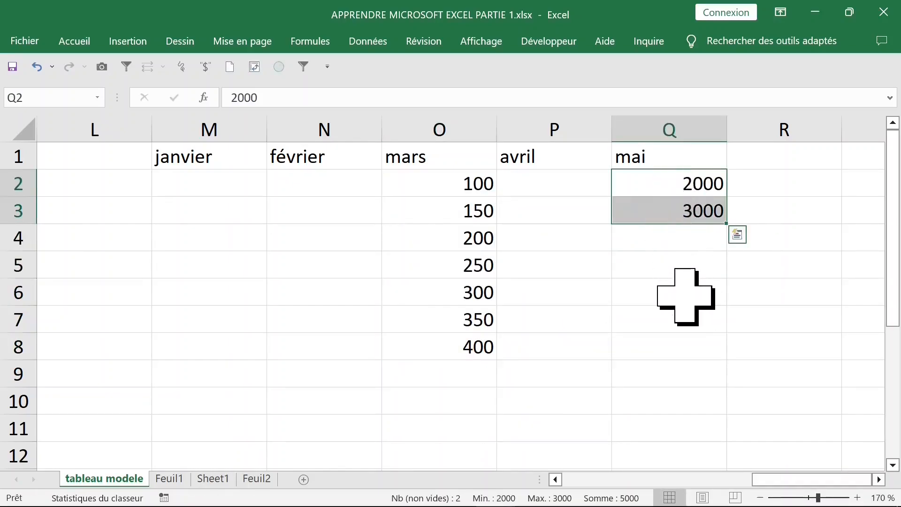
drag(728, 227, 731, 393)
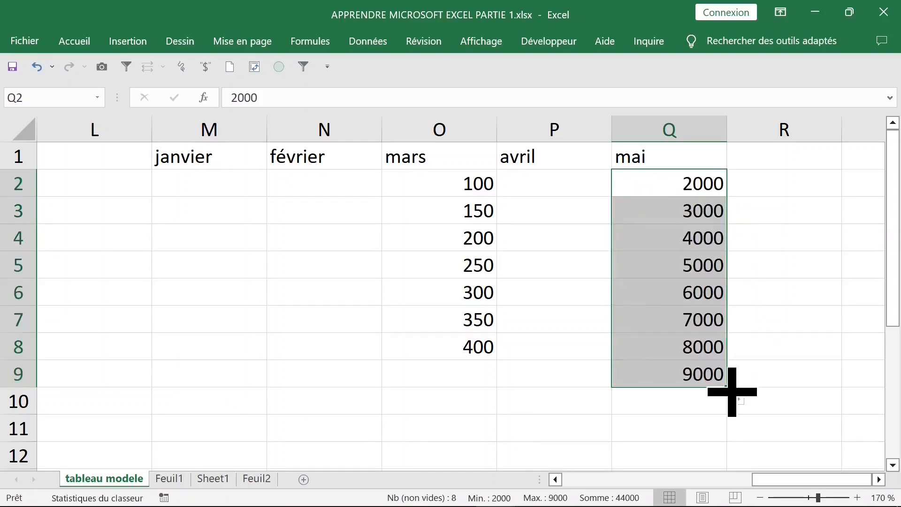
key(ctrl+z)
Set Q3 to 2200 and extend the Q2:Q3 series down to Q9
click(692, 183)
drag(692, 183, 694, 211)
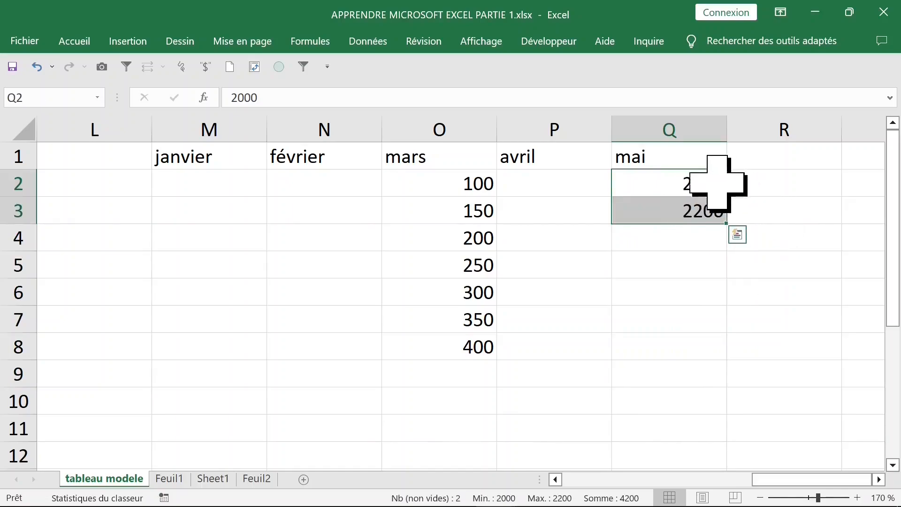
drag(733, 225, 732, 395)
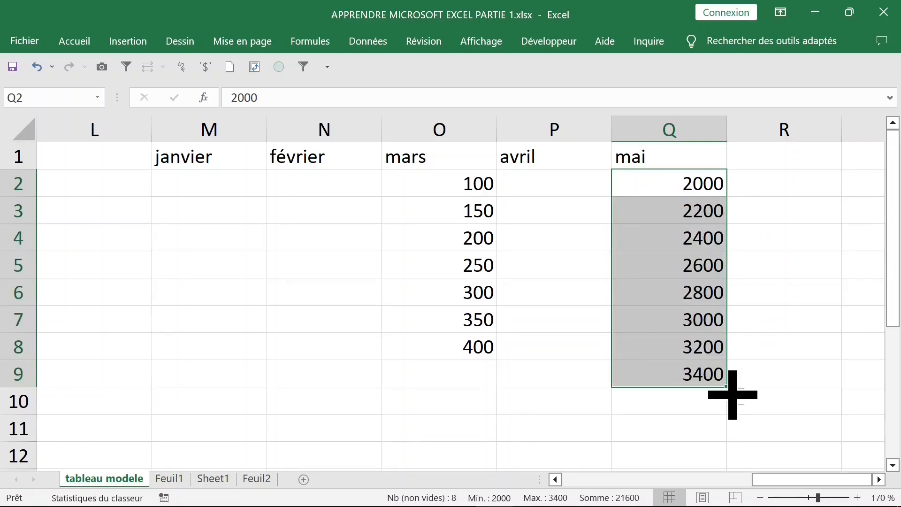
Enter the formula =Q3-Q2 in R3 and fill it down to R9 to check the increment between the mai values
click(779, 214)
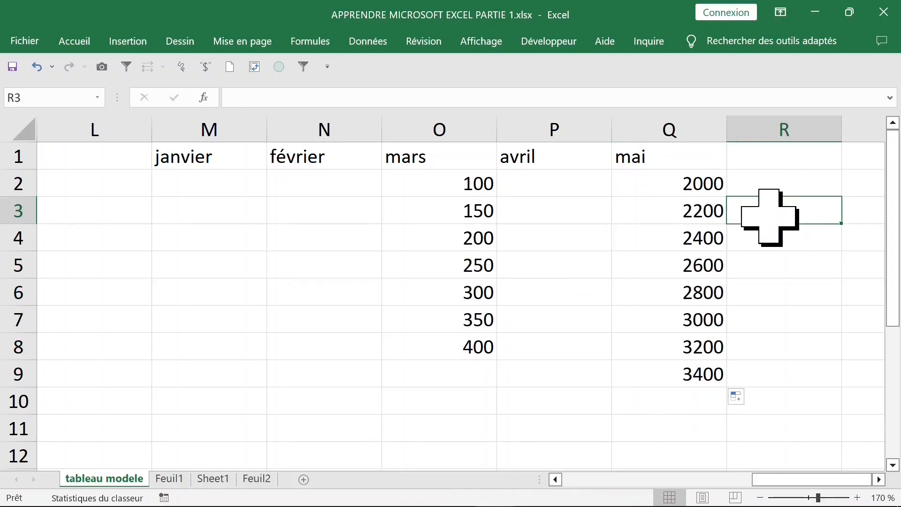
text(=)
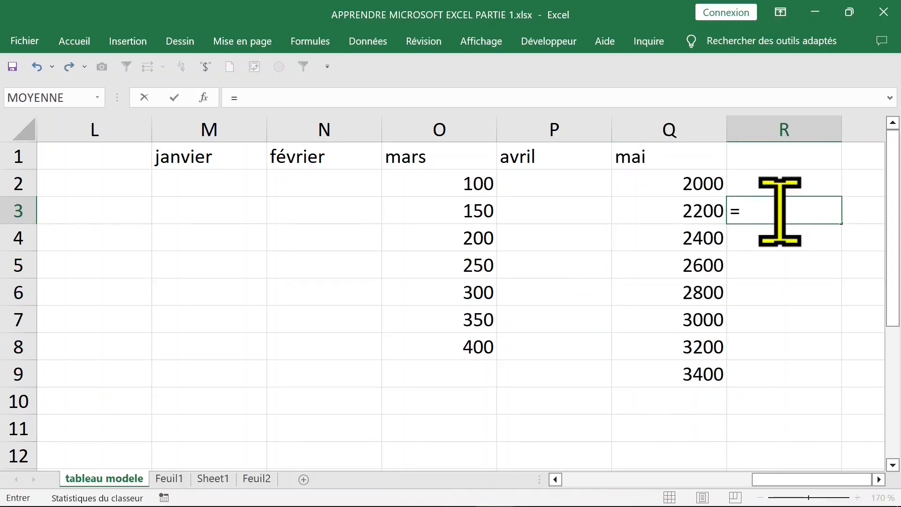
key(Left)
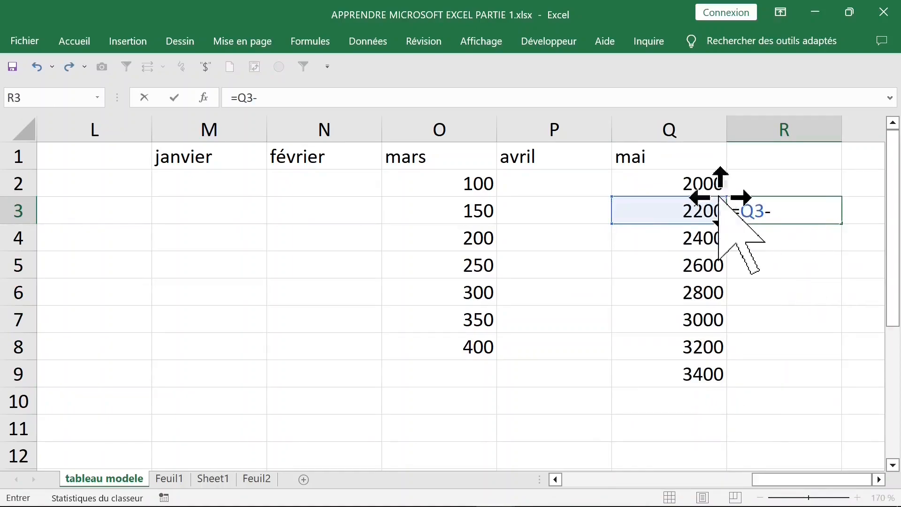
click(697, 184)
key(Return)
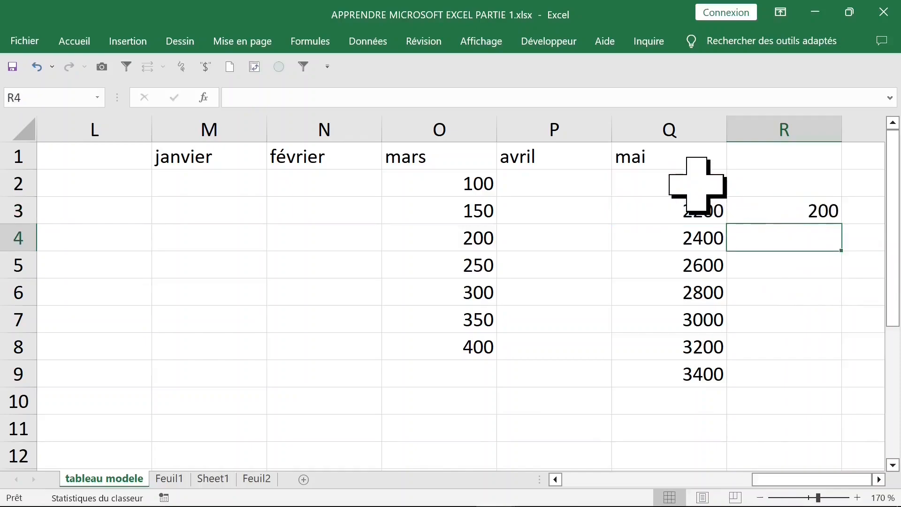
click(815, 216)
drag(843, 227, 841, 388)
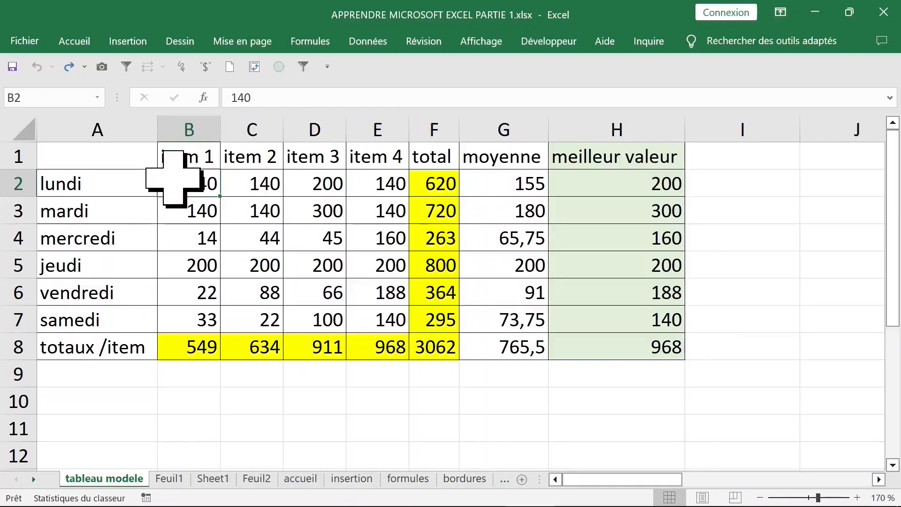
Open the folder containing the workbook from its file information page
drag(94, 183, 415, 341)
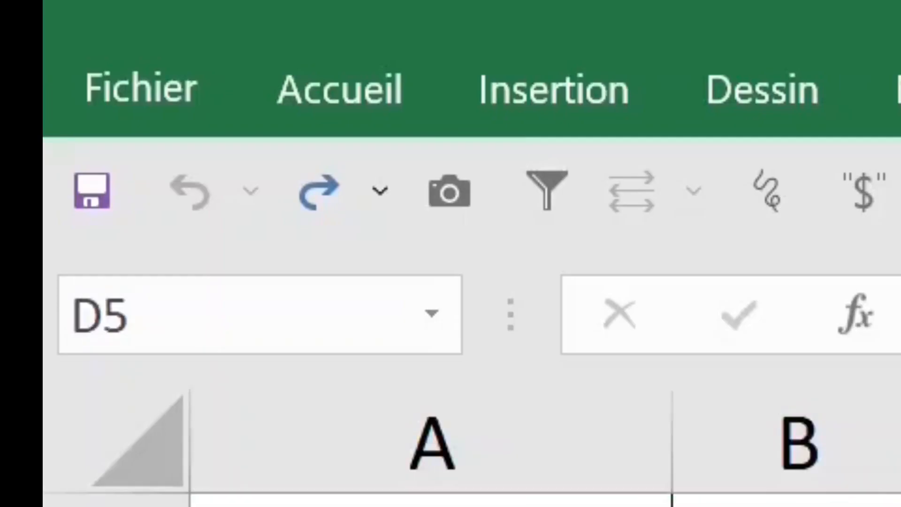
click(25, 41)
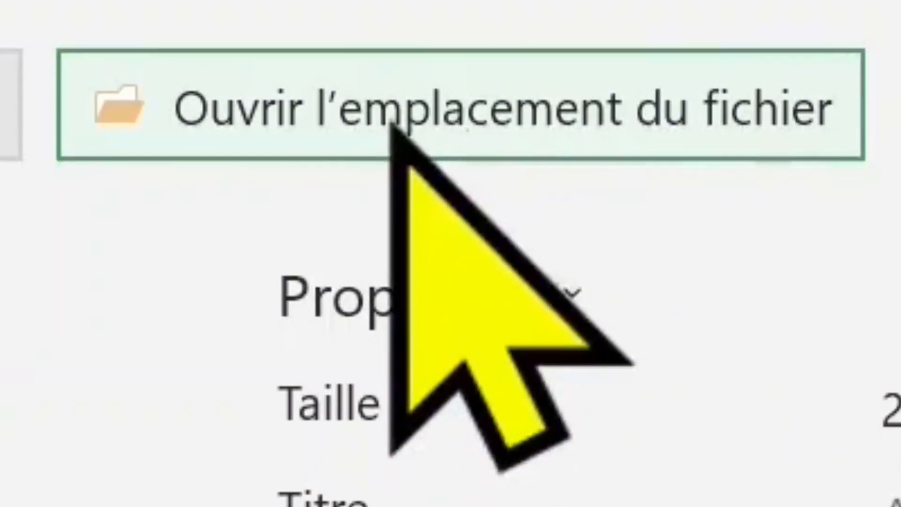
click(392, 126)
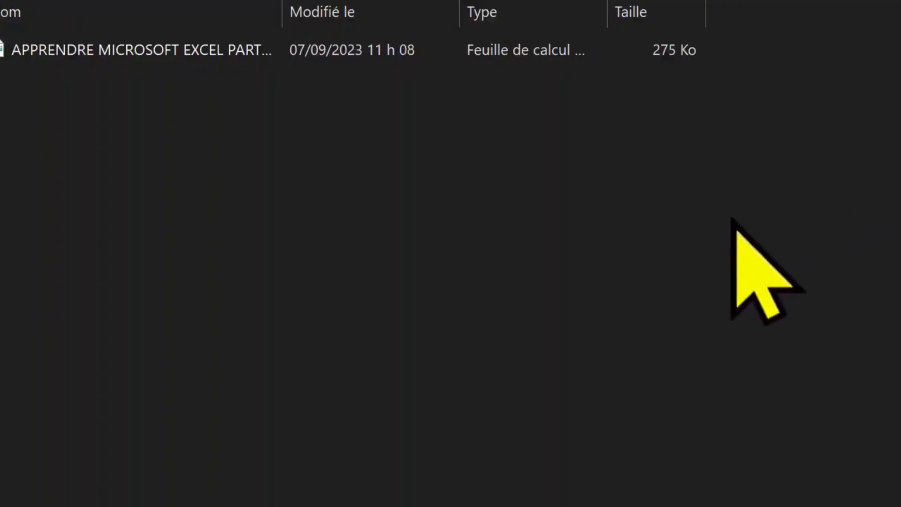
Open the workbook file's properties and examine its size and its creation, modification and last access dates
click(141, 58)
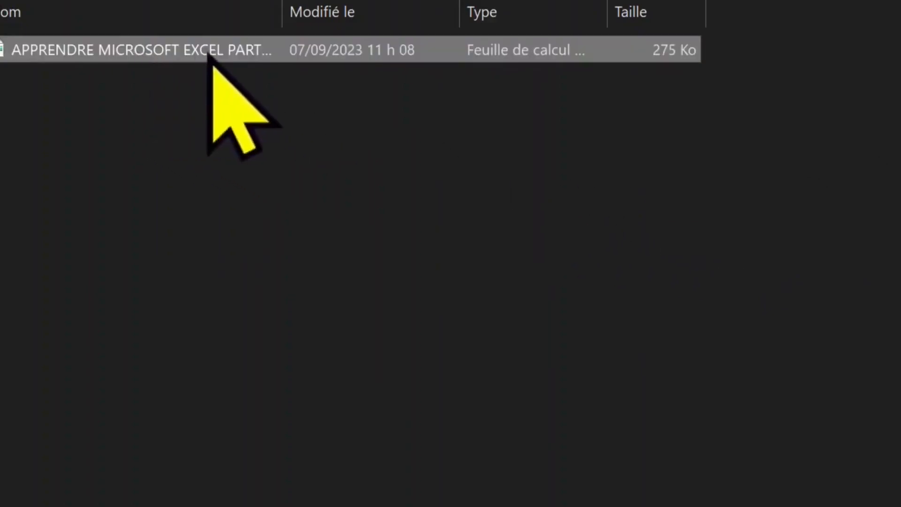
right_click(133, 55)
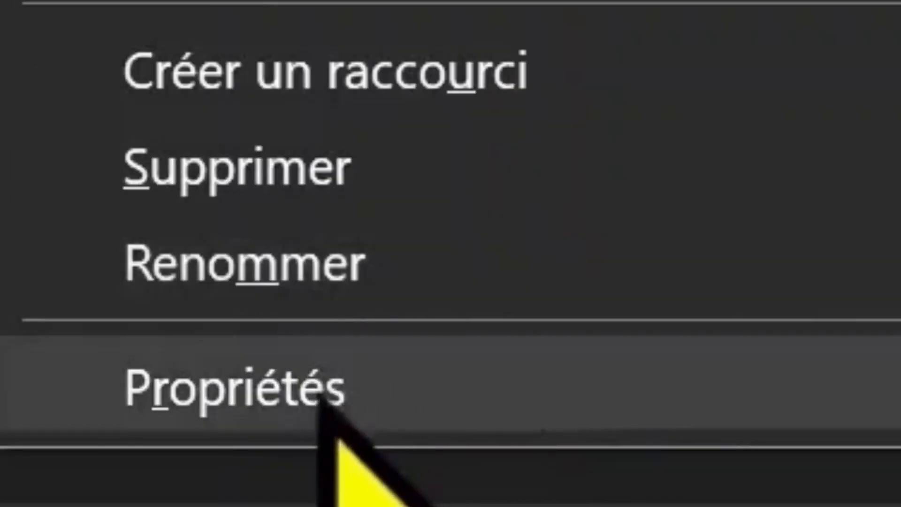
click(321, 398)
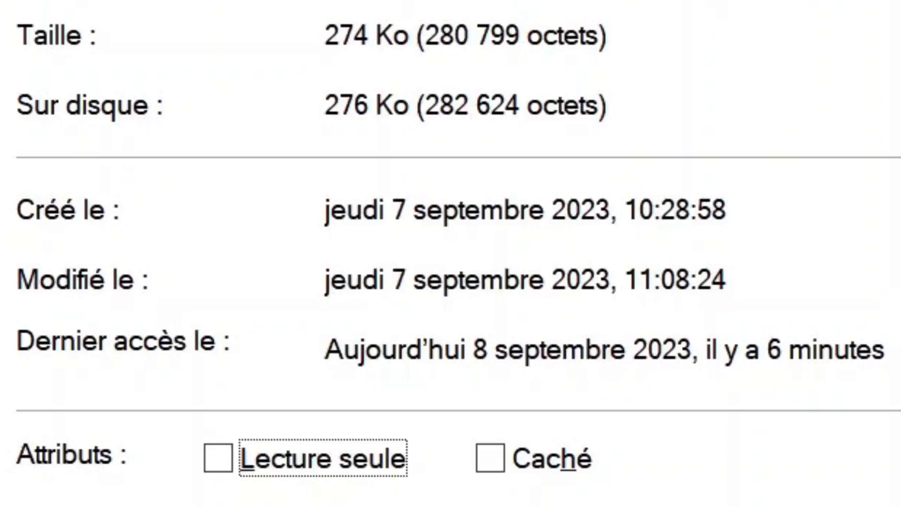
click(332, 225)
drag(364, 281, 695, 282)
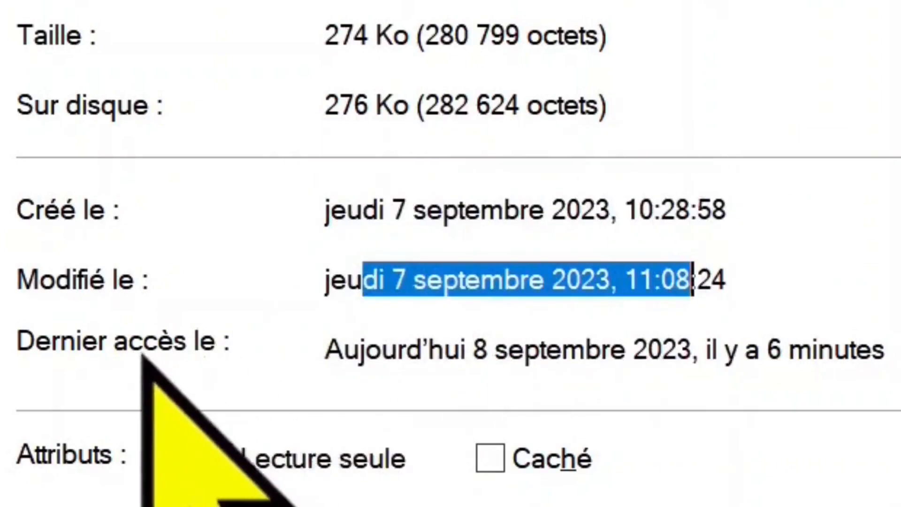
click(370, 342)
click(408, 344)
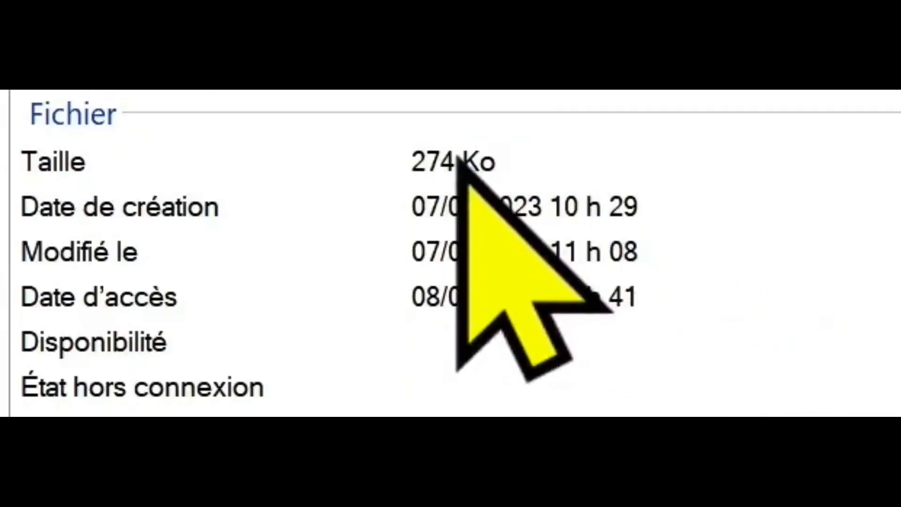
click(459, 159)
scroll(273, 212, down, 1)
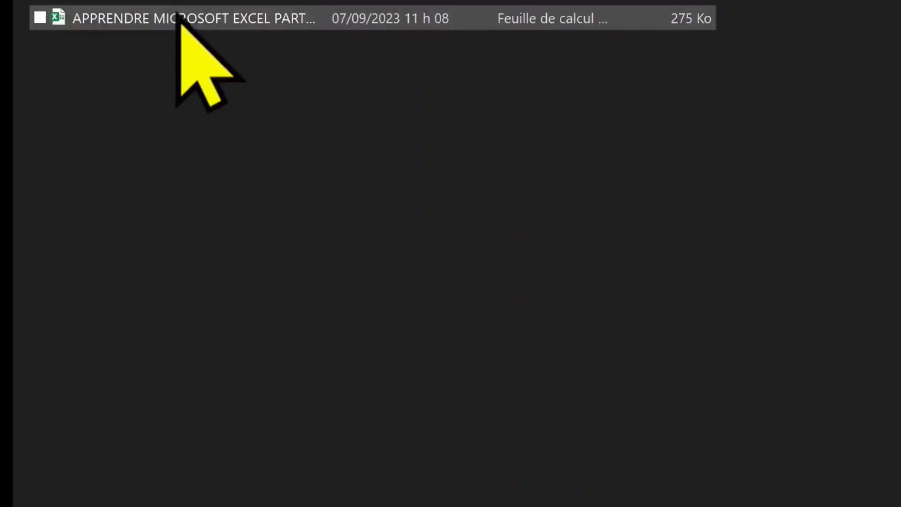
Duplicate the workbook file in the same folder and widen the Nom column to show the full file names
click(155, 21)
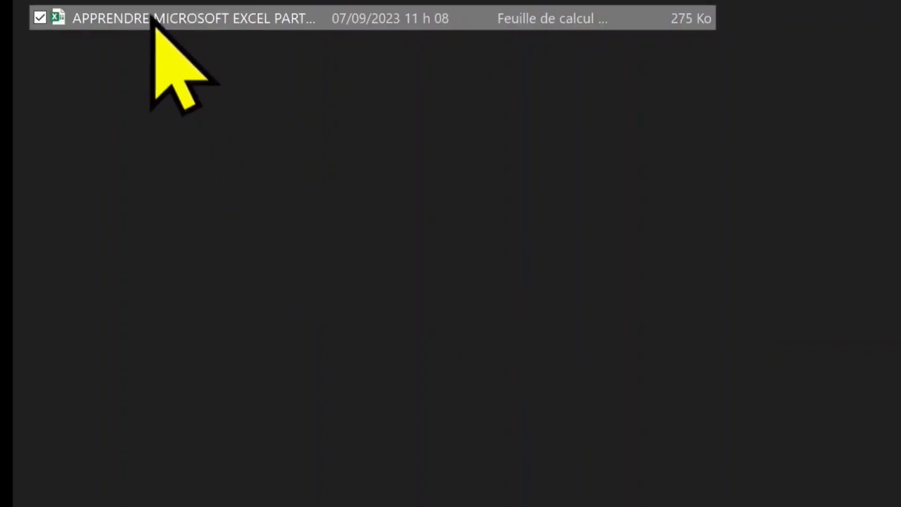
right_click(160, 17)
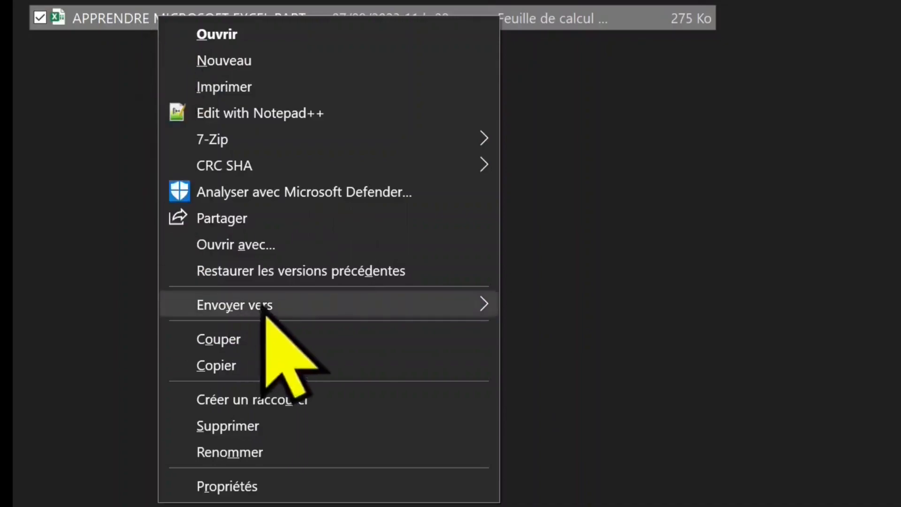
click(247, 369)
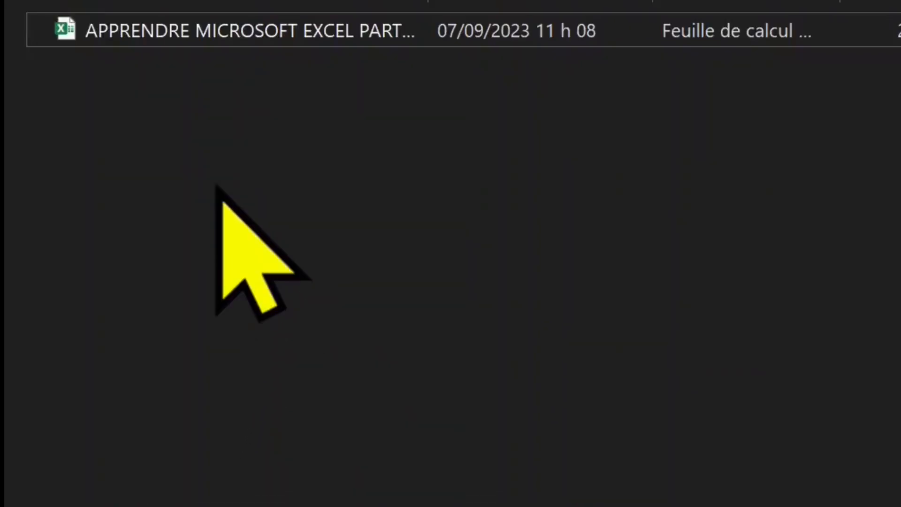
right_click(169, 132)
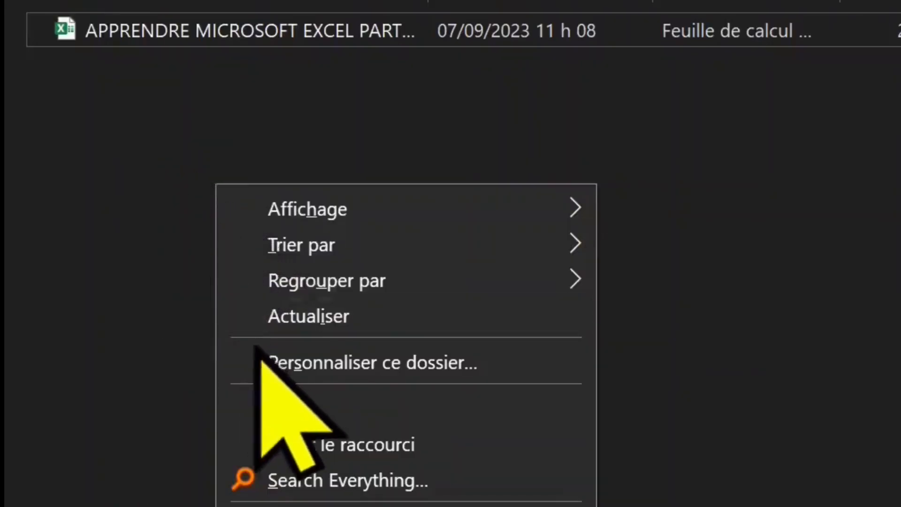
click(321, 406)
drag(373, 47, 684, 43)
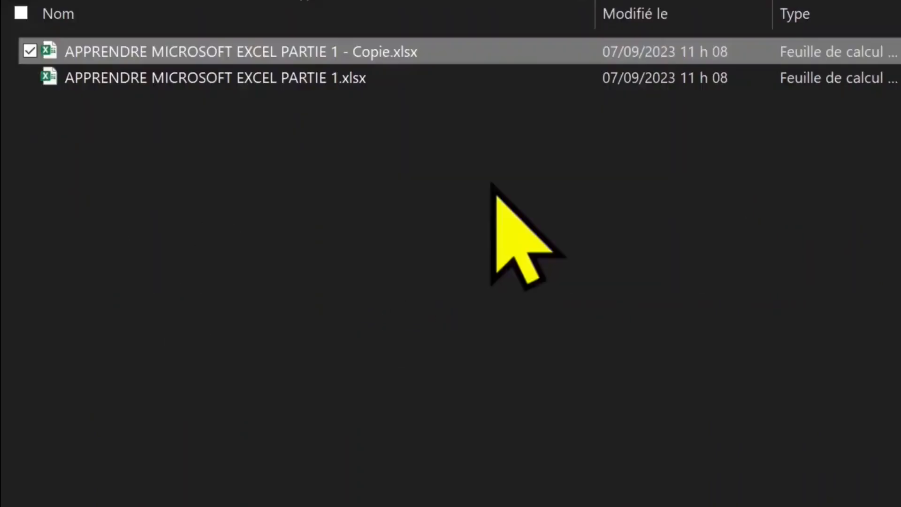
Permanently delete the duplicate file APPRENDRE MICROSOFT EXCEL PARTIE 1 - Copie.xlsx
key(shift+Delete)
key(Return)
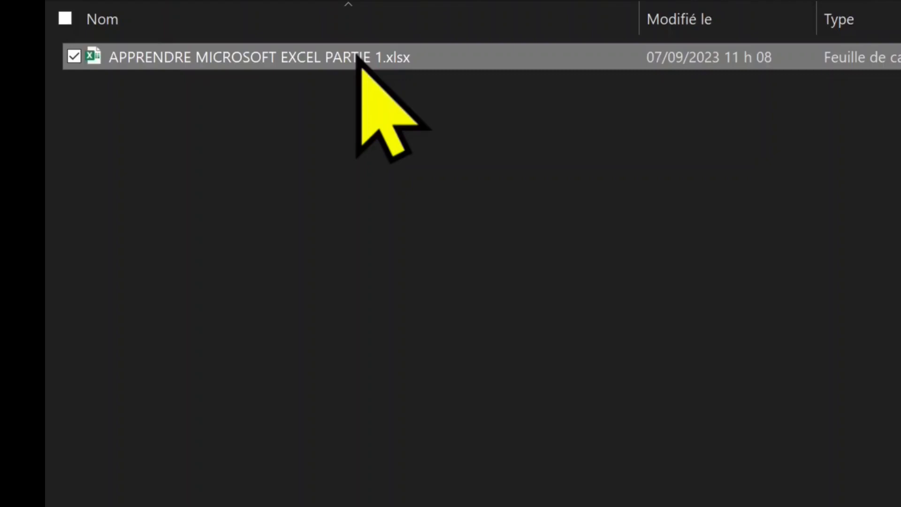
Make three duplicates of APPRENDRE MICROSOFT EXCEL PARTIE 1.xlsx in the same folder
drag(282, 61, 288, 257)
click(298, 89)
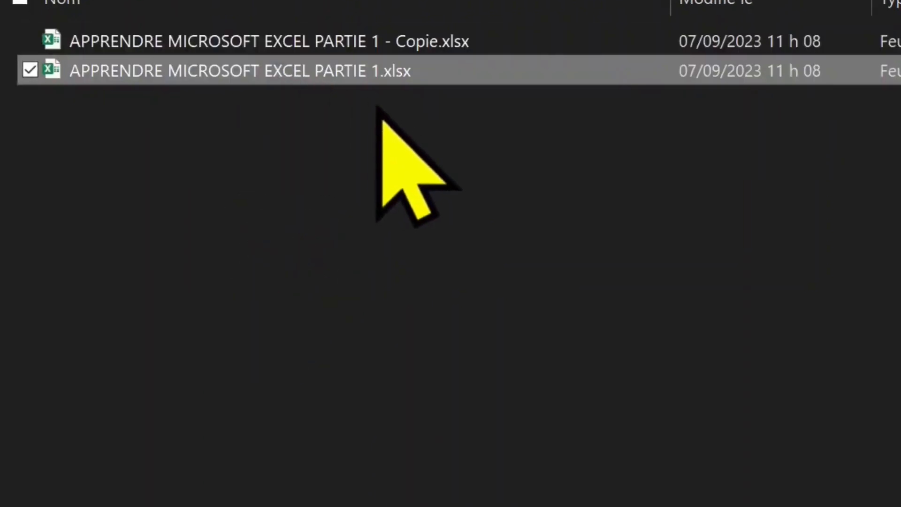
drag(316, 81, 328, 246)
click(318, 102)
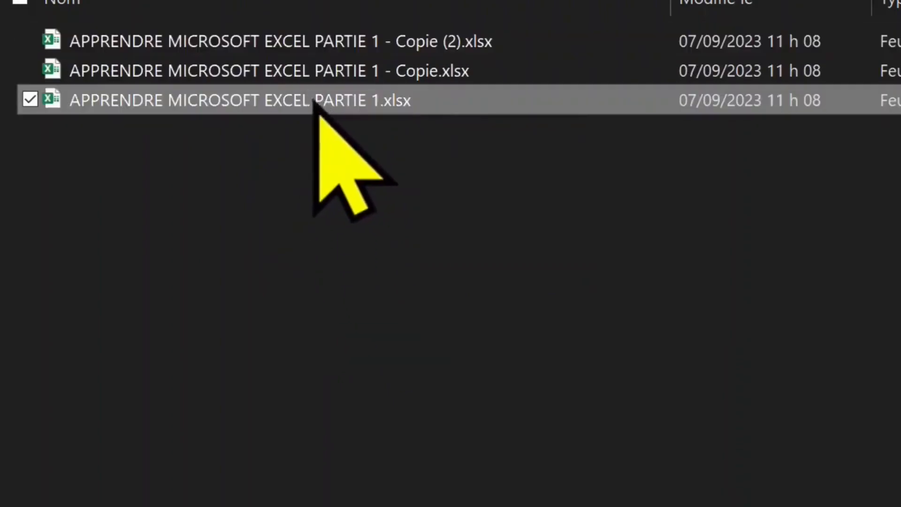
drag(302, 103, 314, 307)
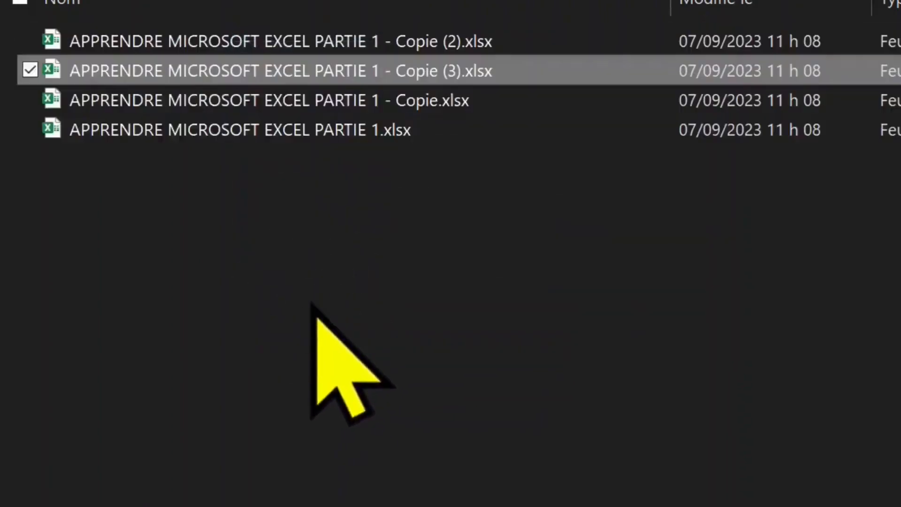
Permanently delete the two duplicates numbered Copie (2) and Copie (3), keeping the first copy
click(337, 43)
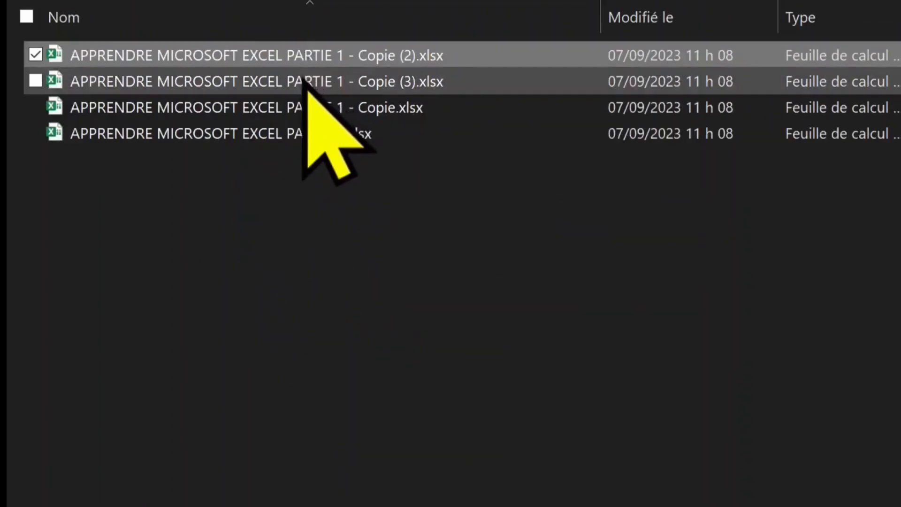
ctrl+click(303, 79)
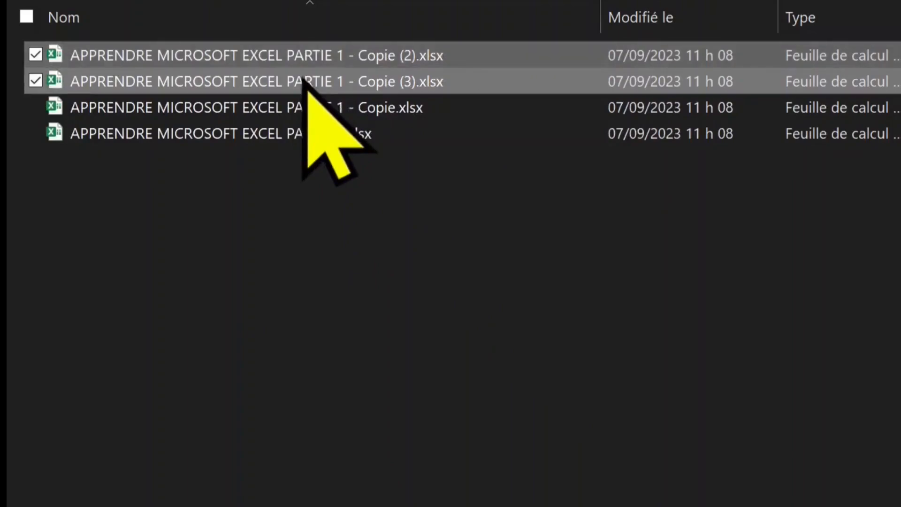
key(shift+Delete)
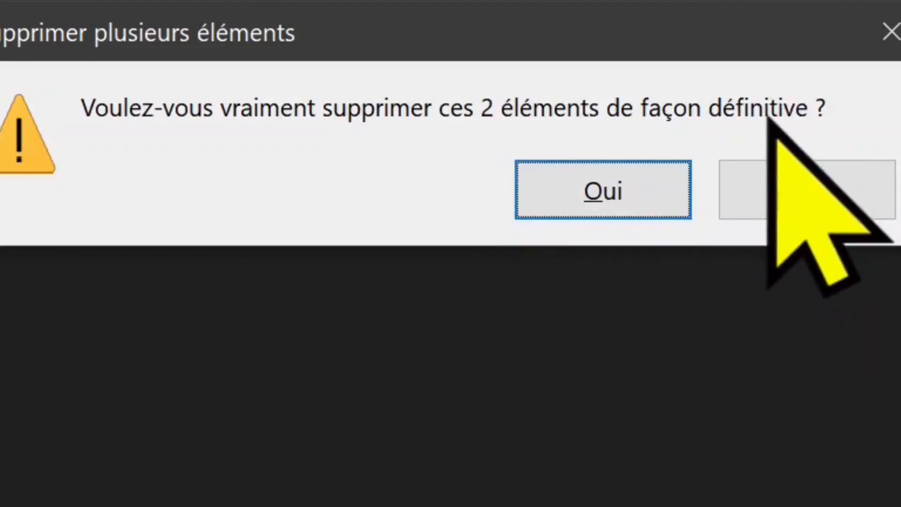
click(596, 197)
Close the original workbook APPRENDRE MICROSOFT EXCEL PARTIE 1.xlsx without saving and work in its Copie.xlsx duplicate instead
click(368, 56)
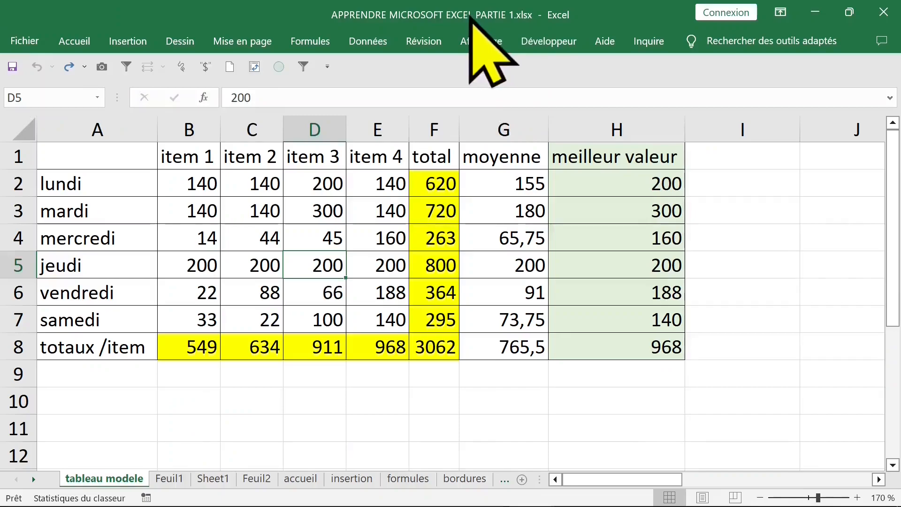
click(425, 234)
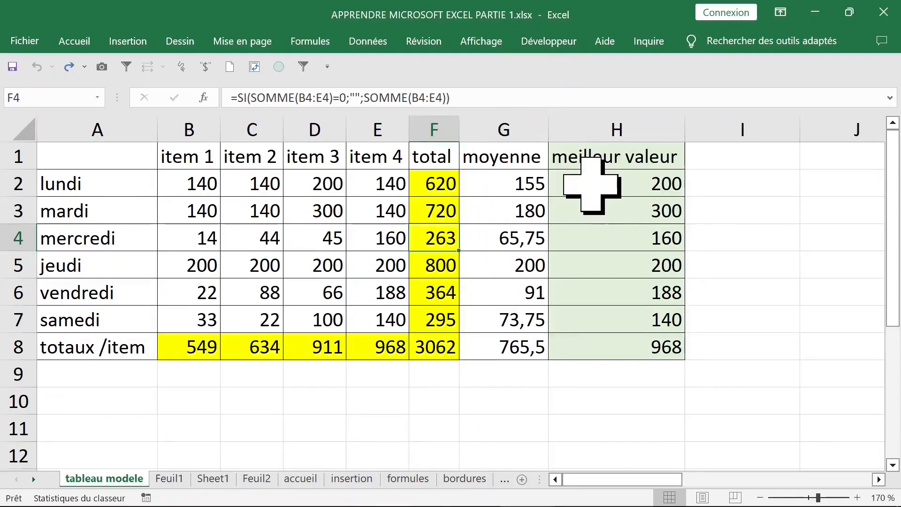
key(ctrl+w)
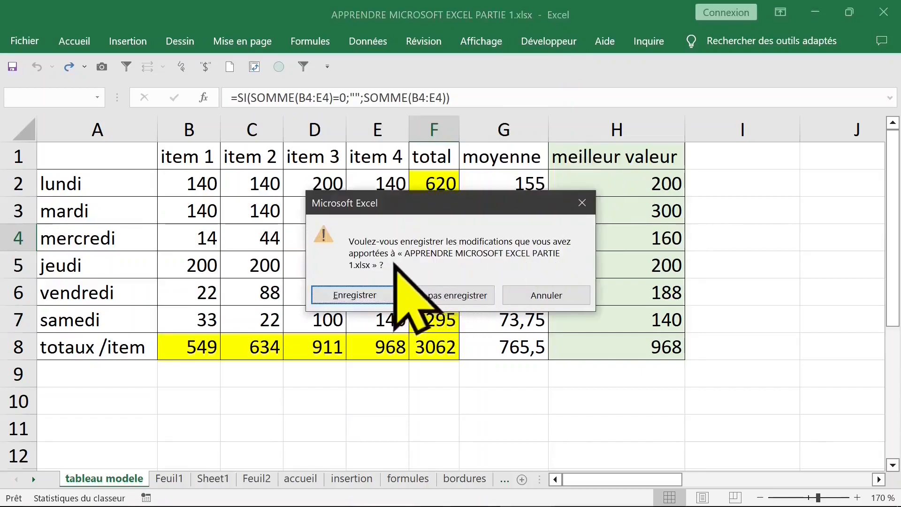
click(455, 298)
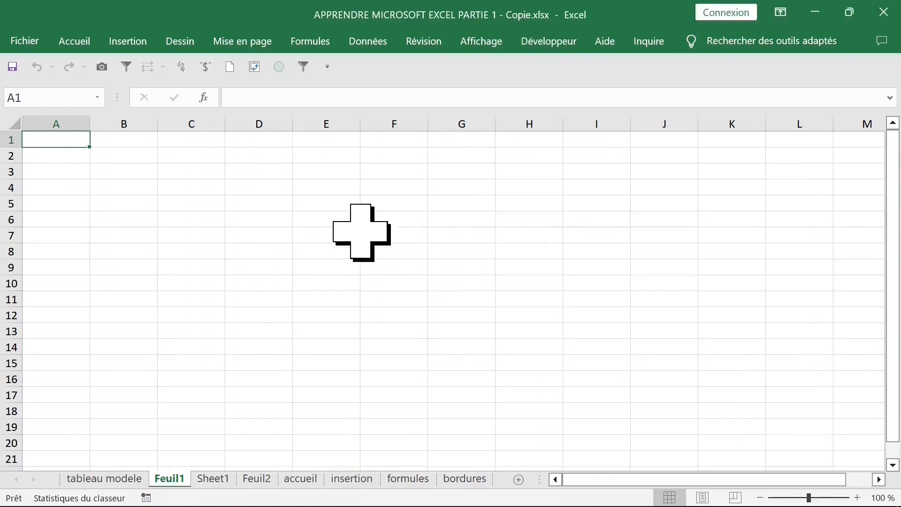
Examine the table on the tableau modele sheet, including its day rows, item values, totals, averages and best-value column
click(104, 479)
drag(98, 156, 495, 344)
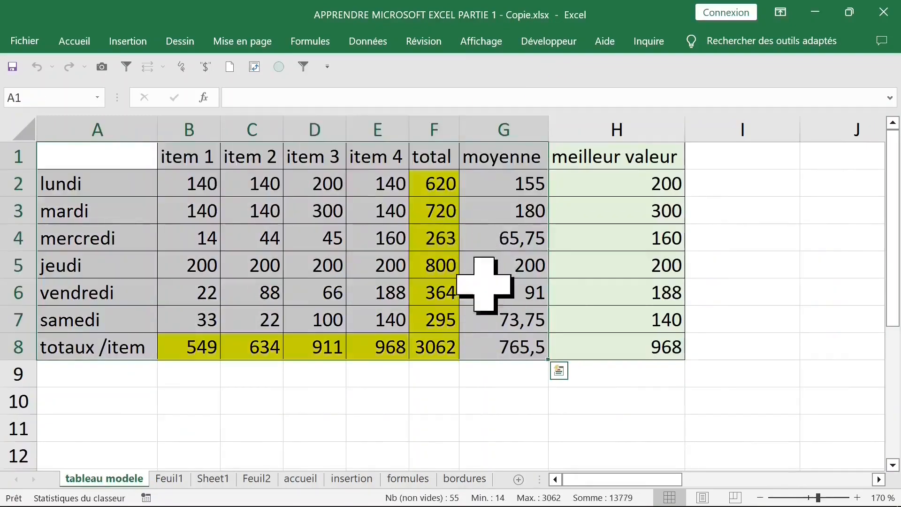
click(443, 180)
click(439, 237)
click(436, 291)
click(530, 157)
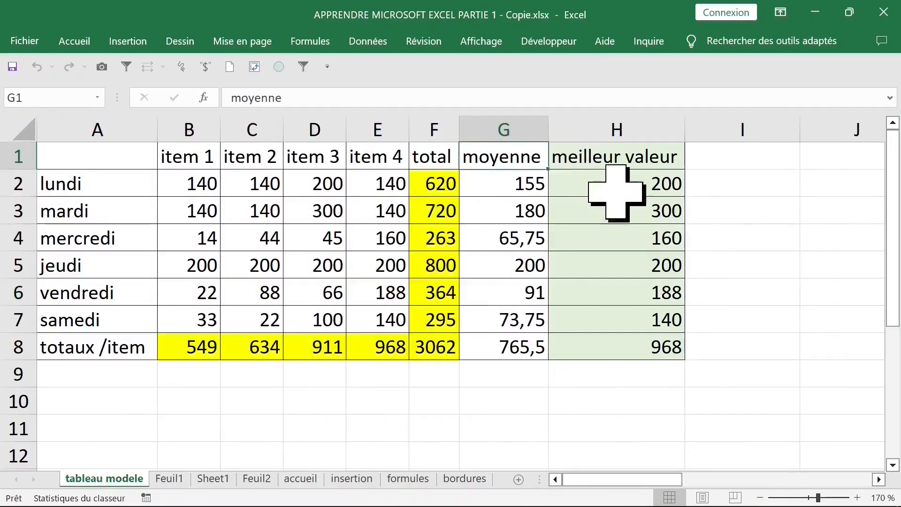
click(565, 257)
click(91, 311)
drag(91, 180, 97, 321)
click(201, 321)
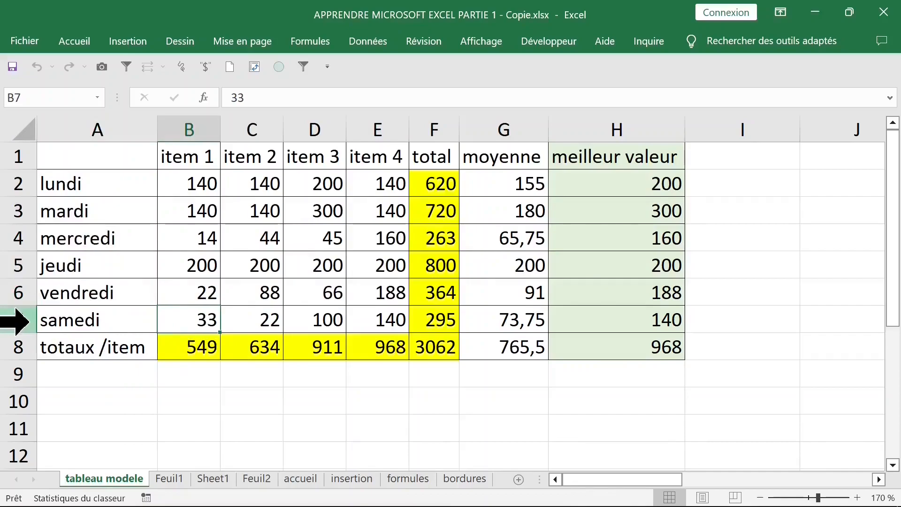
Try inserting a blank row above the samedi row and undo the insertion
click(15, 320)
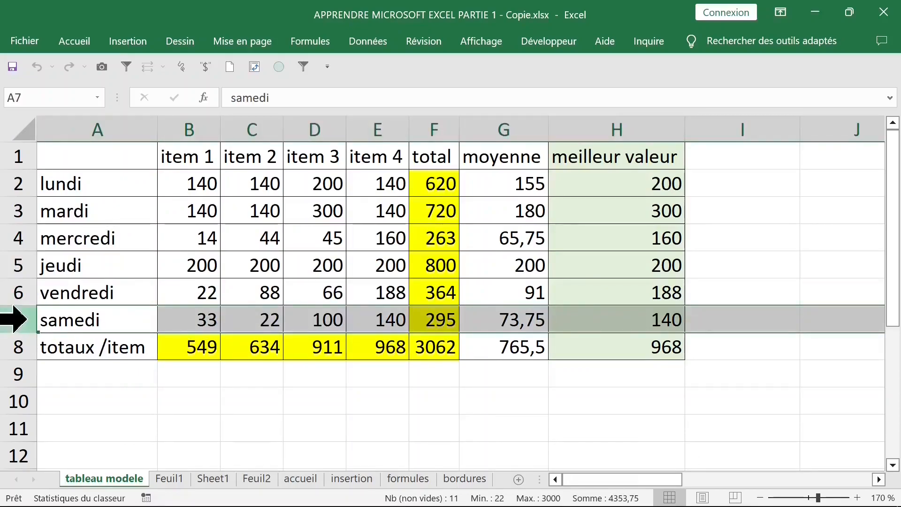
scroll(14, 319, down, 1)
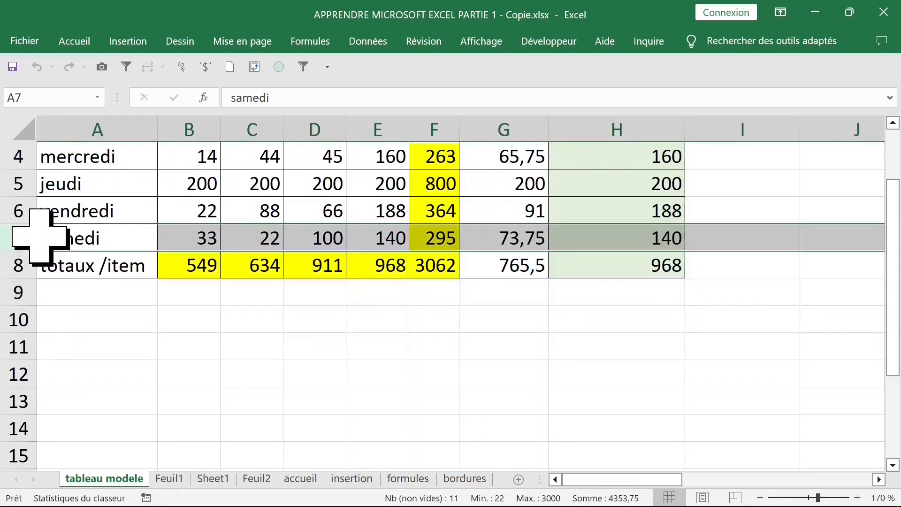
right_click(14, 239)
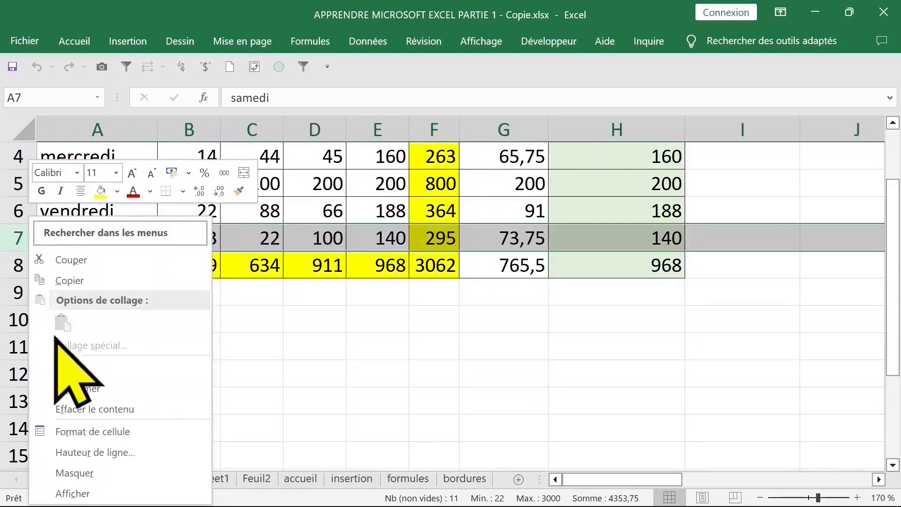
click(51, 368)
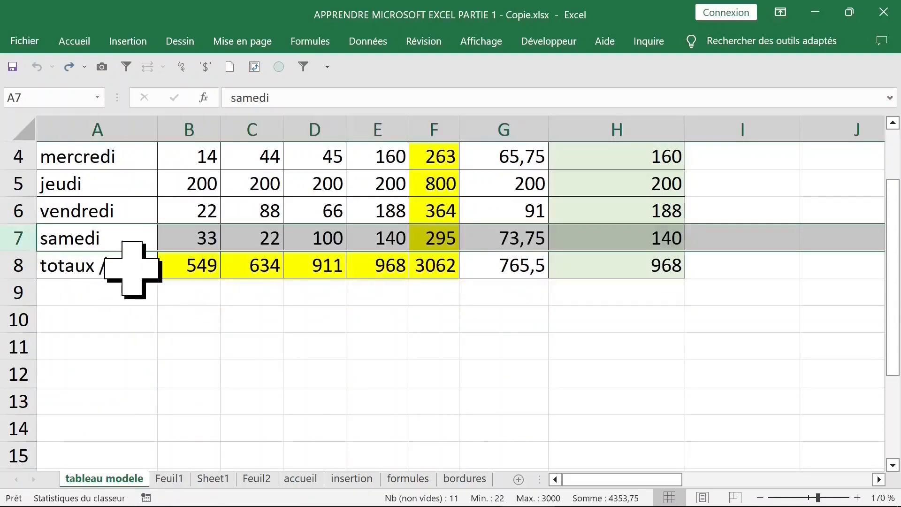
Insert a blank row between samedi and the totaux /item row, and undo the insertion
click(12, 265)
right_click(24, 265)
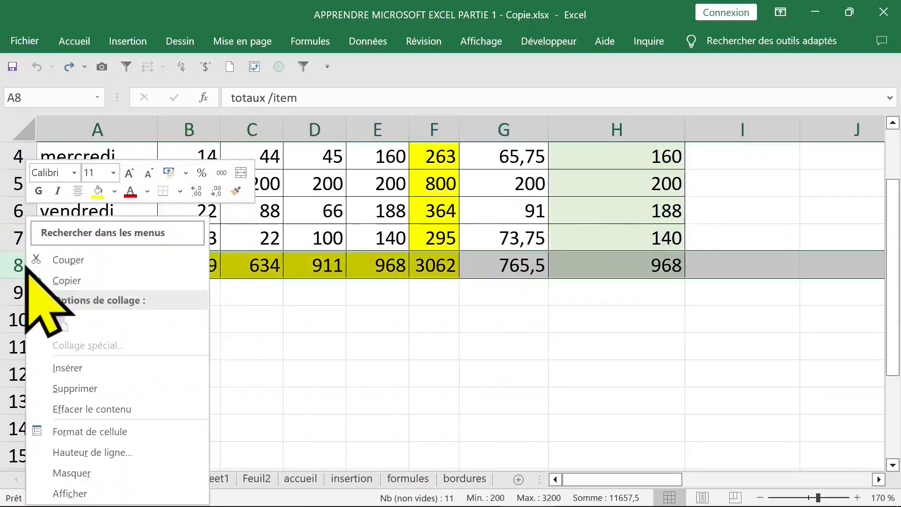
click(67, 368)
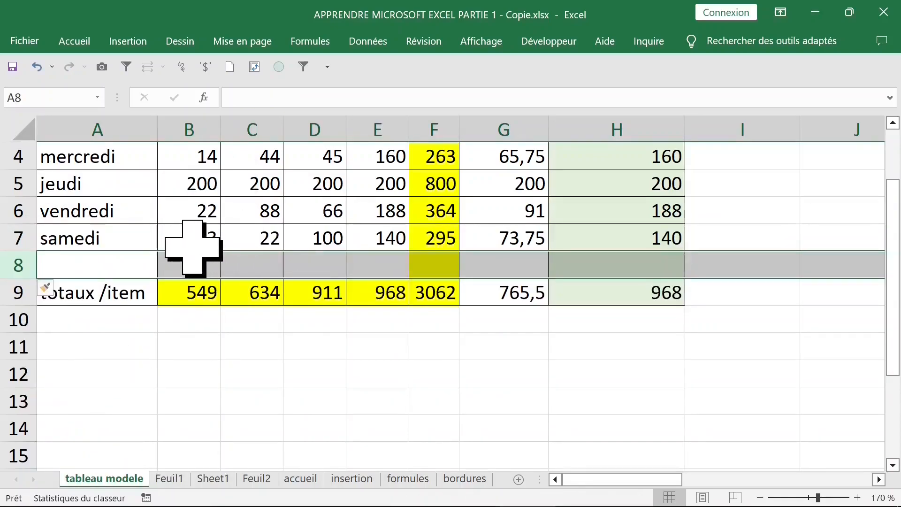
key(ctrl+z)
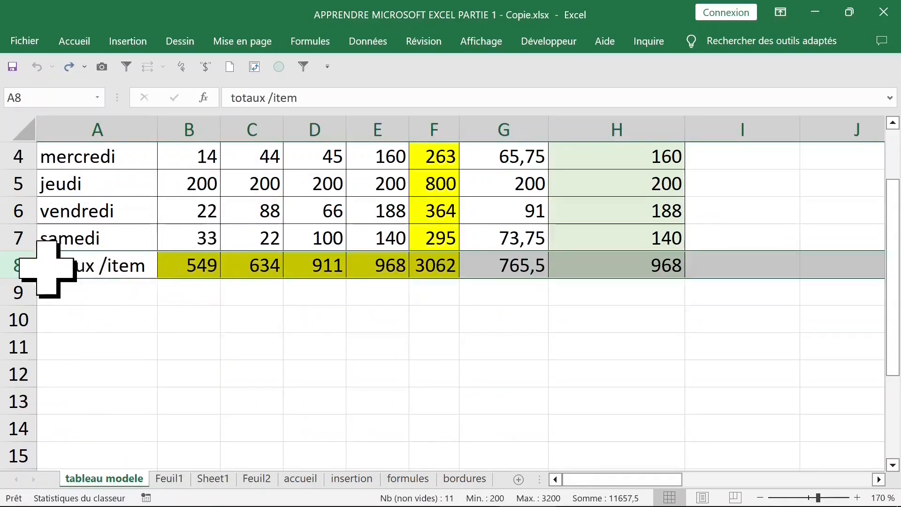
Insert an entire column before item 1 starting from cell B8, and undo the insertion
click(80, 265)
click(286, 264)
click(91, 265)
drag(91, 265, 402, 255)
click(195, 265)
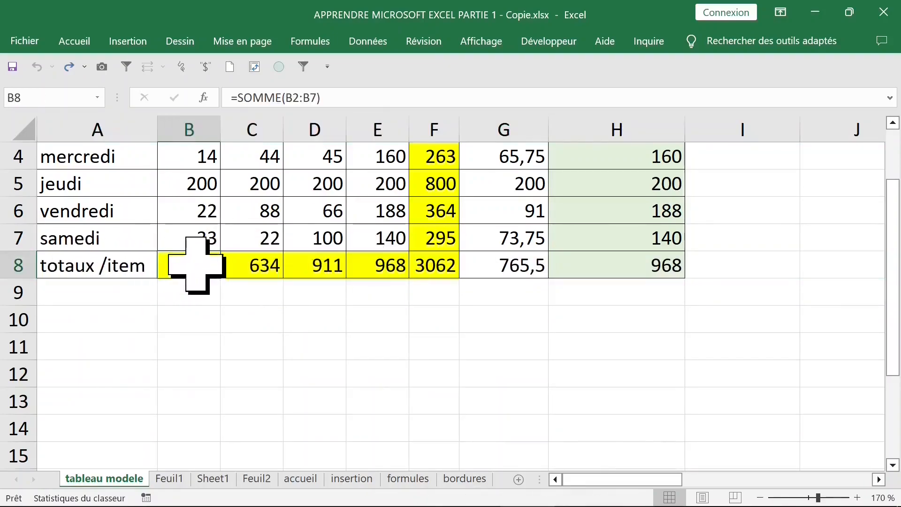
key(ctrl+plus)
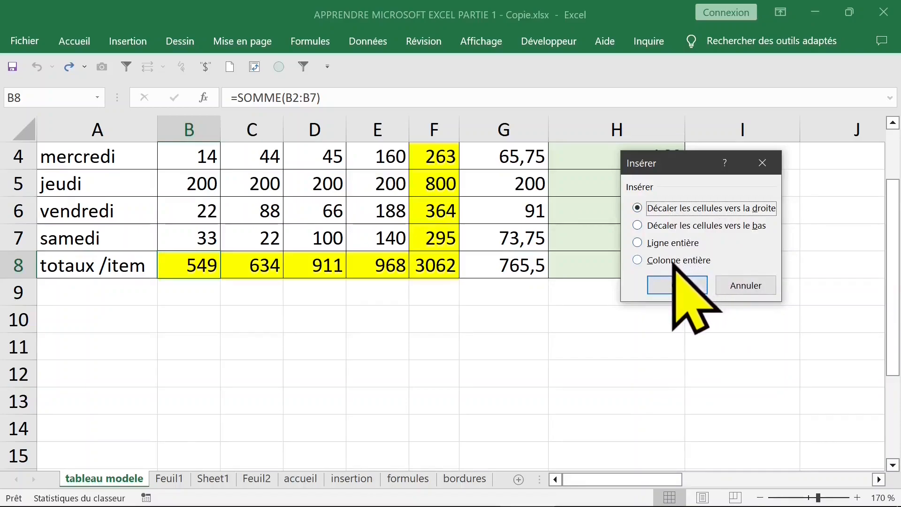
click(677, 285)
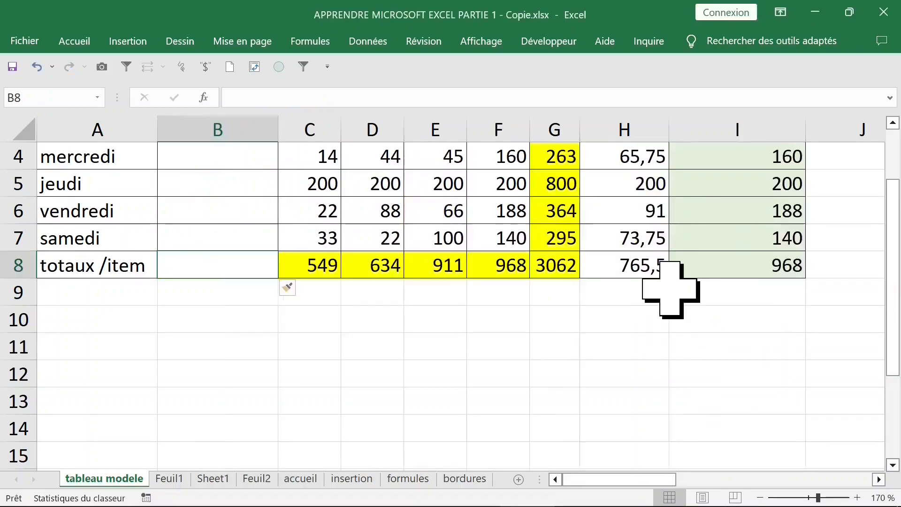
scroll(621, 313, up, 1)
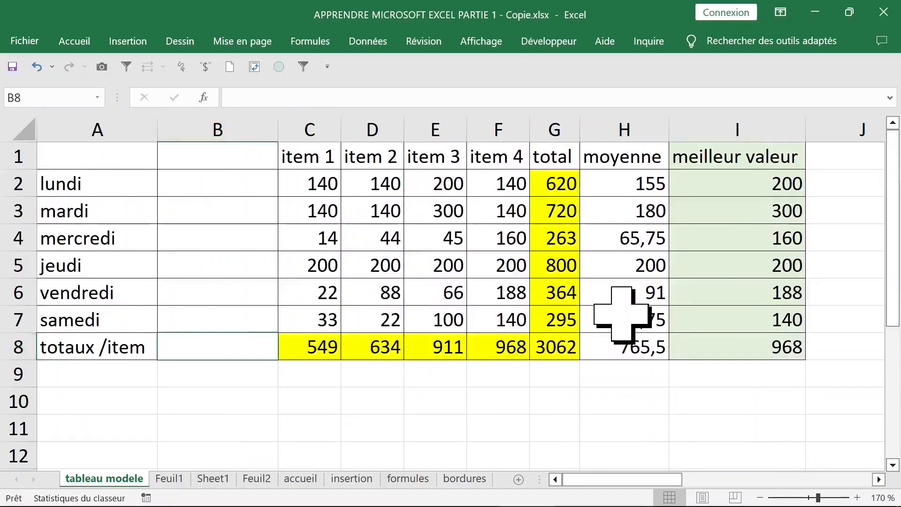
key(ctrl+z)
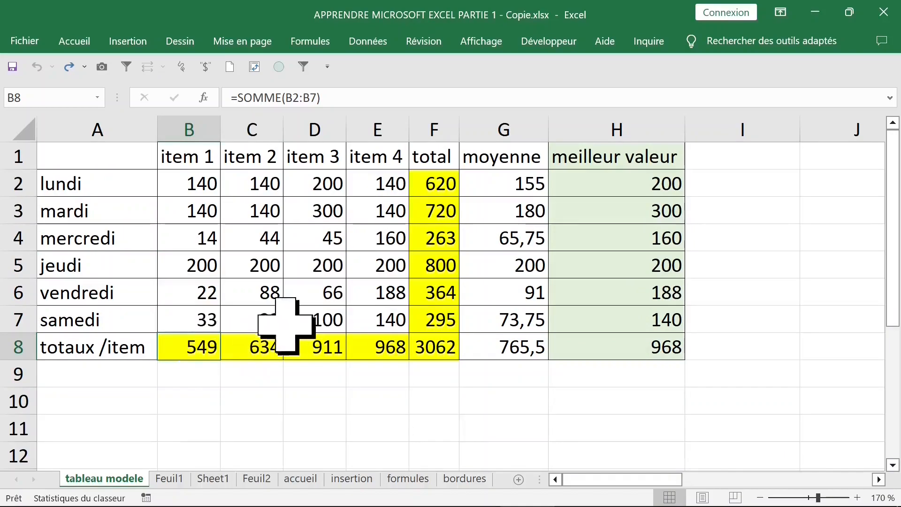
Insert an entire row above the totaux /item row starting from cell B8, and undo the insertion
scroll(254, 334, down, 1)
key(ctrl+plus)
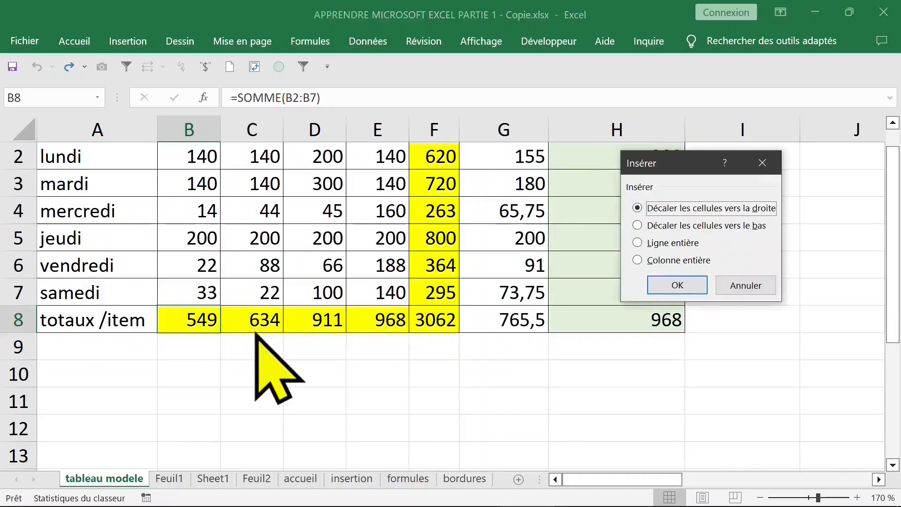
click(673, 243)
click(677, 285)
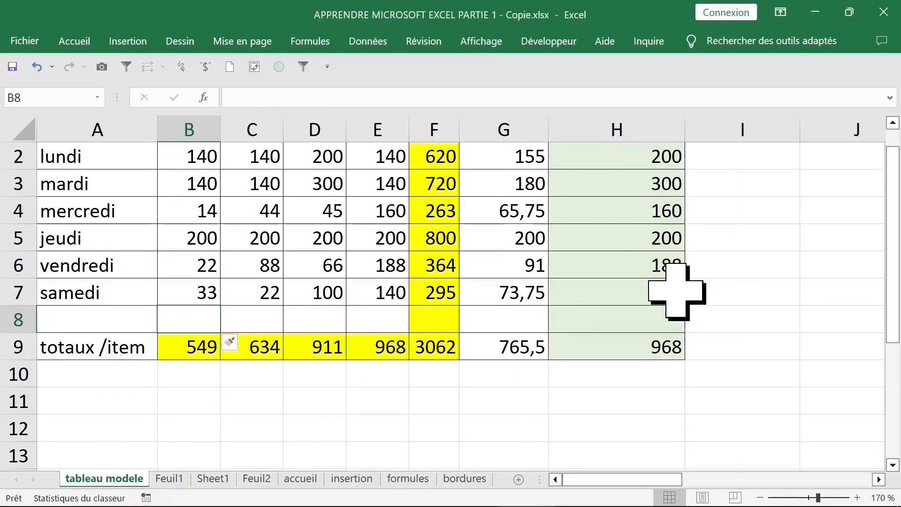
key(ctrl+z)
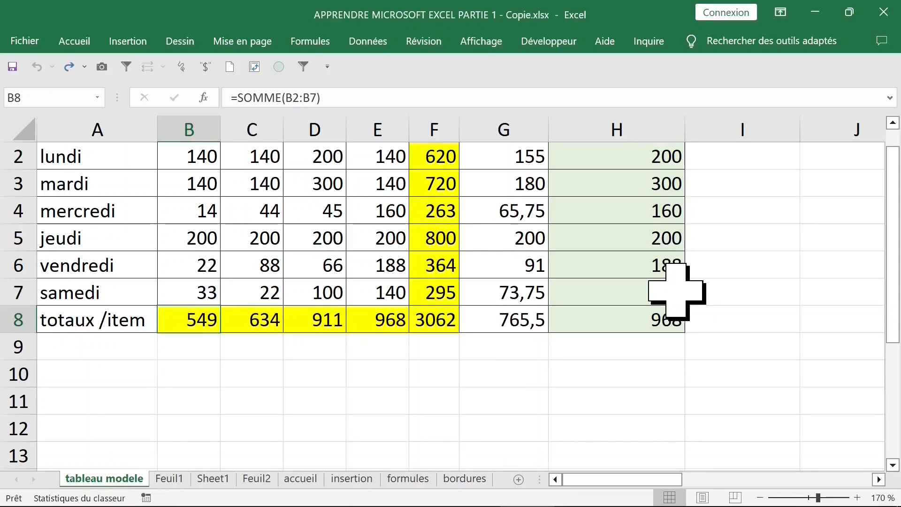
Repeat the Ligne entière insertion at cell B8 and undo it again
key(ctrl+plus)
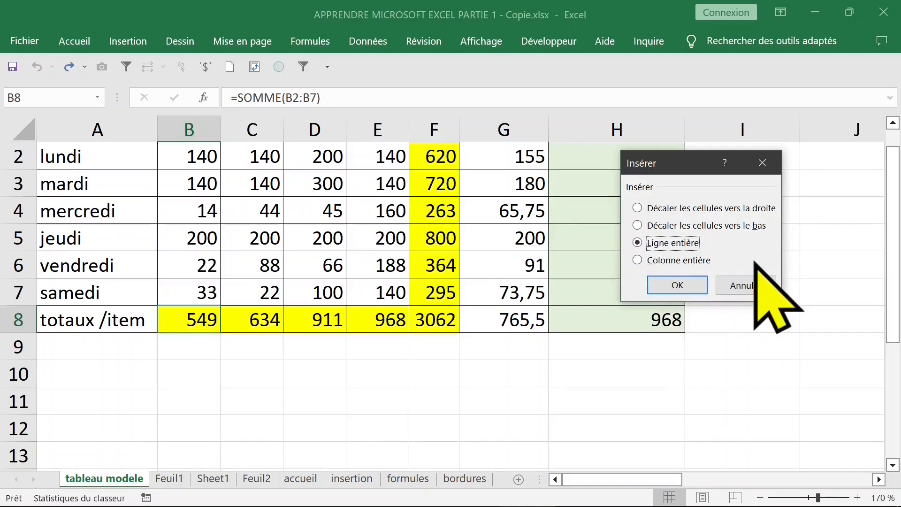
key(Return)
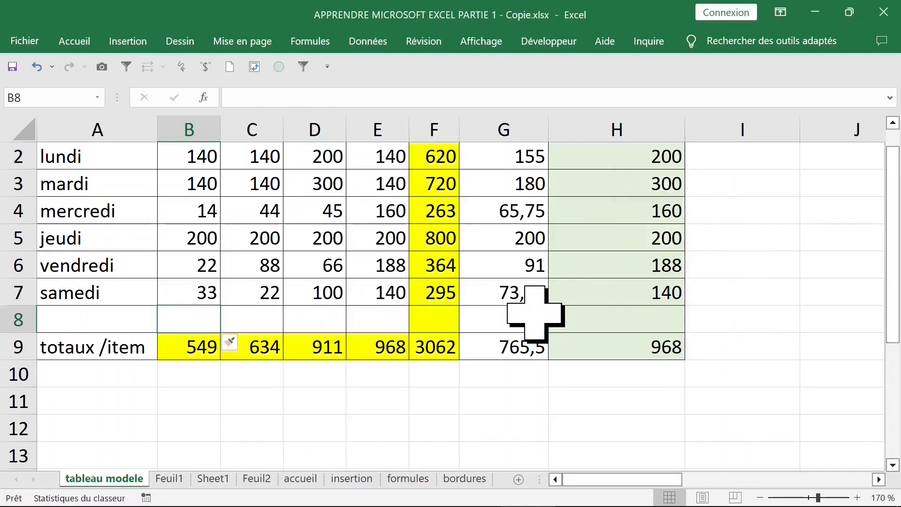
key(ctrl+z)
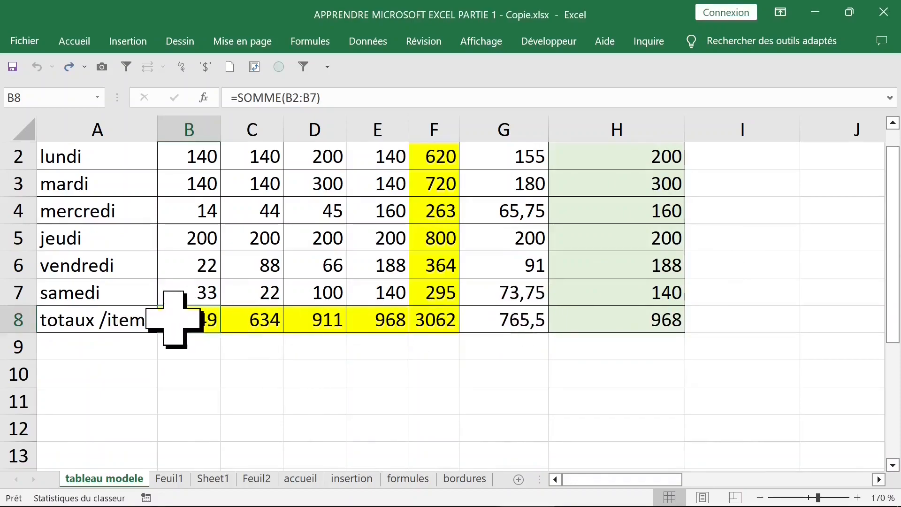
Insert blank cells at B8:H8, shifting the existing total cells down while leaving the totaux /item label in place
drag(182, 319, 652, 322)
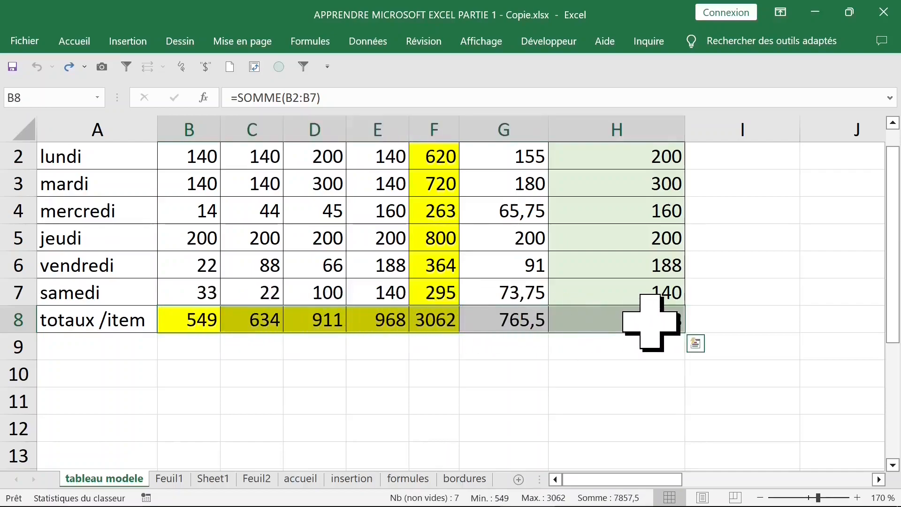
key(ctrl+plus)
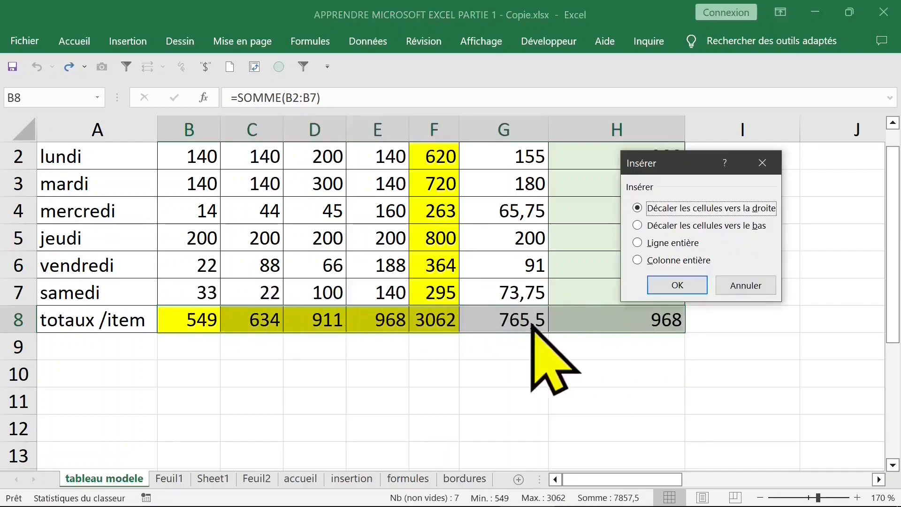
click(687, 229)
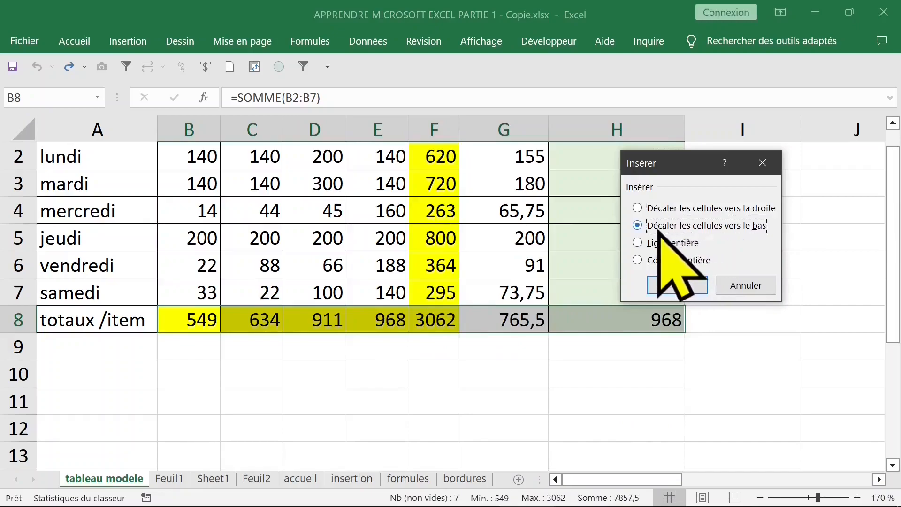
click(673, 285)
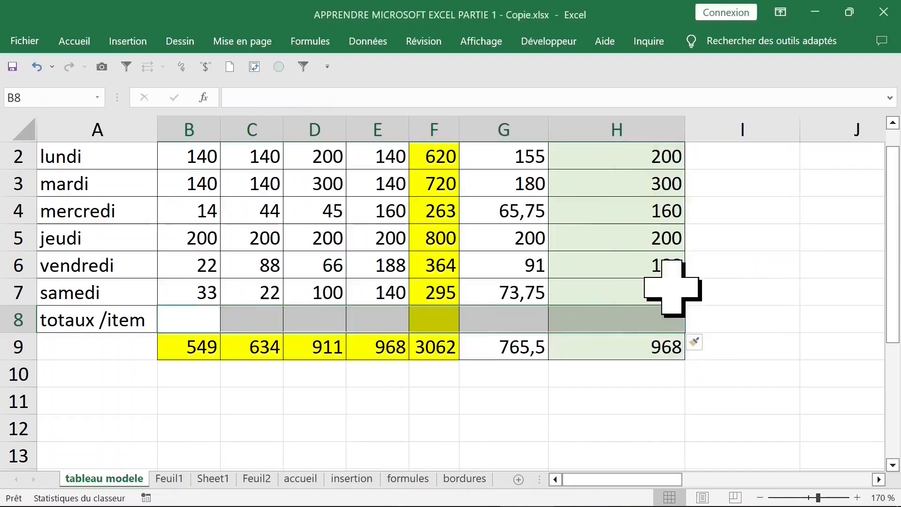
click(193, 317)
click(258, 321)
drag(181, 318, 615, 319)
click(64, 323)
click(103, 344)
Insert a blank cell at A8, shifting the totaux /item label down, and undo the insertion
click(104, 323)
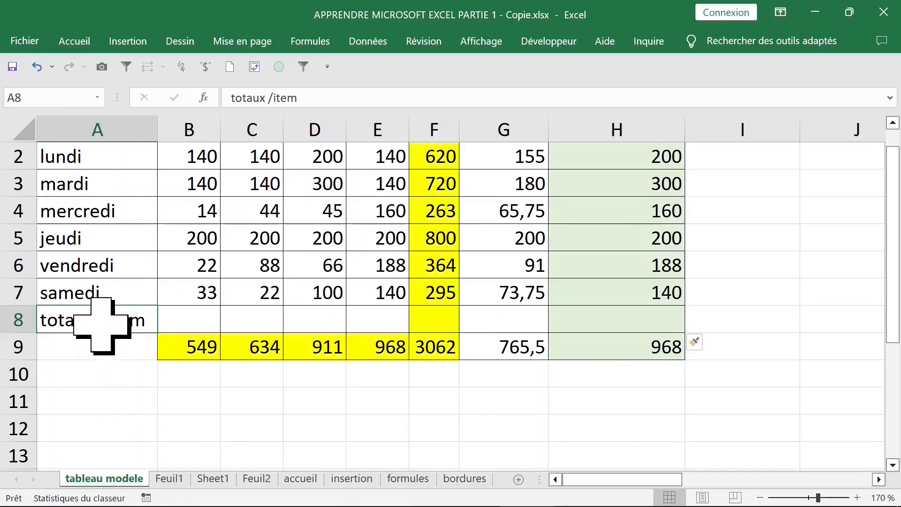
scroll(101, 327, down, 2)
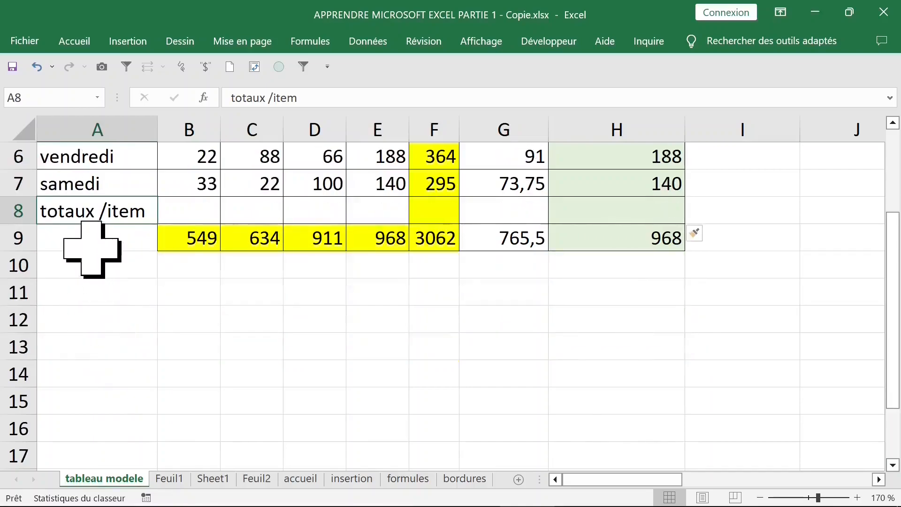
click(92, 235)
click(88, 217)
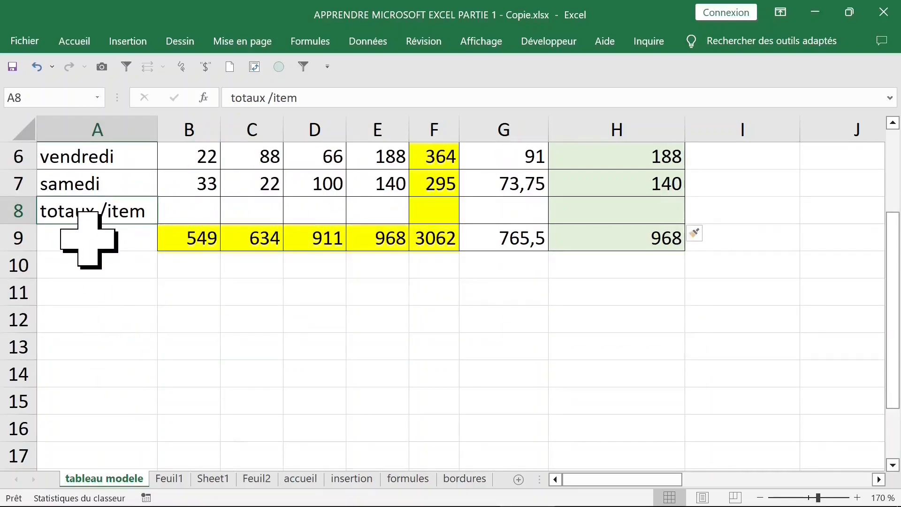
key(ctrl+plus)
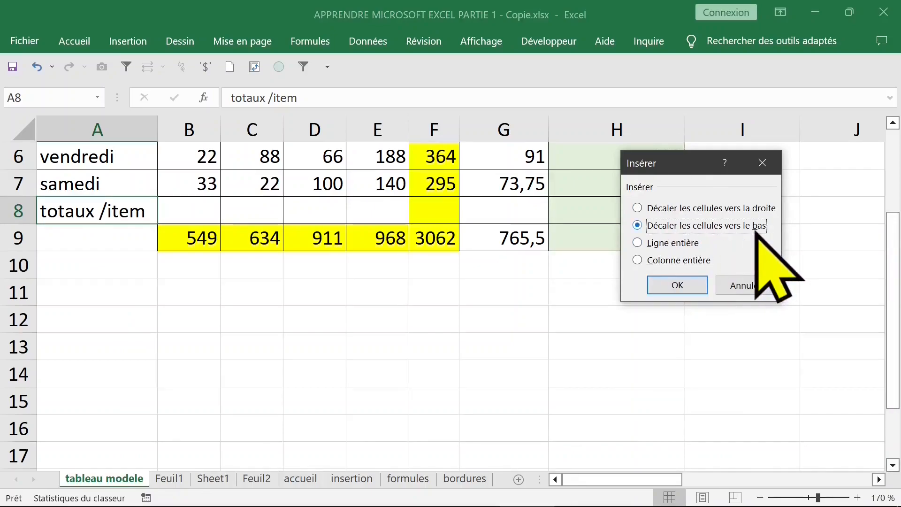
key(Return)
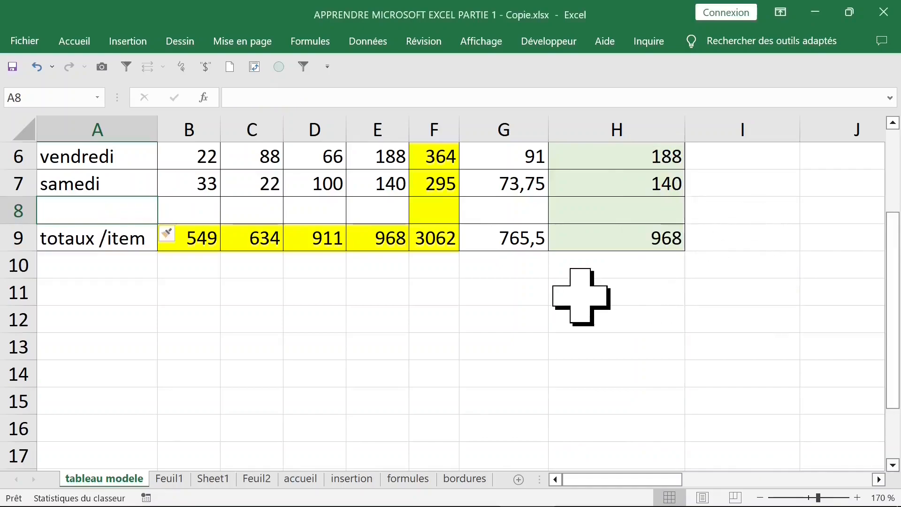
key(ctrl+z)
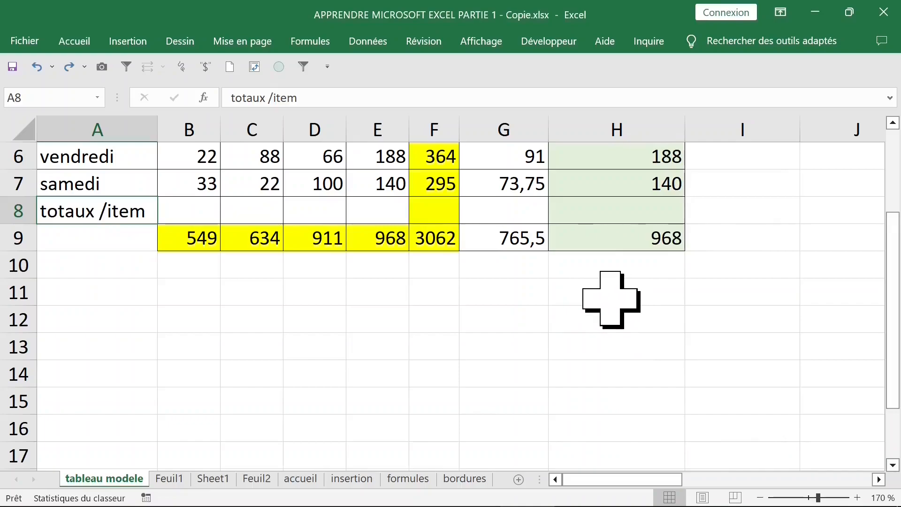
Put the totaux /item label in cell A9 and clear it from cell A8
click(115, 241)
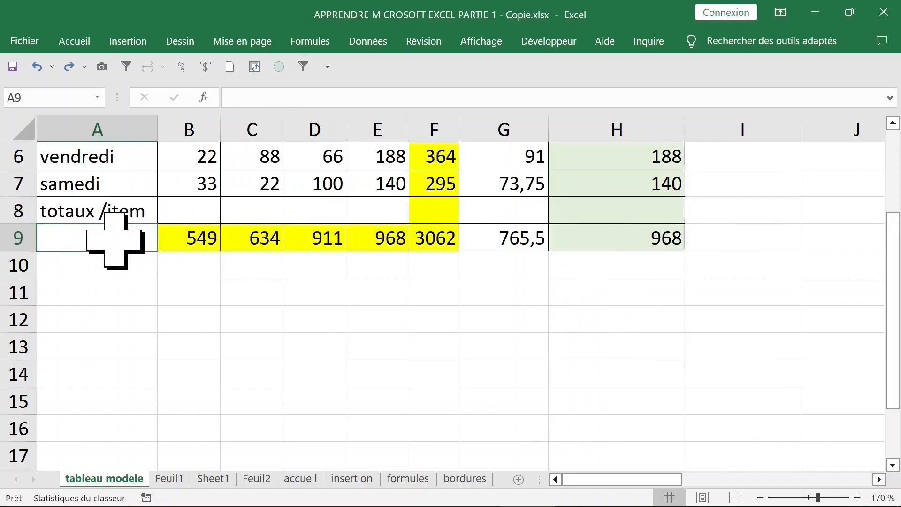
key(Up)
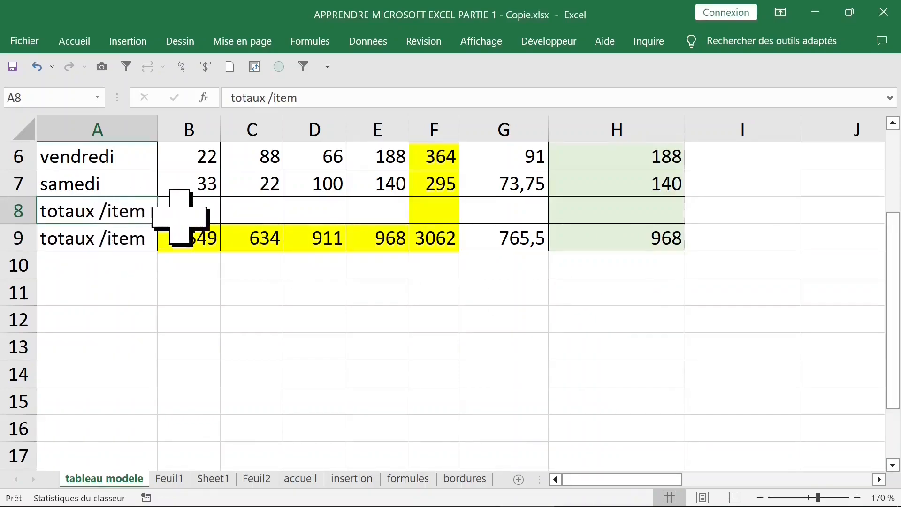
key(Delete)
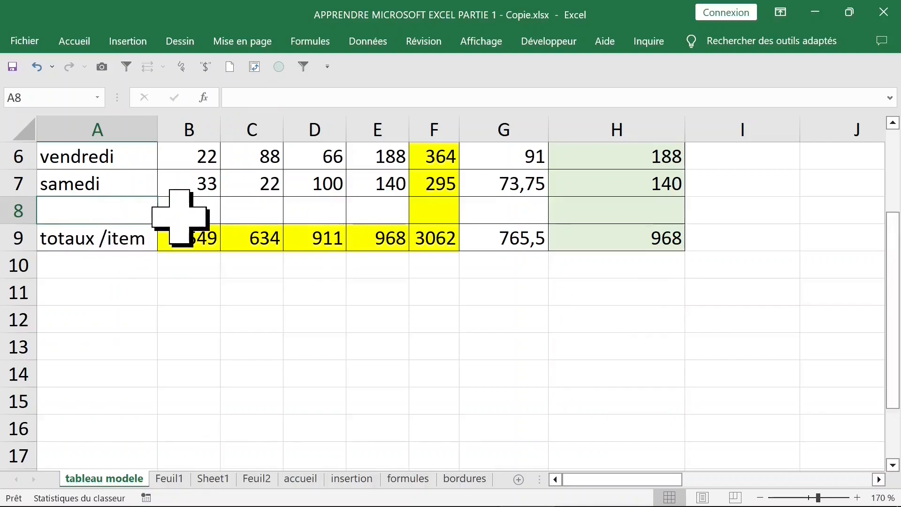
Enter DIMANCHE in cell A8 below samedi, and undo the entry
drag(120, 207, 604, 214)
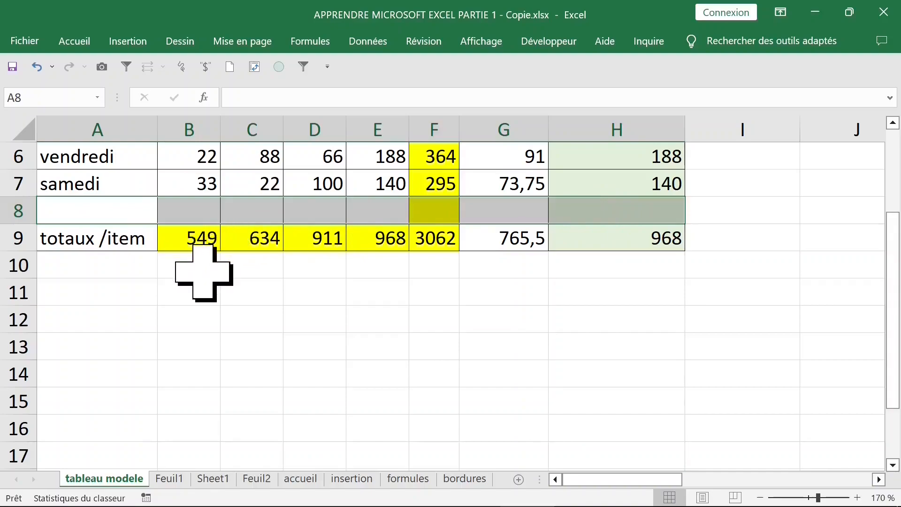
scroll(201, 272, up, 2)
scroll(188, 263, up, 1)
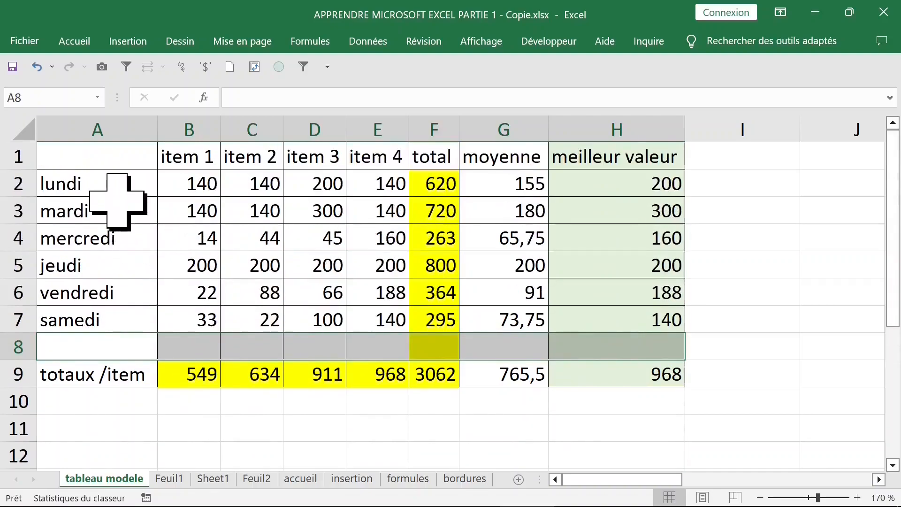
click(121, 209)
click(118, 346)
scroll(190, 350, down, 1)
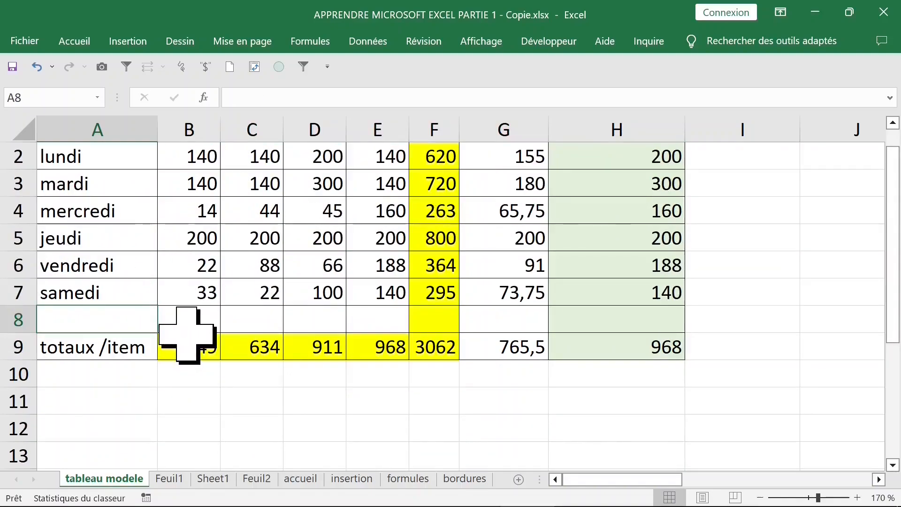
text(DIMA)
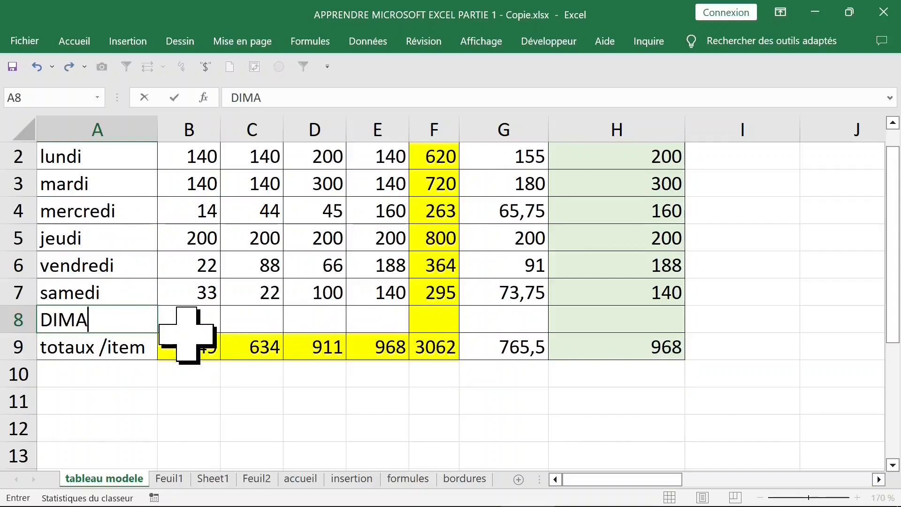
text(NCHE)
click(256, 375)
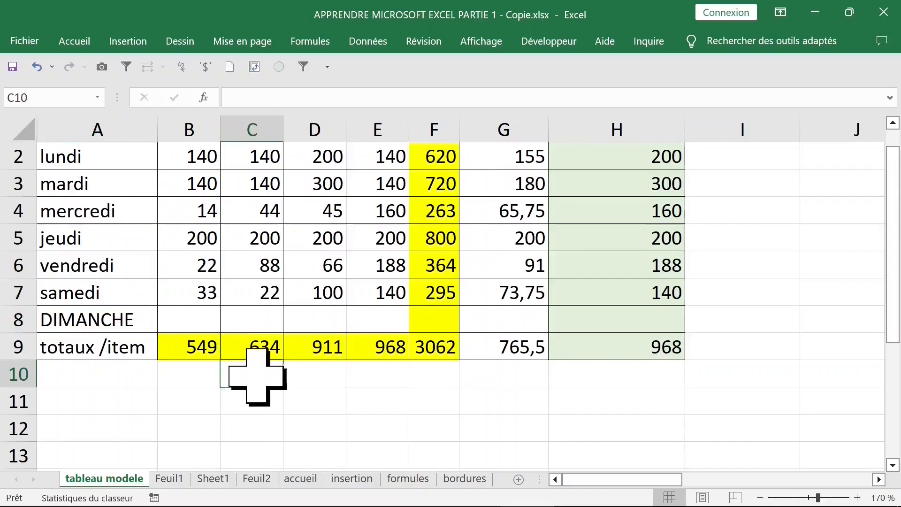
key(ctrl+z)
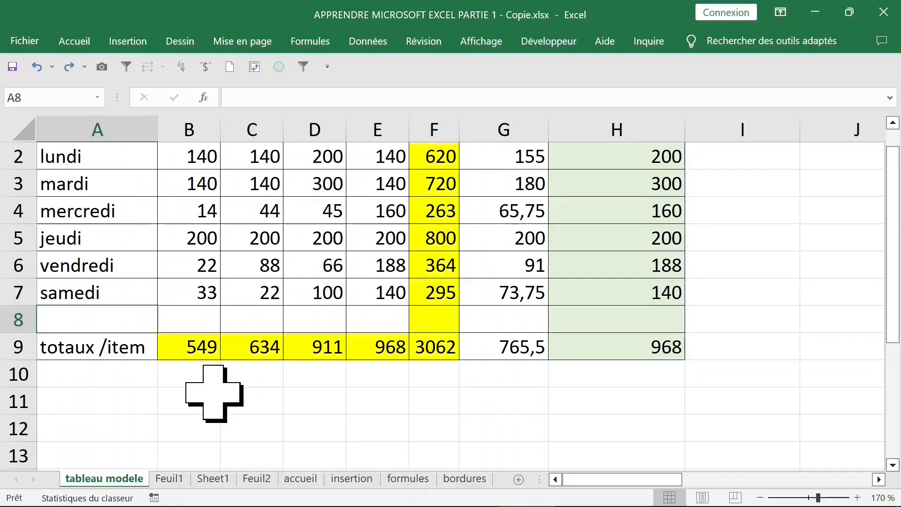
Extend the day series from samedi in A7 down to A8 to produce dimanche
click(142, 295)
scroll(165, 300, down, 1)
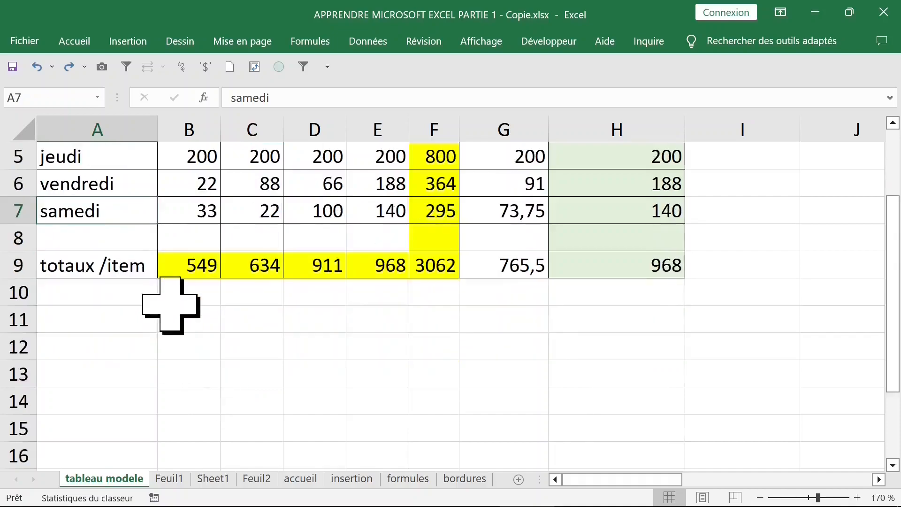
drag(157, 225, 368, 231)
click(141, 234)
Enter 22, 33, 44 and 55 in cells B8:E8 for items 1 to 4 of dimanche
click(201, 237)
click(303, 237)
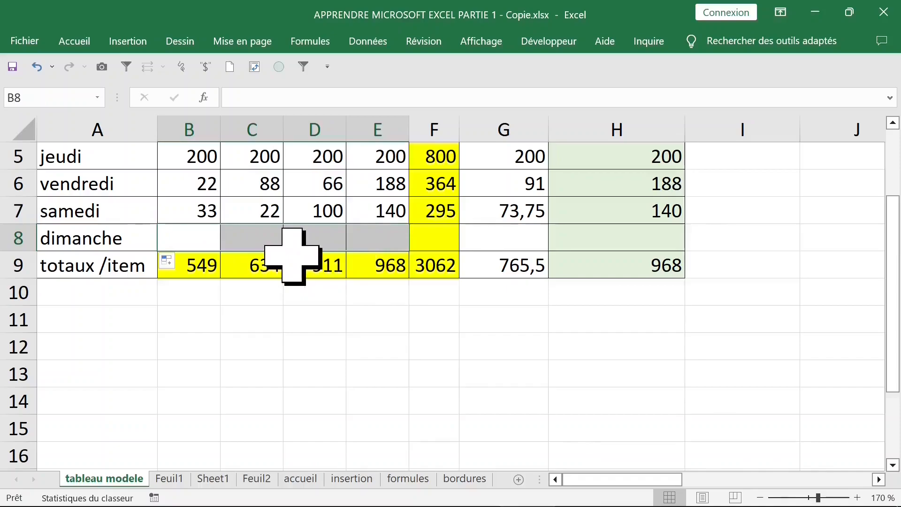
text(22)
key(Tab)
text(33)
key(Tab)
text(44)
key(Tab)
text(55)
click(438, 243)
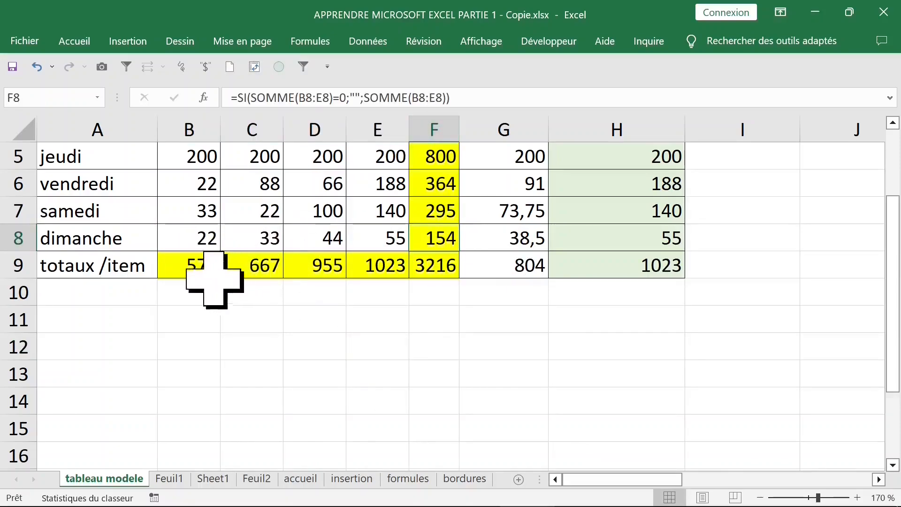
Change the dimanche value for item 1 in B8 to 8888 and autofit the width of column F
click(195, 266)
double_click(193, 270)
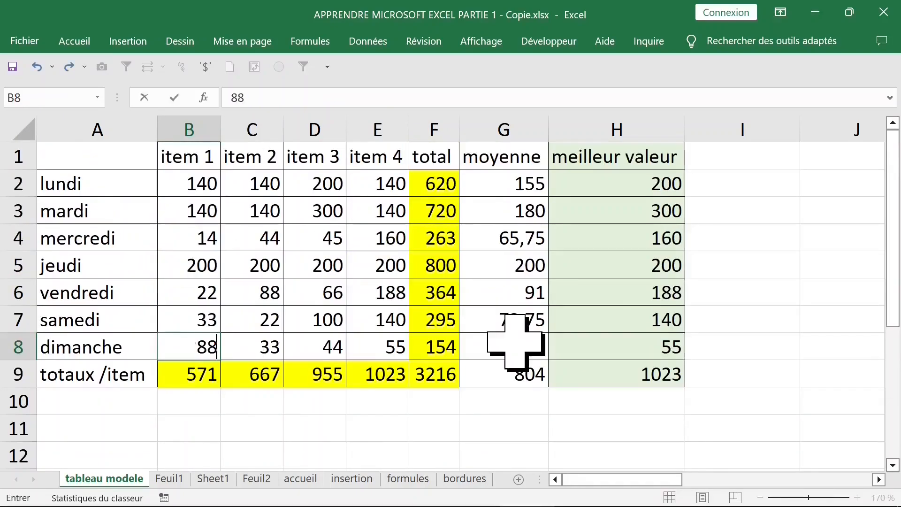
text(88)
key(Return)
click(453, 371)
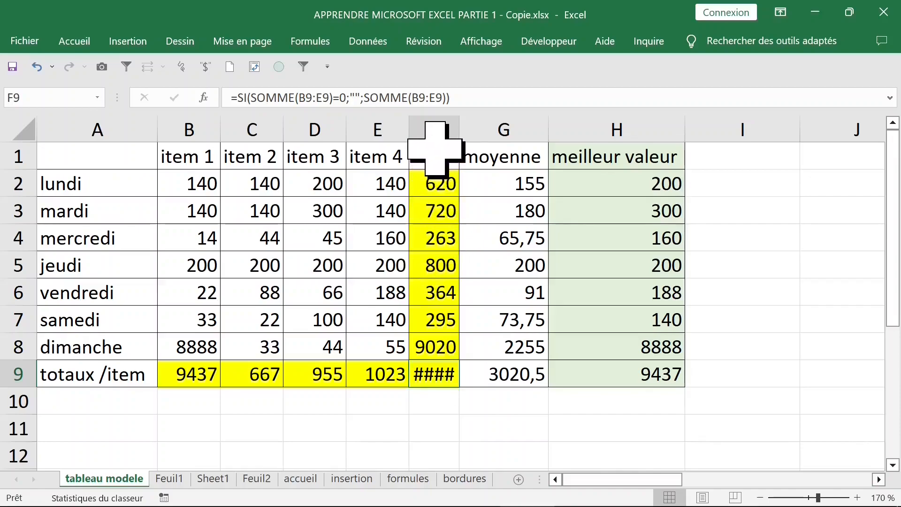
double_click(459, 133)
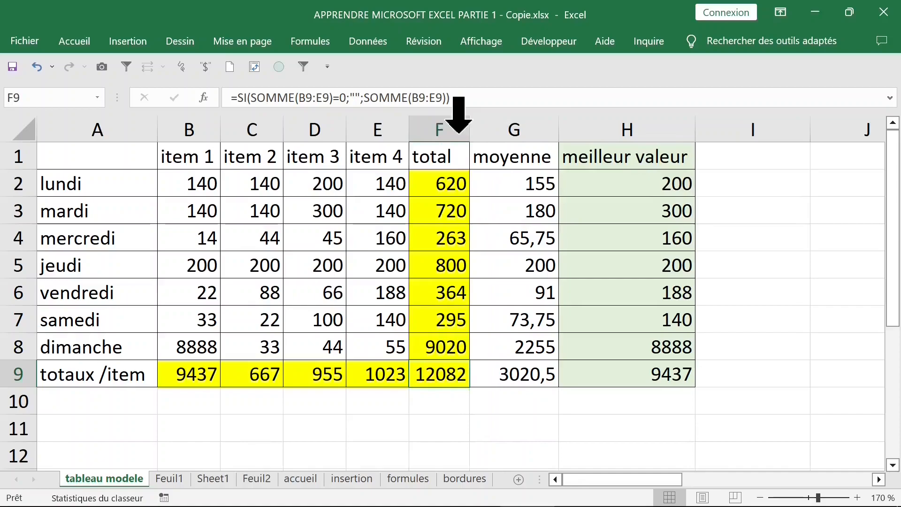
Set the dimanche values to 77777 for item 2 in C8 and 99999 for item 3 in D8
click(278, 344)
text(77777)
key(Return)
click(317, 345)
text(99999)
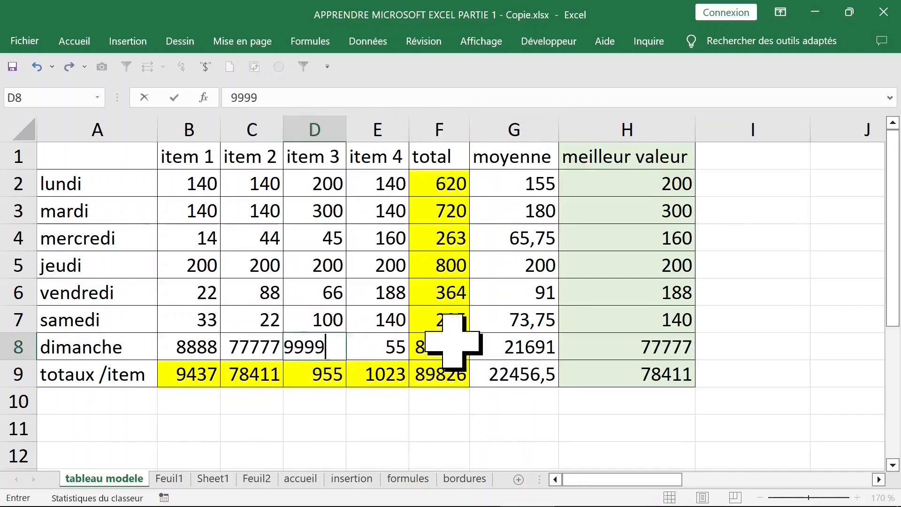
key(Return)
Examine the formulas in the totaux /item row against the daily values in B2:E8
click(613, 376)
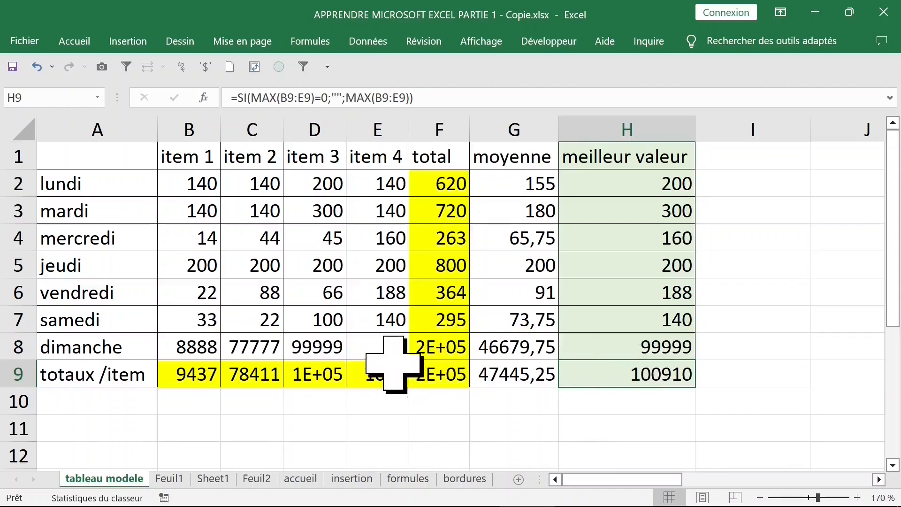
drag(191, 181, 368, 345)
scroll(267, 338, down, 1)
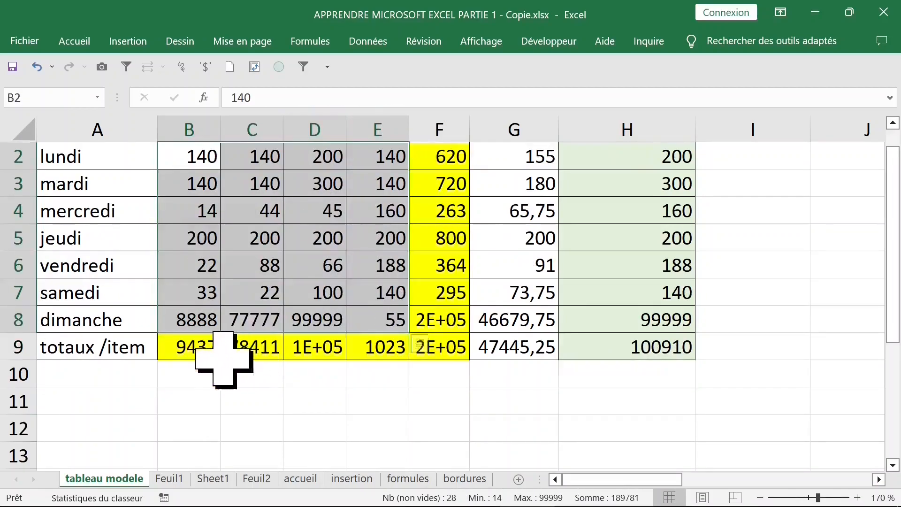
click(213, 347)
click(375, 347)
click(539, 346)
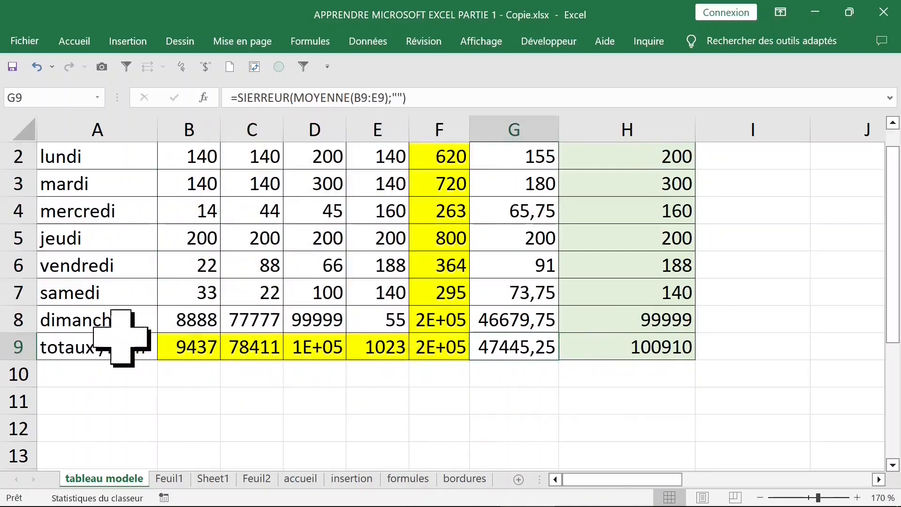
click(194, 348)
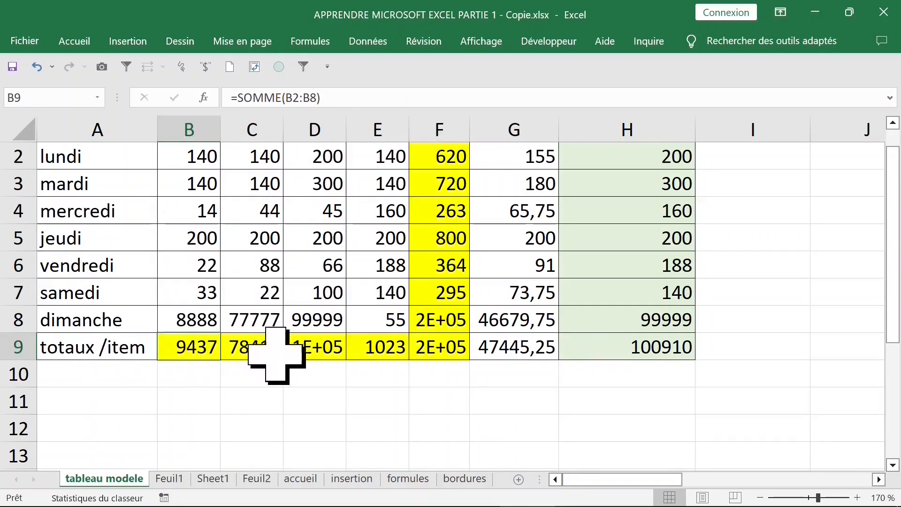
scroll(254, 349, up, 1)
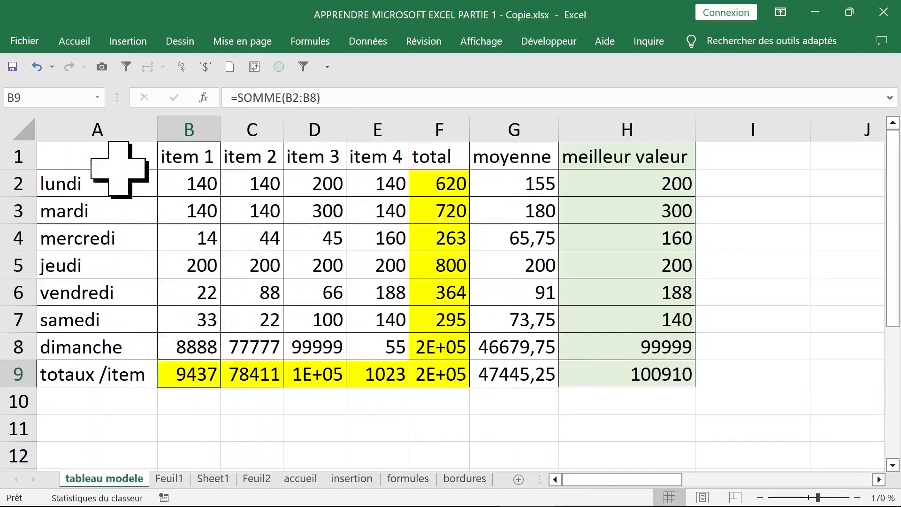
Copy the whole table A1:H9, paste it at cell A18, and undo the paste
click(93, 163)
mouse_move(93, 162)
mouse_down()
mouse_move(446, 262)
mouse_move(614, 362)
mouse_move(628, 386)
mouse_up()
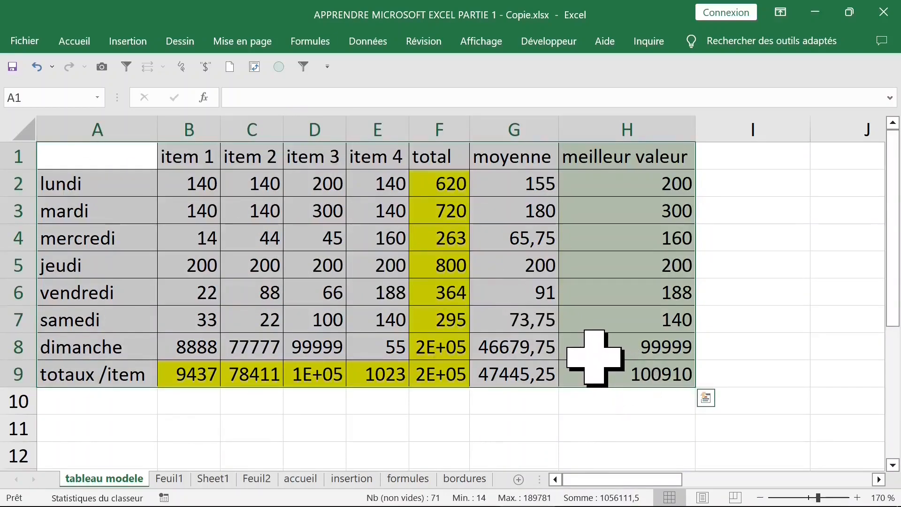
key(ctrl+c)
scroll(594, 358, down, 5)
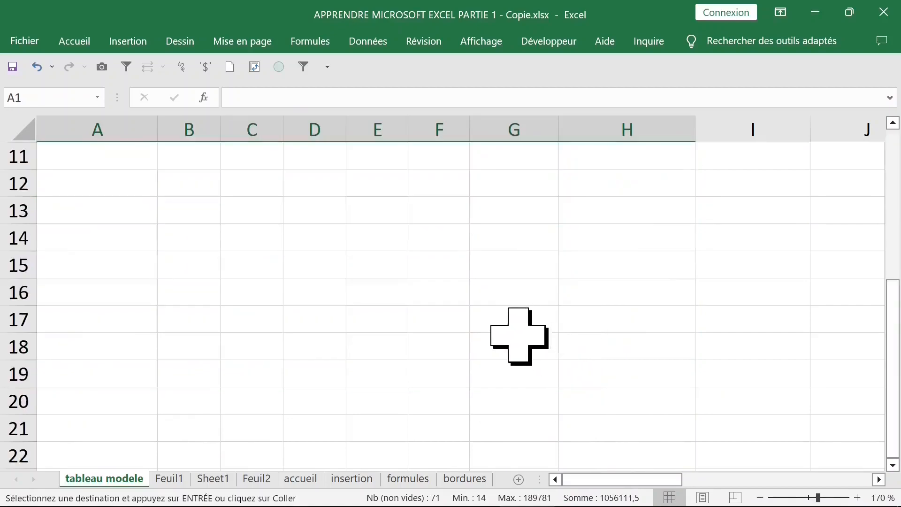
click(93, 237)
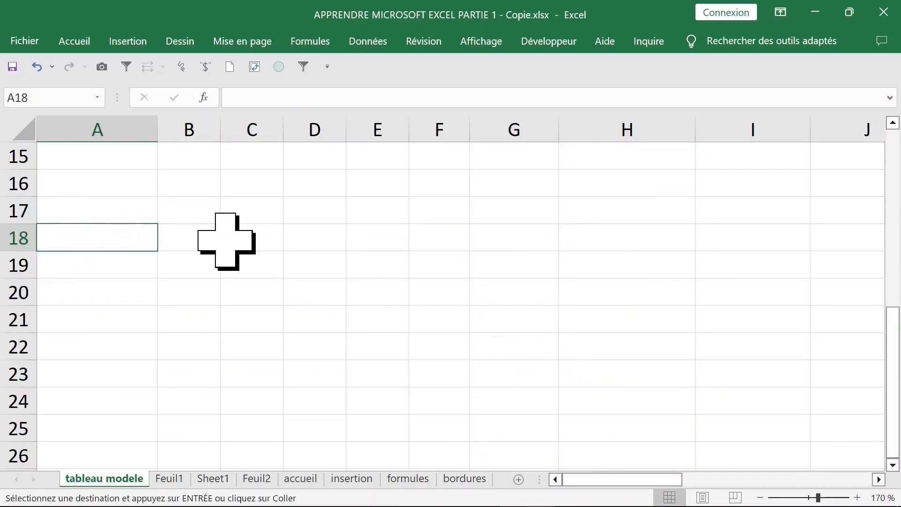
key(ctrl+v)
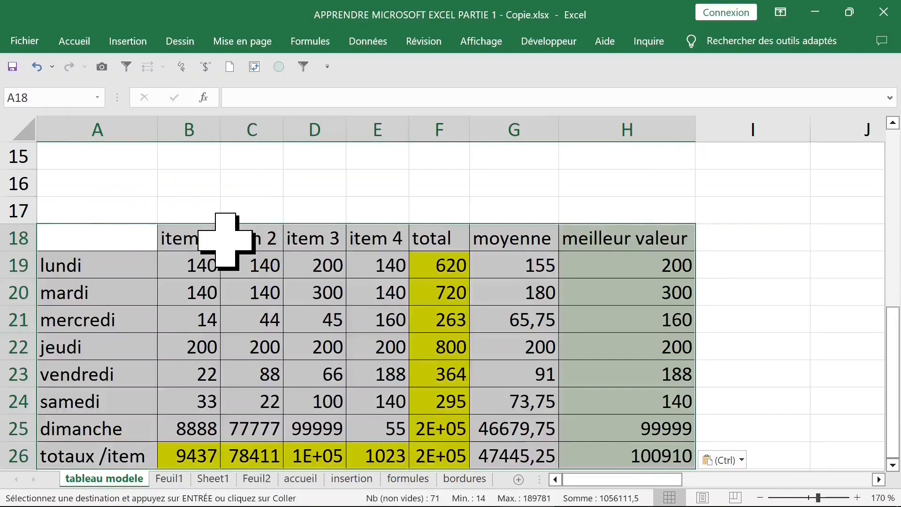
key(ctrl+z)
scroll(344, 292, up, 2)
click(322, 260)
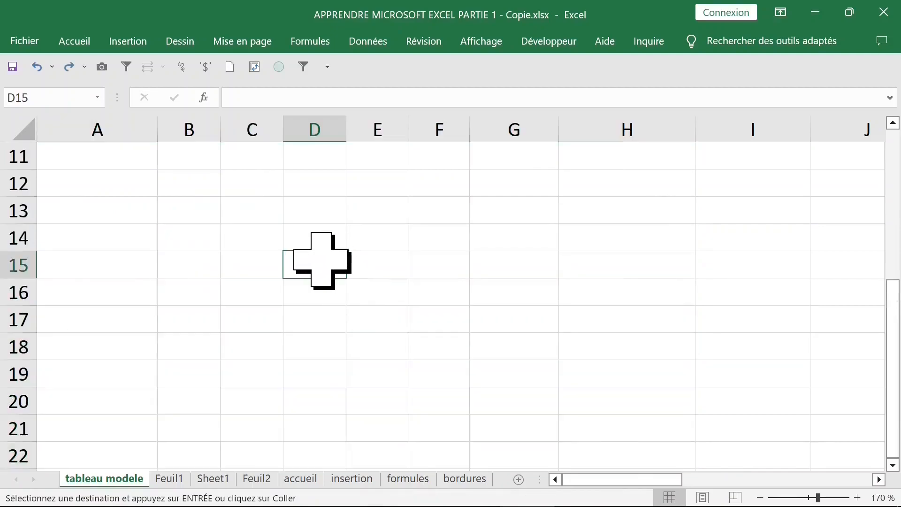
Copy the table A1:H9 to A12:H20 below the original and autofit the width of column F
scroll(321, 260, down, 4)
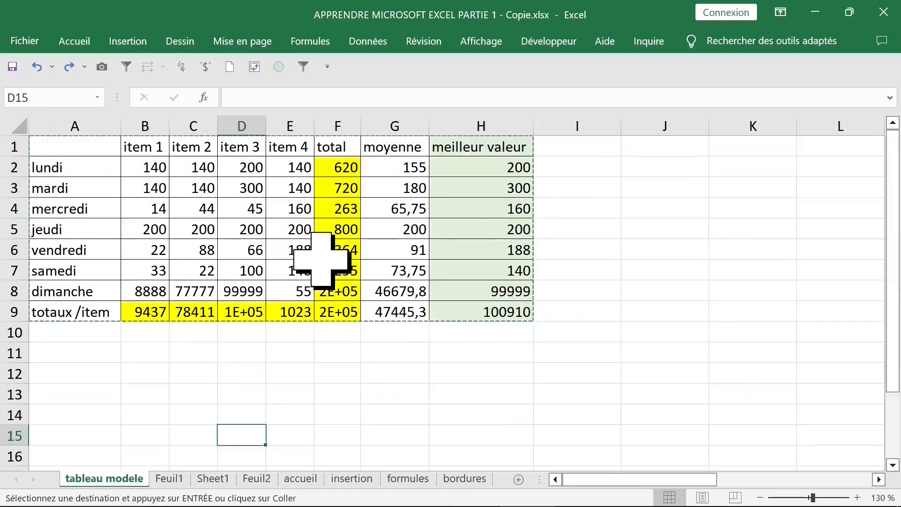
drag(75, 147, 519, 305)
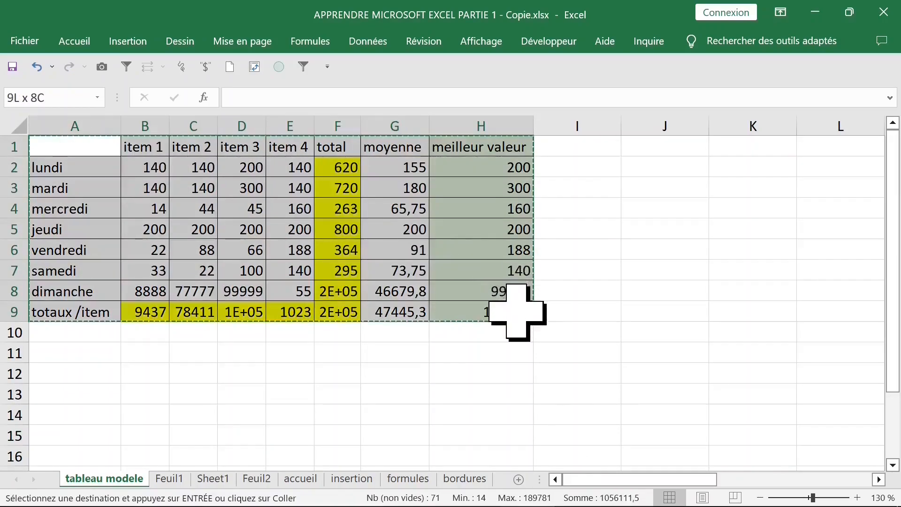
scroll(474, 312, down, 1)
scroll(474, 312, down, 1)
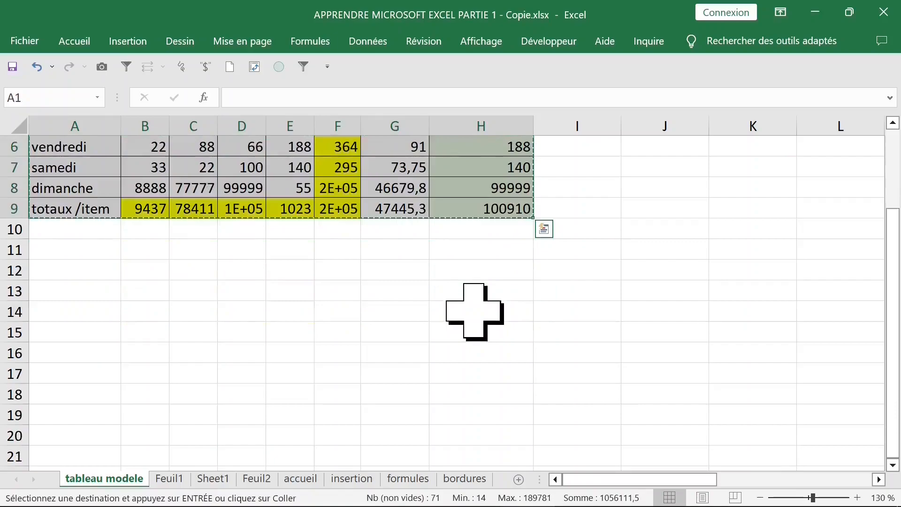
scroll(474, 312, down, 2)
scroll(474, 312, up, 1)
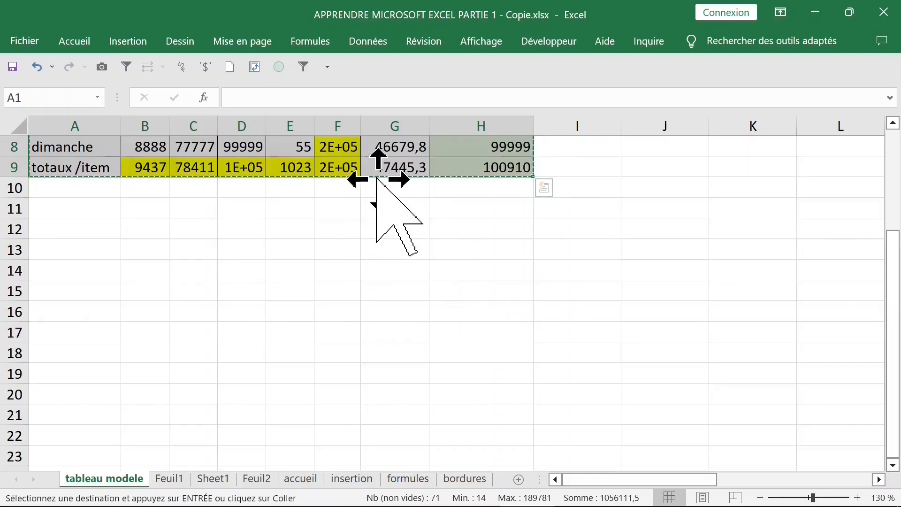
drag(375, 178, 374, 396)
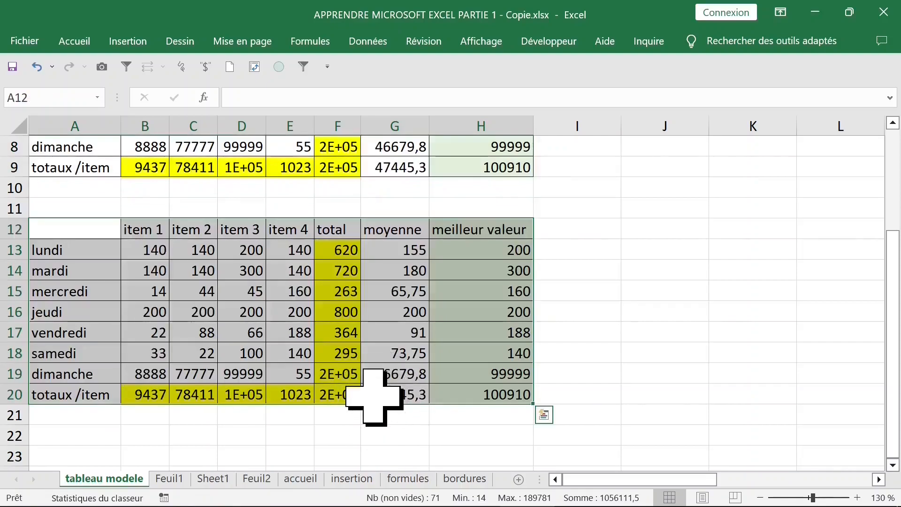
scroll(427, 353, up, 1)
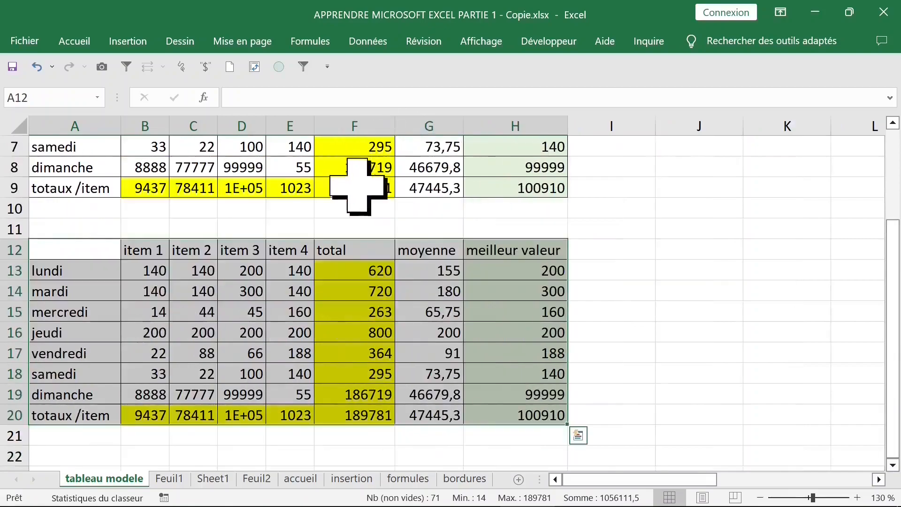
Change the dimanche values in the copied table to 12 in B19, 914 in C19 and 100 in D19
click(358, 188)
click(432, 350)
click(337, 393)
drag(51, 251, 525, 409)
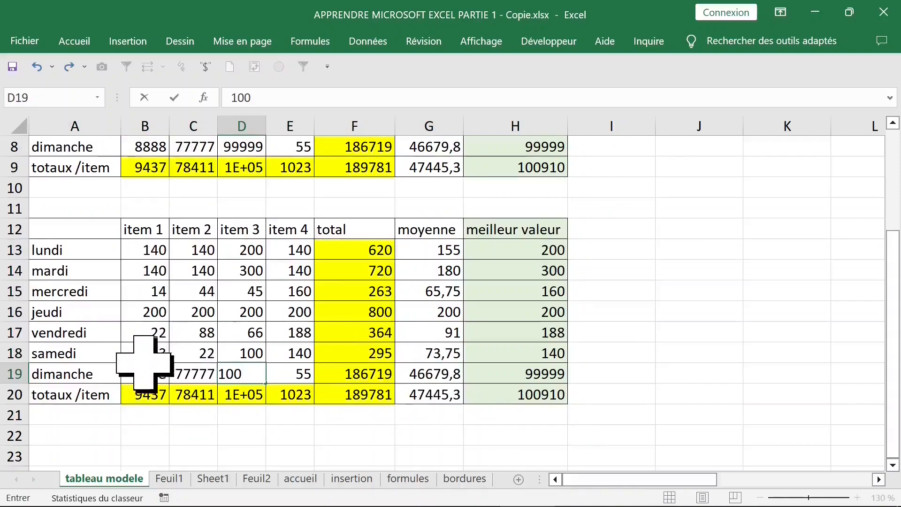
click(141, 367)
text(12)
click(201, 371)
text(914)
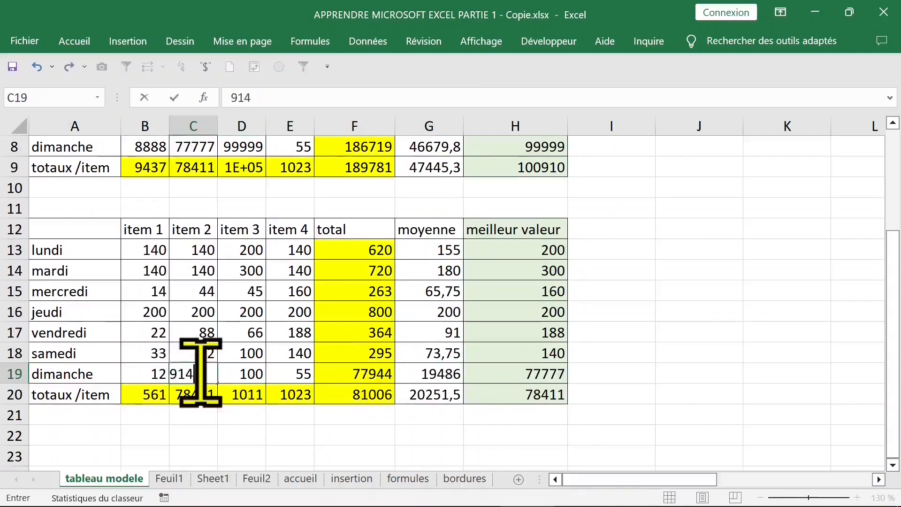
key(Return)
scroll(294, 333, up, 2)
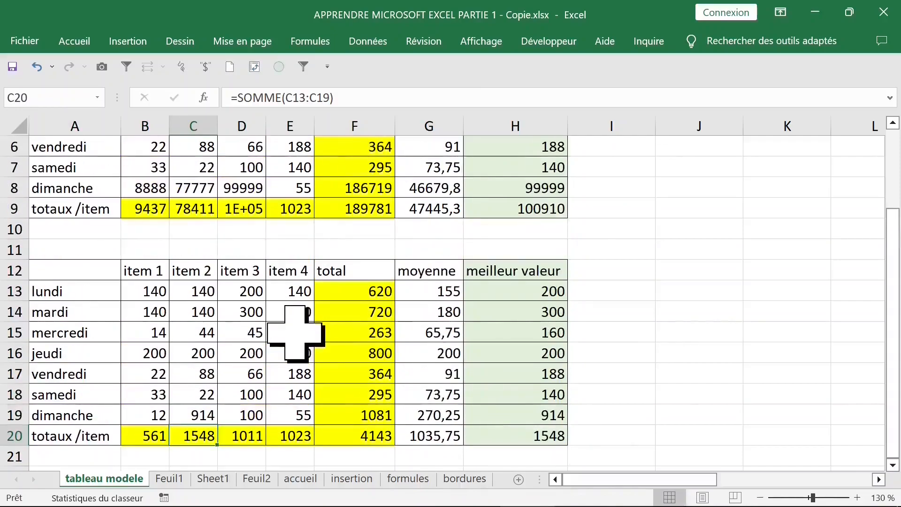
scroll(287, 332, down, 1)
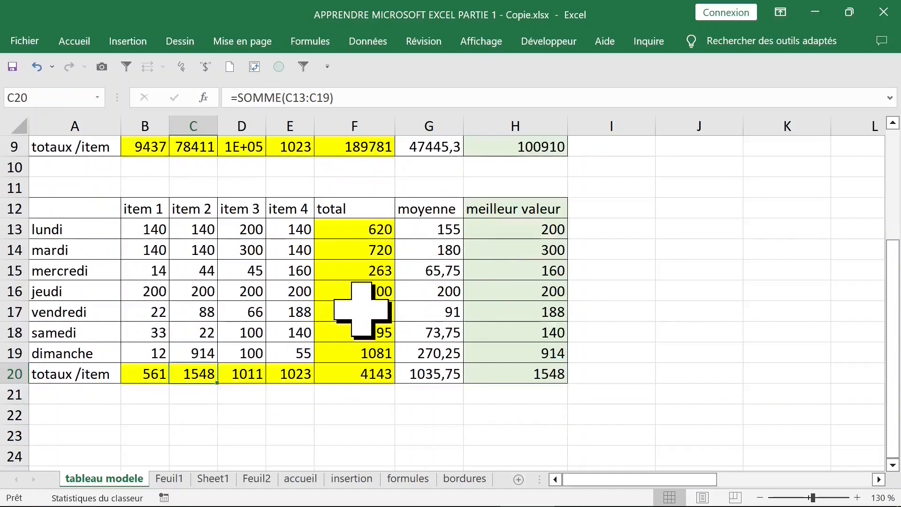
Clear the totaux /item results in B20:H20 of the copied table
ctrl+scroll(361, 309, up, 1)
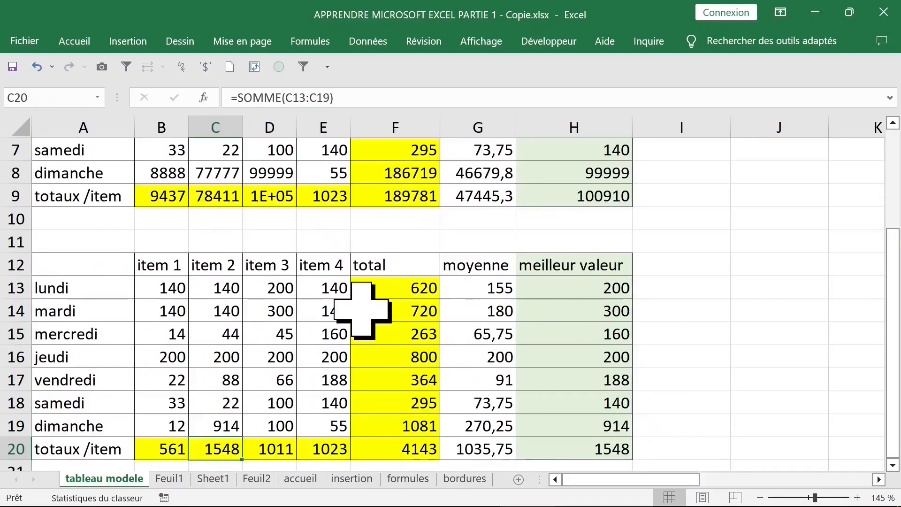
ctrl+scroll(362, 307, up, 1)
click(359, 300)
ctrl+scroll(362, 300, up, 1)
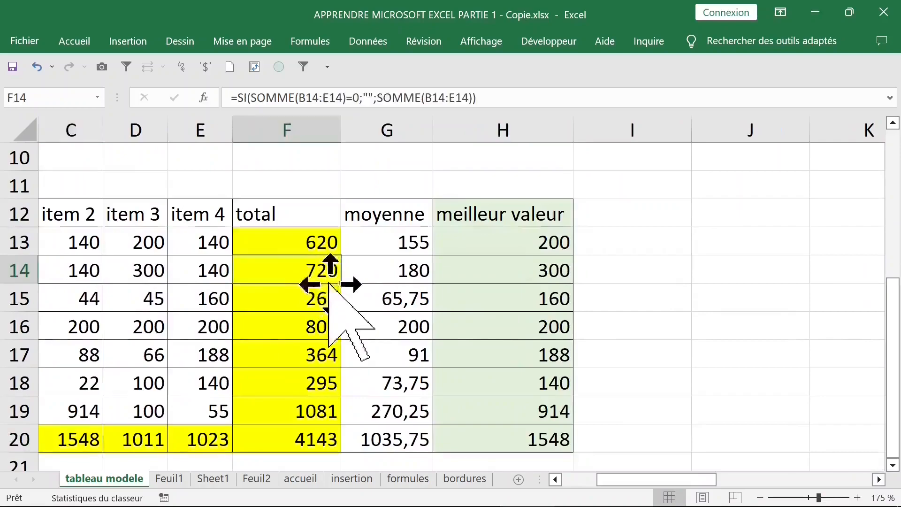
key(Home)
scroll(438, 285, down, 1)
scroll(376, 281, down, 1)
drag(187, 382, 466, 382)
drag(185, 383, 755, 393)
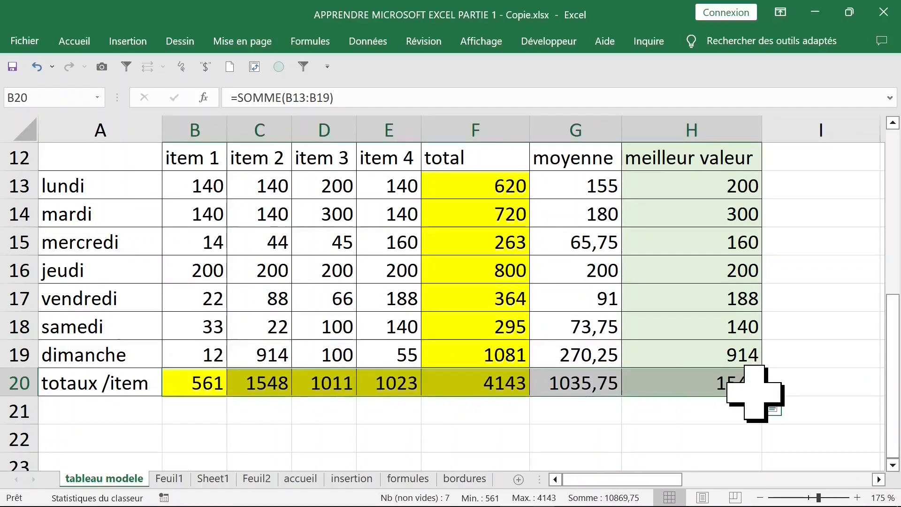
key(Delete)
Clear the copied table's results in the total, moyenne and meilleur valeur columns, F13:F19, G13:G20 and H13:H20, keeping the headers
scroll(472, 245, up, 1)
drag(483, 241, 486, 417)
key(Delete)
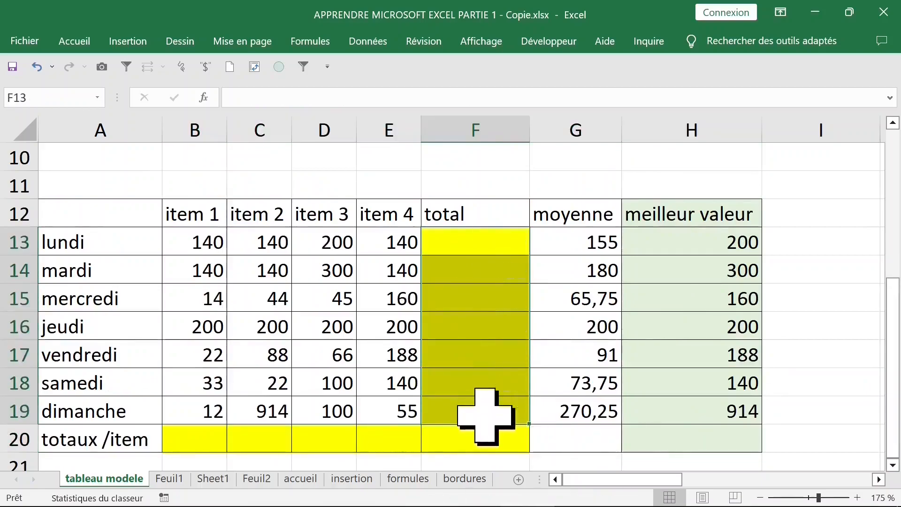
drag(573, 242, 568, 428)
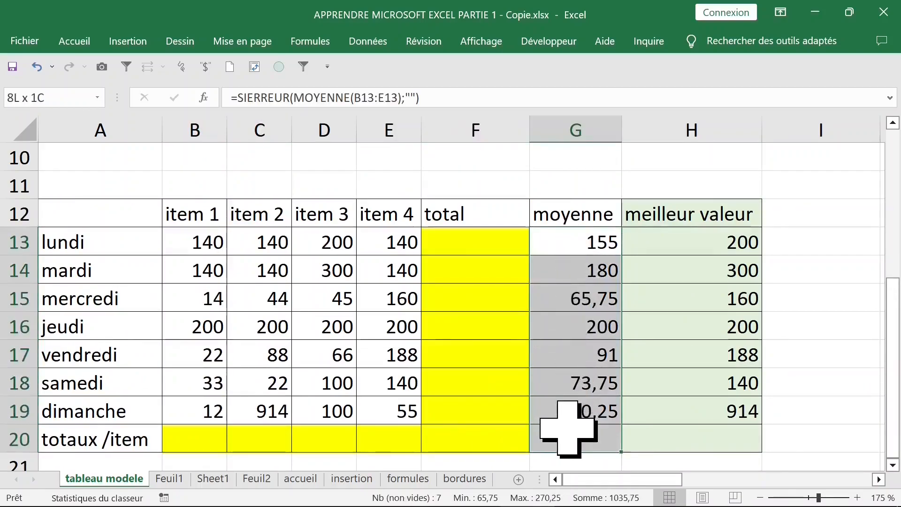
key(Delete)
drag(680, 237, 685, 445)
key(Delete)
Try splitting the meilleur valeur header in H12 onto two lines and narrowing column H, and undo both changes
click(684, 206)
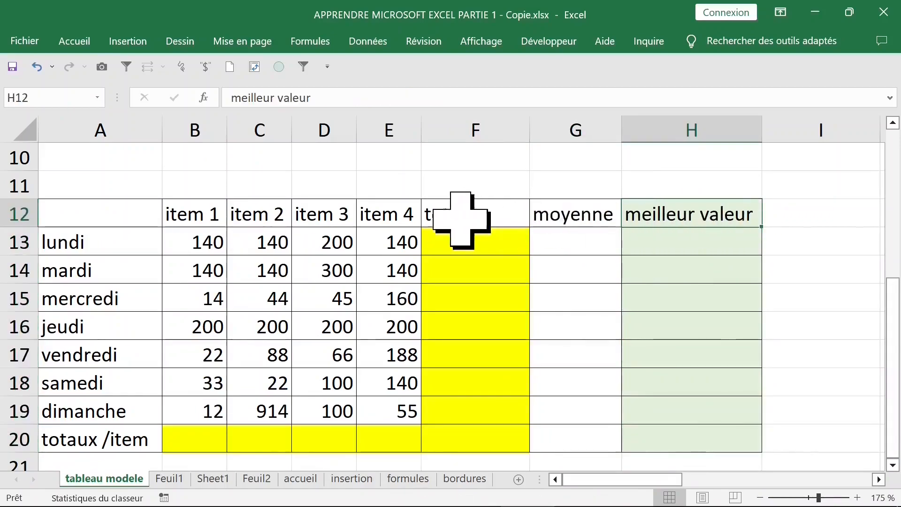
click(276, 99)
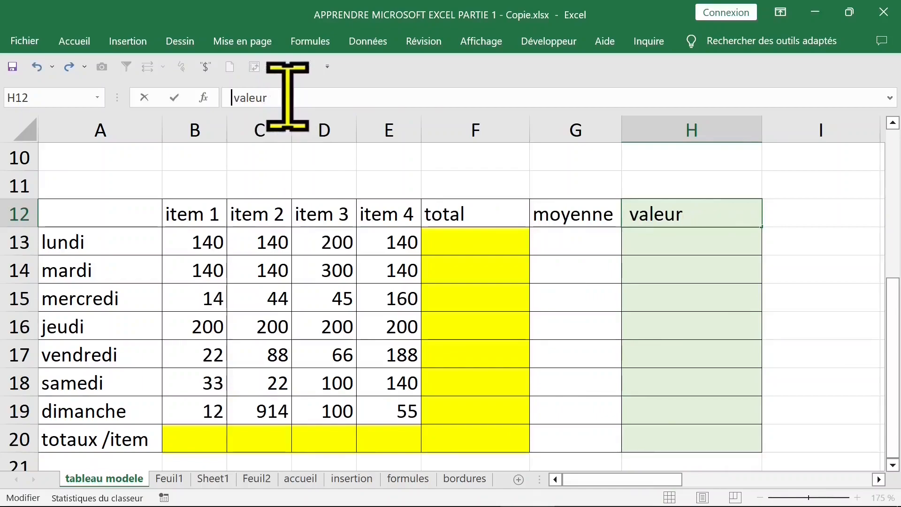
click(350, 294)
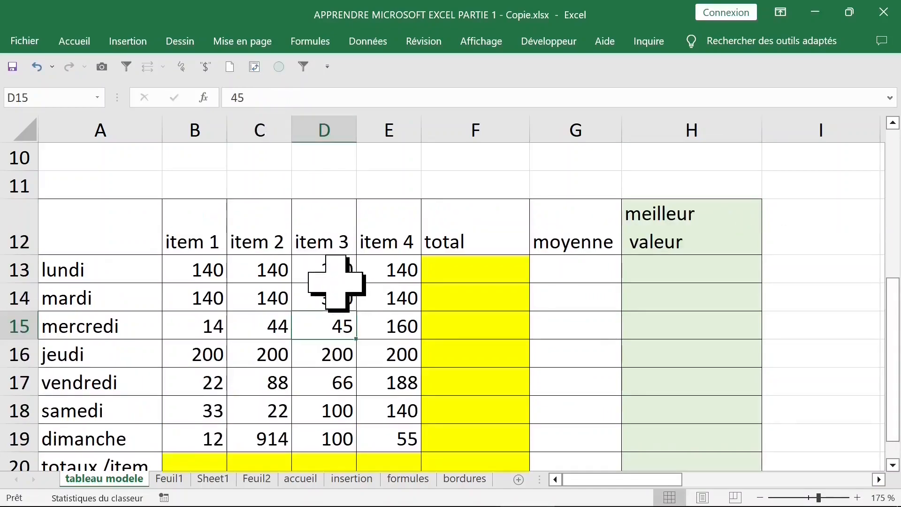
click(688, 232)
drag(758, 131, 742, 131)
scroll(644, 231, up, 3)
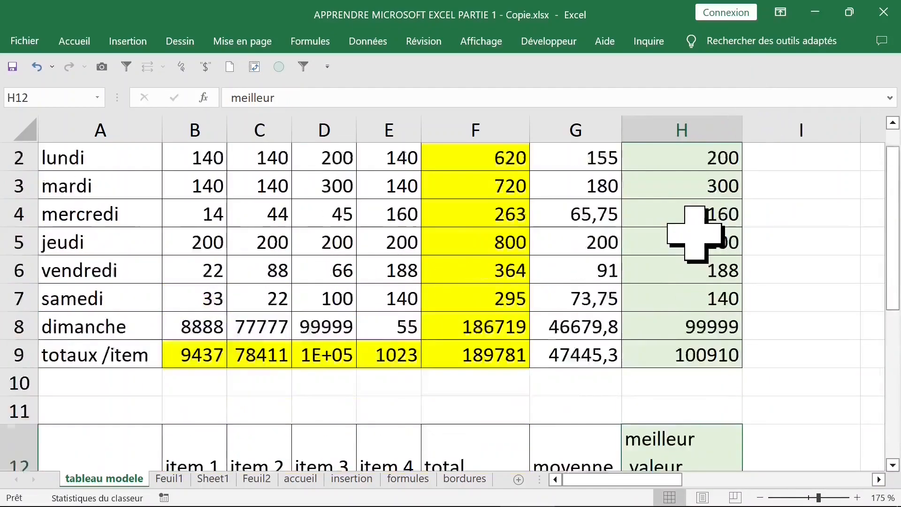
click(699, 162)
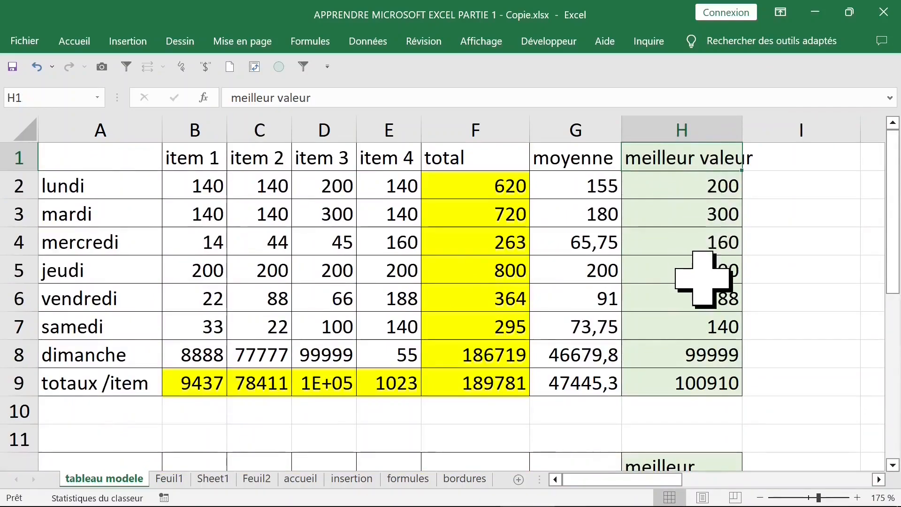
key(ctrl+z)
Insert a line break between meilleur and valeur in the copied table's header in H12
click(694, 374)
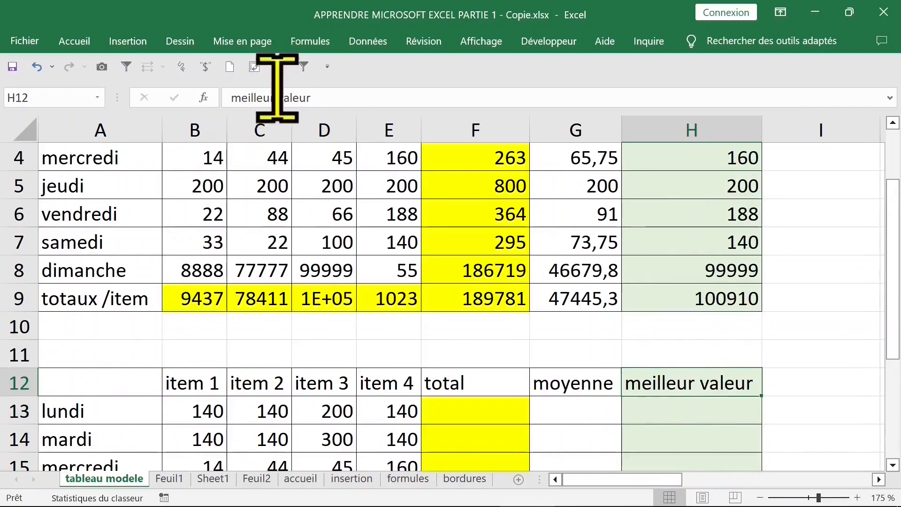
click(277, 92)
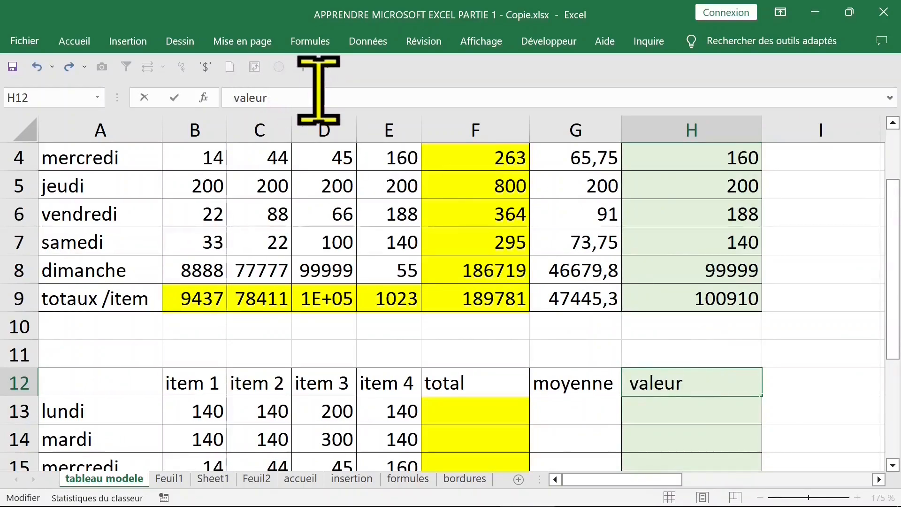
click(474, 293)
scroll(475, 291, up, 1)
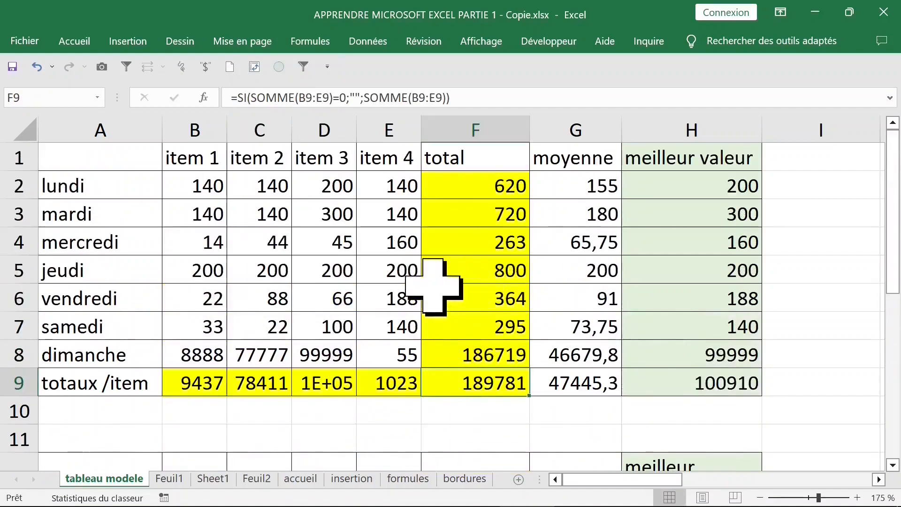
Insert a line break between meilleur and valeur in the original header in H1 and narrow columns G and H to fit
click(691, 152)
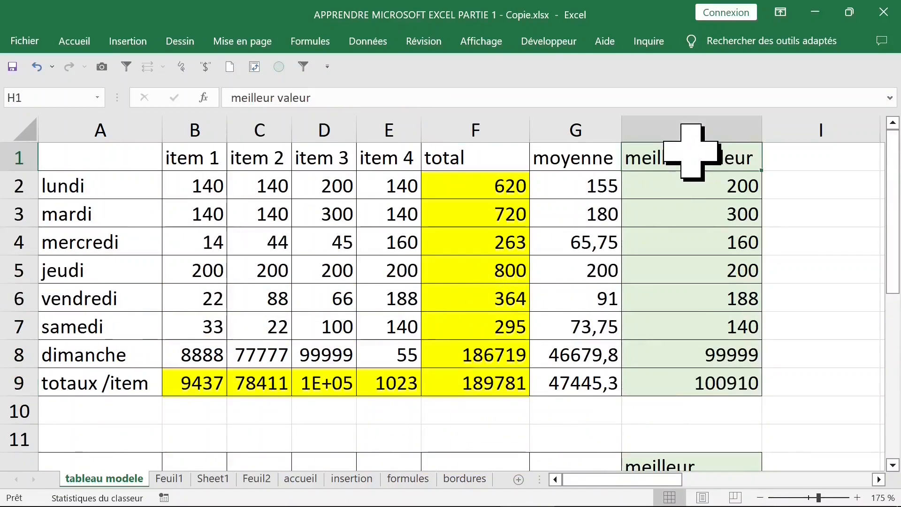
key(ctrl+z)
click(390, 99)
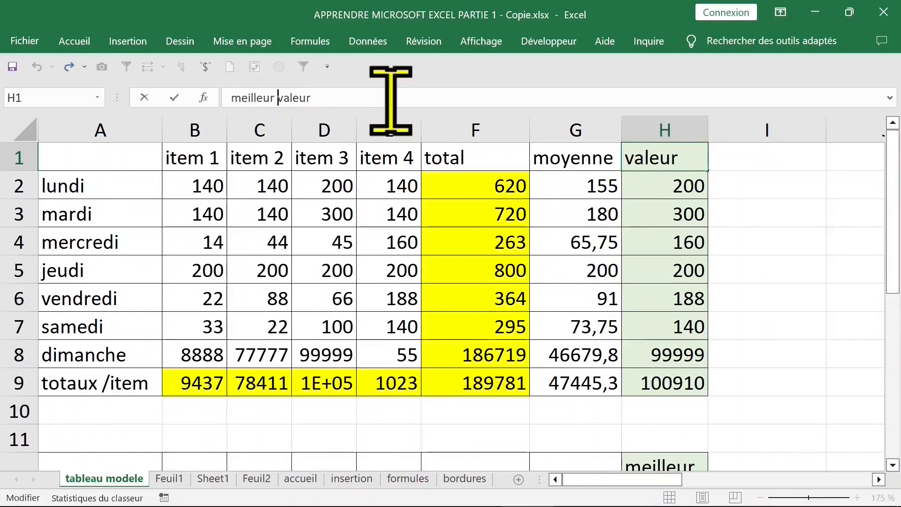
key(alt)
key(alt+Return)
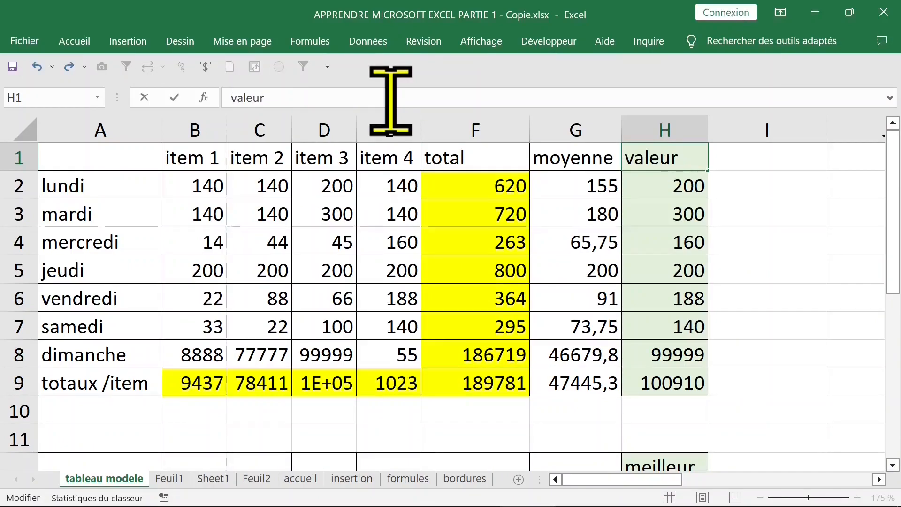
scroll(639, 198, down, 2)
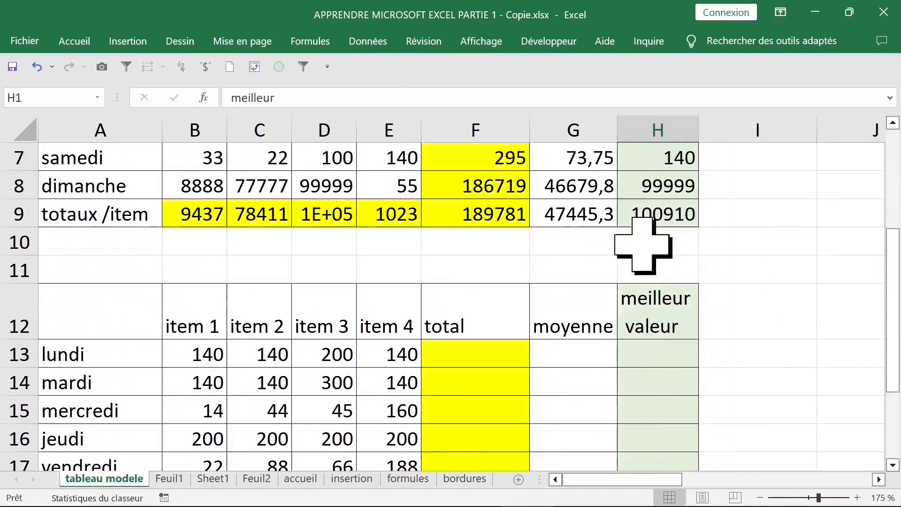
Add the header "dernière valeur" in I12, beside the meilleur valeur column of the copied table
click(672, 306)
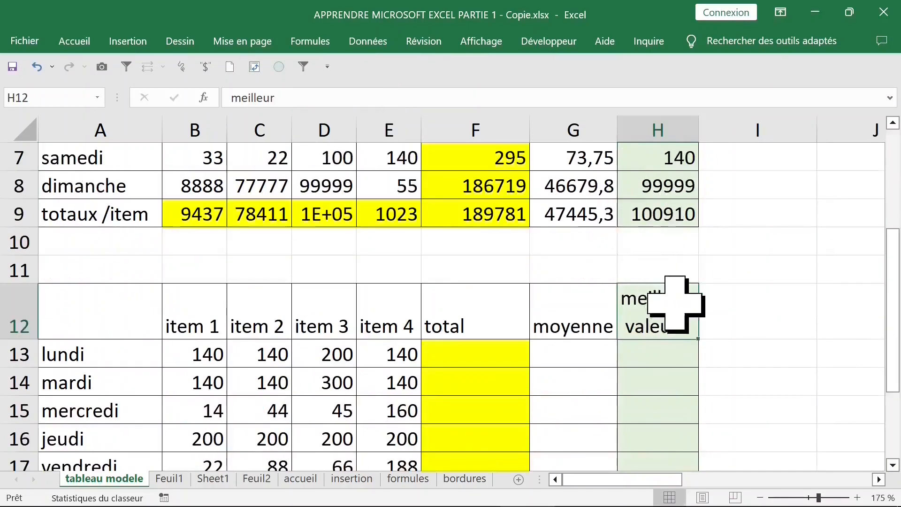
scroll(673, 306, down, 1)
click(710, 246)
text(dernière valeur)
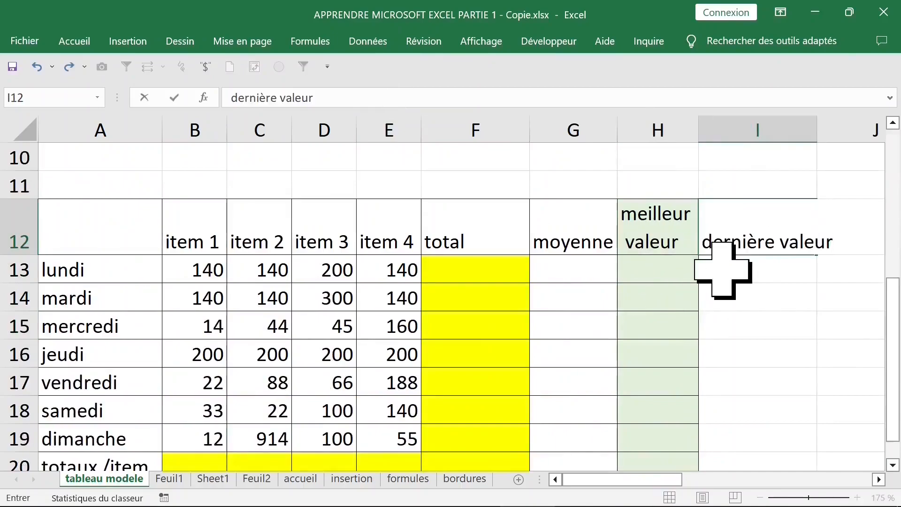
Copy the formatting of the meilleur valeur header in H12 onto I12 with the Format Painter and narrow column I
click(654, 227)
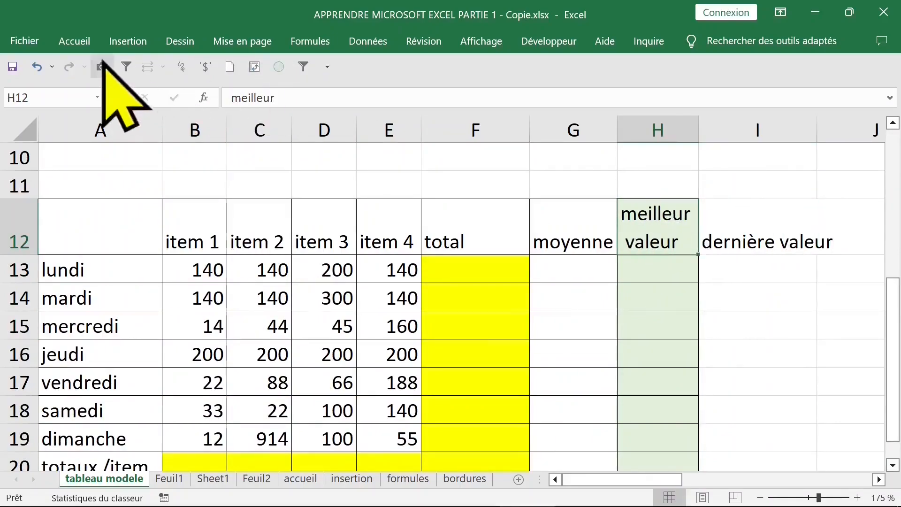
double_click(77, 43)
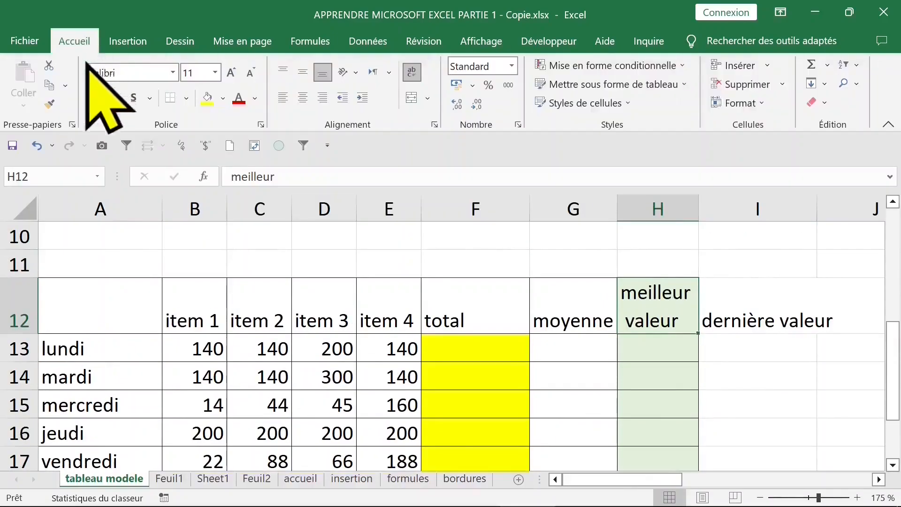
click(50, 104)
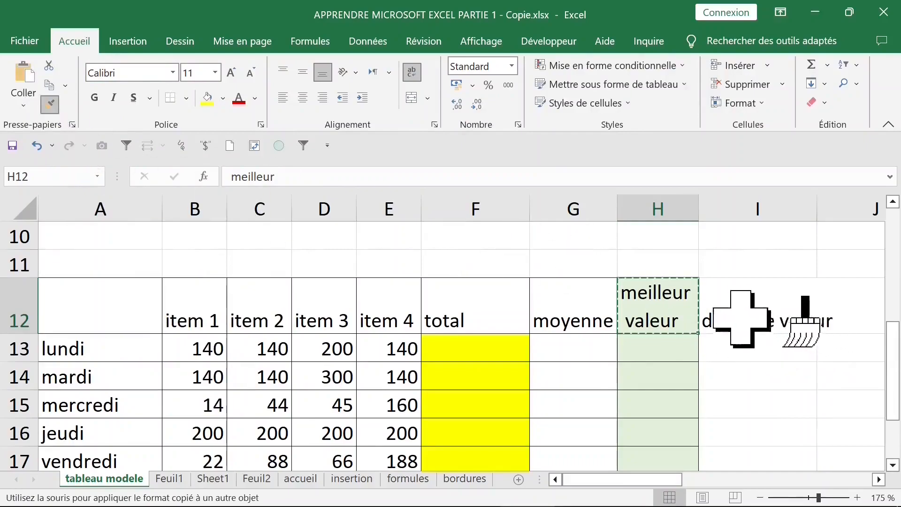
click(732, 309)
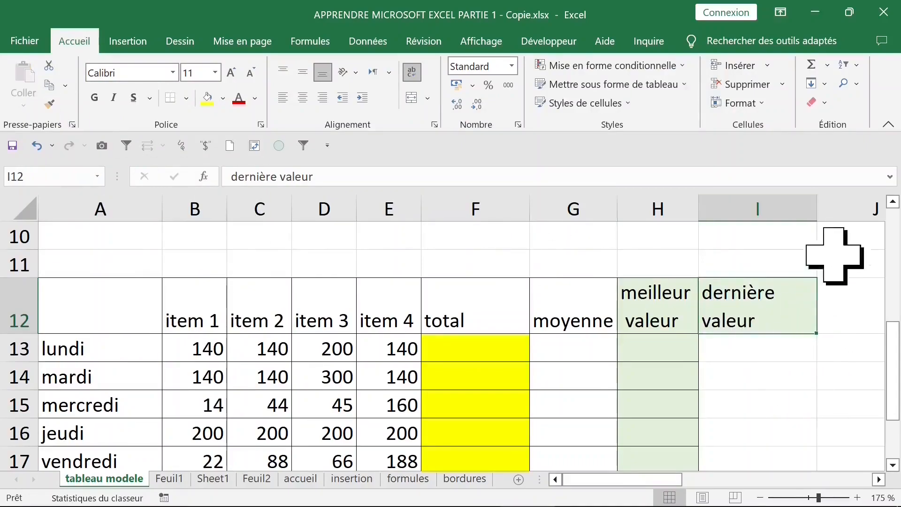
drag(820, 209, 802, 209)
Add the header "etendue" in J12 of the copied table
click(836, 325)
drag(676, 479, 748, 479)
text(etendu)
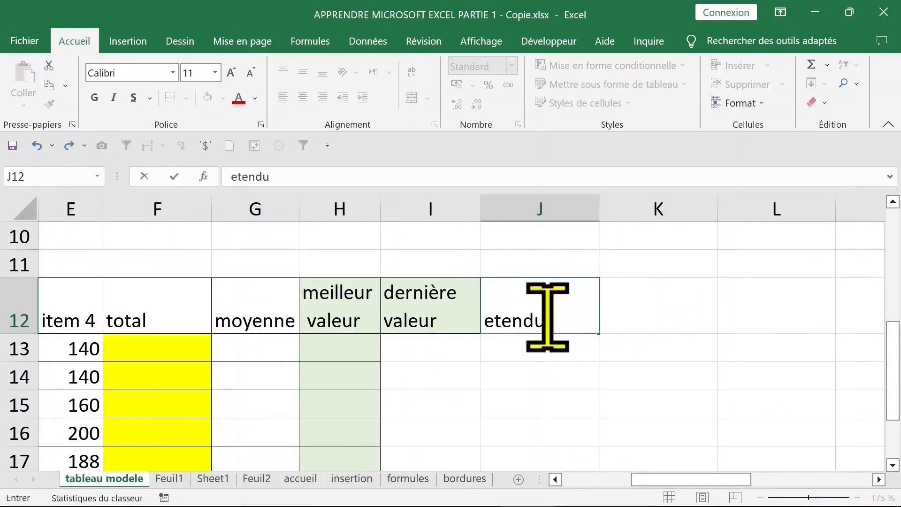
text(e)
key(ctrl+Return)
Centre the header cells A12:J12 of the copied table both horizontally and vertically
drag(554, 308, 11, 305)
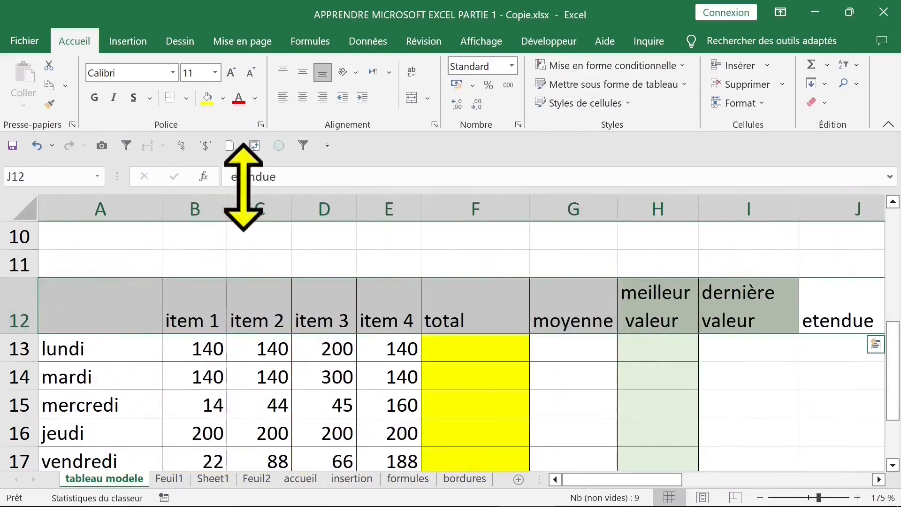
click(303, 97)
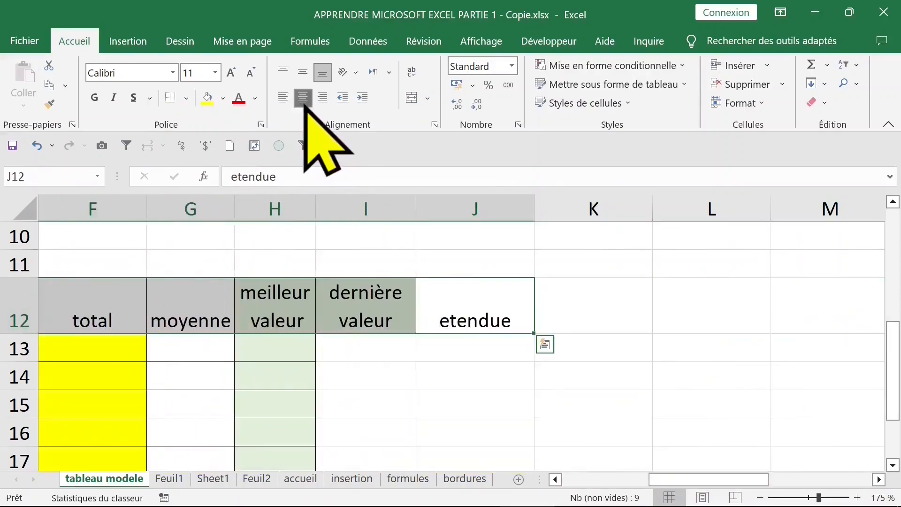
click(303, 72)
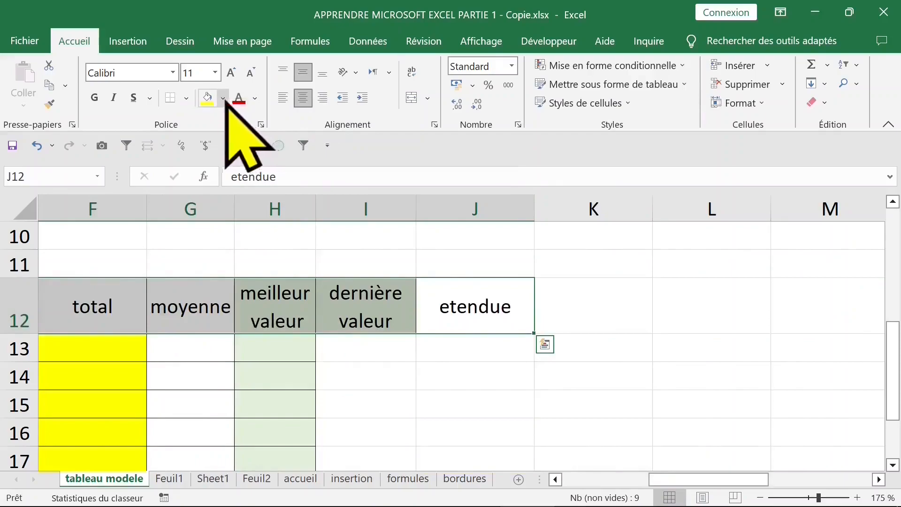
Fill the header cells A12:J12 with black and set their font colour to white
click(223, 97)
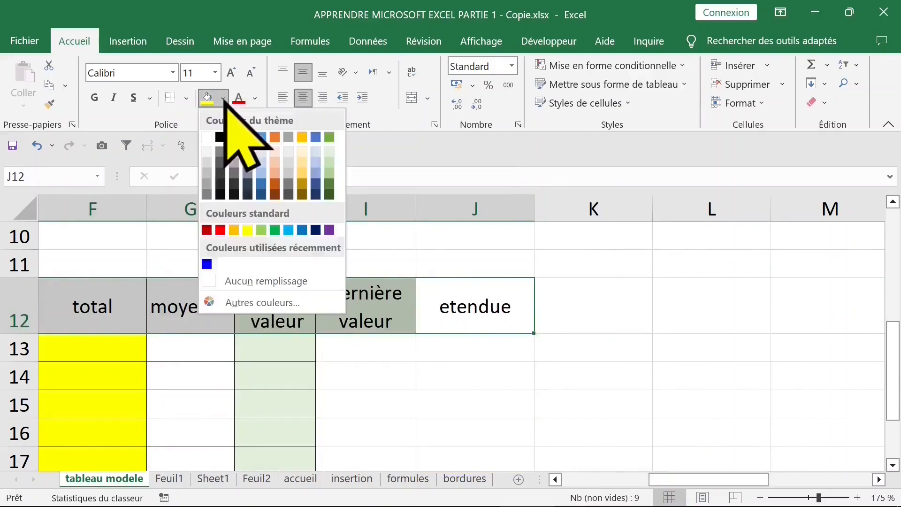
click(220, 136)
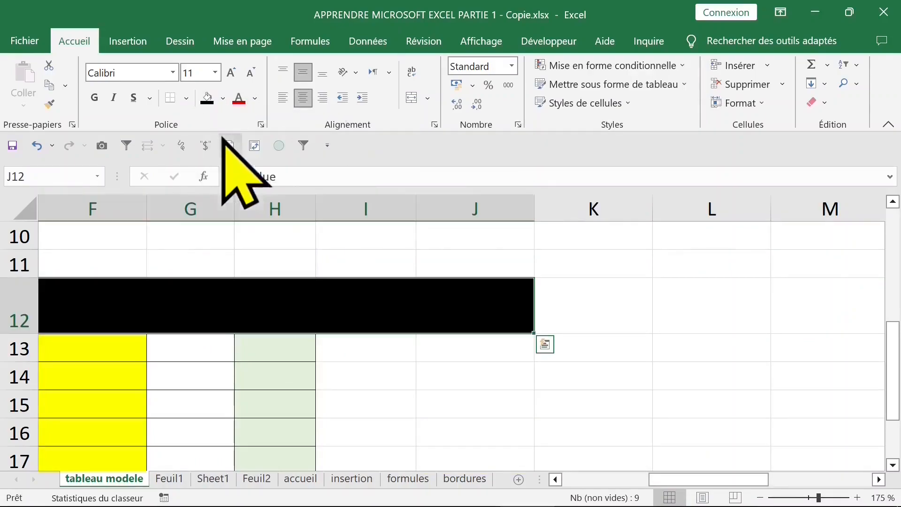
click(255, 98)
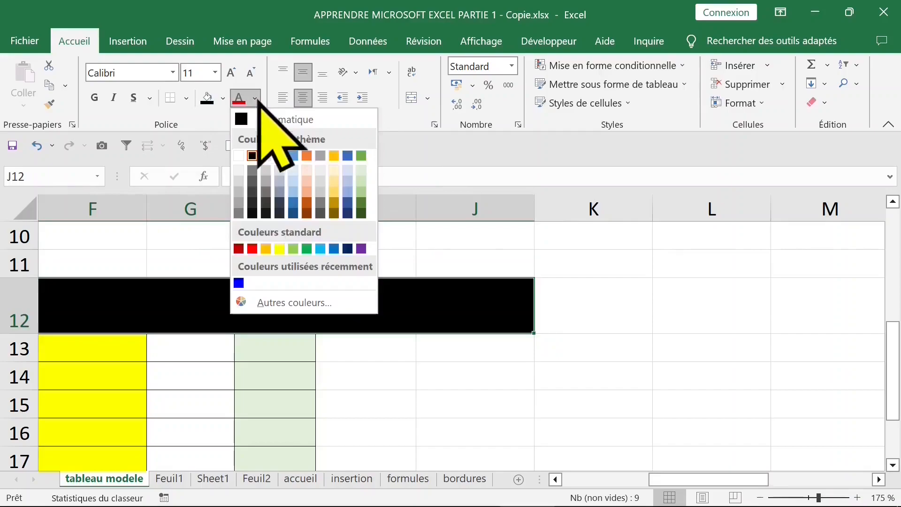
click(240, 156)
click(417, 350)
click(488, 318)
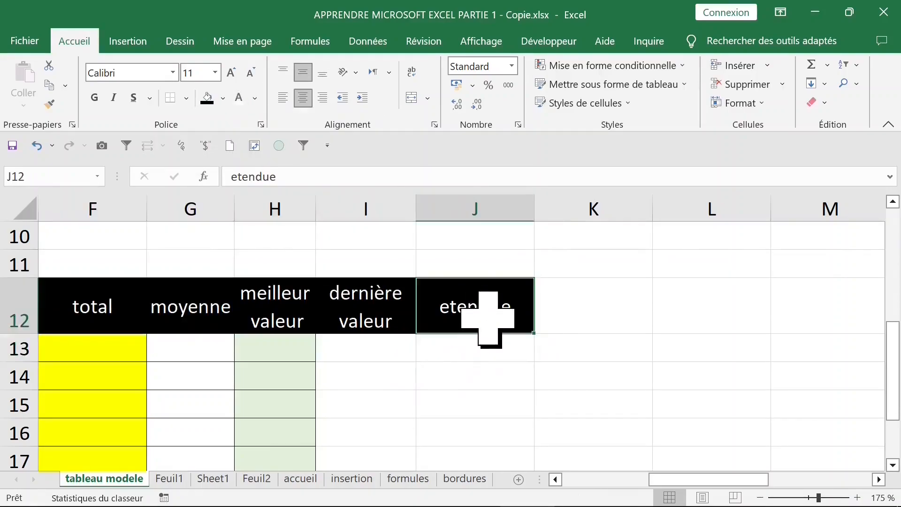
click(298, 312)
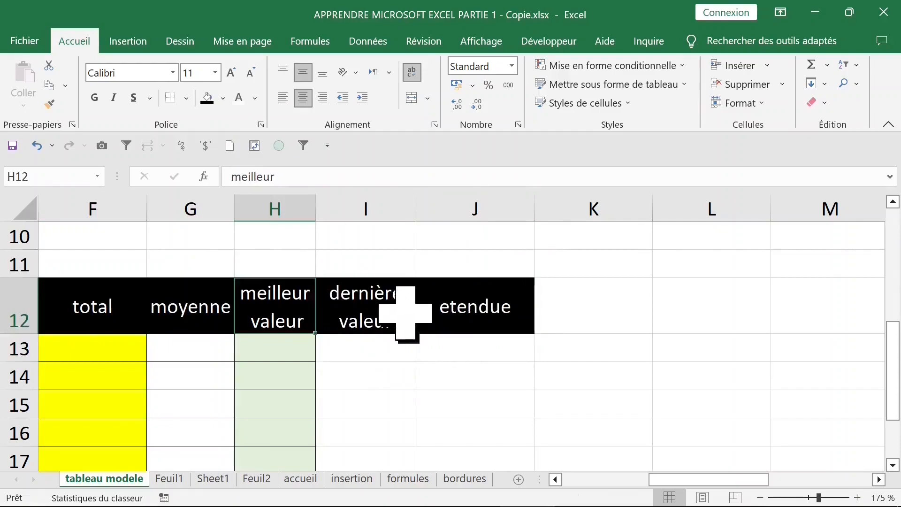
Insert a comment on the etendue header in J12 with the text "entendue=max-min"
click(528, 321)
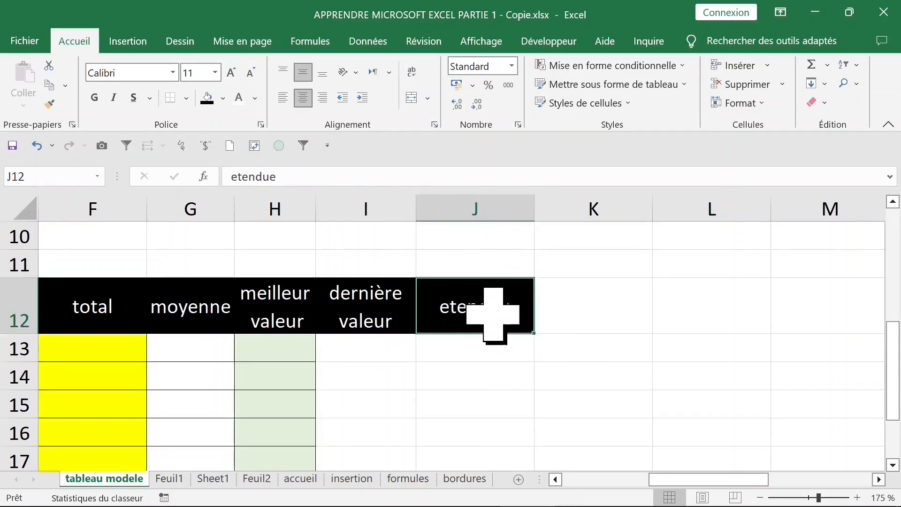
right_click(489, 311)
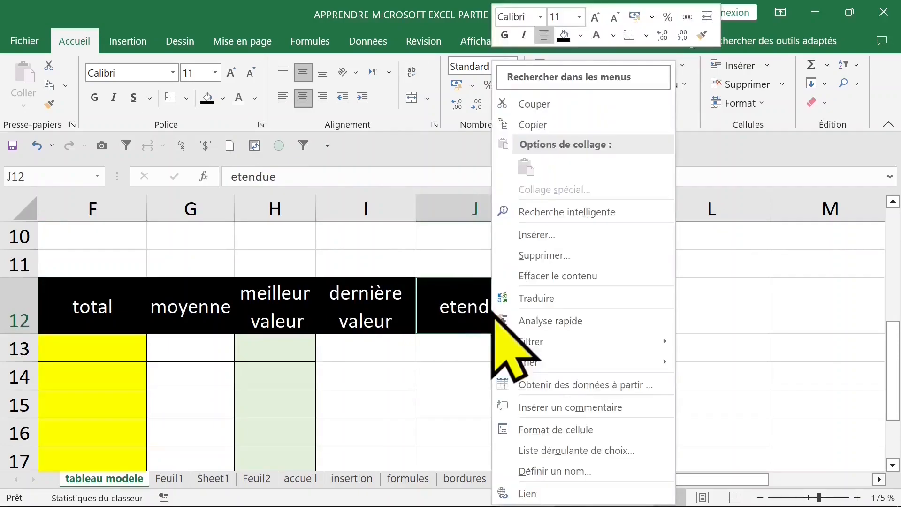
click(553, 405)
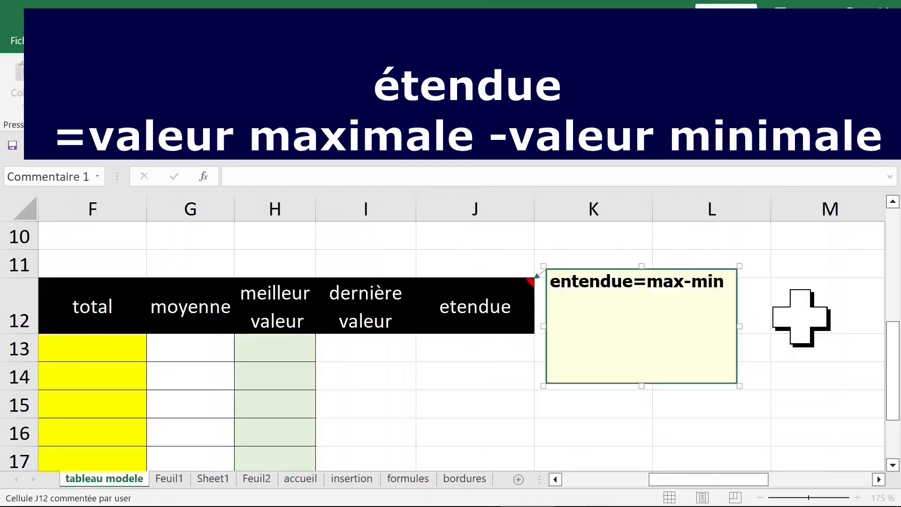
click(507, 402)
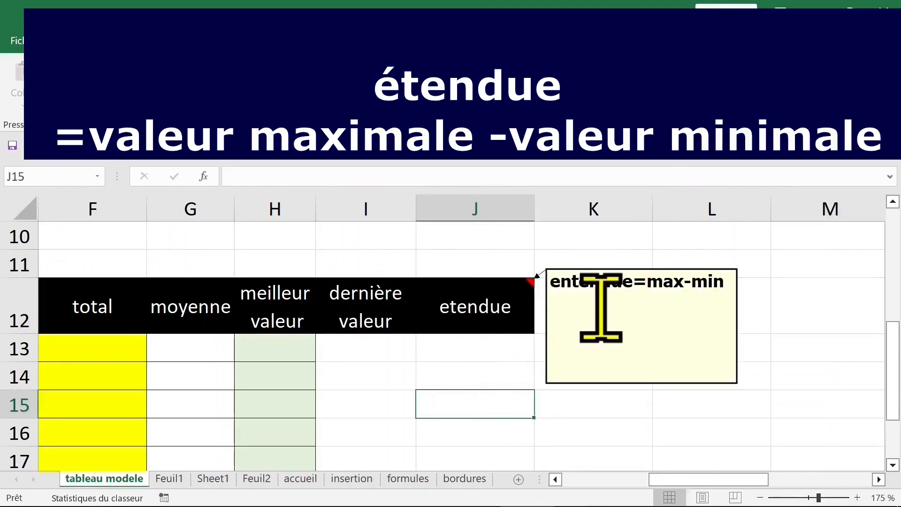
click(599, 309)
scroll(469, 370, up, 1)
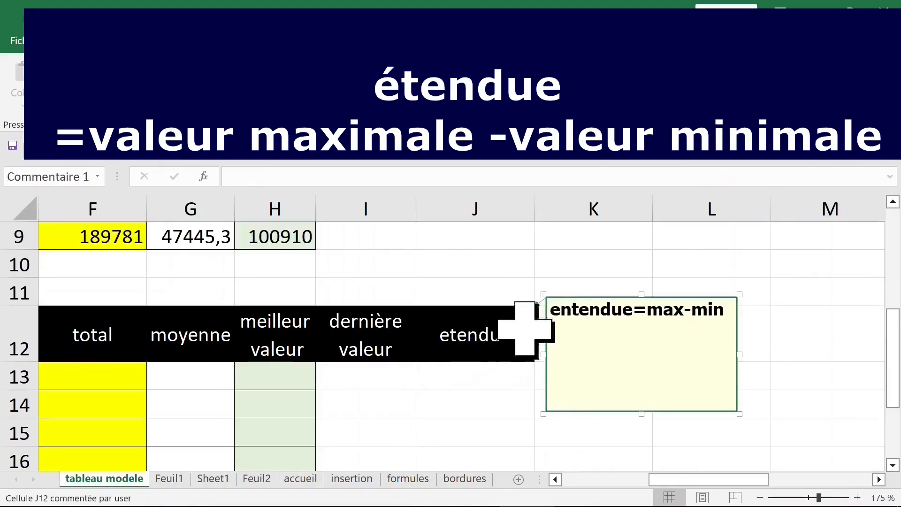
Hide the comment attached to the etendue header in J12
right_click(490, 328)
mouse_move(630, 278)
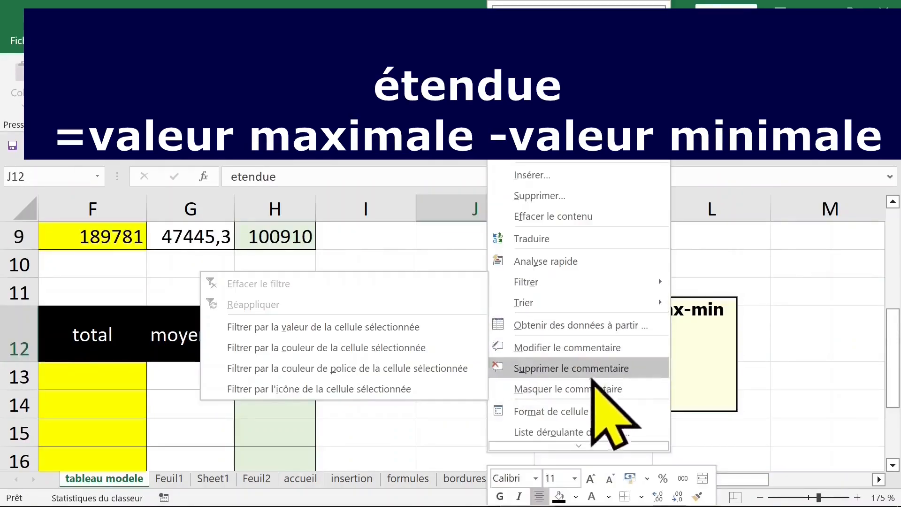
click(590, 390)
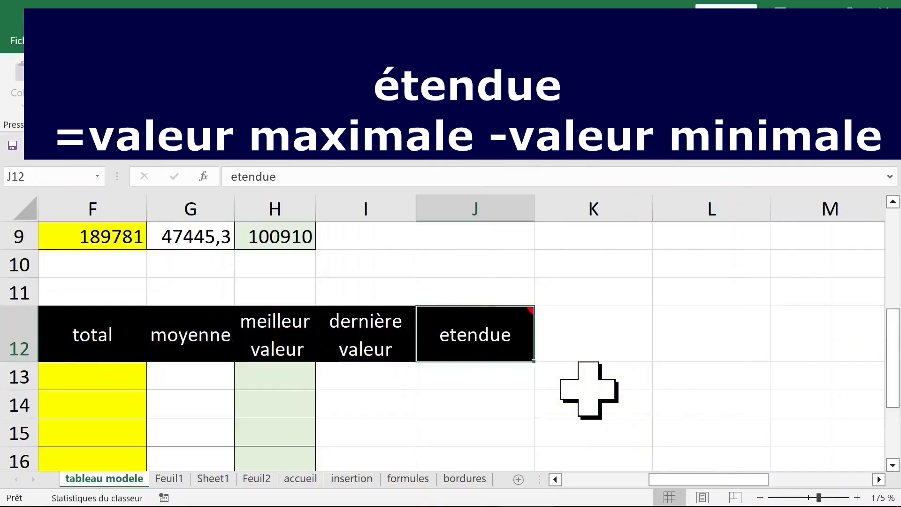
Apply all borders to the whole copied table, A12:J20
scroll(517, 289, down, 1)
mouse_move(501, 282)
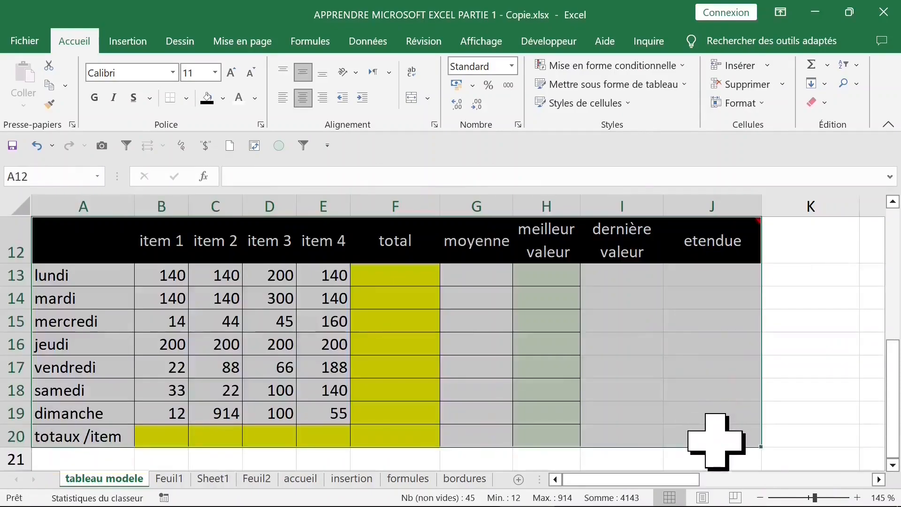
click(187, 98)
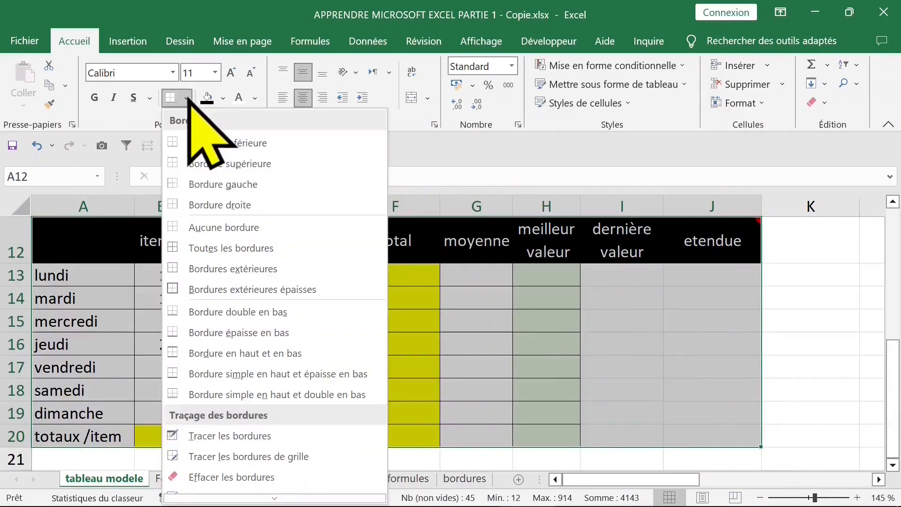
click(214, 252)
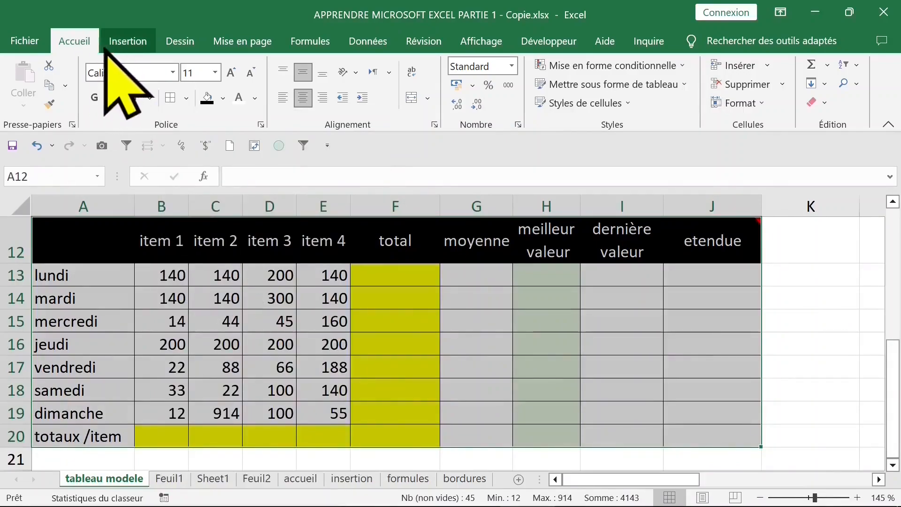
Collapse the ribbon to show more rows of the sheet
double_click(76, 42)
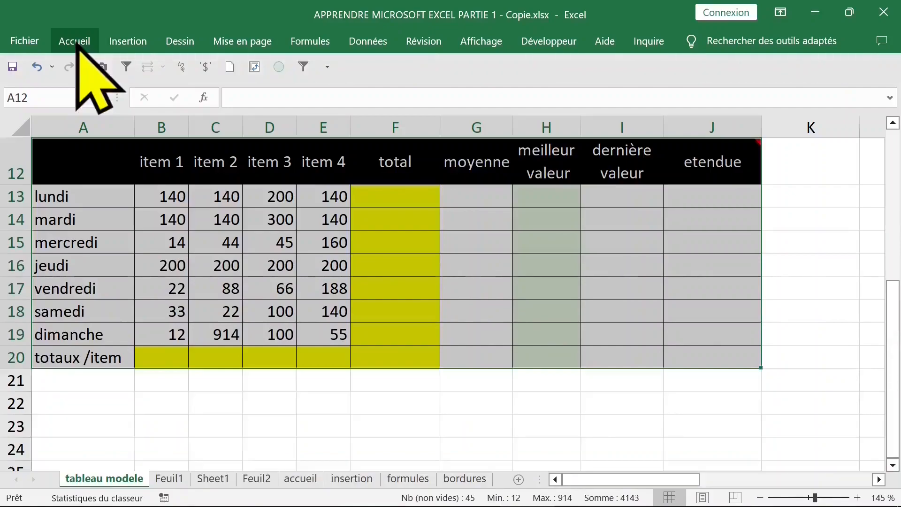
double_click(75, 42)
double_click(75, 42)
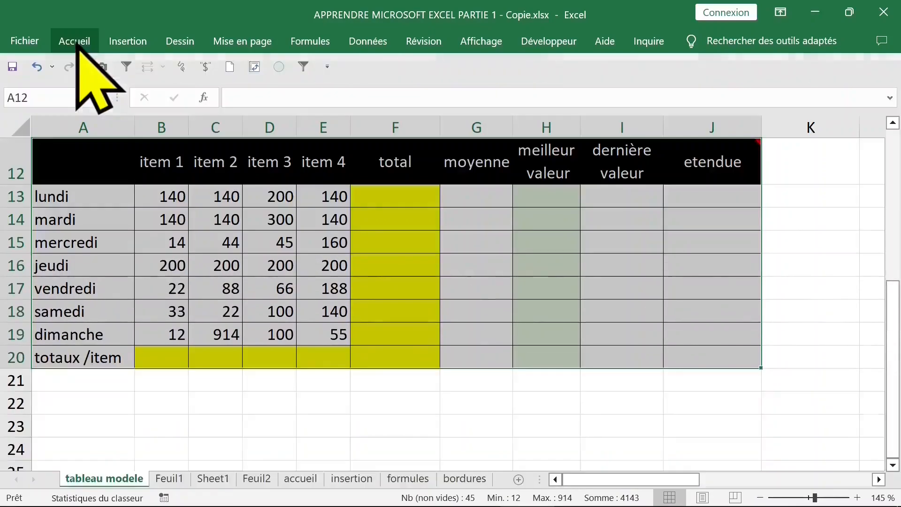
click(413, 241)
drag(389, 195, 387, 343)
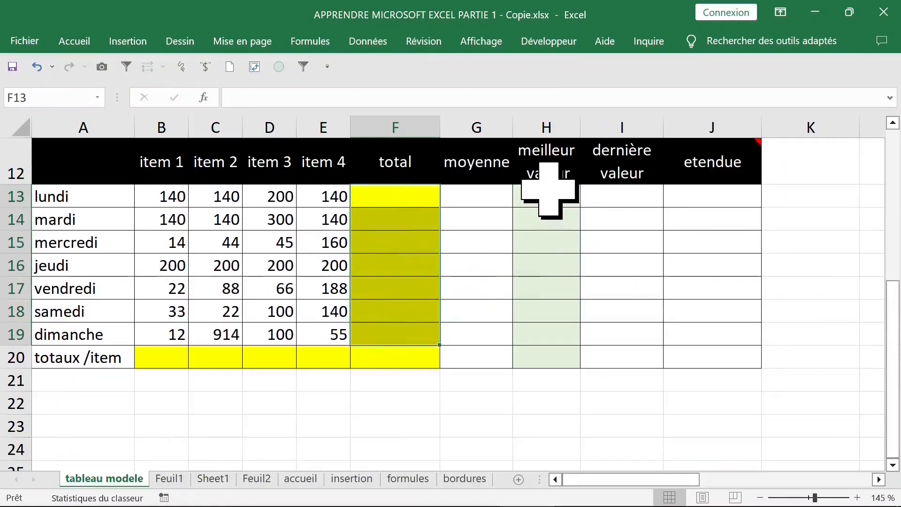
drag(549, 191, 548, 270)
click(467, 222)
drag(631, 219, 674, 221)
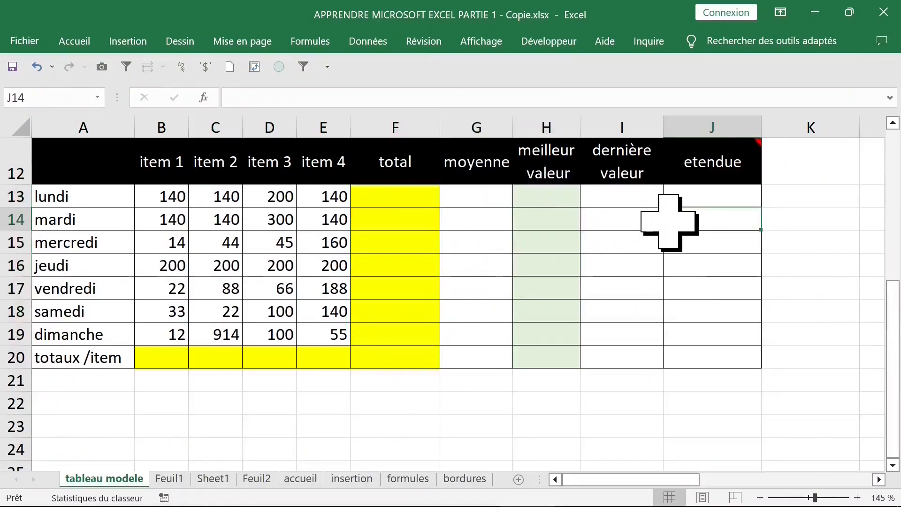
click(402, 216)
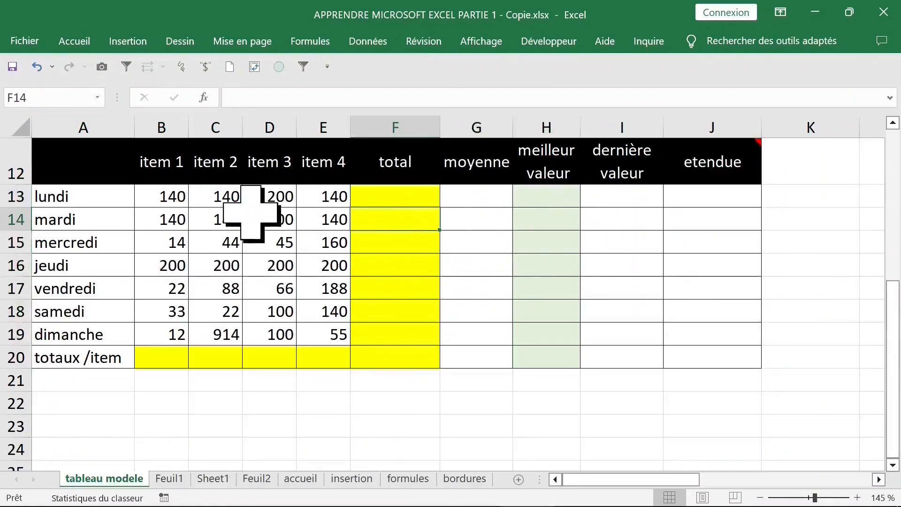
Enter the header "jour" in A12, above the weekday names
click(81, 167)
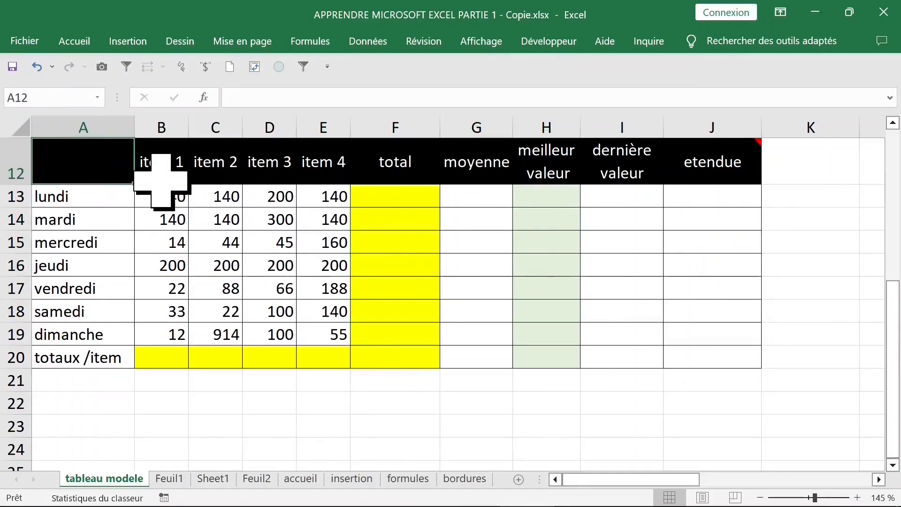
text(jo)
click(161, 190)
Convert the range A12:E19 into an Excel table with headers
drag(70, 162, 317, 327)
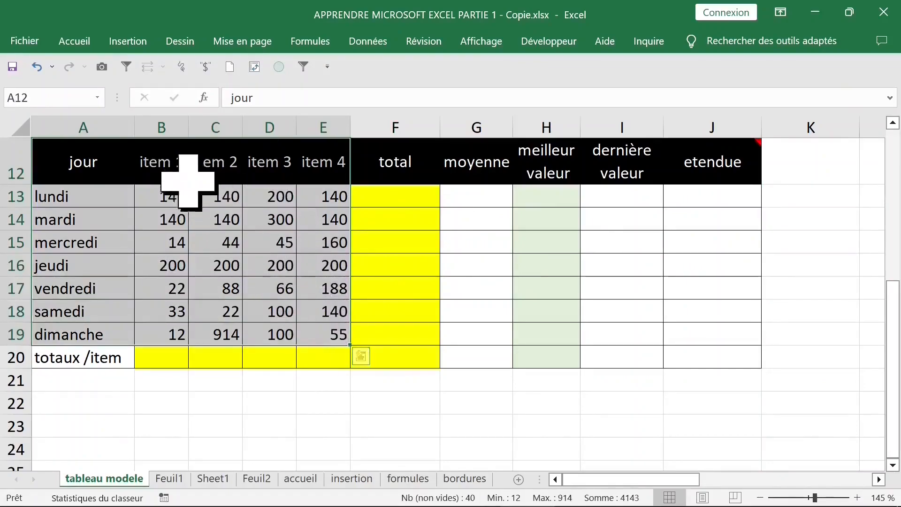
key(ctrl+l)
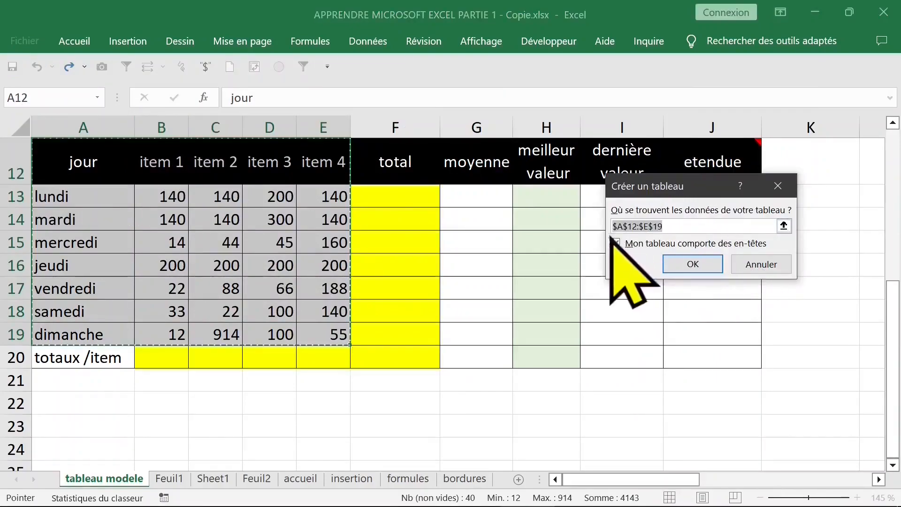
click(693, 263)
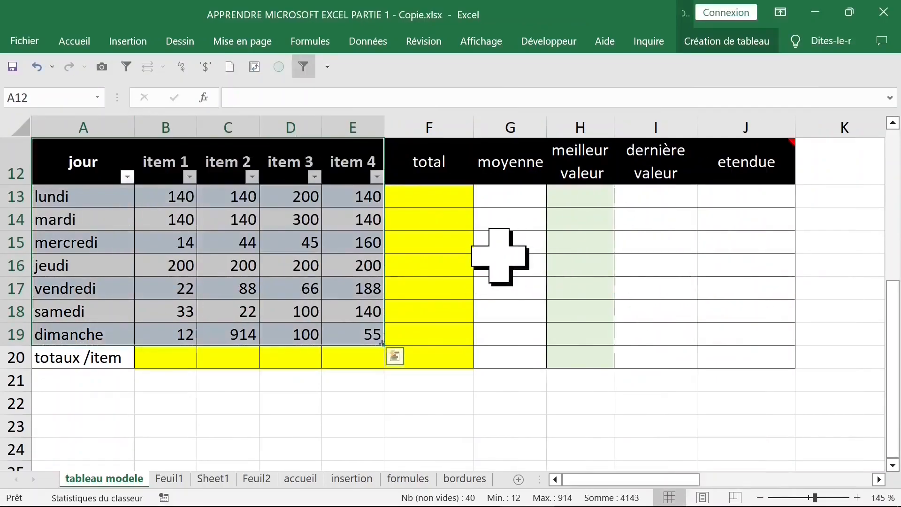
click(405, 245)
click(277, 242)
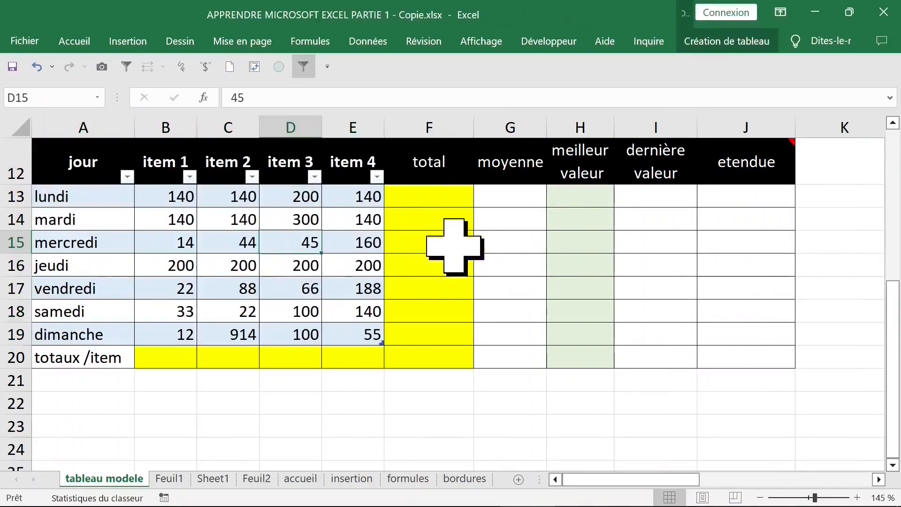
click(428, 197)
text(=)
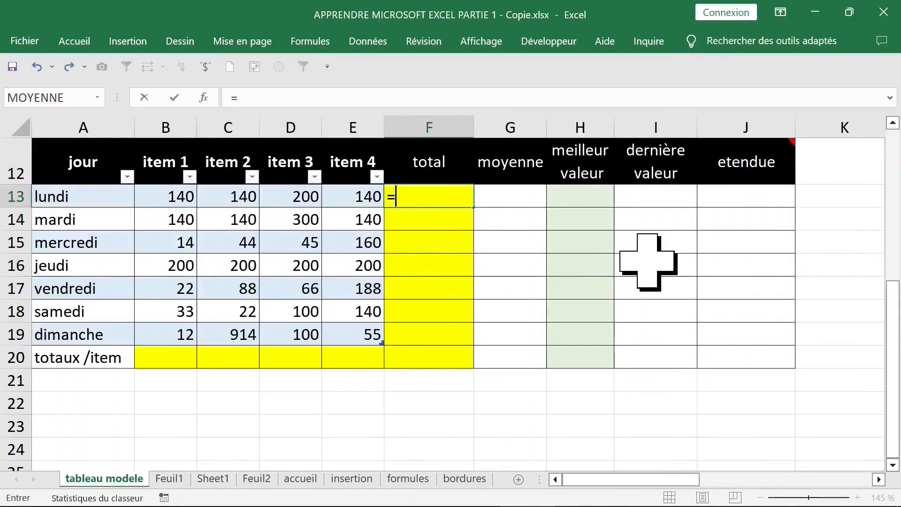
text(so)
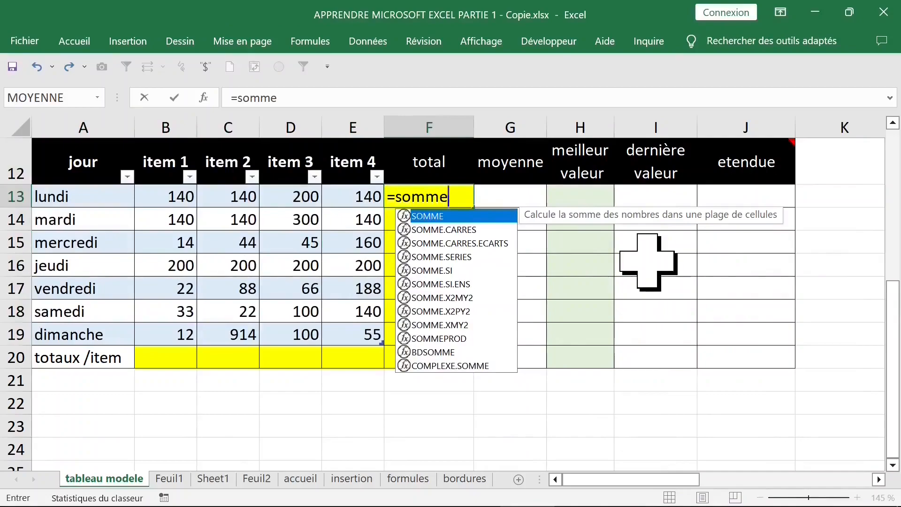
text(mme)
key(Tab)
drag(180, 197, 371, 197)
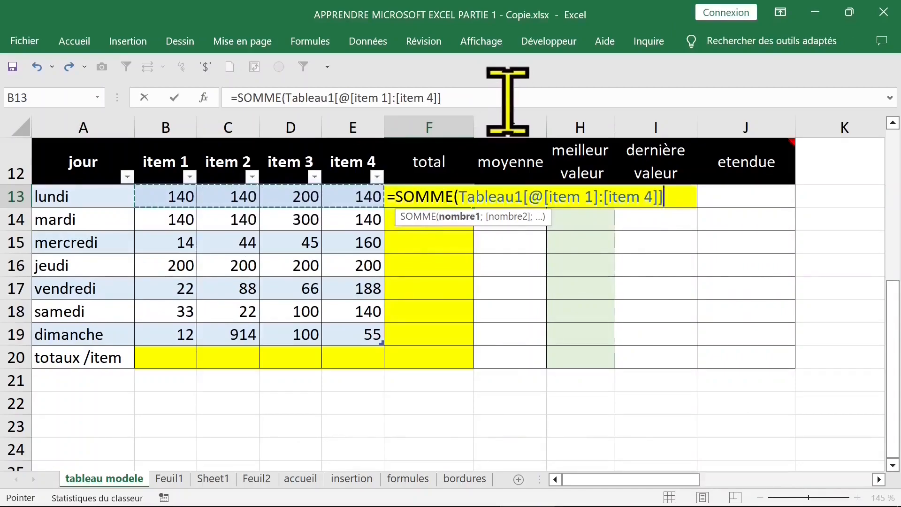
text())
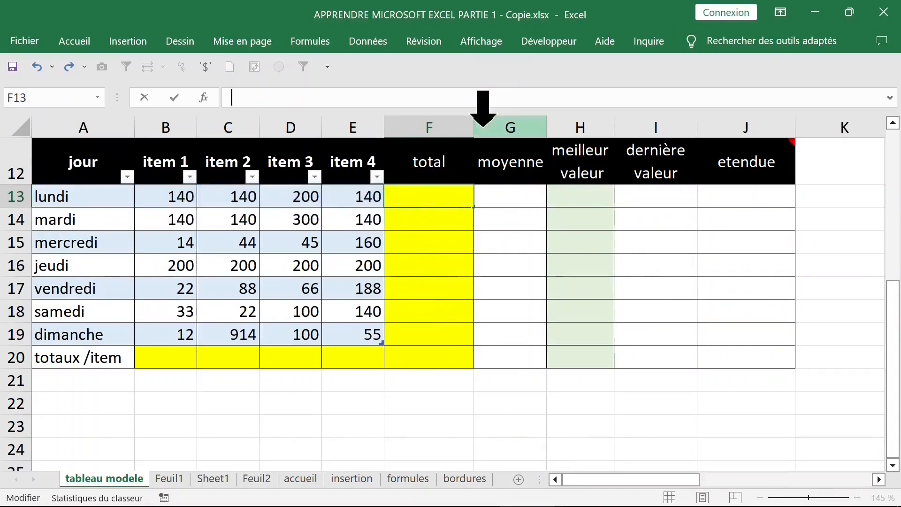
Enter =SOMME(Tableau1[@[jour]:[item 4]]) in the total cell F13 and fill it down to F19
text(=somme)
key(Tab)
click(28, 197)
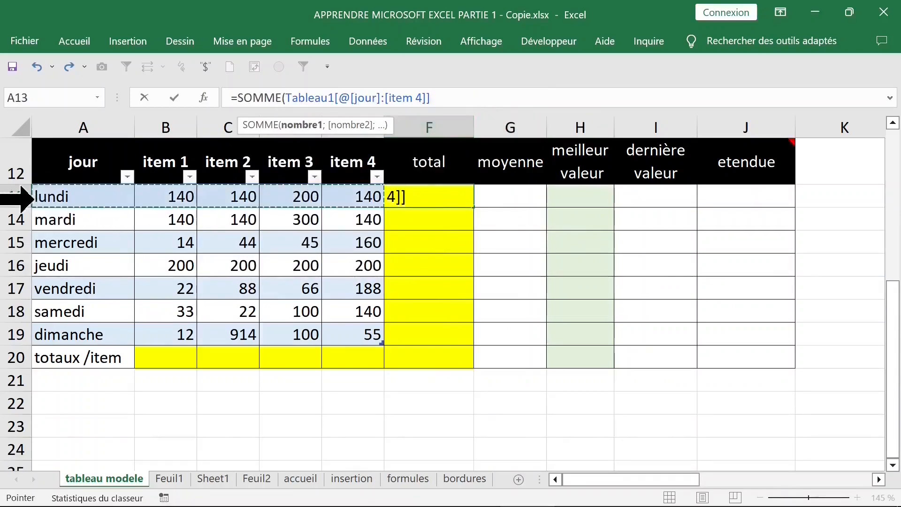
key(Return)
drag(428, 196, 471, 344)
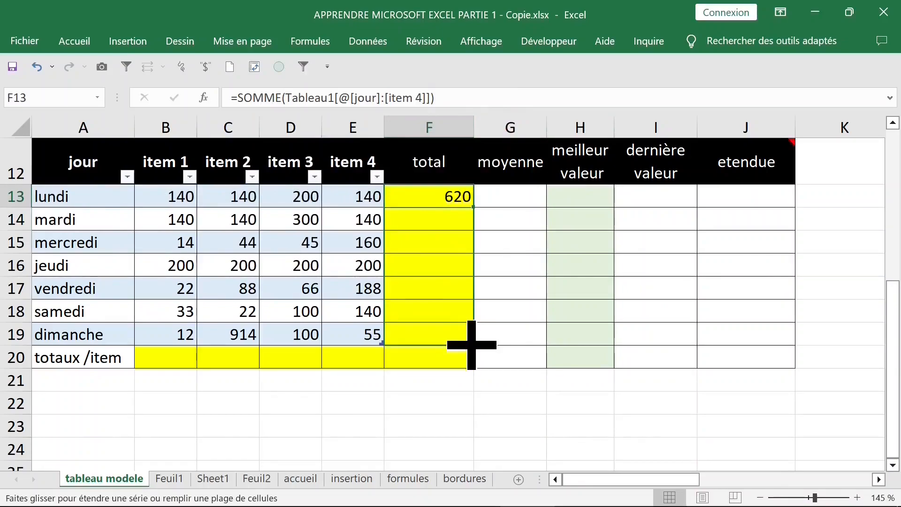
drag(471, 345, 472, 343)
click(511, 197)
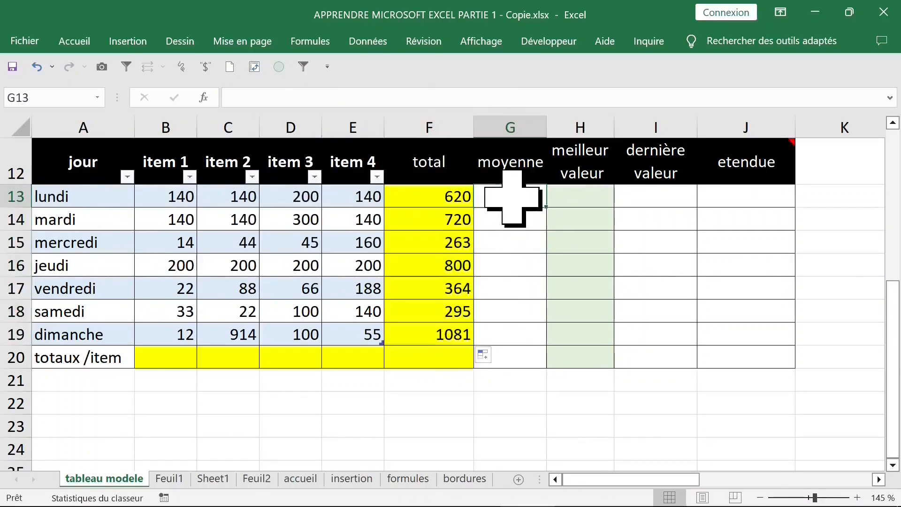
Enter =MOYENNE(Tableau1[@[item 1]:[item 4]]) in the moyenne cell G13 and fill it down to G19
text(=moye)
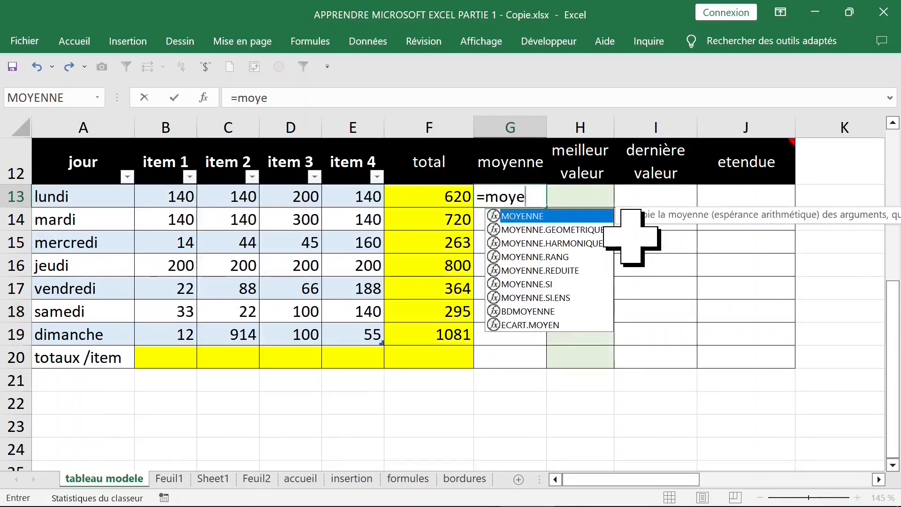
key(Tab)
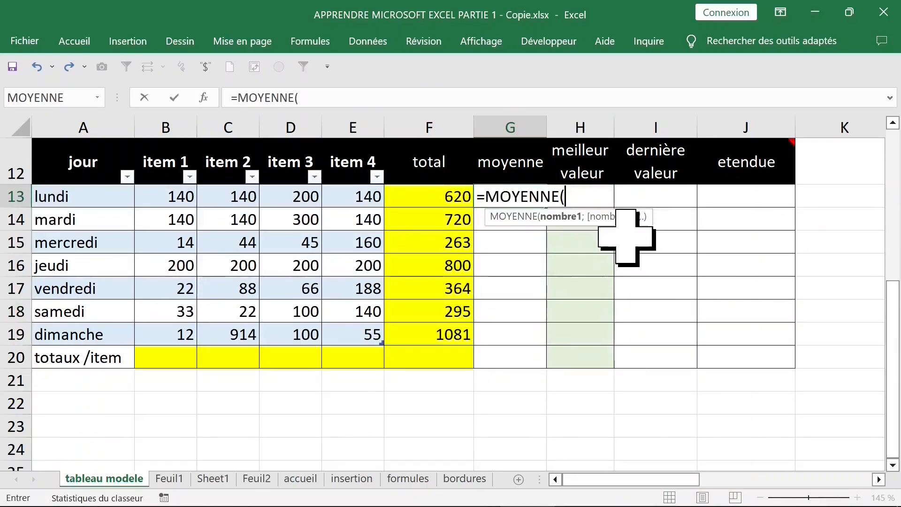
click(14, 194)
key(ctrl+Return)
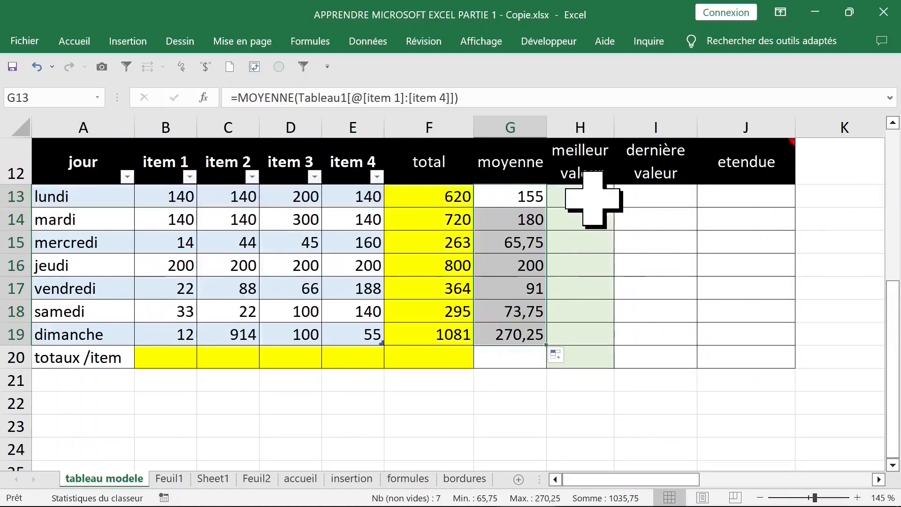
Enter =MAX(Tableau1[@[item 1]:[item 4]]) in the meilleur valeur cell H13 and fill it down to H19
click(582, 196)
text(=max)
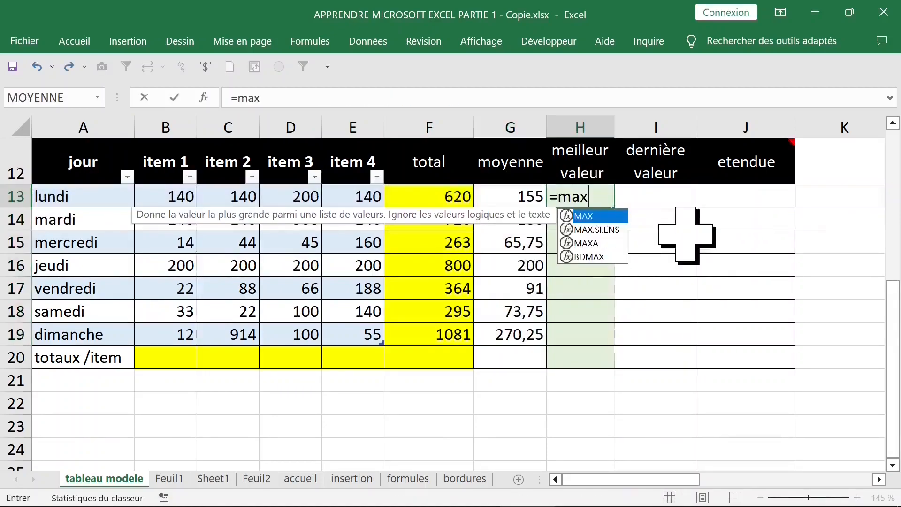
key(Tab)
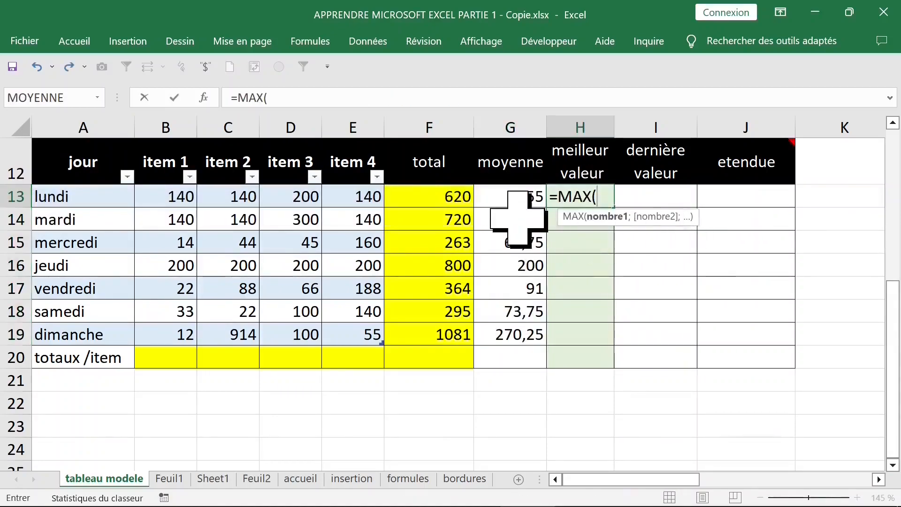
drag(336, 202, 370, 202)
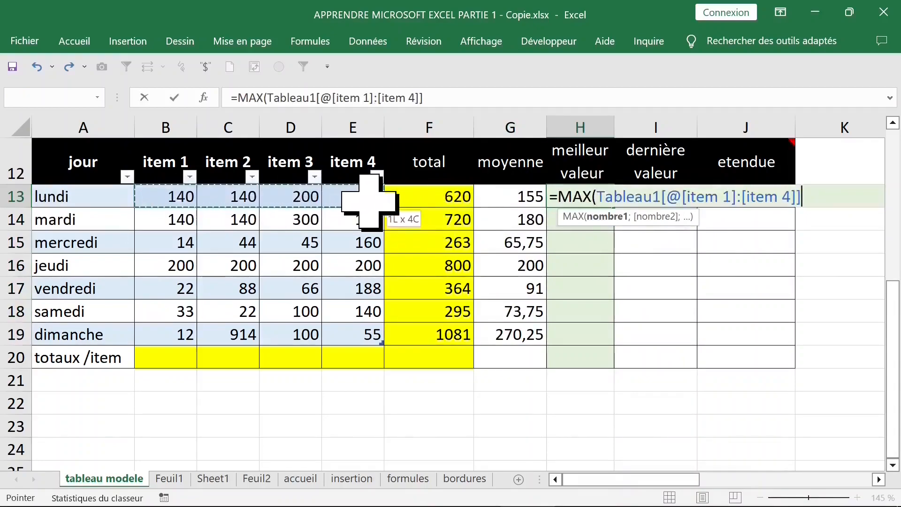
key(Return)
click(595, 196)
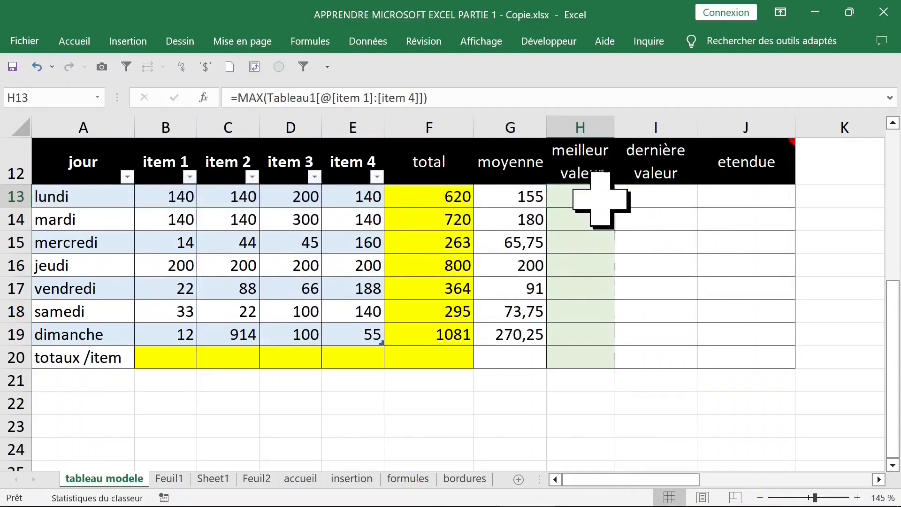
drag(619, 210, 606, 342)
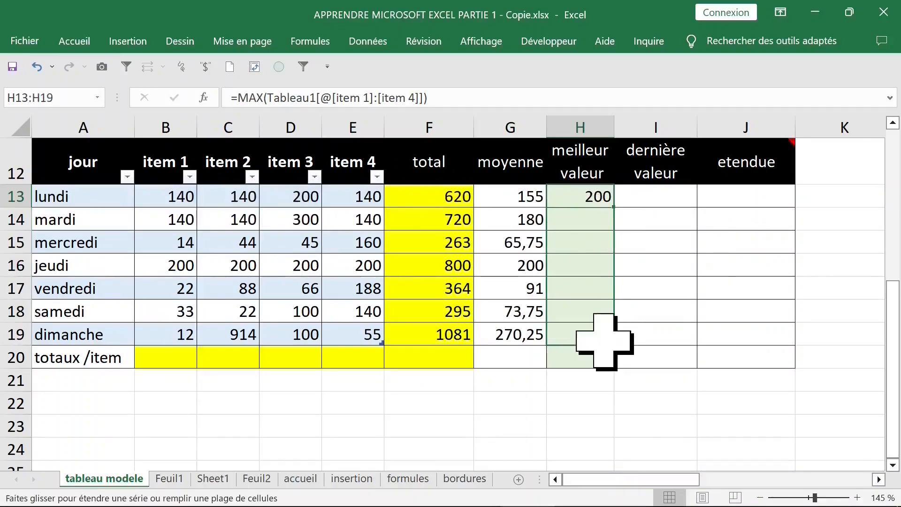
click(515, 198)
Enter a MIN formula over item 1 to item 4 in the dernière valeur cell I13 and fill it down to I19
click(670, 197)
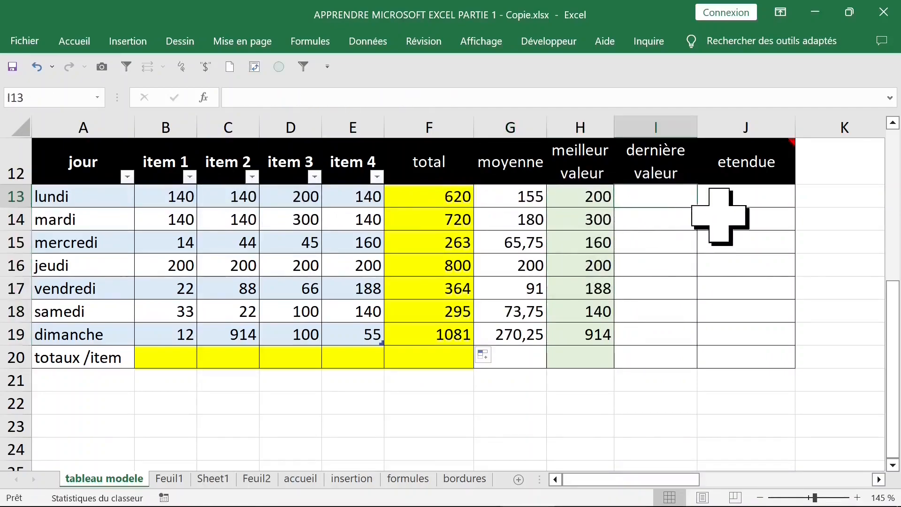
text(=min)
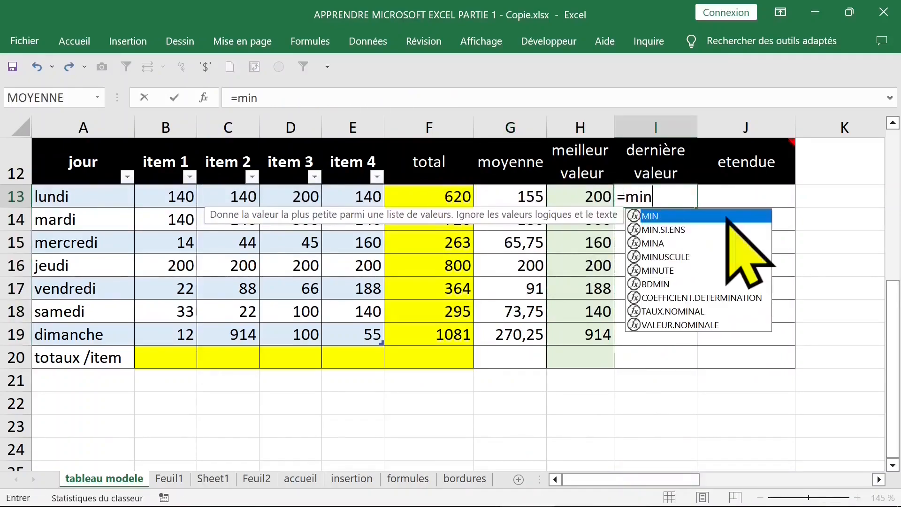
double_click(727, 216)
drag(169, 199, 365, 199)
key(Return)
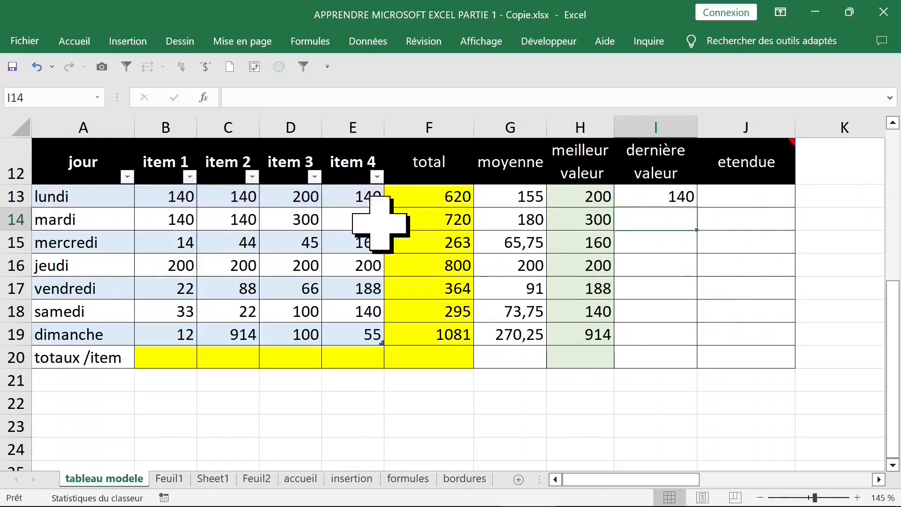
click(663, 197)
drag(696, 208, 691, 334)
Enter =MAX(Tableau1[@[item 1]:[item 4]])-MIN(Tableau1[@[item 1]:[item 4]]) in the etendue cell J13 and fill it down to J19
click(777, 205)
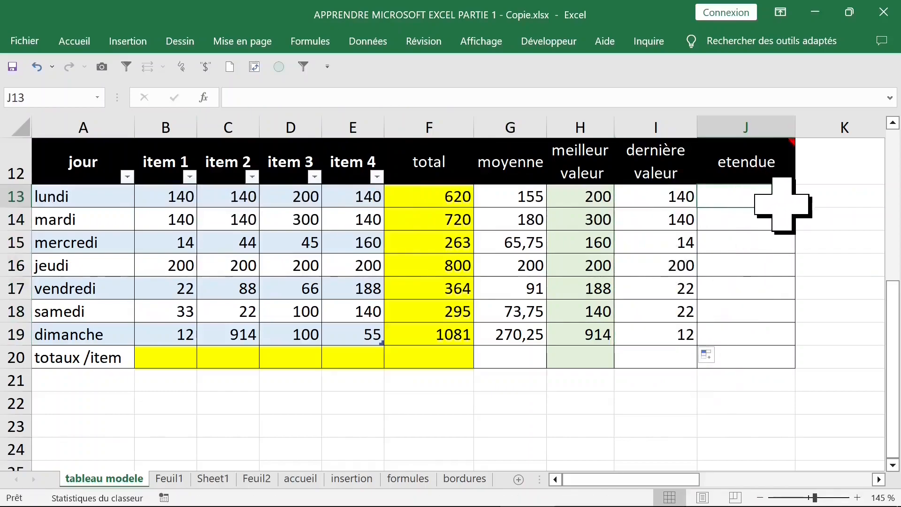
text(=)
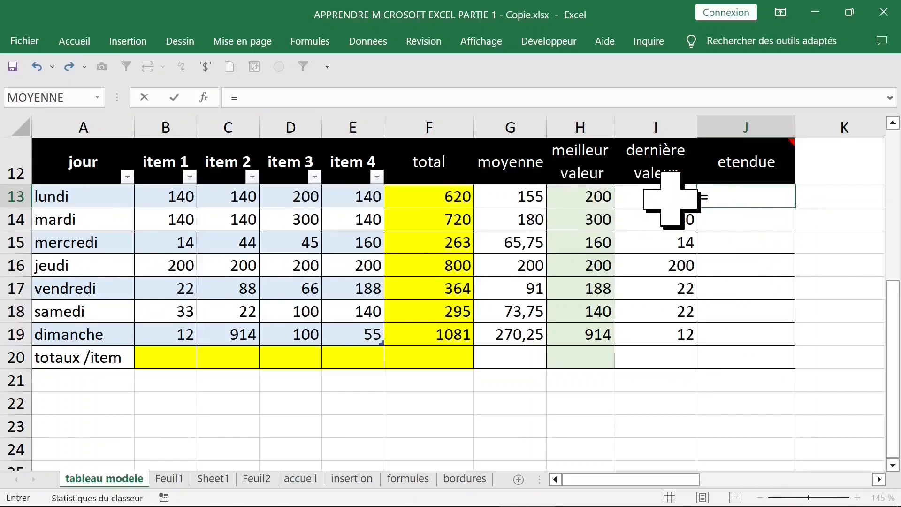
text(max)
key(Tab)
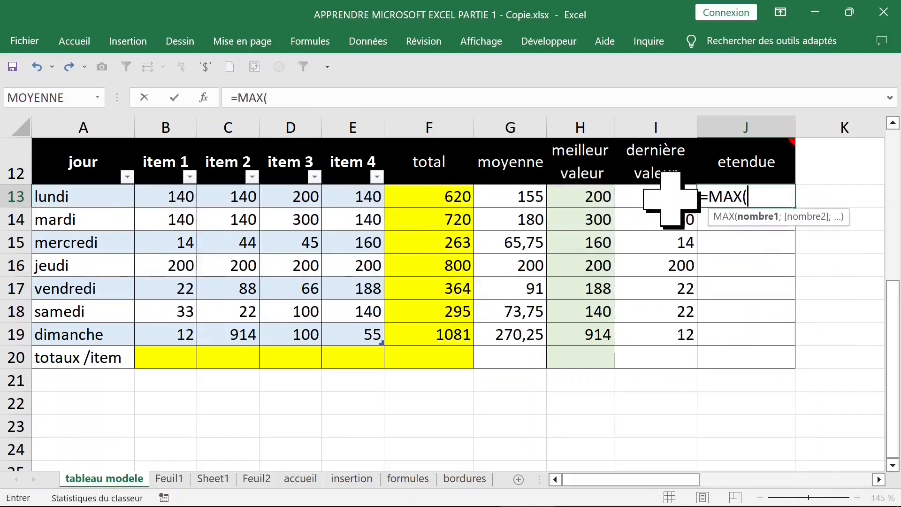
drag(178, 195, 354, 200)
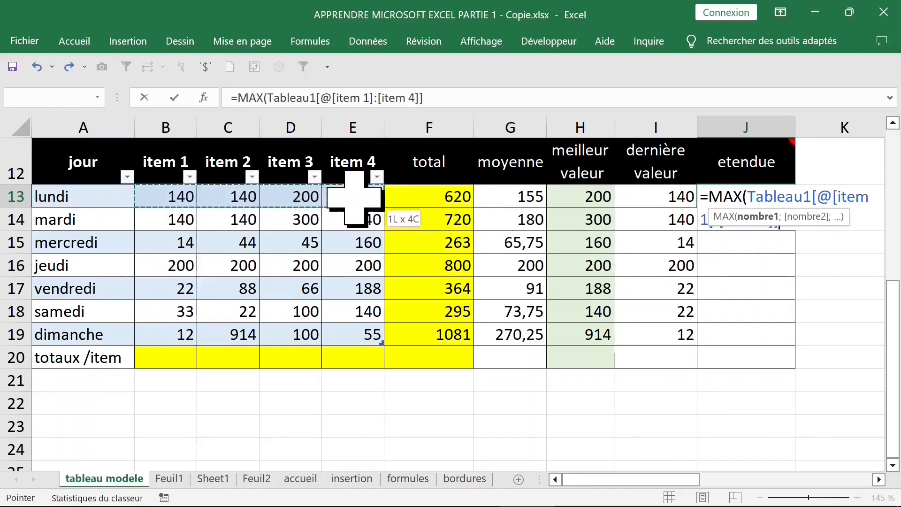
text()-min)
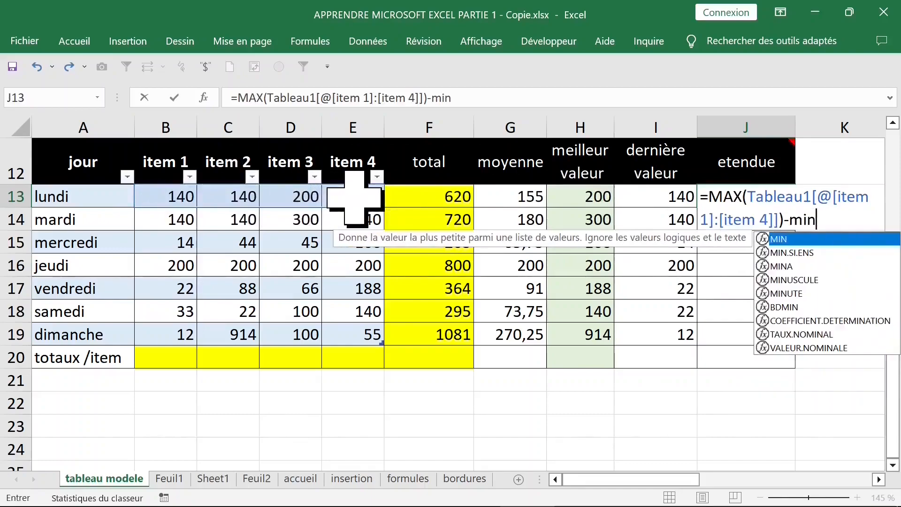
key(Tab)
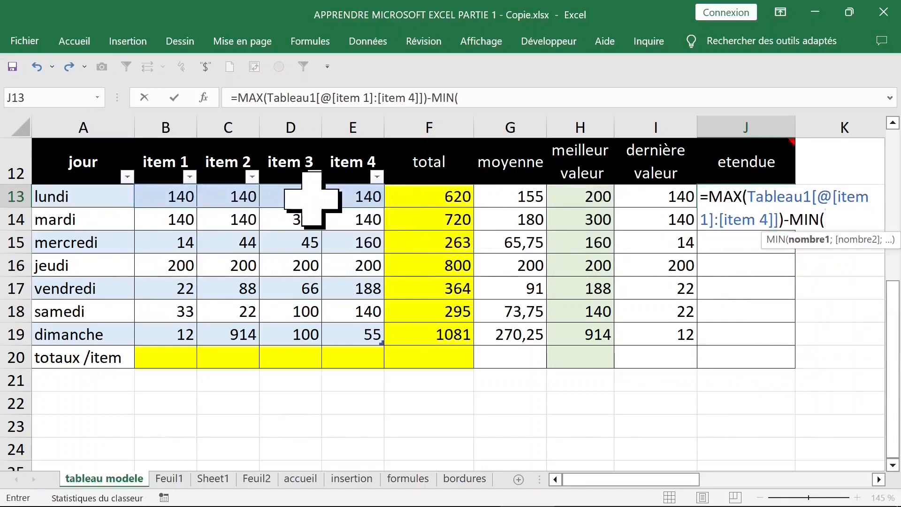
drag(181, 196, 357, 198)
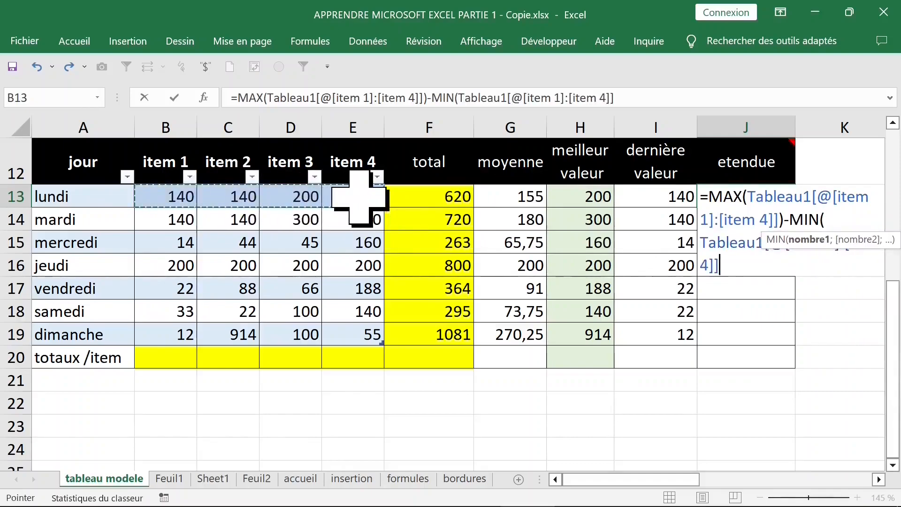
key(Return)
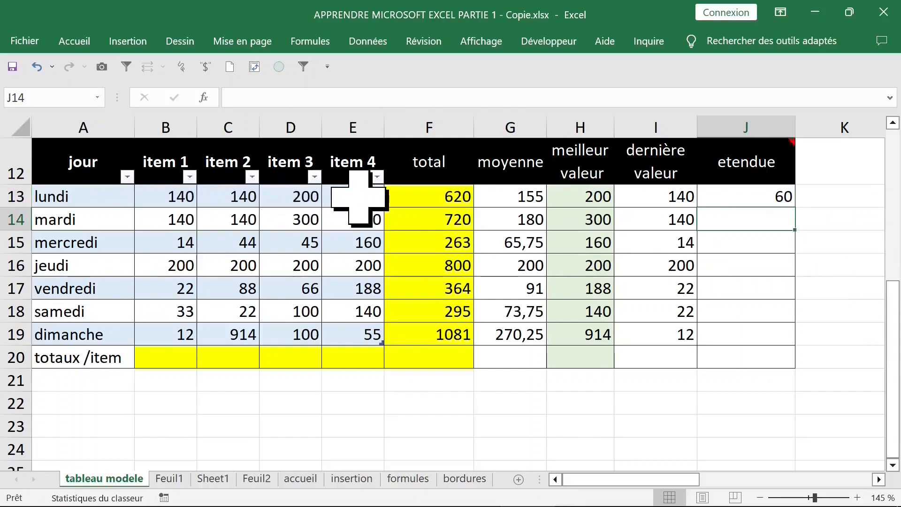
Sum rows 13 to 19 of the four item columns and the total column into the totaux /item row, B20:F20
click(174, 357)
click(291, 358)
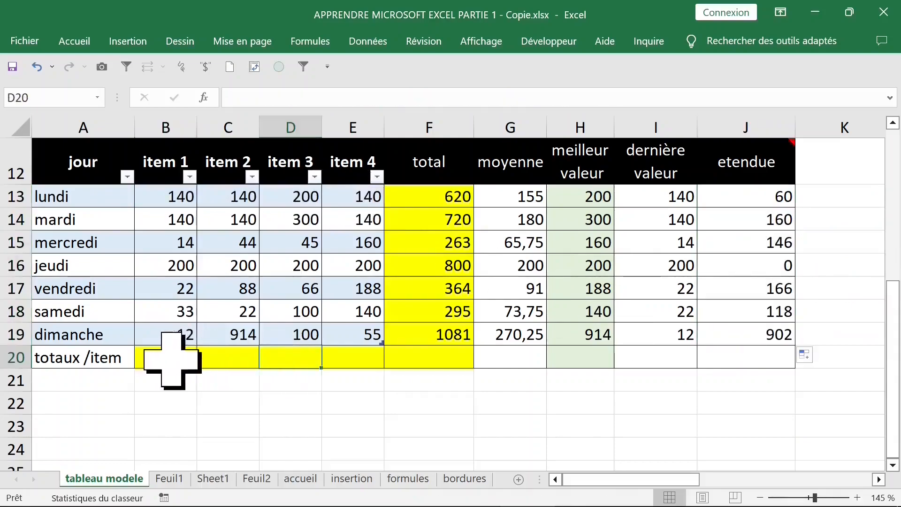
drag(181, 199, 365, 358)
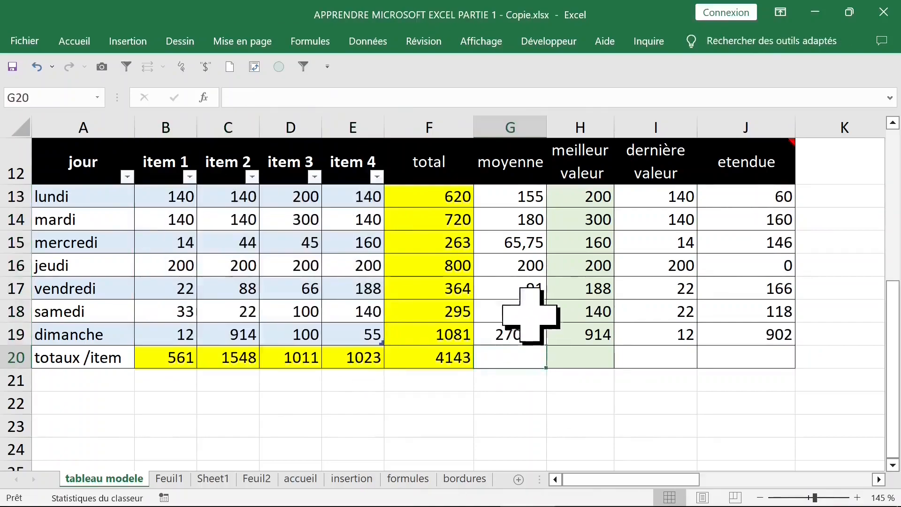
Enter a MOYENNE formula over the item totals B20:E20 in the moyenne cell G20
click(521, 337)
click(520, 362)
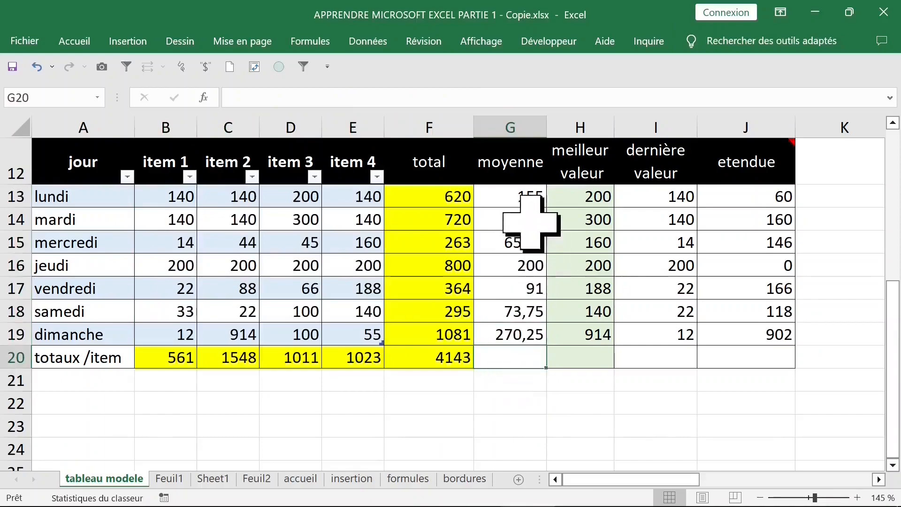
click(168, 351)
text(=moye)
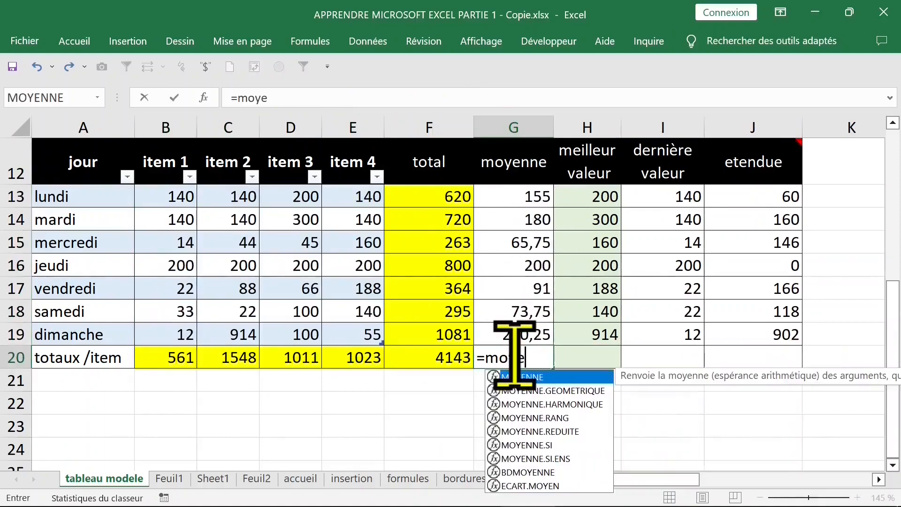
key(Tab)
drag(177, 358, 346, 357)
key(Return)
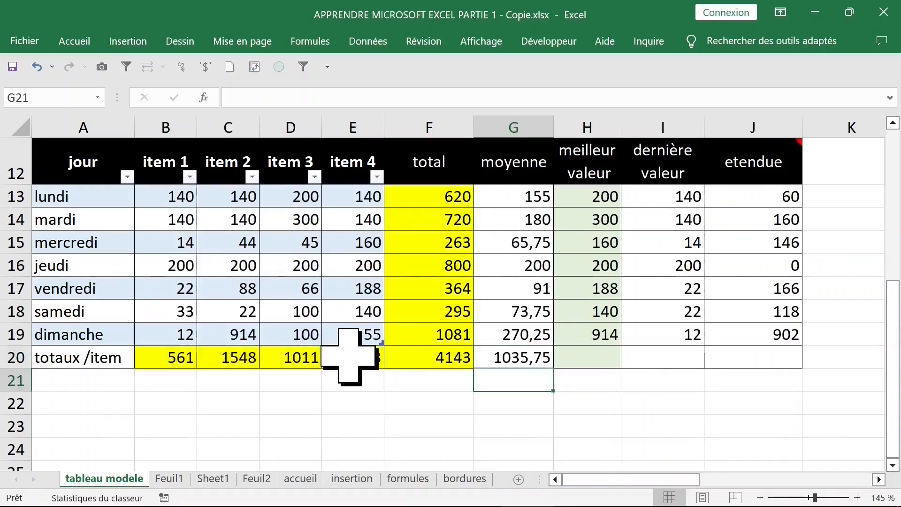
Enter =MAX(B20:E20) in the meilleur valeur cell H20 of the totals row
click(587, 361)
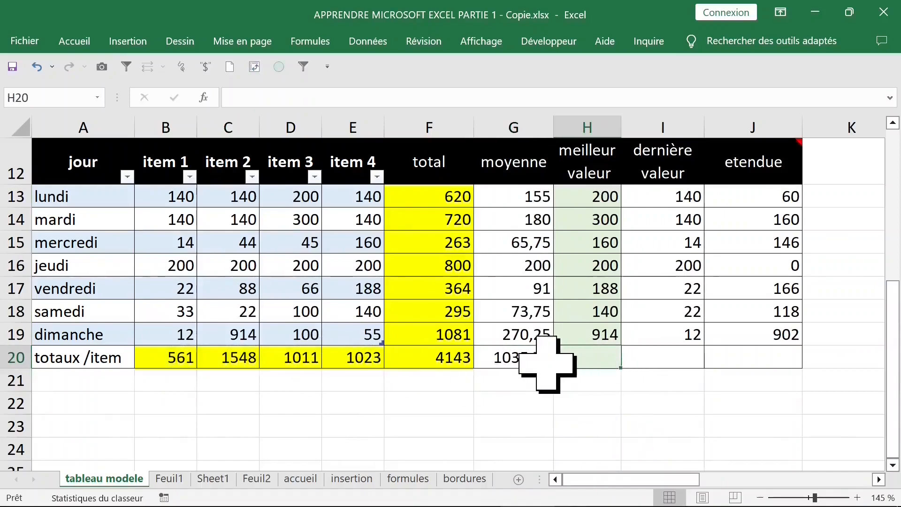
text(=max)
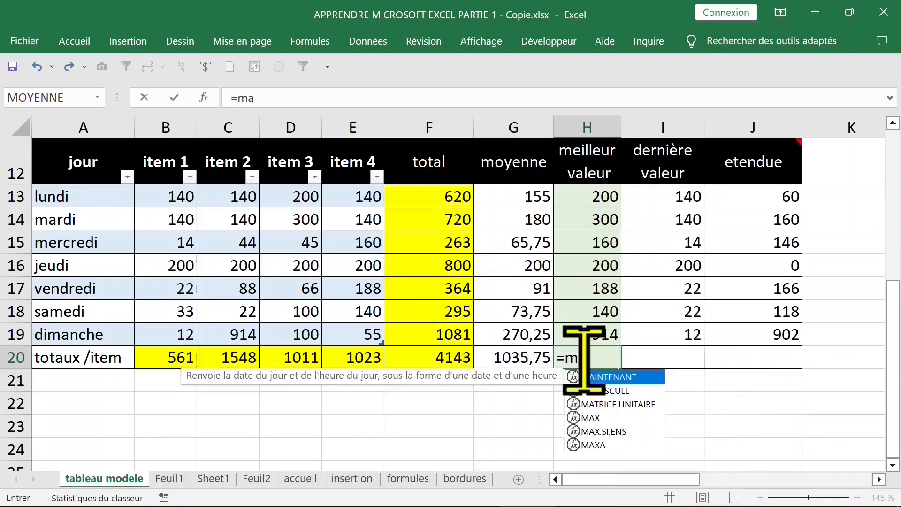
key(Tab)
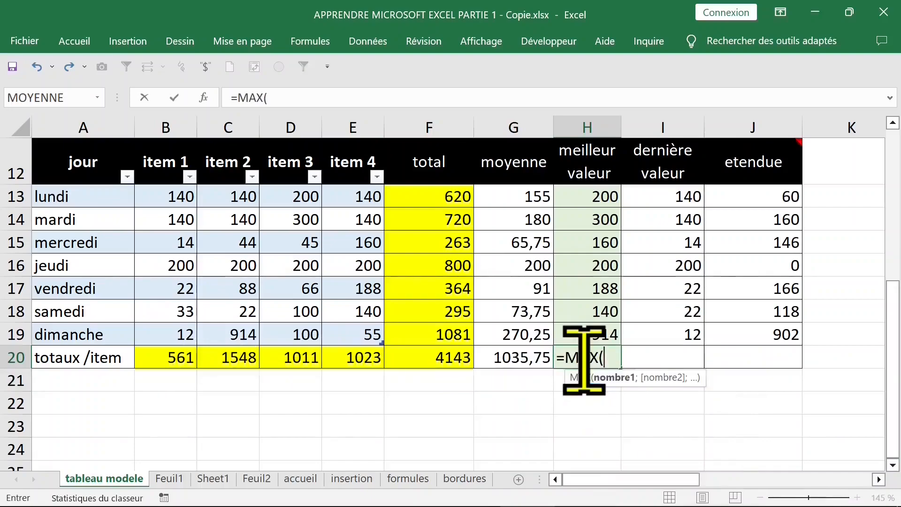
click(172, 359)
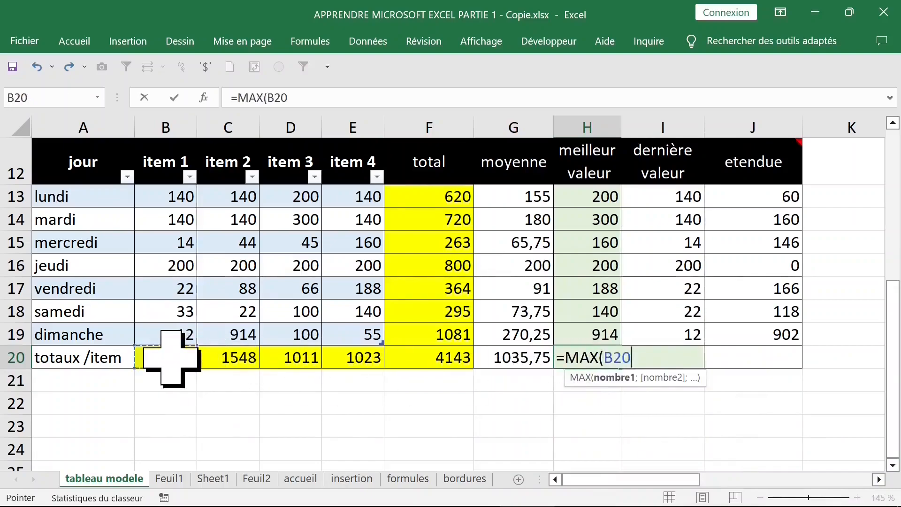
drag(170, 359, 344, 361)
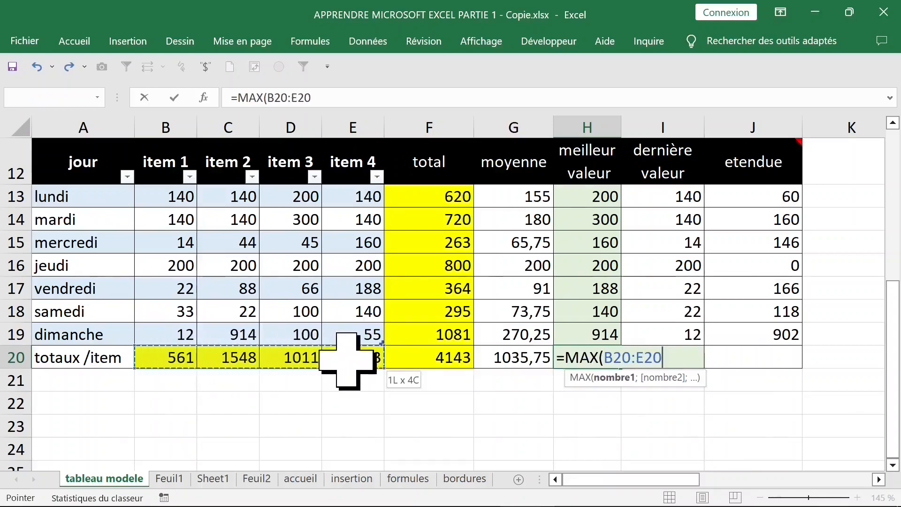
drag(347, 361, 347, 362)
key(Return)
Enter a MIN formula over the item totals B20:E20 in the dernière valeur cell I20
click(653, 362)
text(=mi)
key(Tab)
drag(187, 356, 361, 355)
key(Return)
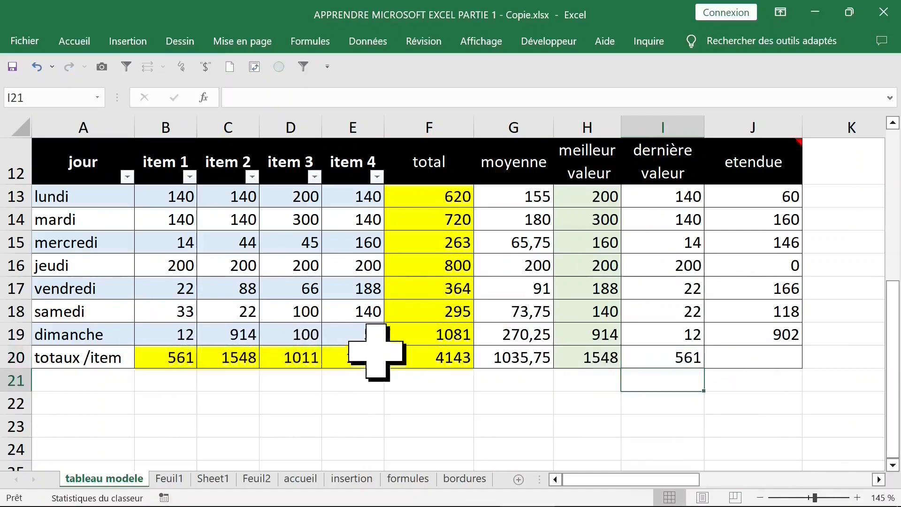
Enter =H20-I20 in the etendue cell J20 of the totals row
click(768, 357)
text(=H20)
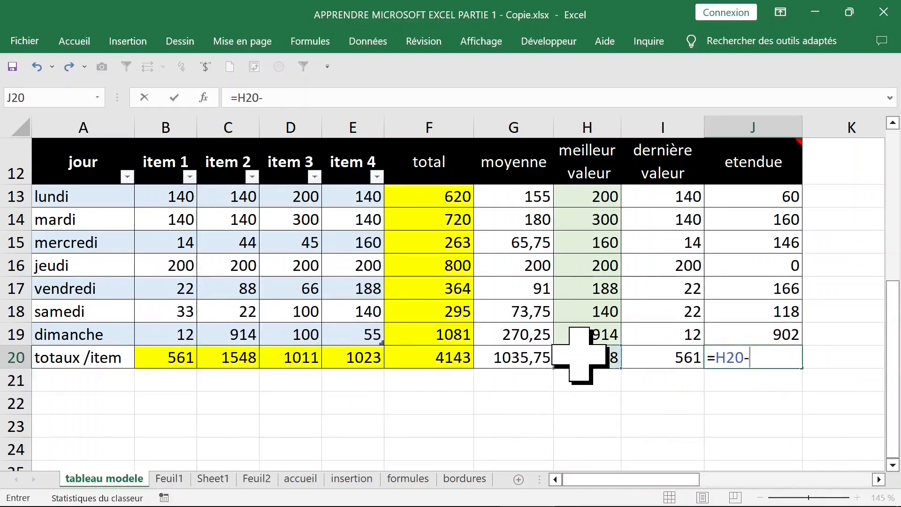
text(-)
click(669, 359)
key(Return)
click(212, 239)
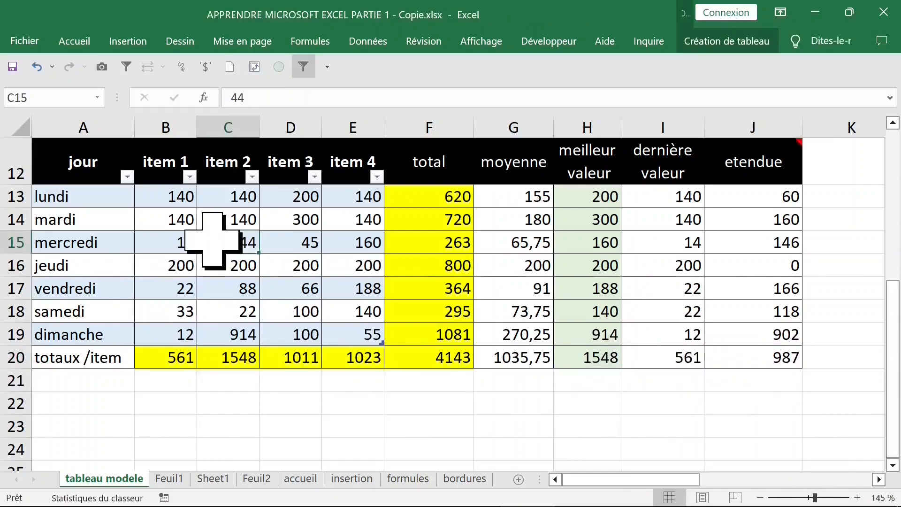
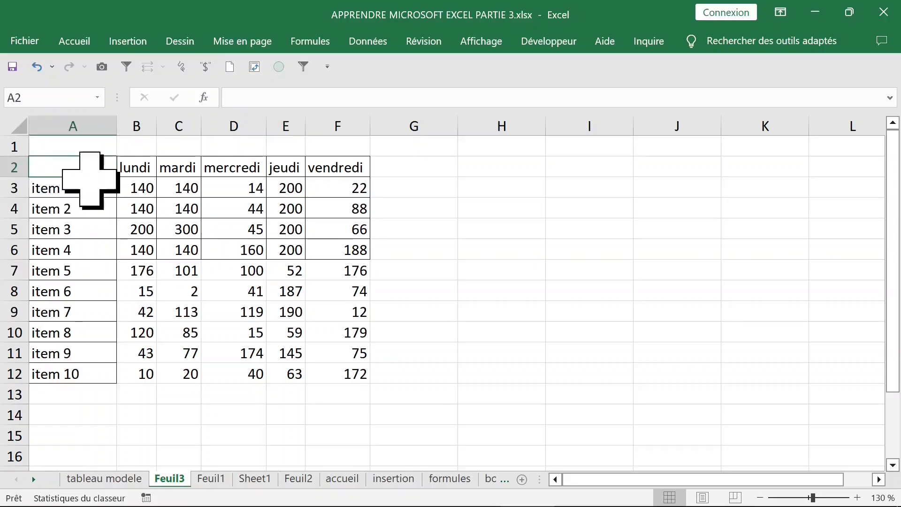
Apply borders to all cells of the item-by-weekday table A2:F12
drag(84, 174, 350, 374)
click(221, 253)
scroll(191, 262, down, 1)
scroll(201, 251, up, 1)
click(296, 292)
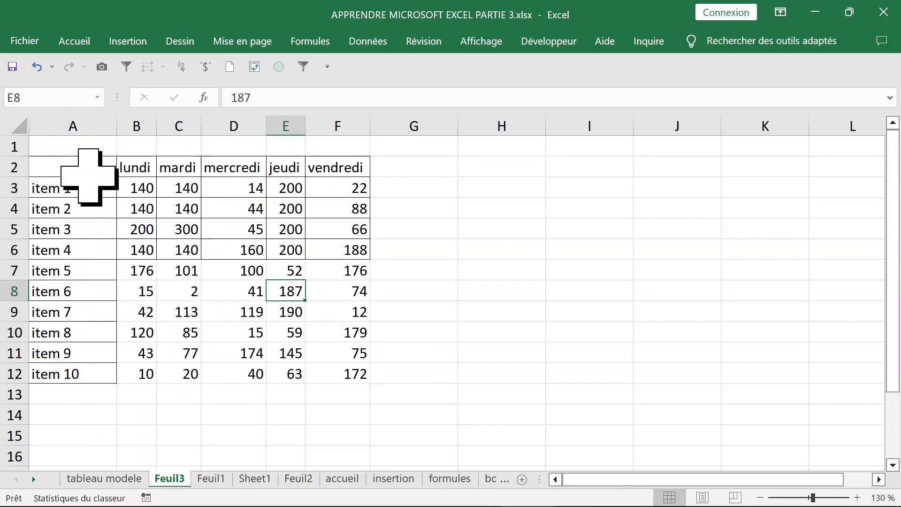
drag(82, 170, 332, 368)
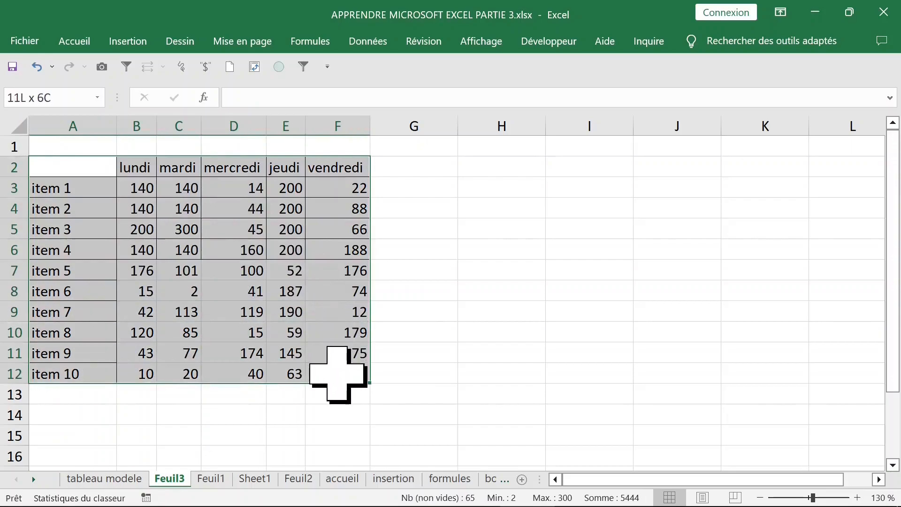
click(77, 40)
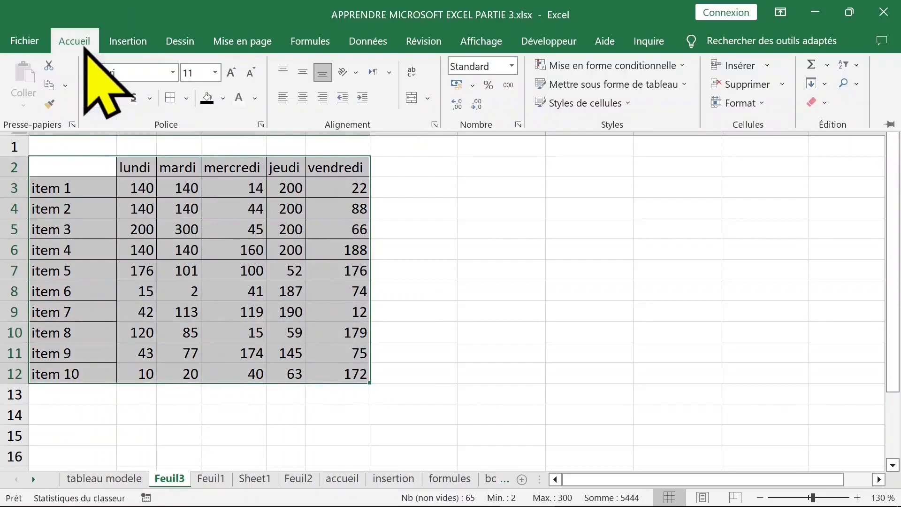
click(170, 97)
click(157, 173)
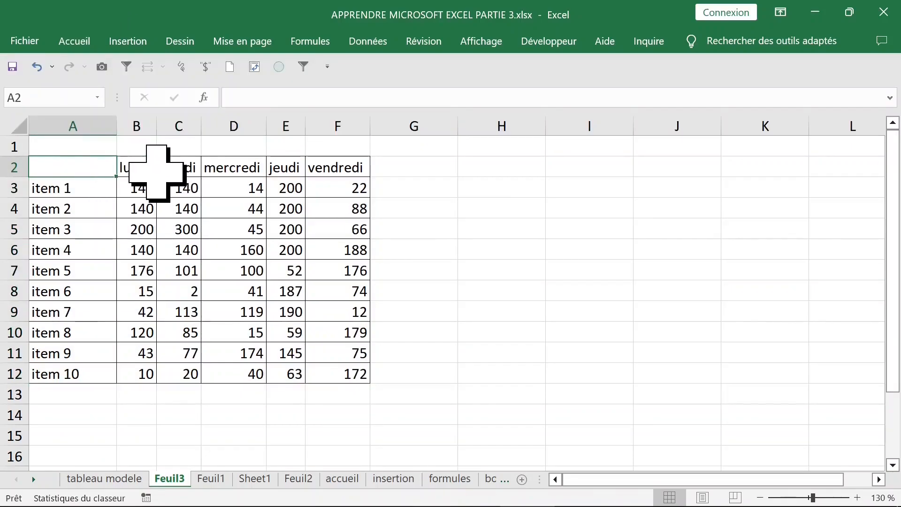
Enter the header "item" in cell A2 of the weekday table
text(i)
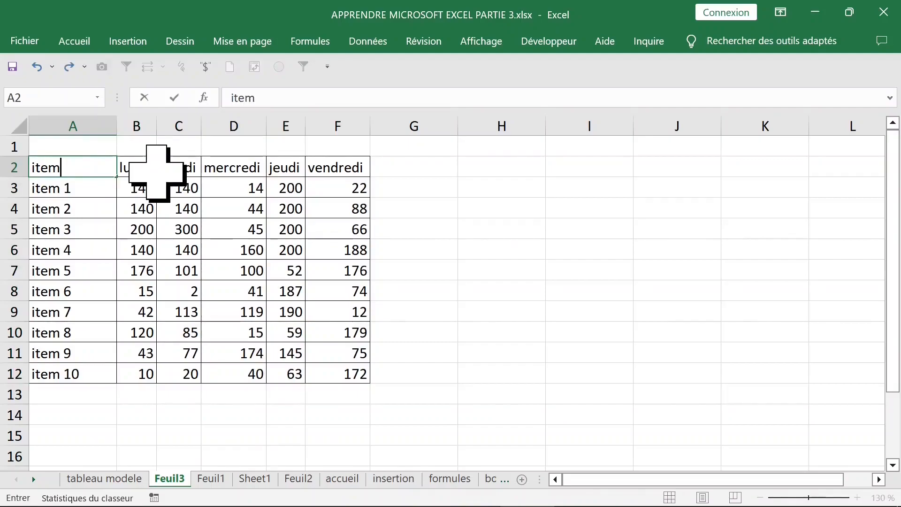
text(tem)
key(Tab)
key(Tab)
key(Tab)
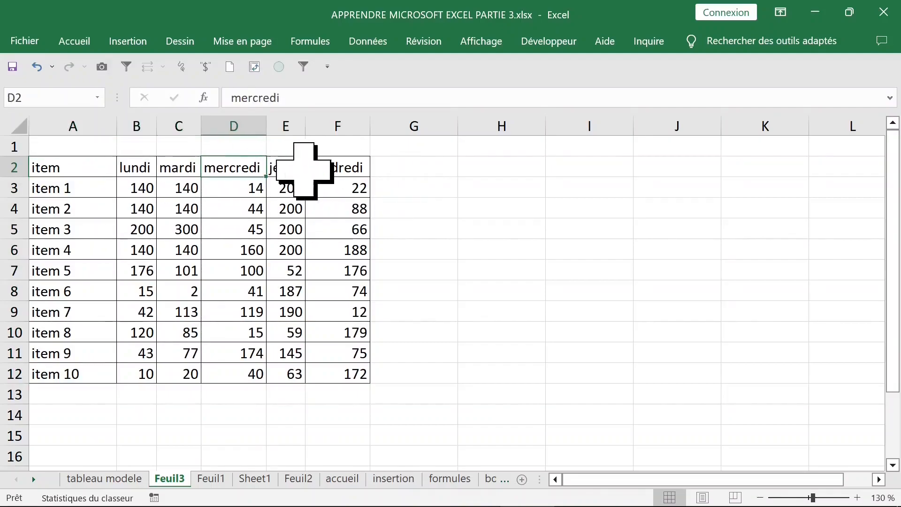
Extend the weekday header series into G2:H2 with samedi and dimanche
key(Tab)
key(Tab)
key(Tab)
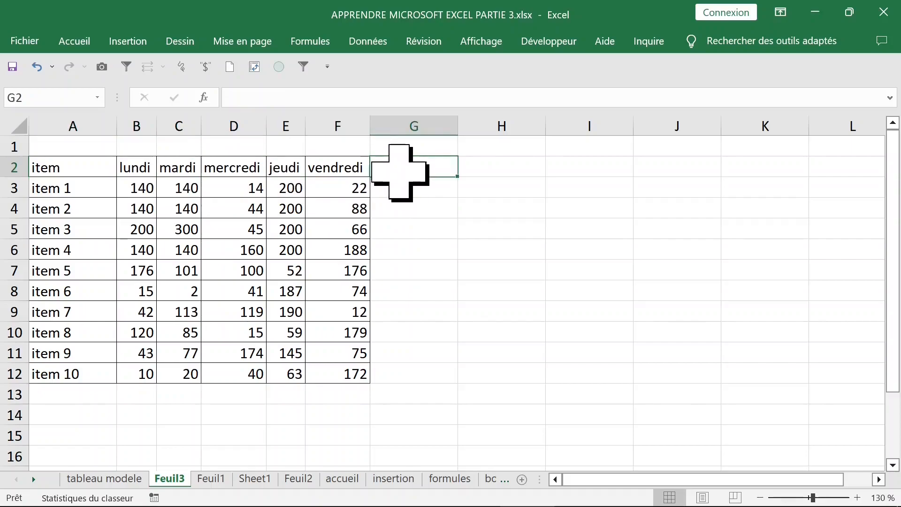
key(Tab)
click(593, 169)
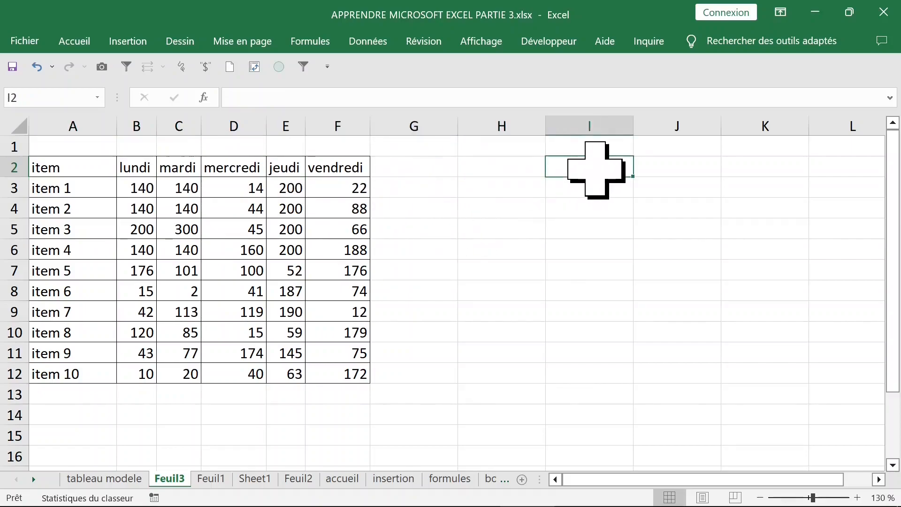
drag(53, 168, 298, 256)
drag(285, 168, 533, 180)
Fill G3:H12 in one go with the random-number formula =ALEA.ENTRE.BORNES(10;200)
drag(413, 190, 495, 378)
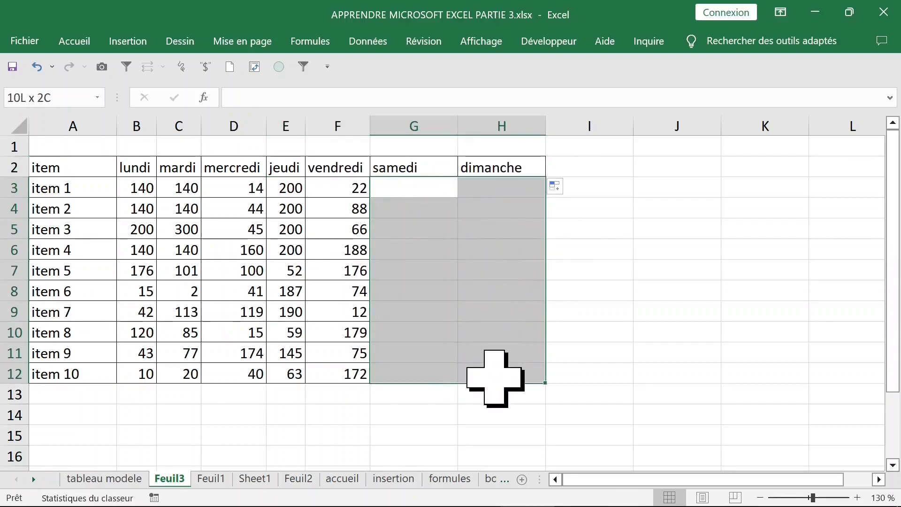
text(=)
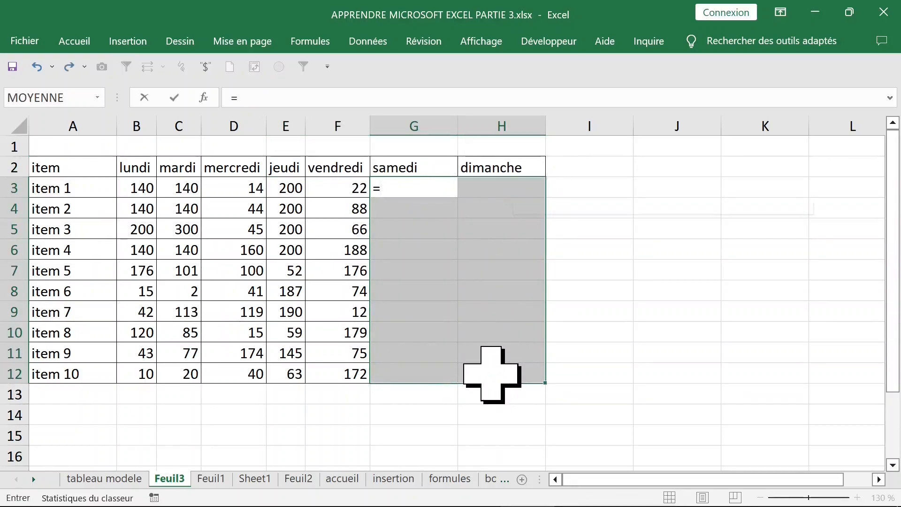
text(alea)
key(Down)
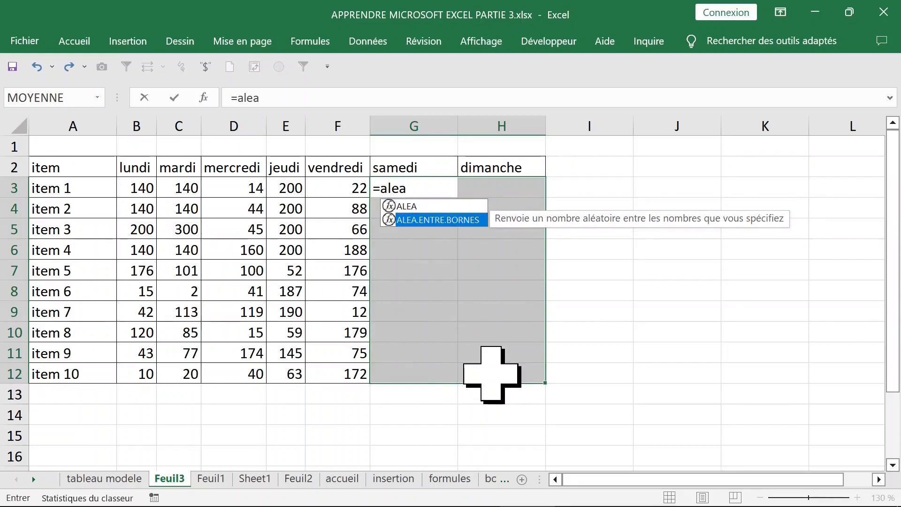
key(Tab)
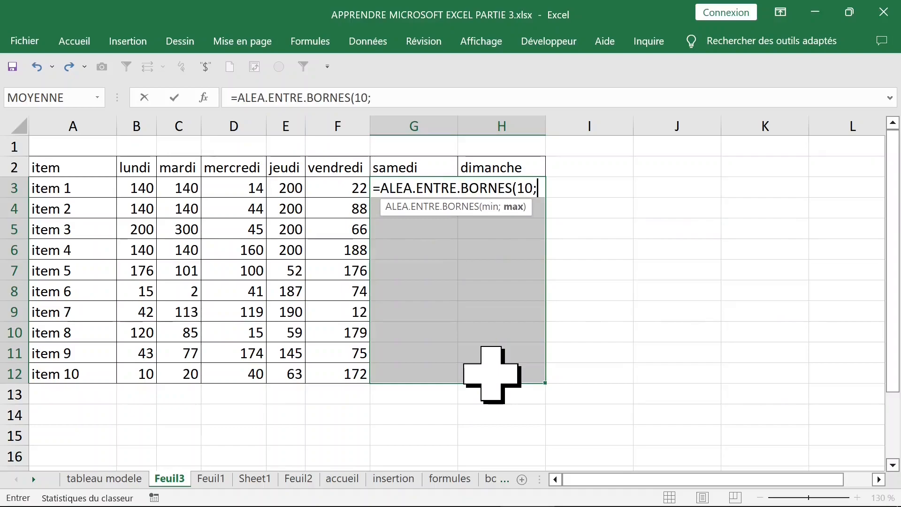
text(10;200))
key(ctrl+Return)
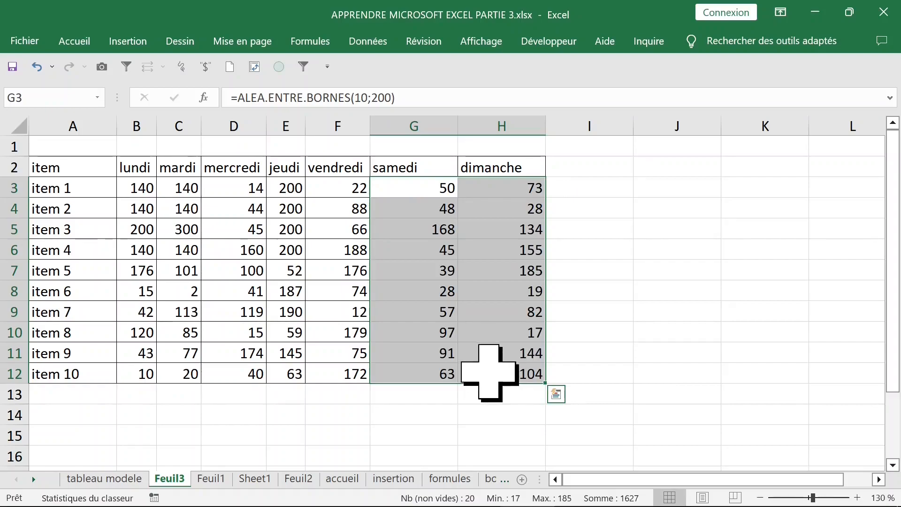
Convert the random-number formulas in G3:H12 into fixed values by copying only the values in place
click(674, 188)
click(663, 169)
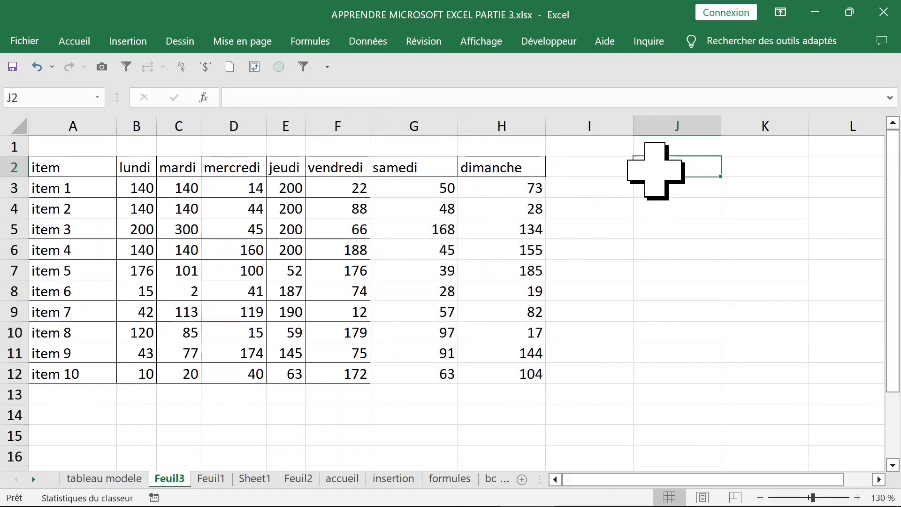
click(674, 211)
click(521, 206)
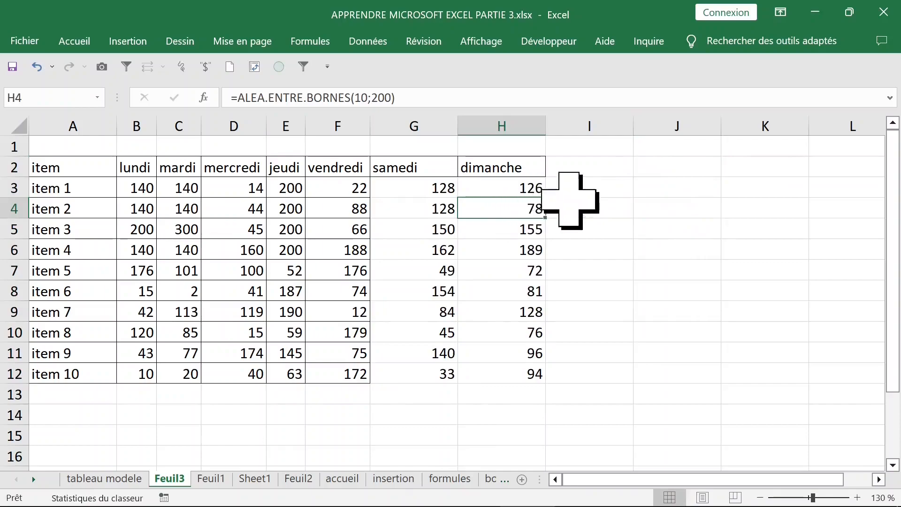
drag(438, 187, 519, 373)
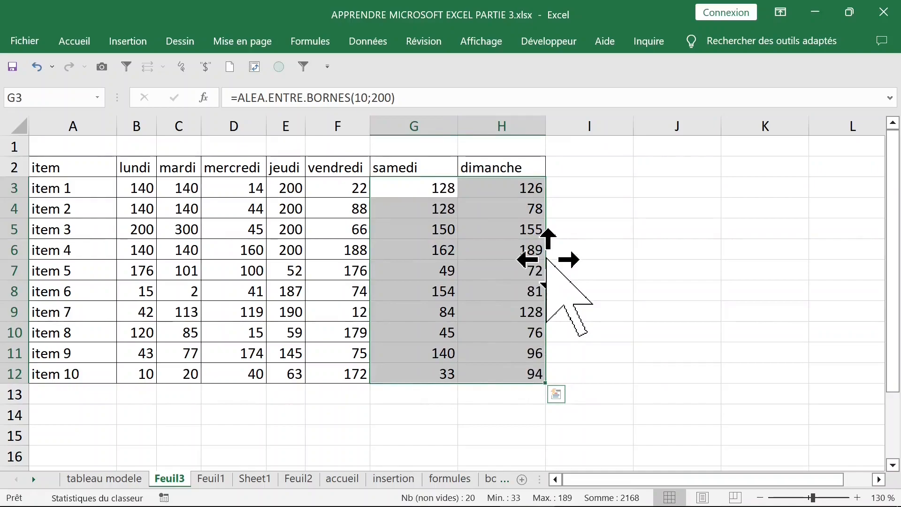
mouse_move(546, 259)
mouse_down()
mouse_move(678, 255)
mouse_move(462, 258)
mouse_move(583, 259)
mouse_move(751, 281)
mouse_move(734, 300)
mouse_move(727, 231)
mouse_move(620, 254)
mouse_move(530, 251)
mouse_up()
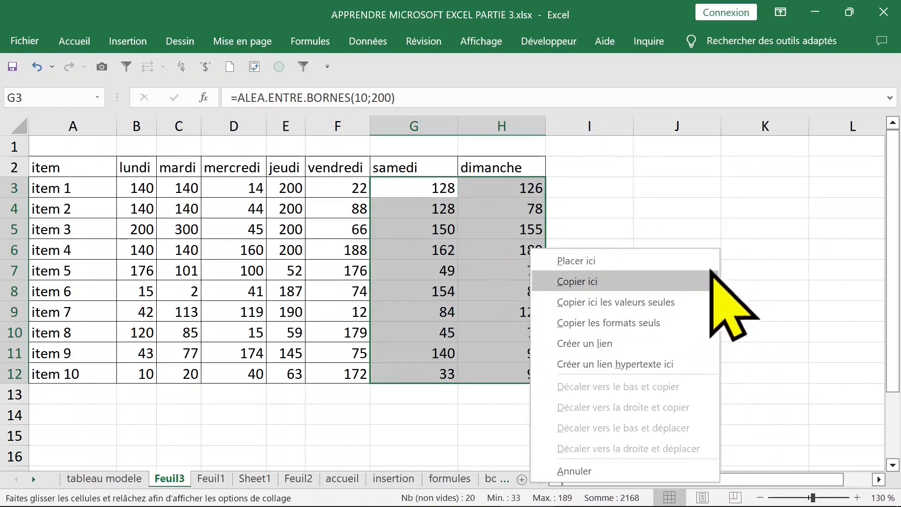
click(692, 308)
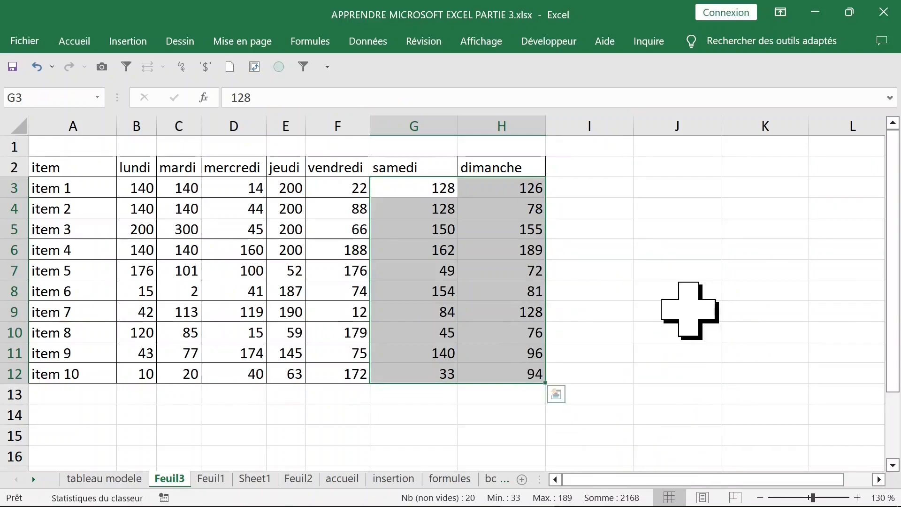
click(619, 234)
click(498, 230)
click(603, 207)
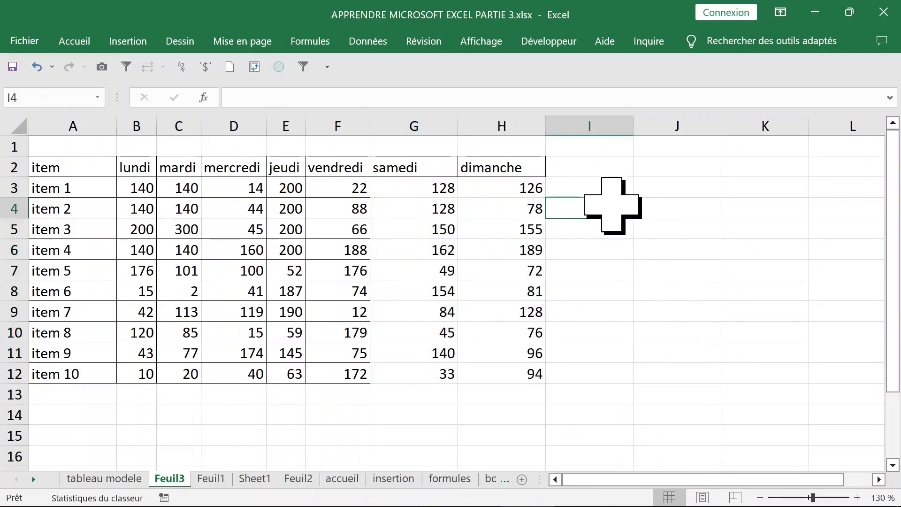
Apply borders to the whole extended table A2:H12, including the samedi and dimanche columns
click(624, 165)
drag(99, 169, 535, 374)
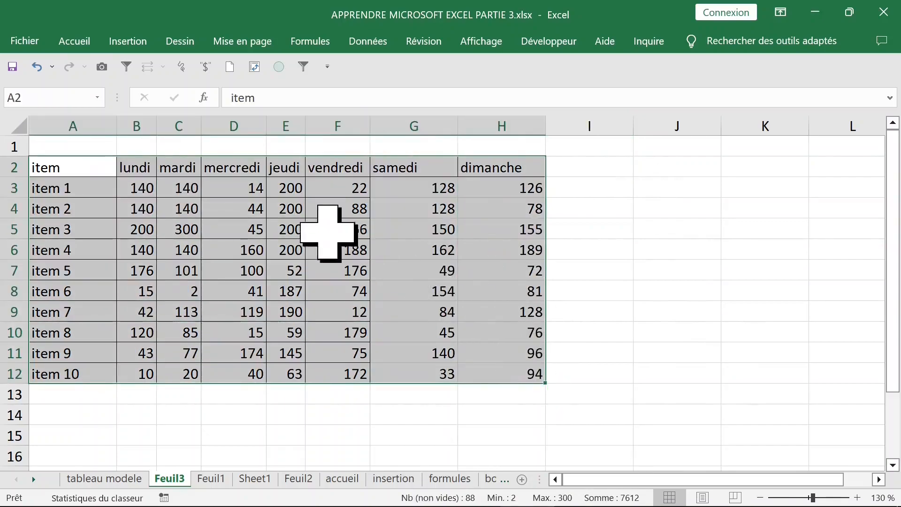
click(287, 229)
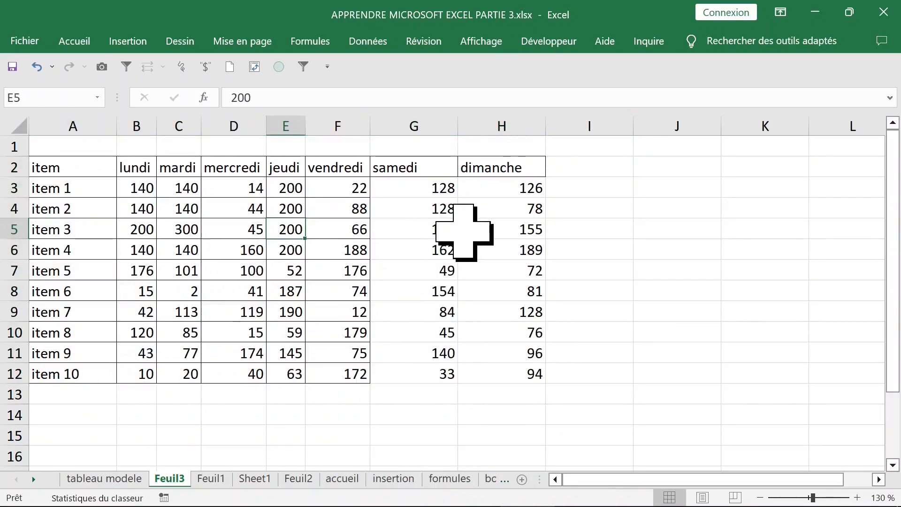
key(ctrl+a)
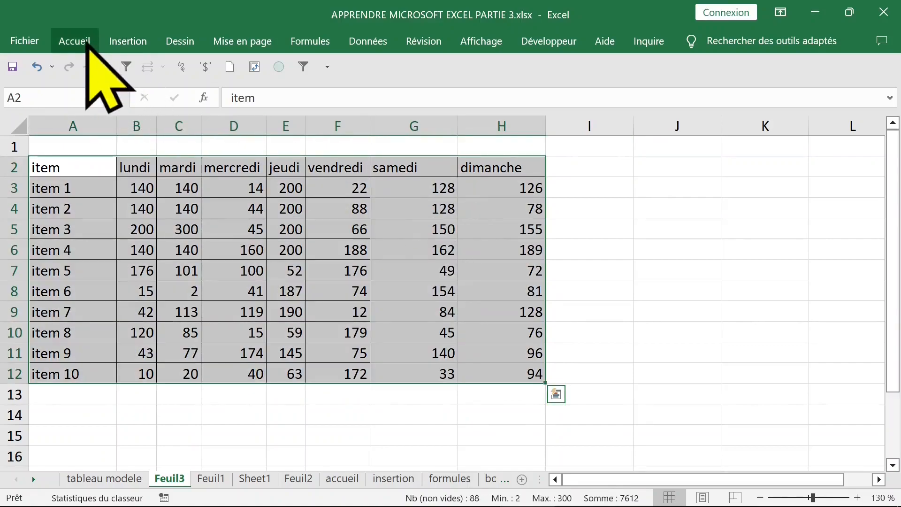
click(77, 41)
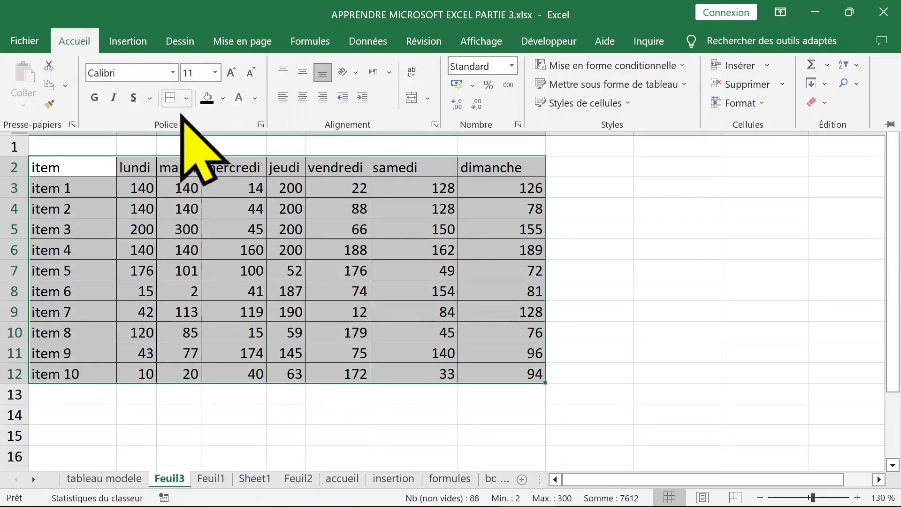
Autofit the widths of weekday columns B to H to their contents
click(485, 127)
drag(485, 127, 149, 123)
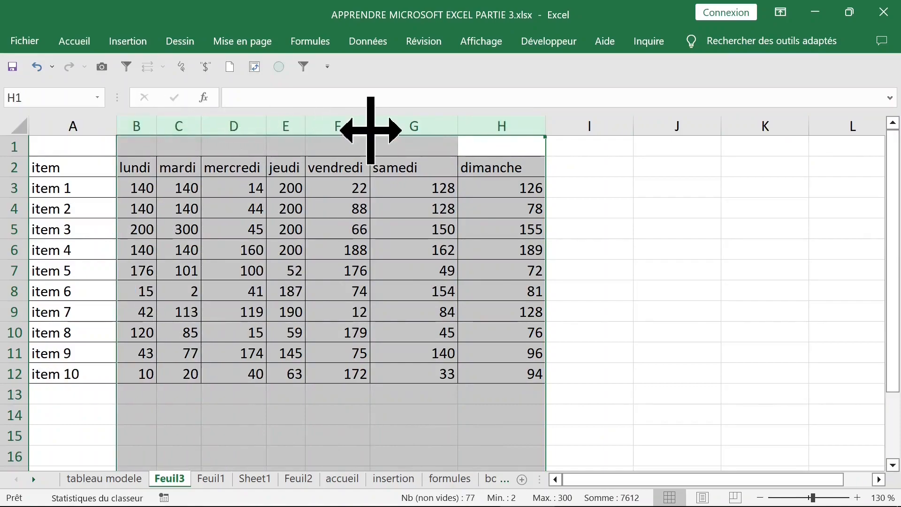
double_click(370, 131)
click(250, 269)
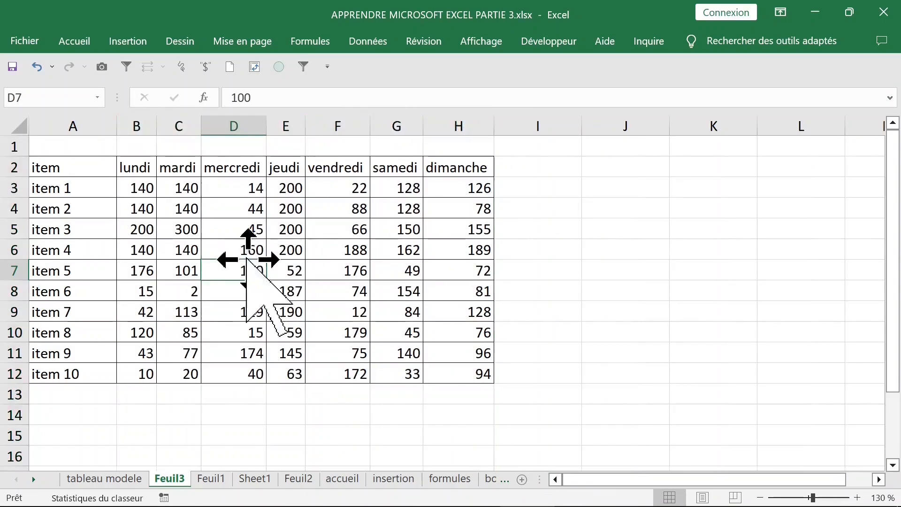
Fill the row-total cells I3:I12 beside the table with light green
scroll(279, 239, down, 1)
drag(125, 378, 462, 370)
scroll(399, 373, up, 1)
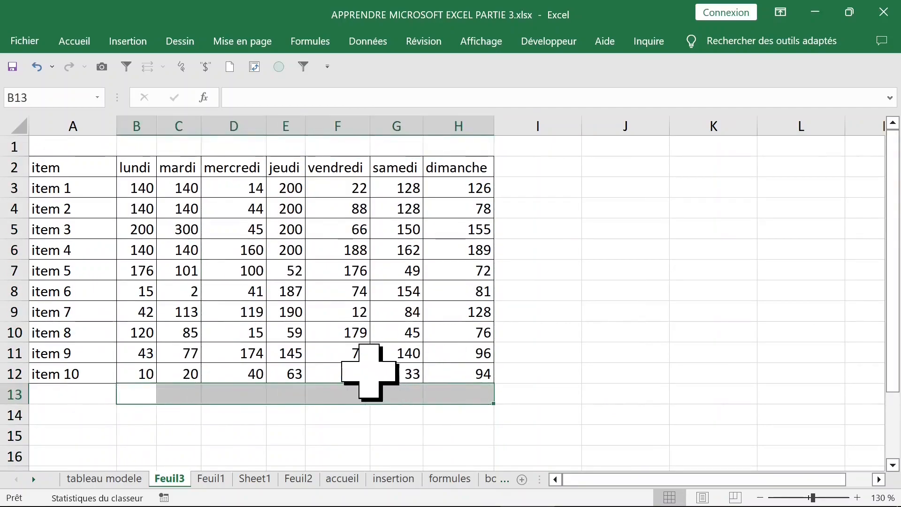
drag(535, 196, 533, 394)
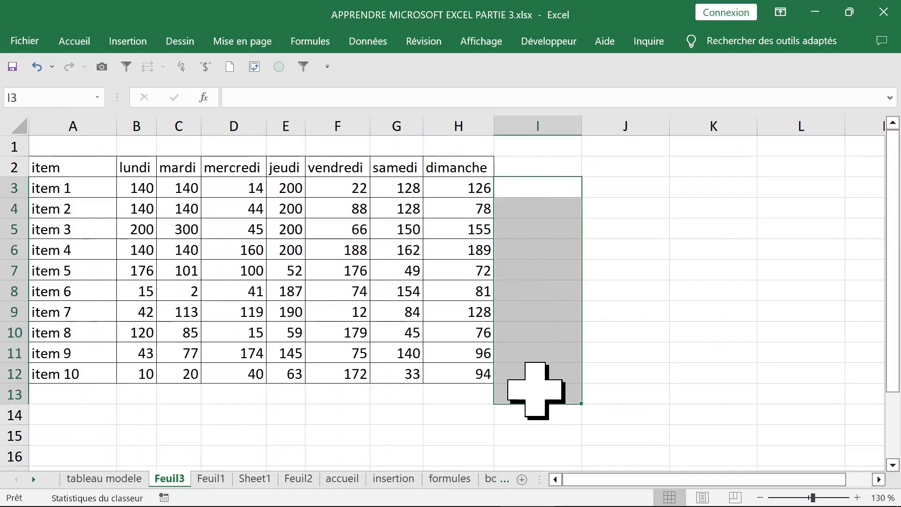
drag(136, 188, 413, 372)
click(408, 334)
drag(526, 189, 527, 371)
click(76, 41)
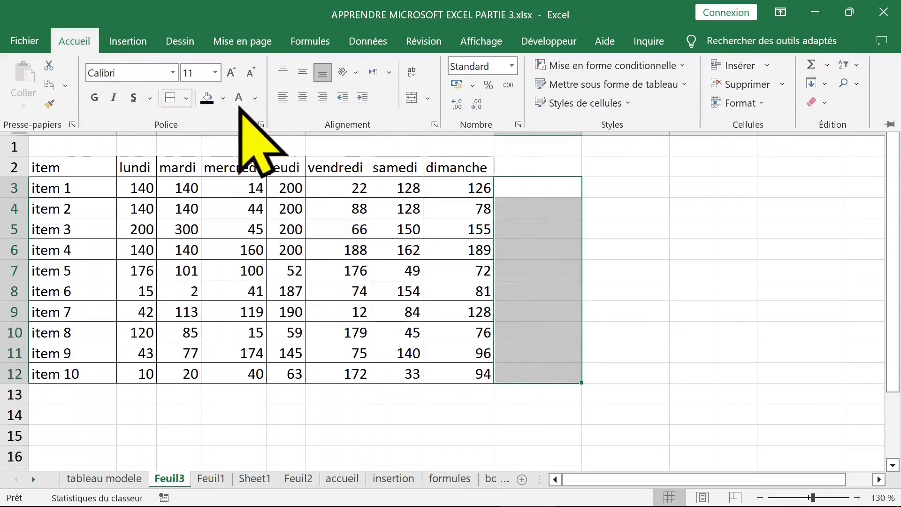
click(223, 98)
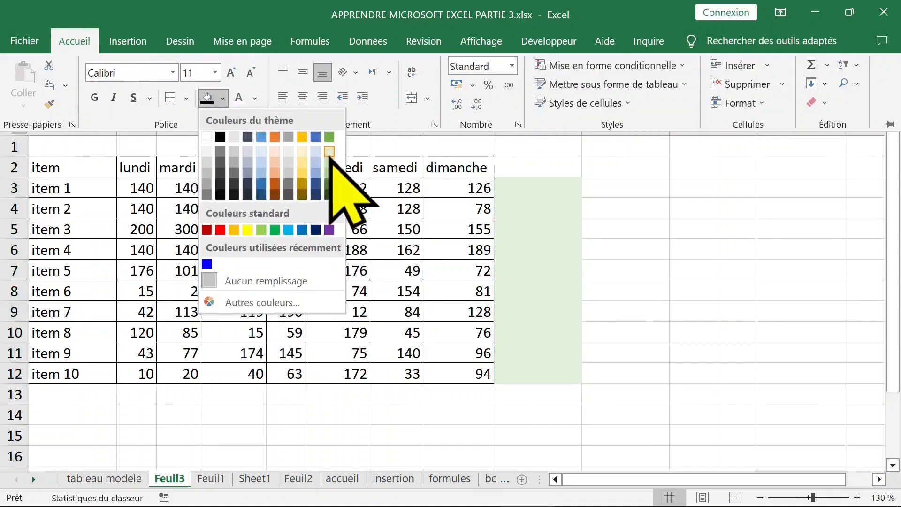
click(329, 153)
Fill the totals row B13:I13 below the table with light blue
drag(136, 394, 540, 394)
click(75, 41)
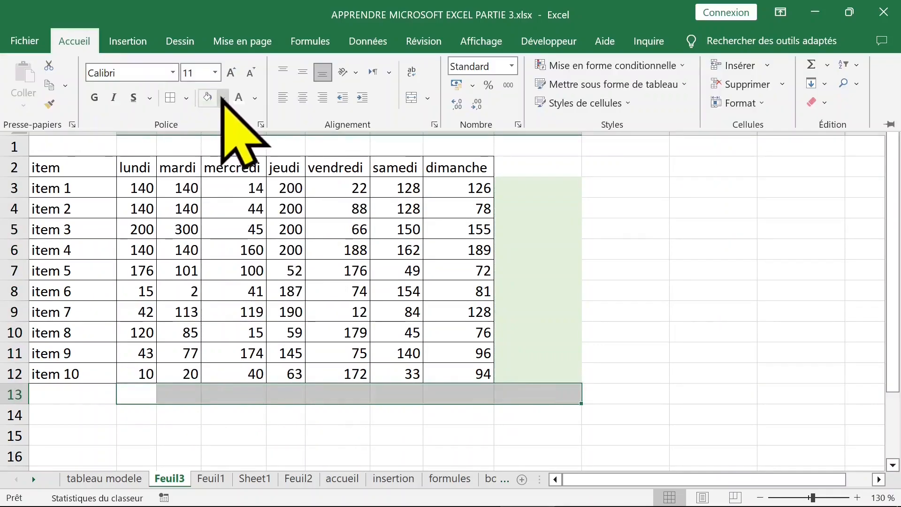
click(222, 97)
click(299, 139)
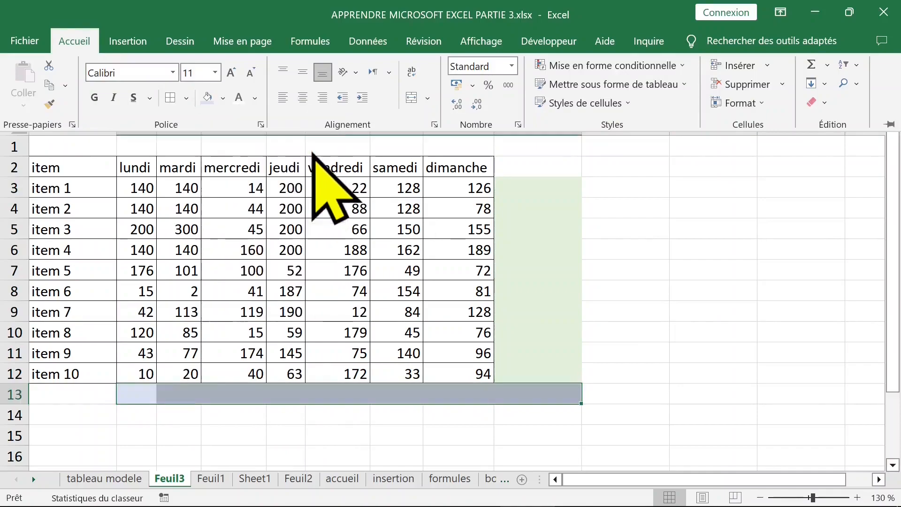
Add SOMME totals for every item in I3:I12 and every column in B13:I13, and autofit column I
click(241, 250)
drag(135, 192, 540, 390)
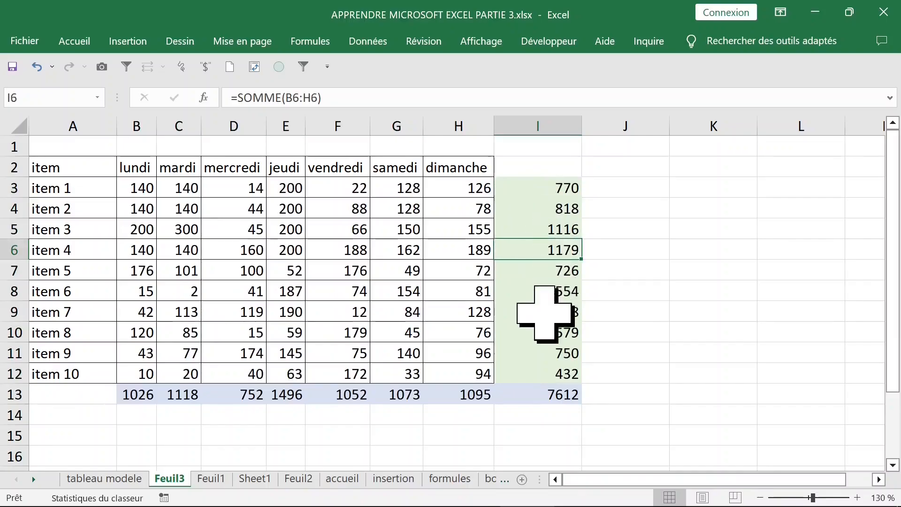
click(539, 308)
click(543, 187)
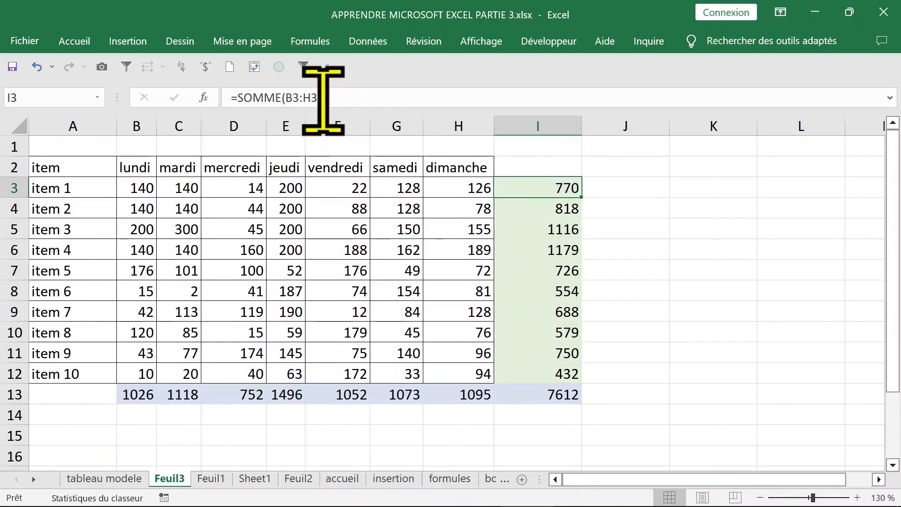
click(544, 251)
double_click(583, 127)
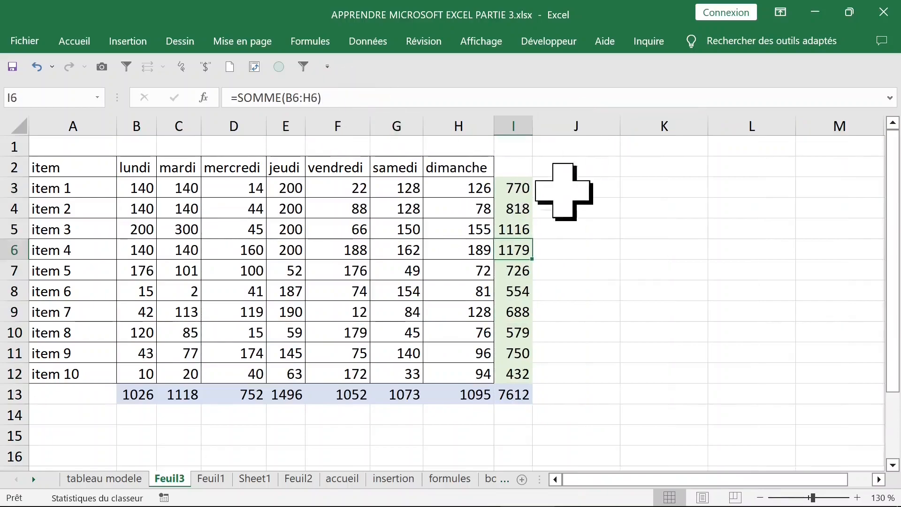
Replace item 1's total in I3 with the average formula =MOYENNE(B3:H3)
click(514, 195)
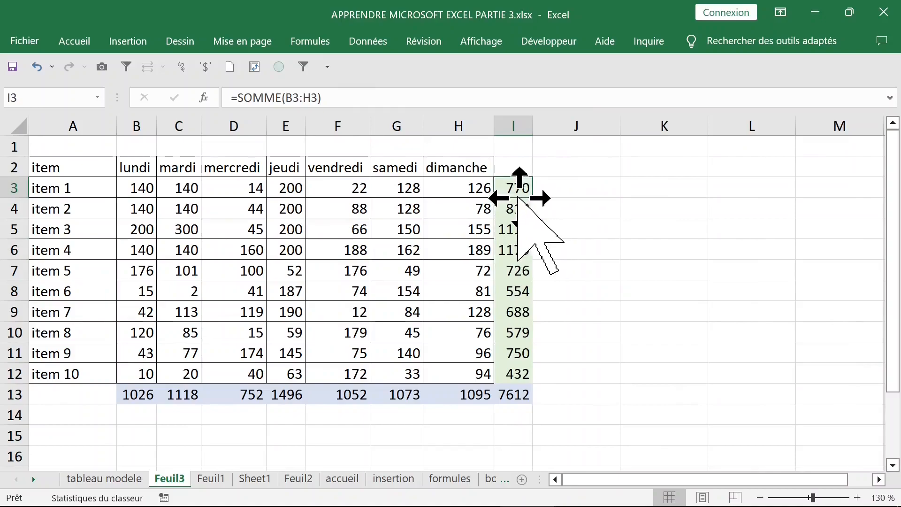
drag(516, 192, 514, 396)
click(74, 41)
click(515, 190)
click(515, 190)
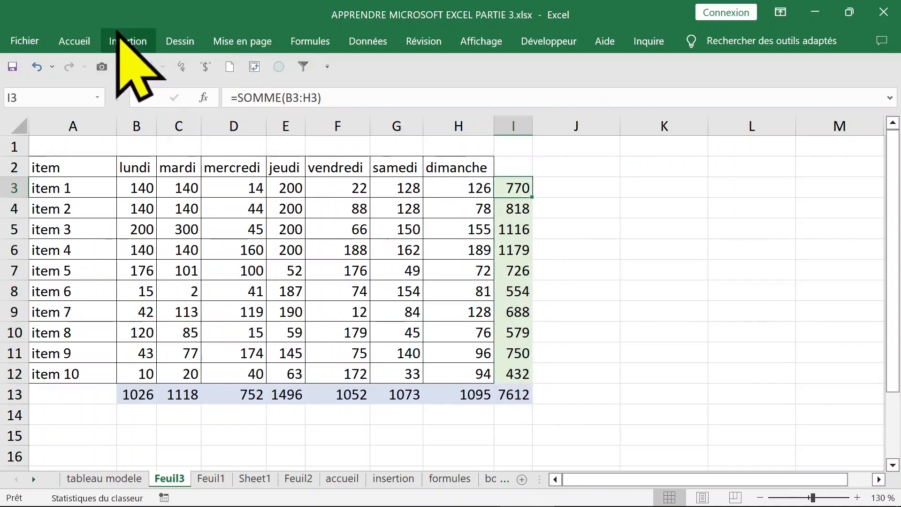
click(74, 40)
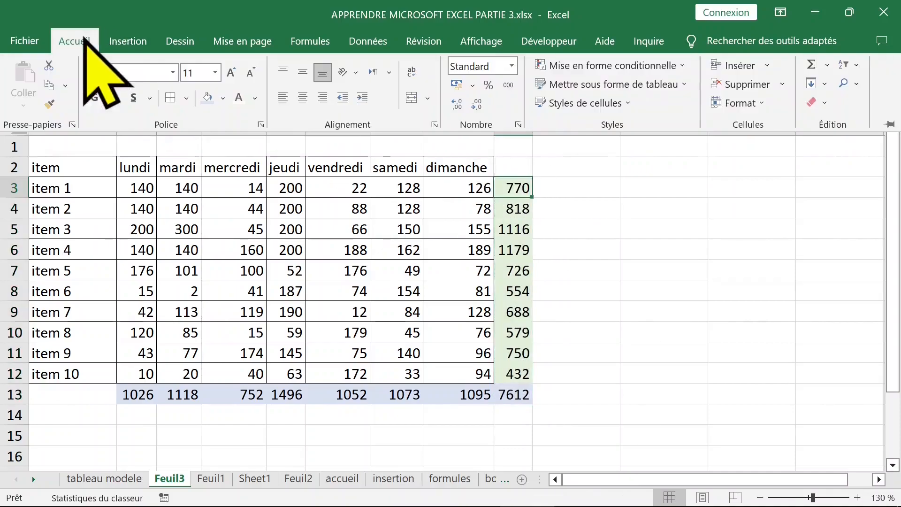
click(828, 65)
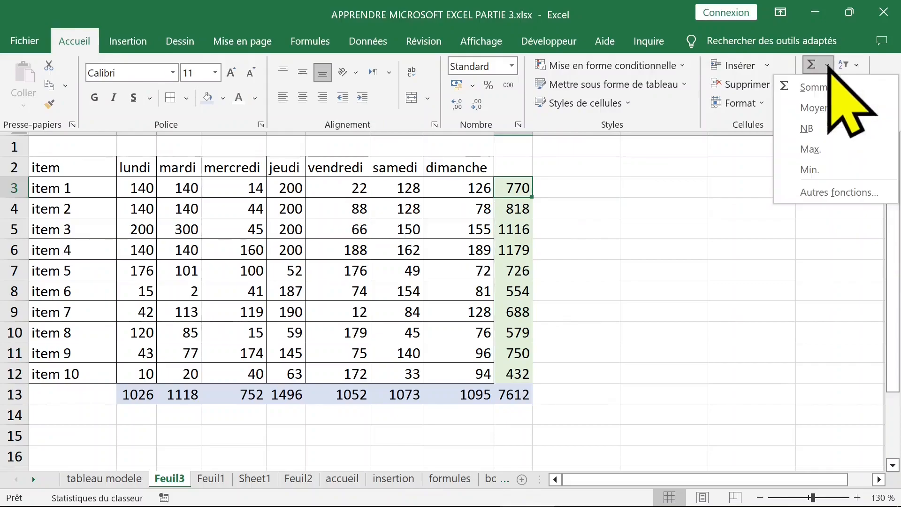
click(833, 109)
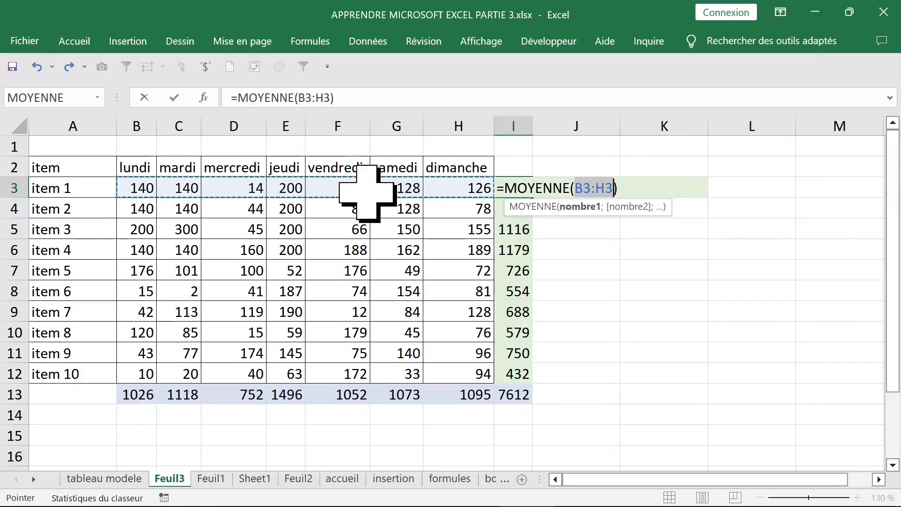
key(Return)
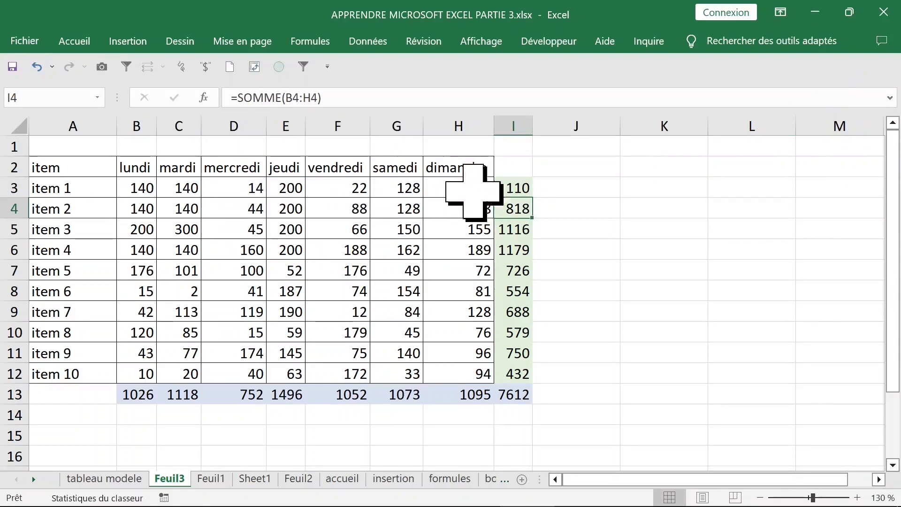
Copy the average formula in I3 down the column through I13
click(516, 188)
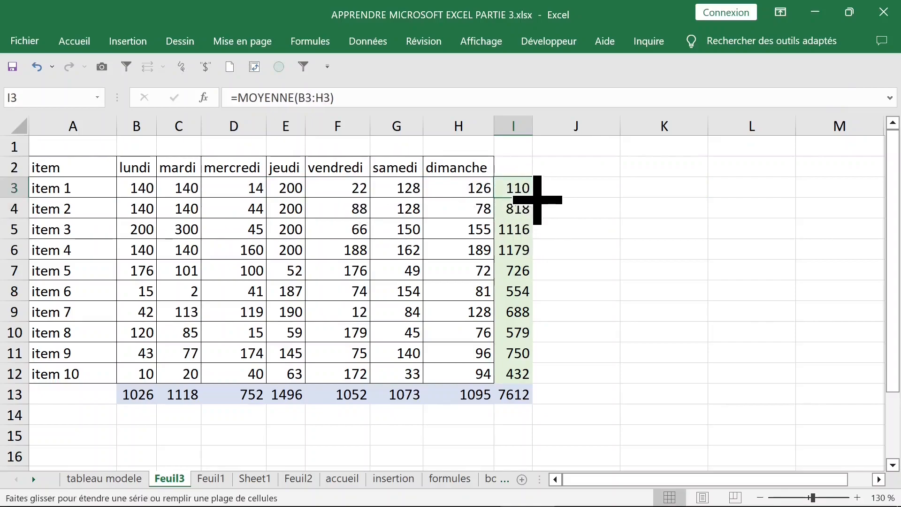
double_click(535, 199)
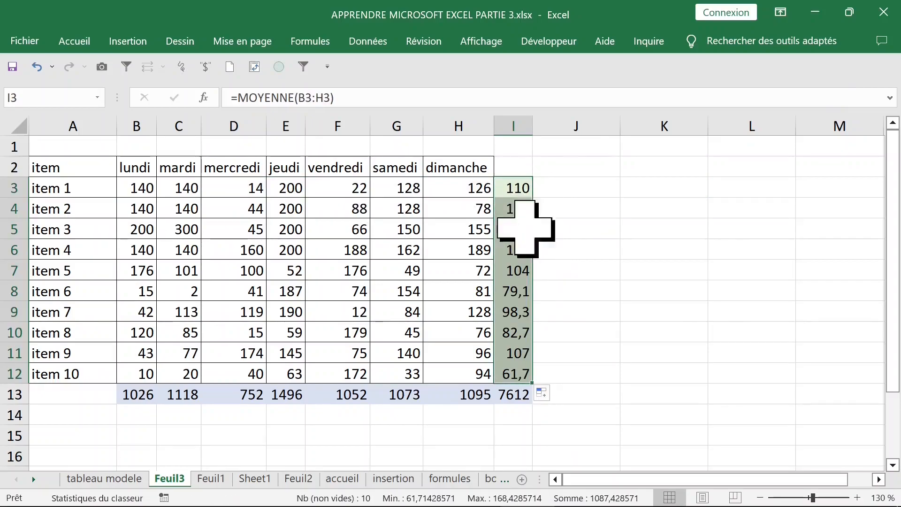
drag(535, 388, 517, 396)
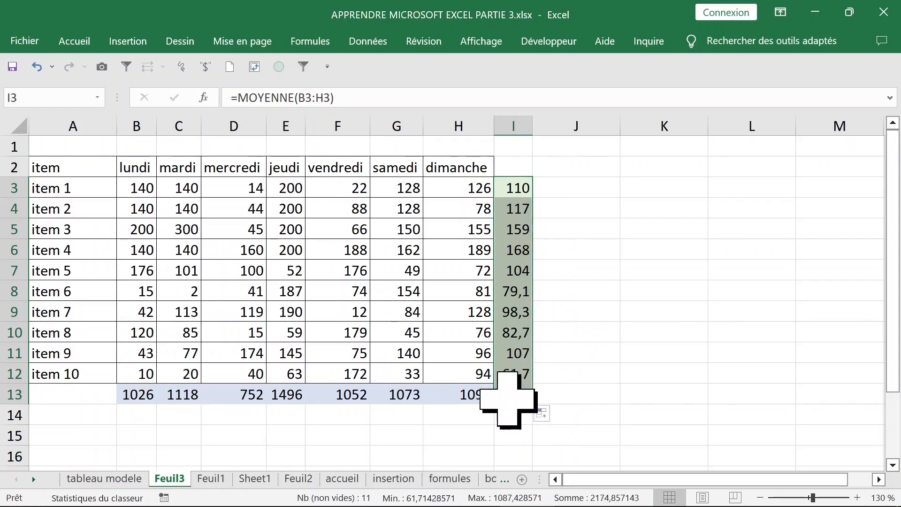
Replace the sum in B13 with the average of B3:B12
click(469, 397)
click(145, 396)
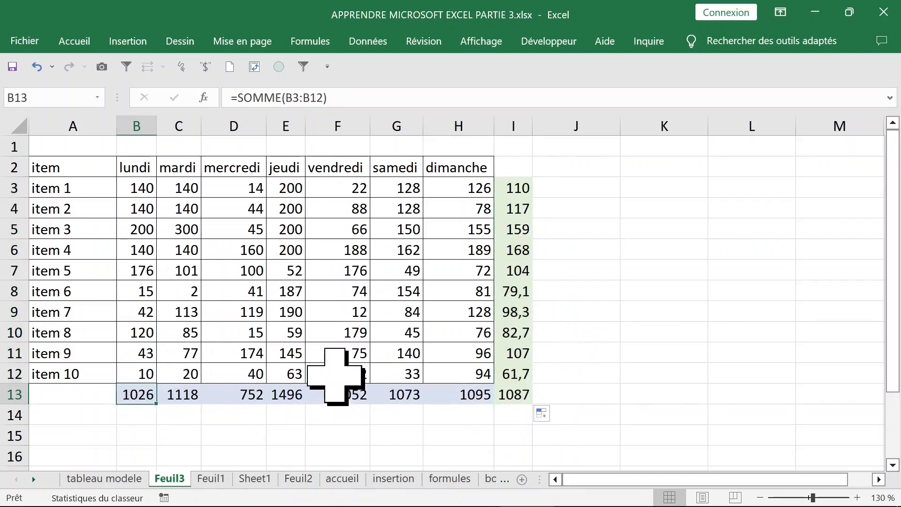
click(136, 124)
click(134, 393)
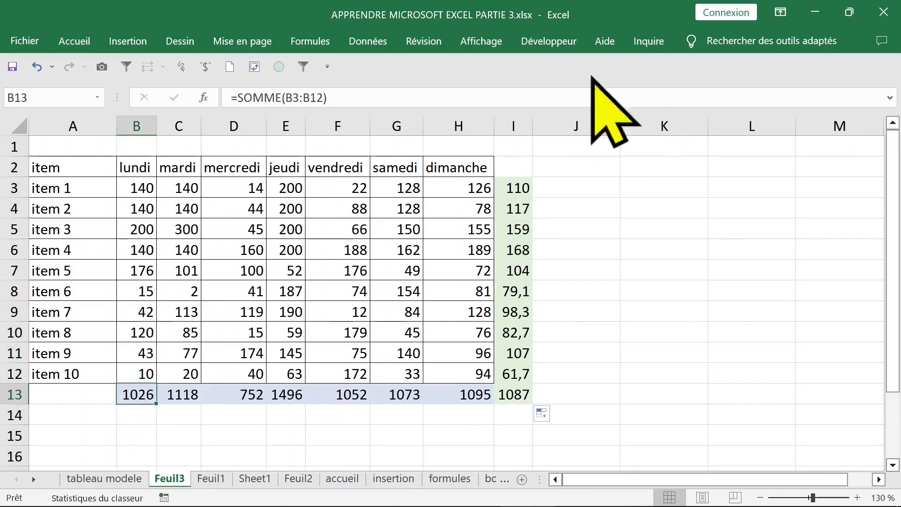
click(74, 41)
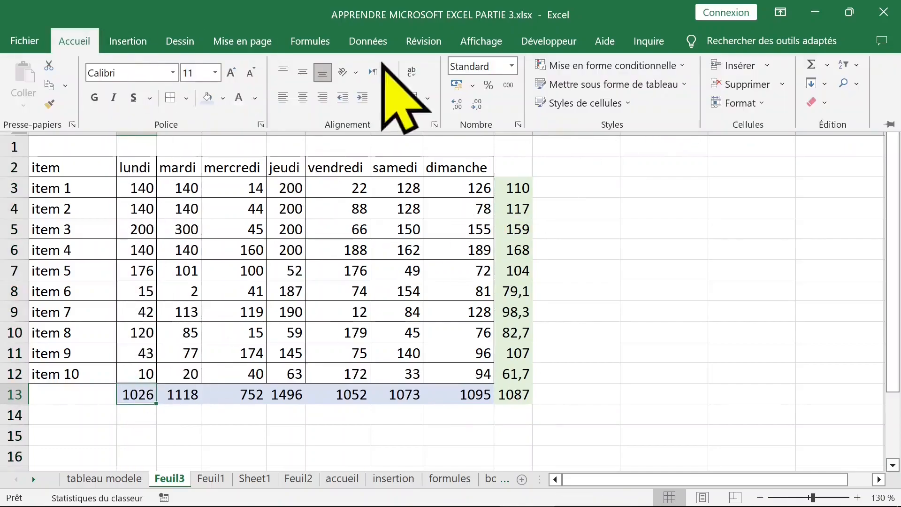
click(827, 66)
click(819, 108)
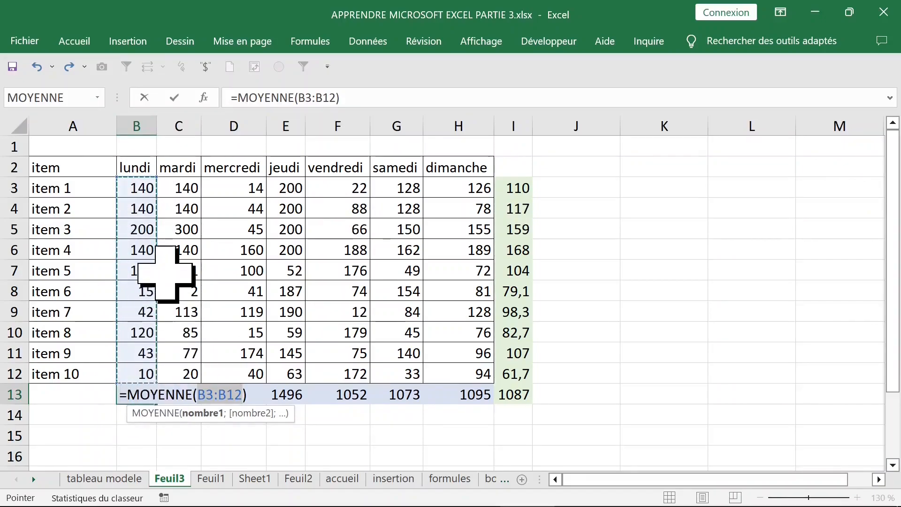
key(Return)
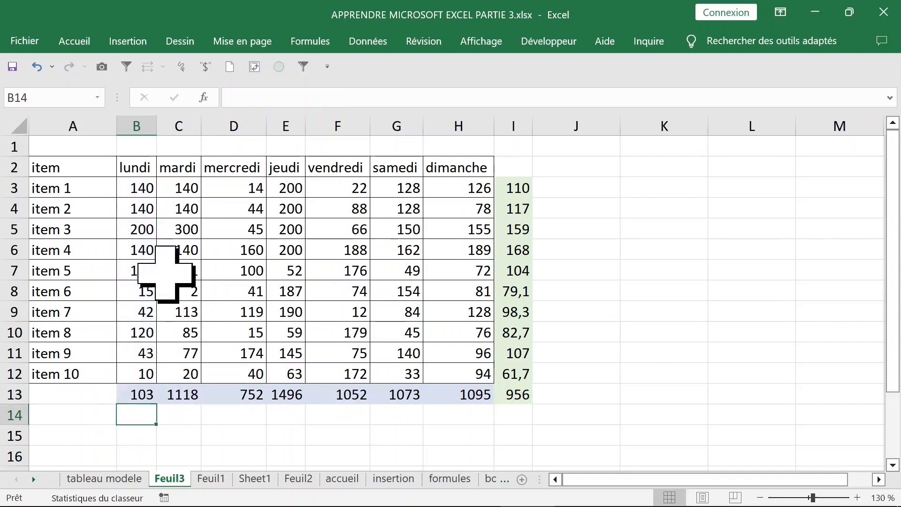
Copy the average formula in B13 across the row through I13 and check the formulas in column I
click(141, 393)
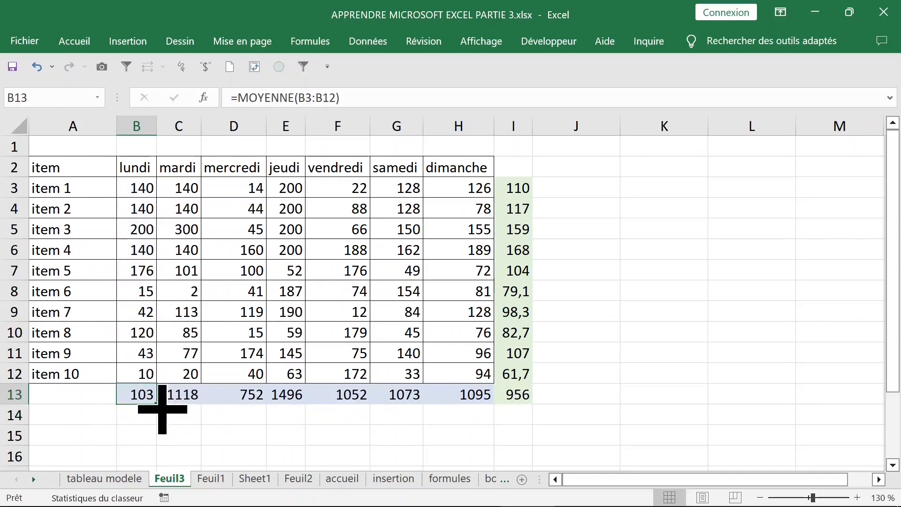
drag(165, 409, 533, 398)
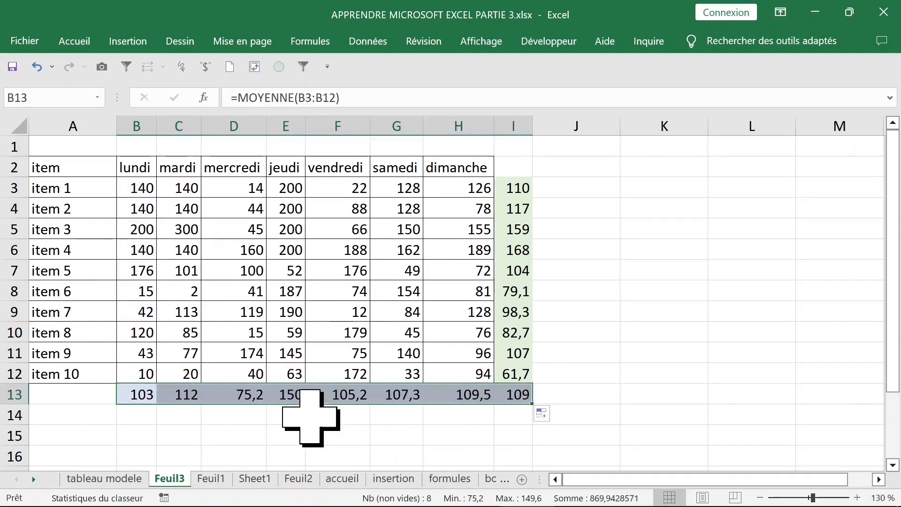
click(518, 393)
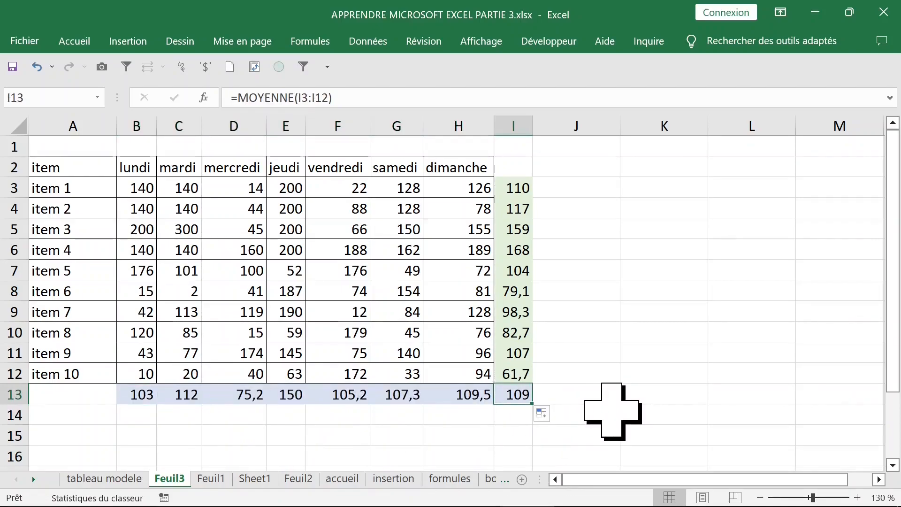
click(516, 190)
click(513, 244)
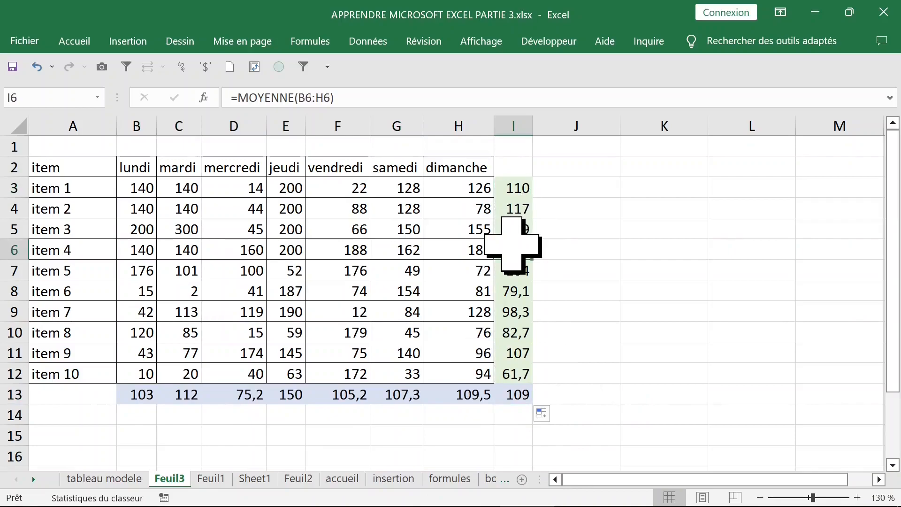
Enter the column headings "max" in J2 and "moy" in I2
click(569, 193)
click(570, 164)
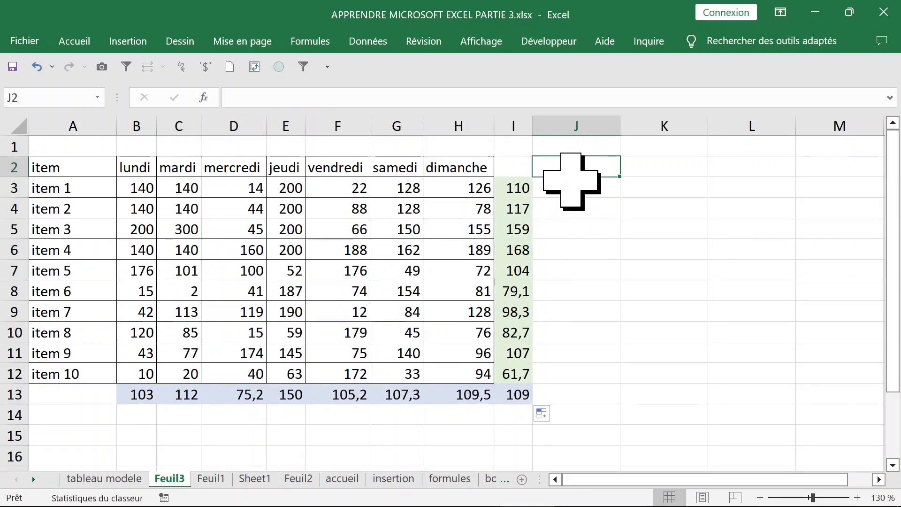
text(m)
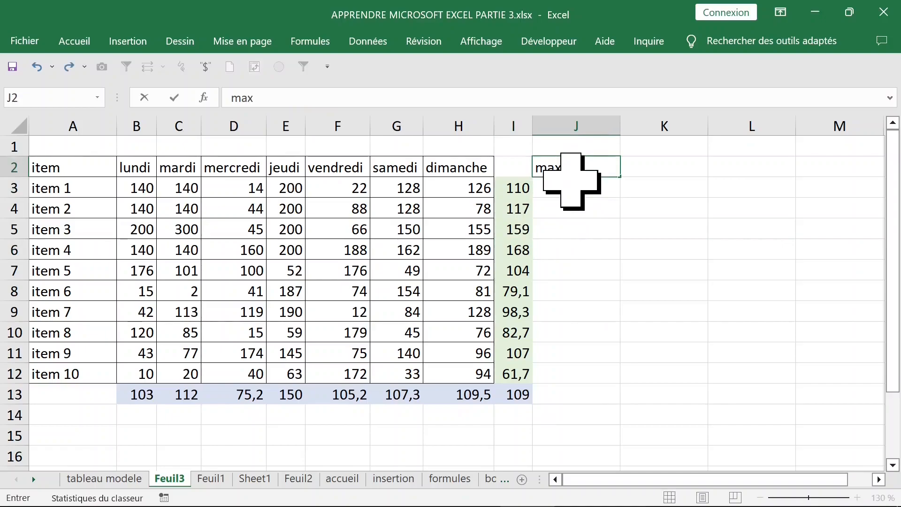
text(ax)
click(516, 169)
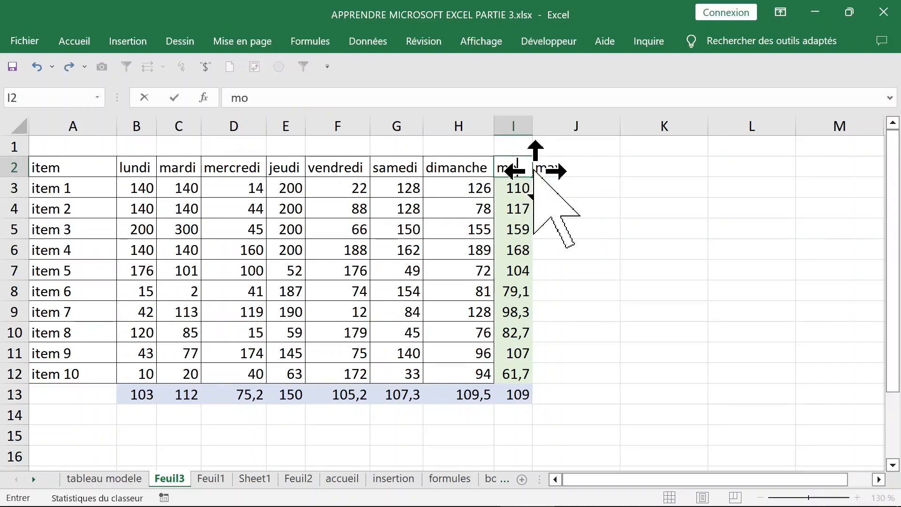
Calculate the maximum of B3:H3 in J3 with the MAX function and copy the formula down to J12
click(592, 194)
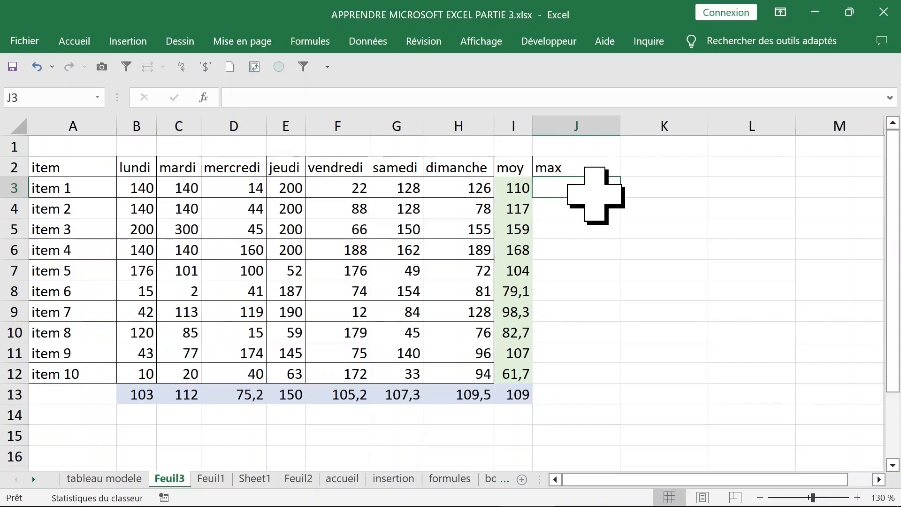
text(=max)
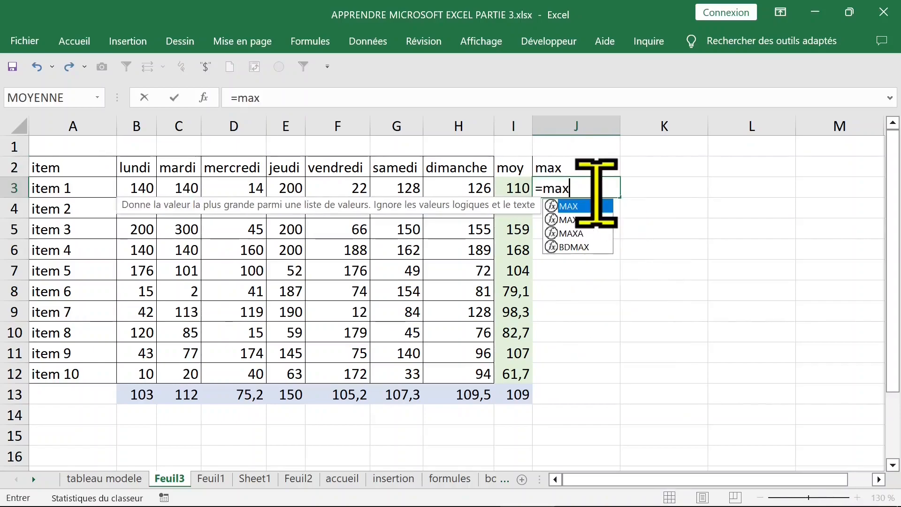
key(Tab)
drag(137, 190, 458, 191)
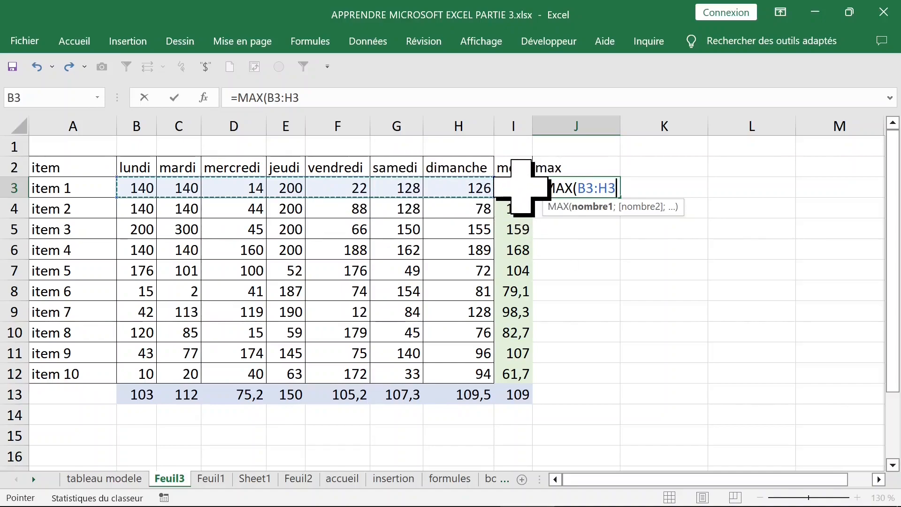
key(Return)
click(599, 185)
double_click(627, 202)
Enter the column heading "min" in K2
click(674, 168)
text(min)
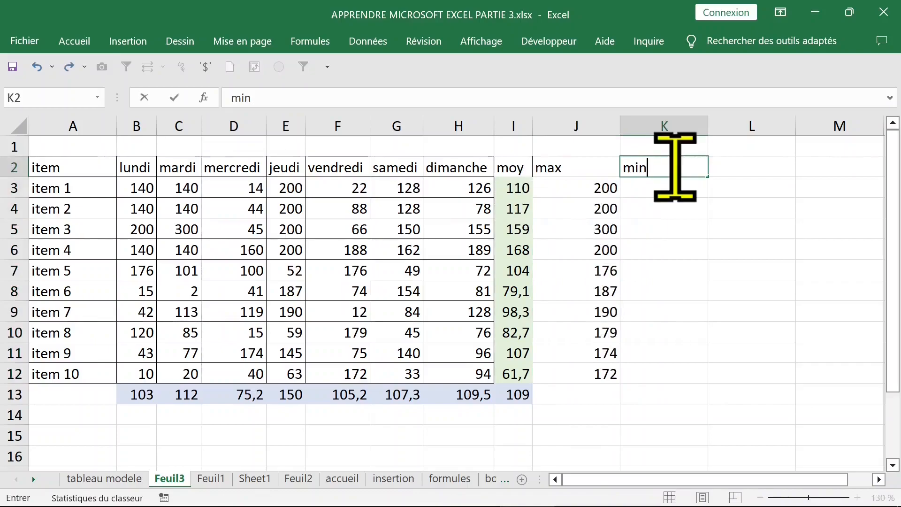
key(Tab)
drag(472, 189, 149, 187)
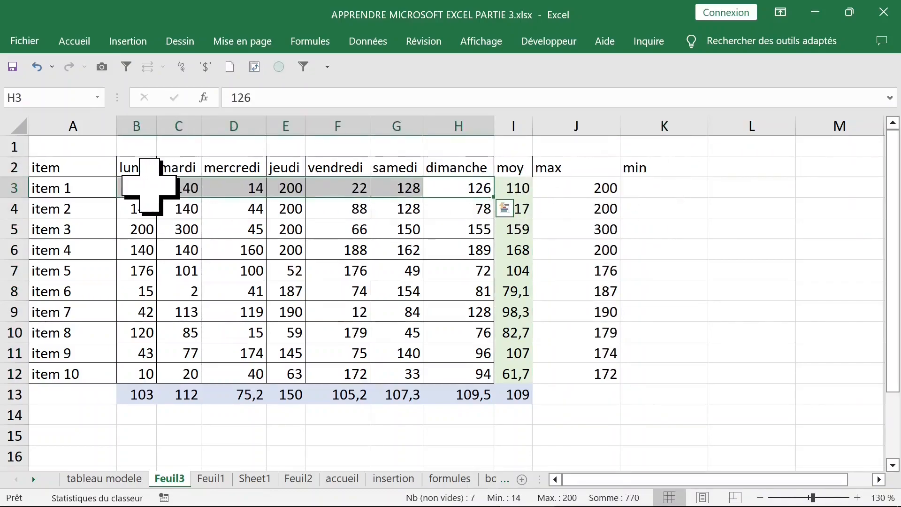
Calculate the minimum of B3:H3 in K3 with the MIN function and copy the formula down to K12
click(669, 190)
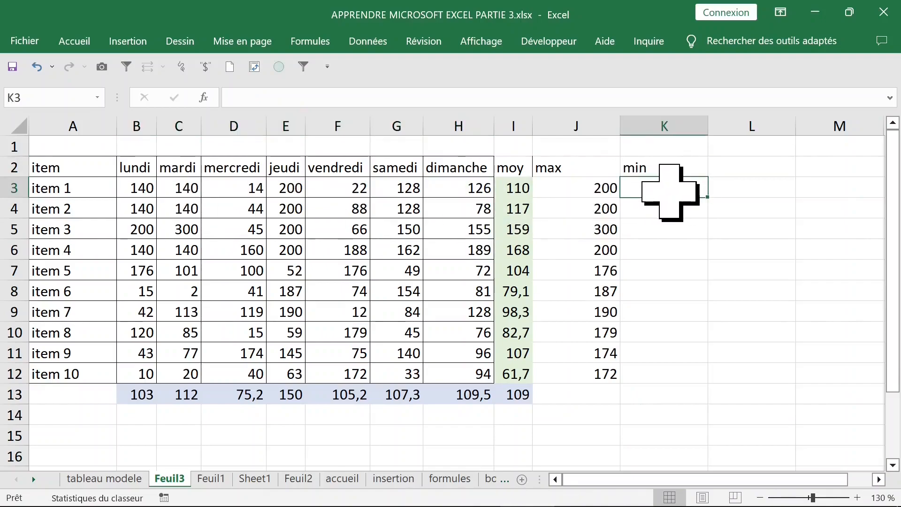
text(=min)
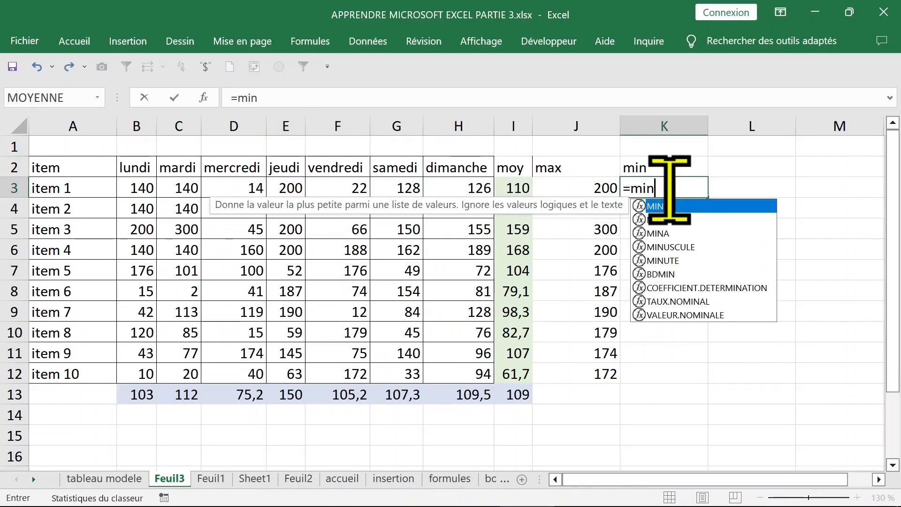
key(Tab)
drag(469, 188, 152, 185)
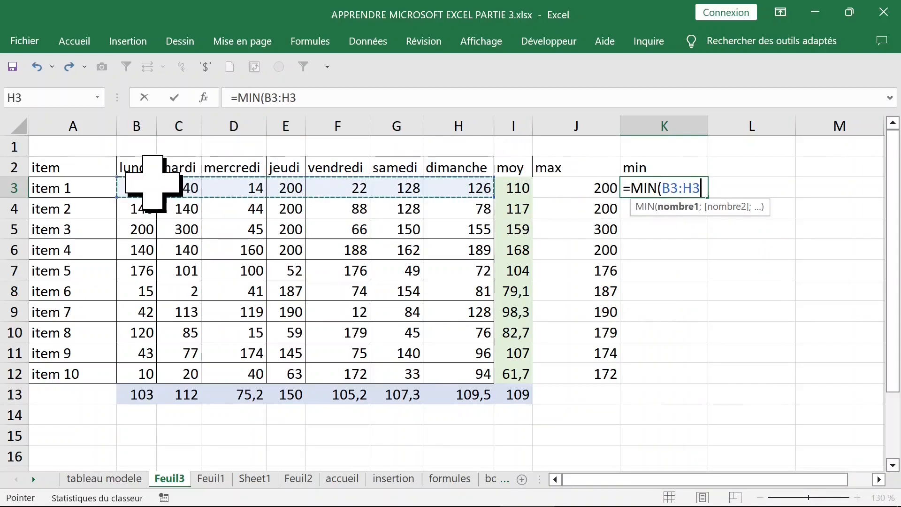
key(Return)
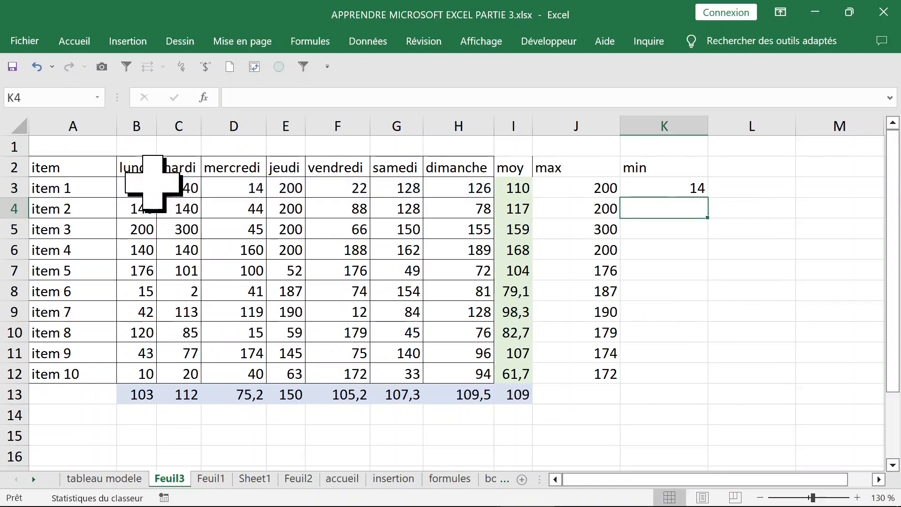
click(679, 194)
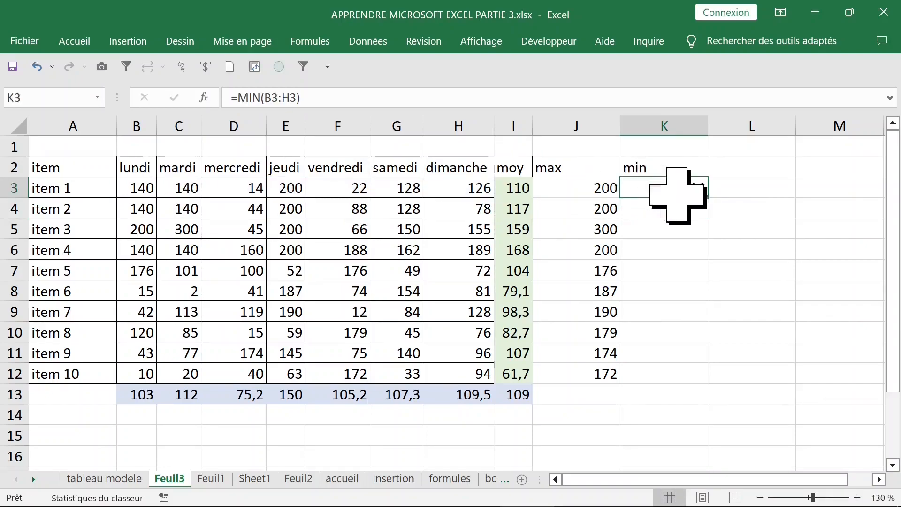
double_click(714, 203)
Subtract the minimum from the maximum in L3 with =J3-K3 and copy the formula down to L12
click(768, 190)
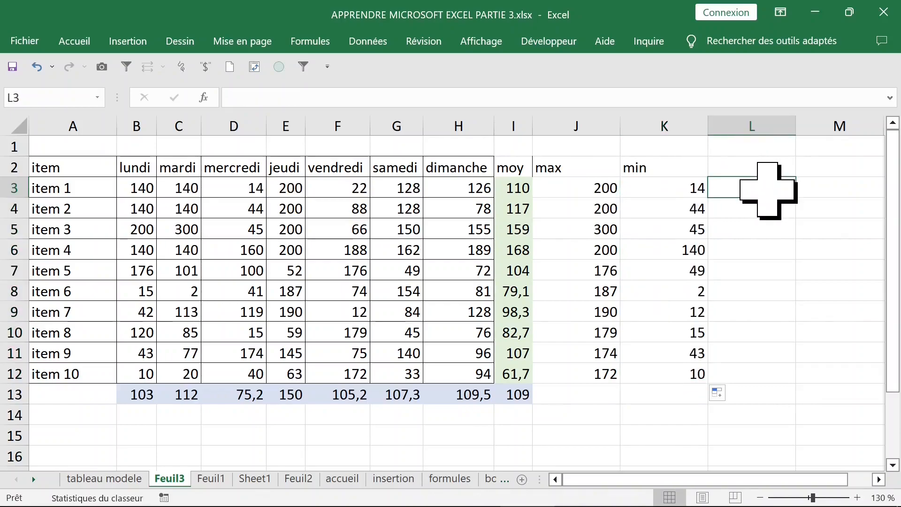
text(=)
click(592, 187)
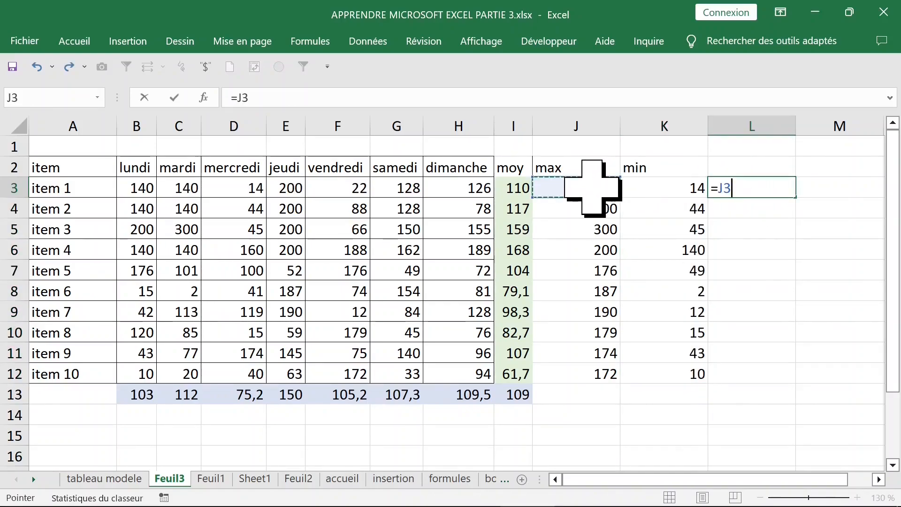
text(-)
click(644, 189)
key(Return)
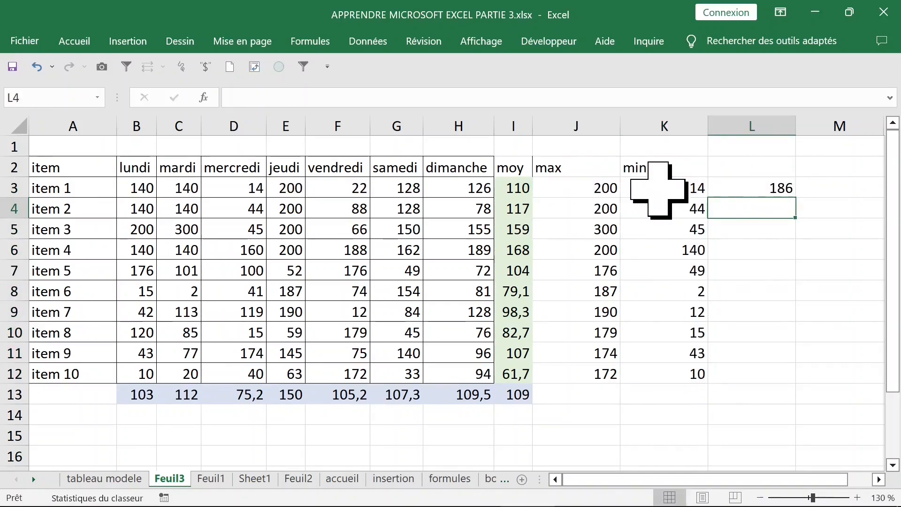
click(788, 189)
double_click(795, 198)
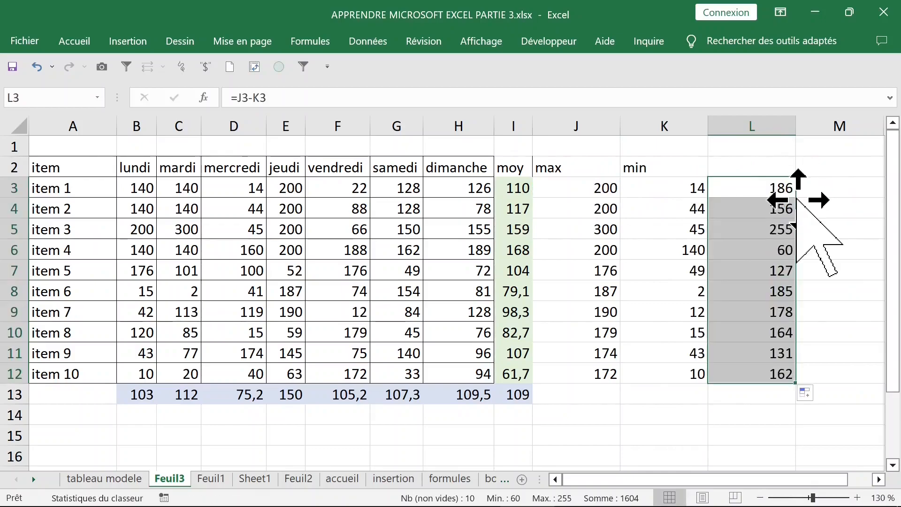
Enter the column heading "etendu" in L2
click(762, 164)
text(etendu)
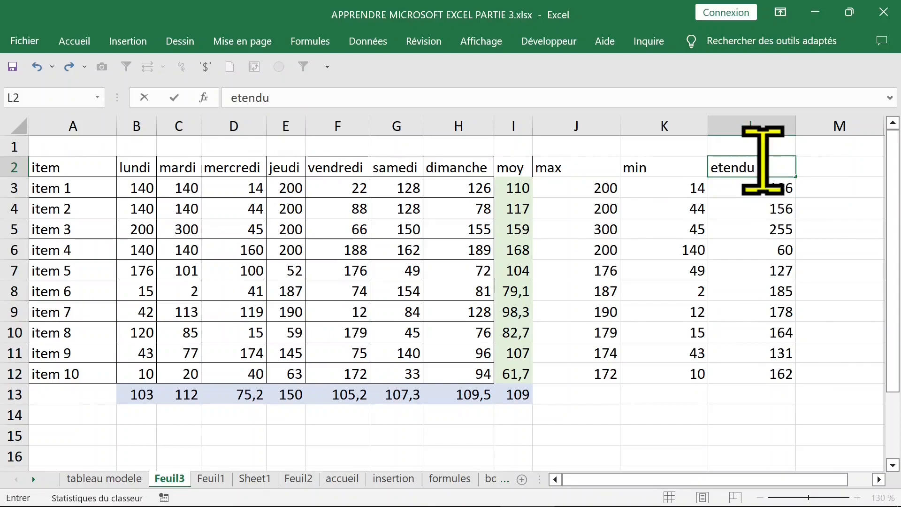
click(681, 170)
click(591, 170)
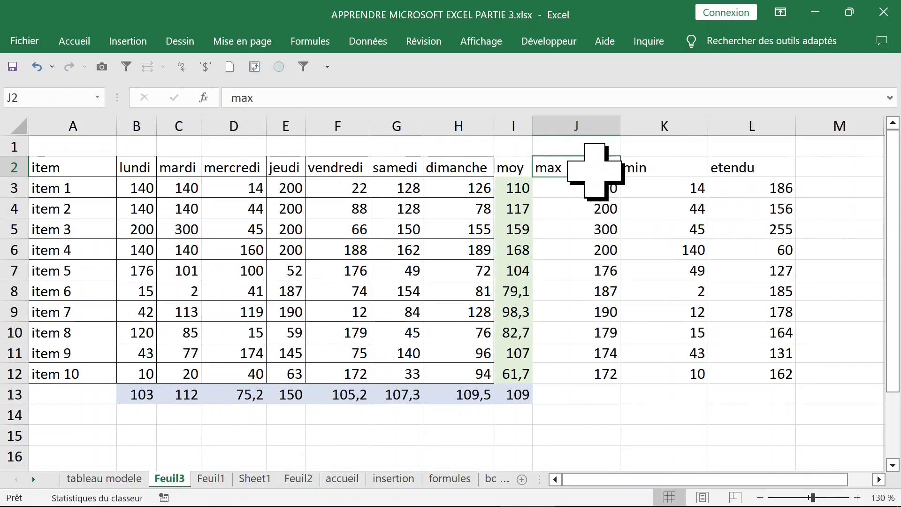
Autofit the widths of columns J, K and L to their contents
drag(519, 169, 765, 390)
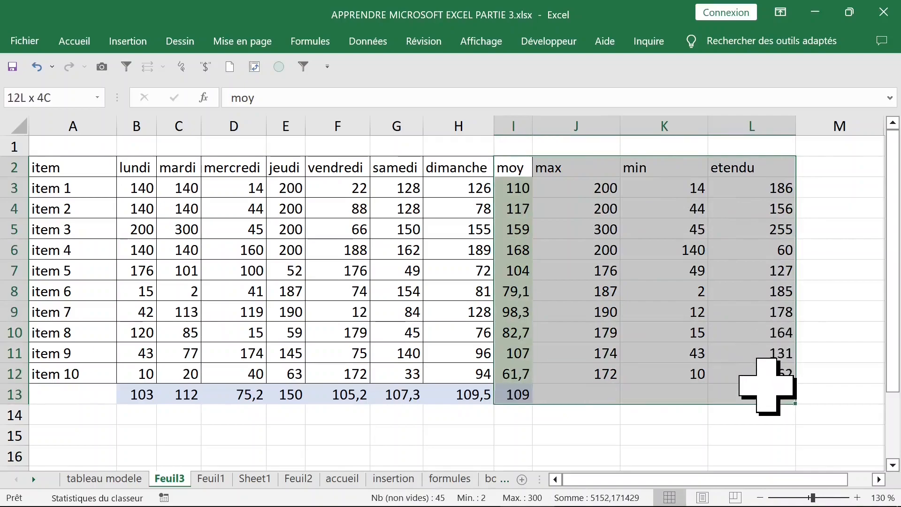
double_click(619, 123)
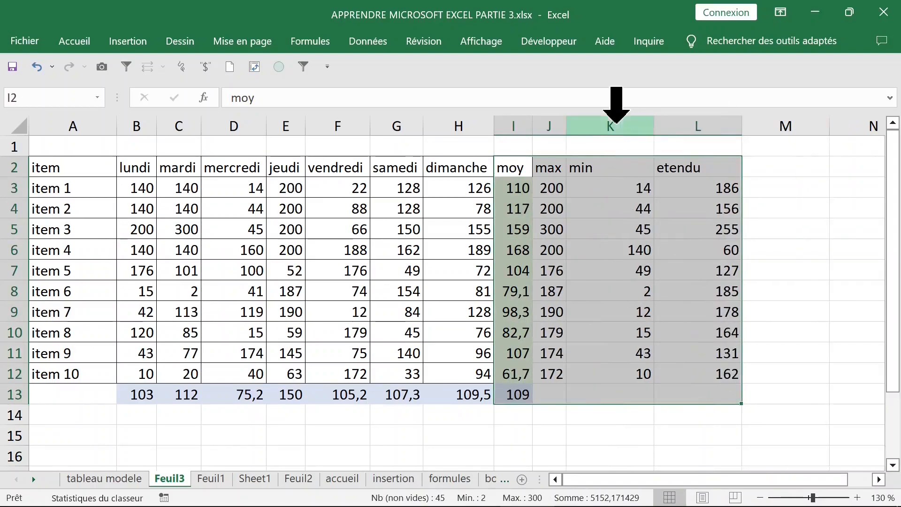
click(612, 142)
double_click(654, 124)
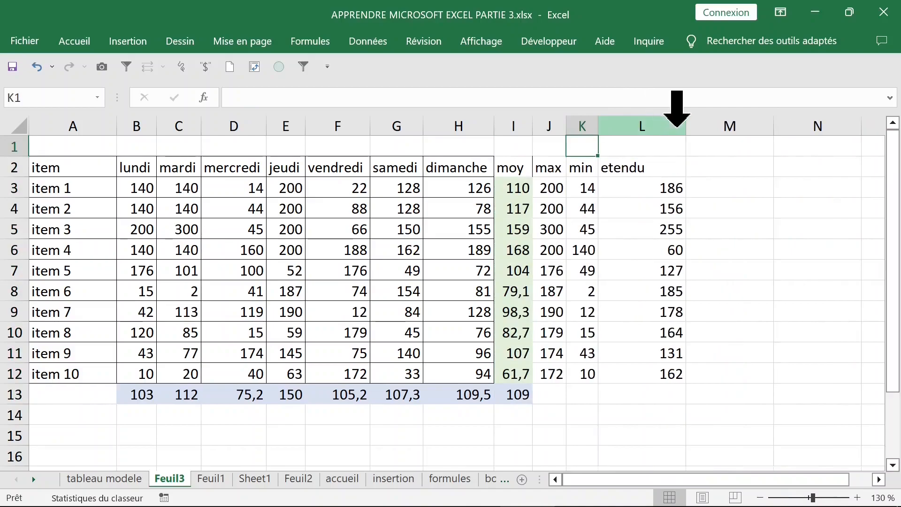
click(677, 123)
double_click(686, 125)
click(637, 202)
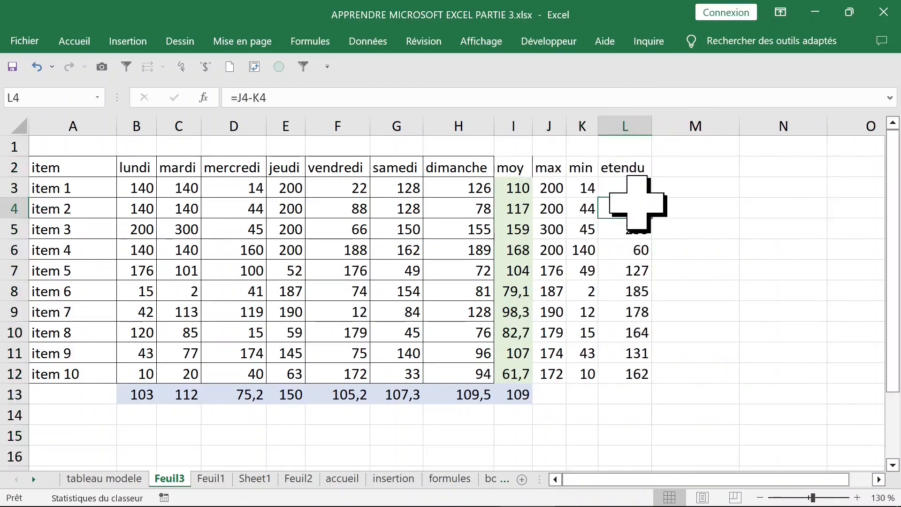
Copy the item table A2:H12 and paste it further down the sheet starting at A22
click(560, 173)
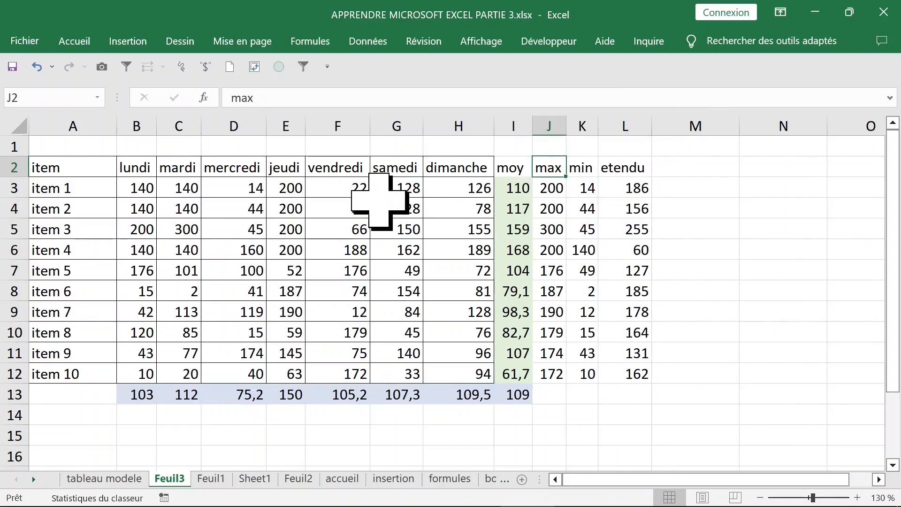
drag(66, 167, 457, 374)
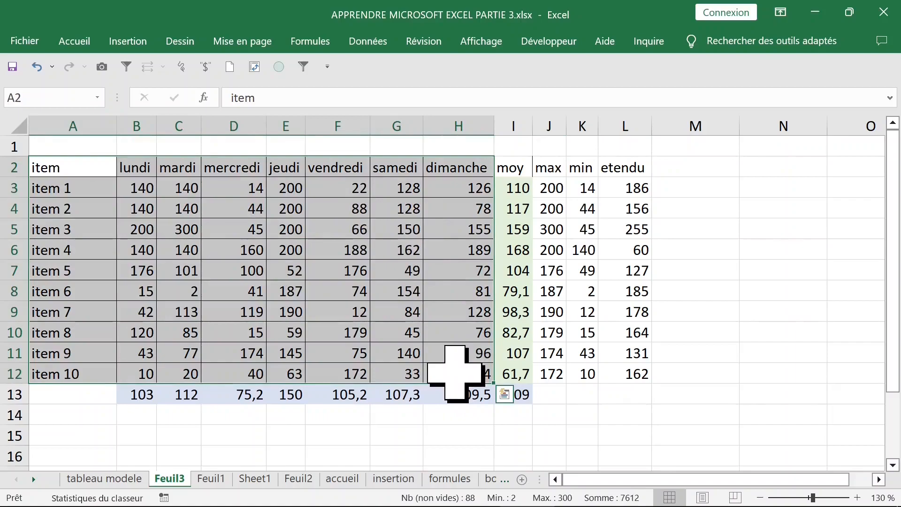
key(ctrl+c)
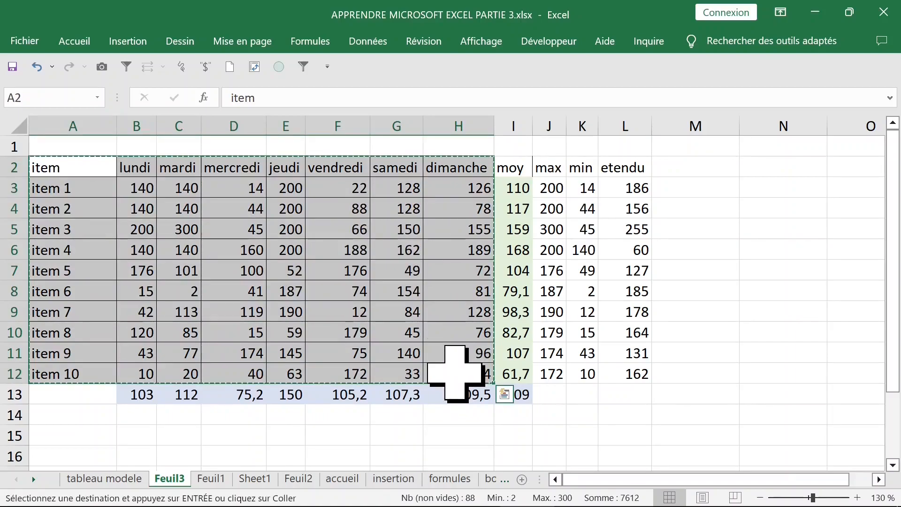
scroll(455, 373, down, 2)
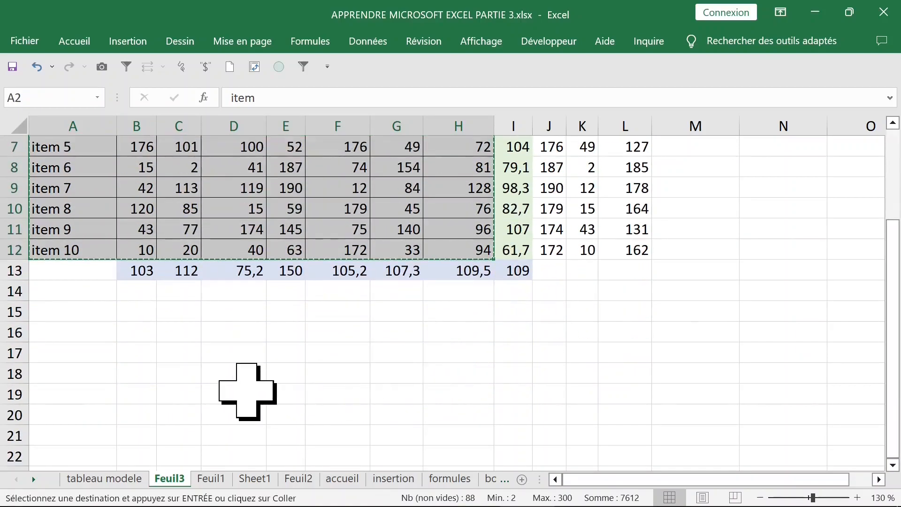
scroll(248, 392, down, 1)
scroll(239, 380, down, 1)
scroll(99, 291, down, 2)
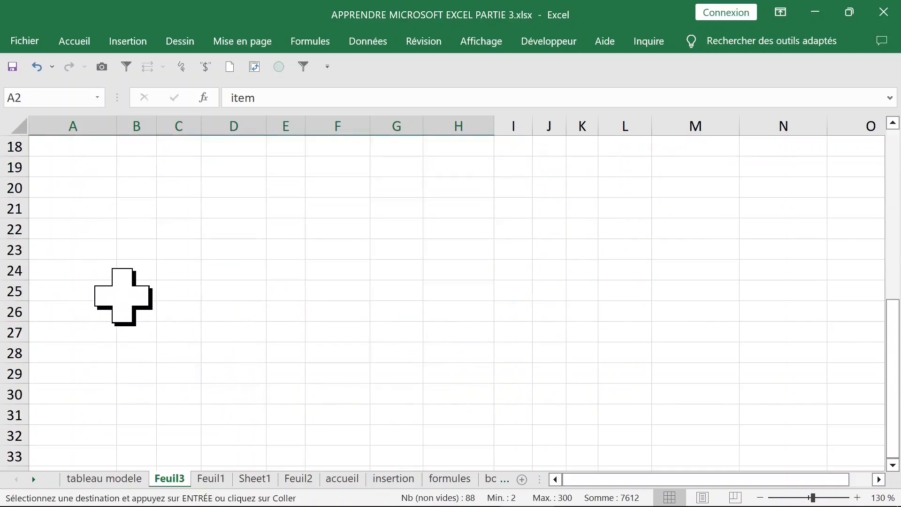
click(79, 231)
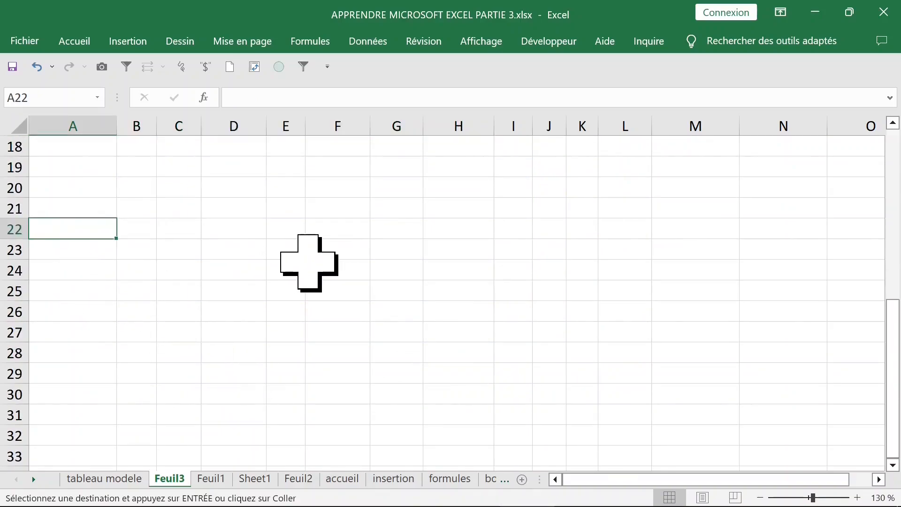
key(ctrl+v)
scroll(305, 260, down, 2)
scroll(305, 260, up, 1)
click(311, 266)
click(433, 207)
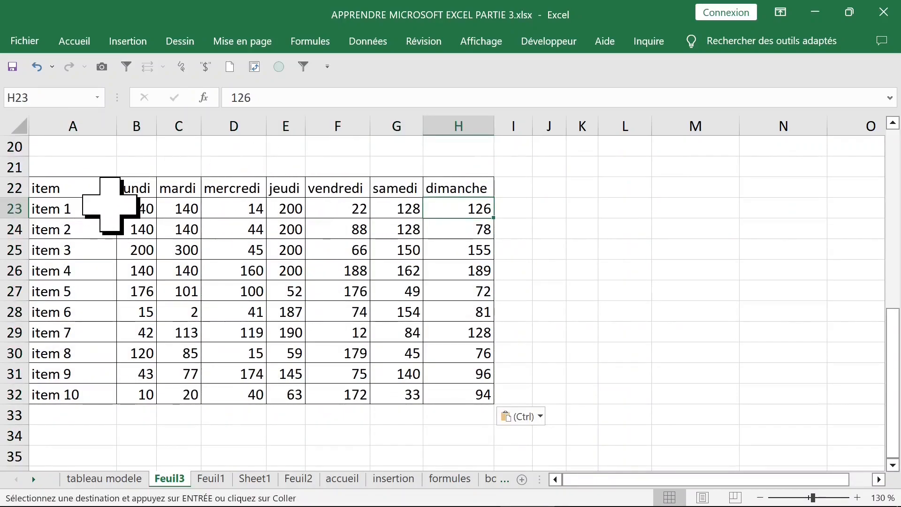
Format the range A22:H32 as a table with headers, using a blue style from the light group
click(80, 194)
click(199, 245)
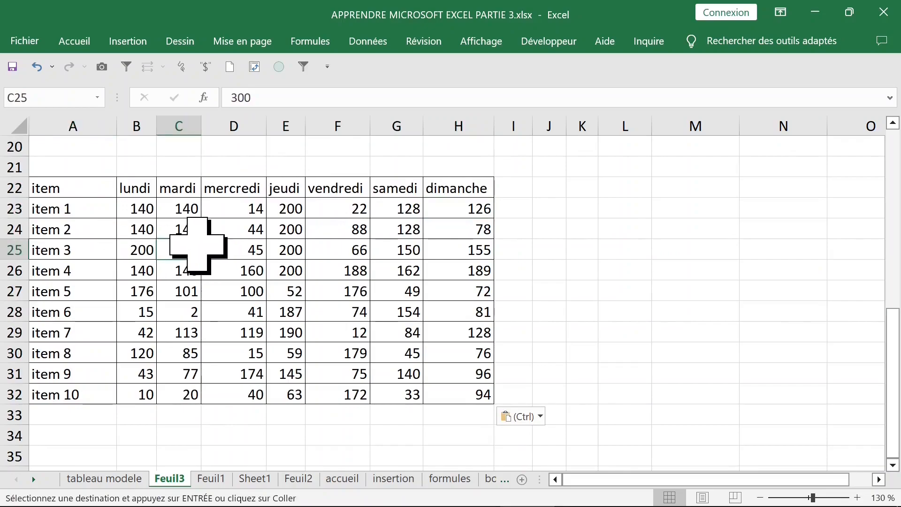
key(ctrl+a)
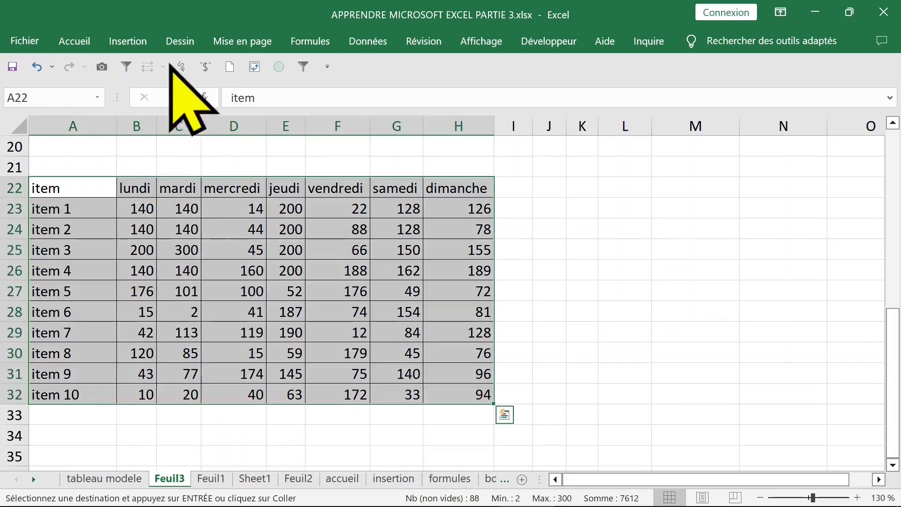
click(75, 41)
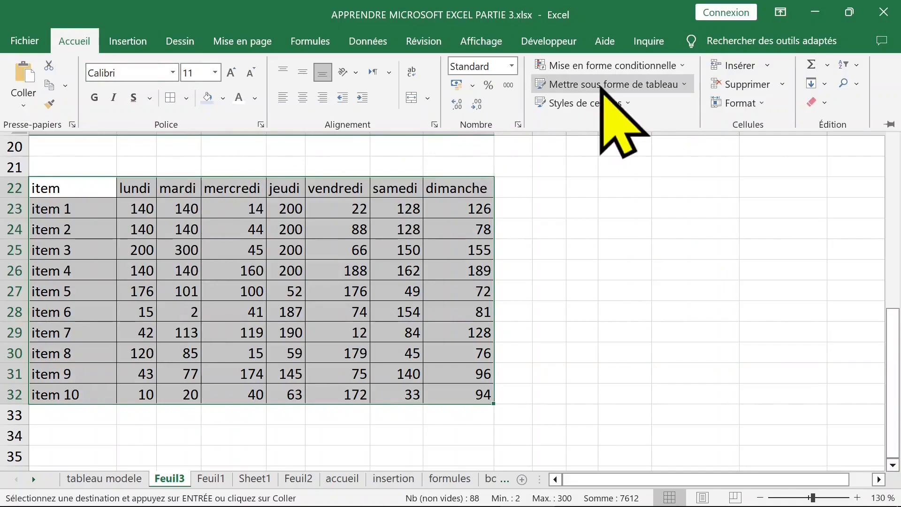
click(683, 86)
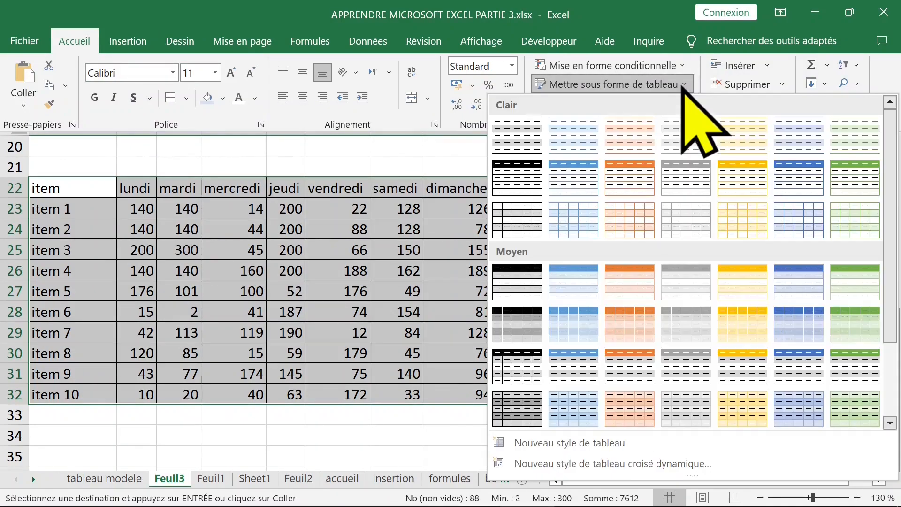
click(790, 188)
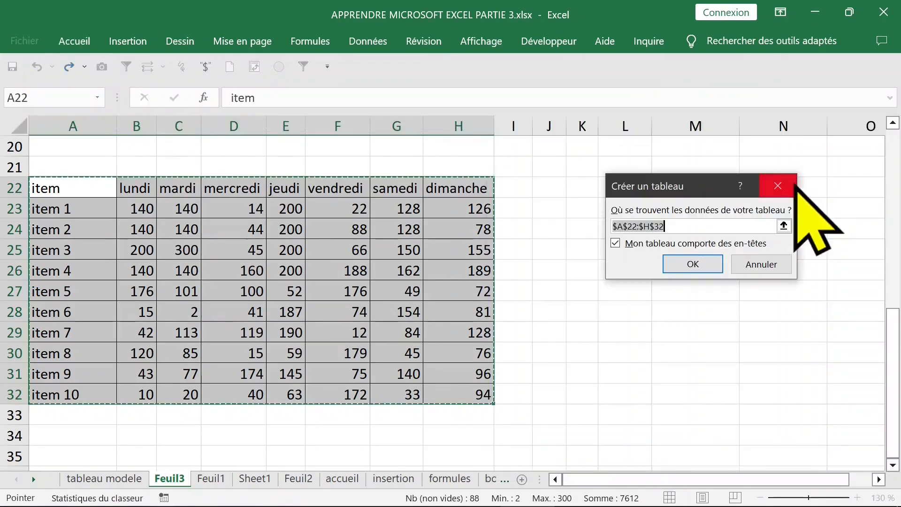
click(693, 265)
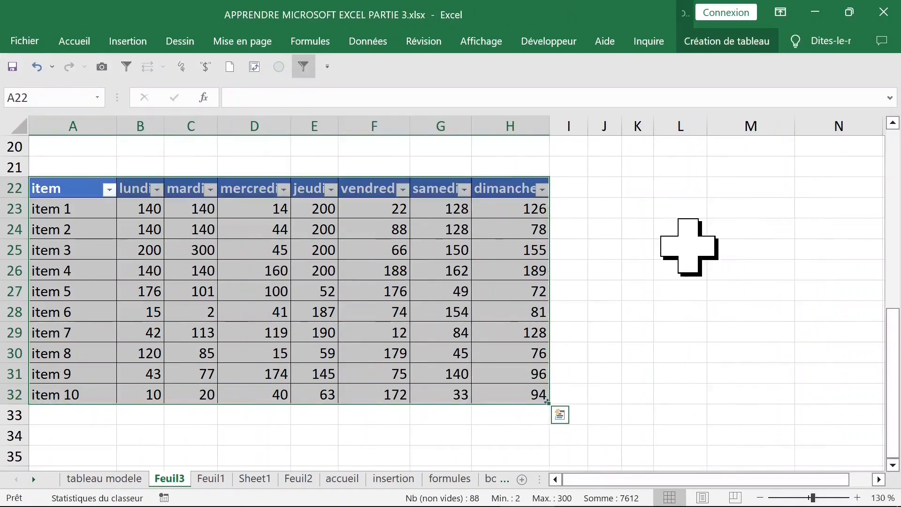
Autofit the widths of columns B to H to the new table's headings
click(440, 270)
click(133, 126)
drag(131, 126, 527, 161)
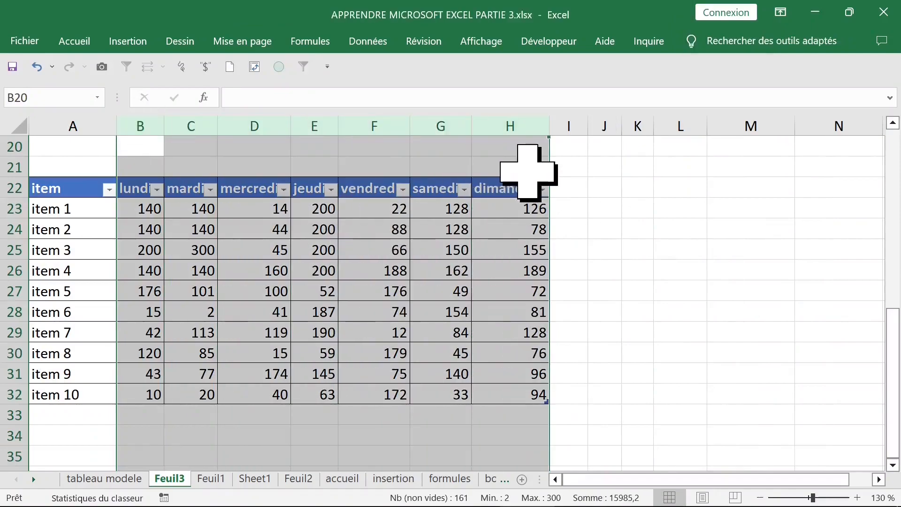
double_click(475, 129)
click(413, 250)
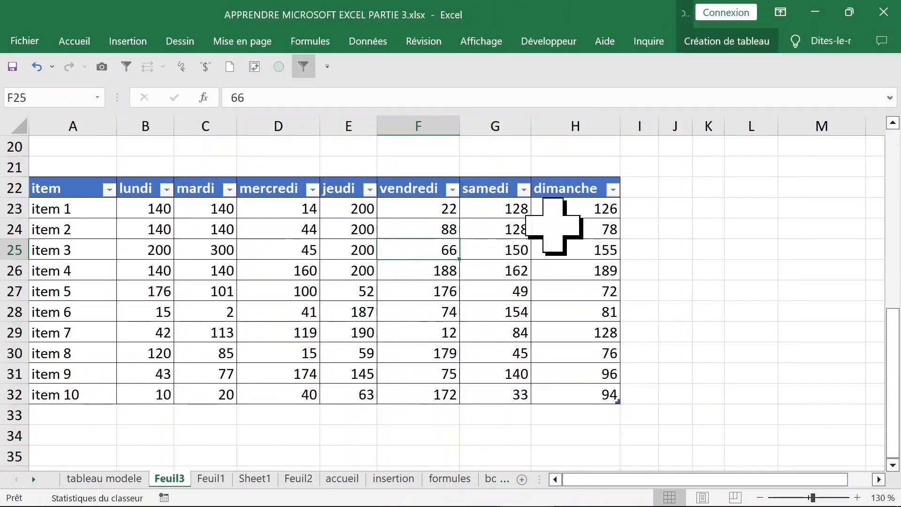
Calculate the average of lundi to dimanche in I23 with the MOYENNE function, beside the formatted table
click(644, 205)
drag(658, 127, 677, 126)
text(=moy)
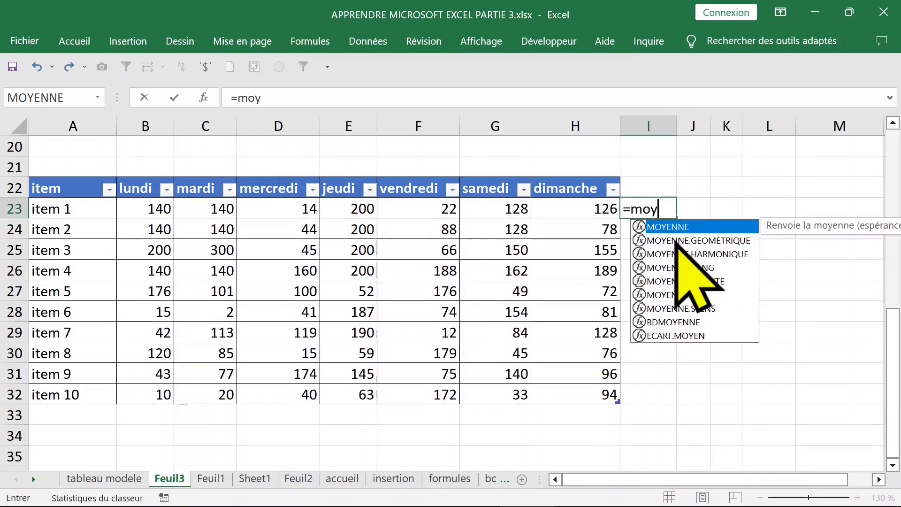
key(Tab)
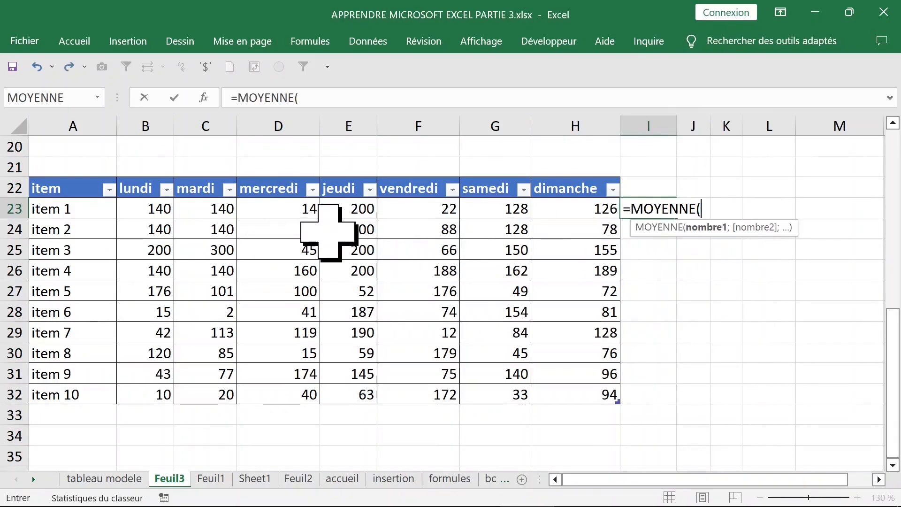
drag(149, 212, 561, 212)
key(Return)
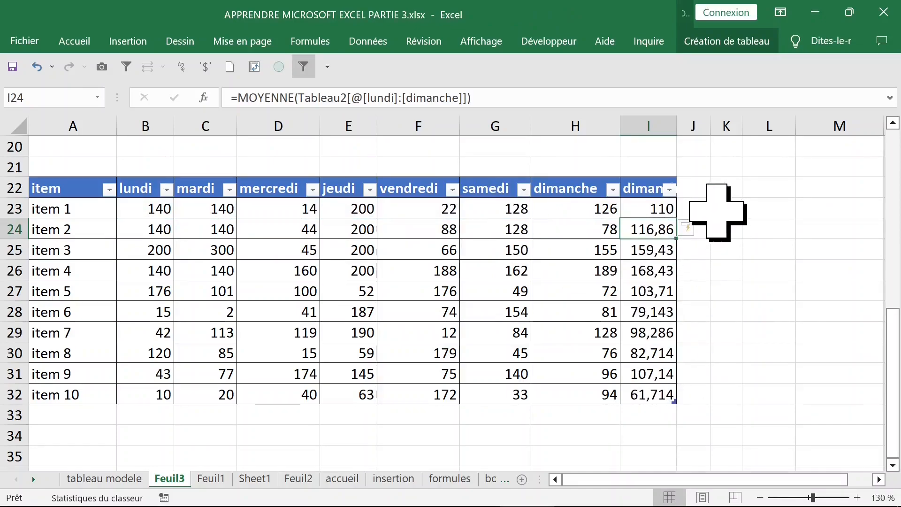
Widen column I and rename its table heading in I22 as "moyenne"
click(695, 193)
drag(676, 130, 718, 133)
click(657, 190)
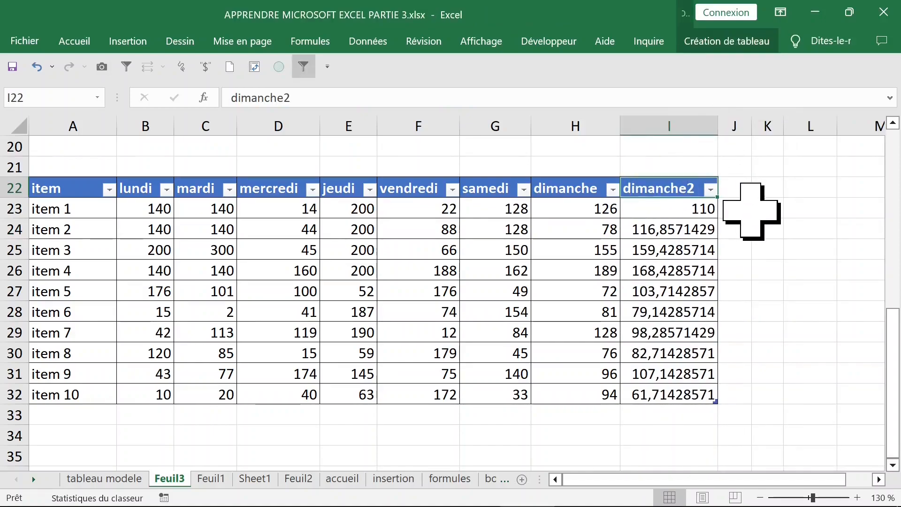
text(moyenne)
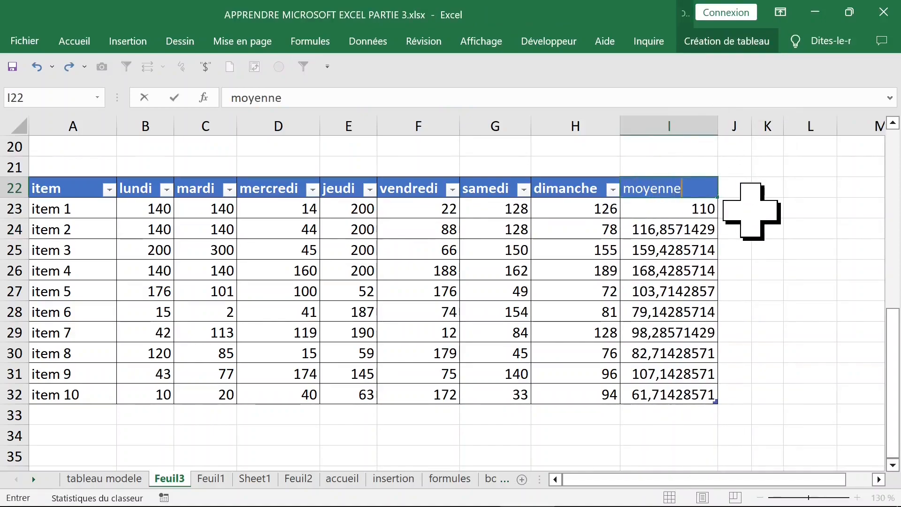
click(676, 271)
Add a table column headed "max" in J22
click(747, 193)
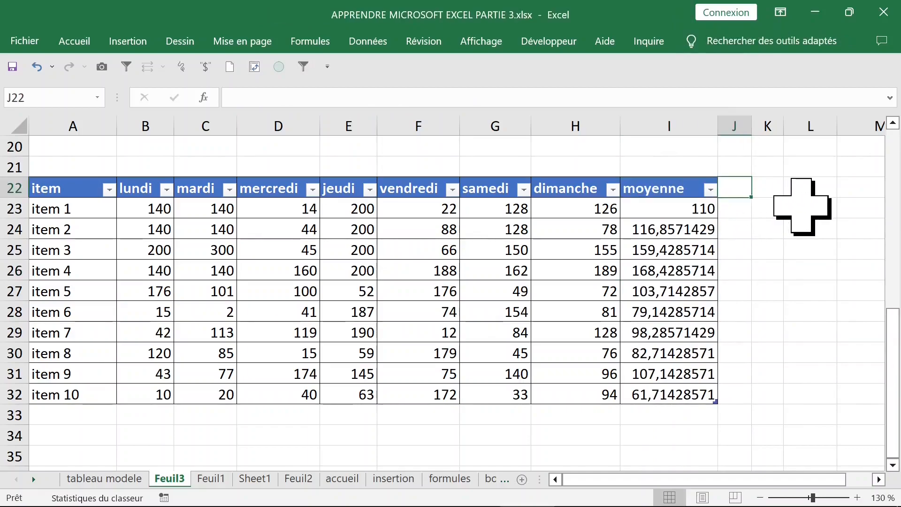
text(max)
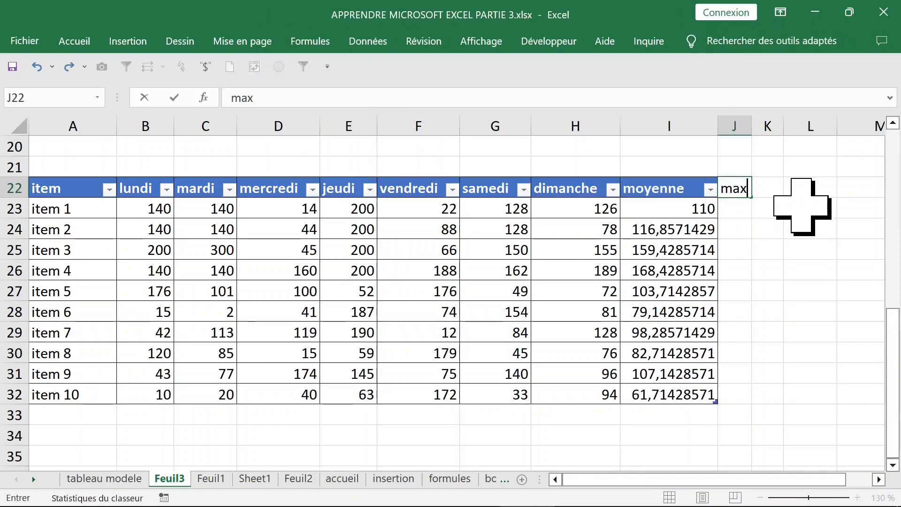
key(Return)
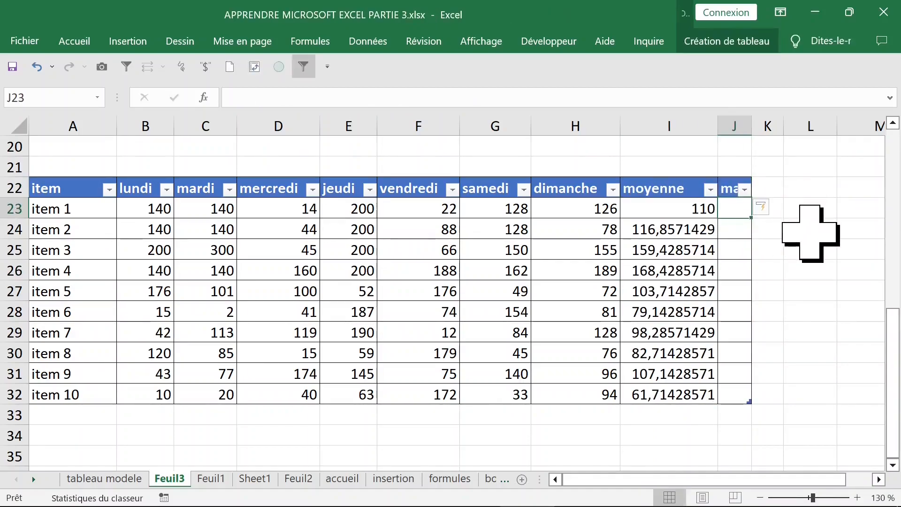
Calculate the maximum of lundi to dimanche in J23 with the MAX function and widen column J to show its heading
text(=)
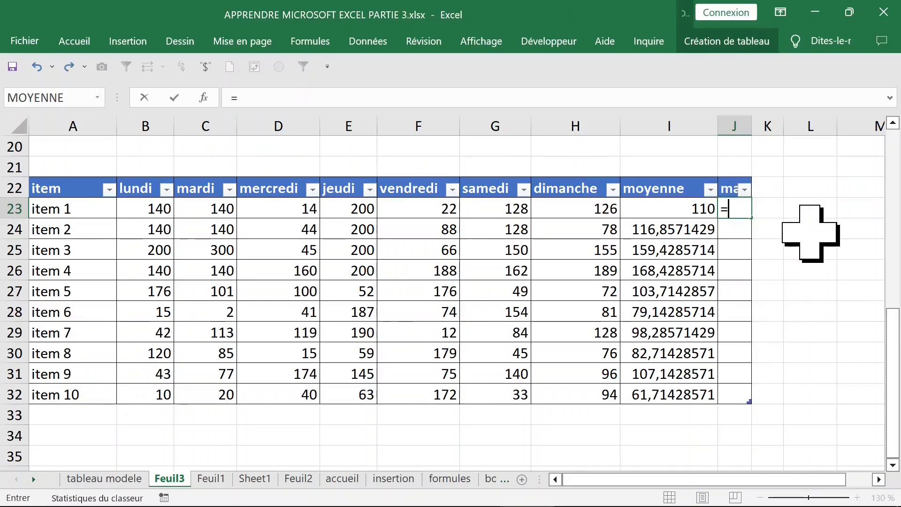
text(max)
key(Tab)
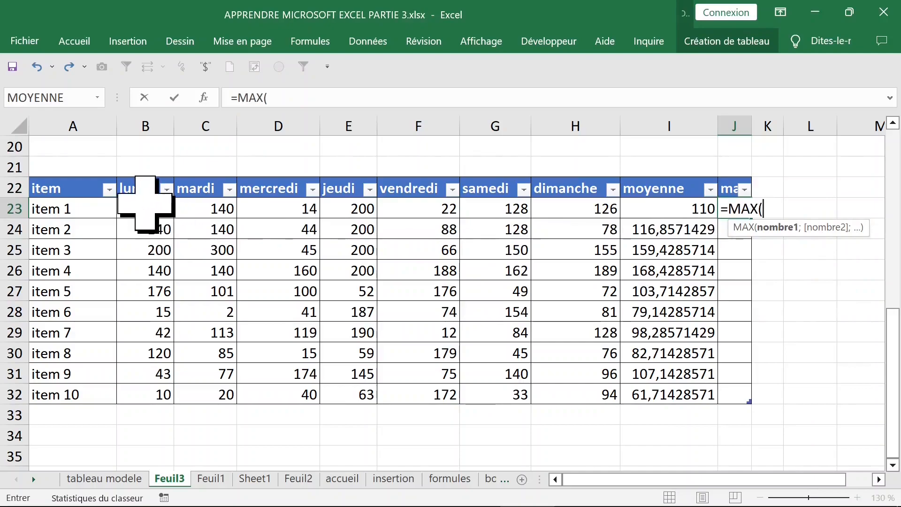
drag(145, 208, 572, 209)
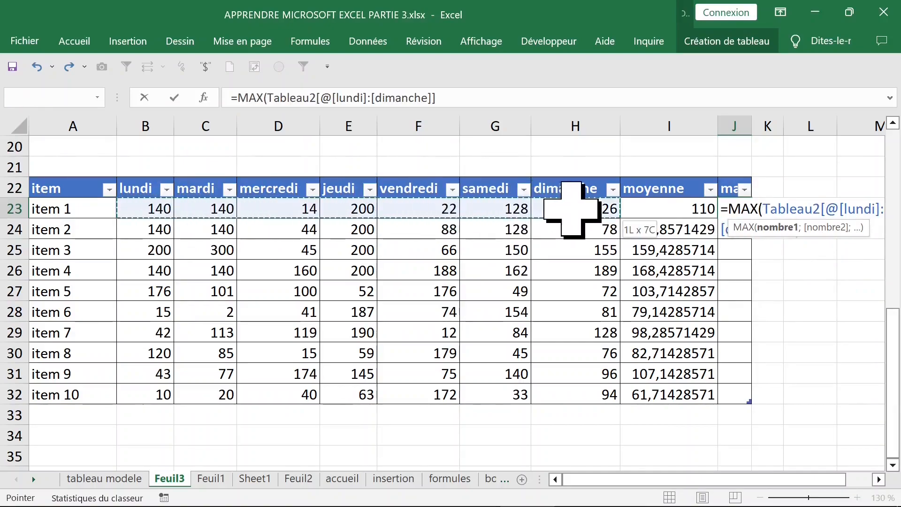
key(Return)
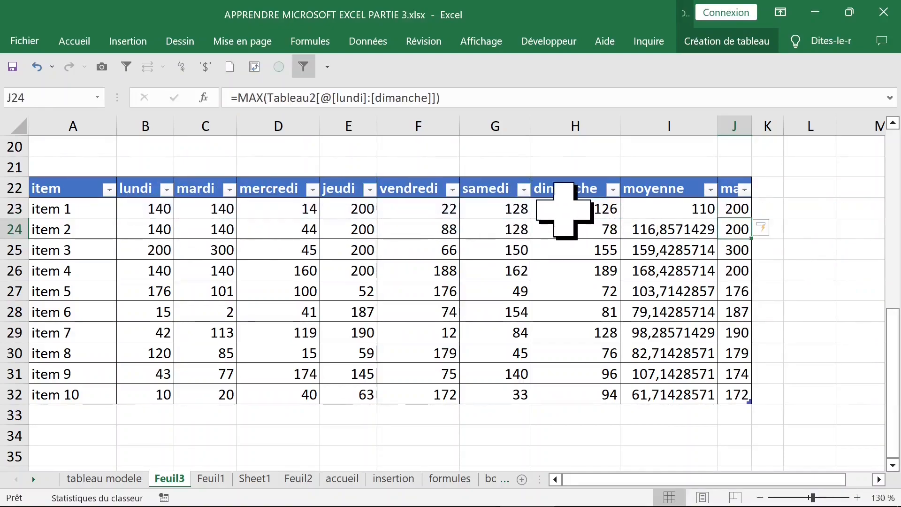
drag(753, 128, 767, 129)
click(688, 249)
Apply the thousands-separator number format with two decimals to the averages in I23:I32
click(671, 208)
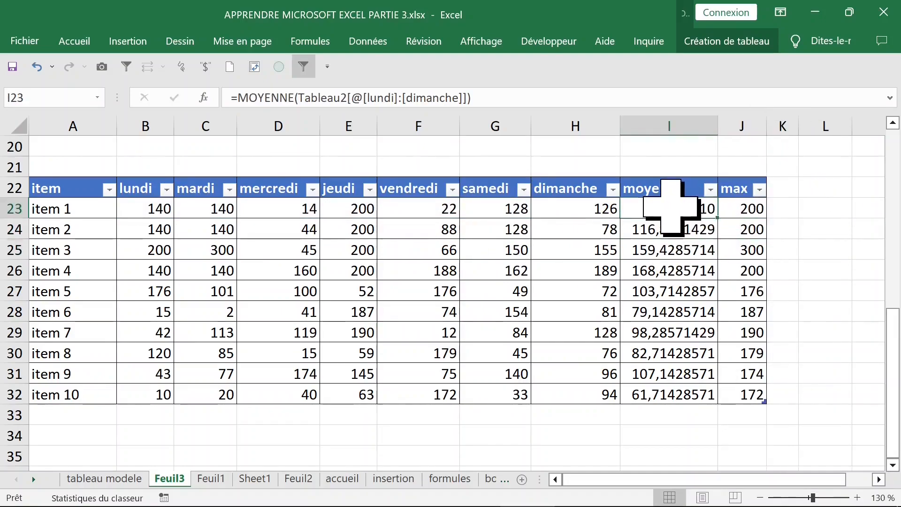
drag(670, 213, 671, 395)
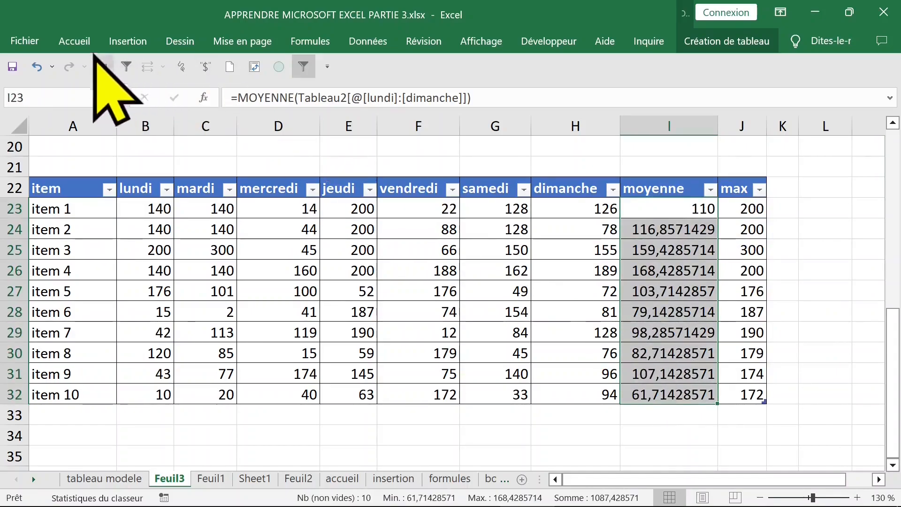
click(78, 40)
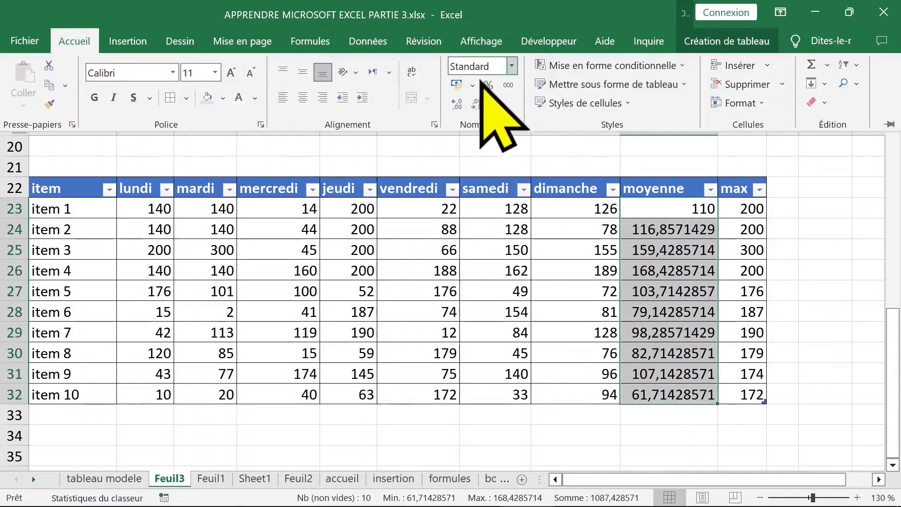
click(508, 86)
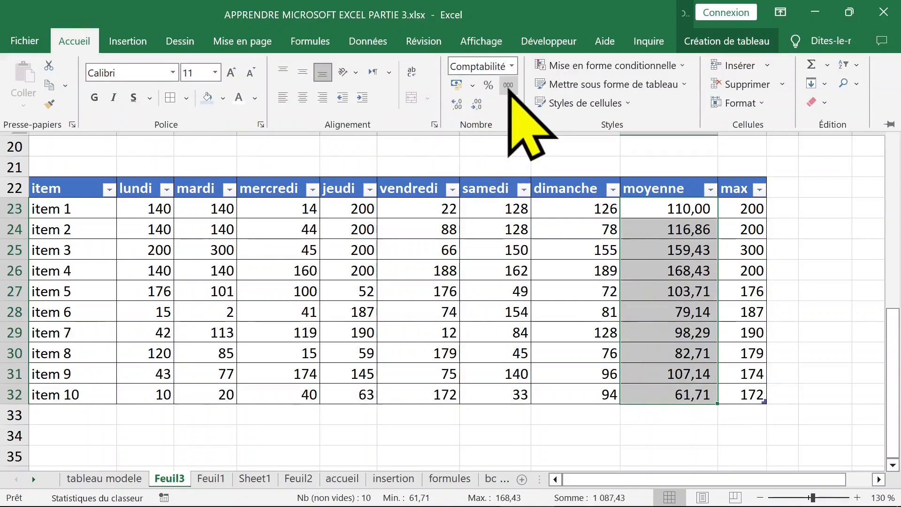
Reduce the averages in I23:I32 to no decimals, and reapply the thousands-separator format with two decimals
click(477, 104)
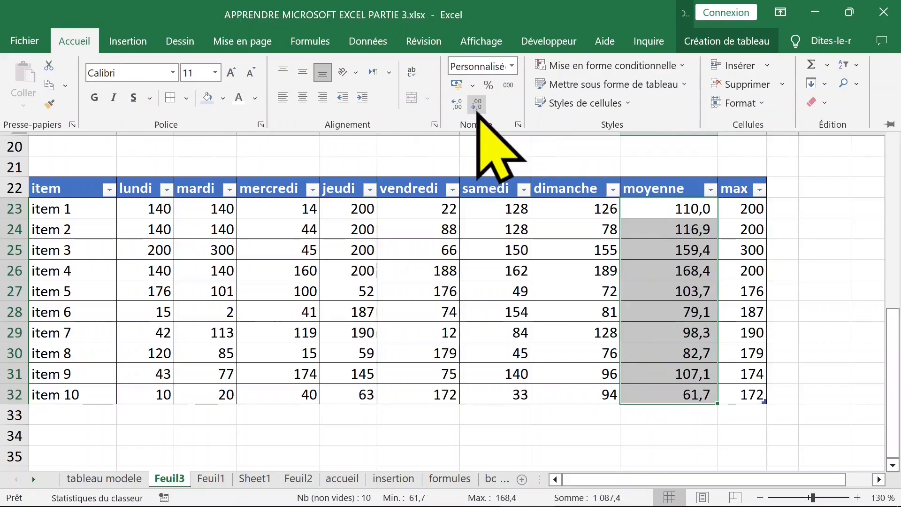
click(477, 104)
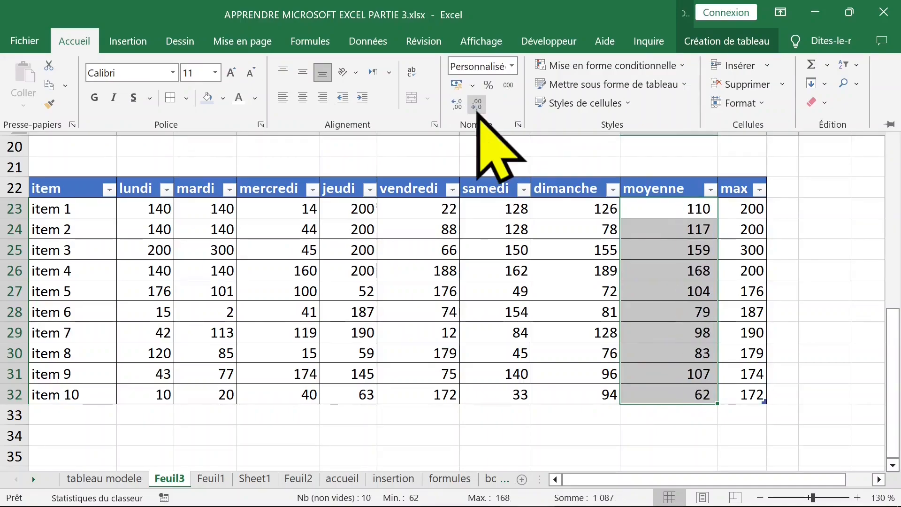
click(510, 87)
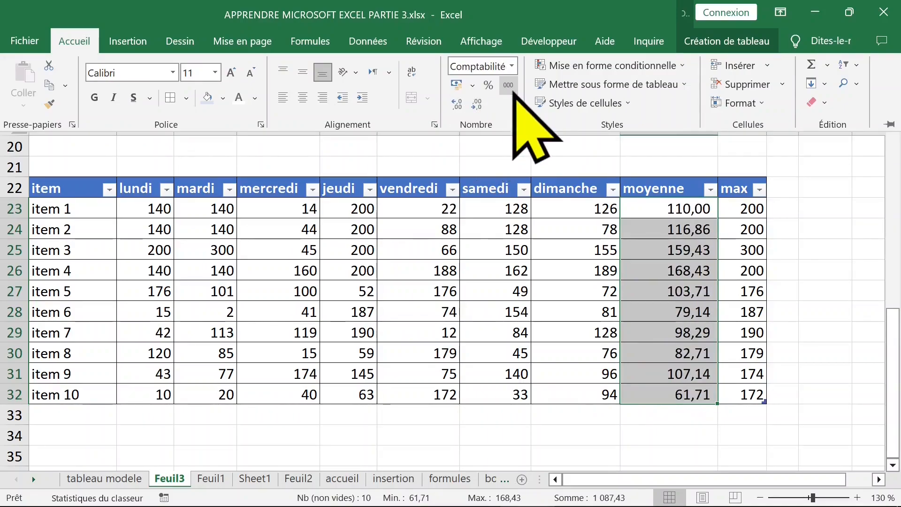
Format the averages in I23:I32 in the Nombre category with 2 decimals and the thousands separator
click(518, 128)
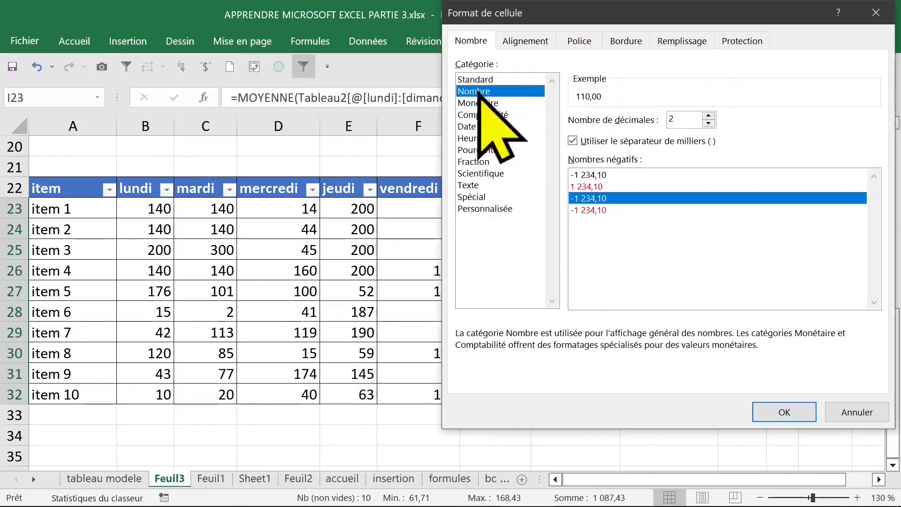
click(683, 123)
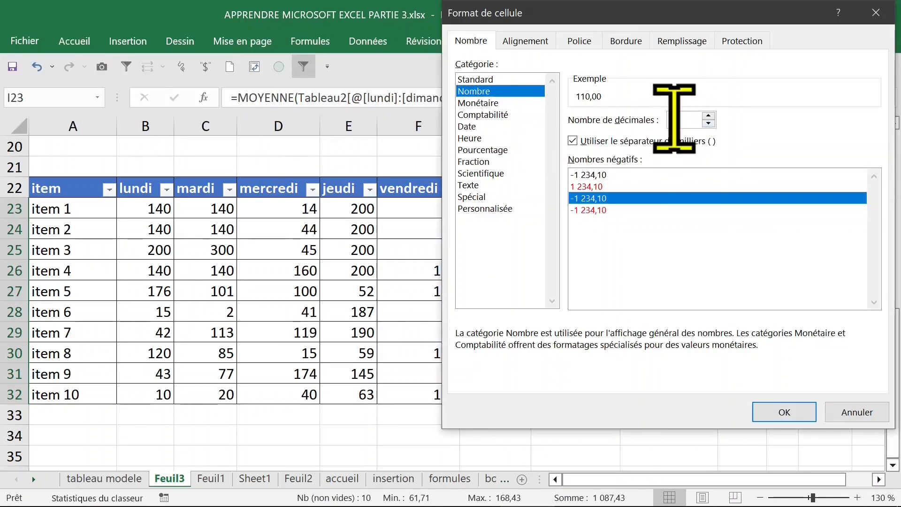
click(783, 412)
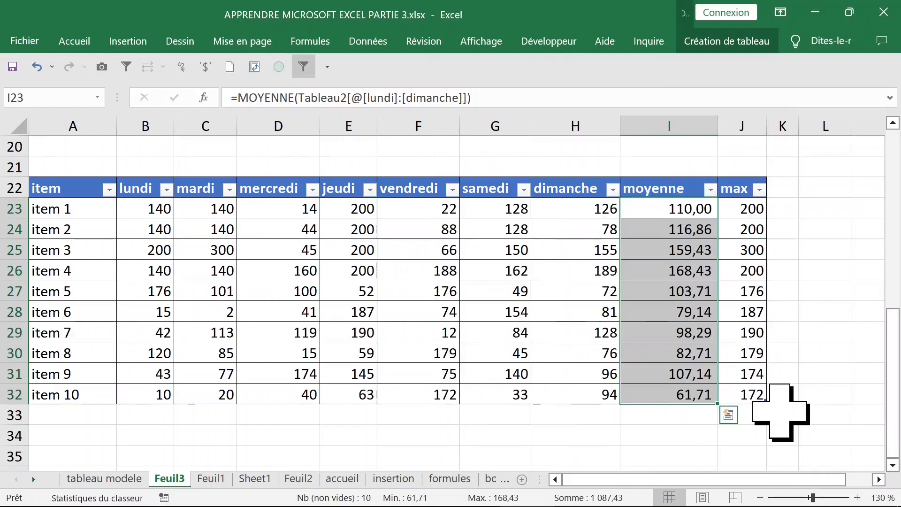
Add a table column headed "min" in K22
click(782, 188)
text(min)
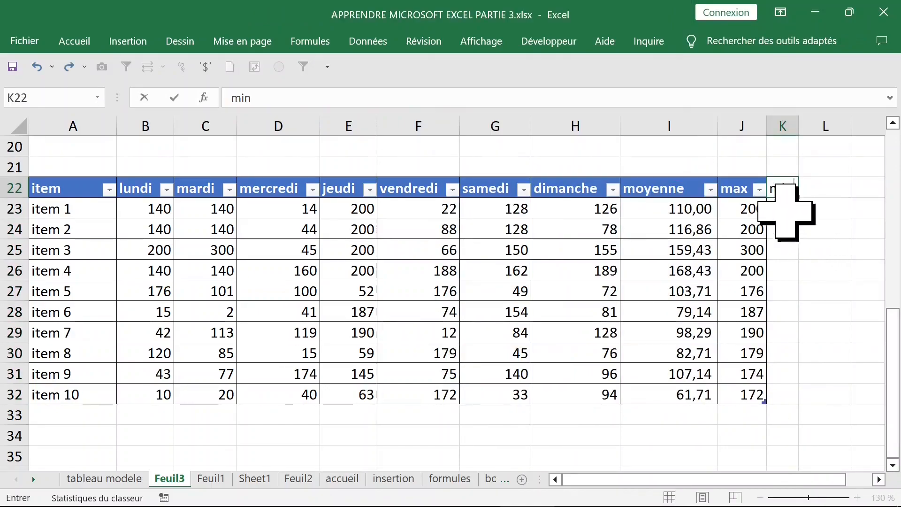
key(Return)
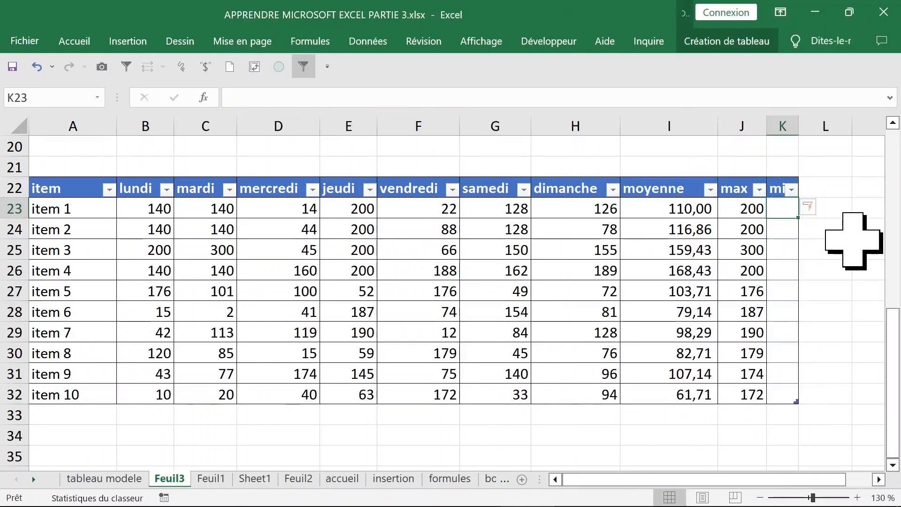
Calculate the minimum of lundi to dimanche in K23 with the MIN function and widen column K to show its heading
text(=min)
key(Tab)
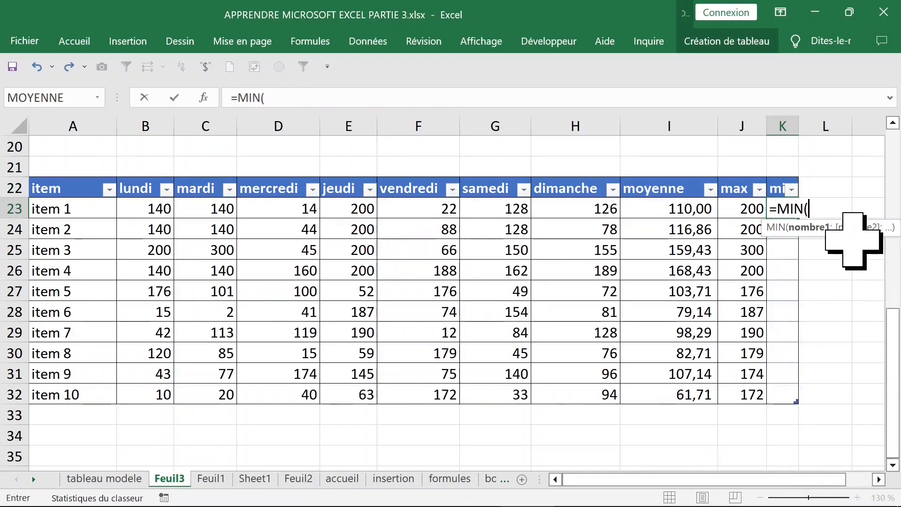
drag(147, 208, 583, 207)
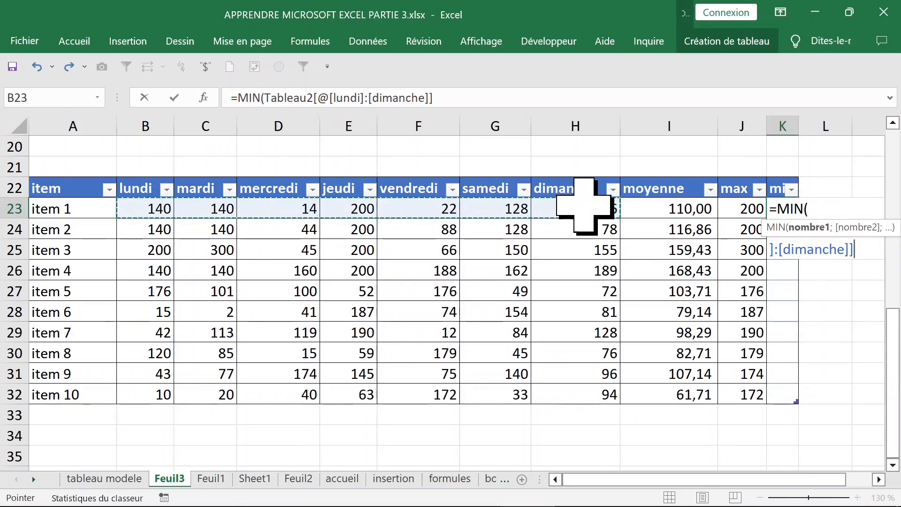
key(Return)
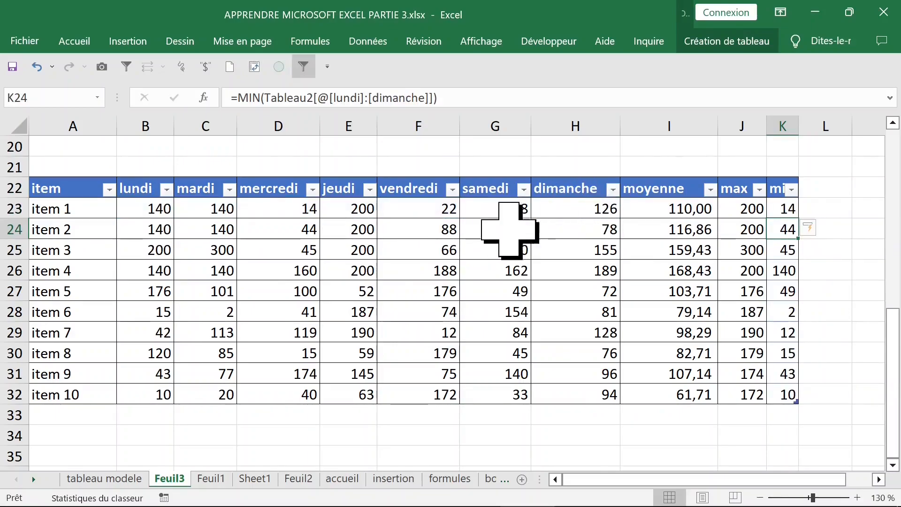
click(788, 133)
drag(787, 133, 819, 131)
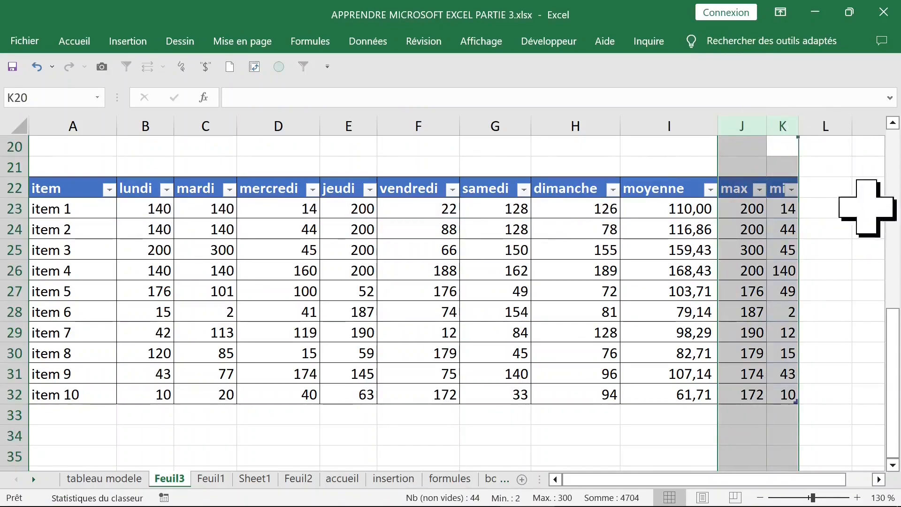
click(554, 420)
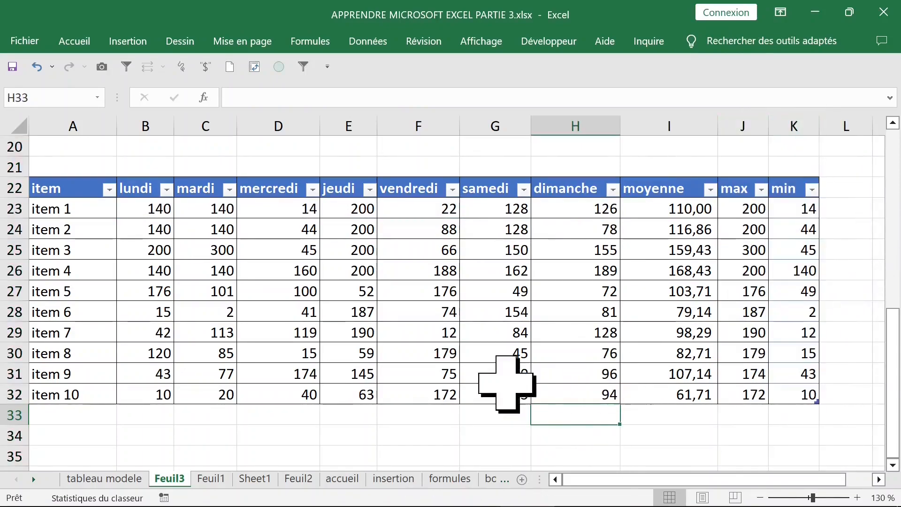
Add a new table row by entering "item 11" in A33, directly below item 10
click(109, 417)
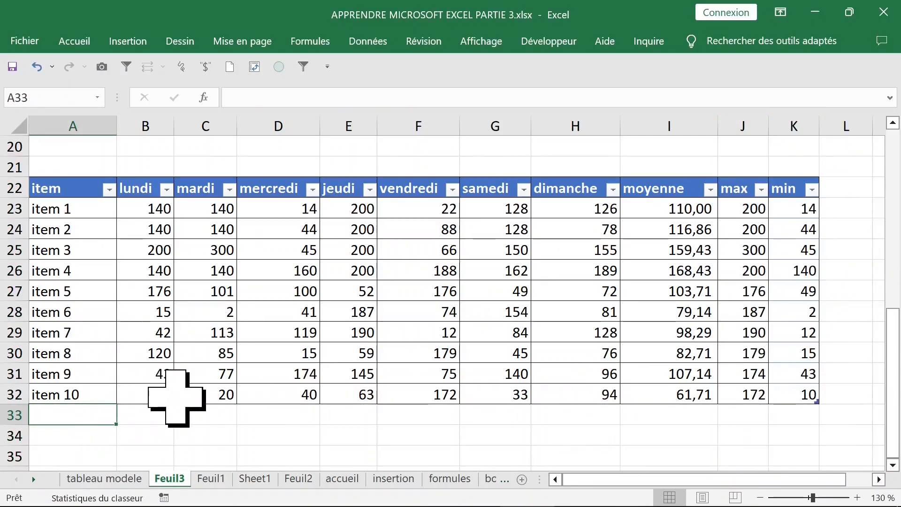
scroll(176, 398, down, 1)
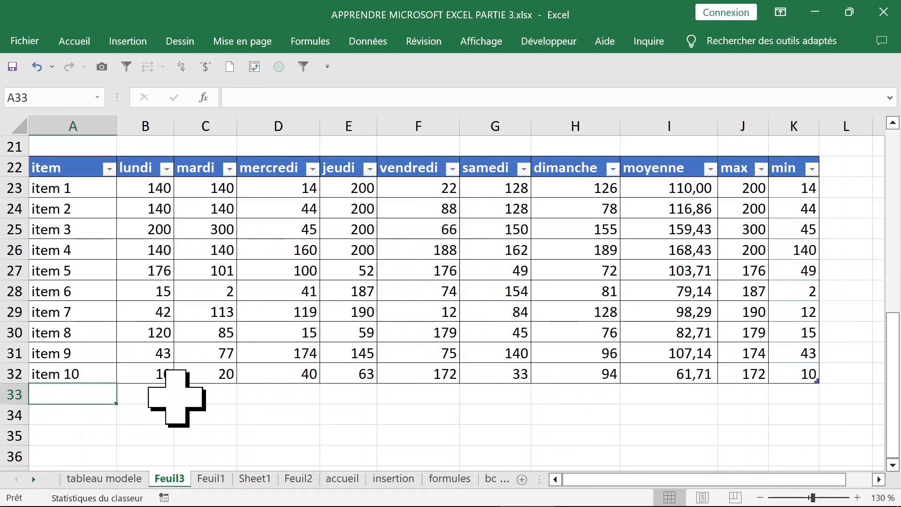
text(item)
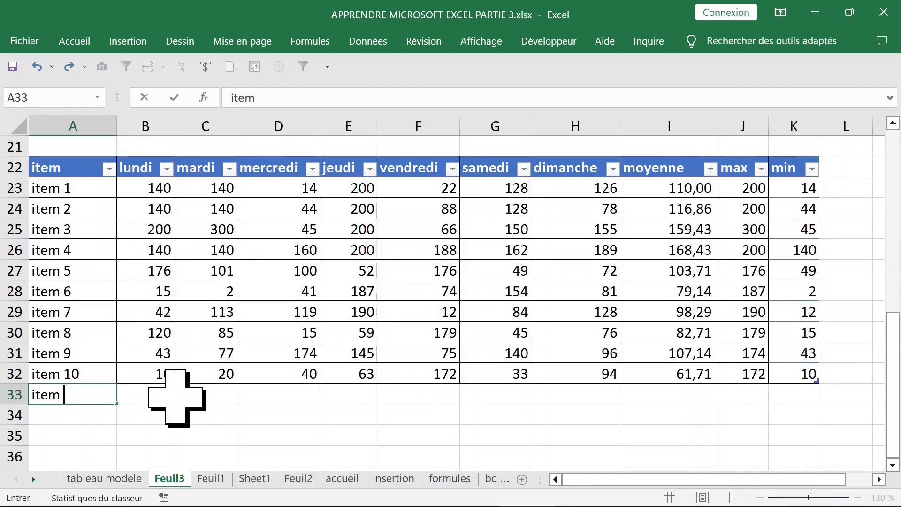
click(246, 398)
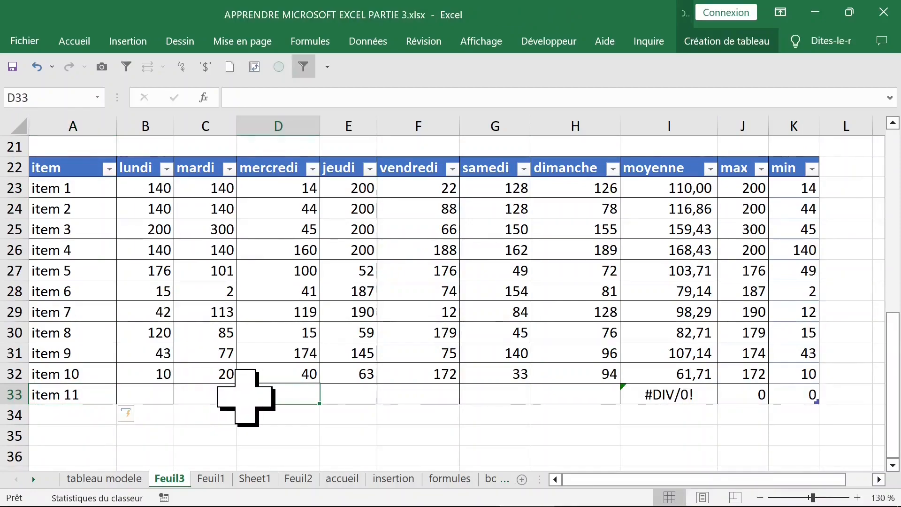
Enter 12, 14, 16, 18, 20, 40 and 78 for item 11 in B33:H33 and check its moyenne and min formulas
click(149, 396)
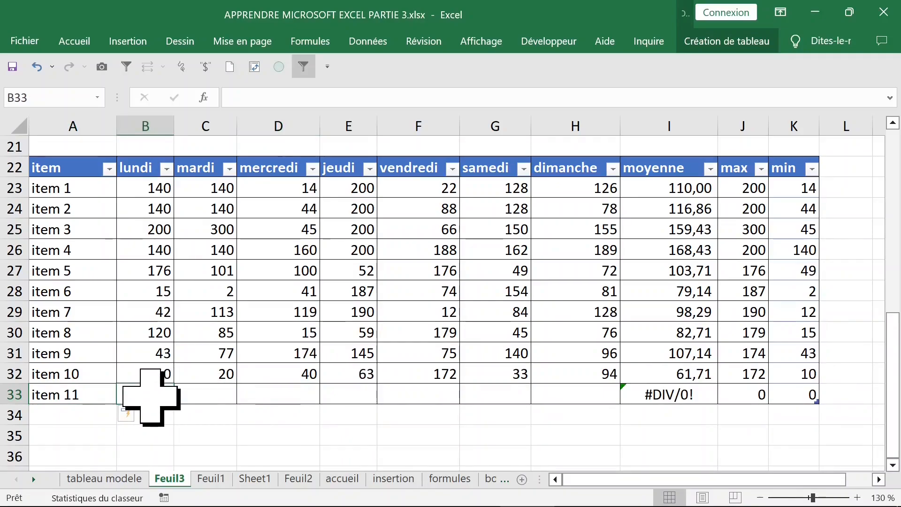
text(12)
key(Tab)
text(14)
key(Tab)
text(1)
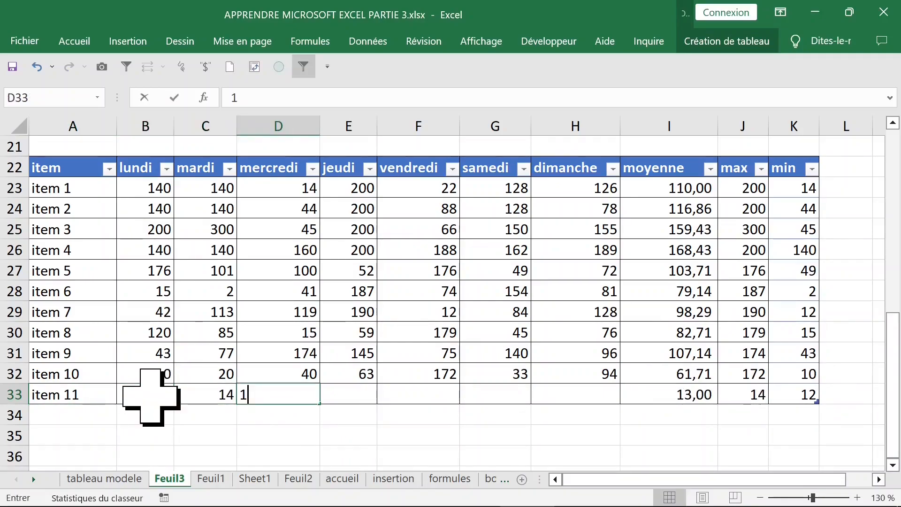
text(6)
key(Tab)
text(18)
key(Tab)
text(20	40)
key(Tab)
text(78)
key(Return)
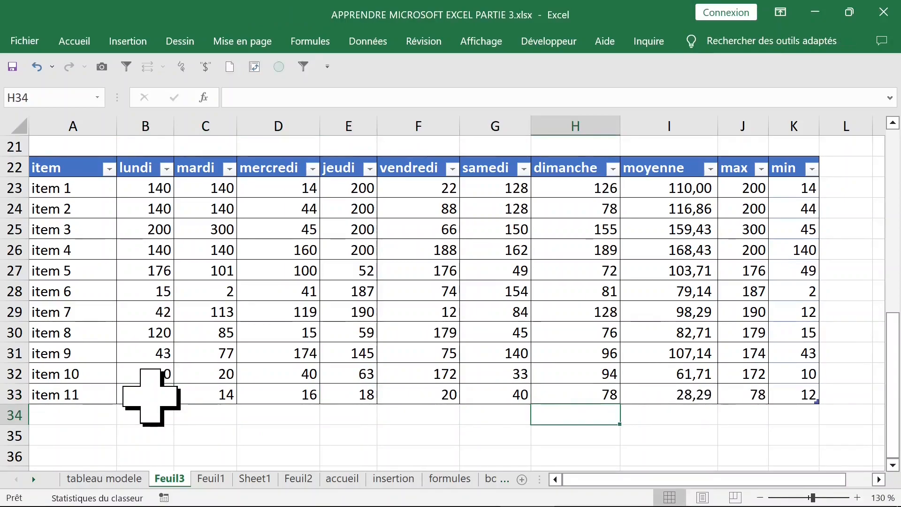
click(682, 395)
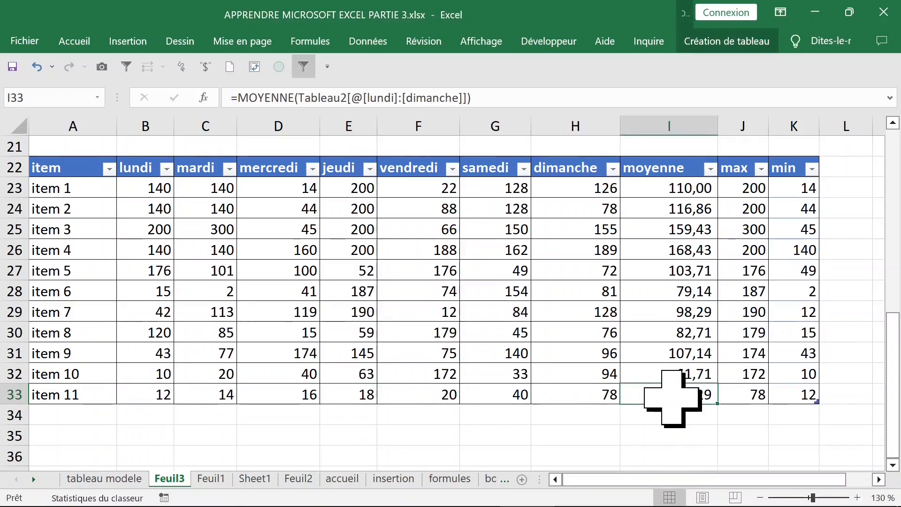
click(803, 399)
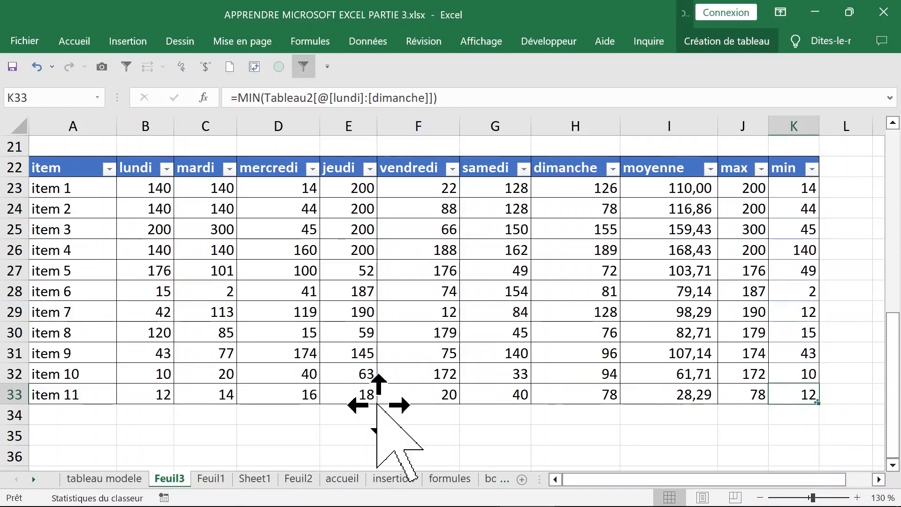
Delete the entire sheet row of item 5, and undo the deletion
scroll(377, 404, down, 1)
scroll(376, 404, up, 2)
scroll(377, 404, down, 2)
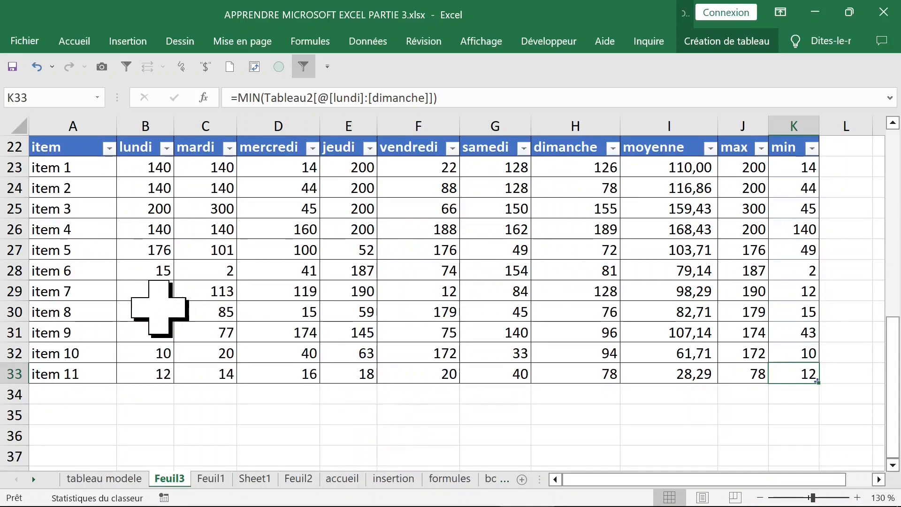
click(139, 253)
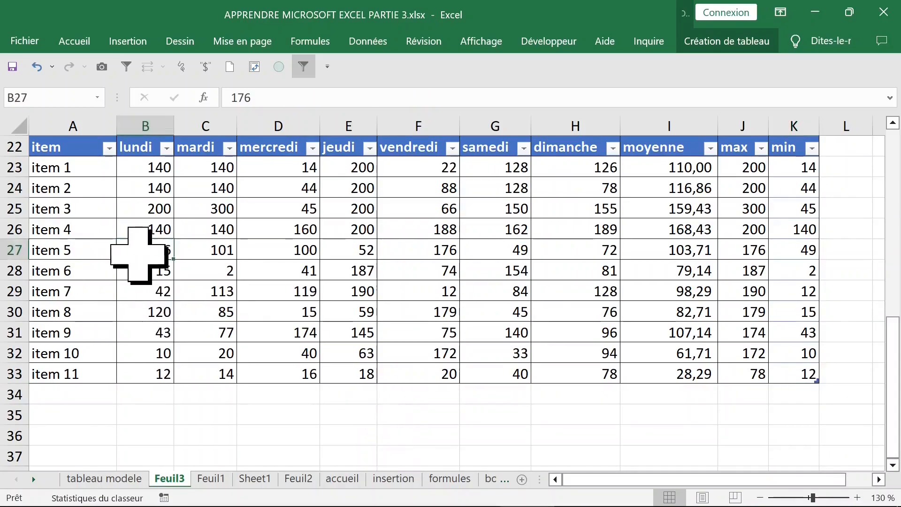
click(14, 250)
right_click(18, 252)
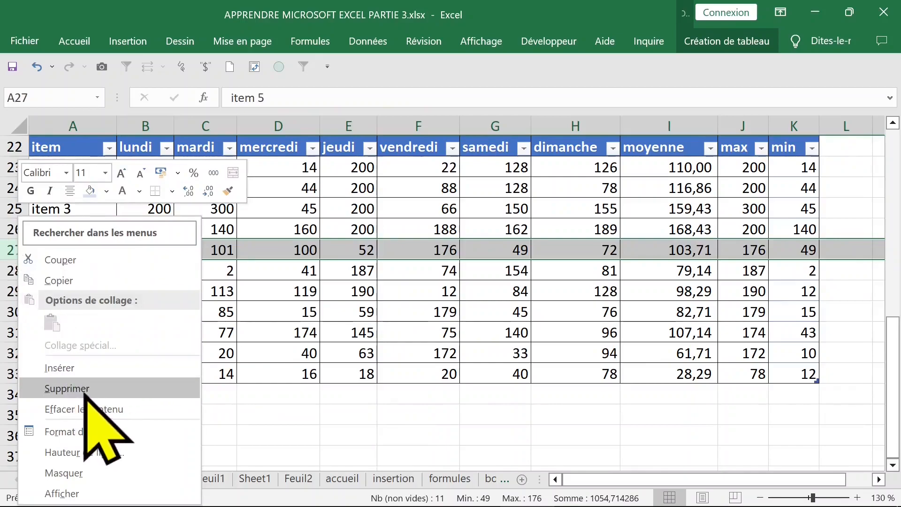
click(66, 388)
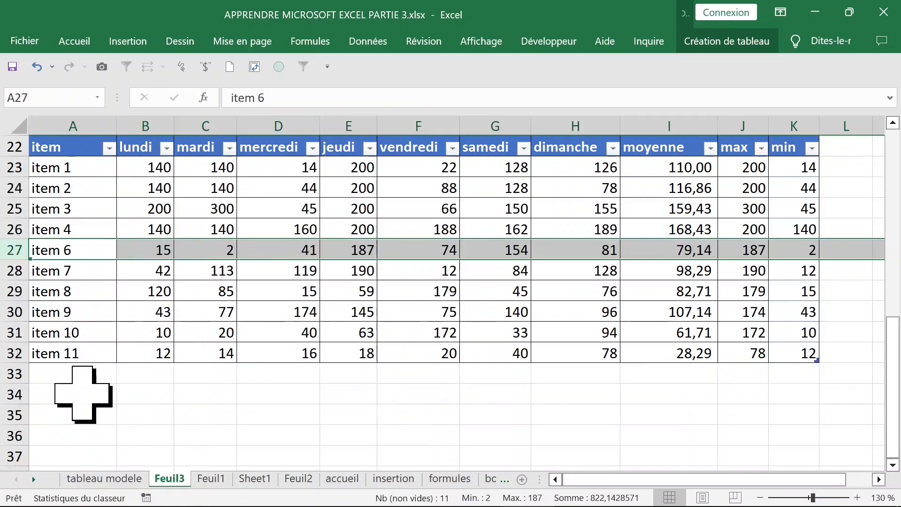
click(313, 292)
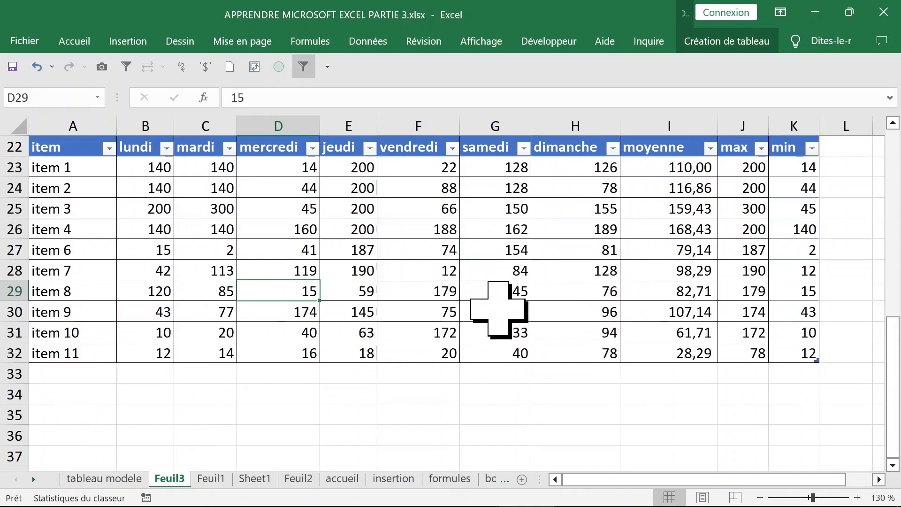
key(ctrl+z)
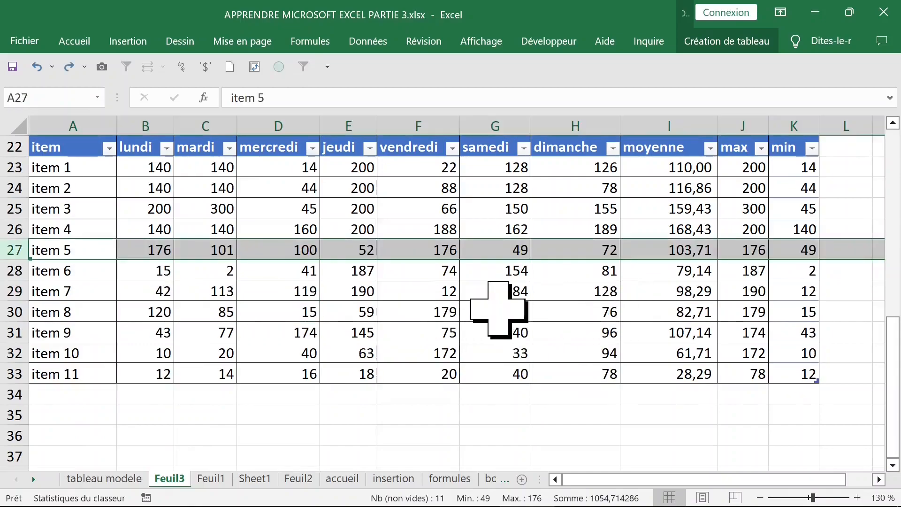
Add a table row by entering "item 12" in A34 and check its moyenne, max and min formulas
scroll(499, 310, down, 1)
click(77, 355)
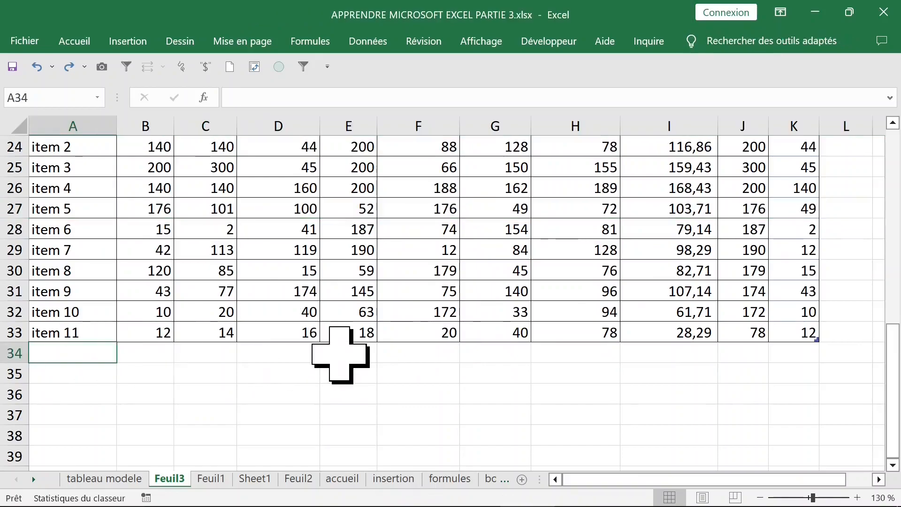
text(item 12)
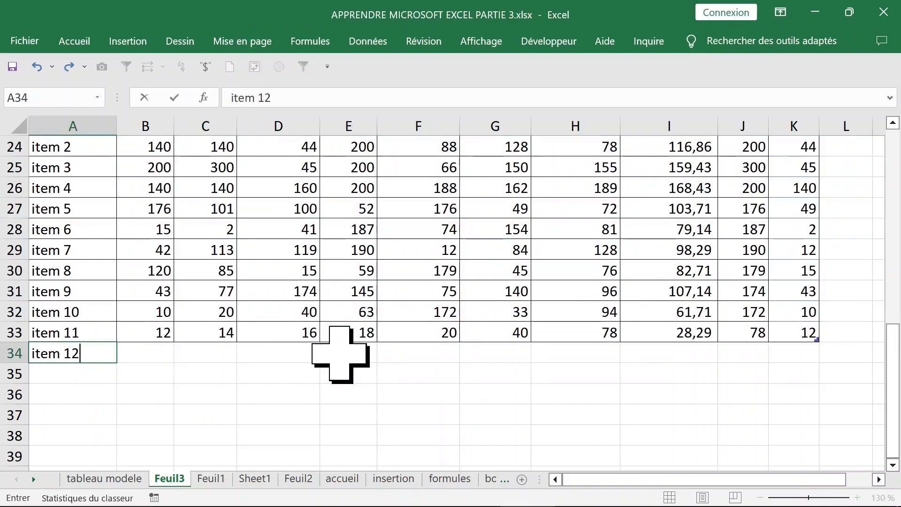
click(308, 366)
scroll(361, 347, down, 1)
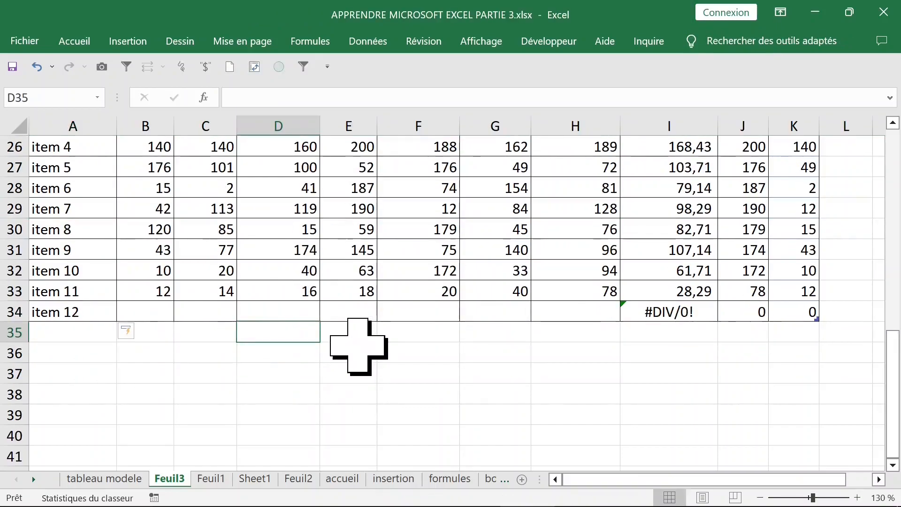
click(704, 311)
click(798, 311)
click(743, 311)
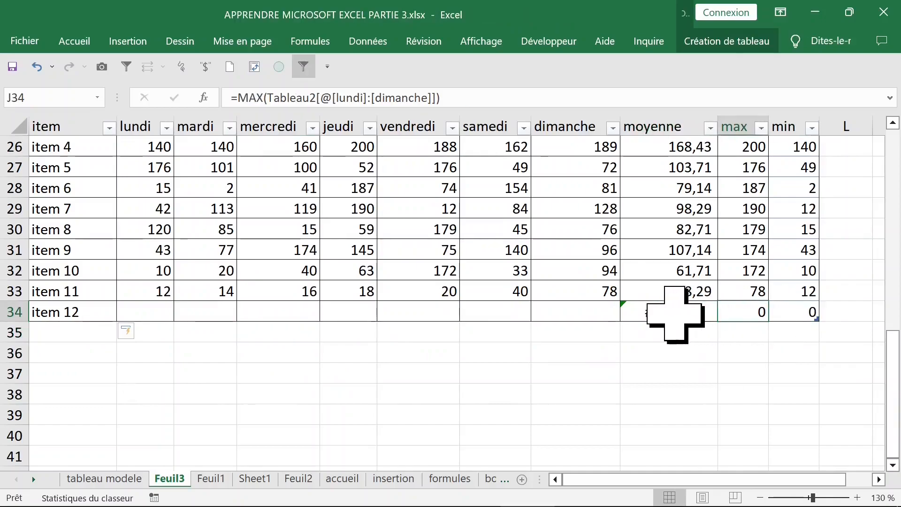
click(673, 312)
Fill all the item 12 cells from lundi to dimanche, B34:H34, with 25 in a single entry
click(151, 311)
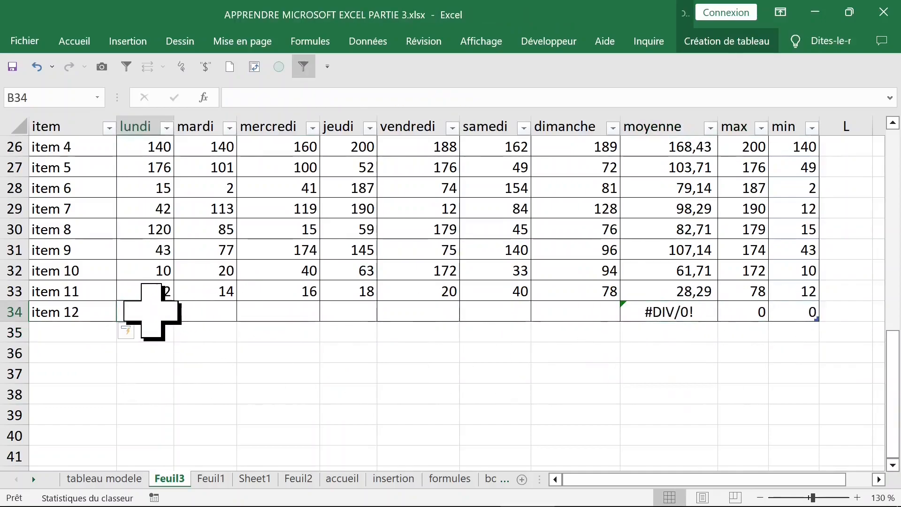
drag(158, 312, 577, 313)
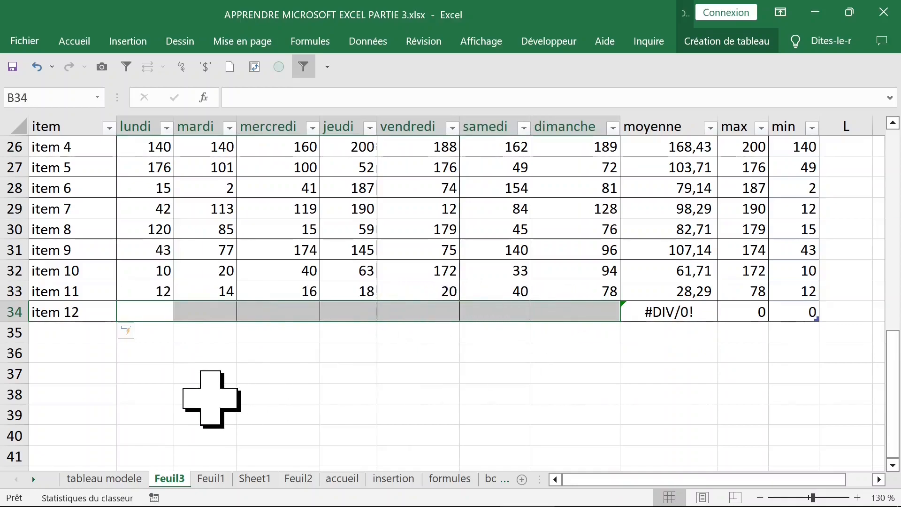
text(25)
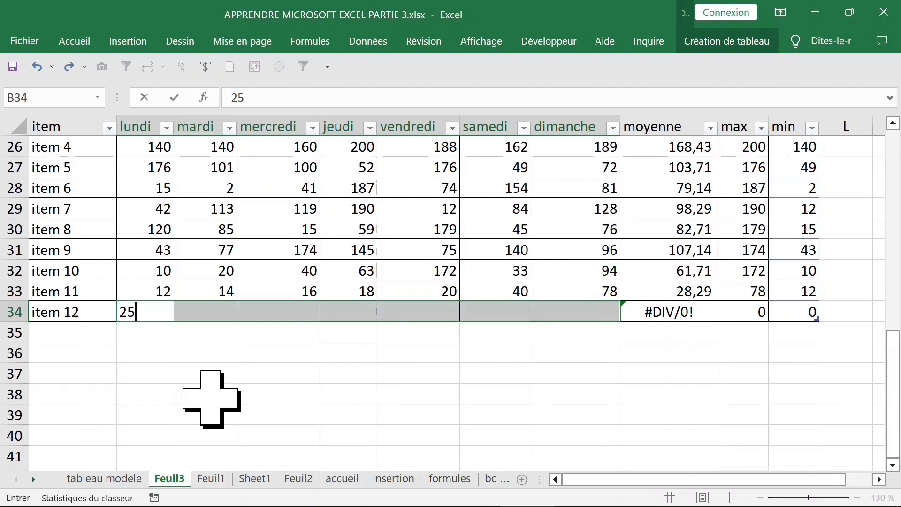
key(ctrl+Return)
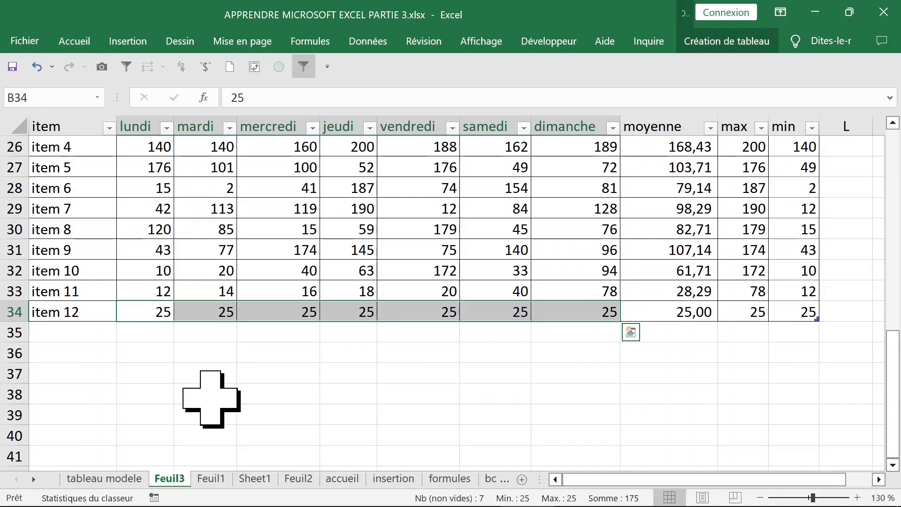
scroll(587, 404, up, 4)
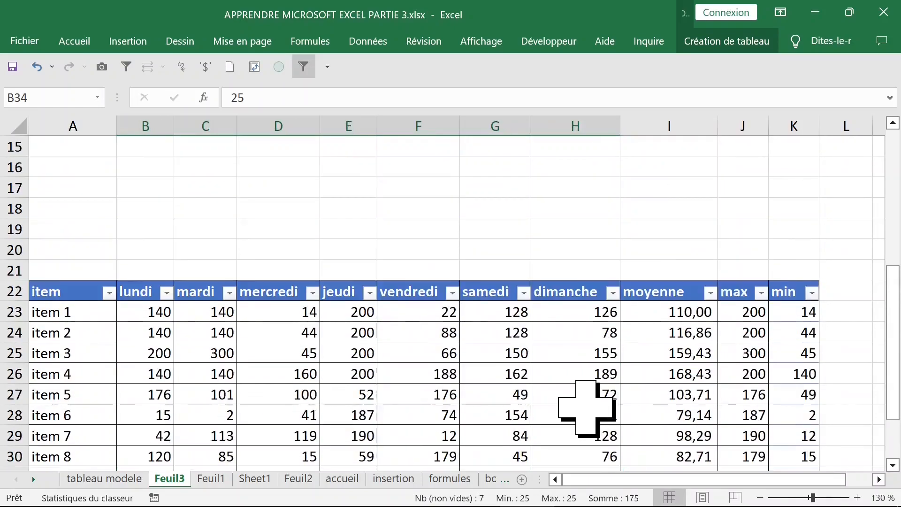
scroll(563, 382, down, 1)
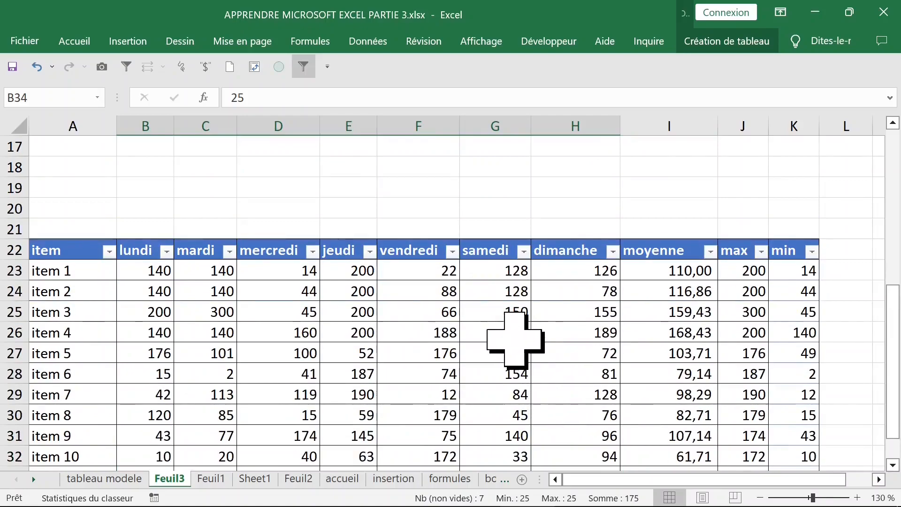
Enter the weights 2, 3, 4, 2, 5, 1 and 1 above the lundi to dimanche headers in B21:H21
click(837, 272)
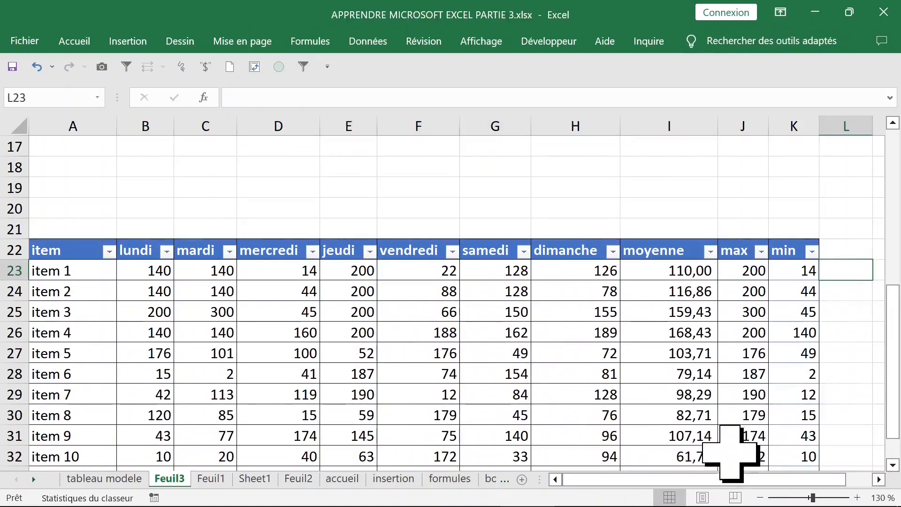
drag(734, 489, 711, 479)
drag(139, 272, 562, 273)
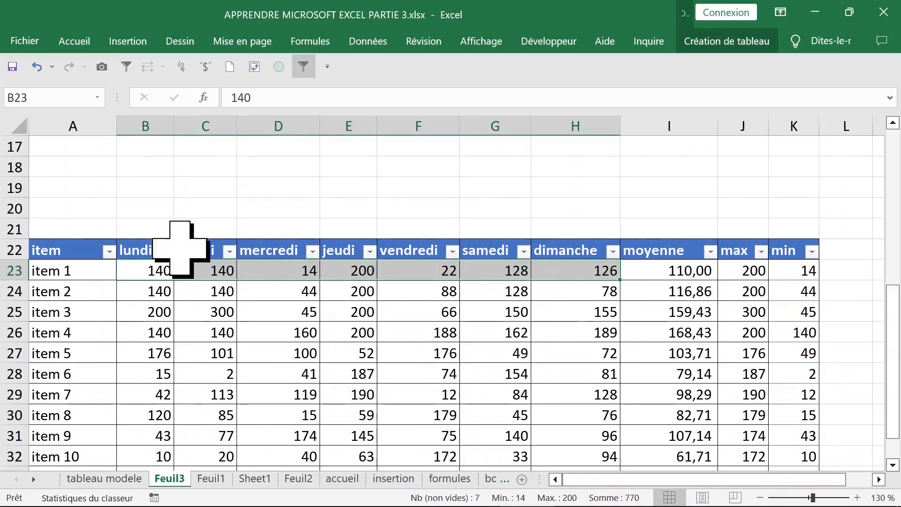
click(160, 231)
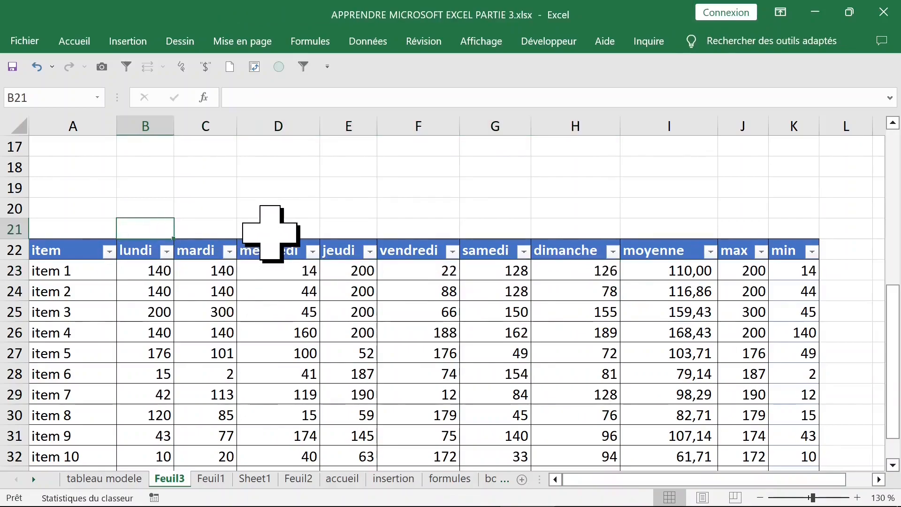
text(2)
key(Tab)
text(3)
key(Tab)
text(4)
key(Tab)
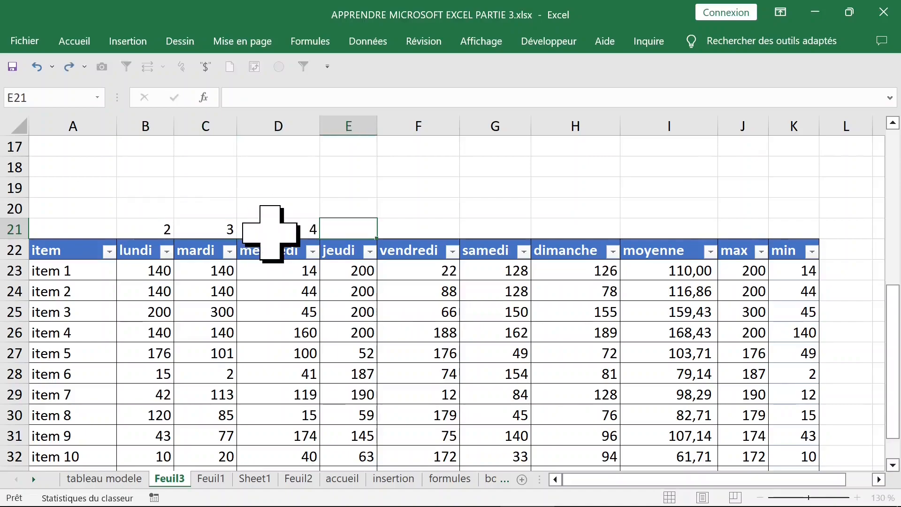
text(2)
key(Tab)
text(5)
key(Tab)
text(1)
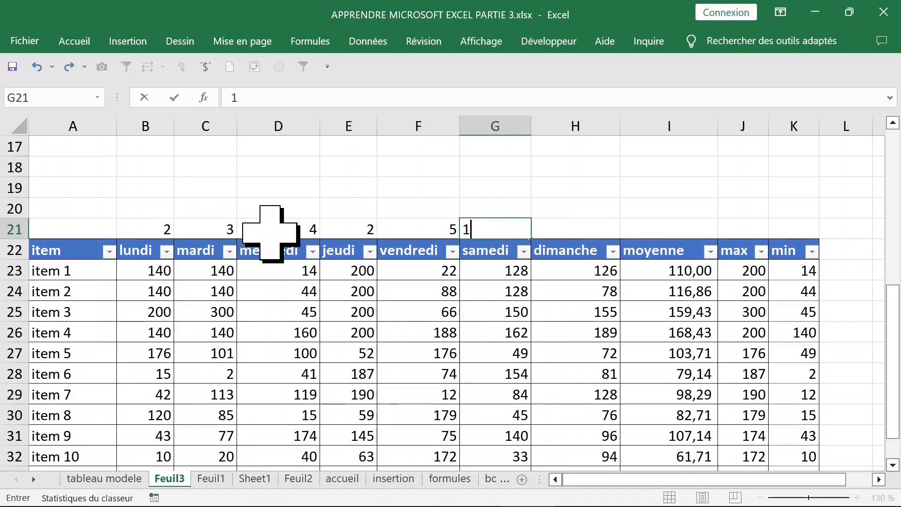
key(Tab)
text(1)
click(281, 352)
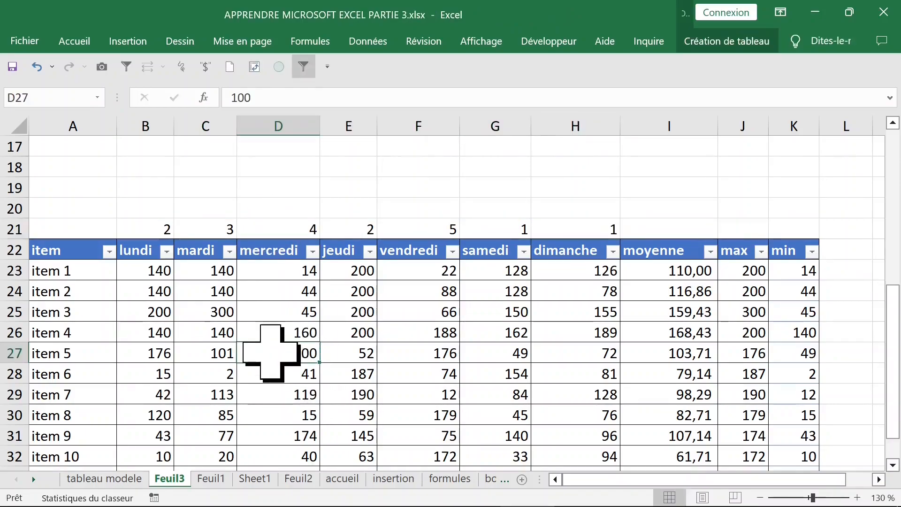
drag(145, 275, 576, 272)
click(160, 228)
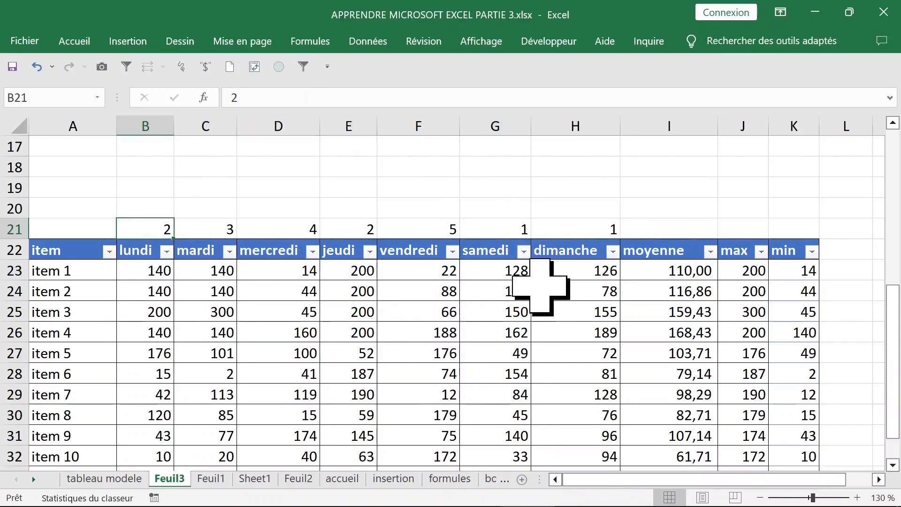
Add a table column headed "moye pondérée" in L22 and widen column L to fit the header
click(835, 274)
drag(718, 479, 746, 480)
click(765, 247)
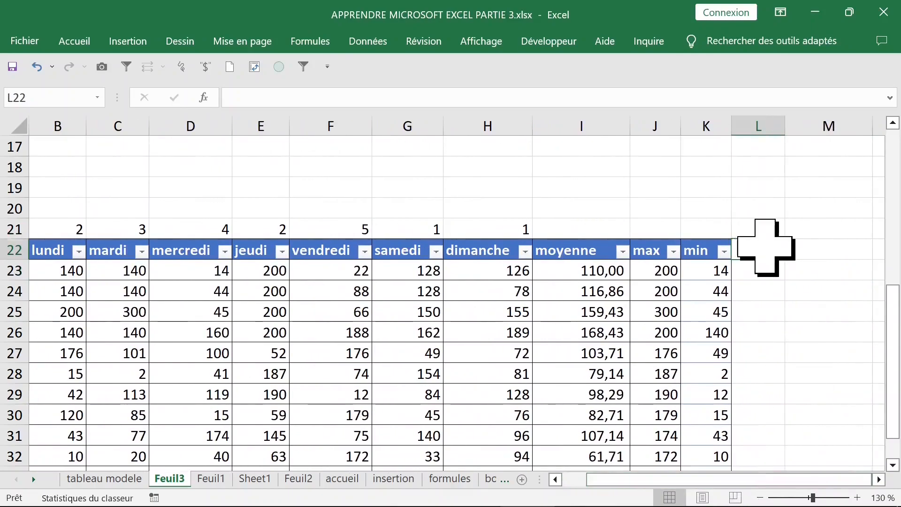
text(moyenne)
click(773, 286)
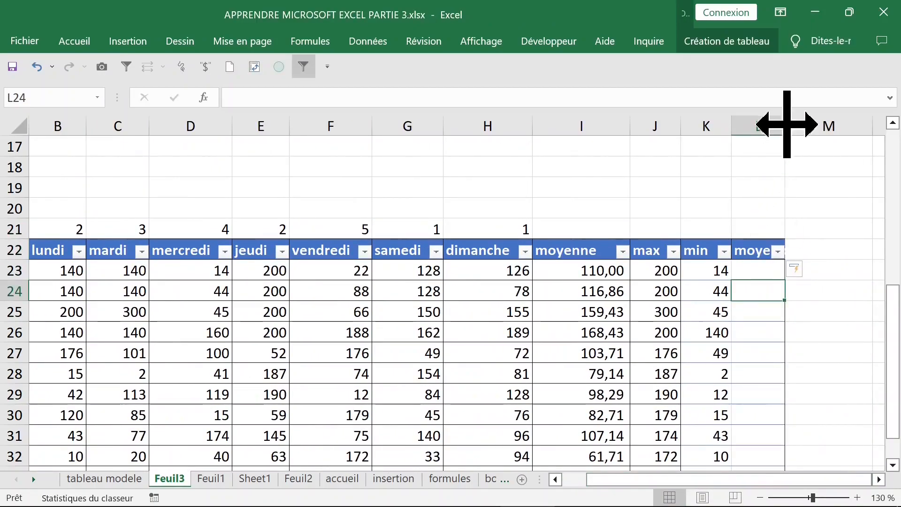
drag(786, 125, 859, 125)
Enter =SOMMEPROD(Tableau2[@[lundi]:[dimanche]]*B21:H21) in L23 to multiply item 1's daily values by the weights
click(824, 268)
text(=sommep)
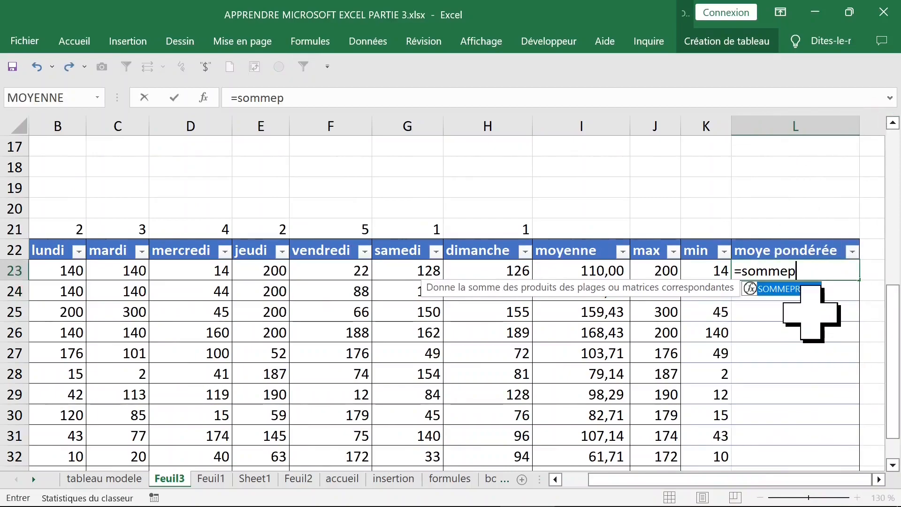
text(r)
key(Tab)
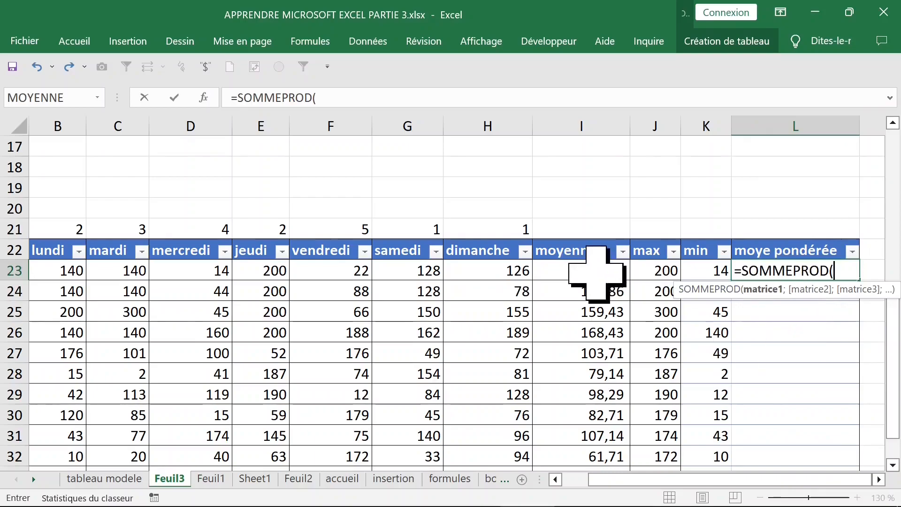
click(502, 270)
drag(504, 271, 73, 271)
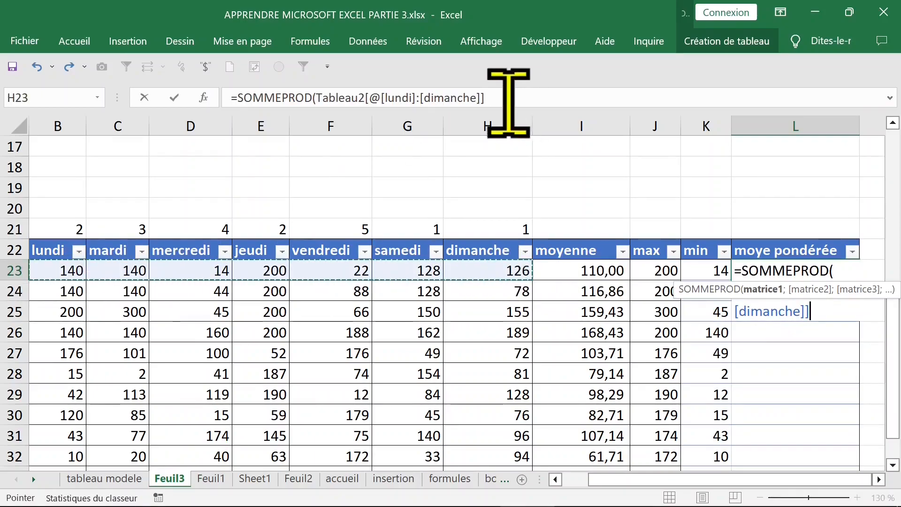
click(535, 94)
text(*)
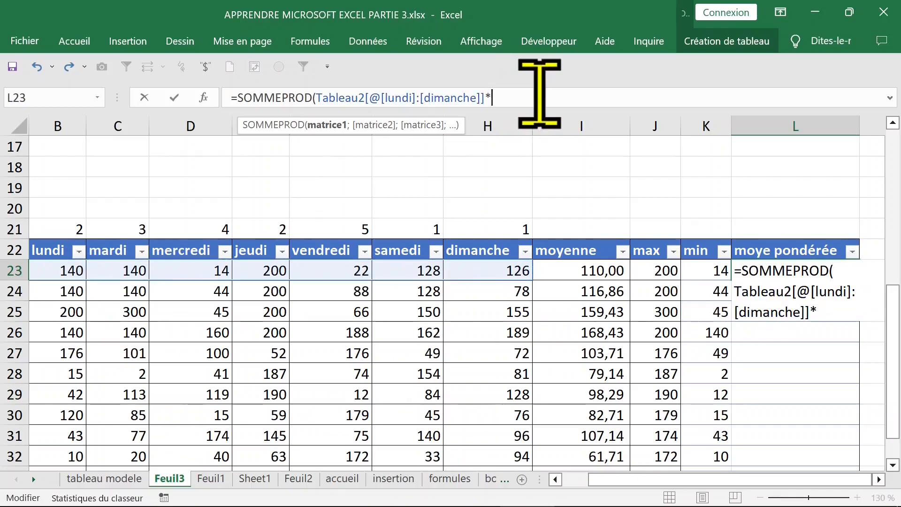
drag(520, 225, 73, 222)
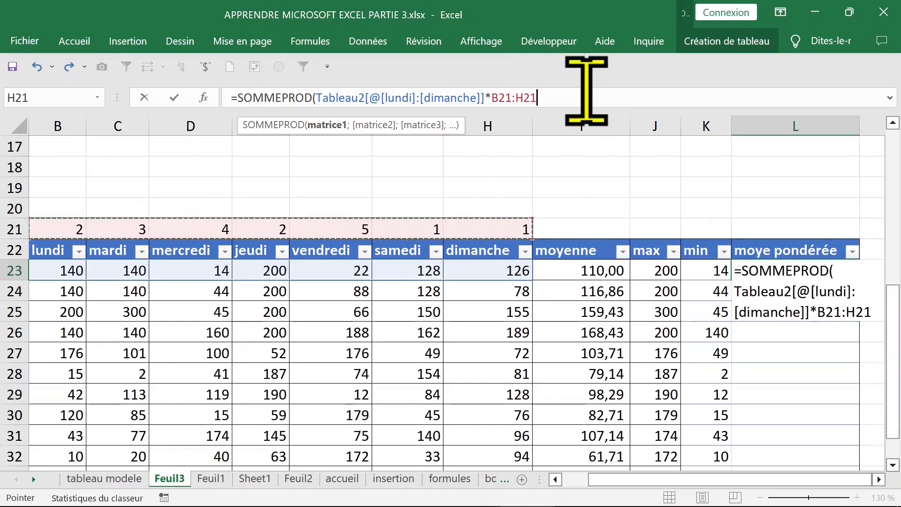
key(Return)
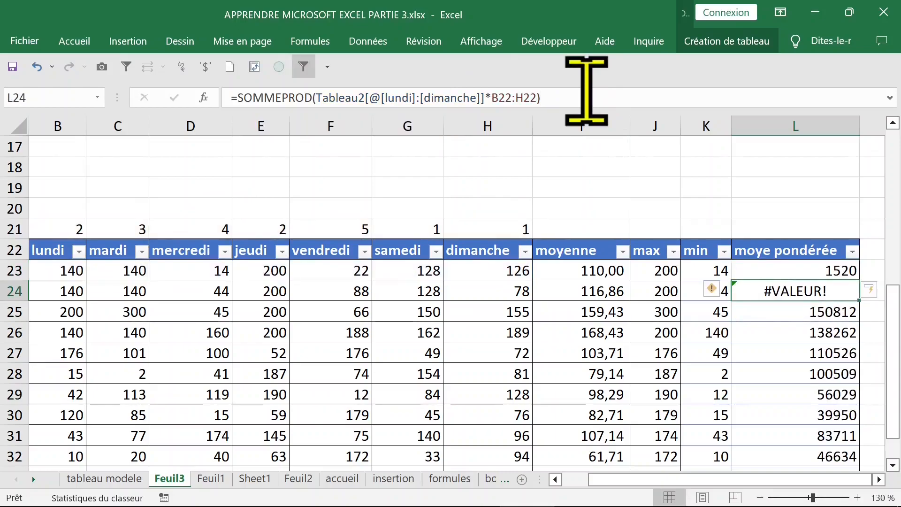
Compare the formulas in L23 and L24, and make the weight range in L23 absolute as $B$21:$H$21
click(824, 265)
click(825, 290)
click(825, 272)
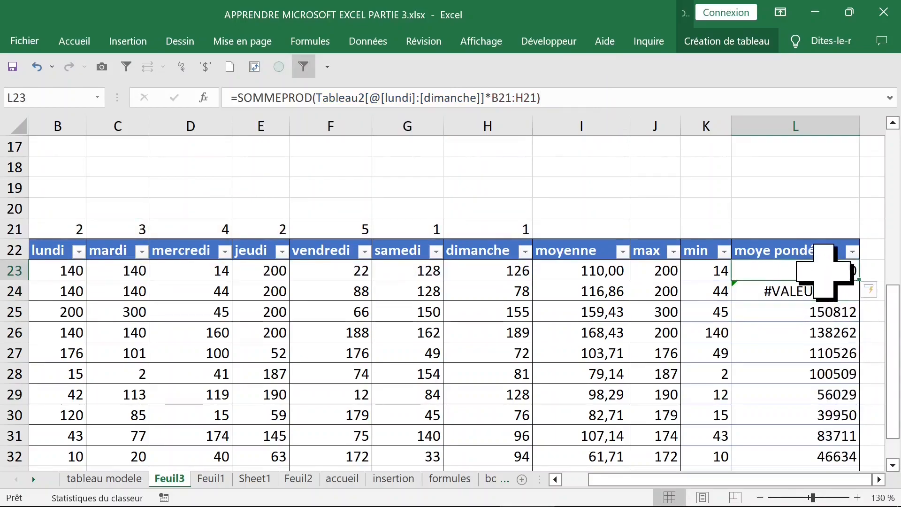
click(499, 96)
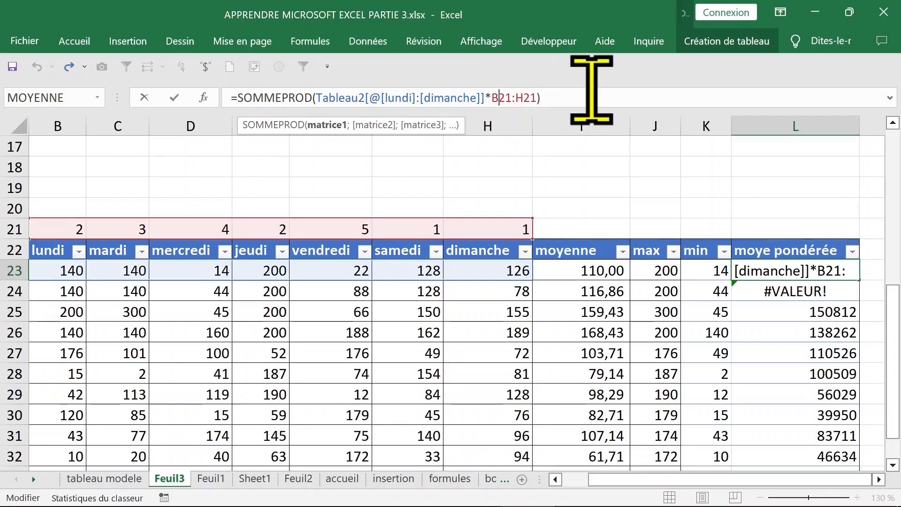
key(F4)
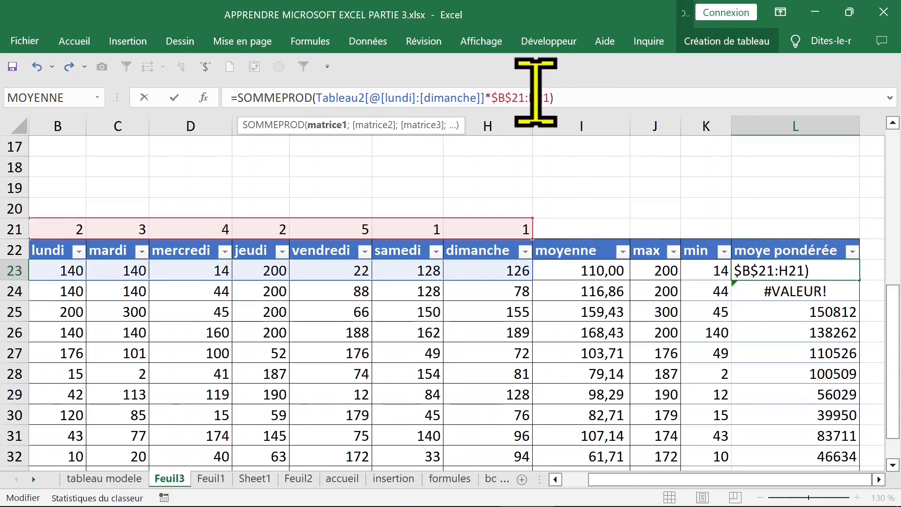
key(Return)
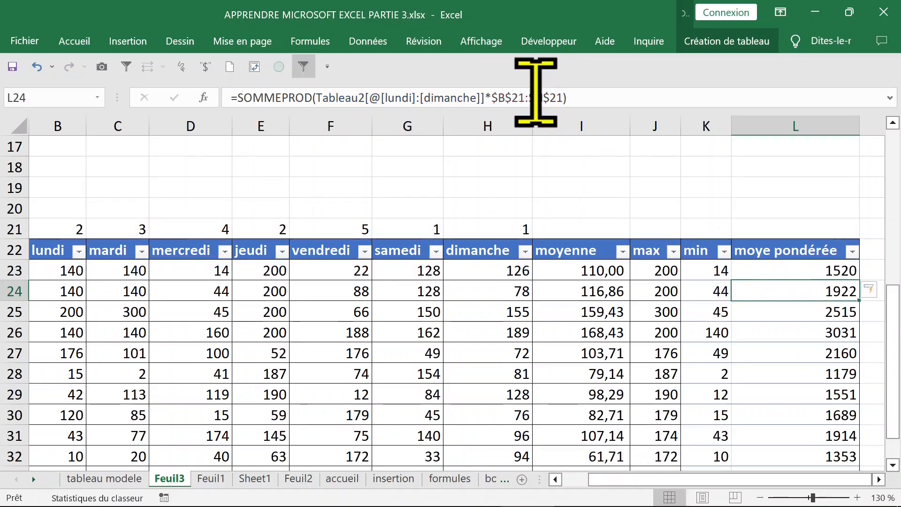
Divide the SOMMEPROD formula in L23 by SOMME($B$21:$H$21) and check the formula in L25
click(818, 269)
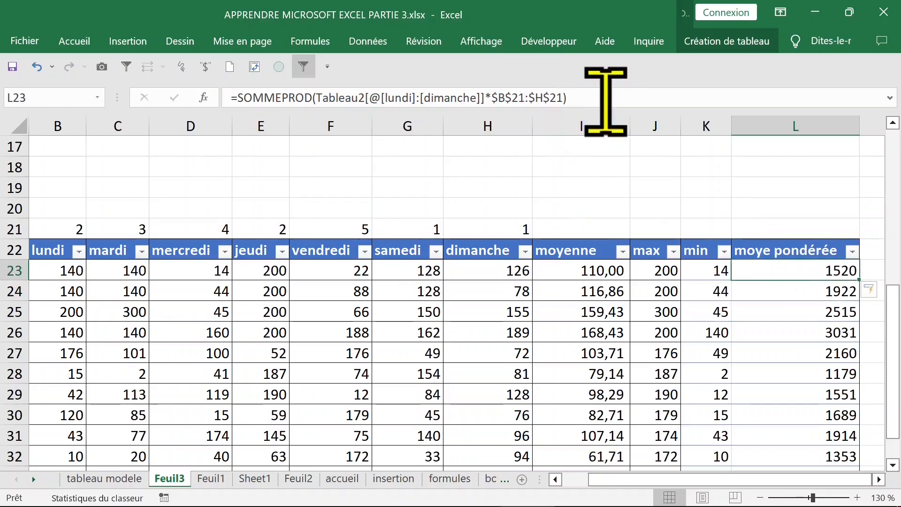
click(606, 99)
text(/)
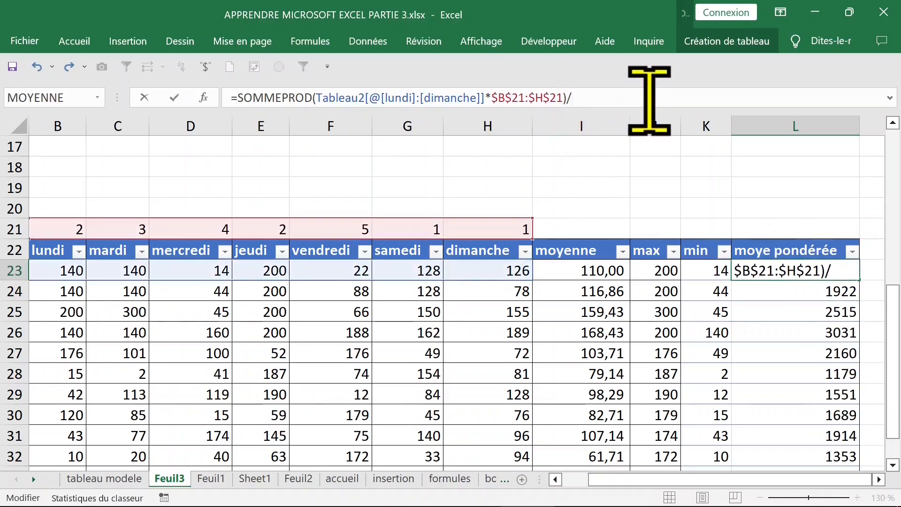
text(somm)
key(Tab)
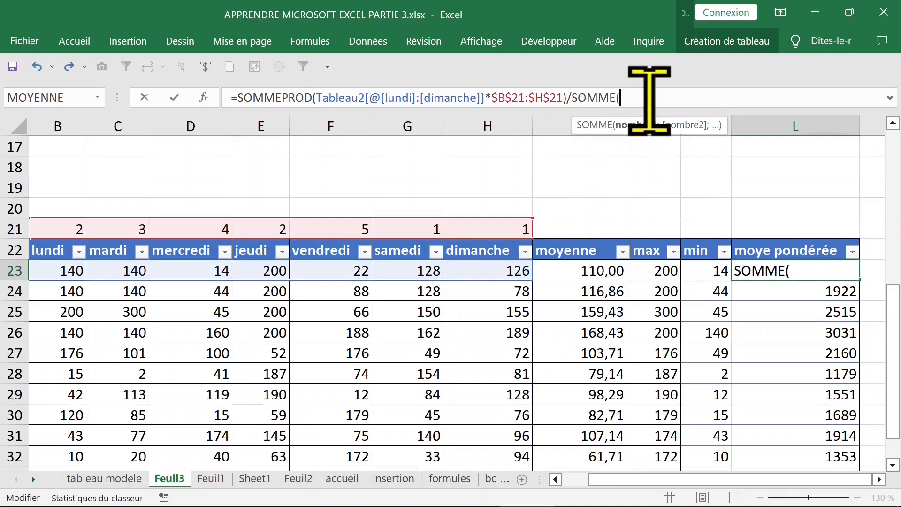
drag(495, 225, 64, 225)
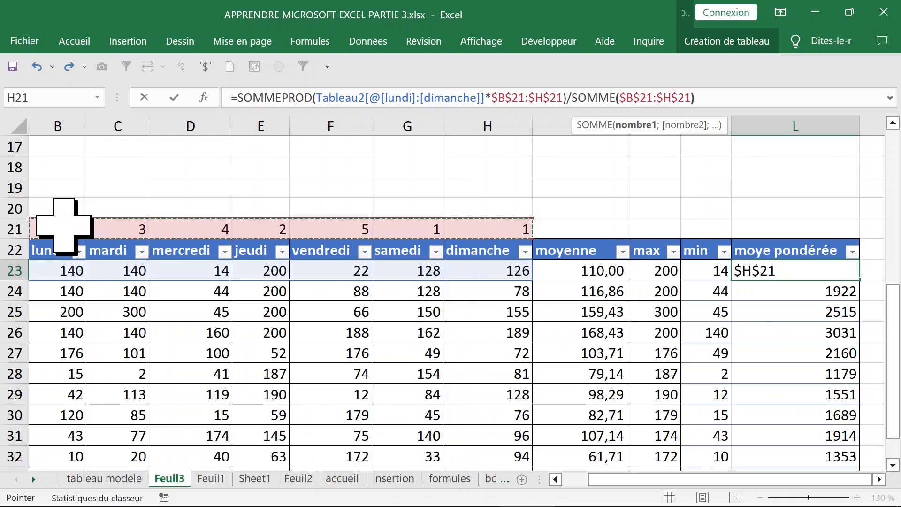
text())
key(Return)
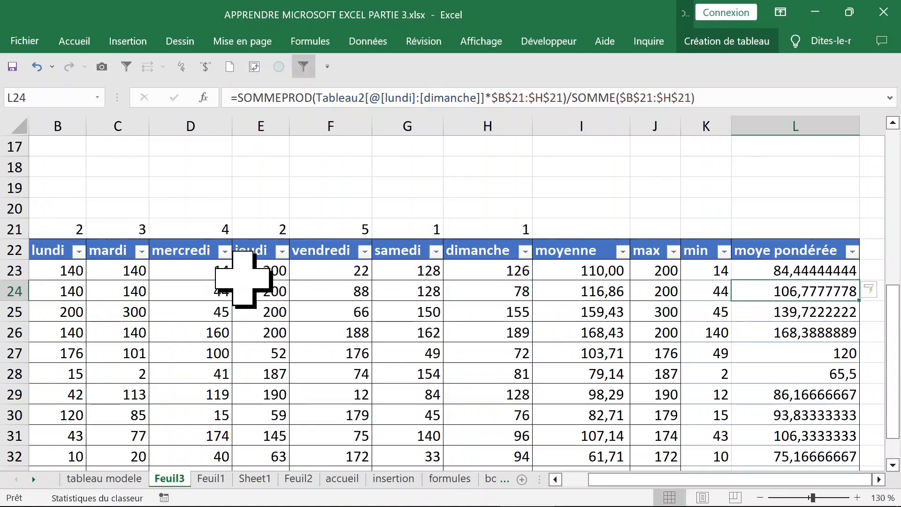
click(772, 312)
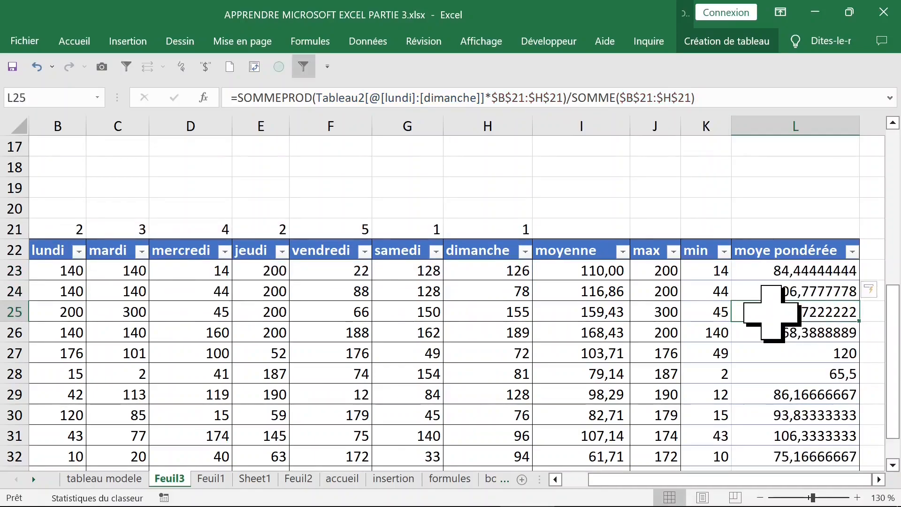
Format L23 as Nombre with 2 decimals and fill it down the moye pondérée column to L34
click(791, 271)
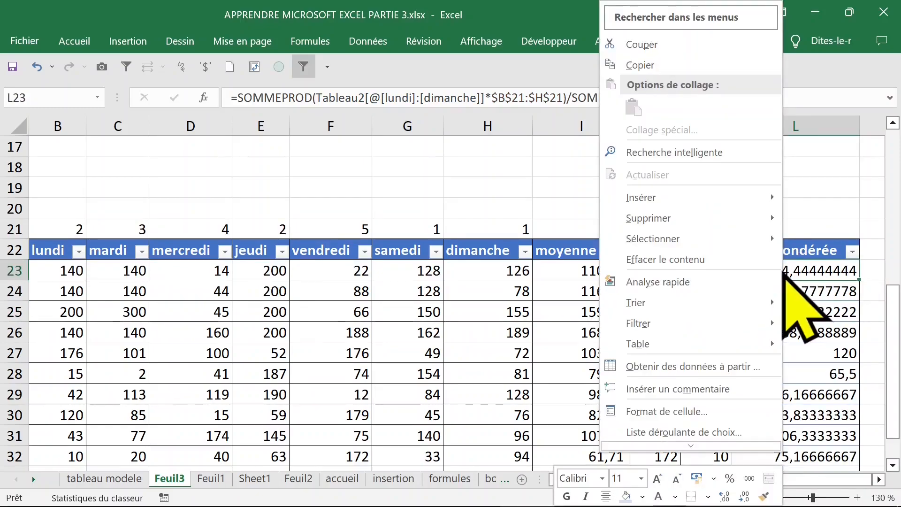
click(685, 458)
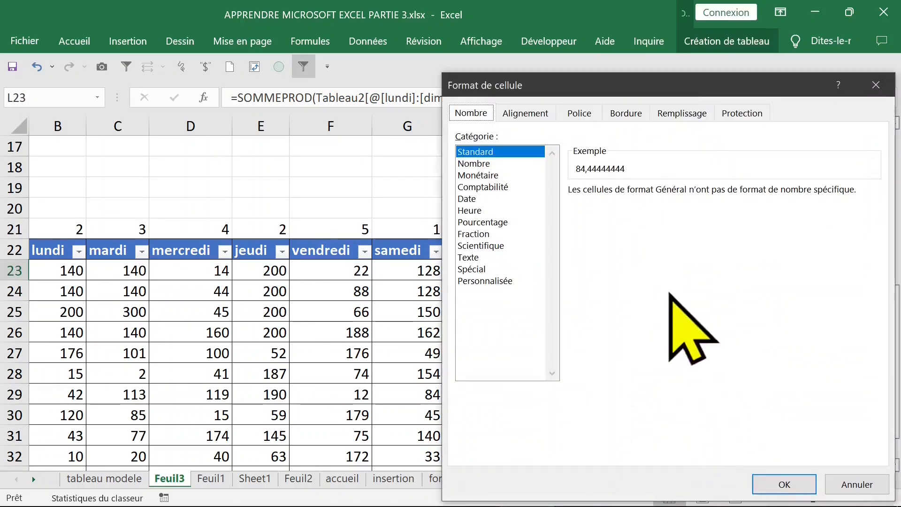
click(475, 164)
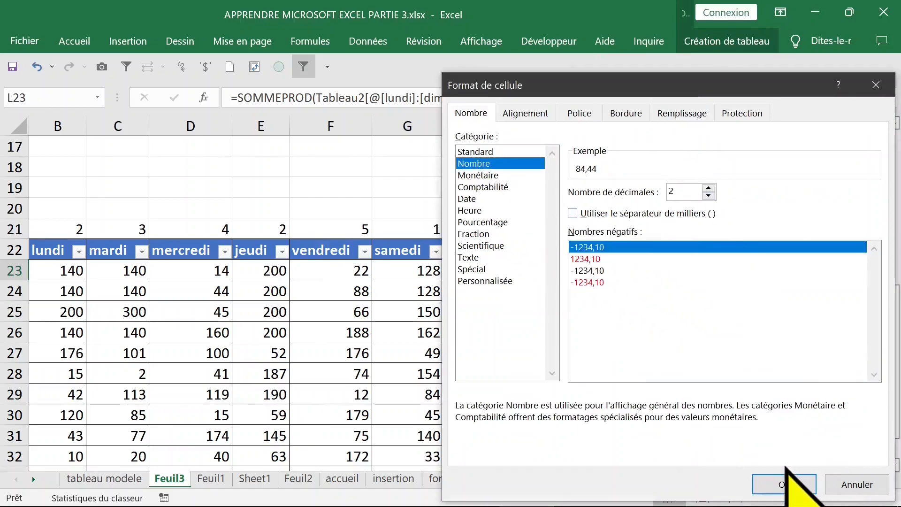
click(790, 483)
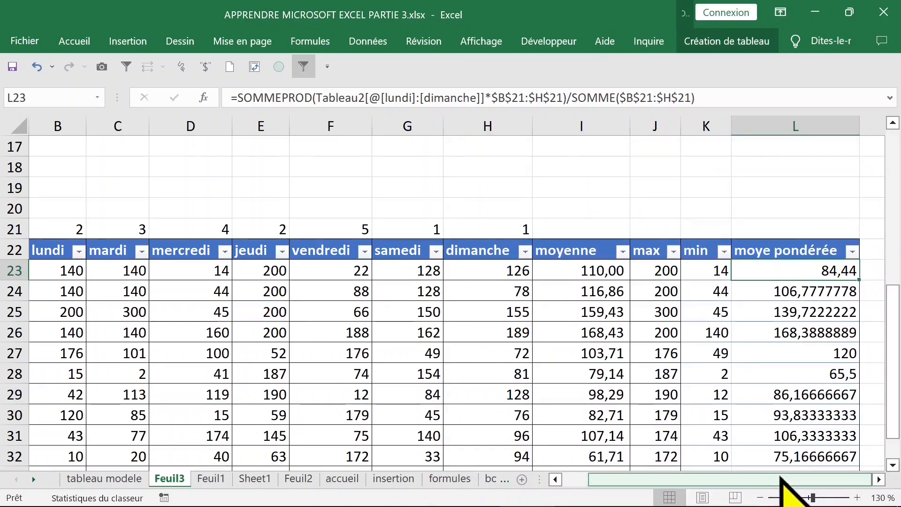
double_click(858, 280)
scroll(829, 298, down, 2)
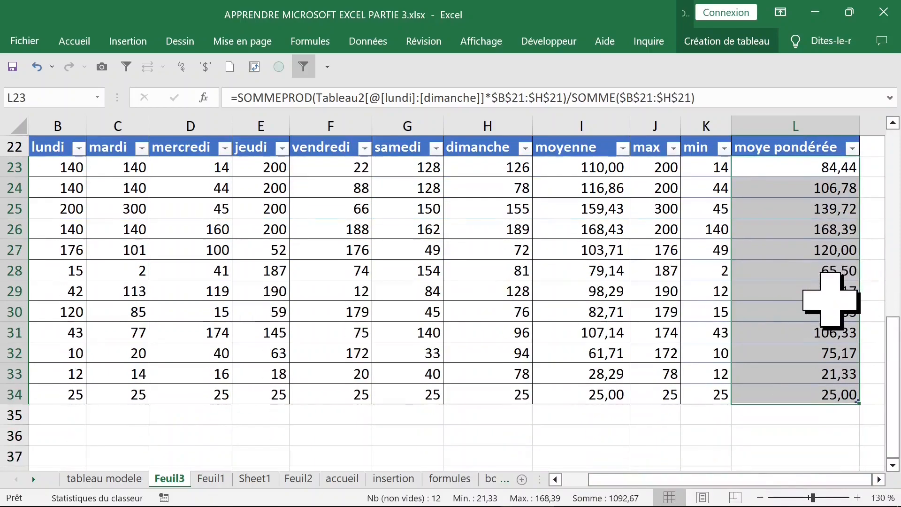
scroll(828, 297, up, 2)
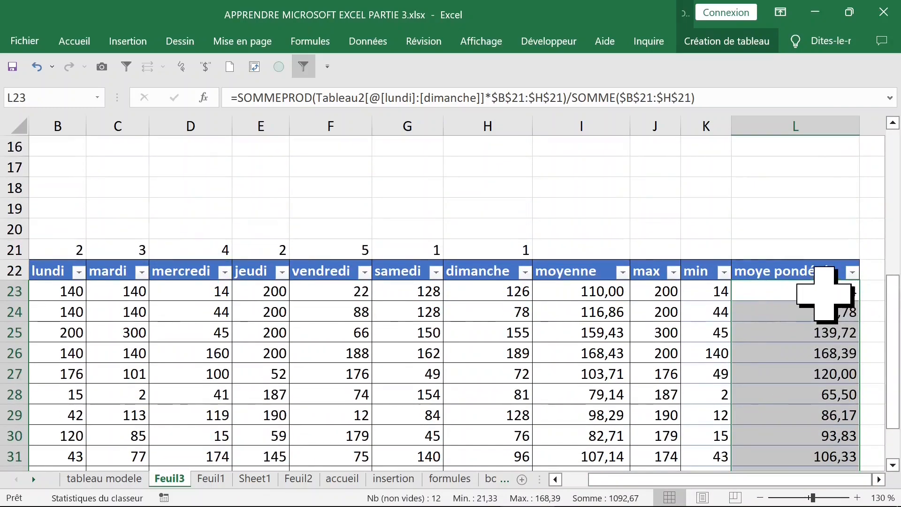
Change the dimanche weight in H21 to 7 and check item 1's weighted average in L23
click(493, 250)
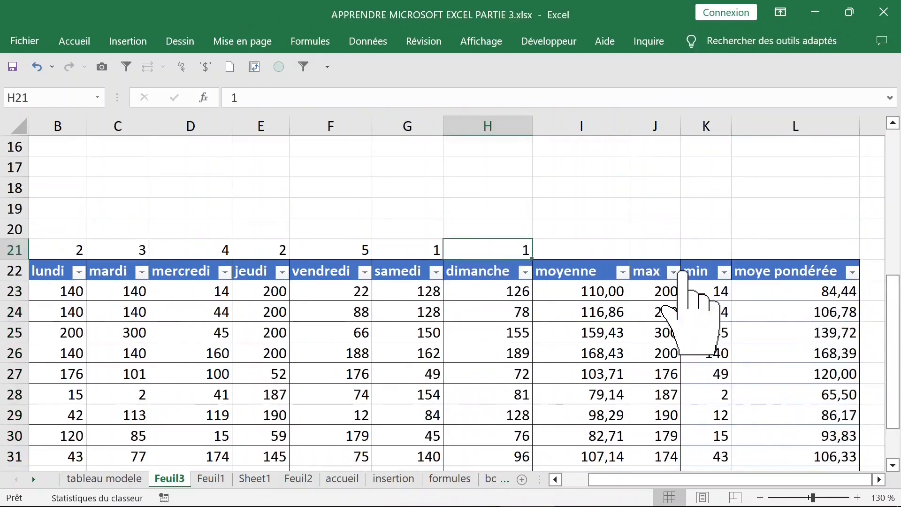
scroll(674, 273, down, 1)
click(485, 256)
click(493, 235)
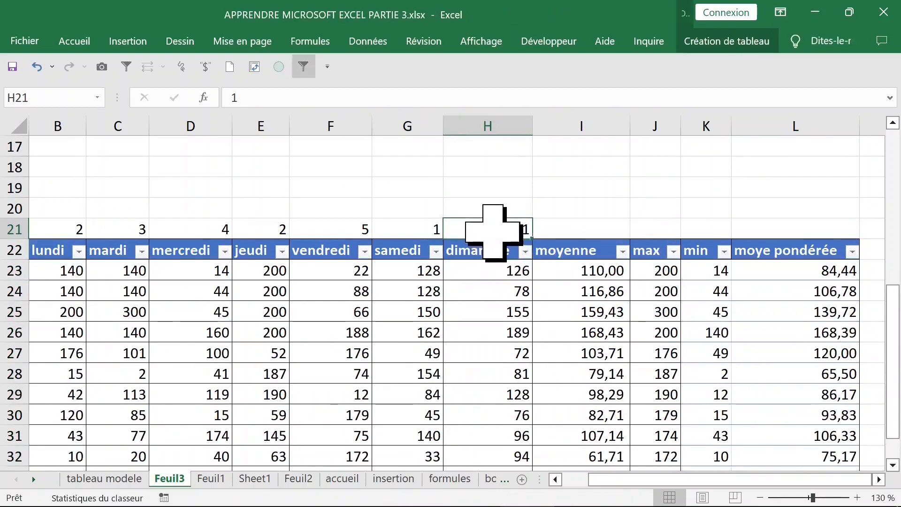
text(7)
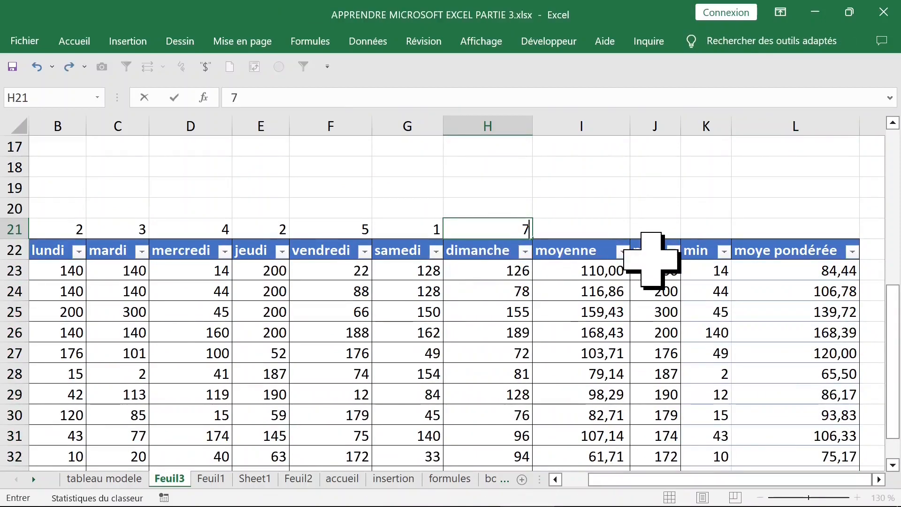
key(Return)
click(809, 269)
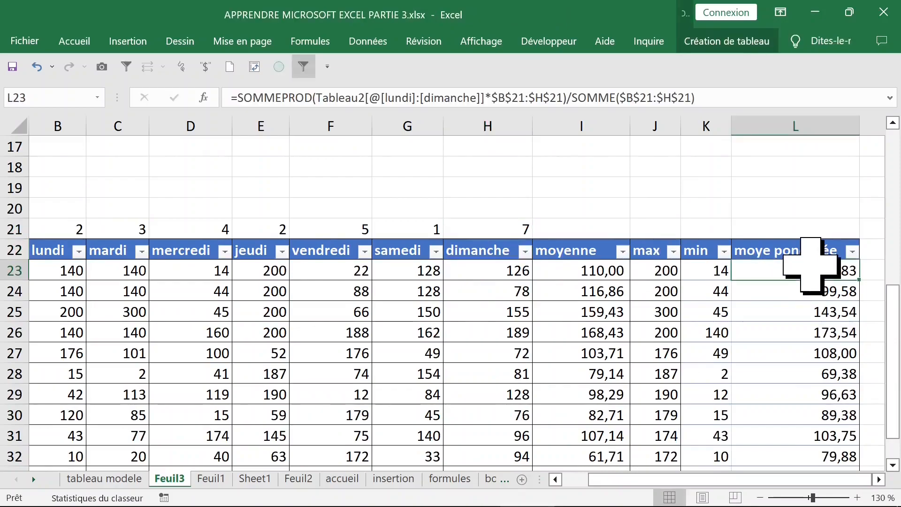
click(794, 298)
click(801, 266)
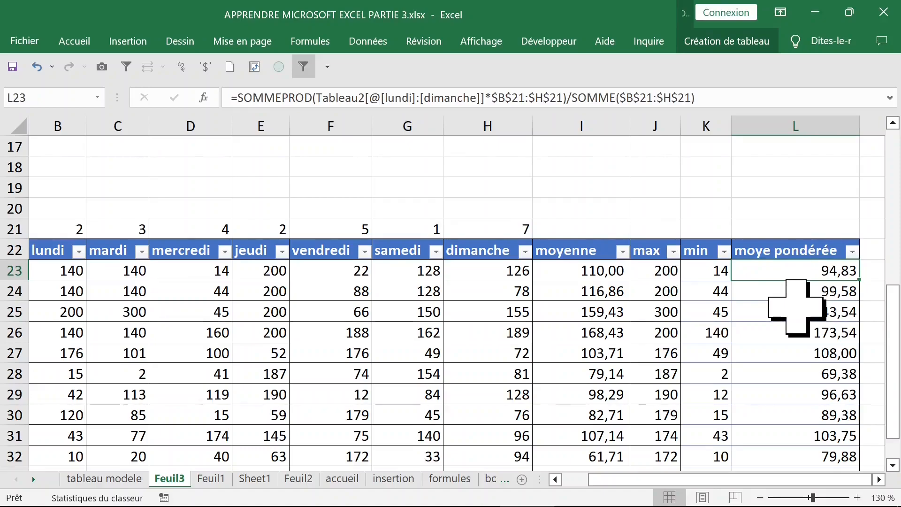
scroll(796, 307, down, 1)
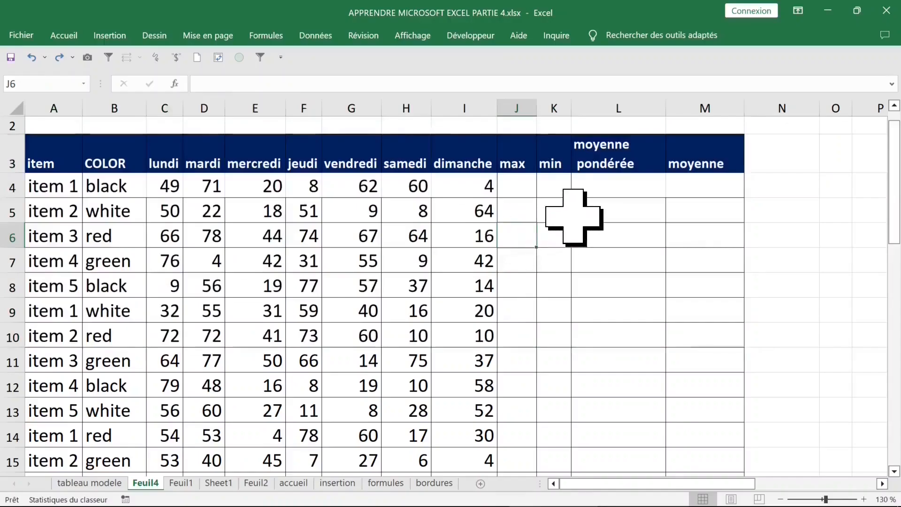
Examine the item, COLOR and lundi to dimanche columns of the item table on sheet Feuil4 of APPRENDRE MICROSOFT EXCEL PARTIE 4.xlsx
scroll(573, 219, down, 3)
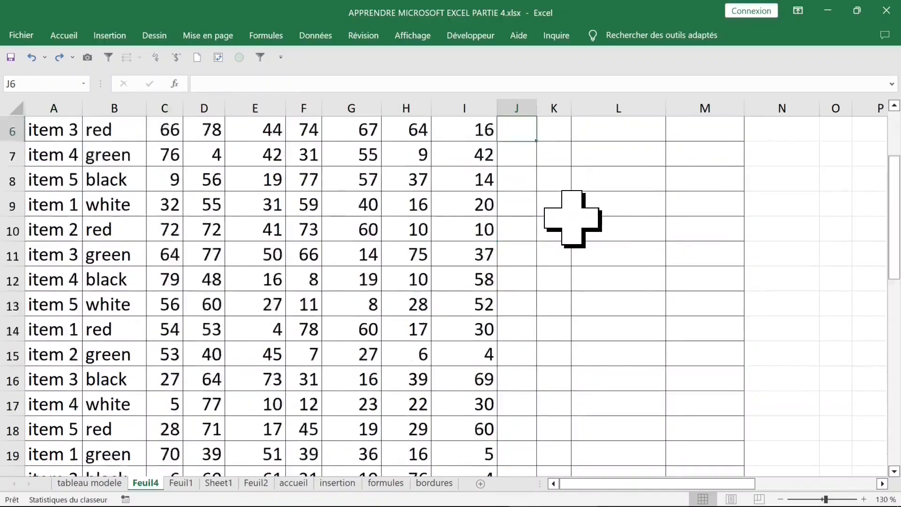
scroll(573, 219, up, 3)
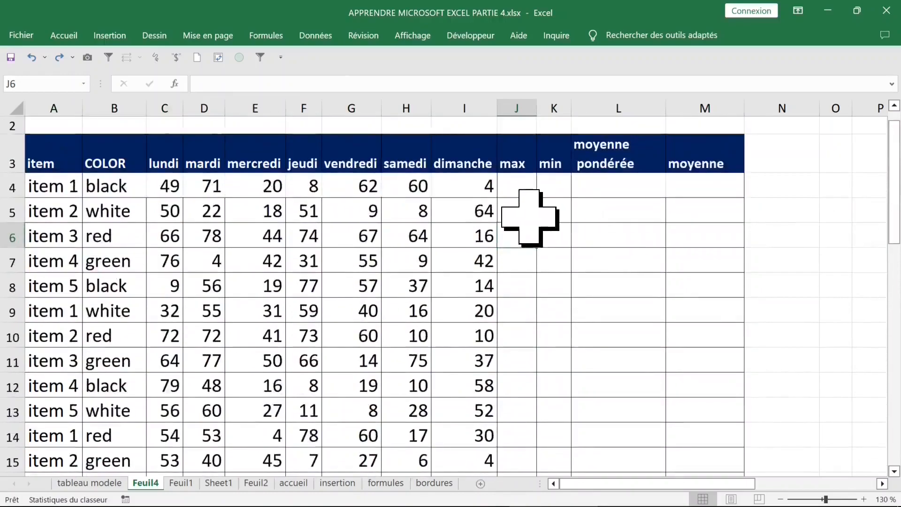
click(54, 101)
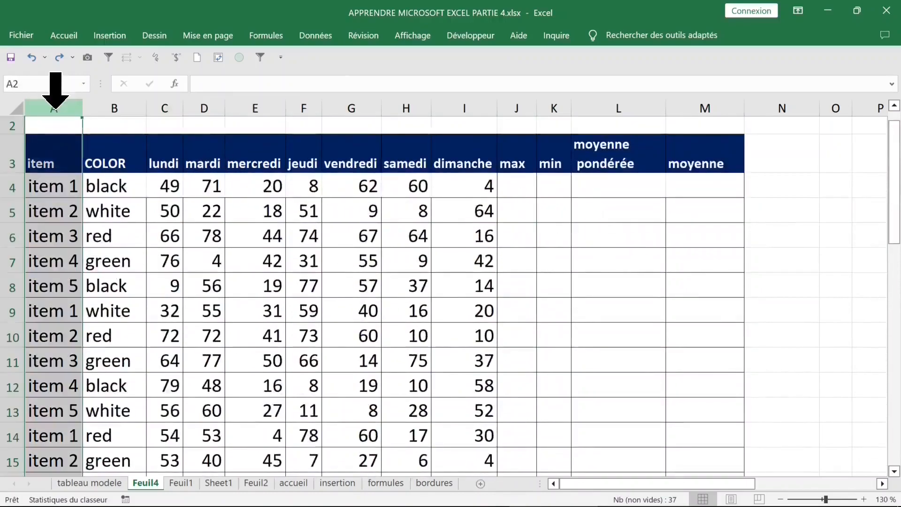
click(44, 184)
click(66, 285)
click(115, 188)
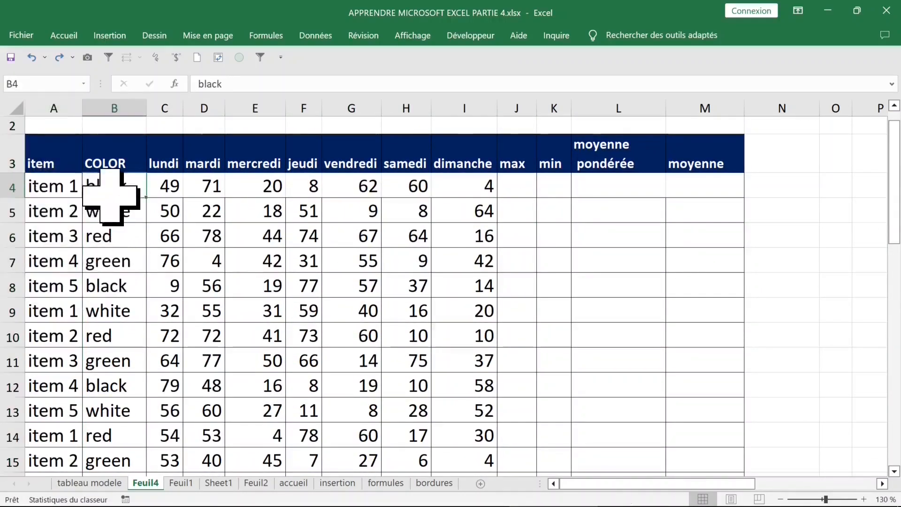
click(120, 109)
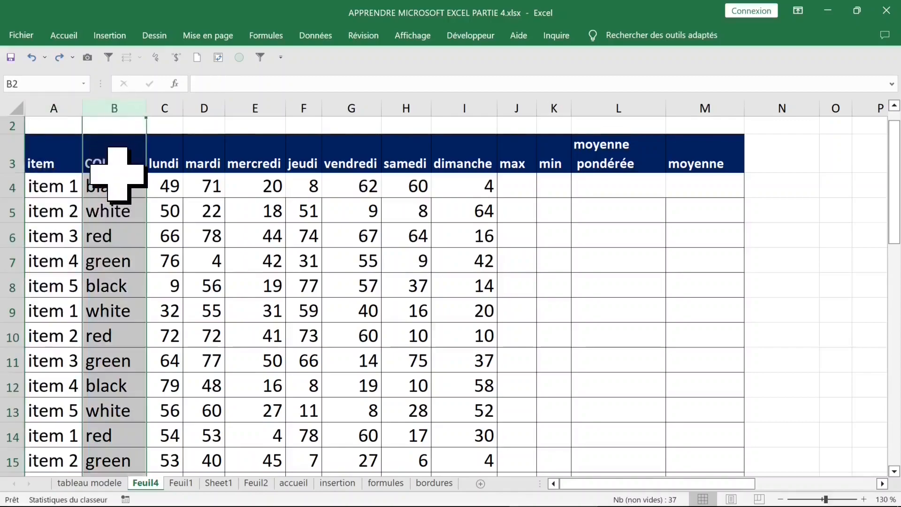
click(134, 190)
click(178, 187)
drag(167, 136, 451, 160)
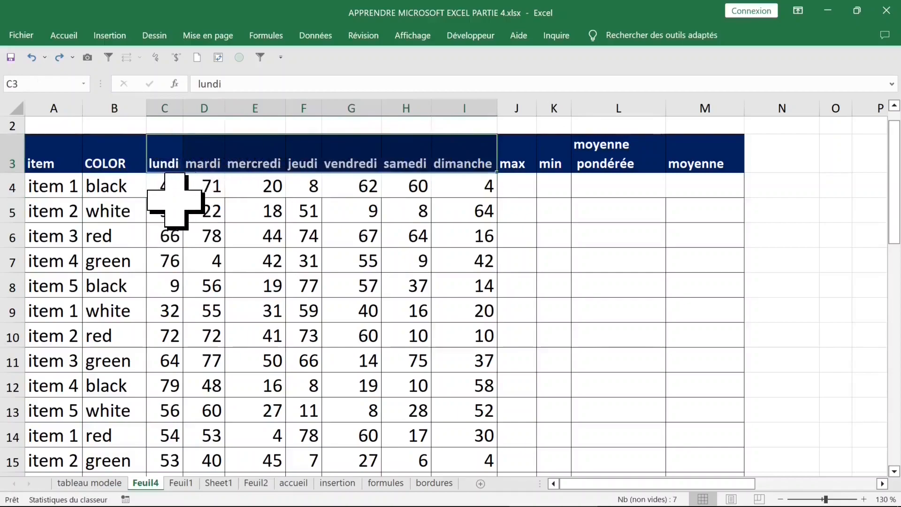
click(167, 186)
click(458, 181)
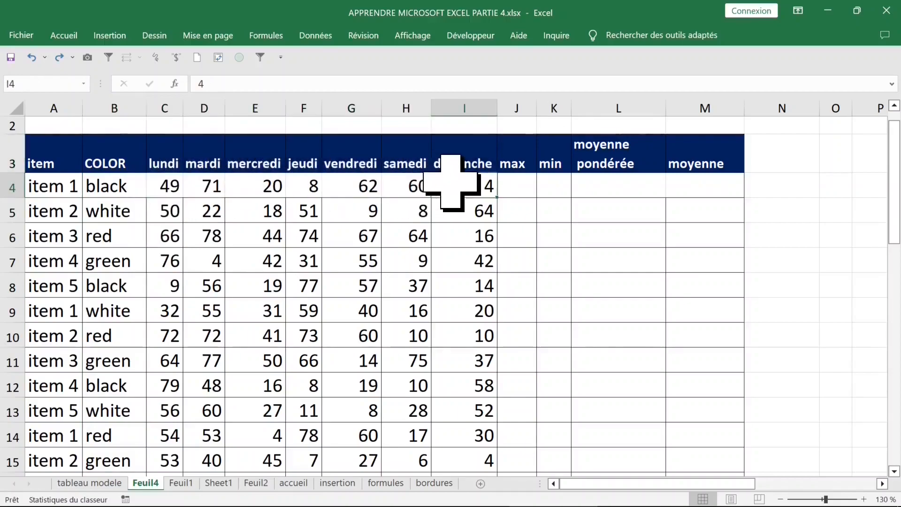
click(177, 197)
scroll(607, 141, up, 1)
click(624, 127)
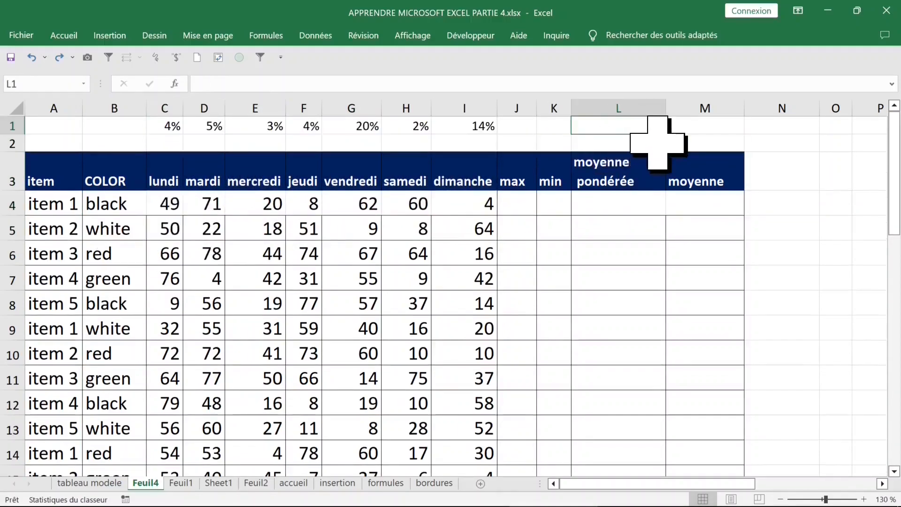
text(=ALEA.ENTRE.BORNES()
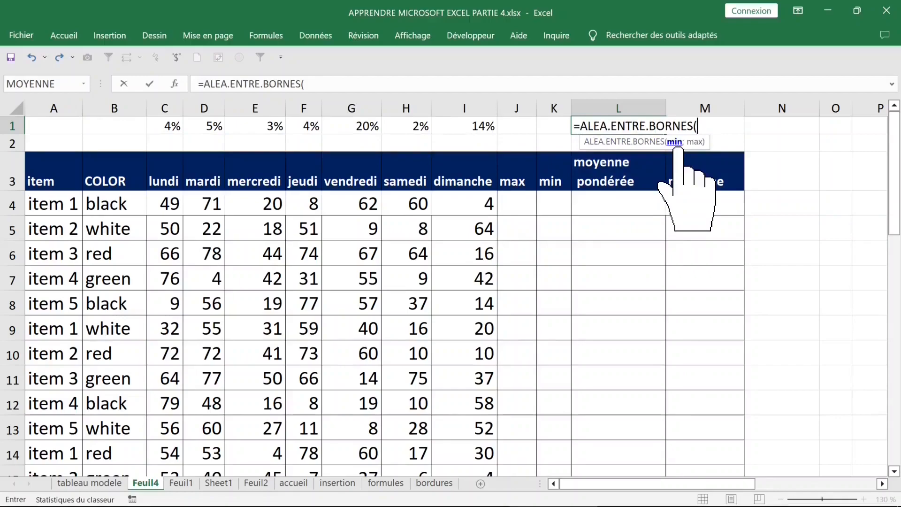
key(Escape)
Enter =MAX(C4:I4) in J4 for item 1's daily values and fill it down the max column
click(525, 206)
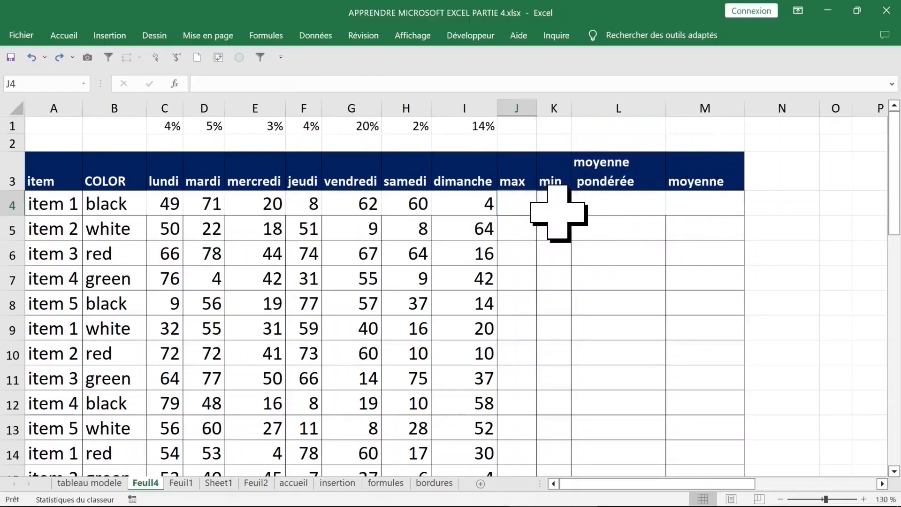
mouse_move(467, 206)
mouse_down()
mouse_move(173, 205)
mouse_move(464, 207)
mouse_up()
click(172, 205)
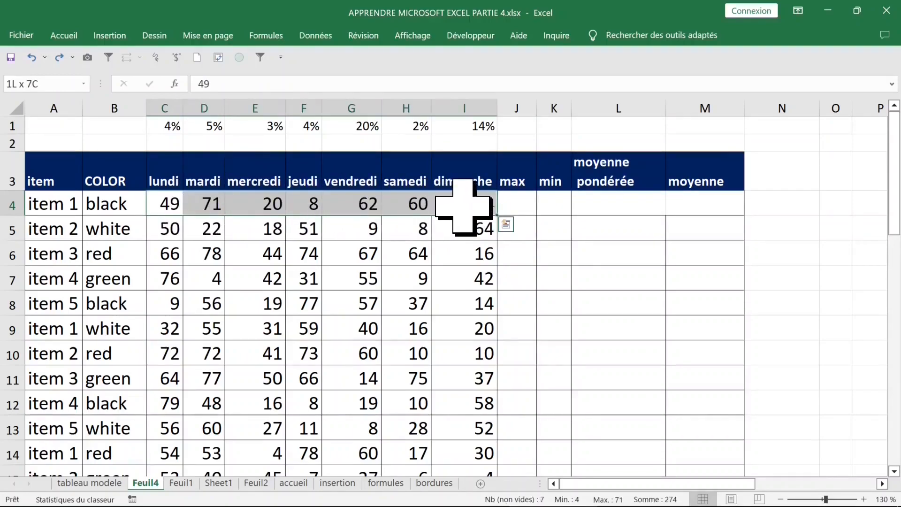
click(519, 203)
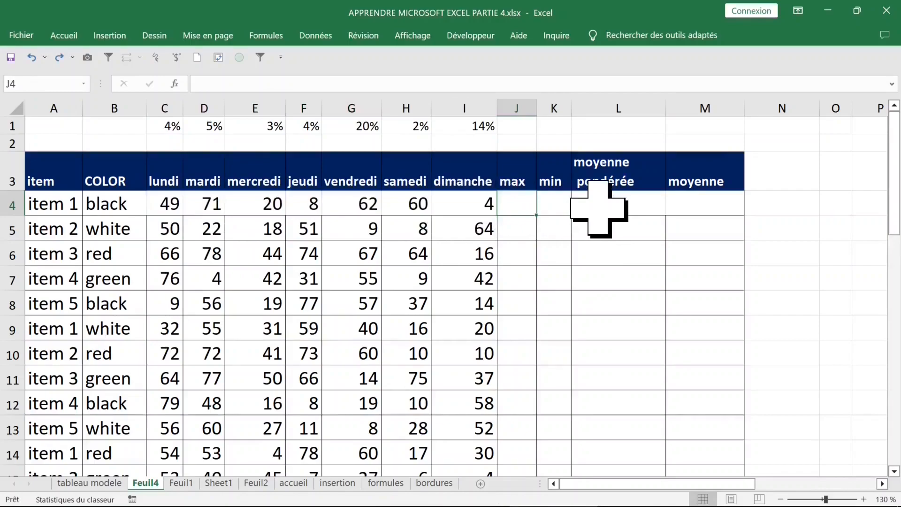
text(=m)
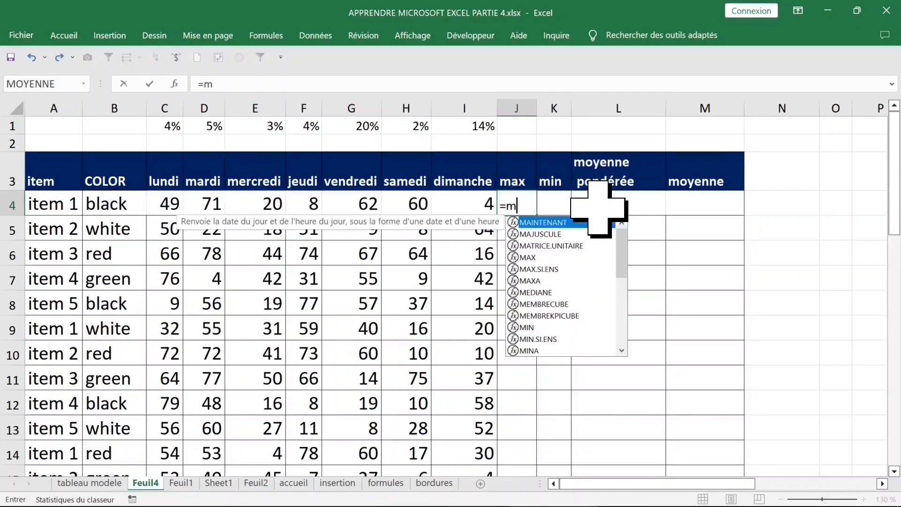
text(ax)
key(Tab)
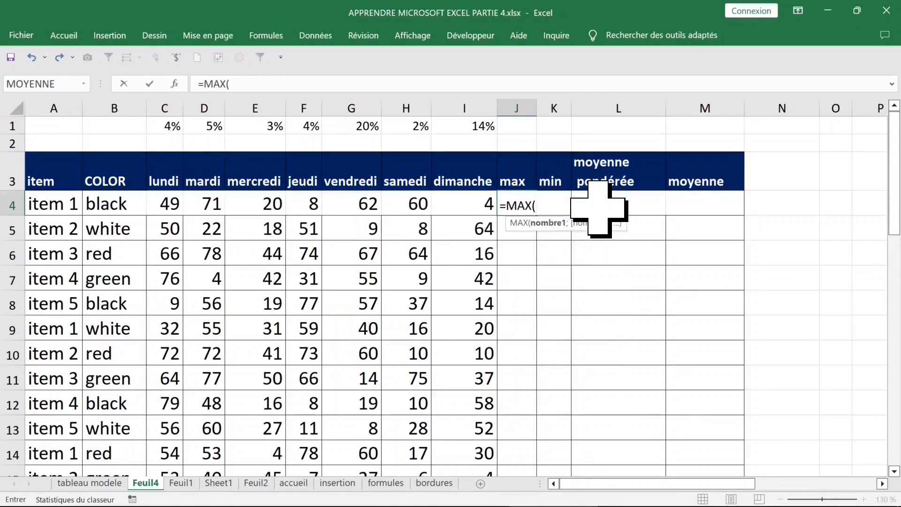
drag(466, 206, 170, 205)
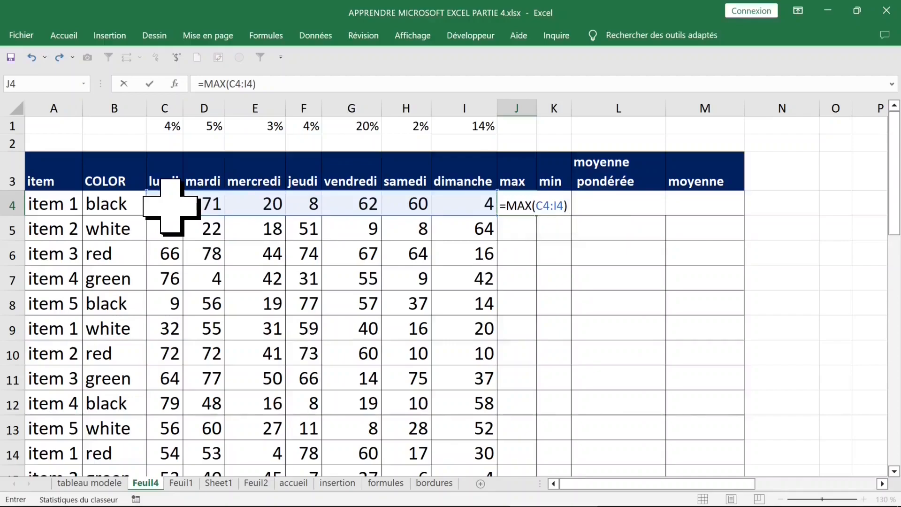
key(ctrl+Return)
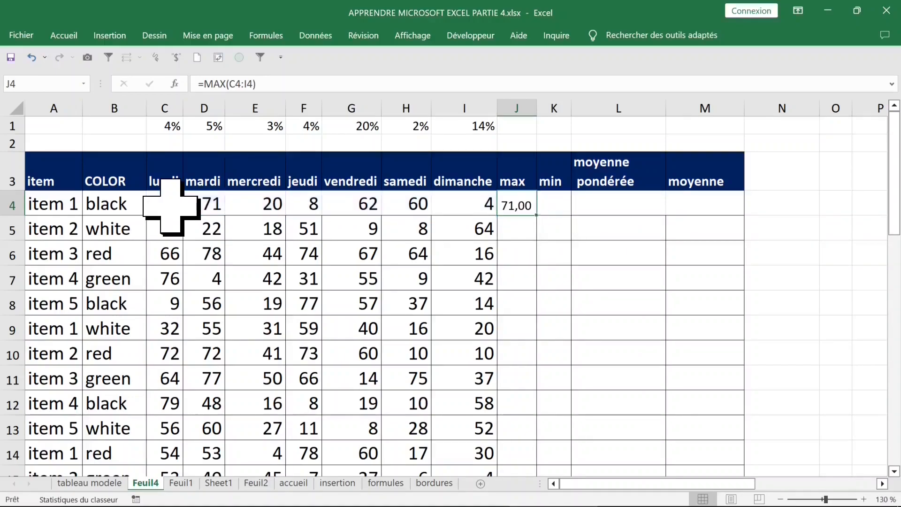
double_click(541, 219)
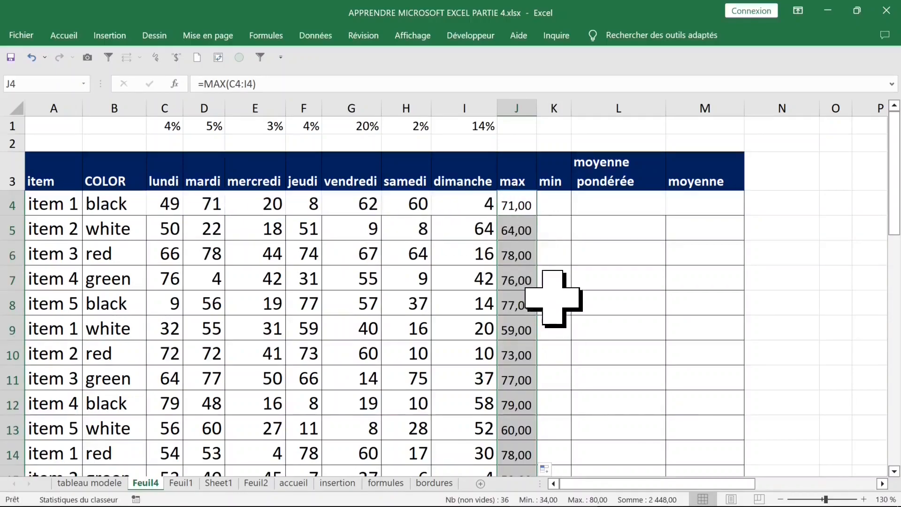
Change the number format of the filled max column values to Standard
click(64, 37)
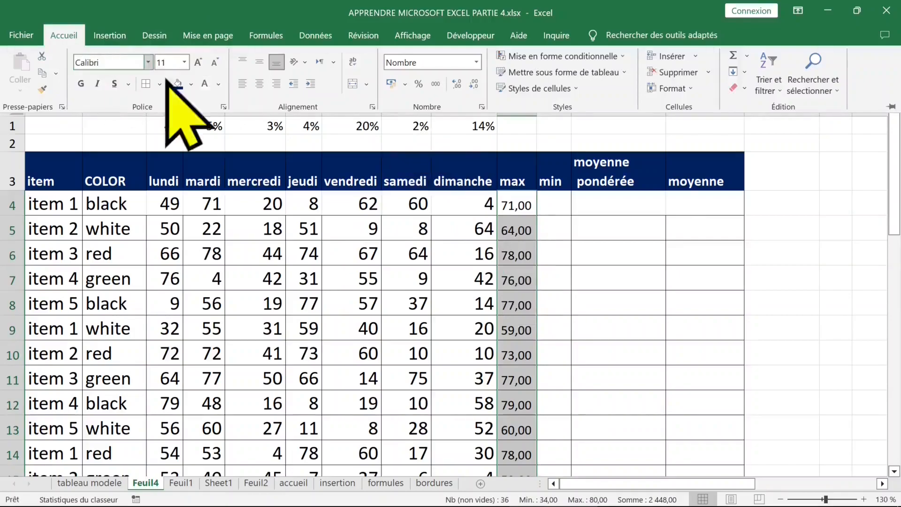
click(481, 108)
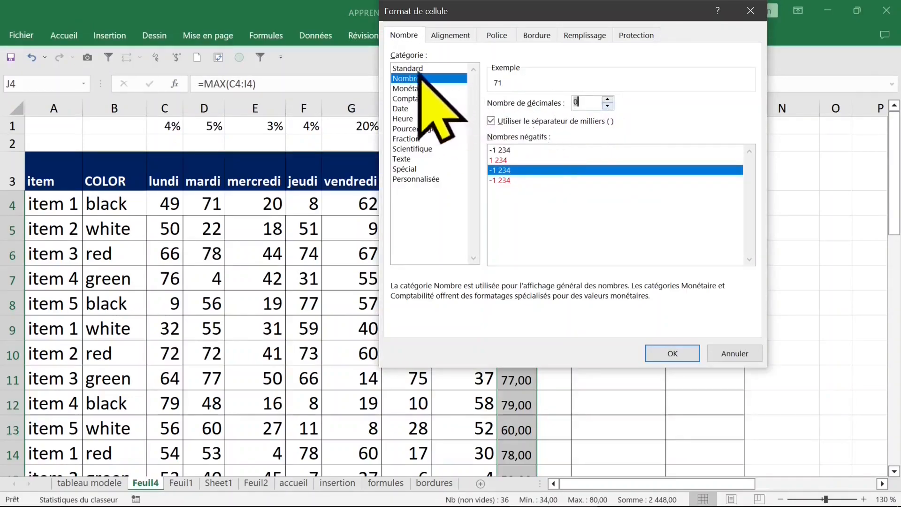
click(415, 69)
click(671, 354)
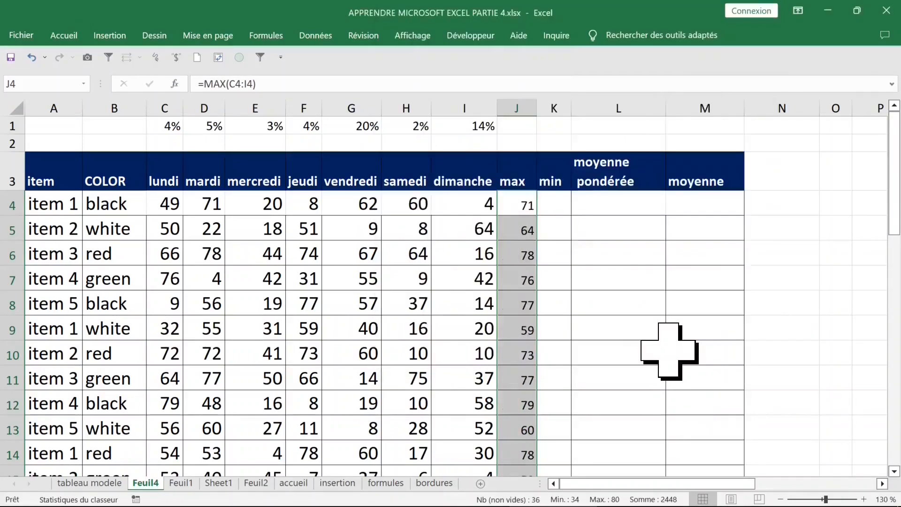
Set item 1's lundi value in C4 to 80 and check its maximum in J4
click(369, 229)
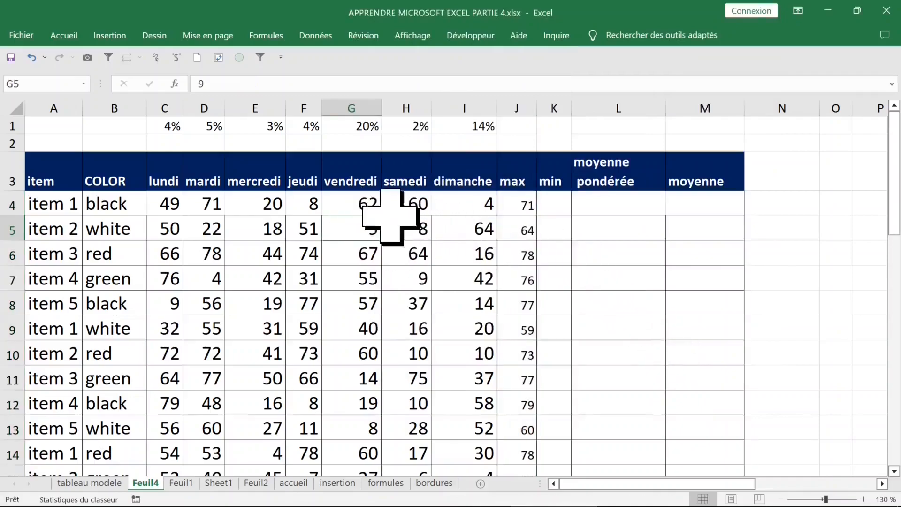
click(165, 204)
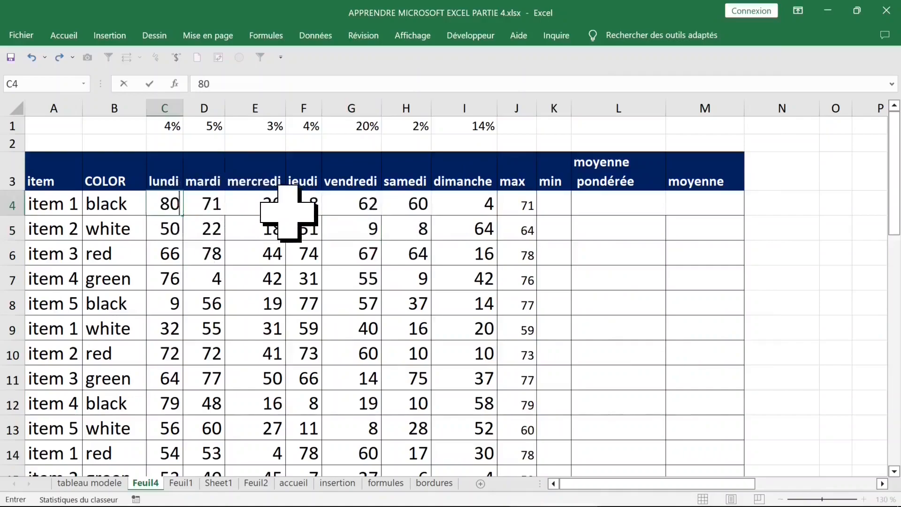
text(80)
key(Return)
click(518, 202)
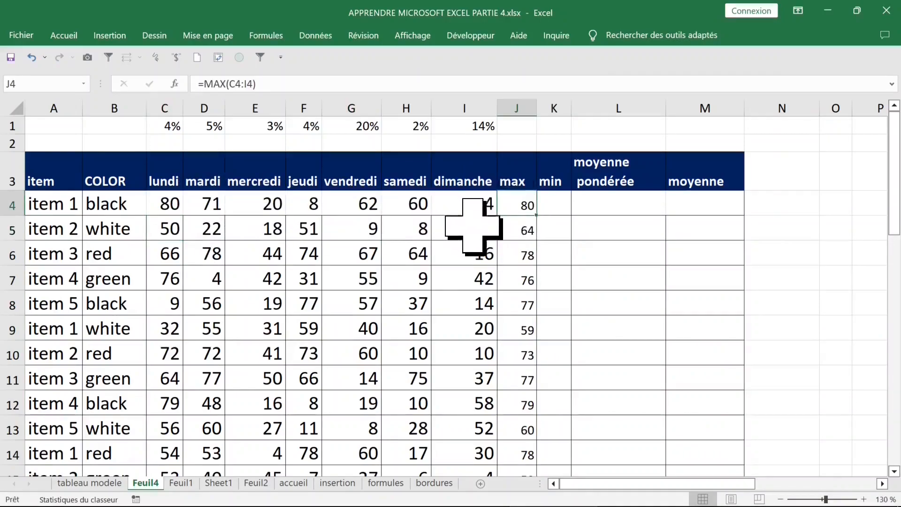
Enter =MIN(C4:I4) in K4 and fill it down the min column
click(553, 206)
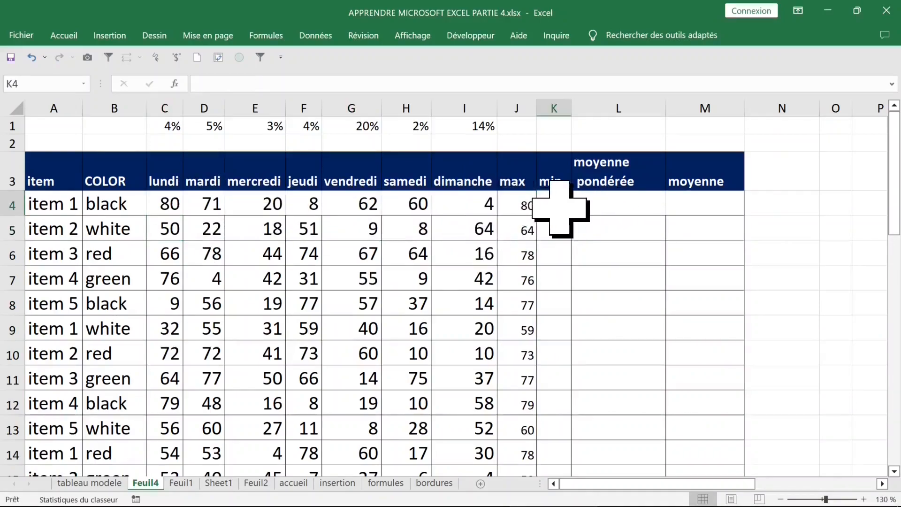
text(=min)
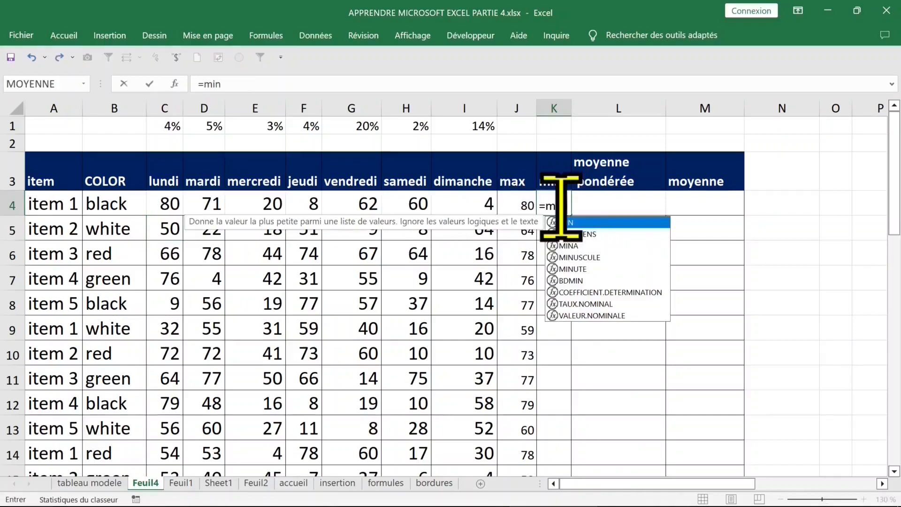
key(Tab)
drag(151, 203, 472, 207)
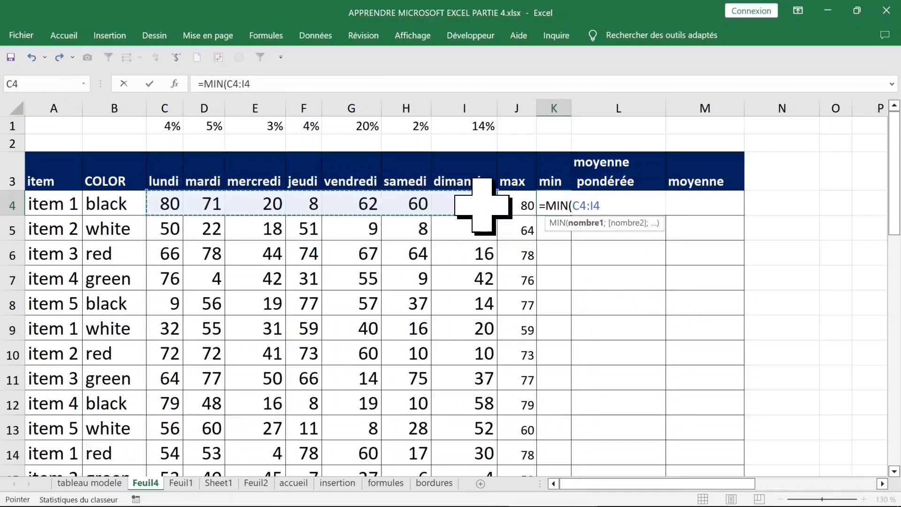
key(Return)
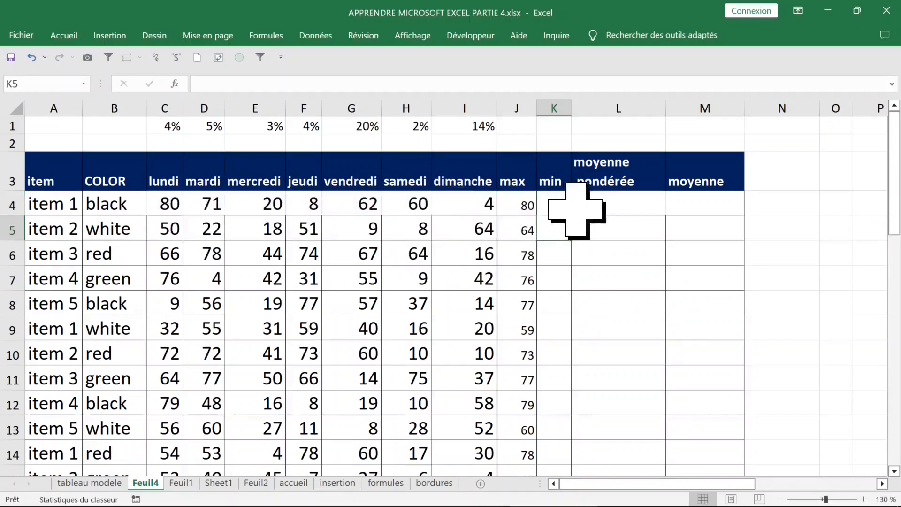
click(550, 206)
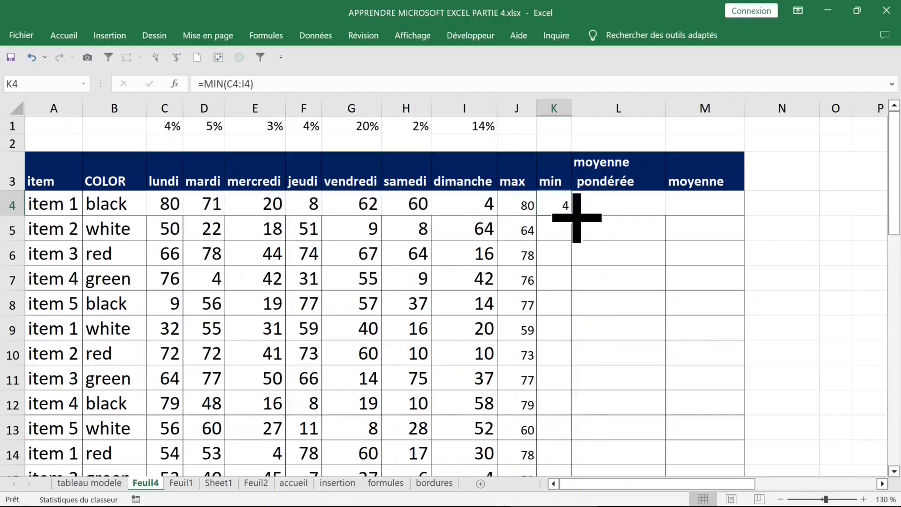
double_click(577, 217)
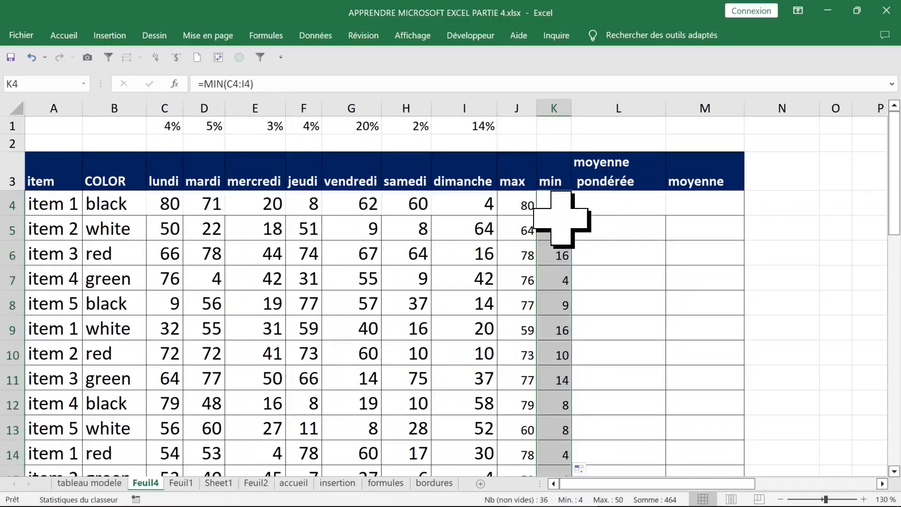
Swap the last two table headers so that moyenne is in L3 and moyenne pondérée is in M3
click(613, 202)
click(716, 205)
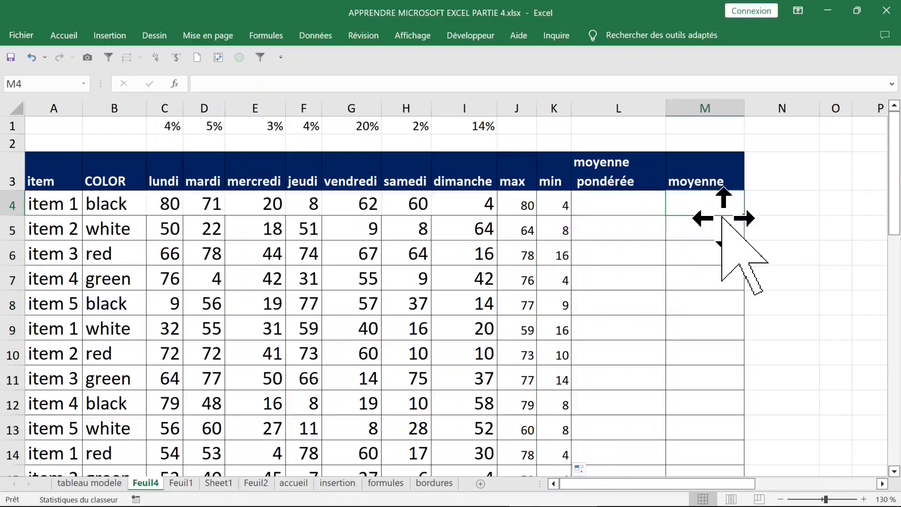
click(655, 180)
drag(664, 171, 793, 188)
click(693, 178)
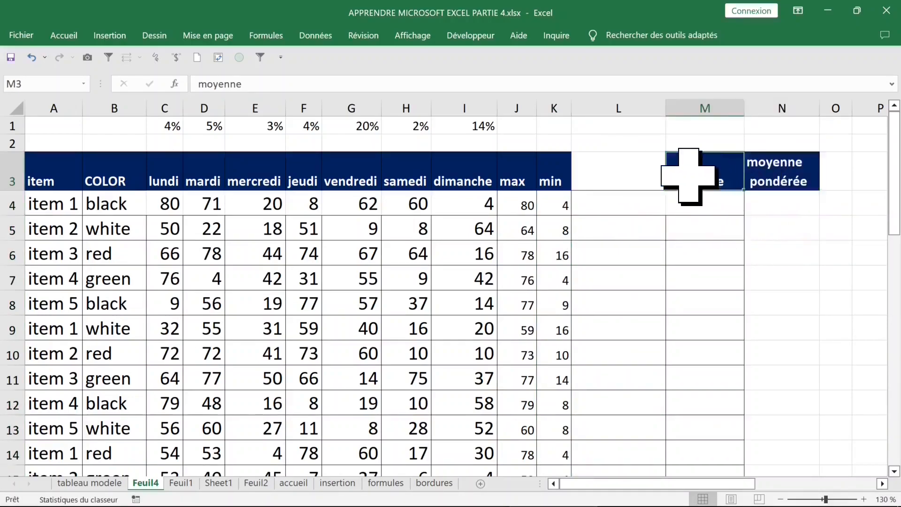
drag(666, 172, 651, 169)
click(799, 181)
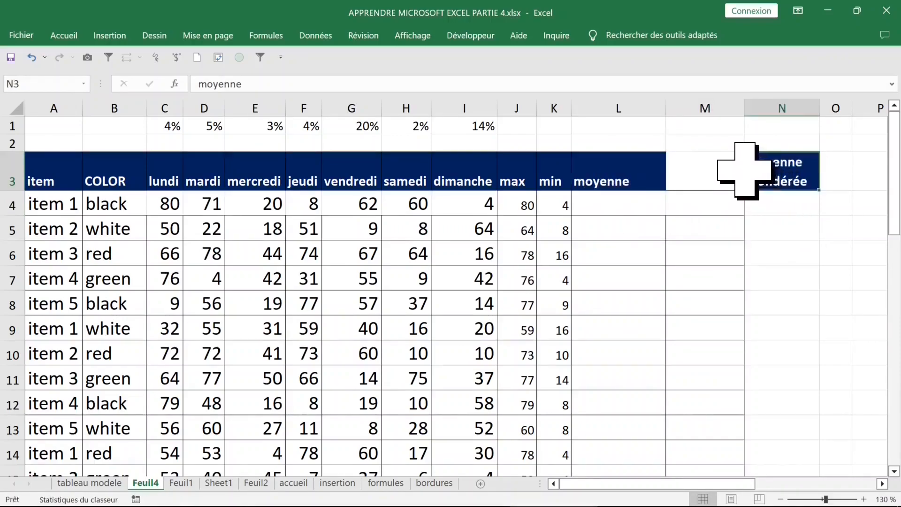
drag(745, 170, 711, 200)
click(640, 201)
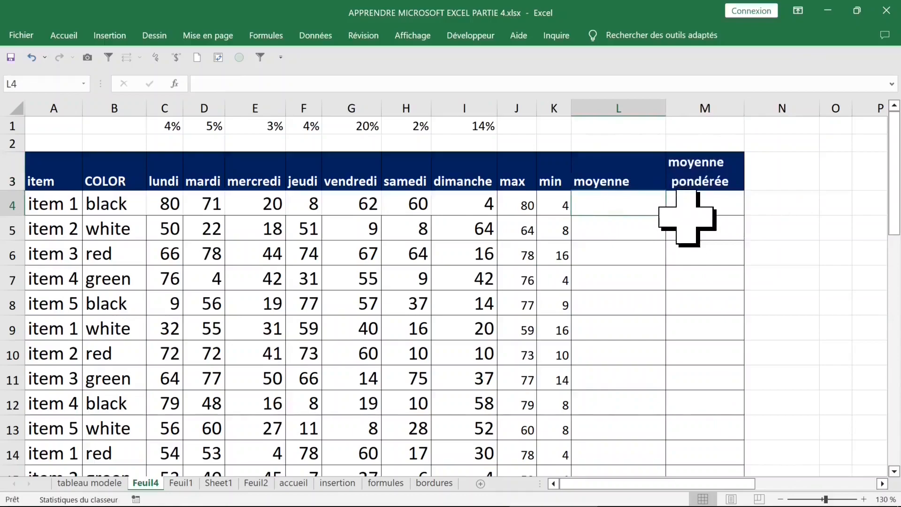
text(=moy)
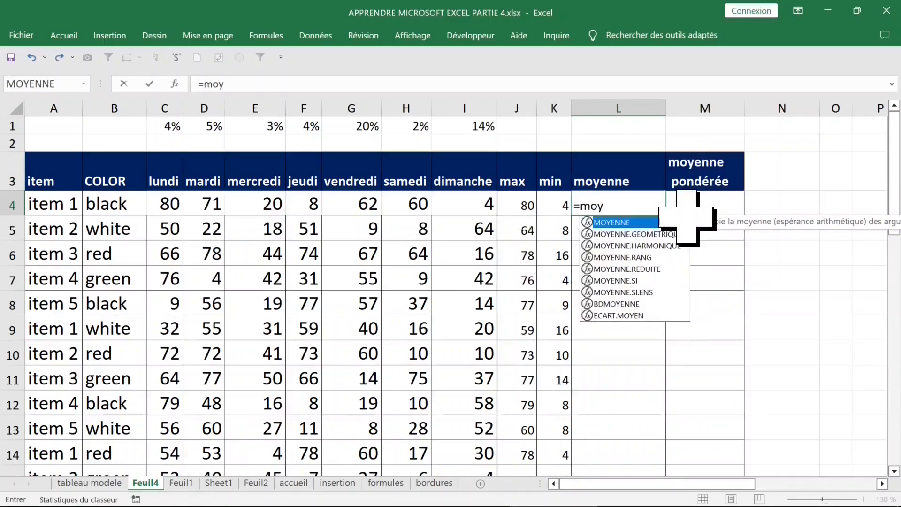
key(Escape)
key(Escape)
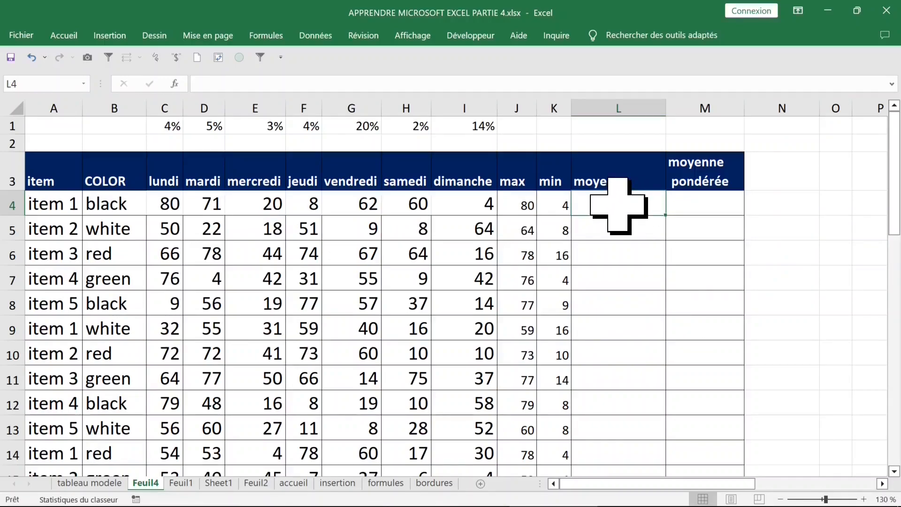
Insert the average formula =MOYENNE(C4:I4) in L4 and fill it down the moyenne column
click(70, 34)
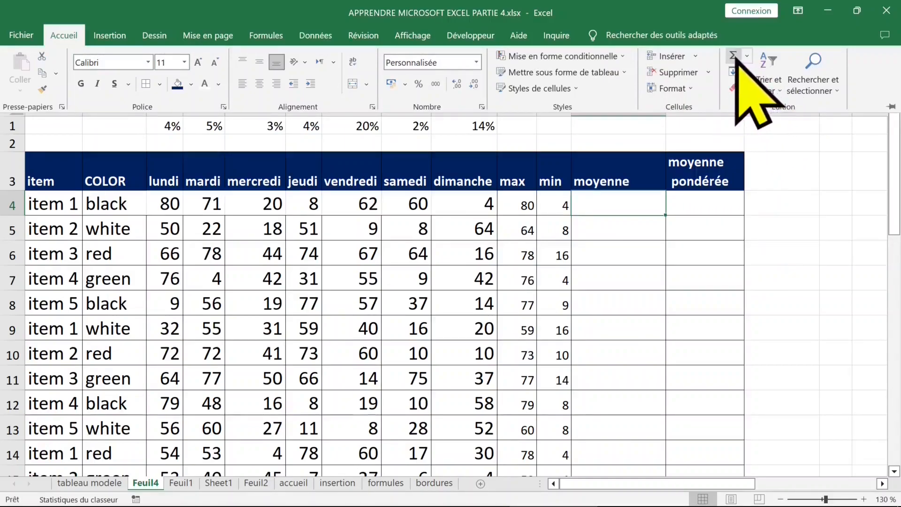
click(747, 55)
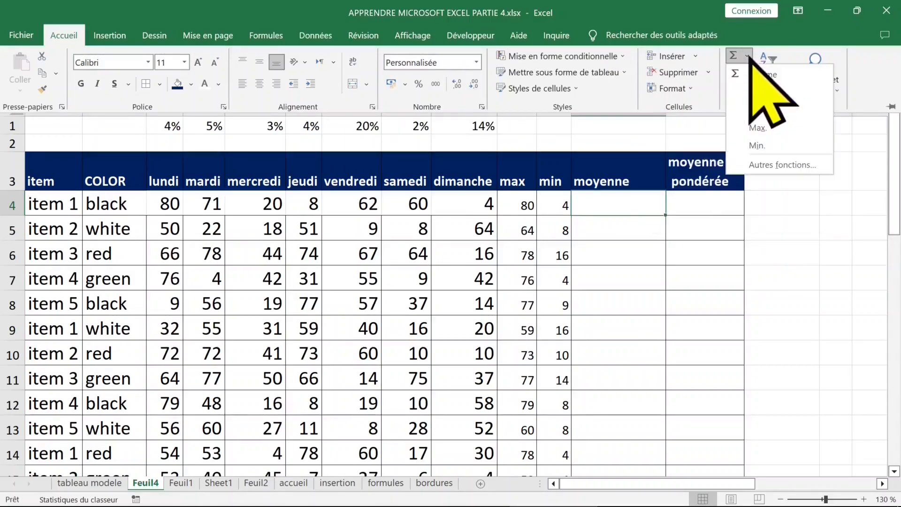
click(785, 92)
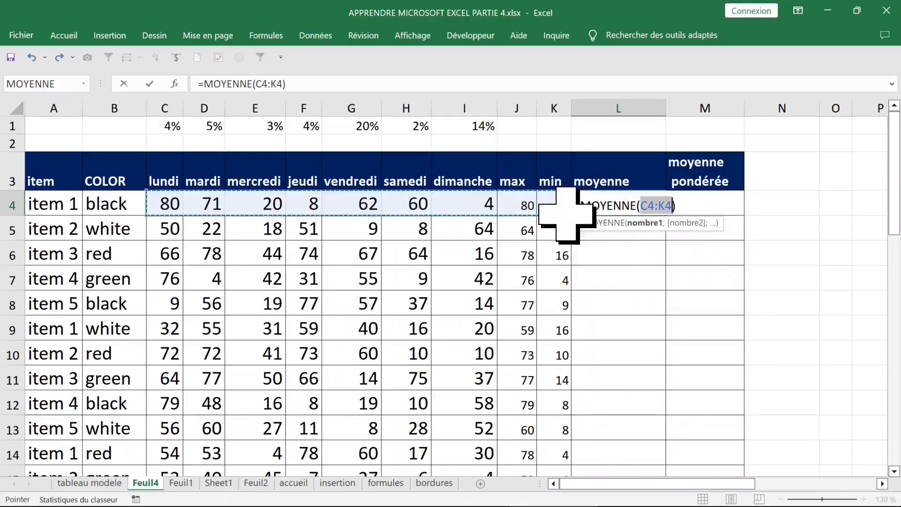
drag(567, 212, 511, 209)
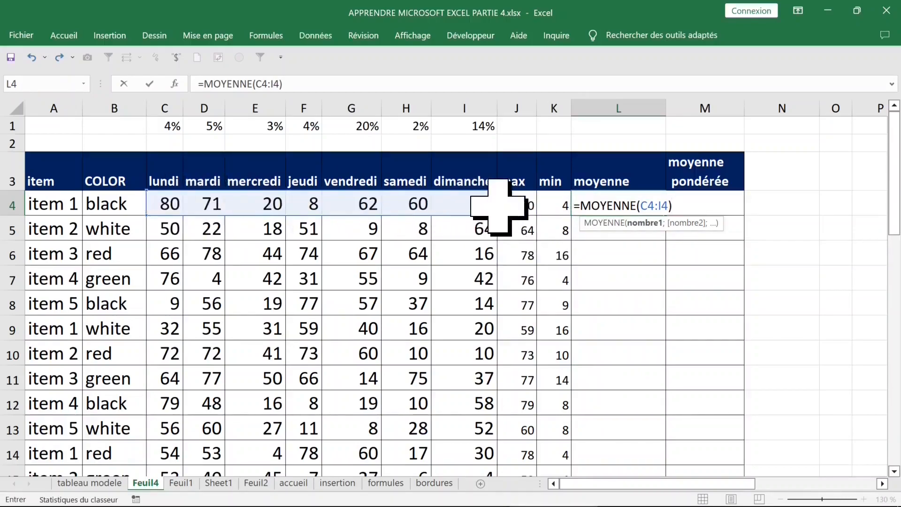
key(Return)
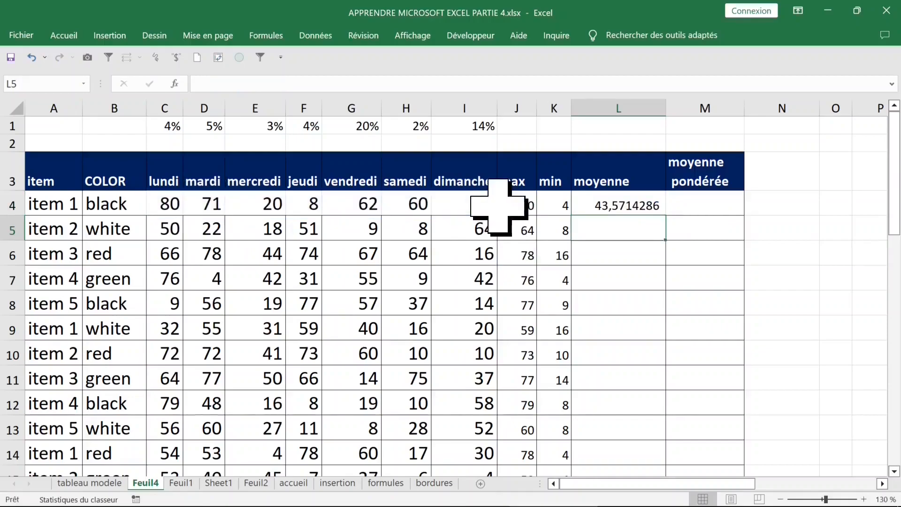
click(610, 203)
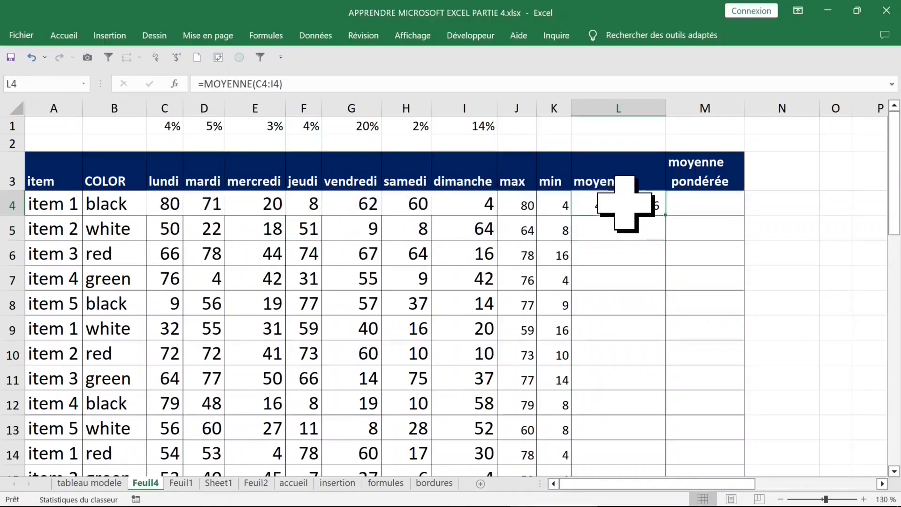
double_click(668, 217)
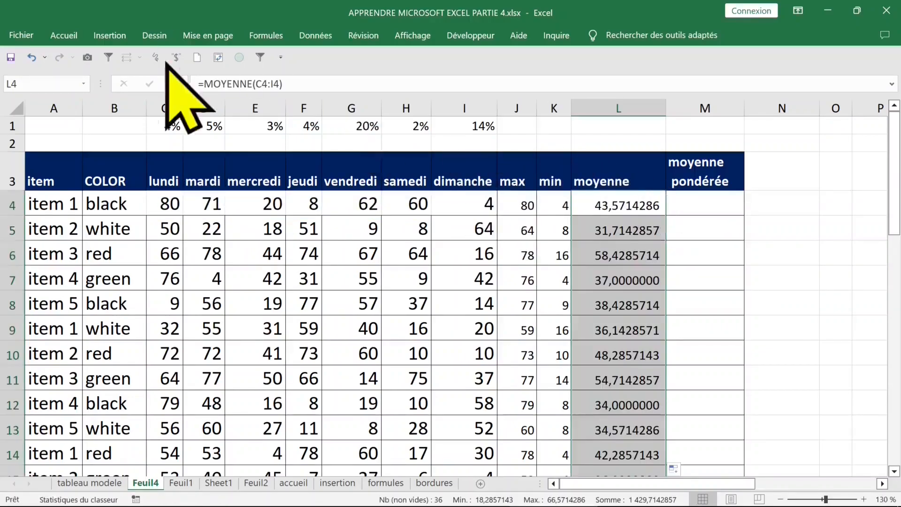
Format the filled moyenne column values as Nombre with 2 decimals
click(71, 35)
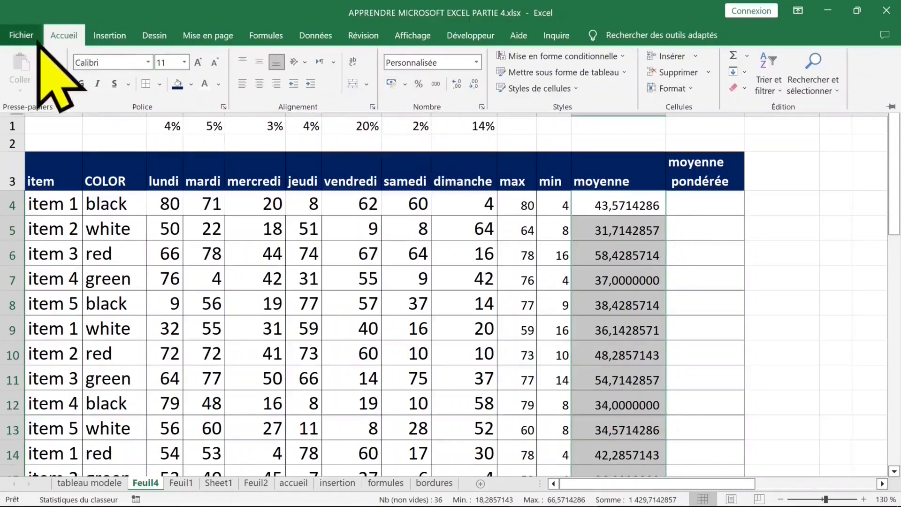
click(481, 107)
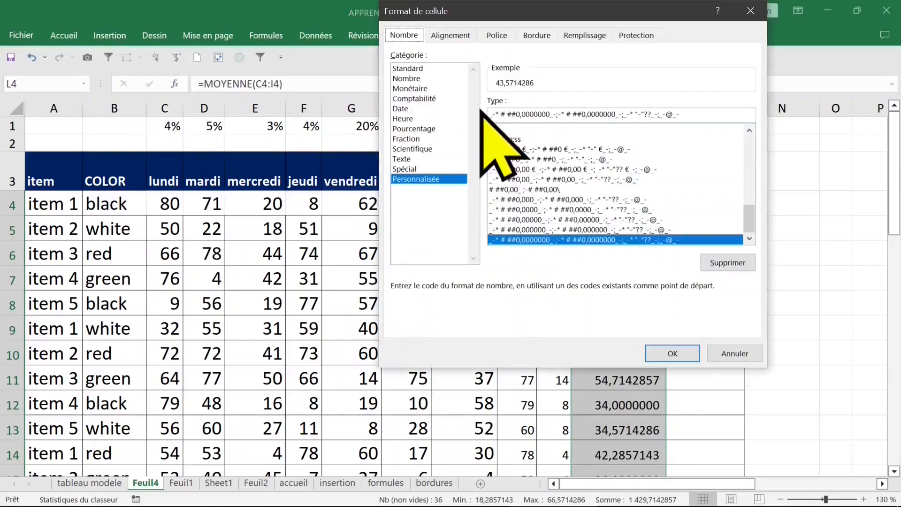
click(413, 78)
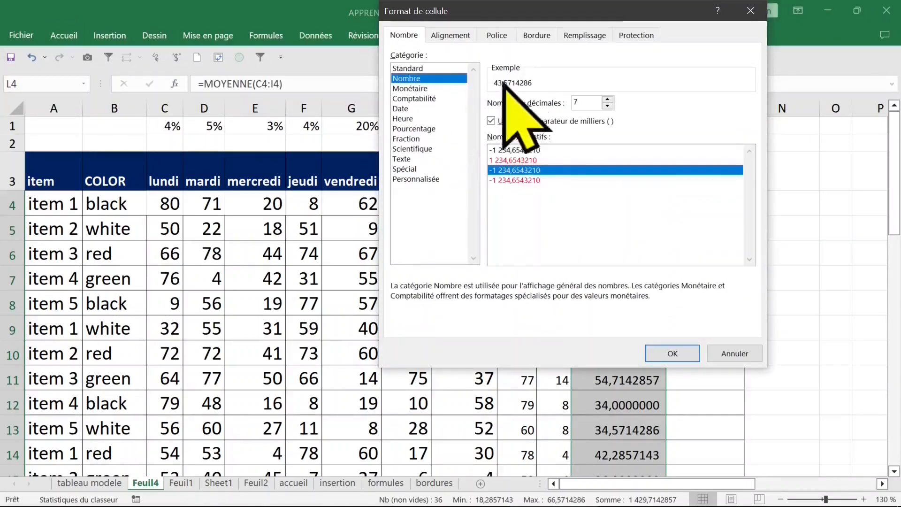
double_click(577, 102)
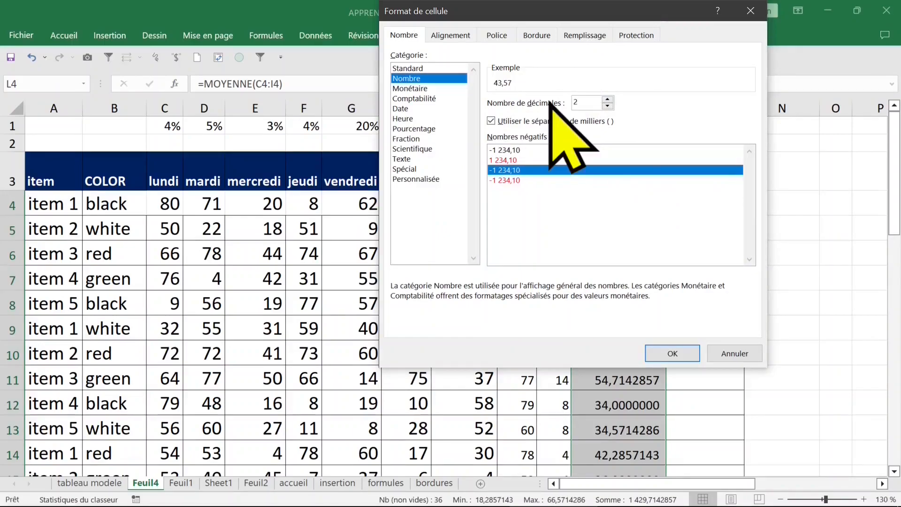
key(Return)
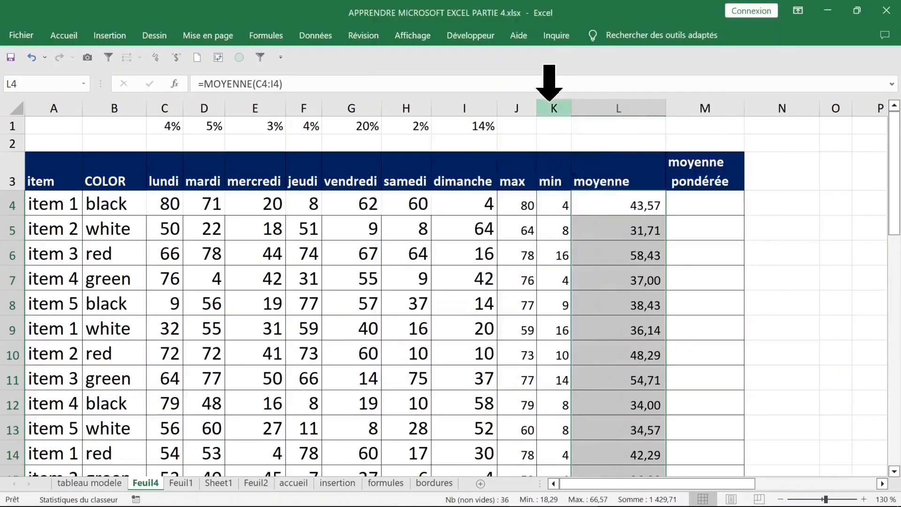
Compare the weights in C1:I1 with item 1's weekly values in C4:I4
click(709, 206)
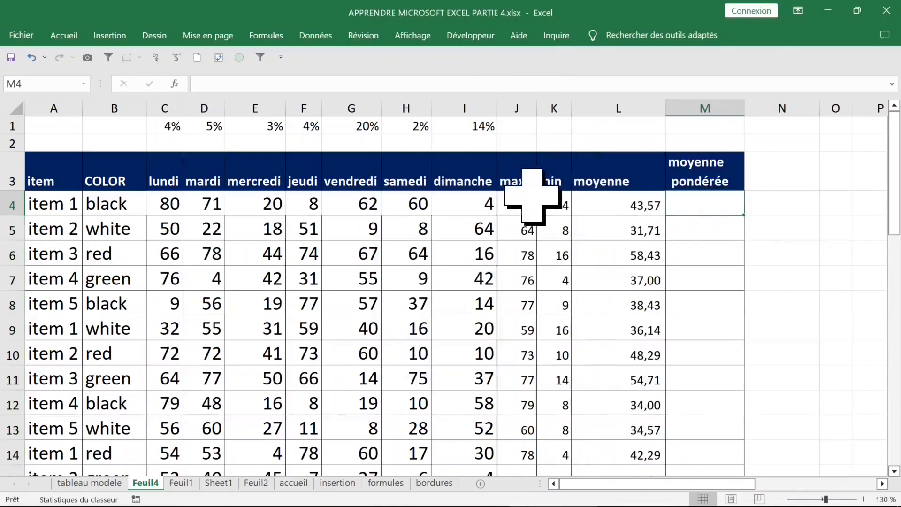
click(177, 131)
drag(176, 130, 466, 131)
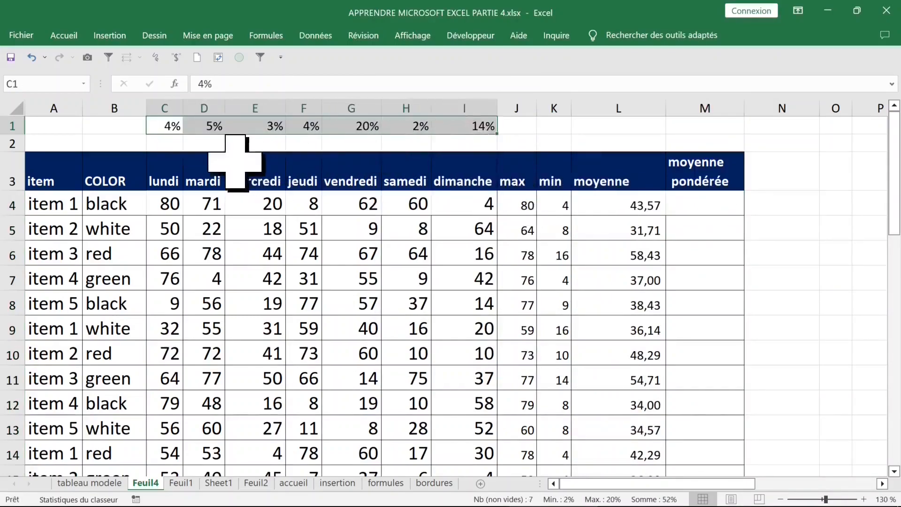
drag(177, 202, 486, 209)
drag(179, 126, 443, 133)
drag(181, 202, 444, 207)
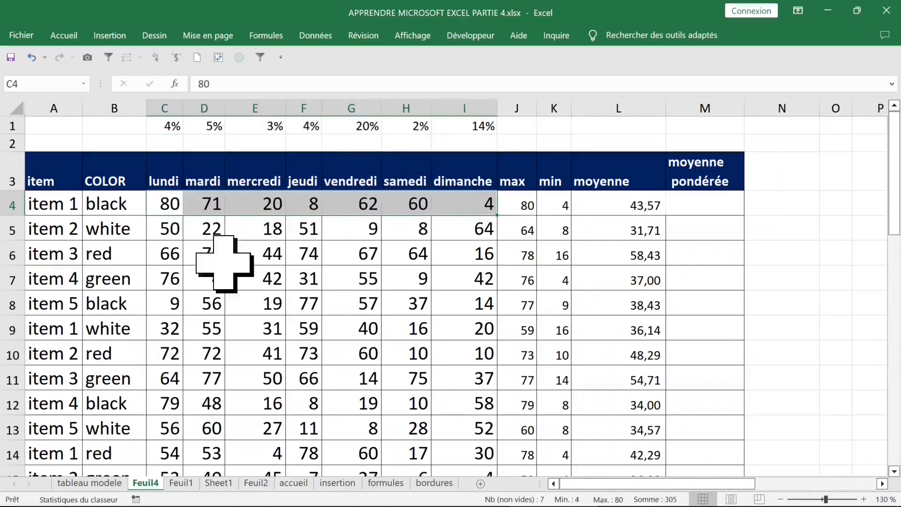
Enter the weighted sum =C1*C4+D1*D4+E1*E4+F1*F4+G1*G4+H1*H4+I1*I4 in M4 under moyenne pondérée
click(701, 202)
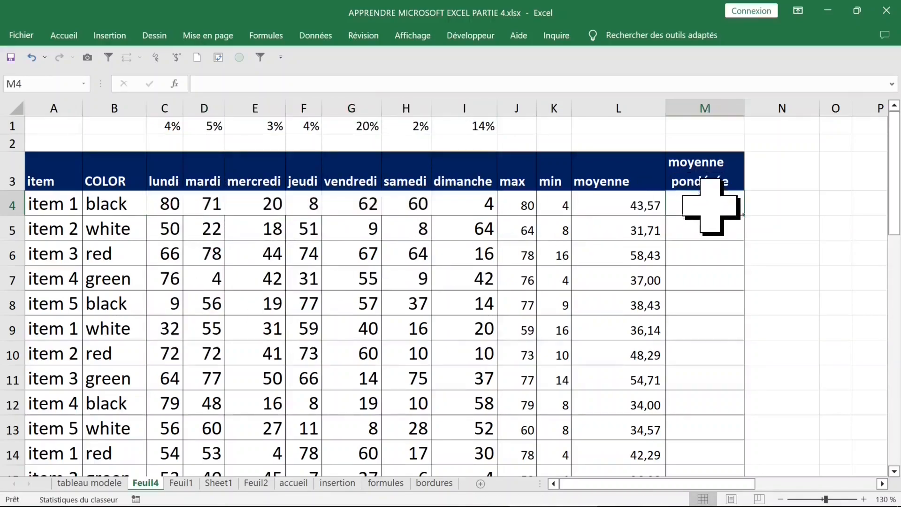
text(=)
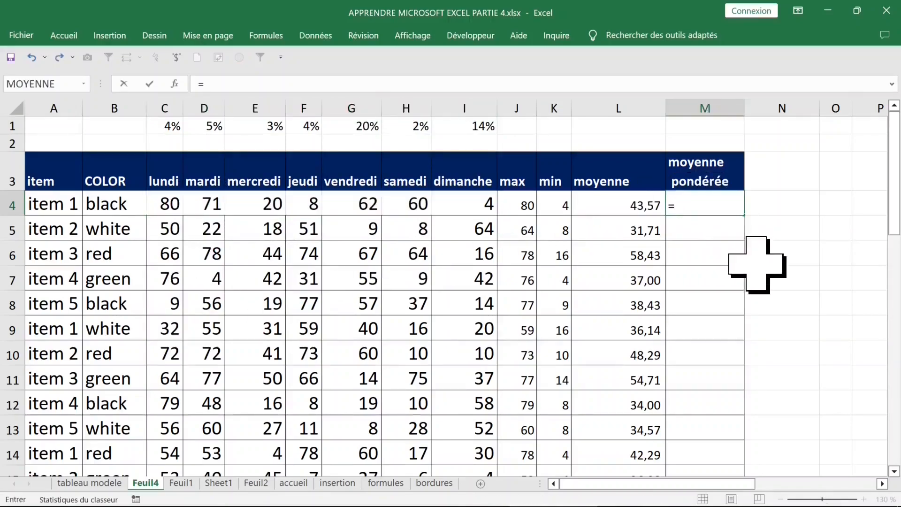
click(167, 124)
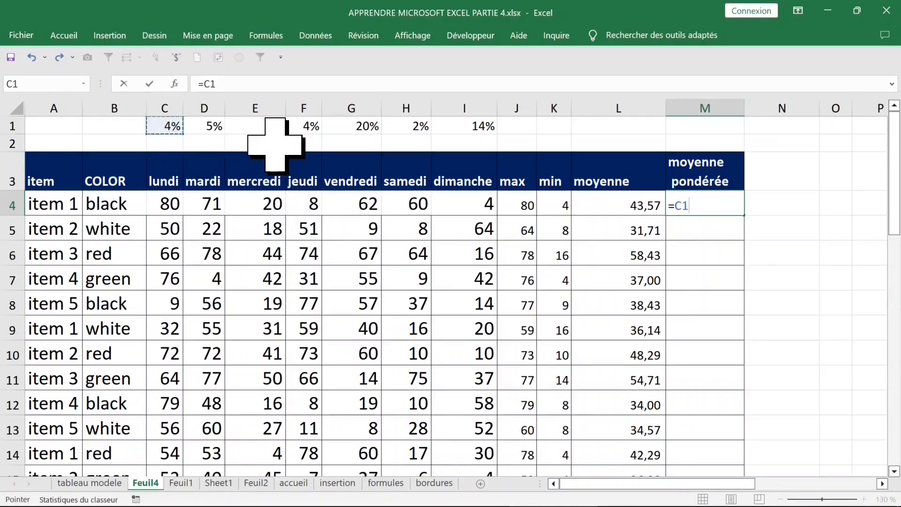
text(*)
click(175, 206)
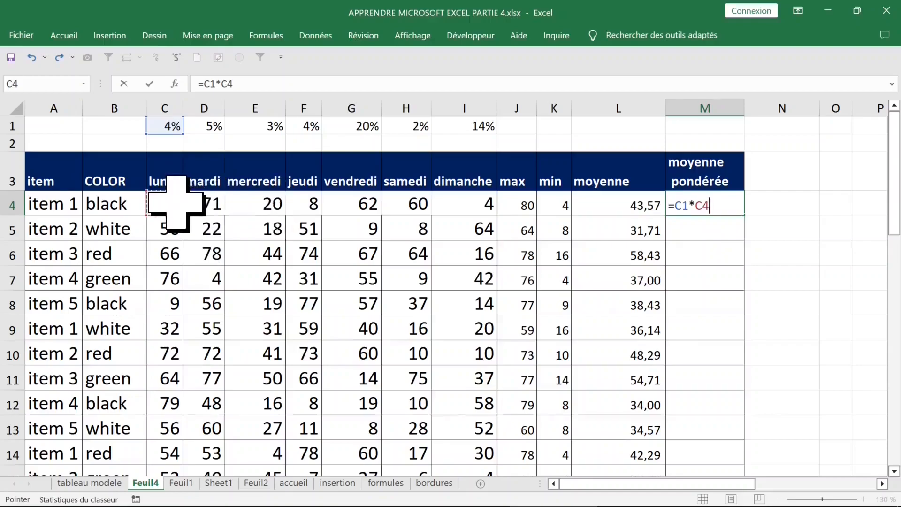
text(+)
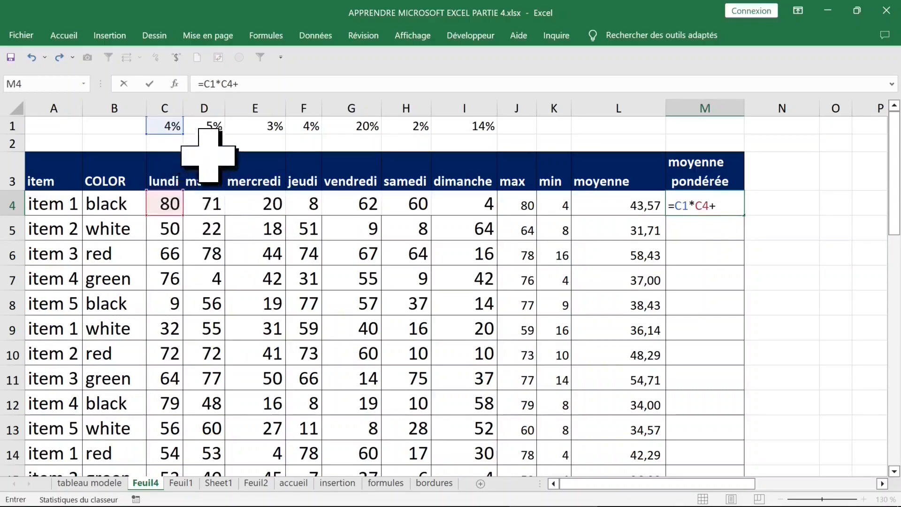
click(209, 126)
text(*)
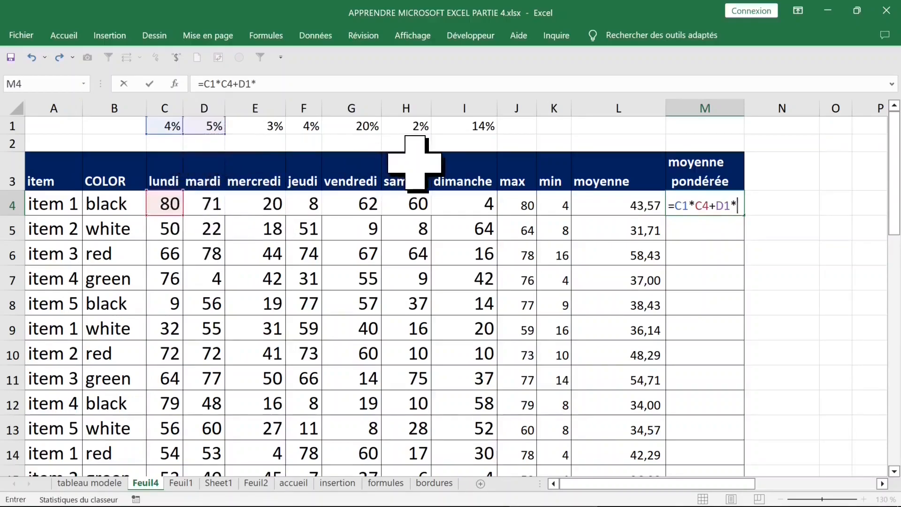
click(211, 206)
text(+)
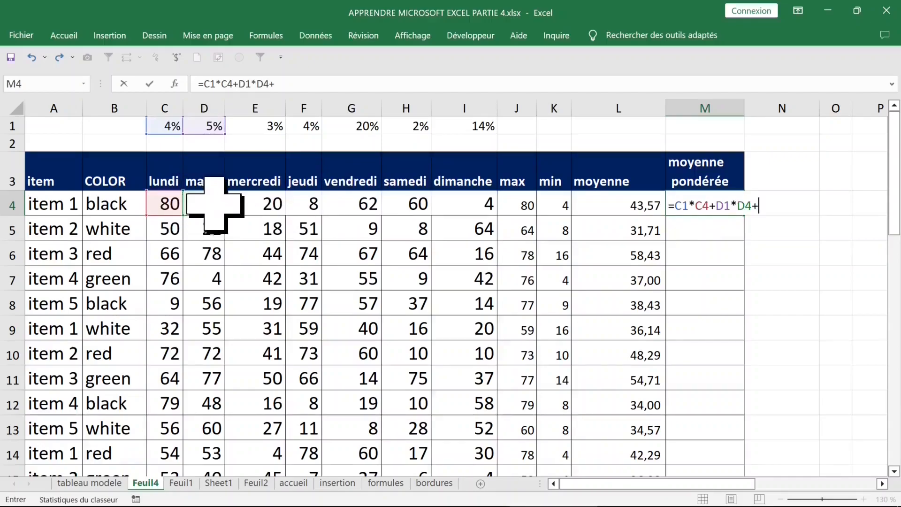
click(268, 127)
text(*)
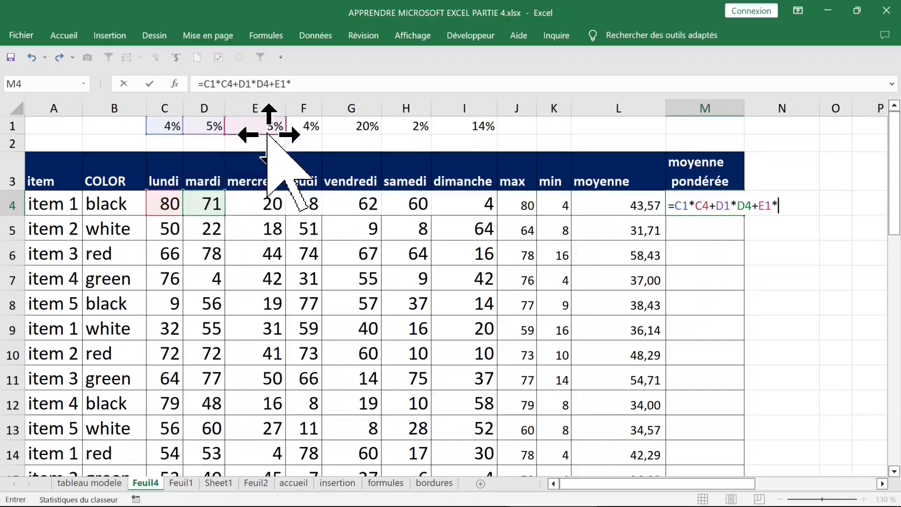
click(262, 202)
text(+)
click(472, 204)
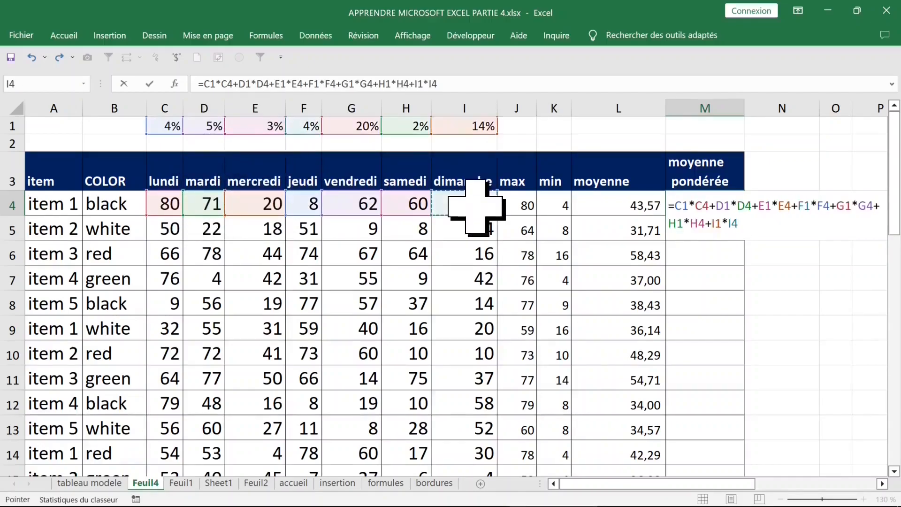
key(Return)
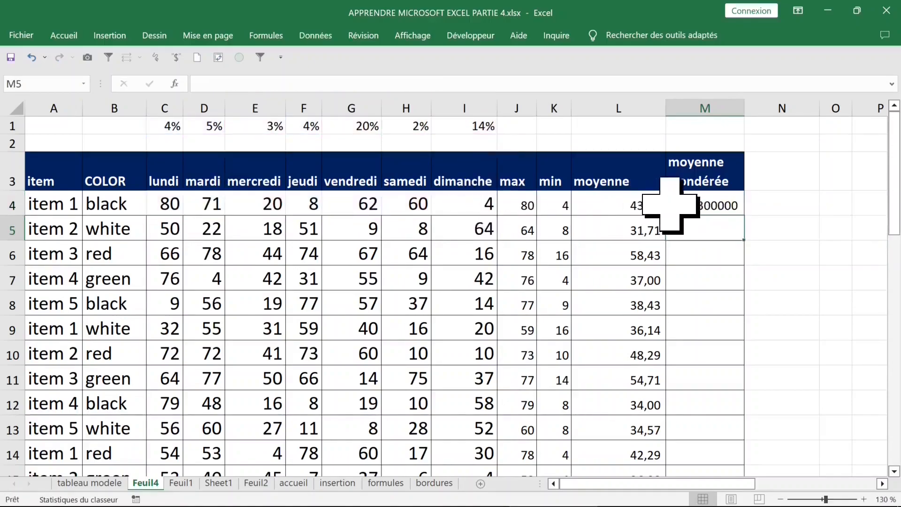
Wrap M4's weighted sum in parentheses and divide it by the total of the weights, /SOMME(C1:I1)
click(693, 204)
click(474, 83)
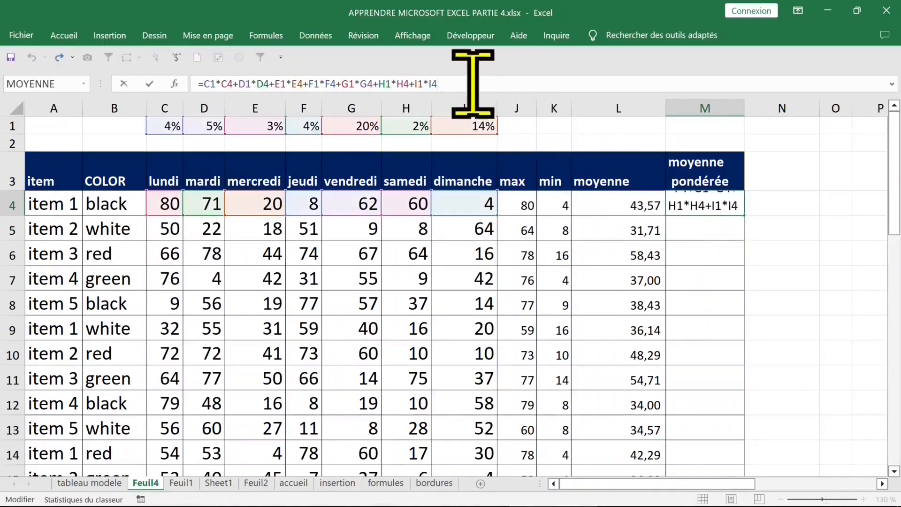
click(205, 83)
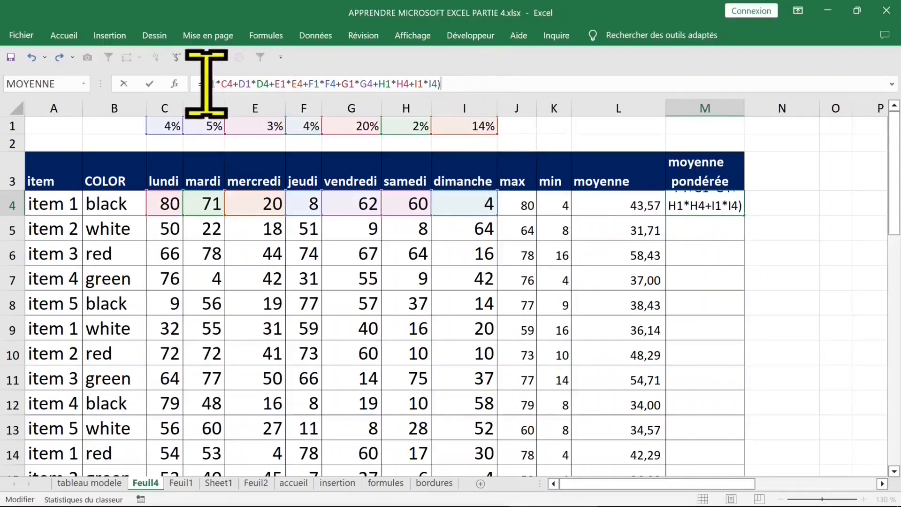
text(()
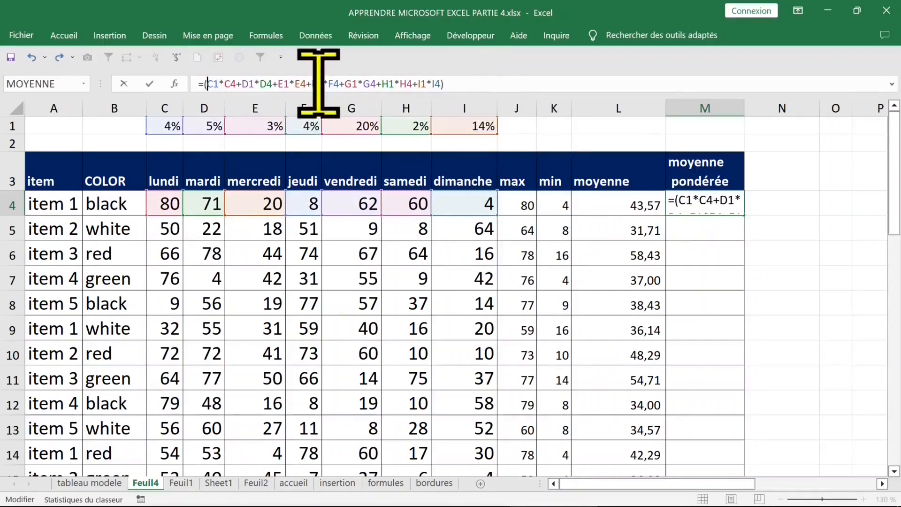
click(481, 83)
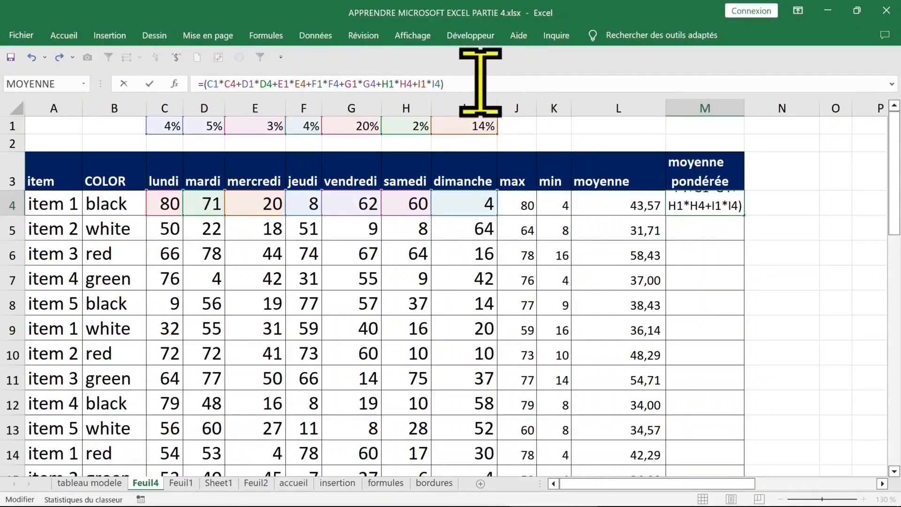
text(/so)
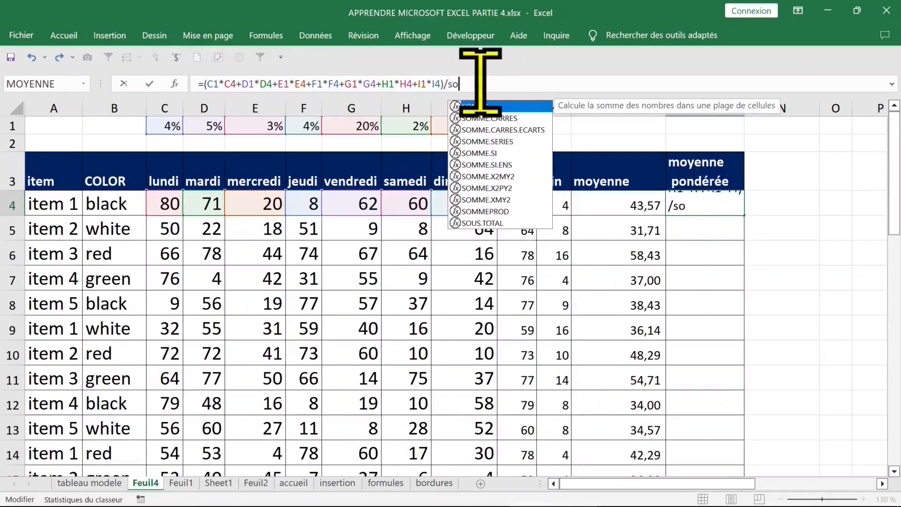
text(mme)
key(Tab)
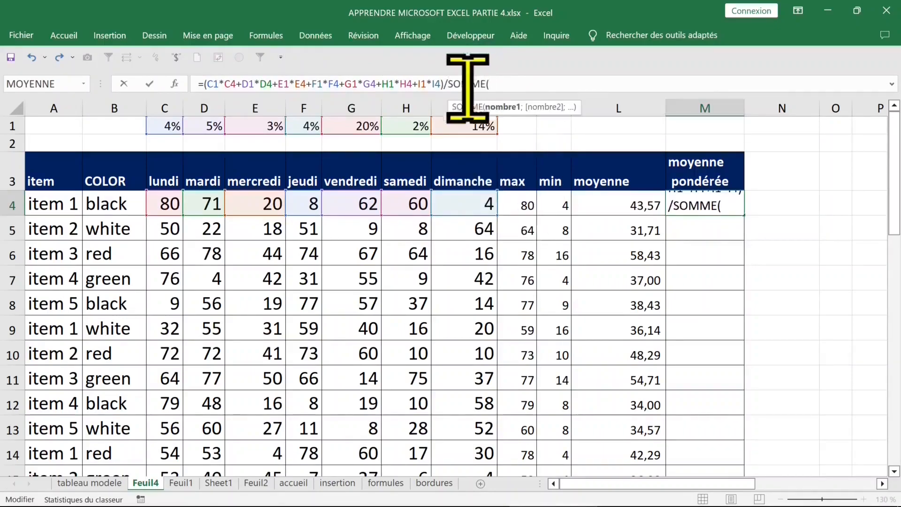
drag(173, 127, 475, 130)
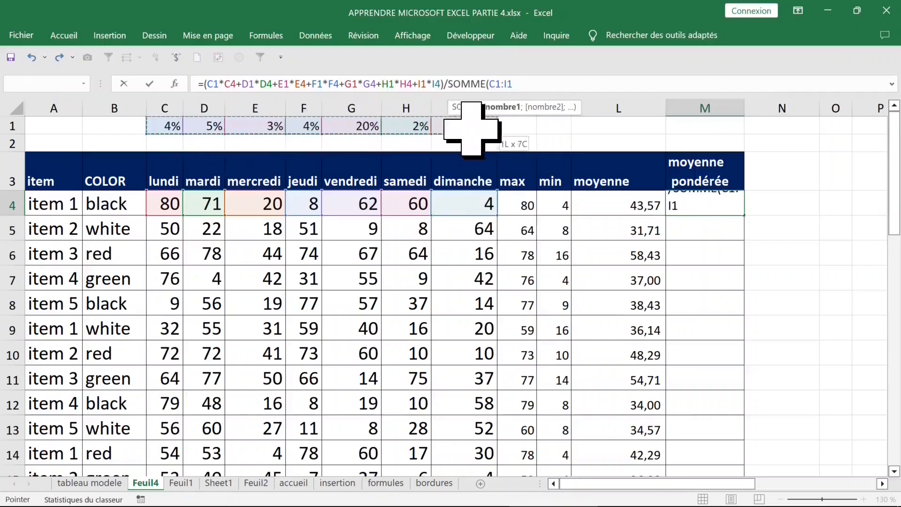
text())
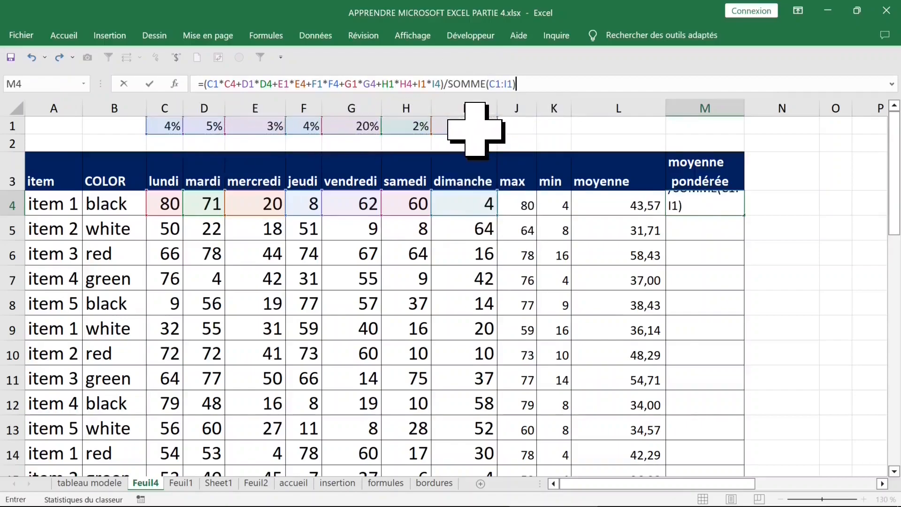
key(Return)
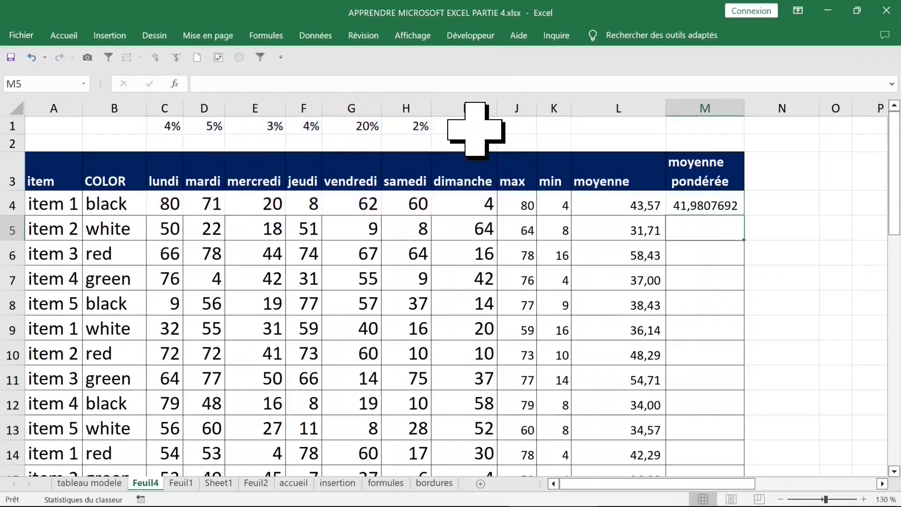
click(716, 205)
drag(174, 125, 468, 137)
click(709, 207)
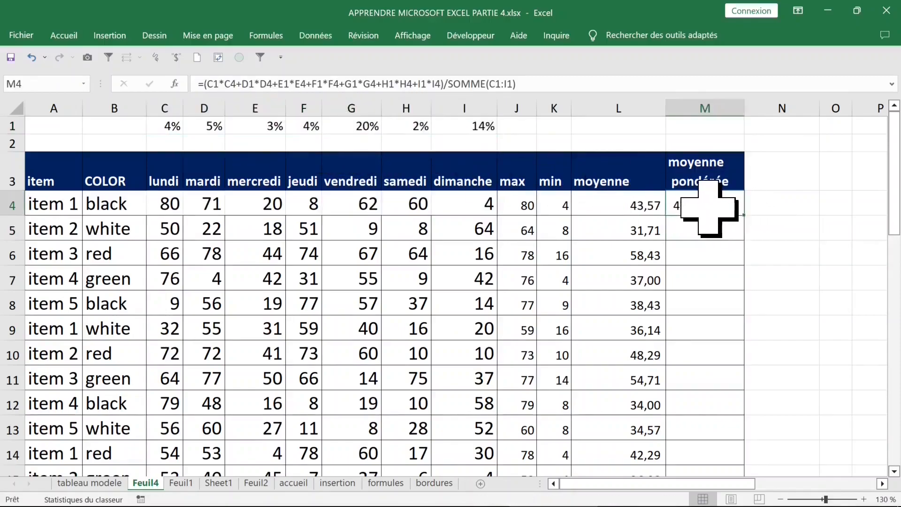
click(467, 277)
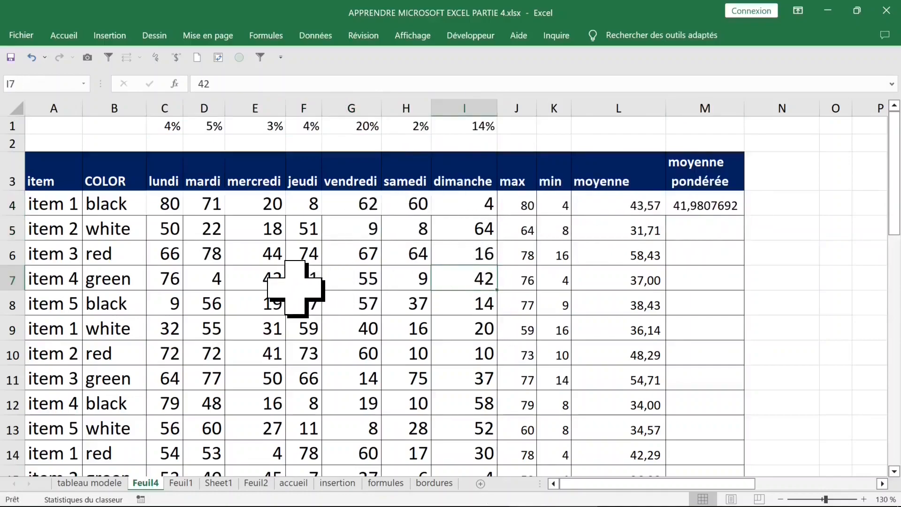
Start replacing M4's formula with =SOMMEPROD(($C$1:$I$1), using an absolute reference for the weights
click(693, 207)
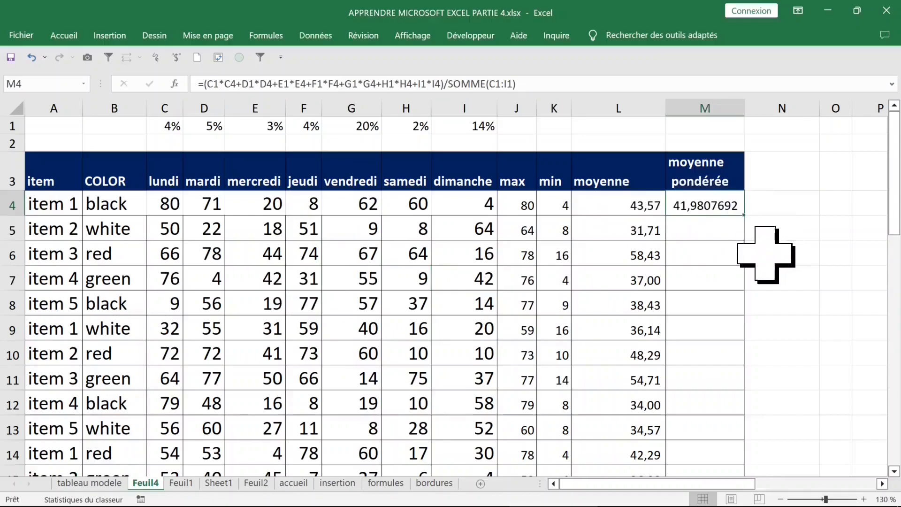
text(=so)
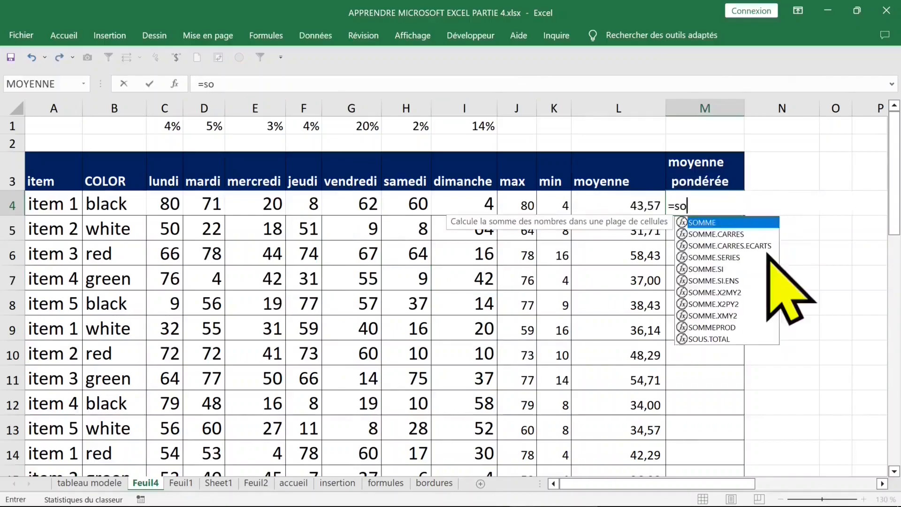
text(mmepr)
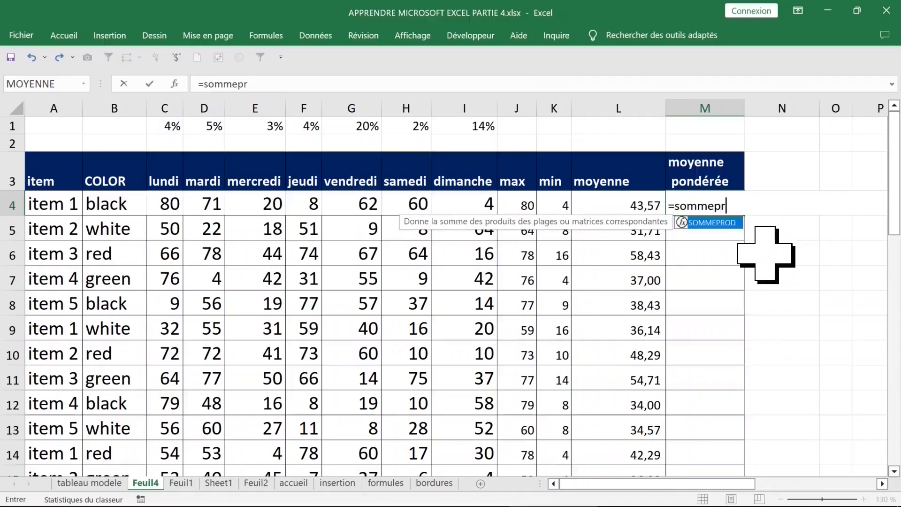
key(Tab)
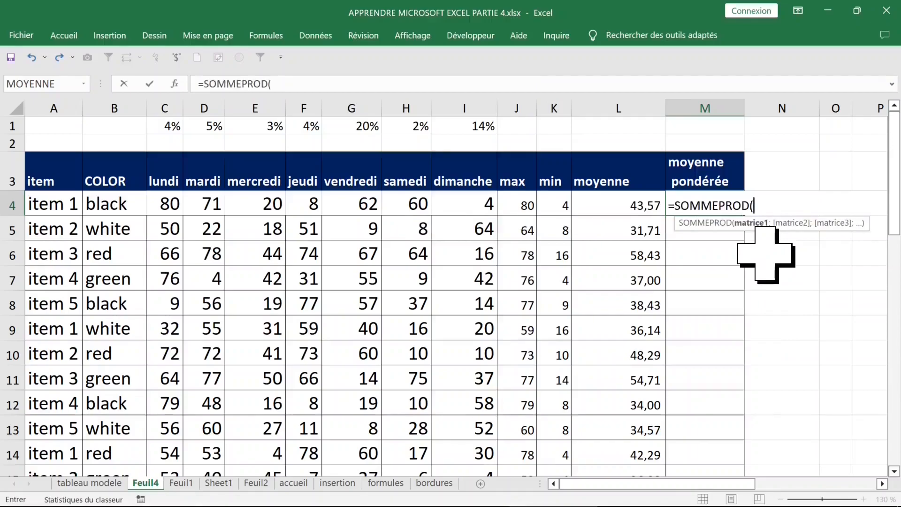
text(()
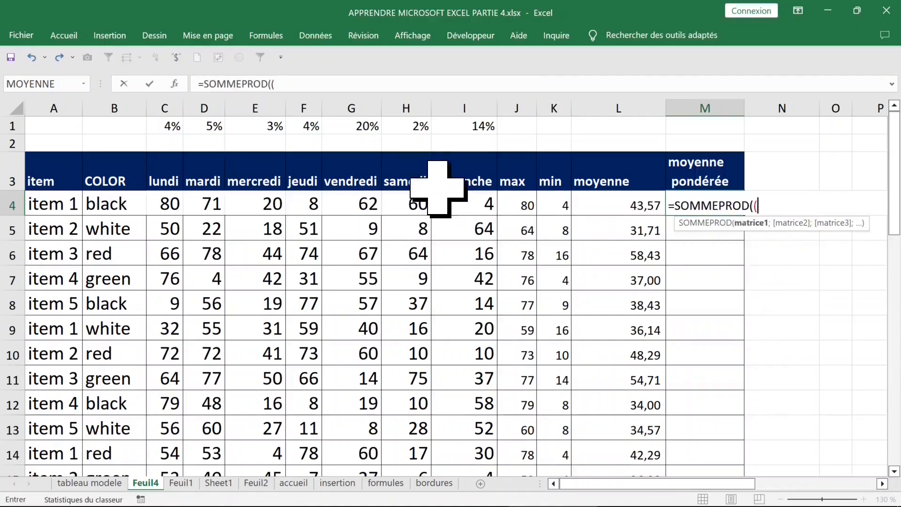
click(166, 125)
drag(165, 125, 478, 124)
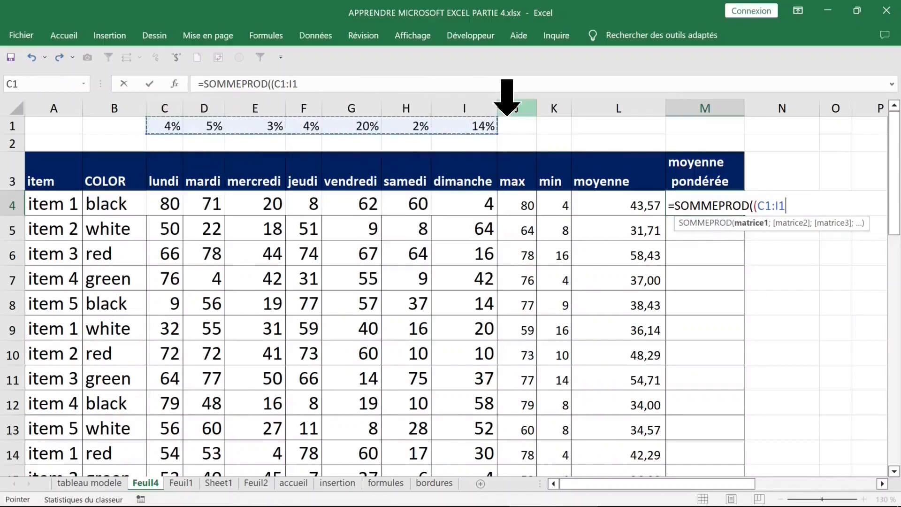
key(F4)
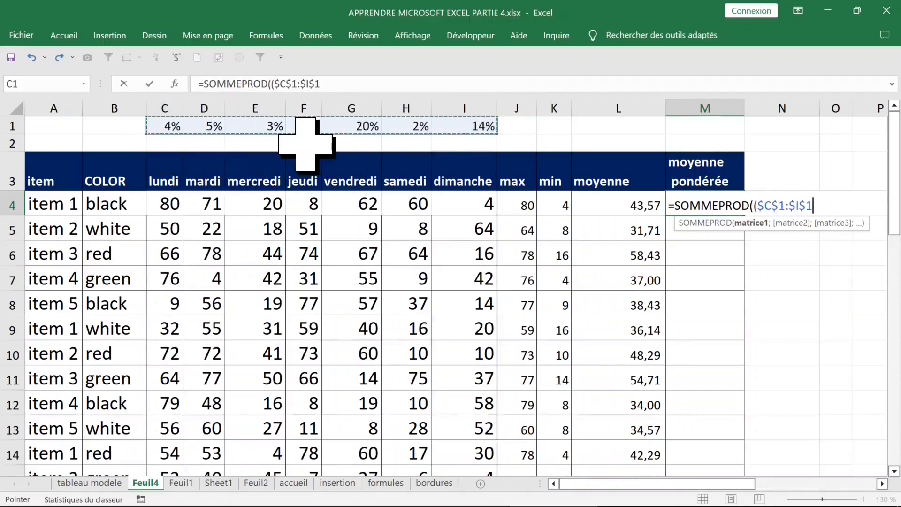
text())
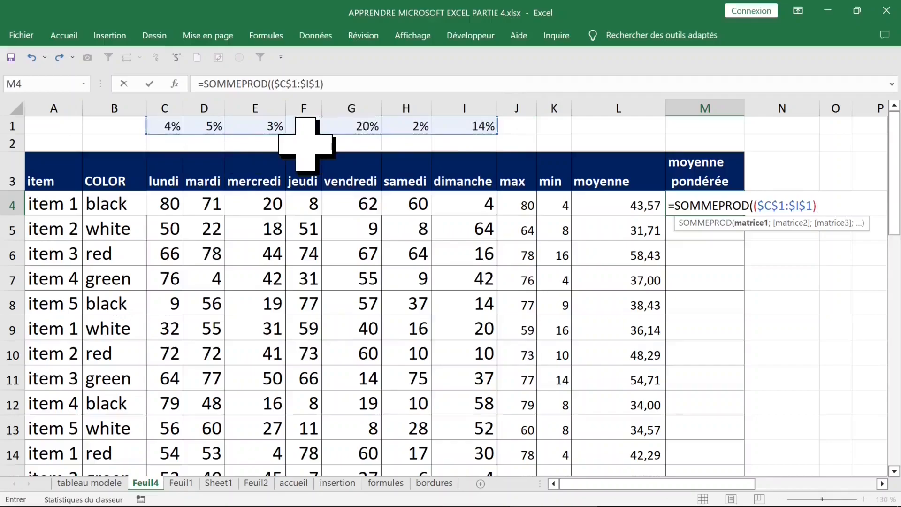
Multiply the locked weights by item 1's values to complete M4 as =SOMMEPROD(($C$1:$I$1)*(C4:I4))
text(*()
click(166, 207)
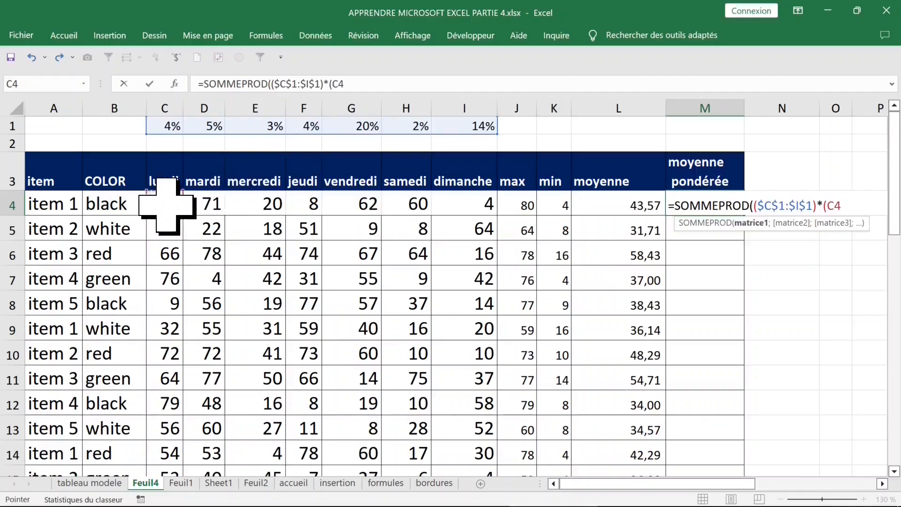
drag(167, 207, 468, 205)
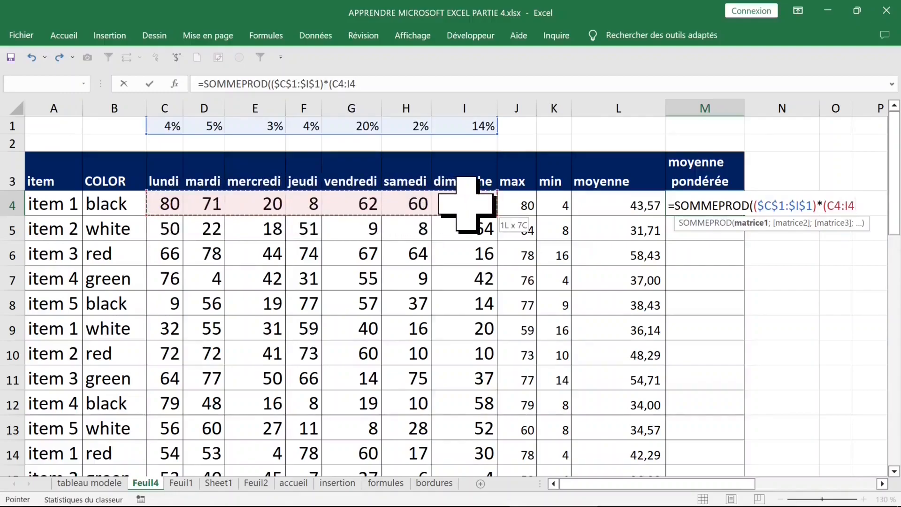
drag(467, 205, 467, 205)
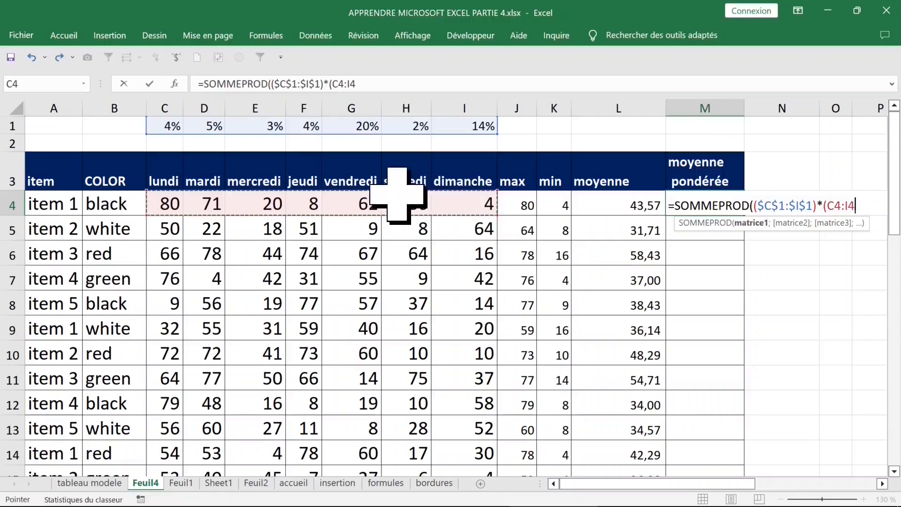
text())
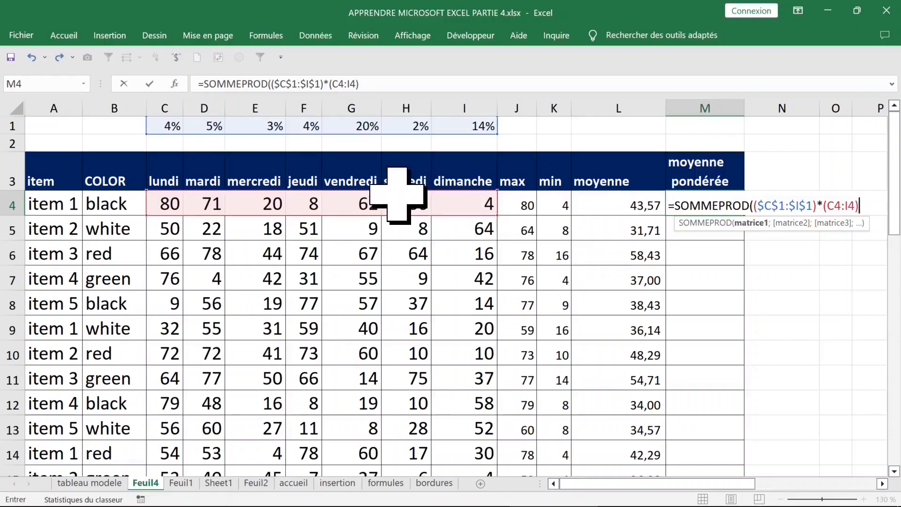
text())
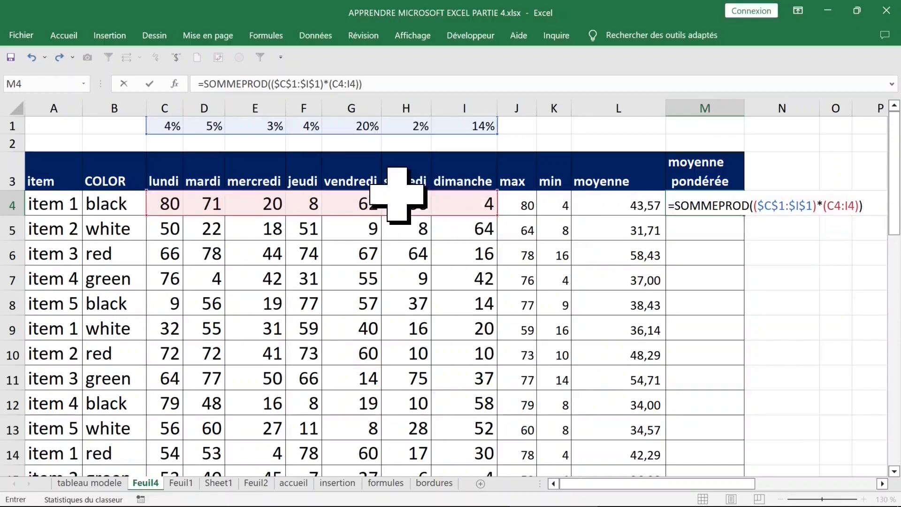
key(Return)
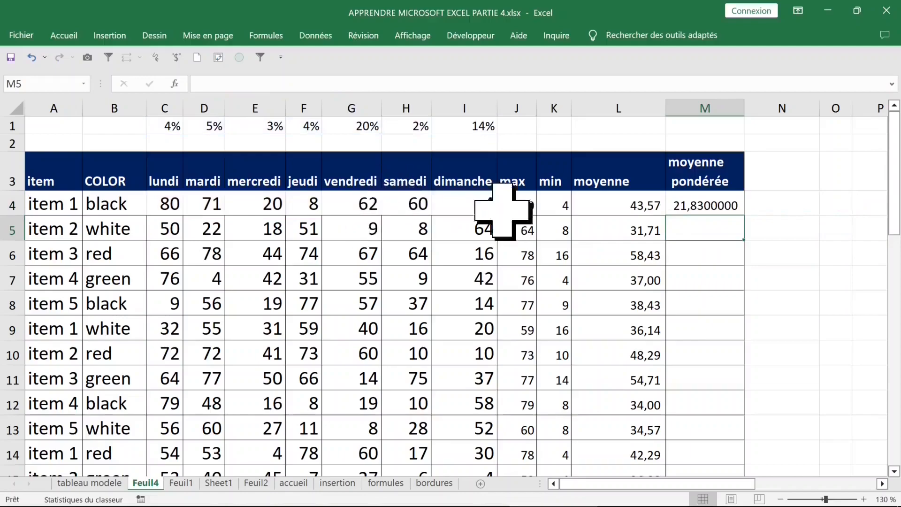
Divide the SOMMEPROD formula in M4 by the sum of the weights, appending /SOMME(C1:I1)
click(708, 205)
click(462, 84)
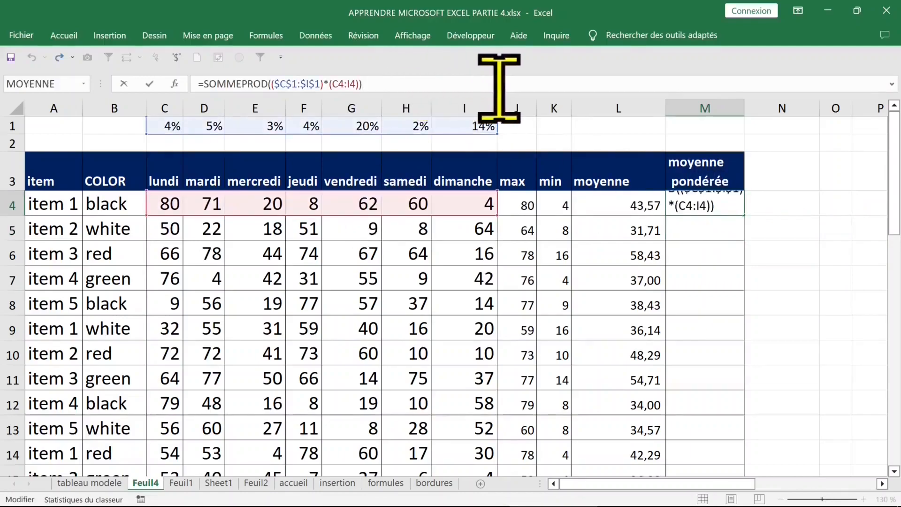
text(/somme)
key(Tab)
drag(164, 125, 466, 124)
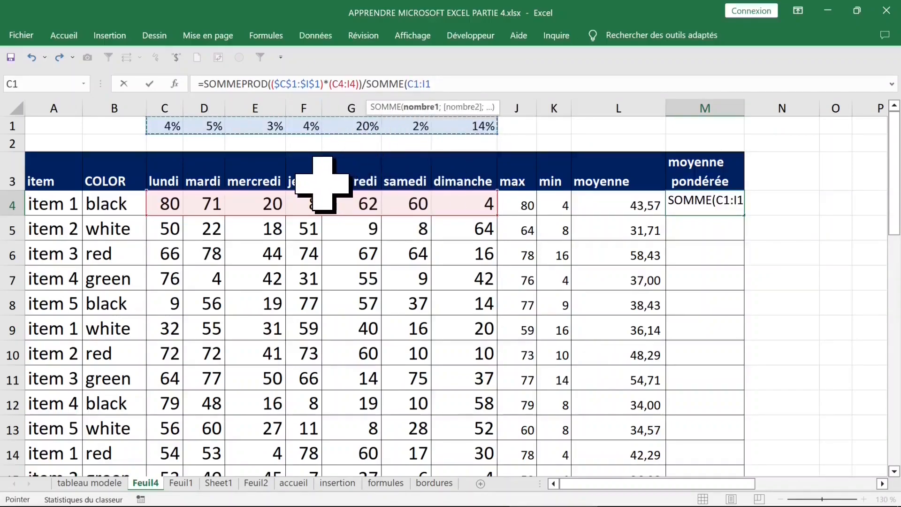
text())
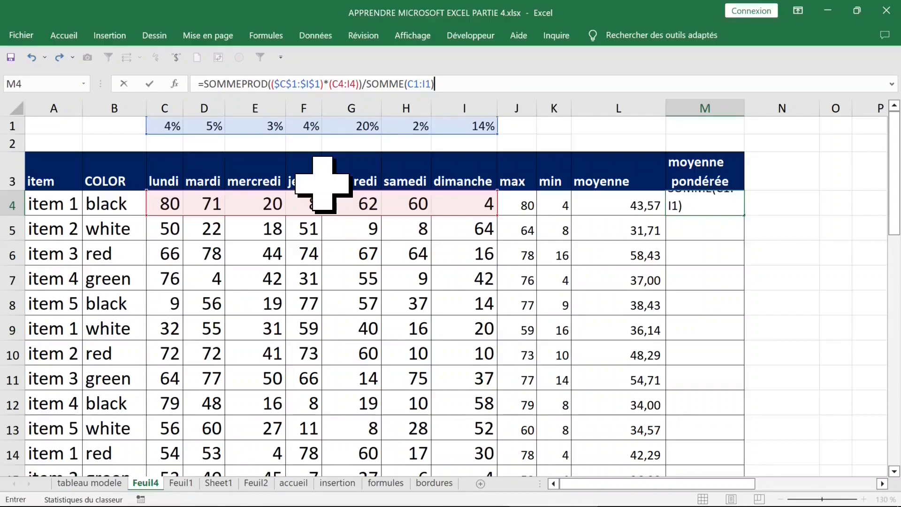
key(Return)
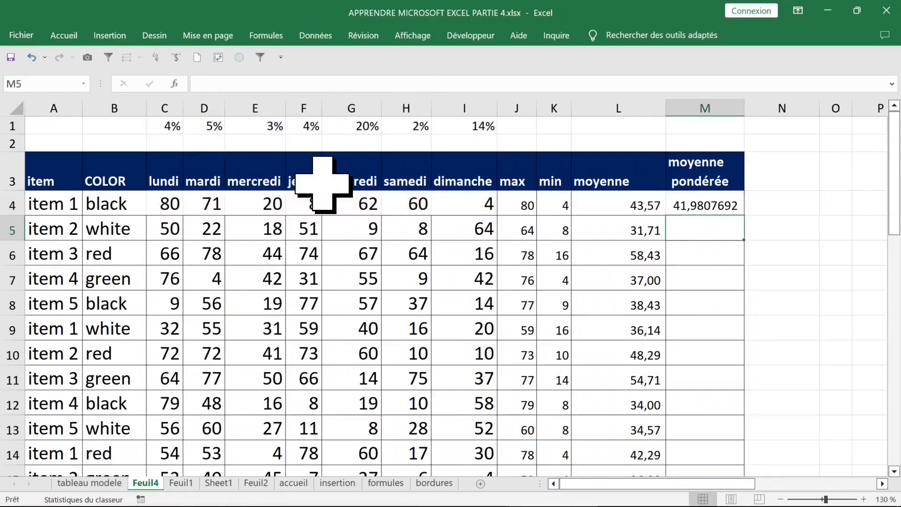
Fill the weighted average formula from M4 down to M5 and check which cells the copy references
click(711, 209)
drag(747, 220, 746, 239)
click(719, 234)
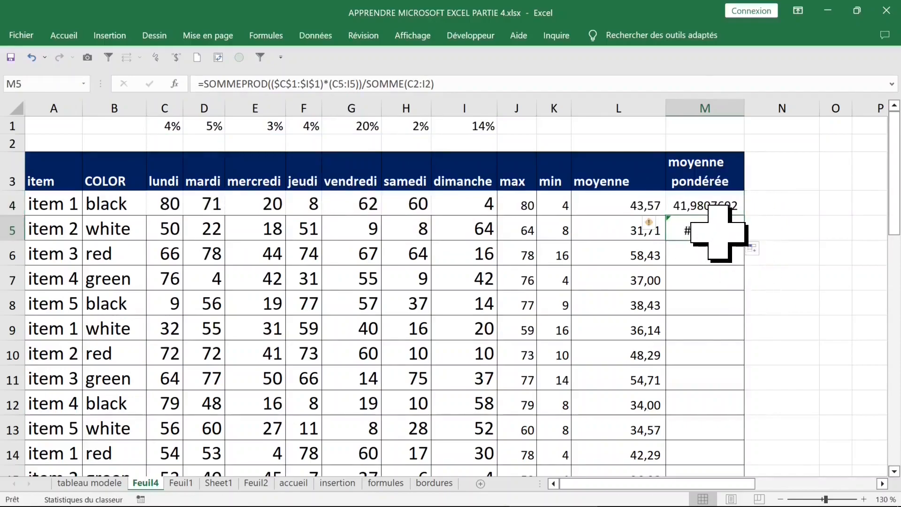
double_click(707, 233)
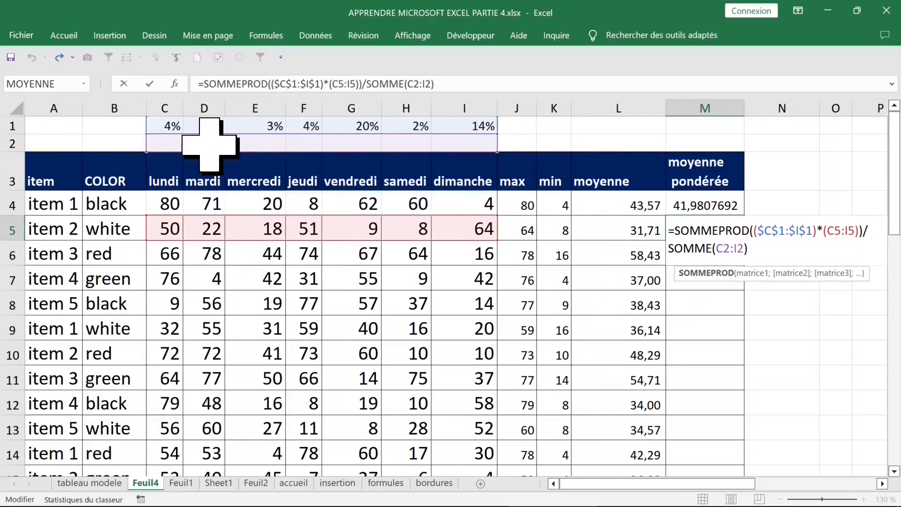
key(ctrl+Return)
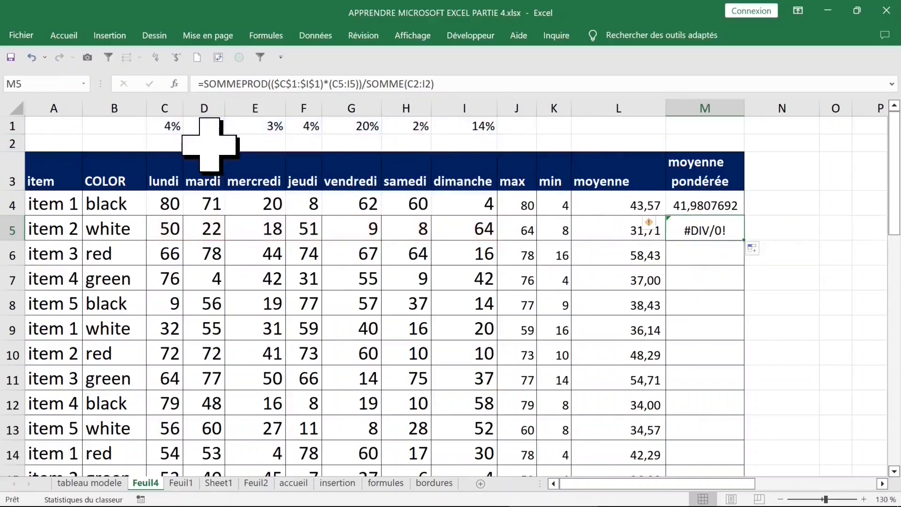
Lock the weights range in M4's divisor so that it reads SOMME($C$1:$I$1)
click(701, 209)
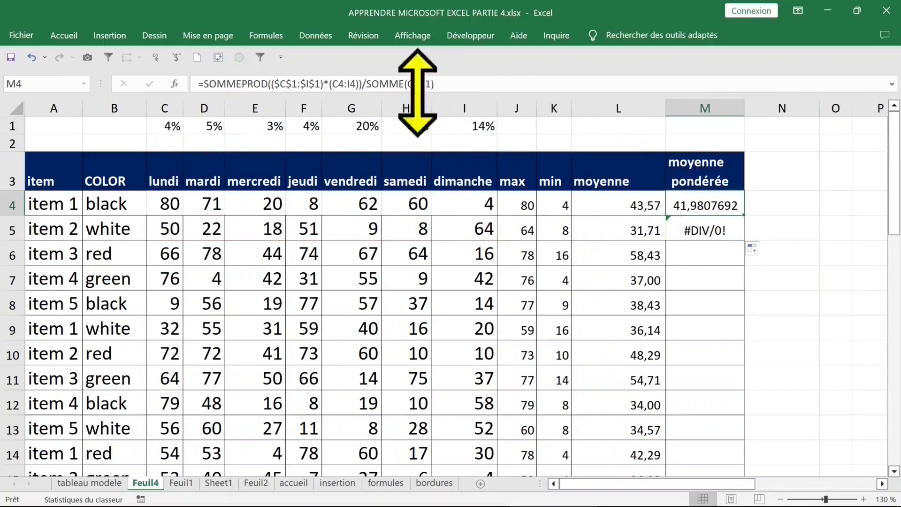
click(413, 84)
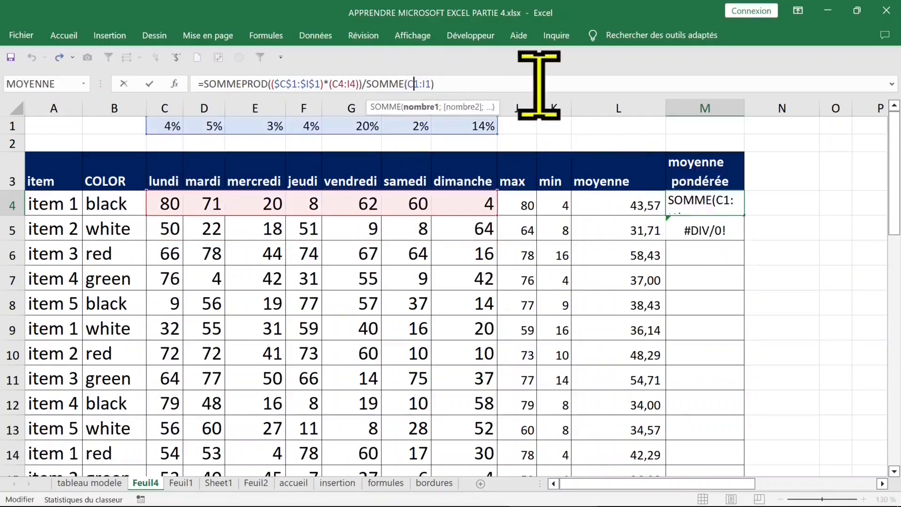
key(F4)
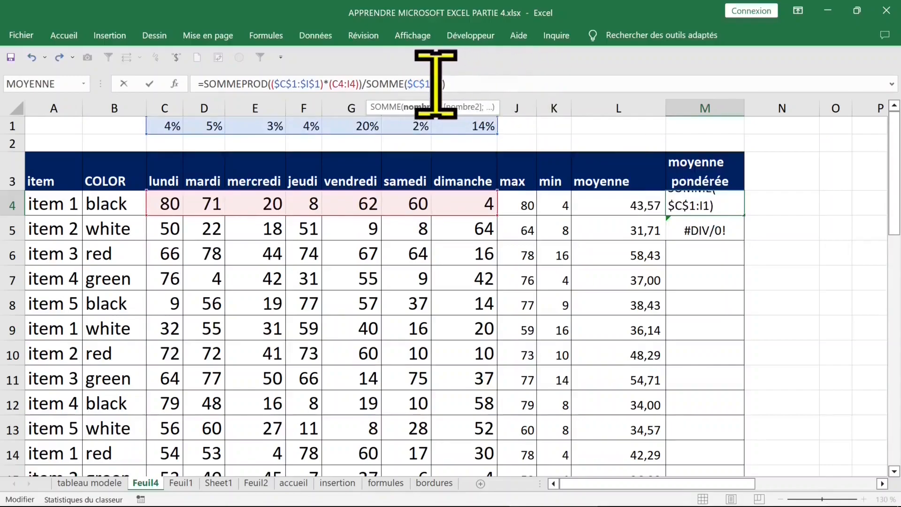
click(435, 83)
key(F4)
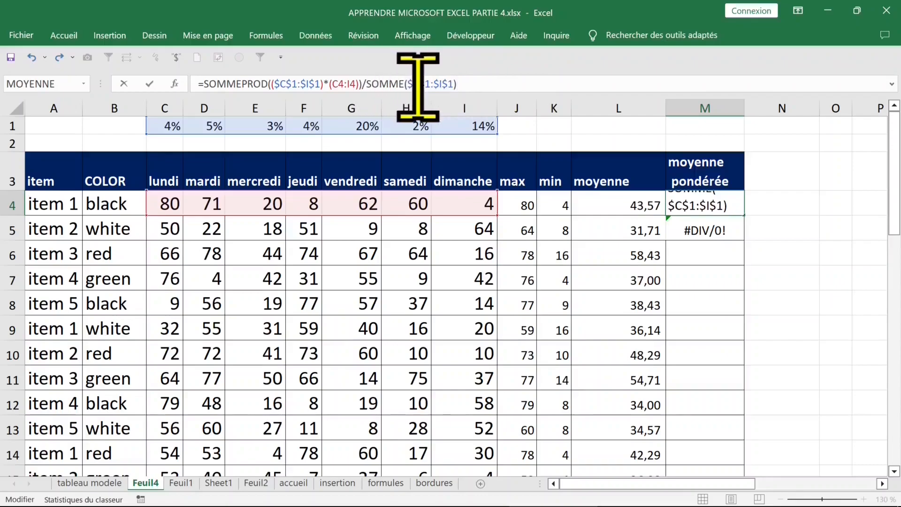
key(ctrl+Return)
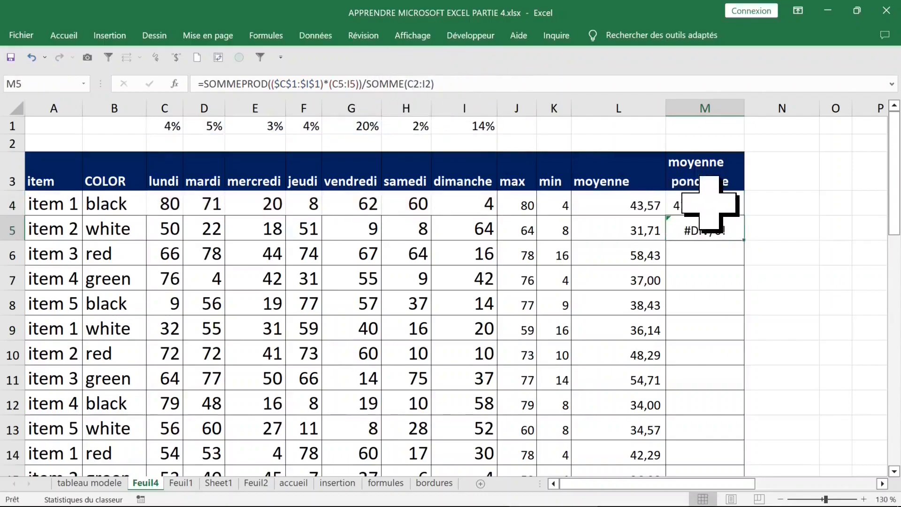
Fill the corrected formula from M4 down the whole moyenne pondérée column, checking the cells referenced in M5
drag(749, 221, 749, 361)
click(709, 229)
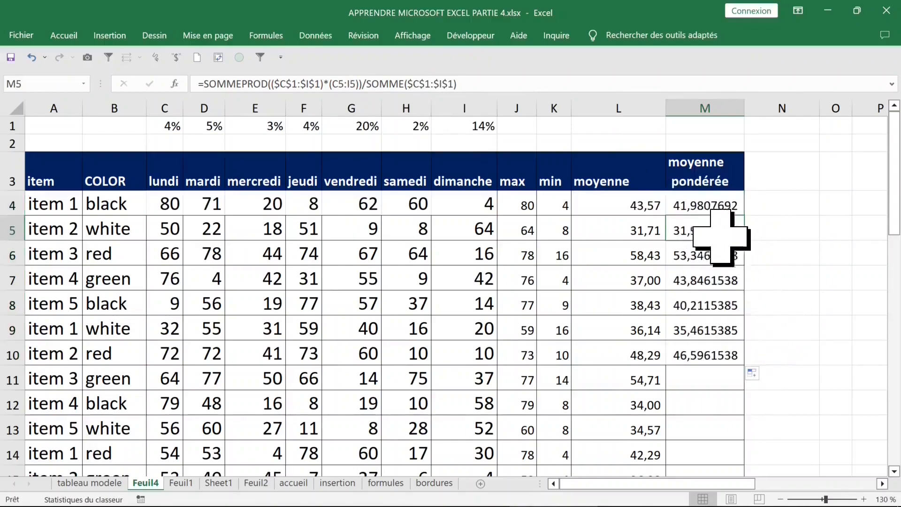
double_click(699, 229)
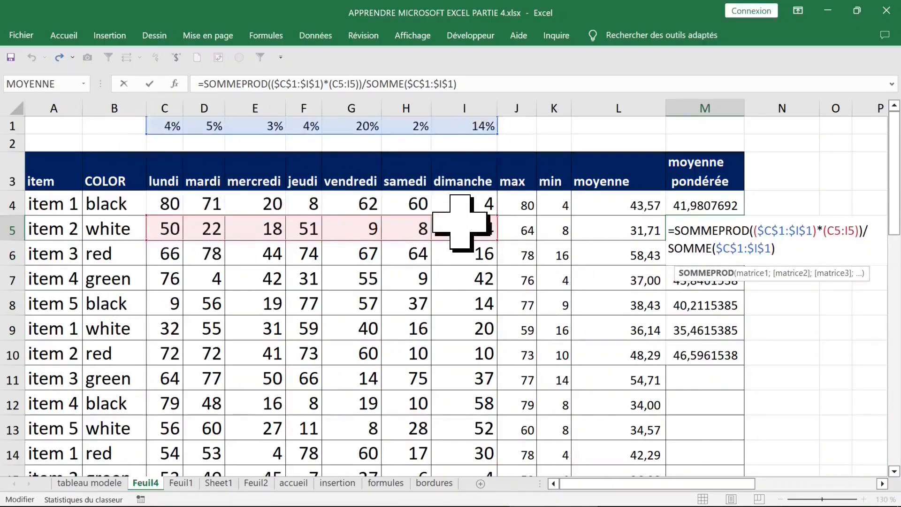
key(ctrl+Return)
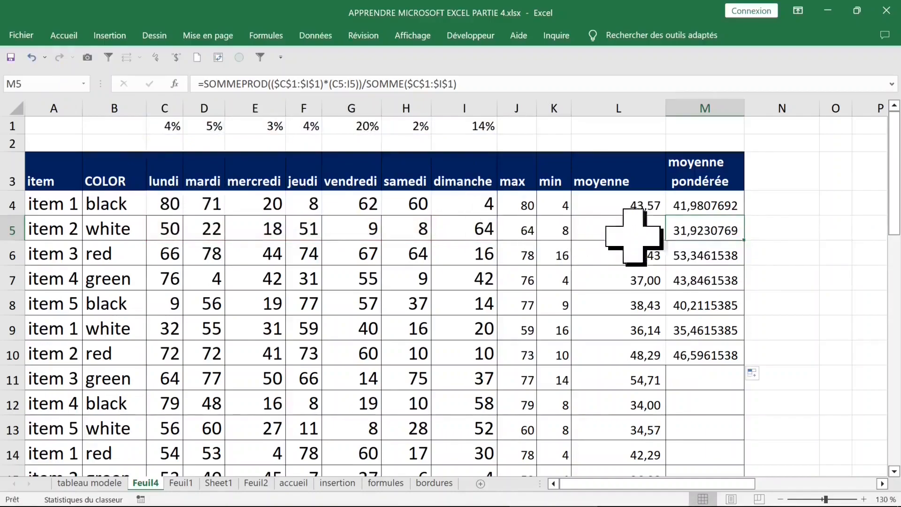
click(717, 200)
double_click(750, 220)
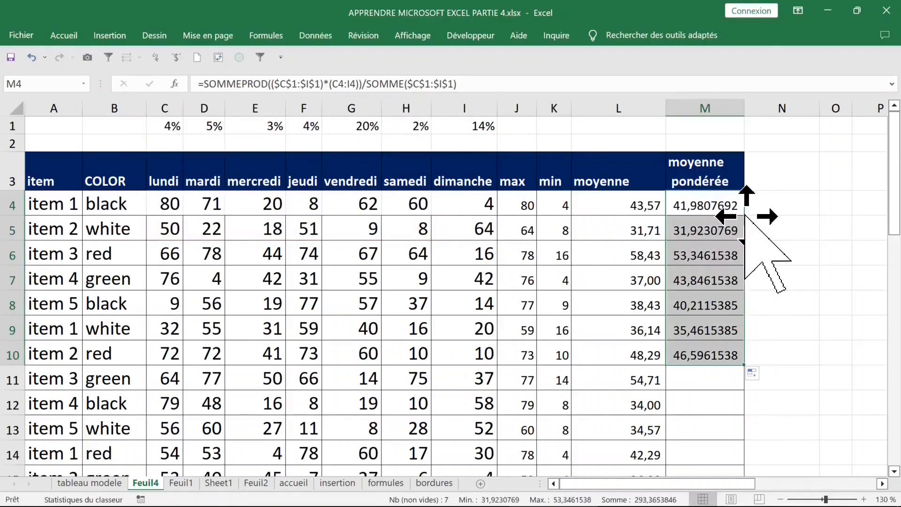
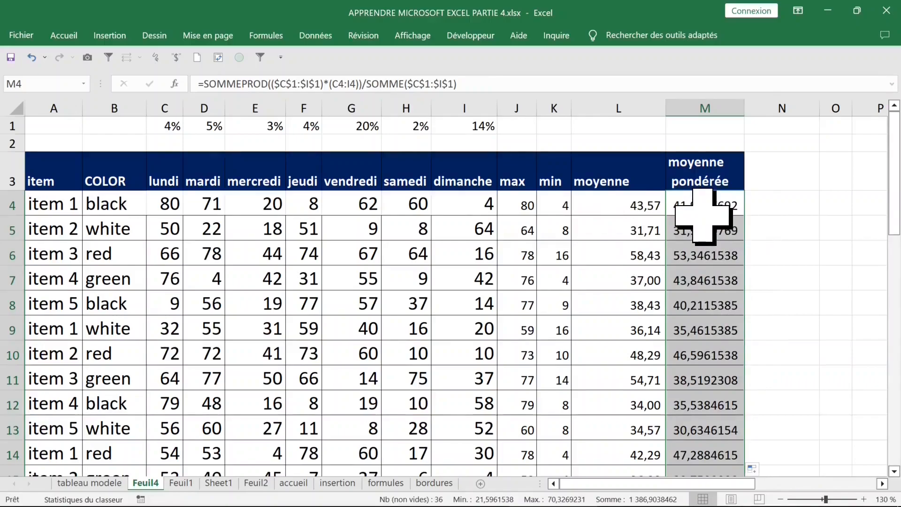
Format the weighted averages in column M as Nombre with 2 decimal places
key(ctrl+1)
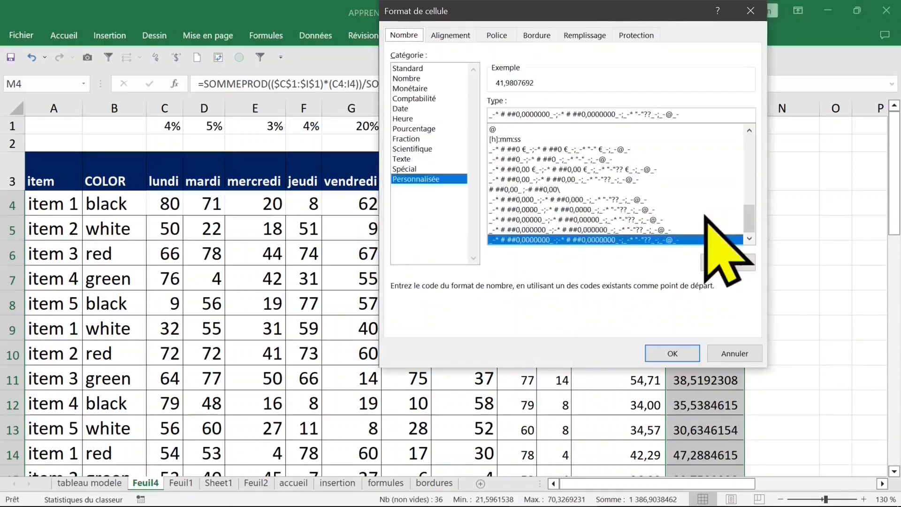
click(415, 68)
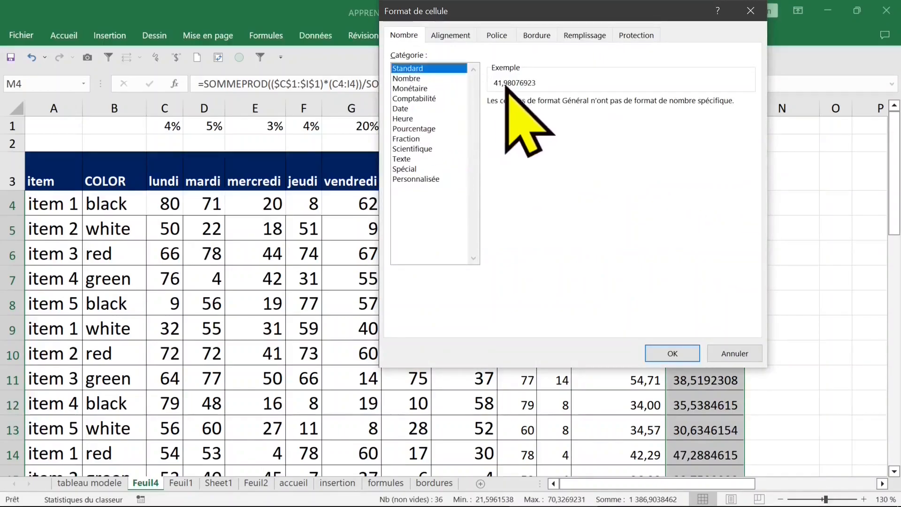
click(415, 80)
click(579, 102)
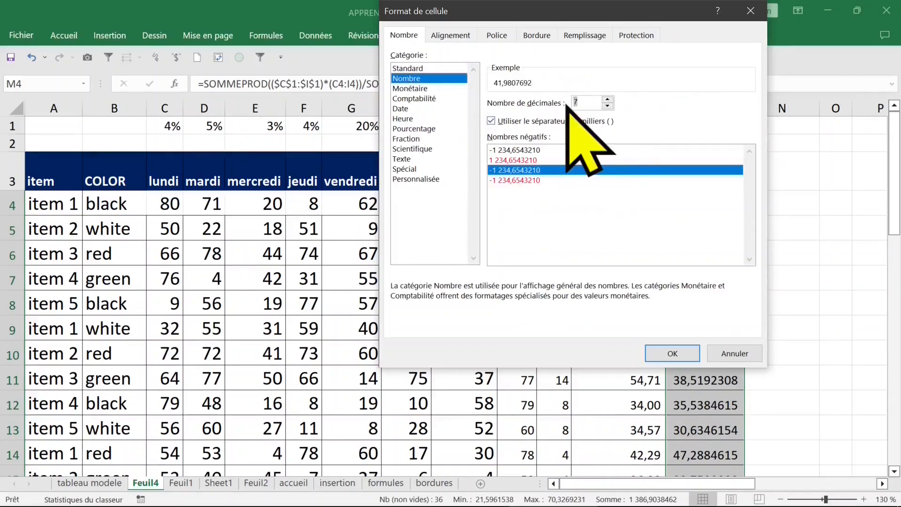
text(2)
key(Return)
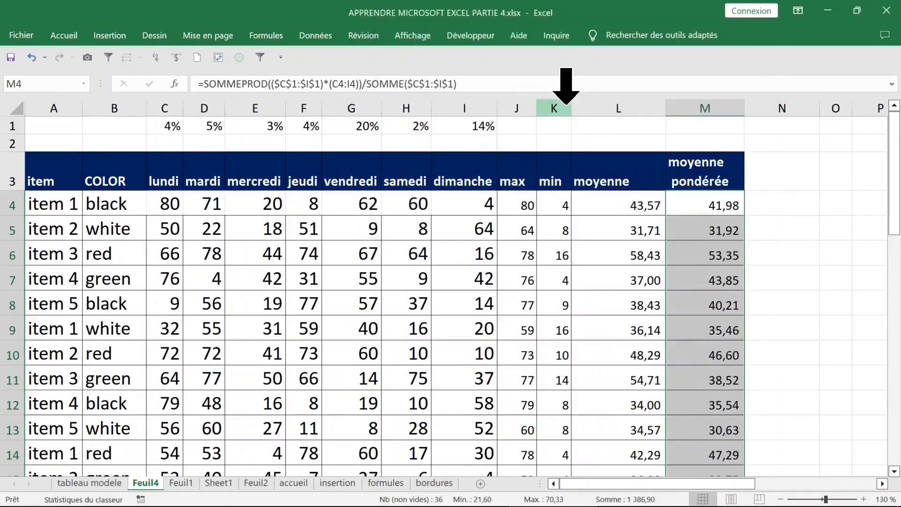
Review the weights in C1:I1, set the lundi weight in C1 to 6%, and check the weighted average in M4
click(723, 204)
click(704, 180)
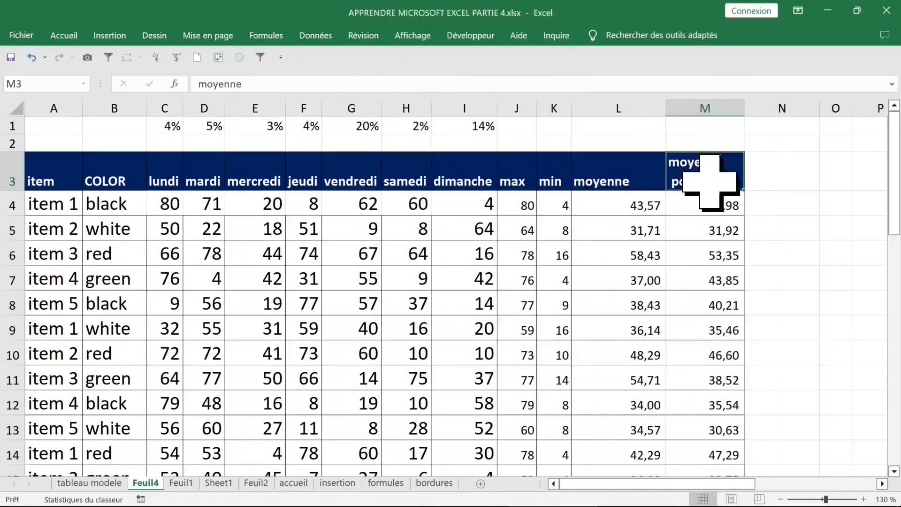
click(713, 209)
click(706, 180)
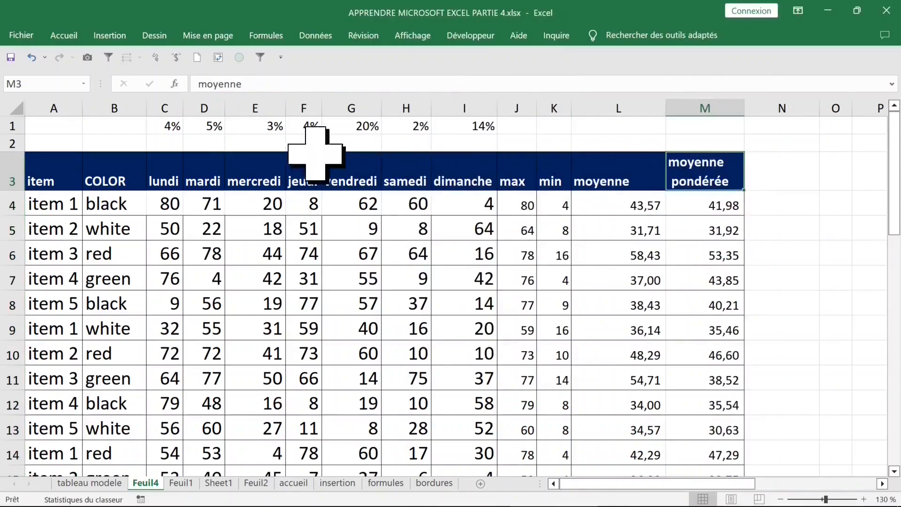
drag(181, 125, 460, 132)
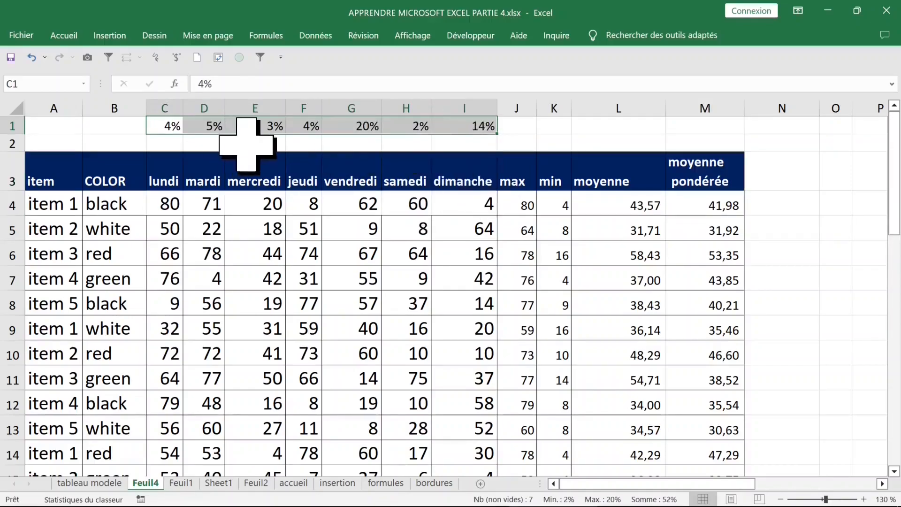
click(177, 131)
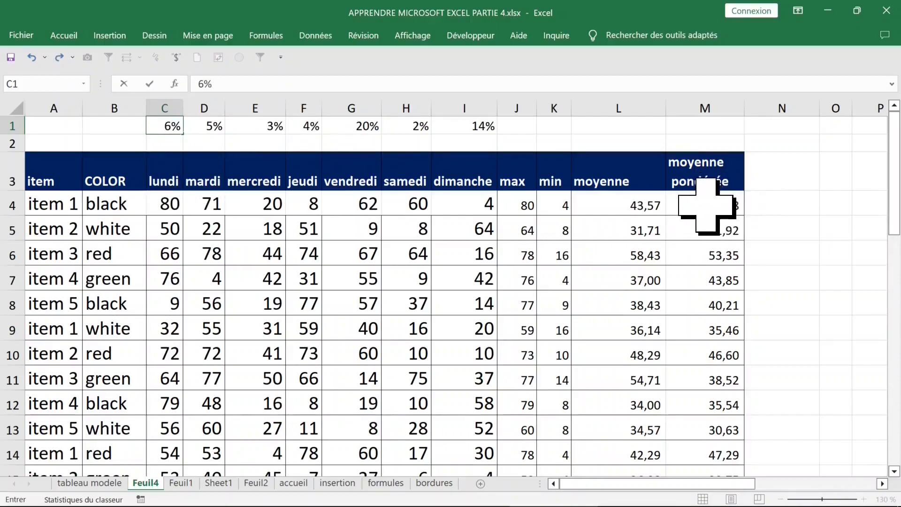
key(Return)
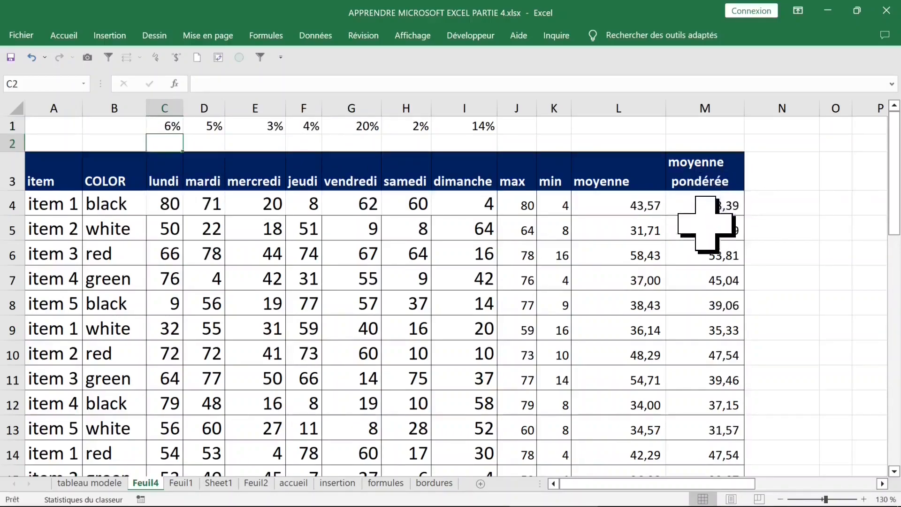
click(712, 209)
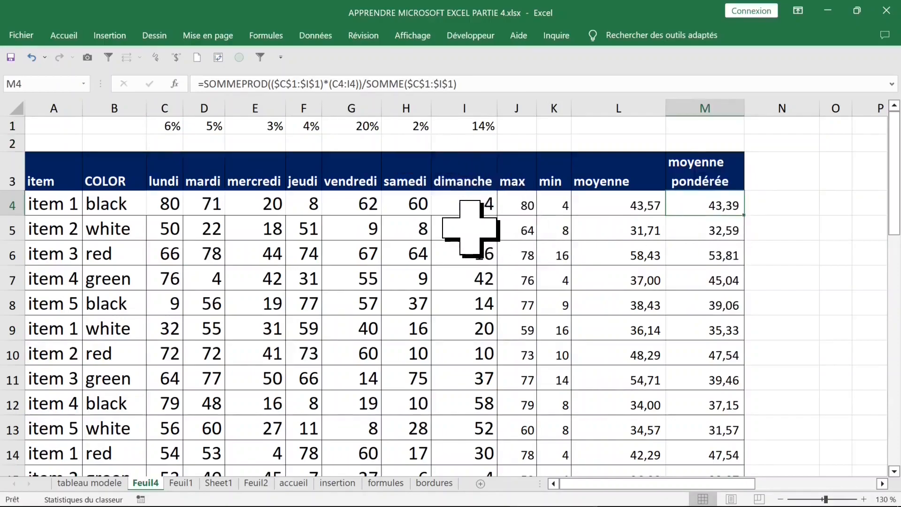
Set the data validation of cell S1, beside jour, to allow a Liste
scroll(464, 229, right, 4)
click(437, 127)
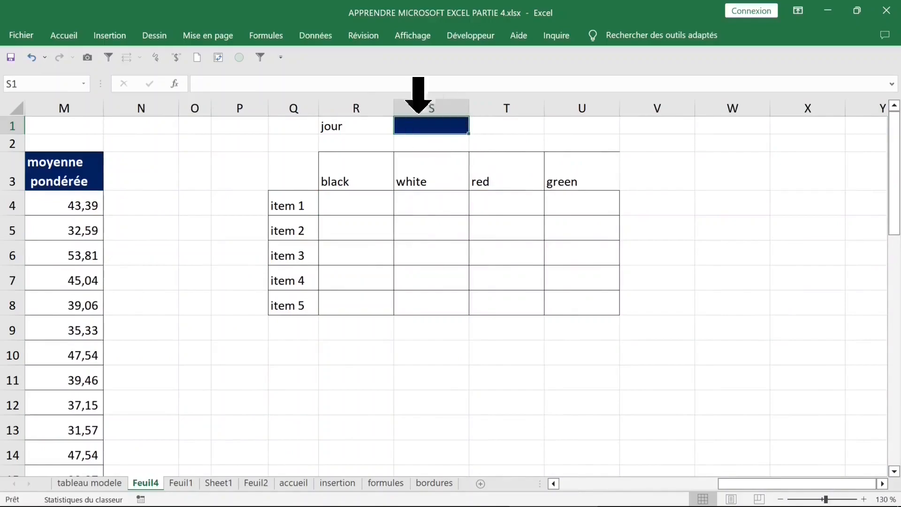
click(316, 36)
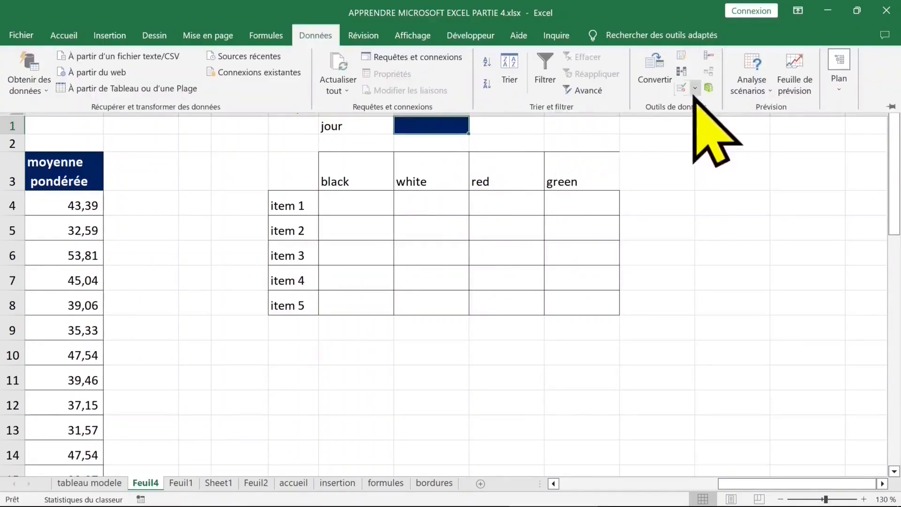
click(681, 88)
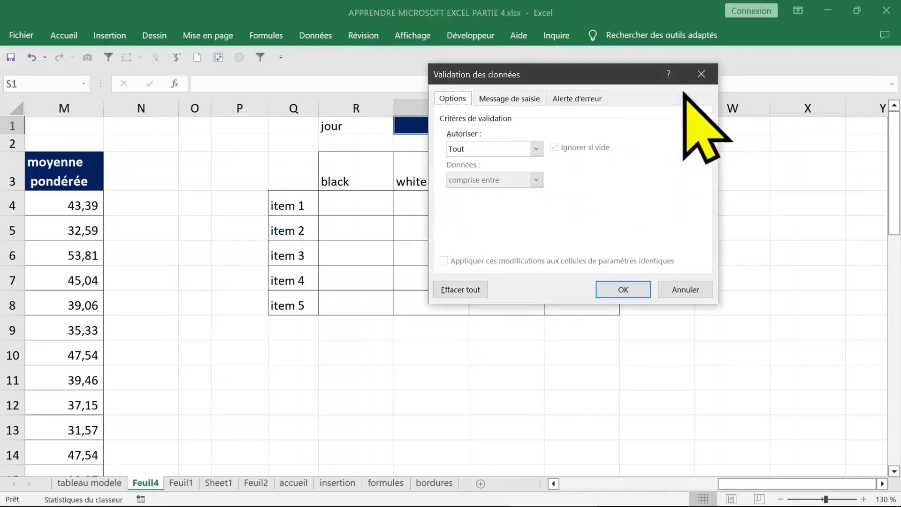
click(473, 359)
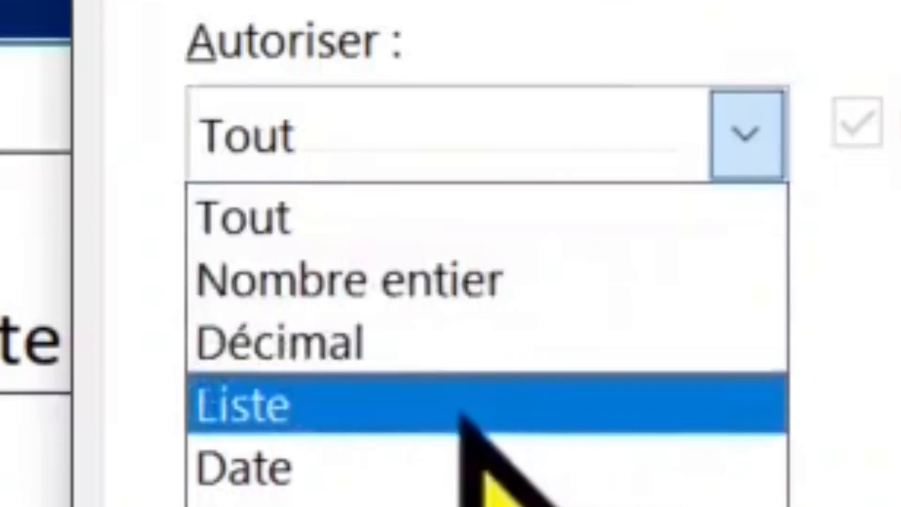
click(461, 408)
click(399, 486)
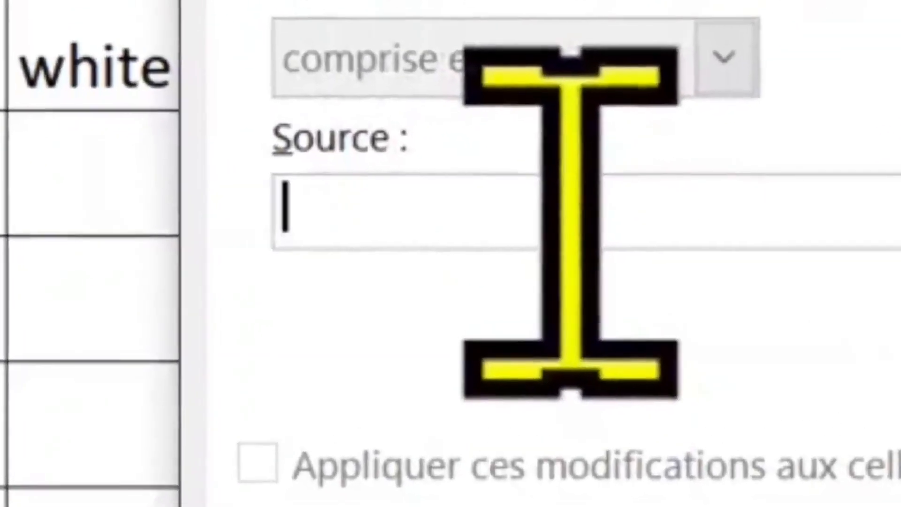
Enter lundi;mardi as the validation list source for S1 and check the choices in its drop-down
text(lund)
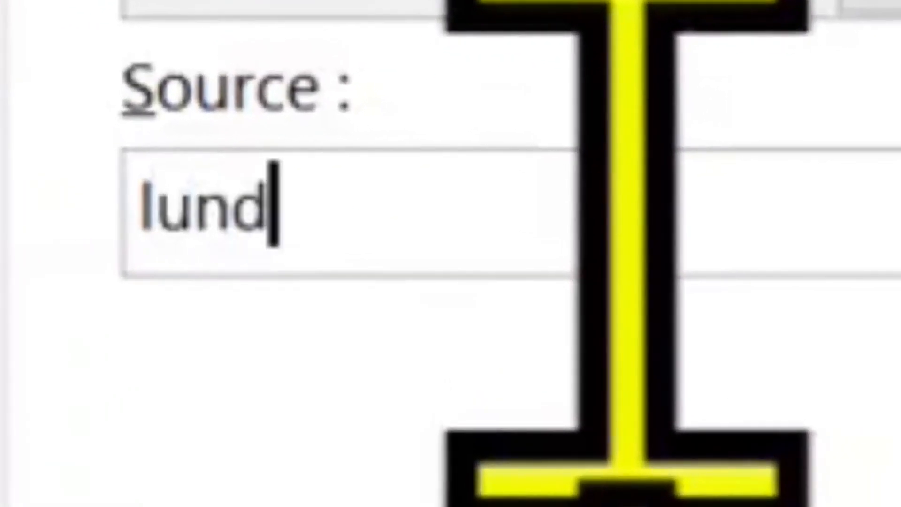
text(i;)
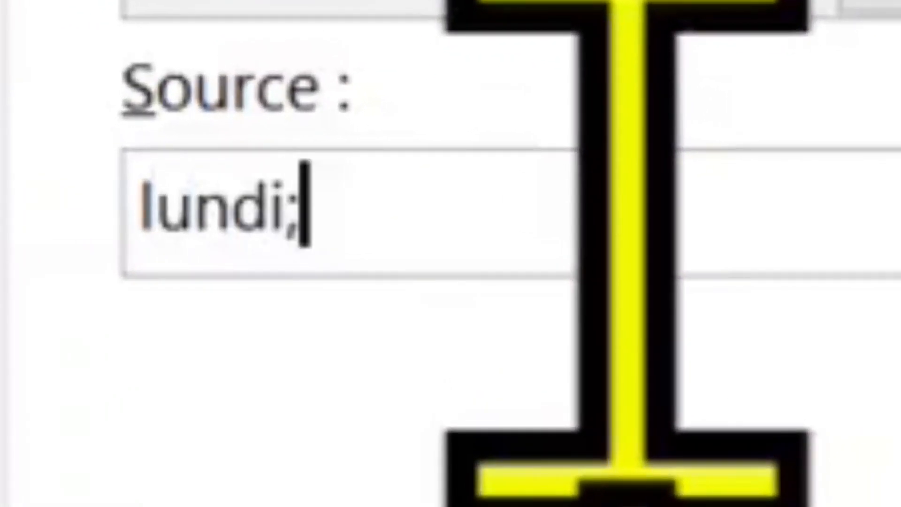
text(mardi)
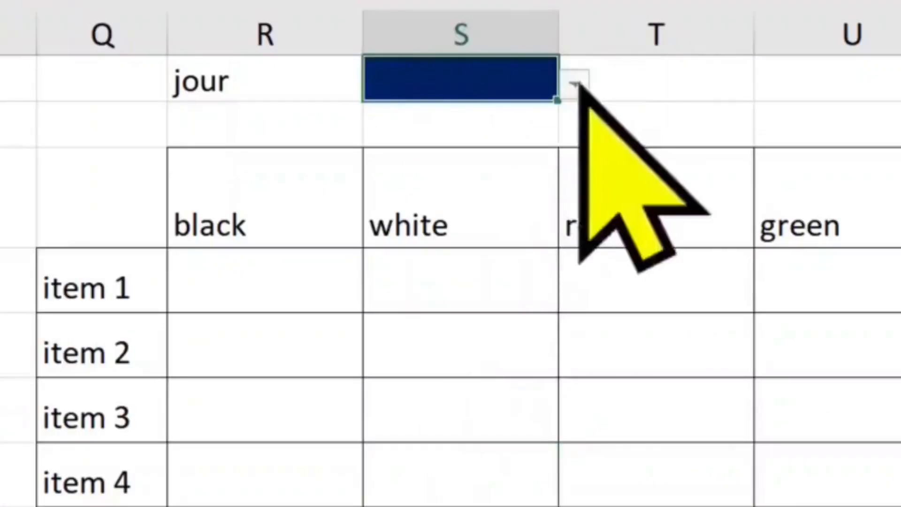
click(574, 84)
key(Escape)
Enter lundi in W1 and fill the series across row 1 to dimanche in AC1
click(657, 172)
click(747, 174)
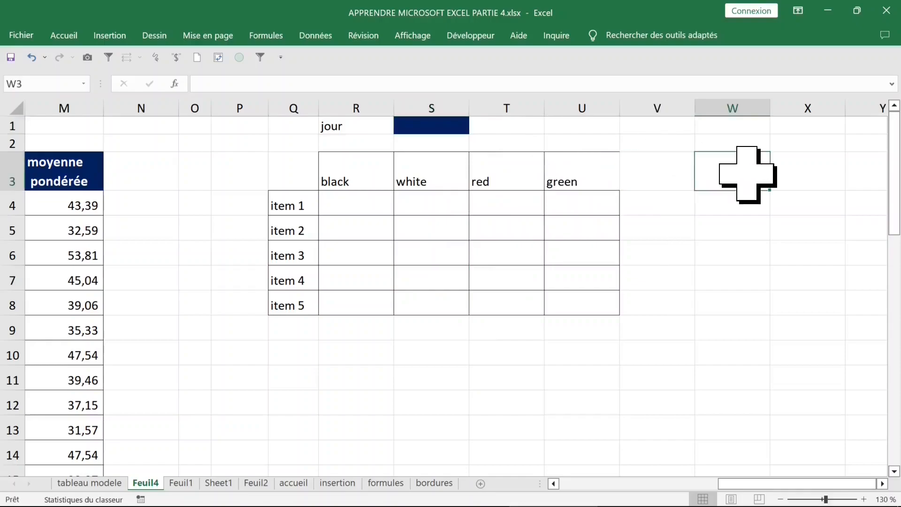
click(754, 128)
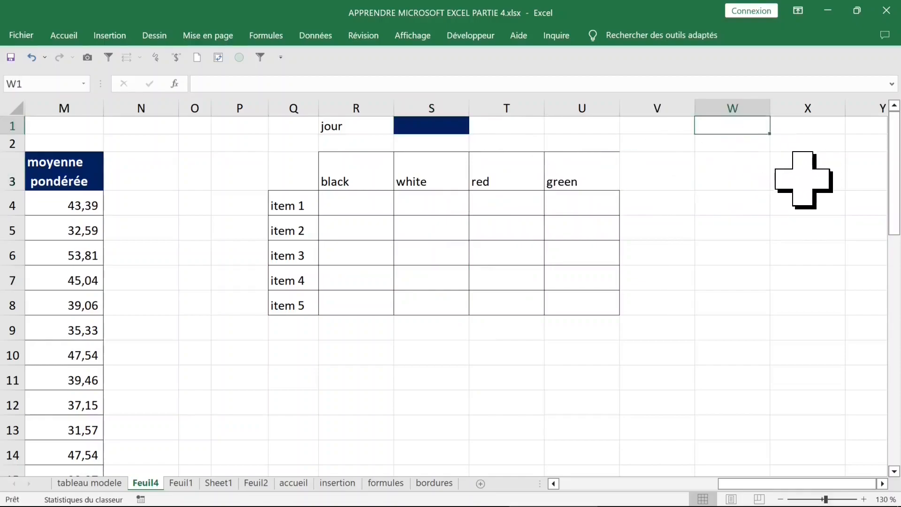
text(lundi)
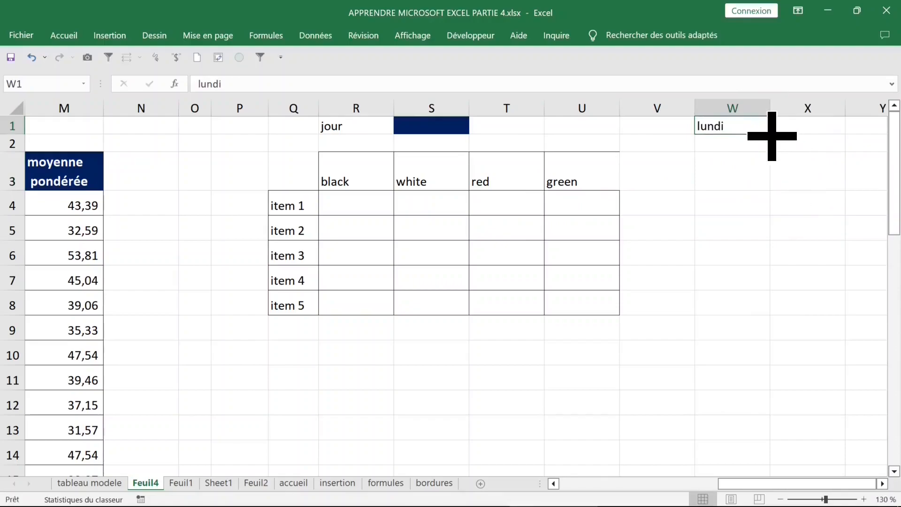
drag(804, 136, 847, 135)
mouse_move(778, 136)
mouse_down()
mouse_move(710, 135)
mouse_move(765, 136)
mouse_up()
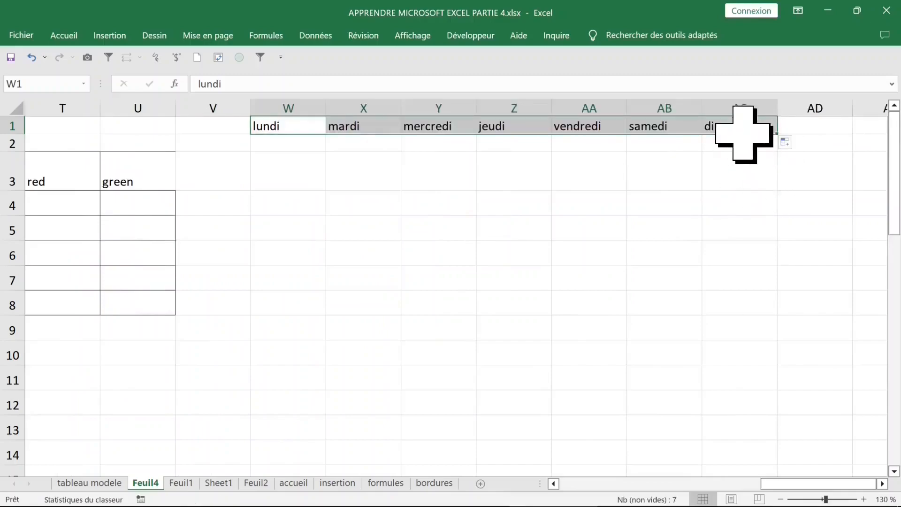
click(764, 137)
Clear all existing data validation criteria from cell S1, beside jour
scroll(460, 130, left, 3)
click(460, 130)
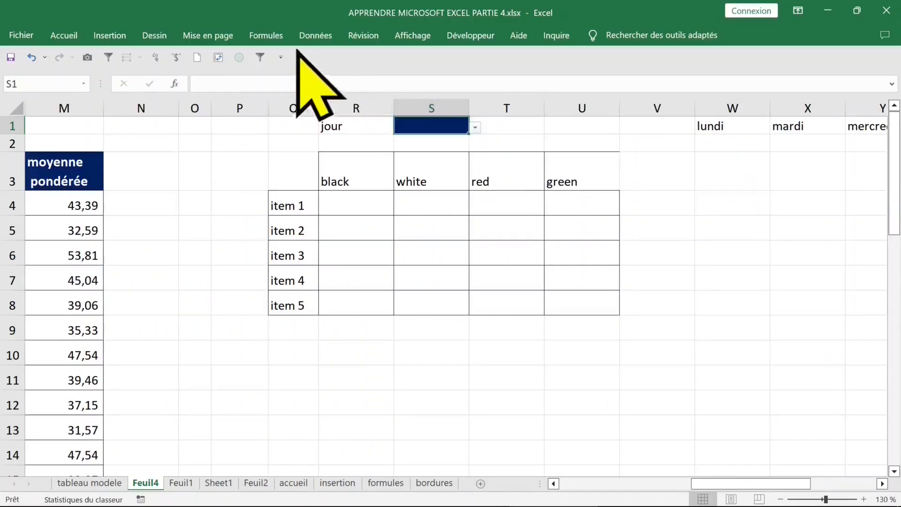
click(312, 36)
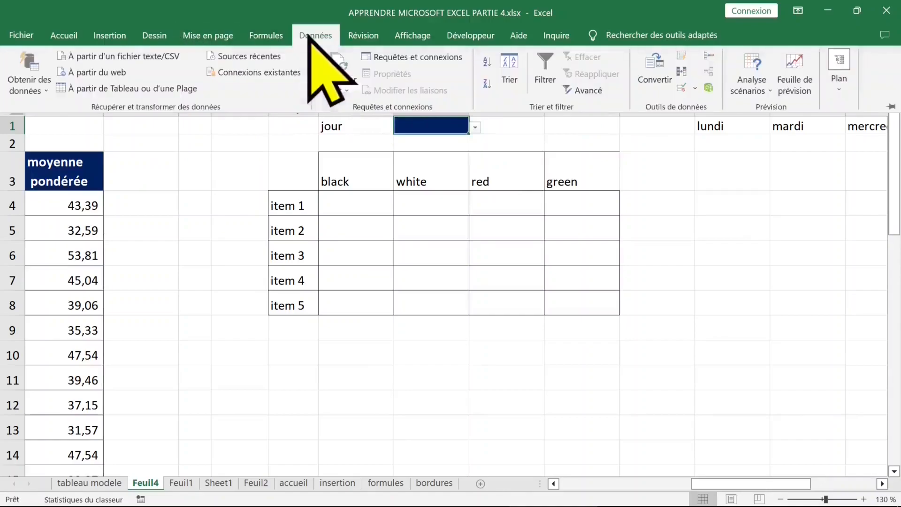
click(681, 88)
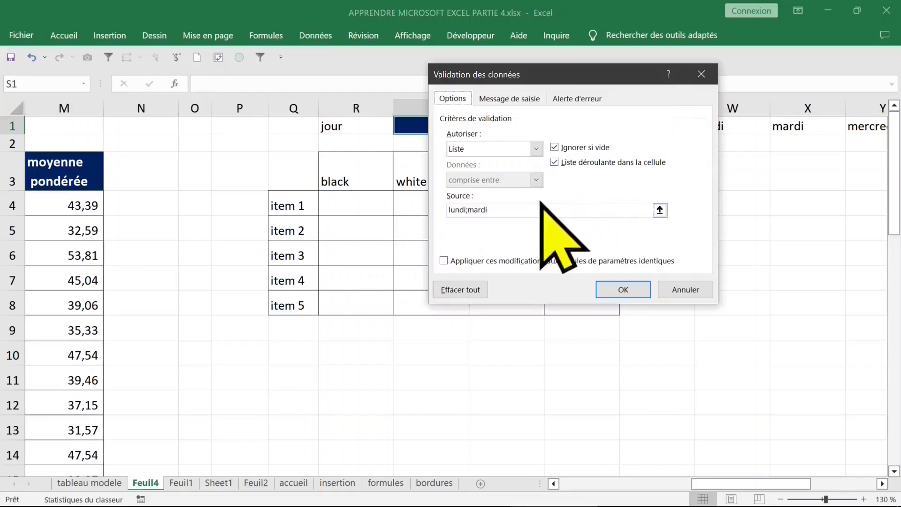
click(475, 292)
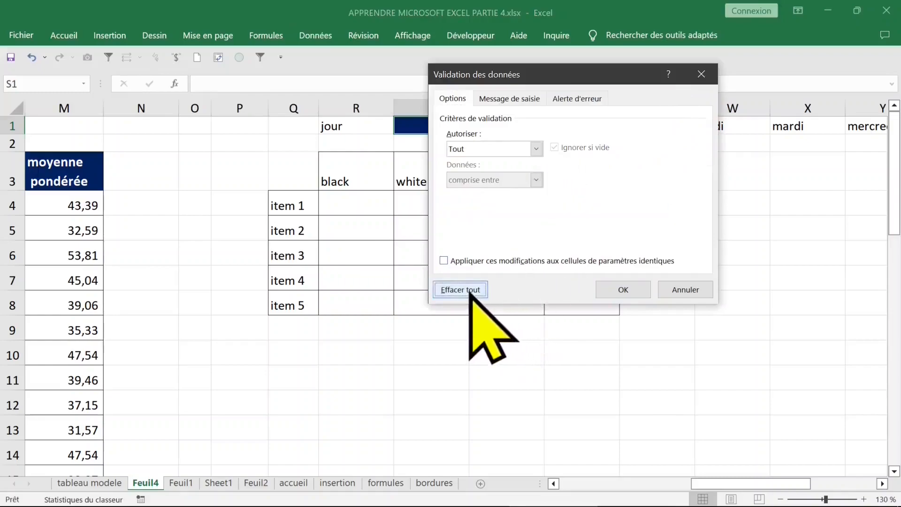
click(624, 288)
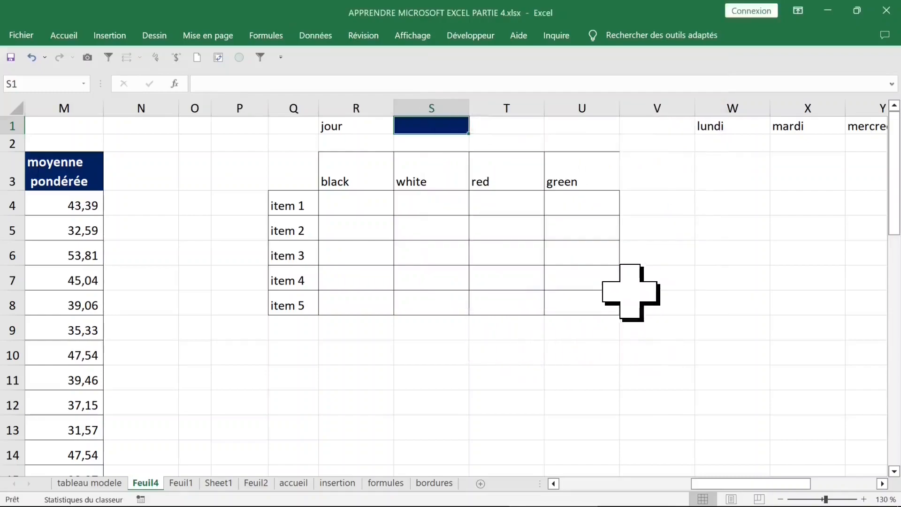
Set the data validation of S1 to a Liste whose source is the weekday cells W1:AC1
click(324, 34)
click(681, 87)
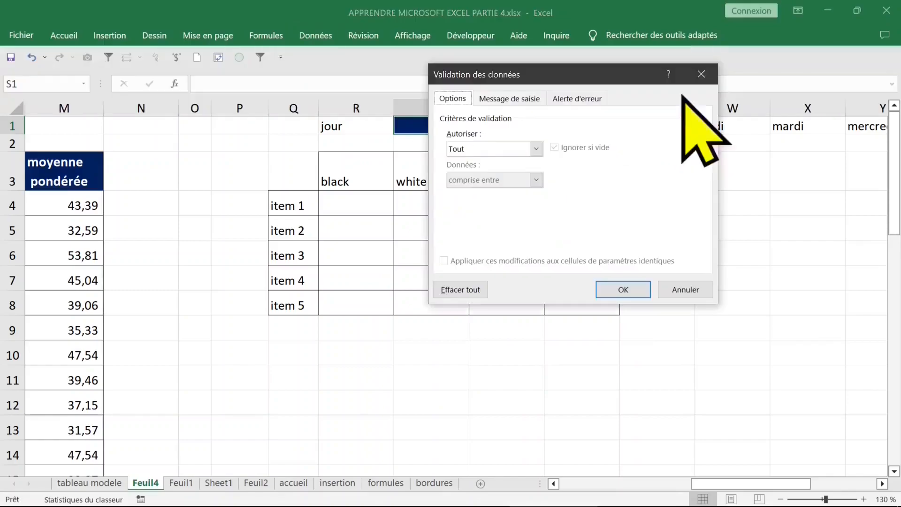
click(536, 148)
click(488, 191)
click(483, 210)
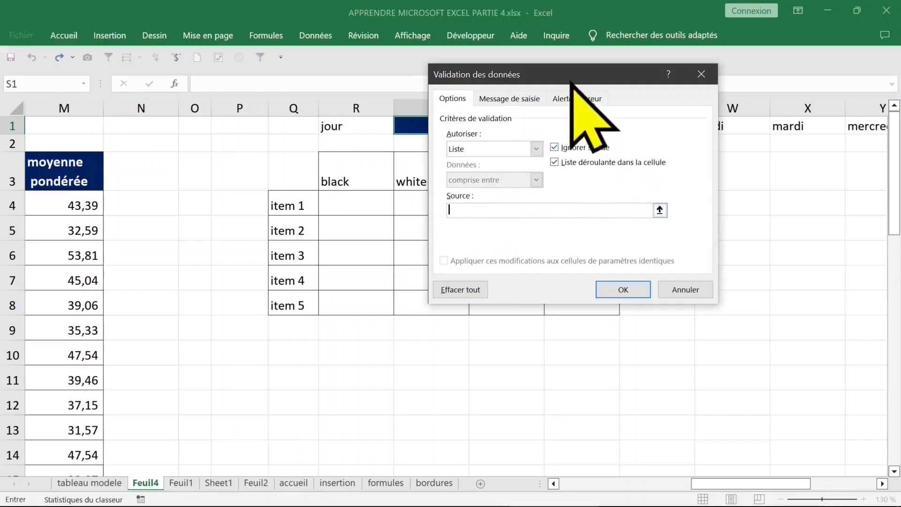
drag(571, 75, 386, 112)
drag(716, 123, 817, 133)
click(432, 331)
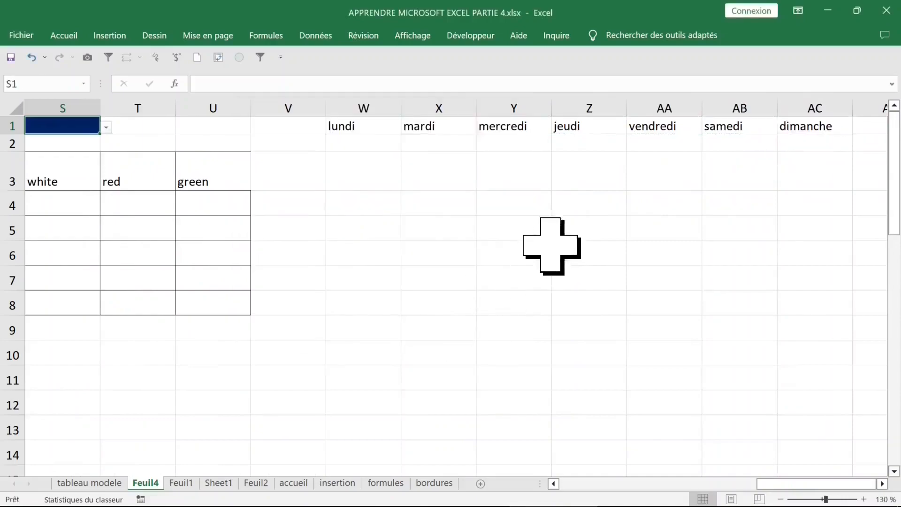
Check the weekday choices offered by the drop-down in S1
click(205, 136)
key(Left)
key(Left)
key(Left)
key(Left)
key(Left)
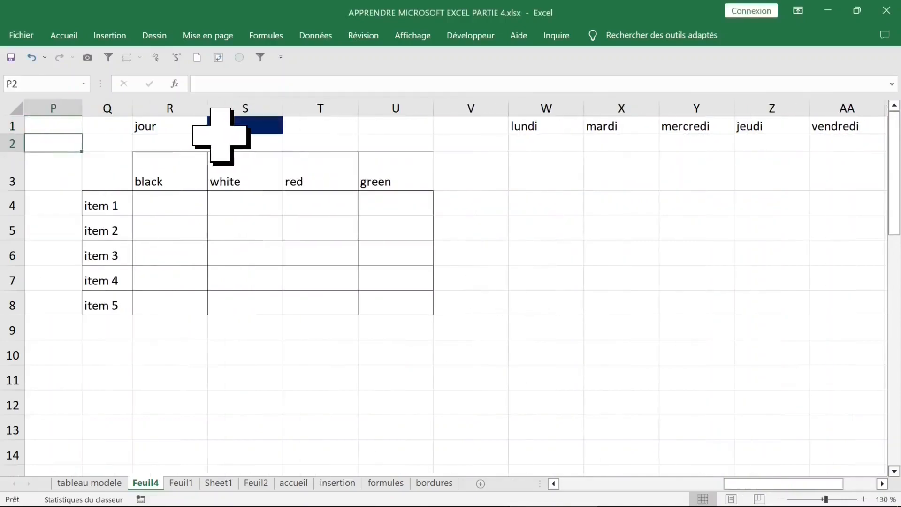
click(253, 125)
click(289, 127)
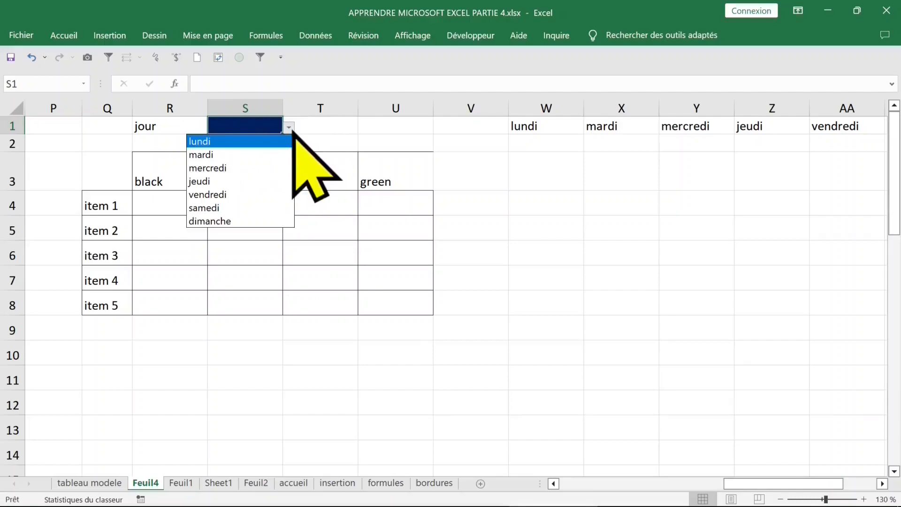
click(553, 171)
Hide columns W to AC, which hold the weekday source list
drag(568, 108, 751, 113)
right_click(579, 108)
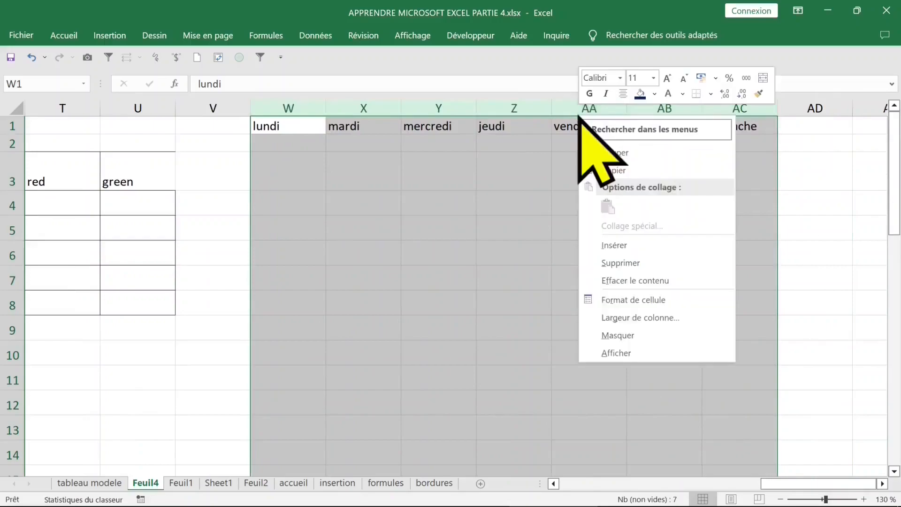
click(643, 335)
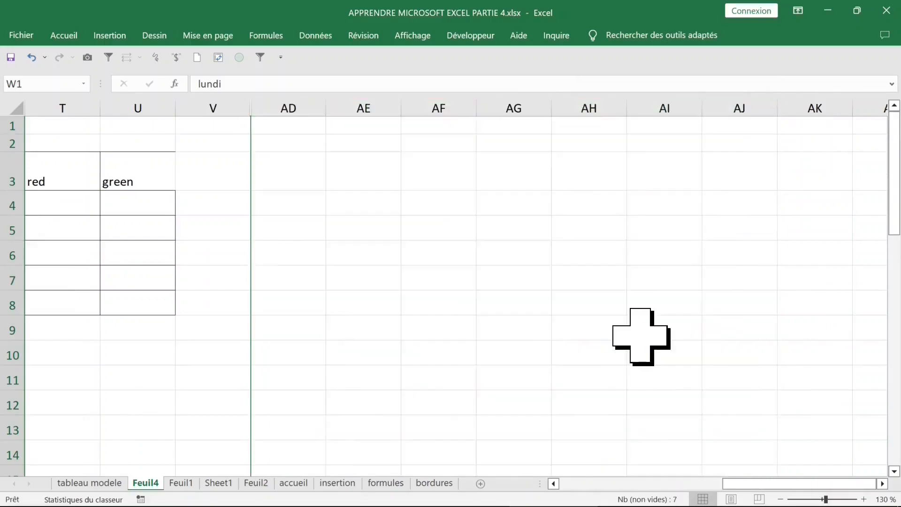
Return to cell S1 beside jour and choose lundi from its drop-down list
key(Left)
key(Left)
key(Left)
key(Left)
key(Left)
key(Left)
key(Left)
key(Left)
key(Left)
key(Left)
key(Left)
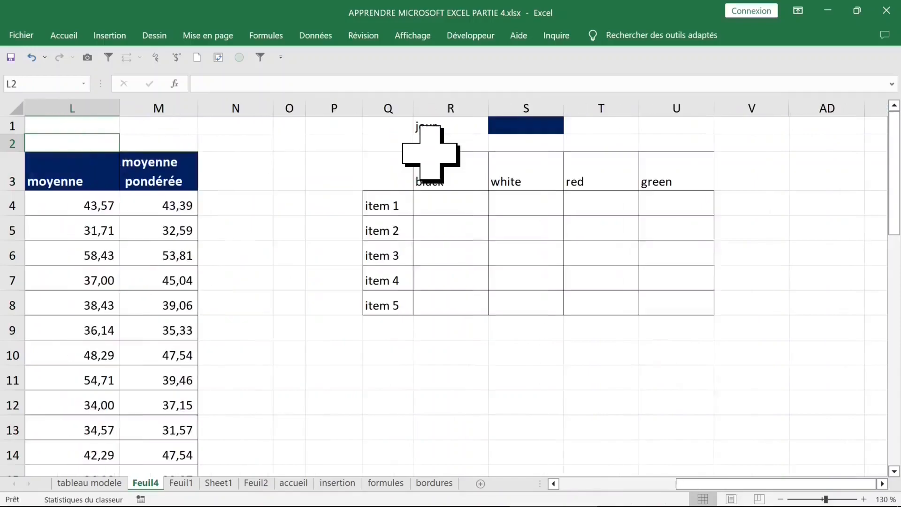
click(523, 140)
click(569, 127)
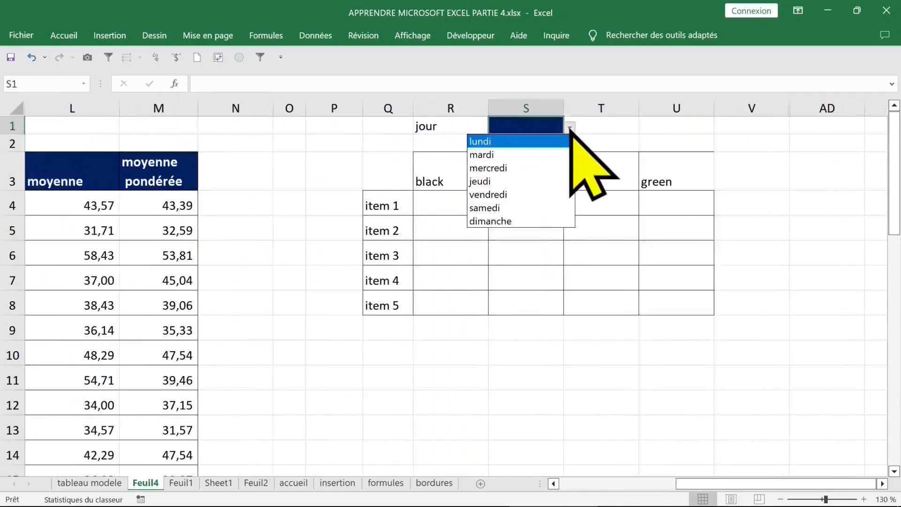
click(506, 139)
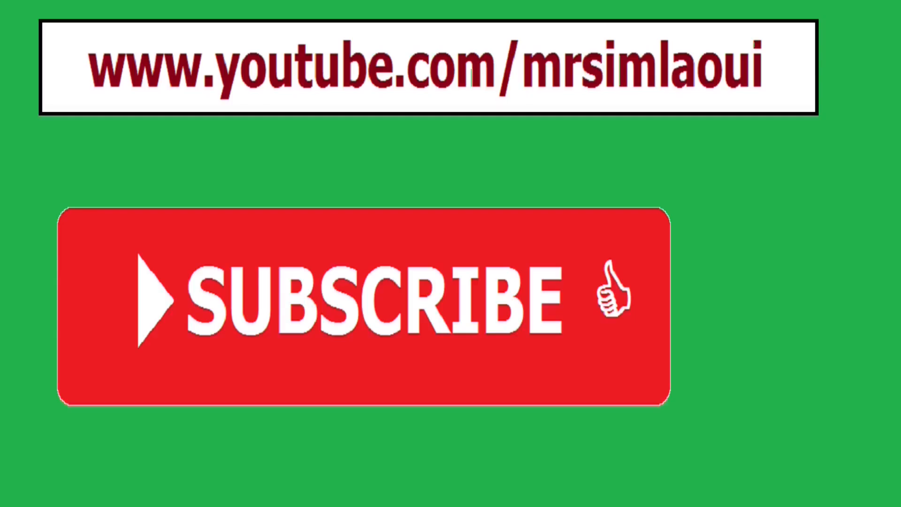